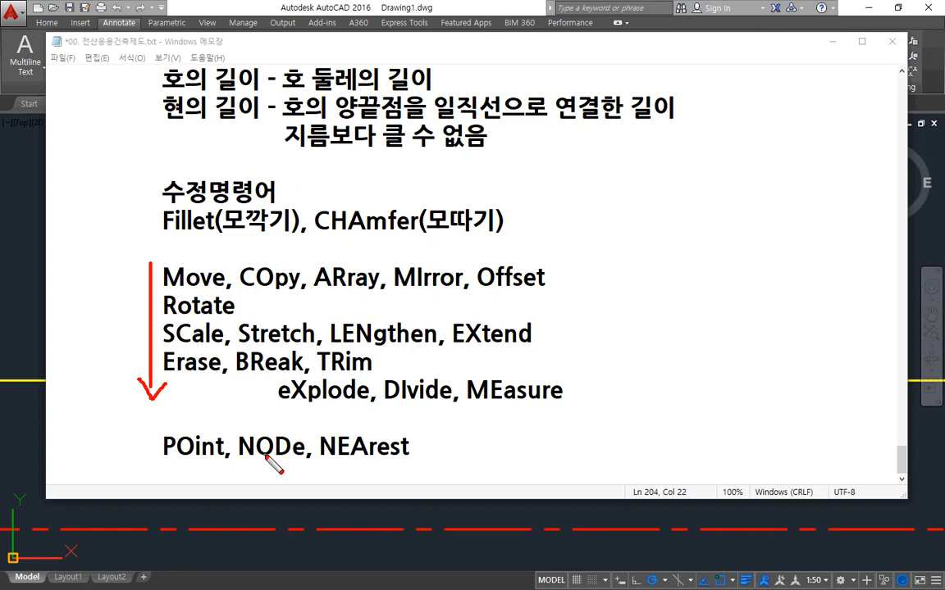
# - Add the Korean meanings (이동) after Move and (복사) after COpy in the modify command list
pyautogui.press('Escape')
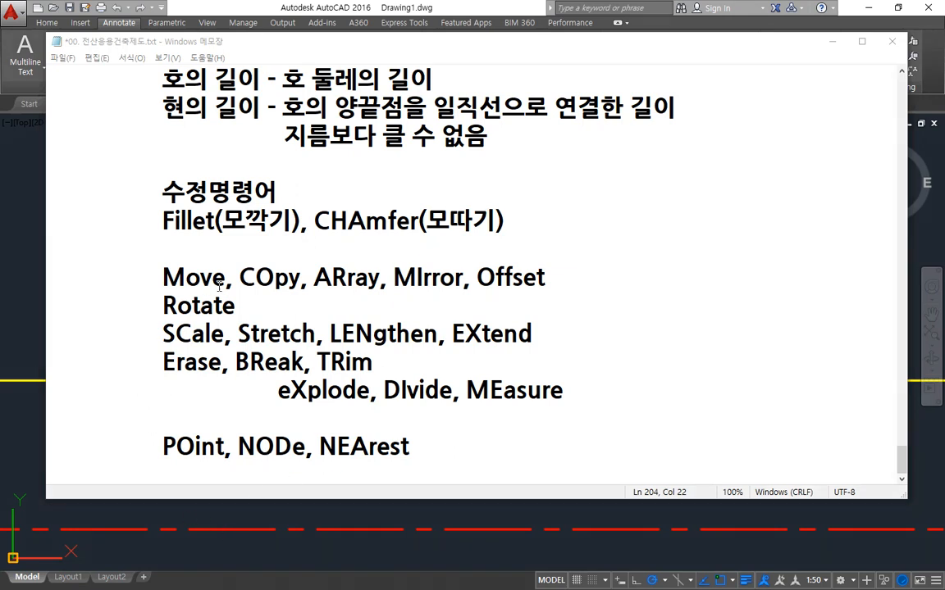
pyautogui.click(226, 279)
pyautogui.write('(')
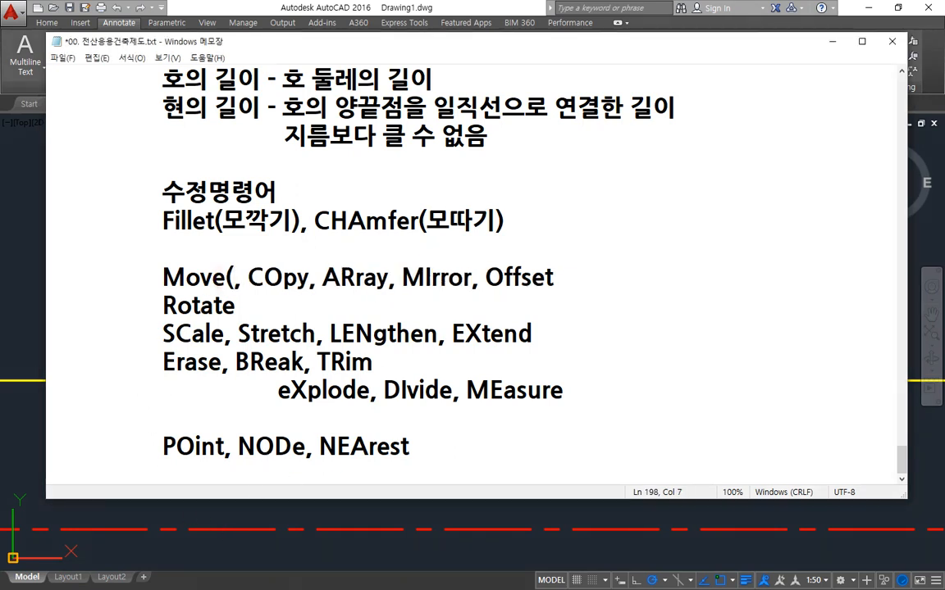
pyautogui.write('이동),')
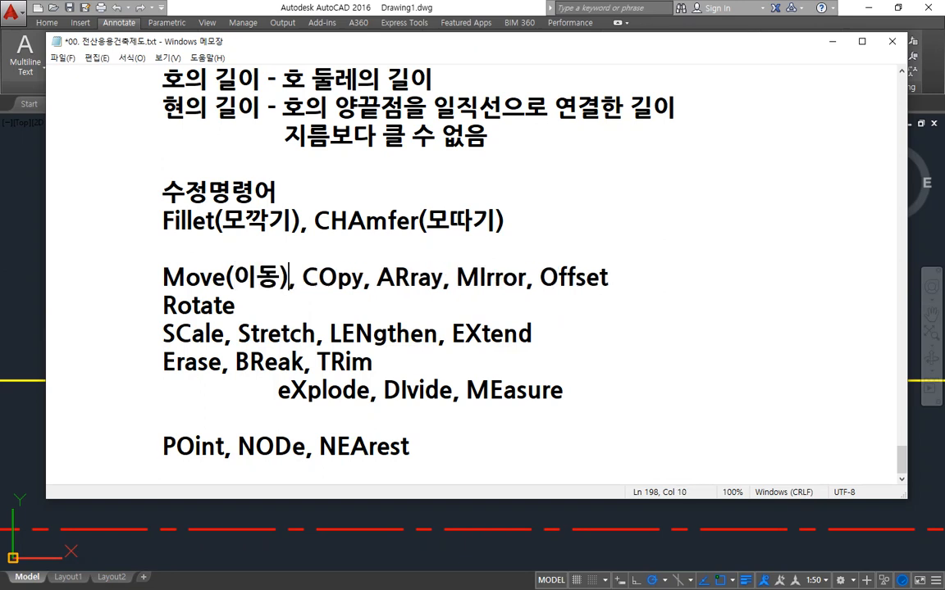
pyautogui.press('Right')
pyautogui.press('Right')
pyautogui.press('Right')
pyautogui.press('Right')
pyautogui.write('(보')
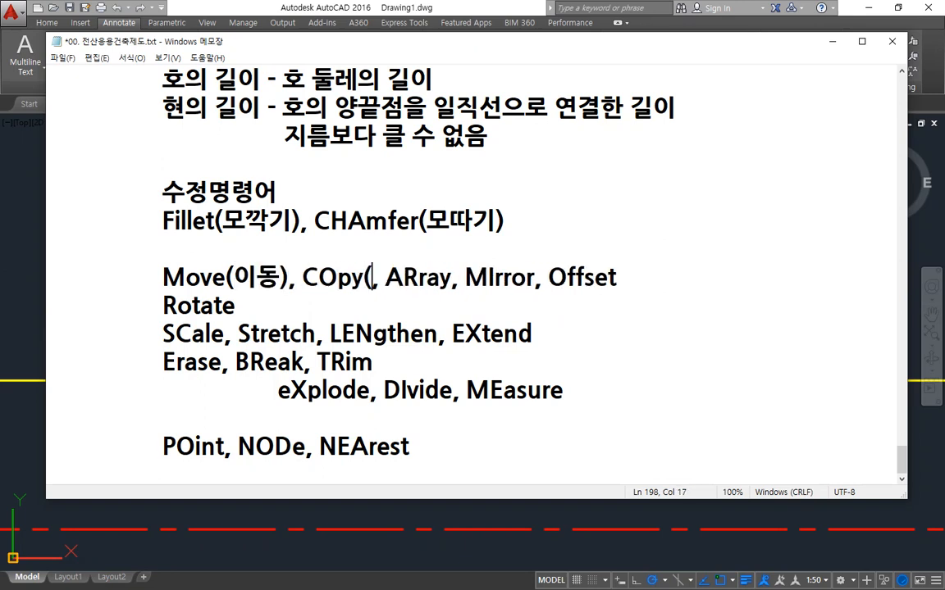
pyautogui.write('복사),')
# - Add the Korean meaning (배열) directly after ARray in the command list
pyautogui.press('Right')
pyautogui.press('Right')
pyautogui.press('Right')
pyautogui.press('Right')
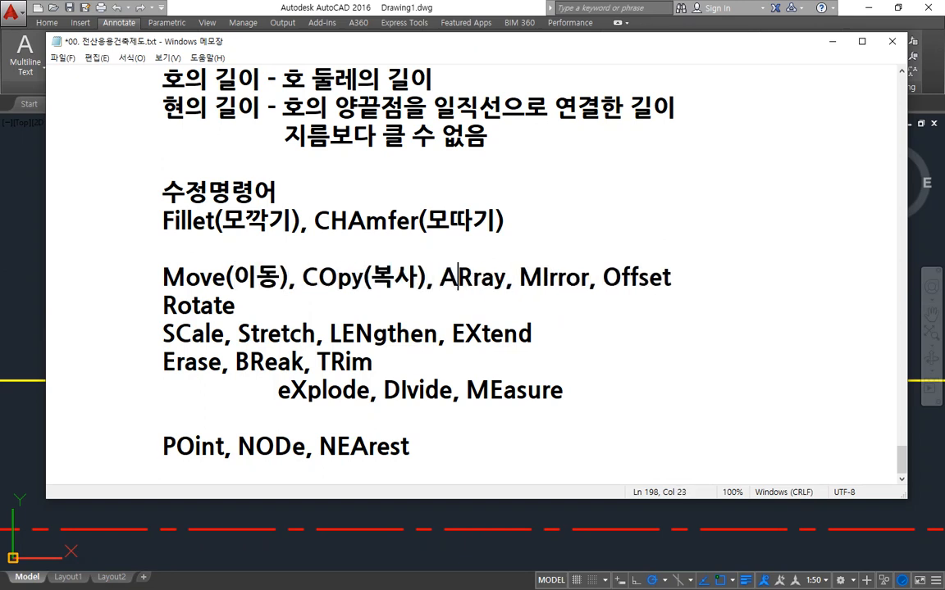
pyautogui.press('Right')
pyautogui.write('(배열')
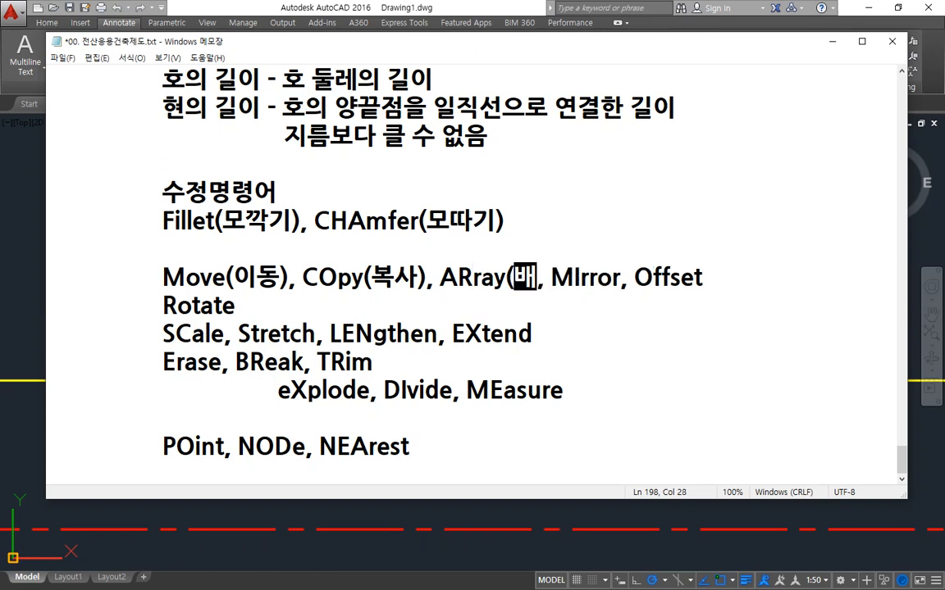
pyautogui.write(')')
# - Add the Korean meaning (대칭) directly after MIrror in the command list
pyautogui.press('Right')
pyautogui.press('Right')
pyautogui.press('Right')
pyautogui.press('Right')
pyautogui.press('Right')
pyautogui.press('Right')
pyautogui.press('Right')
pyautogui.press('Right')
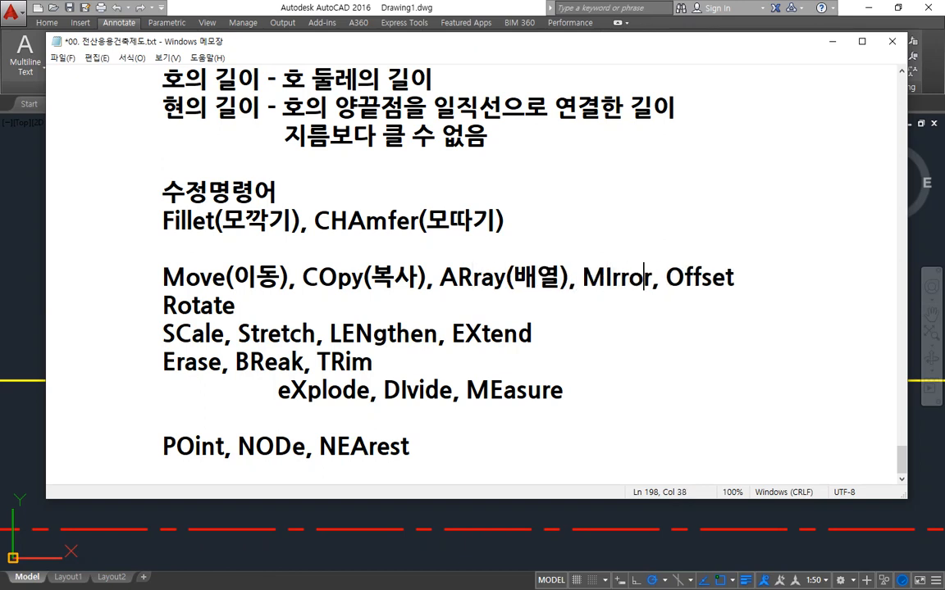
pyautogui.write('(대칭)')
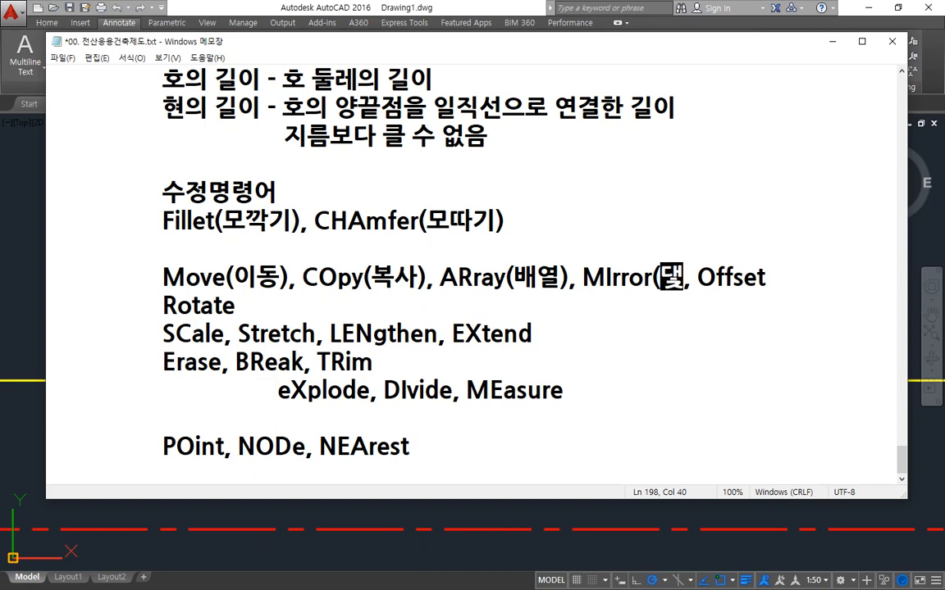
# - Add the Korean meanings (회전) after Rotate and (크기) after SCale
pyautogui.click(406, 306)
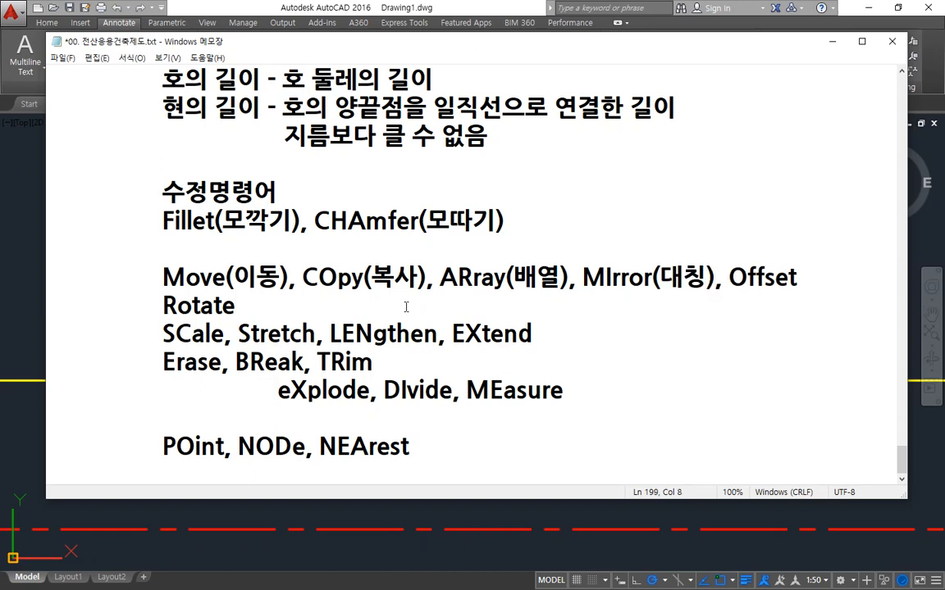
pyautogui.write('(회전)')
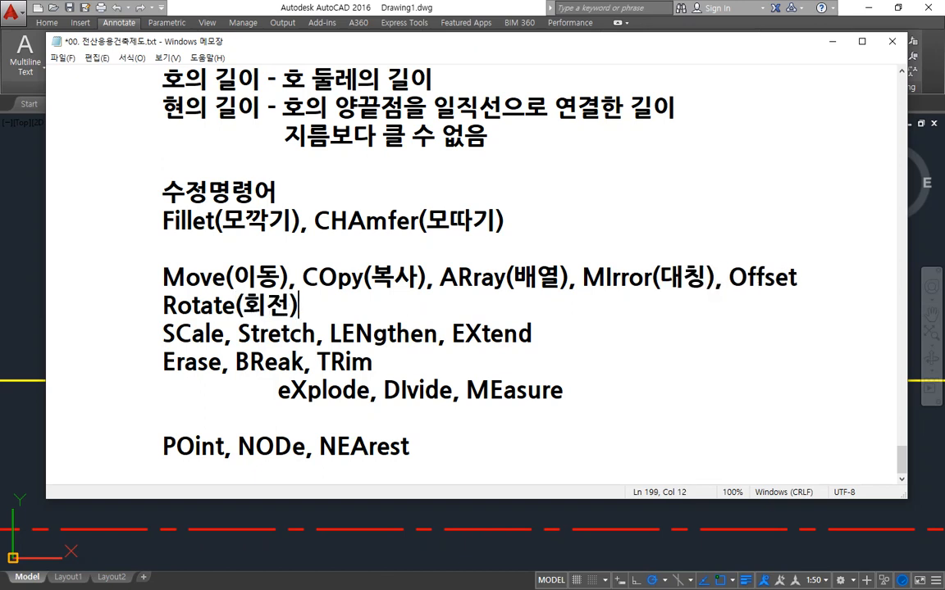
pyautogui.press('Down')
pyautogui.press('Right')
pyautogui.press('Left')
pyautogui.press('Left')
pyautogui.press('Left')
pyautogui.press('Left')
pyautogui.press('Left')
pyautogui.press('Left')
pyautogui.press('Left')
pyautogui.press('Left')
pyautogui.write('(크기)')
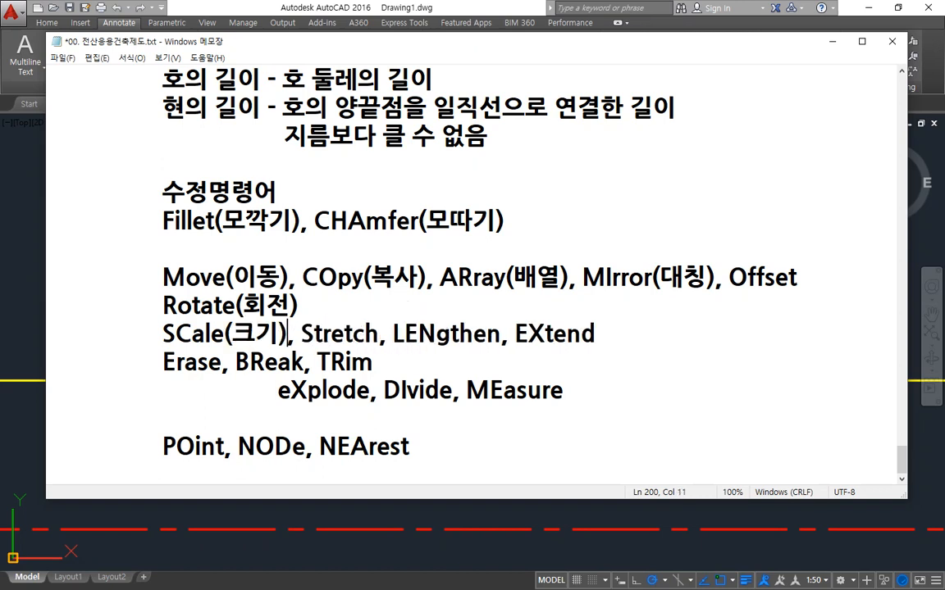
# - Add the Korean meaning (늘리기) directly after Stretch in the SCale line
pyautogui.press('Right')
pyautogui.press('Right')
pyautogui.press('Right')
pyautogui.press('Right')
pyautogui.press('Right')
pyautogui.press('Right')
pyautogui.press('Right')
pyautogui.press('Right')
pyautogui.press('Right')
pyautogui.write('(늘리기)')
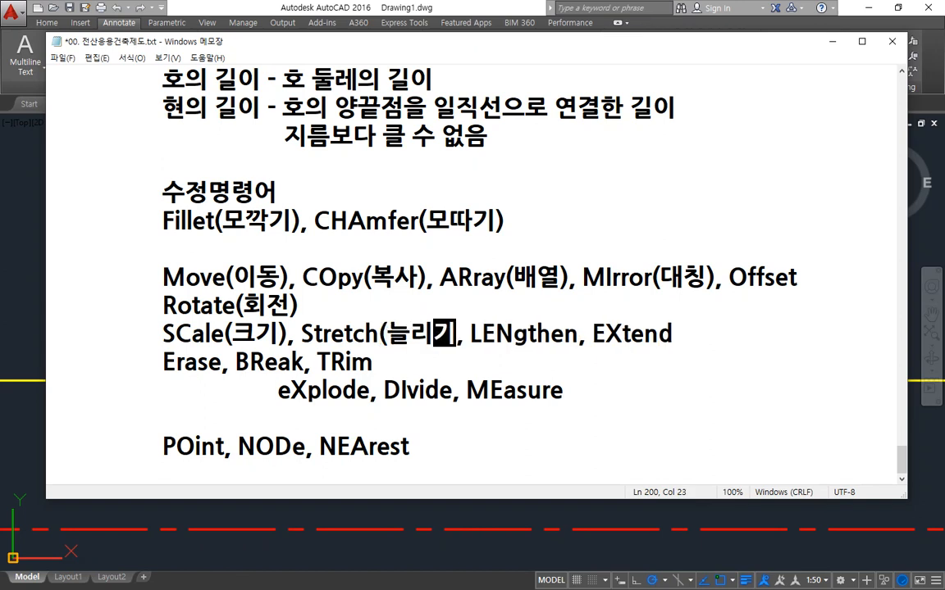
# - Add the Korean meaning (길이) directly after LENgthen in the SCale line
pyautogui.press('Right')
pyautogui.press('Right')
pyautogui.press('Right')
pyautogui.press('Right')
pyautogui.press('Right')
pyautogui.press('Right')
pyautogui.press('Right')
pyautogui.press('Right')
pyautogui.press('Right')
pyautogui.press('Right')
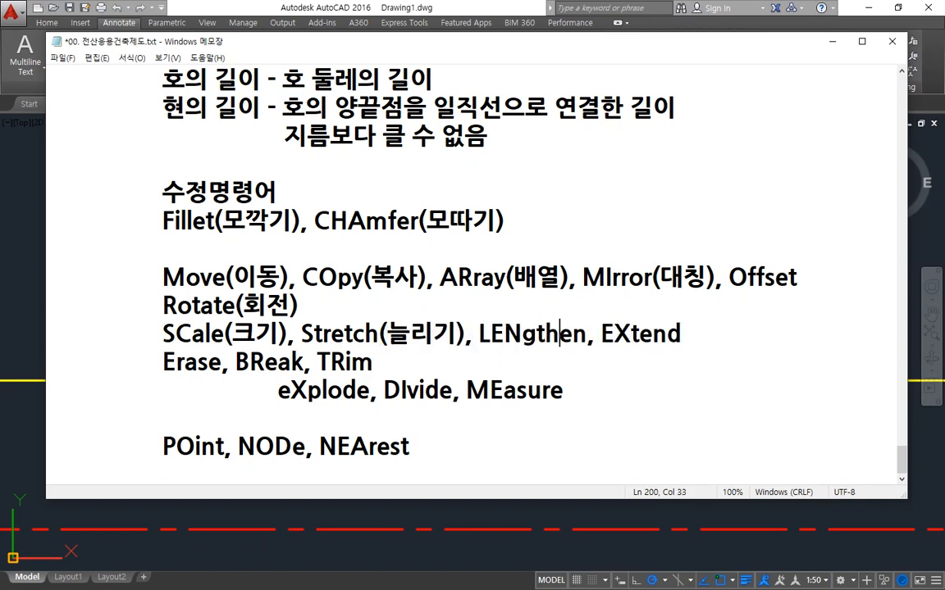
pyautogui.write('(길이)')
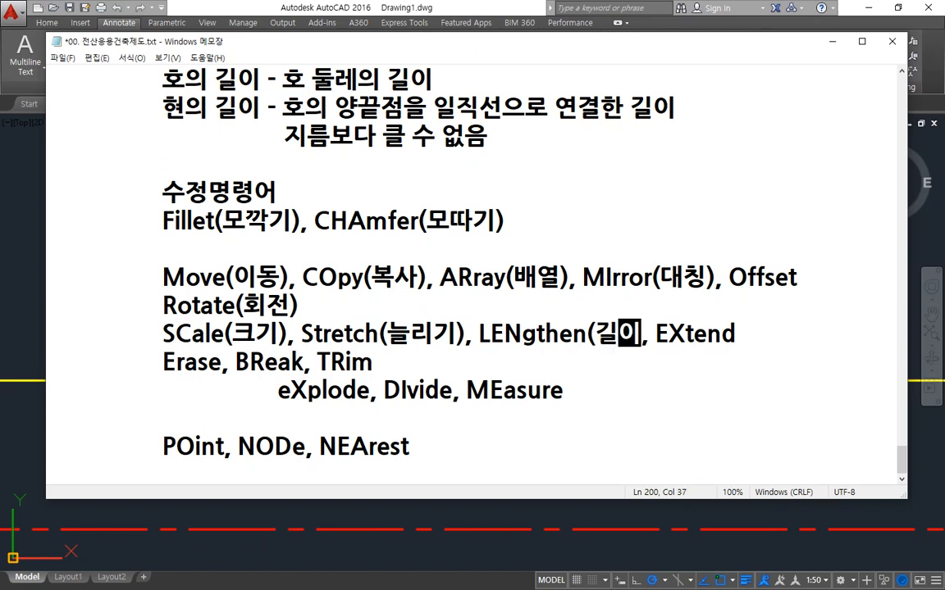
# - Add the Korean meaning (끊기) directly after BReak in the Erase line
pyautogui.press('End')
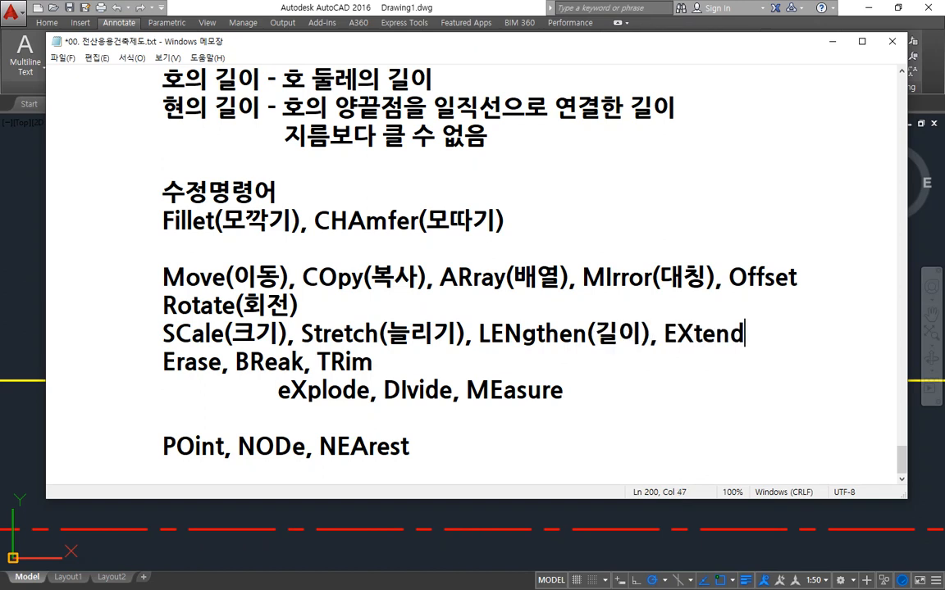
pyautogui.press('Down')
pyautogui.press('Left')
pyautogui.press('Left')
pyautogui.press('Left')
pyautogui.press('Left')
pyautogui.press('Left')
pyautogui.press('Left')
pyautogui.press('Left')
pyautogui.press('Left')
pyautogui.press('Left')
pyautogui.press('Left')
pyautogui.press('Left')
pyautogui.press('Left')
pyautogui.press('Left')
pyautogui.press('Right')
pyautogui.press('Right')
pyautogui.press('Right')
pyautogui.press('Right')
pyautogui.press('Right')
pyautogui.press('Right')
pyautogui.press('Right')
pyautogui.write('(')
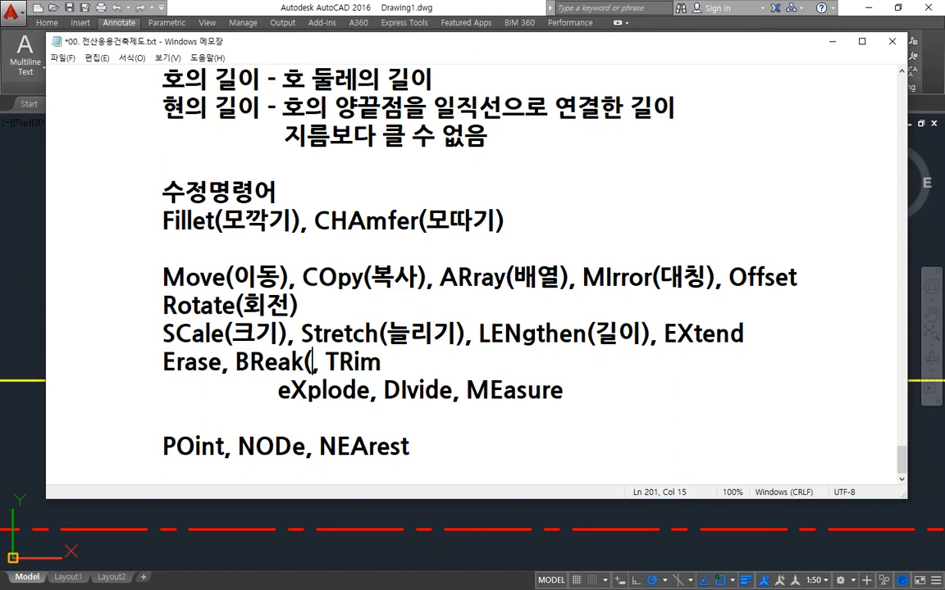
pyautogui.write('끊기)')
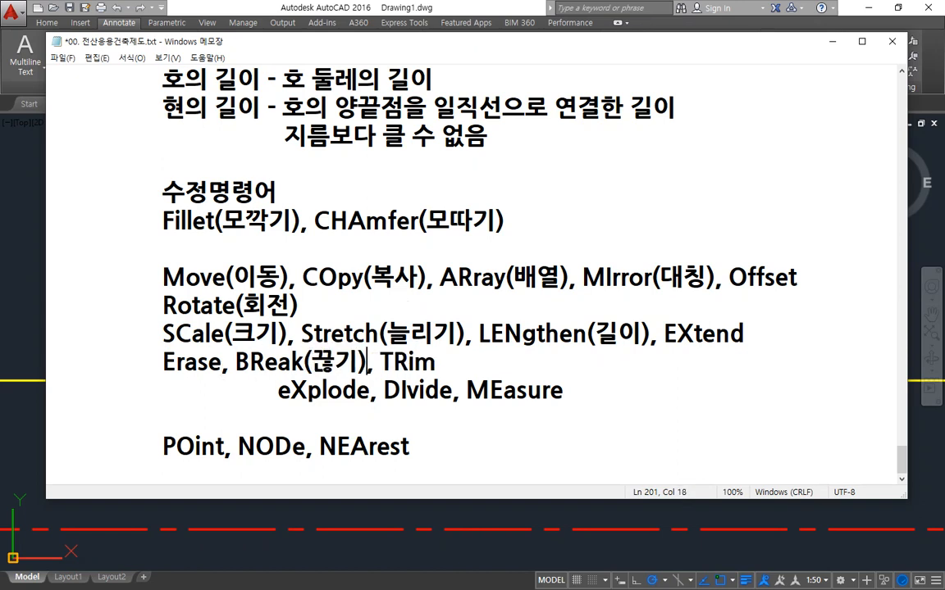
# - Add the Korean meaning (분해) directly after eXplode in the indented line
pyautogui.press('End')
pyautogui.press('Down')
pyautogui.press('Left')
pyautogui.press('Left')
pyautogui.press('Left')
pyautogui.press('Left')
pyautogui.press('Left')
pyautogui.press('Left')
pyautogui.press('Left')
pyautogui.write('(')
pyautogui.write('분해)')
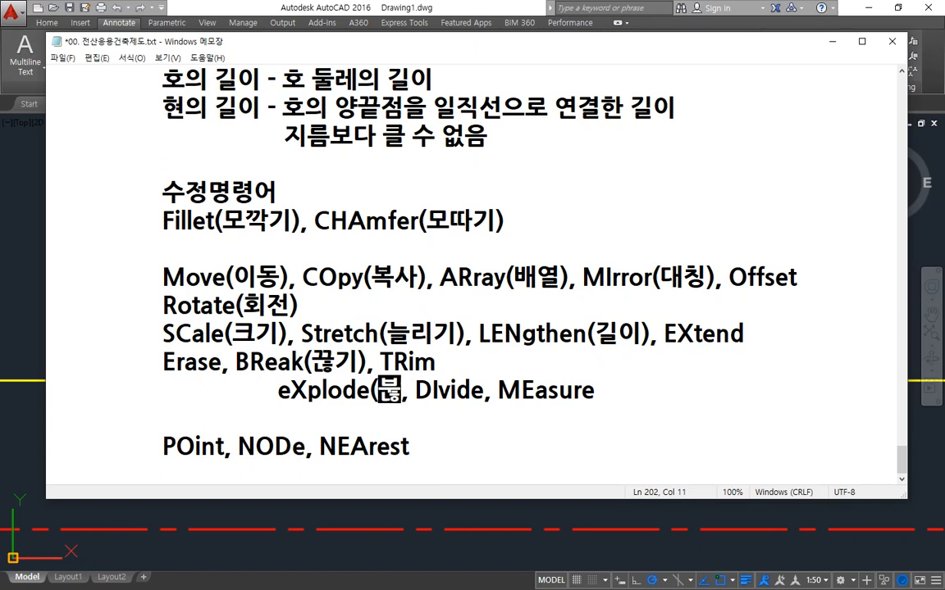
# - Add the Korean meaning (등분) directly after DIvide in the indented line
pyautogui.press('Right')
pyautogui.press('Right')
pyautogui.press('Right')
pyautogui.press('Right')
pyautogui.press('Right')
pyautogui.press('Right')
pyautogui.press('Right')
pyautogui.press('Right')
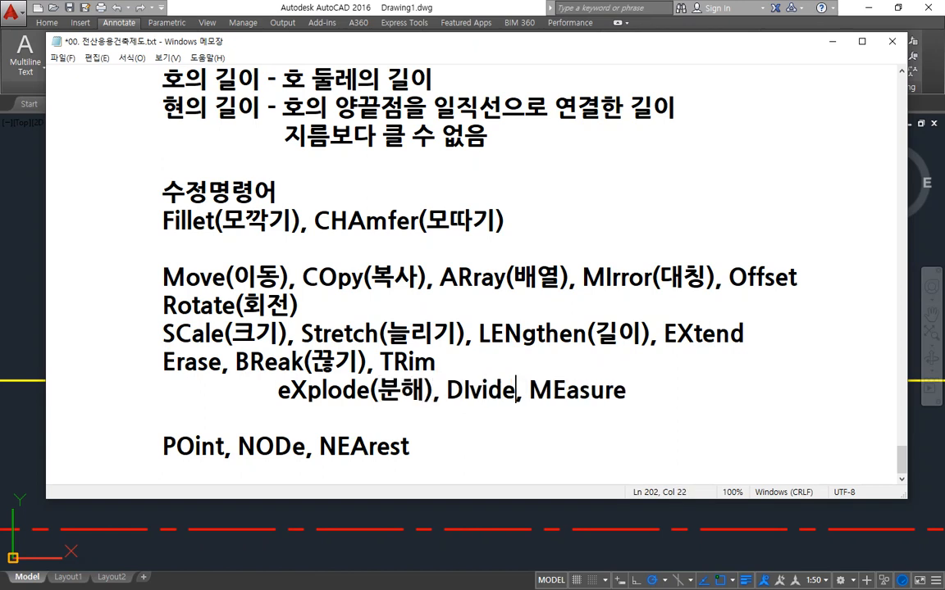
pyautogui.write('(등분)')
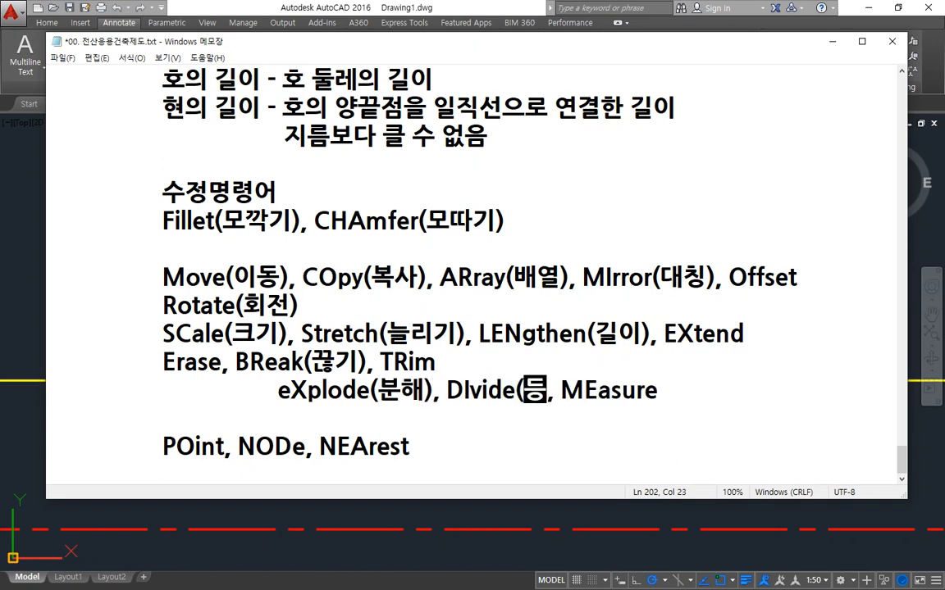
# - Add the Korean meaning (분할) after MEasure at the end of the indented line
pyautogui.press('End')
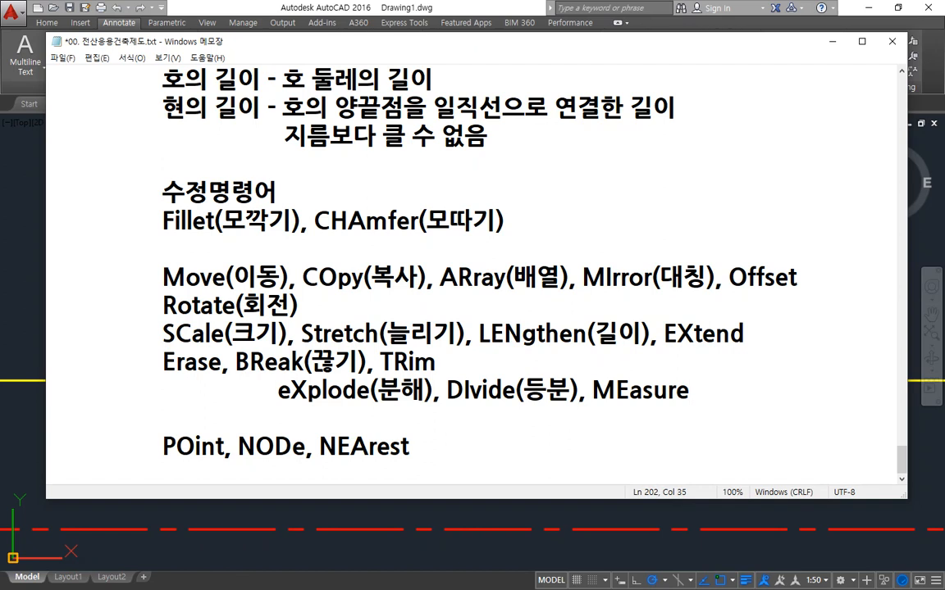
pyautogui.write('(')
pyautogui.write('부분할)')
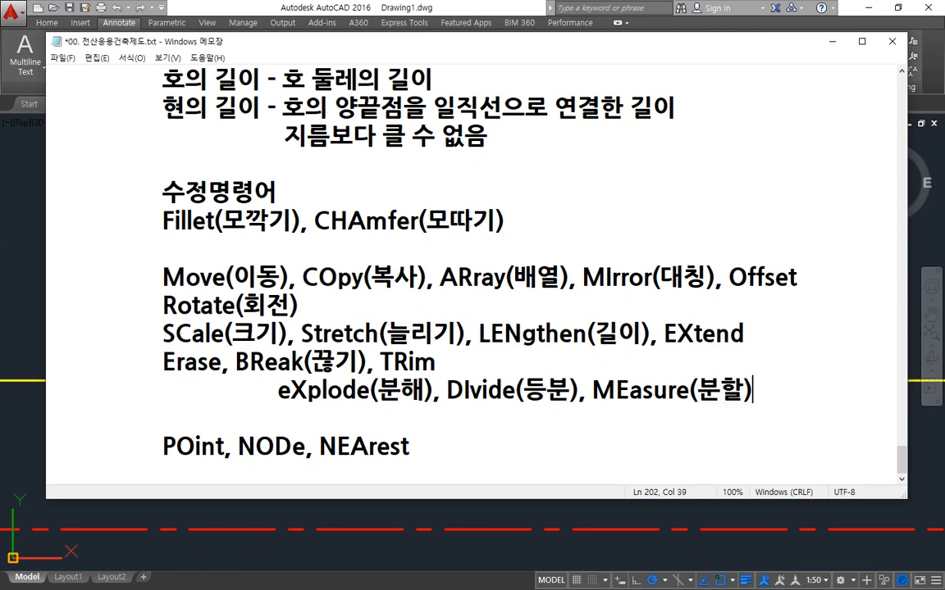
pyautogui.press('Up')
pyautogui.write('(')
pyautogui.press('BackSpace')
pyautogui.press('BackSpace')
# - Join the indented eXplode line onto the end of the Erase line, separating TRim and eXplode with a comma
pyautogui.press('Down')
pyautogui.press('Left')
pyautogui.press('Left')
pyautogui.press('Left')
pyautogui.press('Left')
pyautogui.press('Left')
pyautogui.press('Left')
pyautogui.press('Left')
pyautogui.press('Left')
pyautogui.press('Left')
pyautogui.press('Left')
pyautogui.press('Left')
pyautogui.press('Left')
pyautogui.press('Left')
pyautogui.press('Left')
pyautogui.press('Right')
pyautogui.press('Right')
pyautogui.hotkey('shift', 'Home')
pyautogui.press('BackSpace')
pyautogui.press('BackSpace')
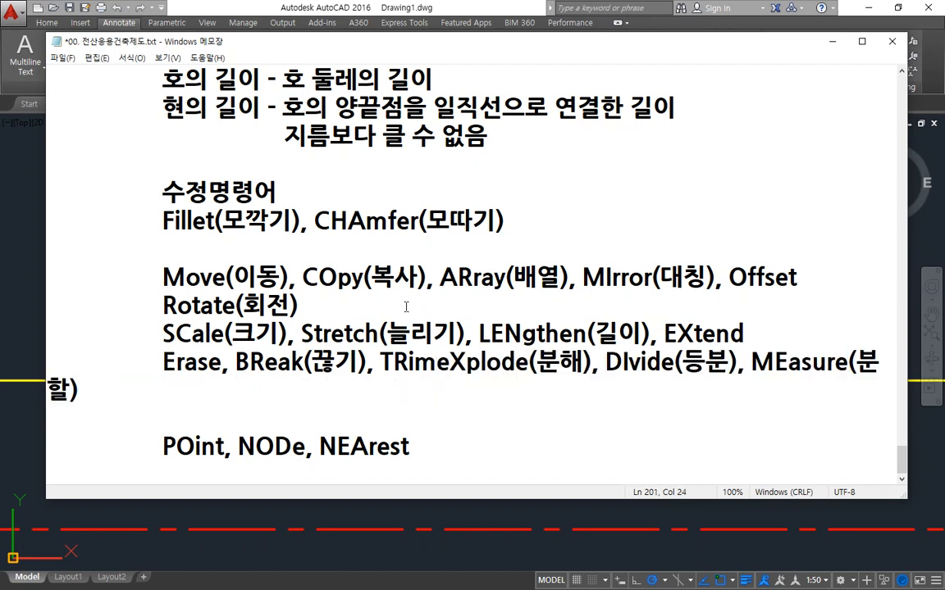
pyautogui.write(',')
# - Break the Erase line before DIvide and indent the new DIvide and MEasure line by two tabs
pyautogui.press('Right')
pyautogui.press('Right')
pyautogui.press('Right')
pyautogui.press('Right')
pyautogui.press('Right')
pyautogui.press('Right')
pyautogui.press('Right')
pyautogui.press('Right')
pyautogui.press('Right')
pyautogui.press('Right')
pyautogui.press('Right')
pyautogui.press('Right')
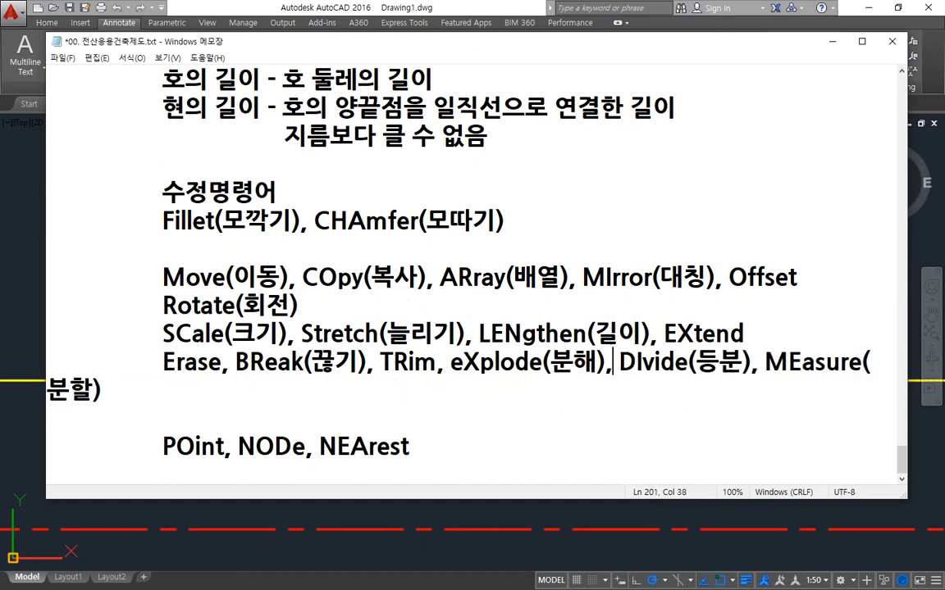
pyautogui.press('Right')
pyautogui.press('Return')
pyautogui.press('Tab')
pyautogui.press('BackSpace')
pyautogui.press('Tab')
pyautogui.press('Tab')
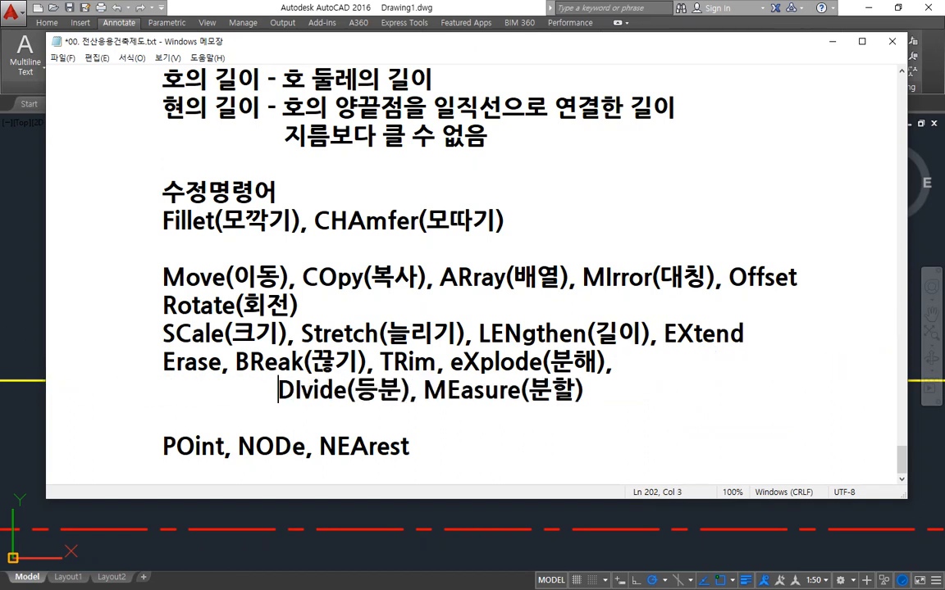
# - Remove the trailing comma after eXplode(분해) at the end of the Erase line
pyautogui.press('Up')
pyautogui.press('End')
pyautogui.press('BackSpace')
pyautogui.press('super+period')
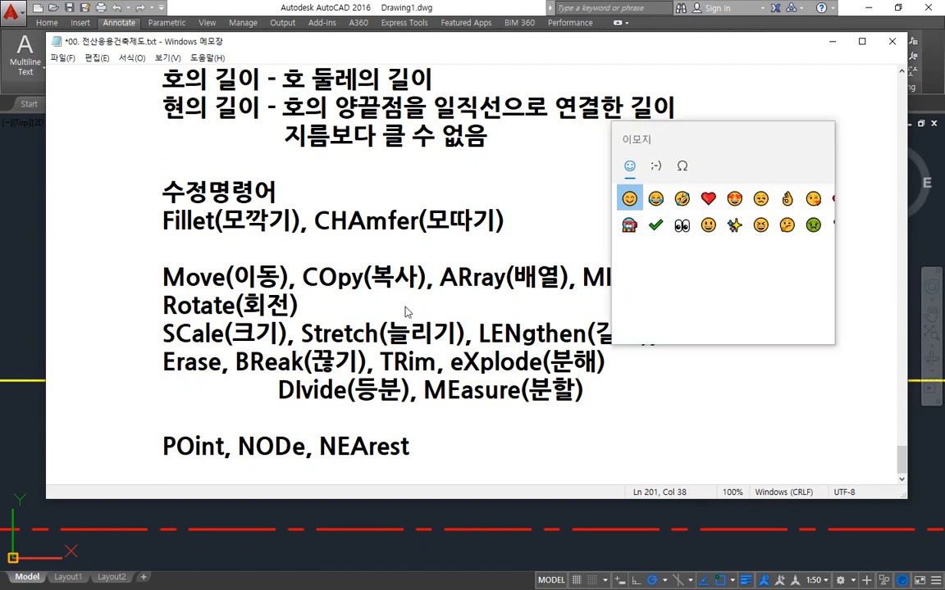
pyautogui.click(682, 166)
pyautogui.scroll(-1, 680, 276)
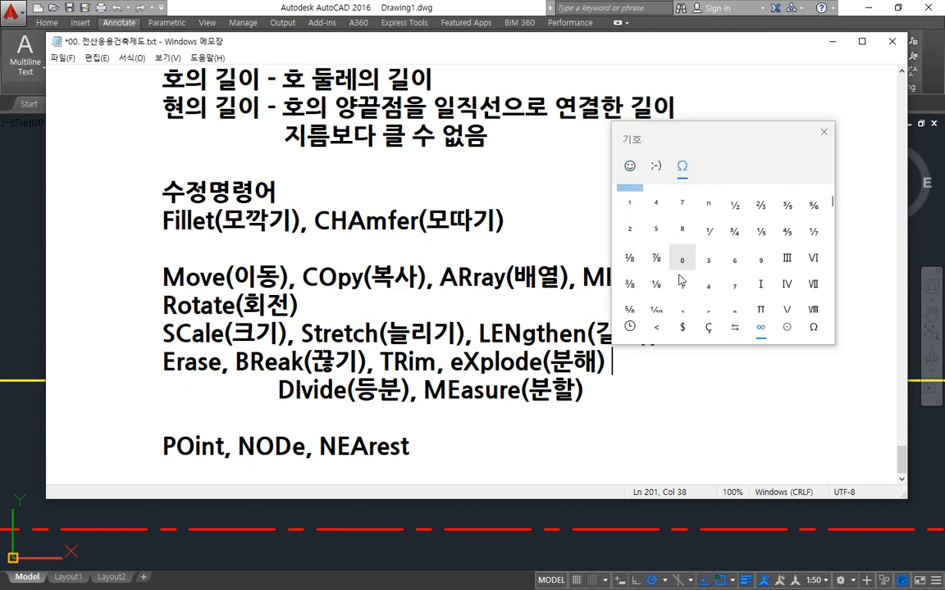
pyautogui.scroll(-5, 680, 280)
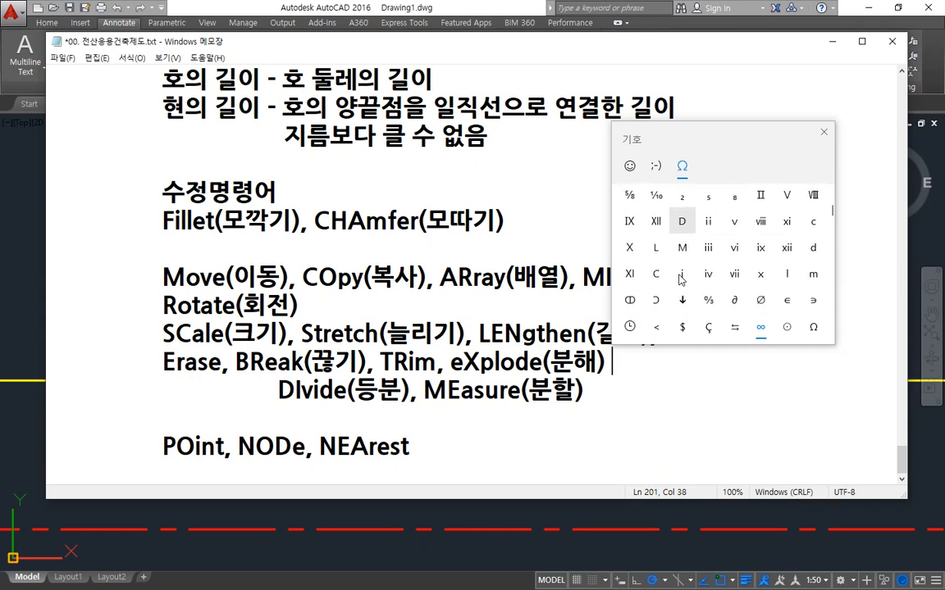
pyautogui.scroll(-2, 681, 281)
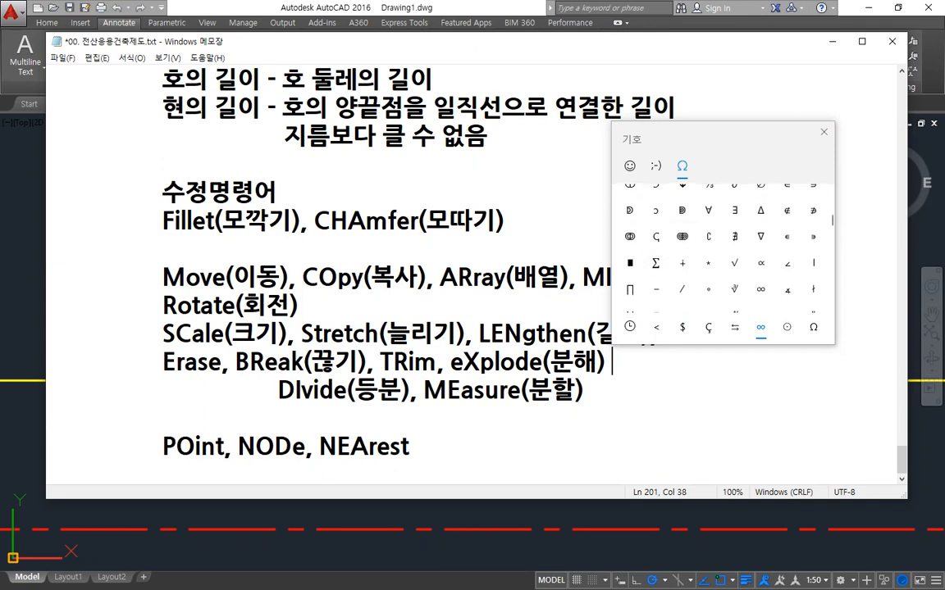
pyautogui.press('Escape')
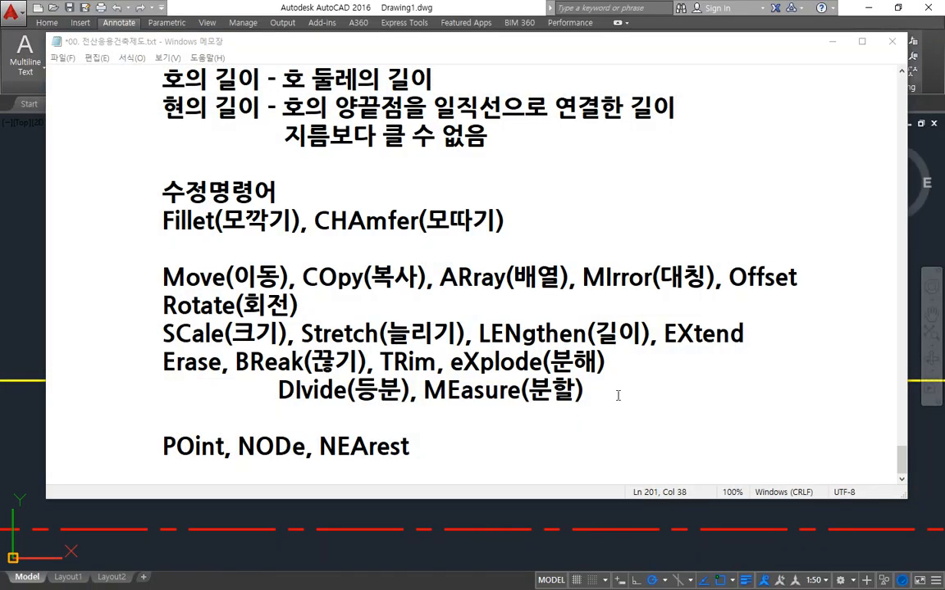
# - Insert a ≠ symbol, set off by spaces, after eXplode(분해) at the end of the Erase line
pyautogui.click(639, 367)
pyautogui.press('super+period')
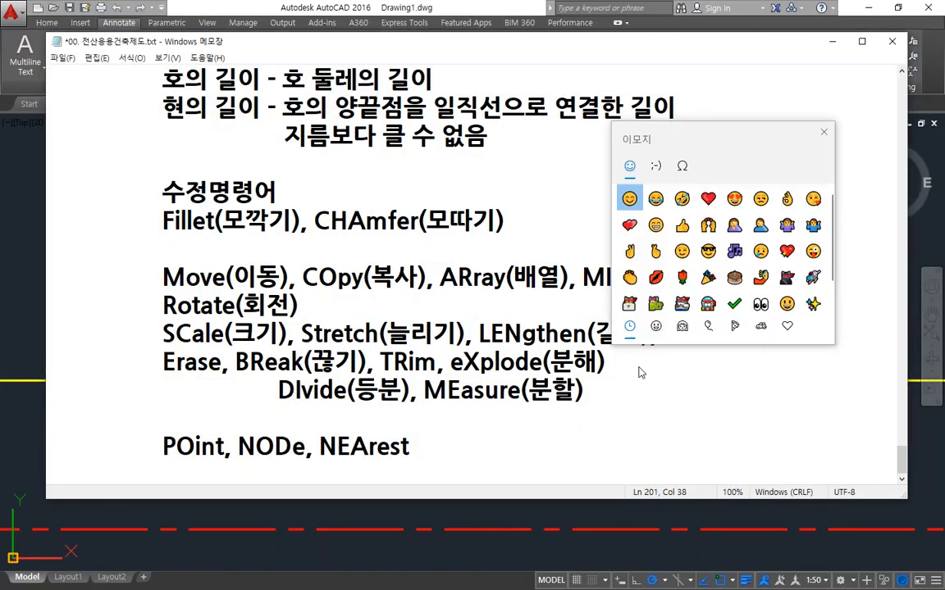
pyautogui.click(681, 165)
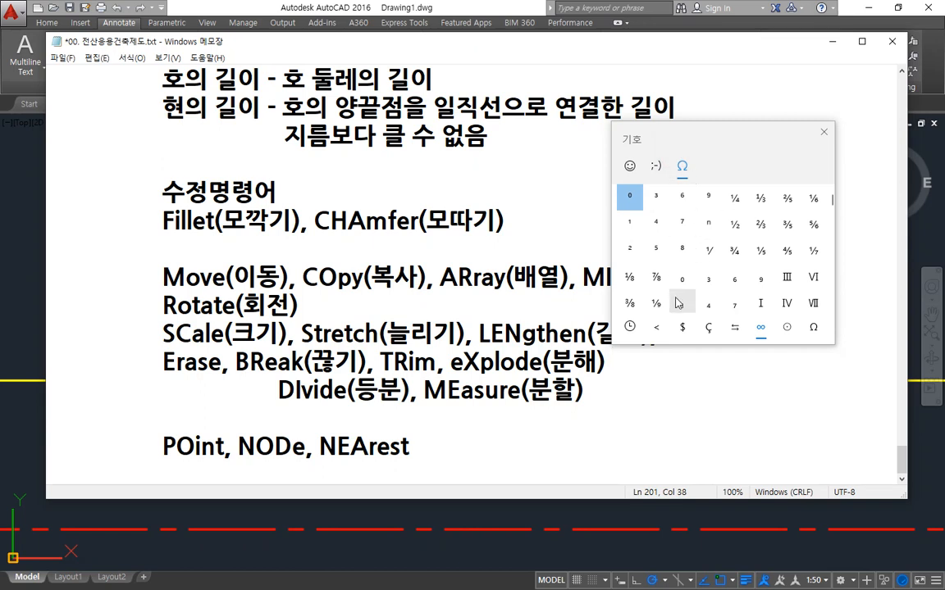
pyautogui.scroll(-5, 693, 305)
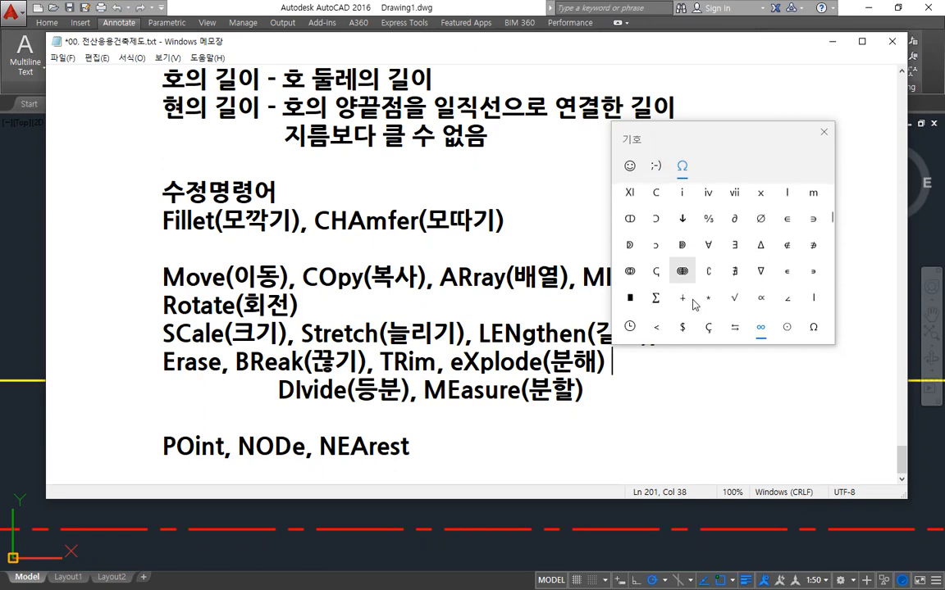
pyautogui.scroll(-5, 693, 305)
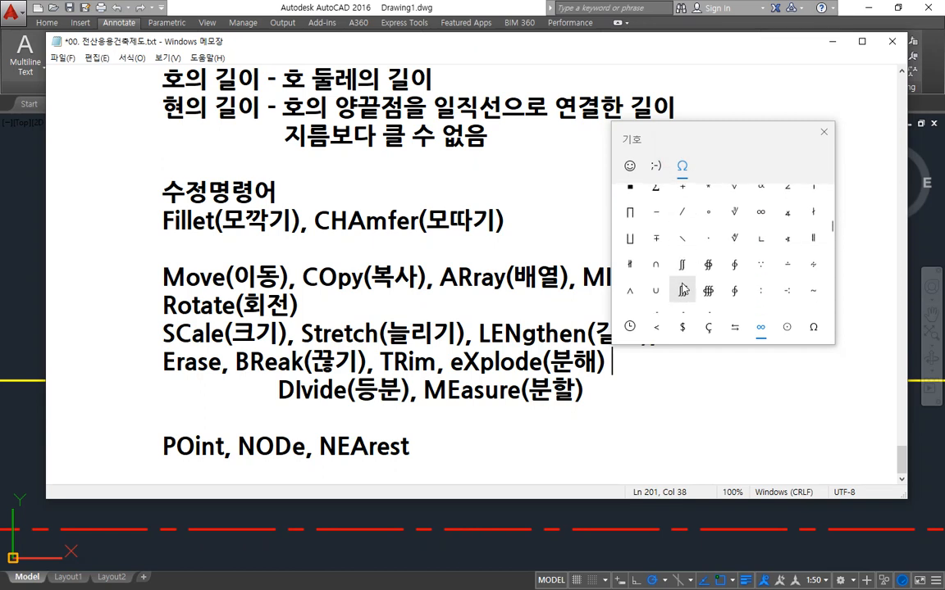
pyautogui.scroll(-3, 682, 283)
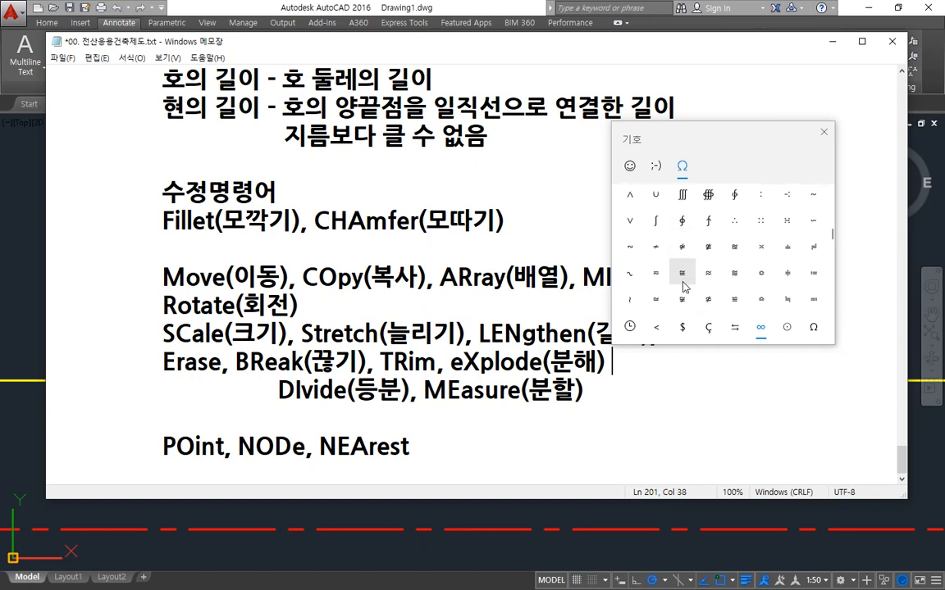
pyautogui.scroll(-2, 703, 273)
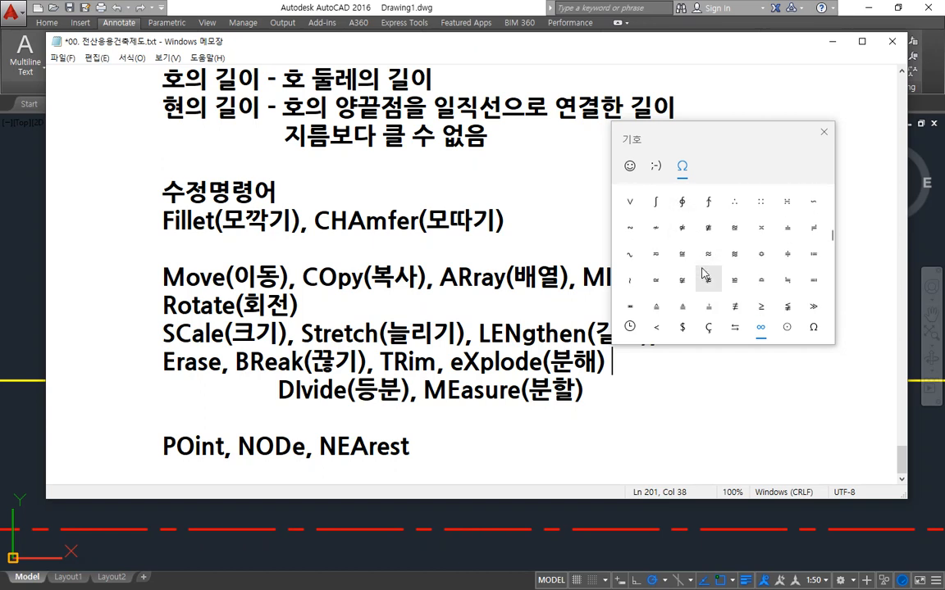
pyautogui.scroll(-1, 703, 273)
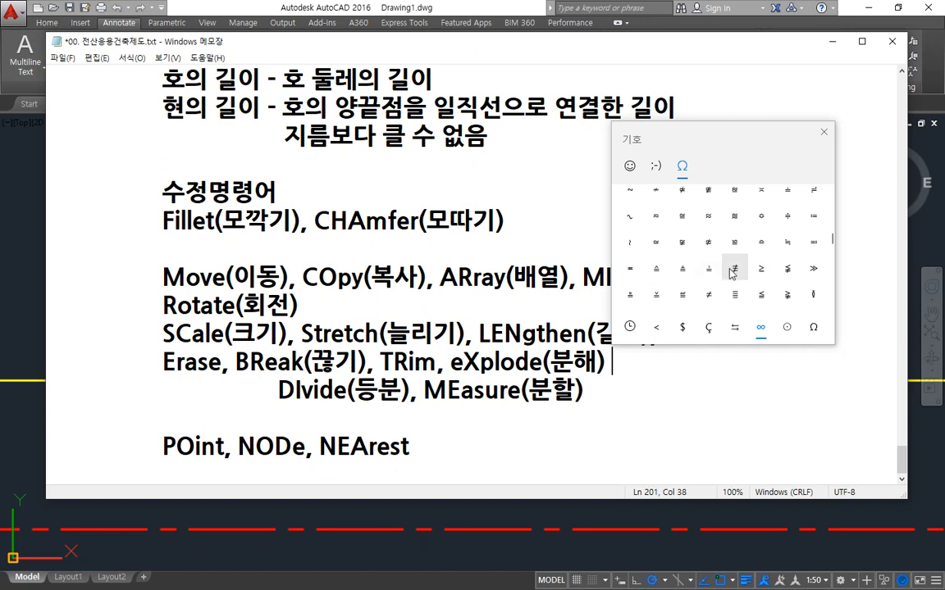
pyautogui.click(707, 294)
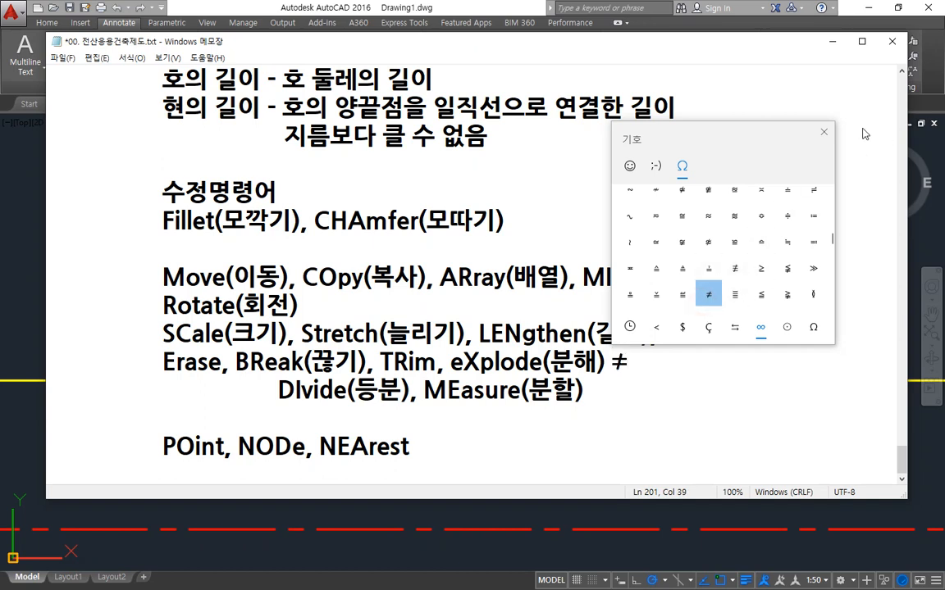
pyautogui.click(823, 132)
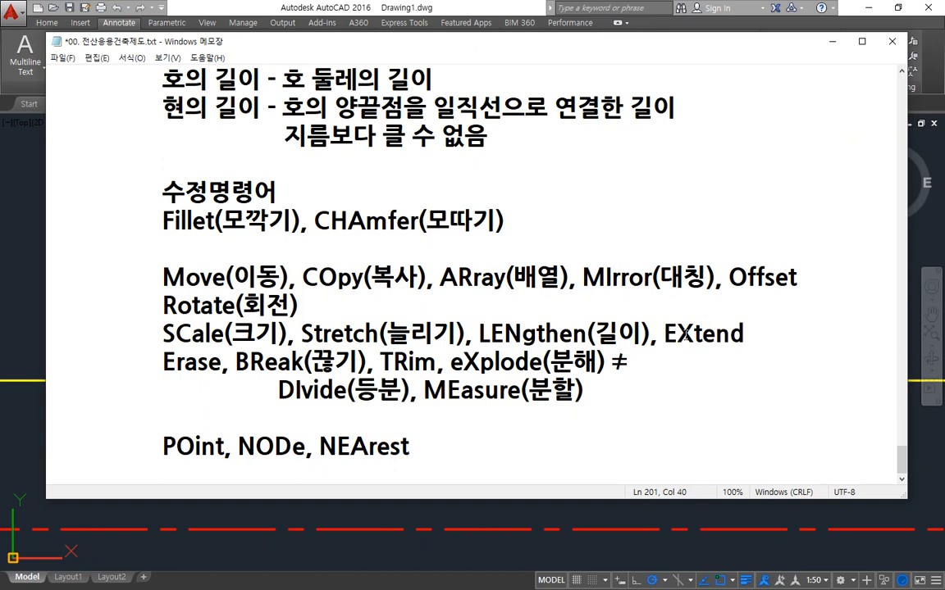
# - Add JOin(결합) after the ≠ symbol on the Erase line
pyautogui.write('ㅓ')
pyautogui.press('BackSpace')
pyautogui.write('JOin(겨')
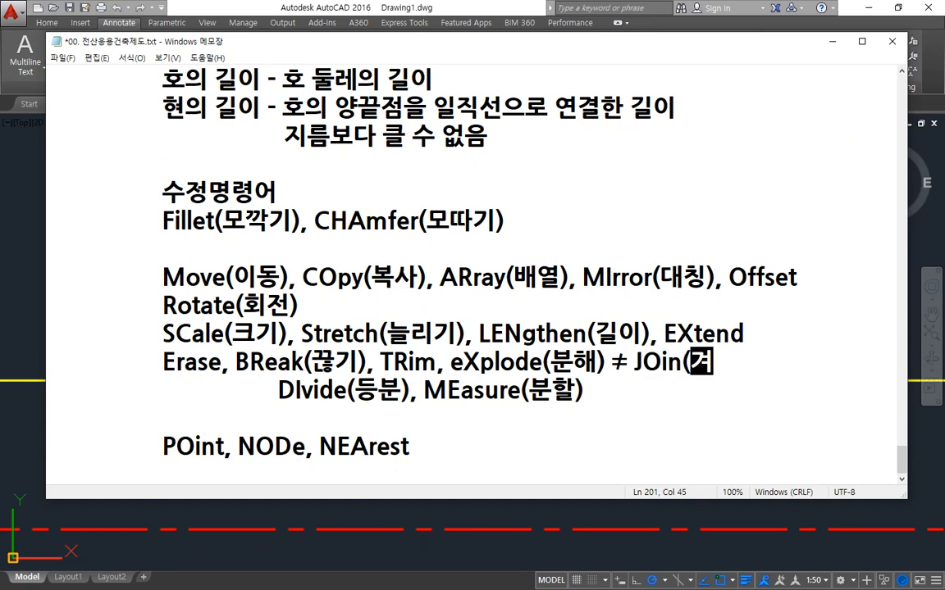
pyautogui.write('결합)')
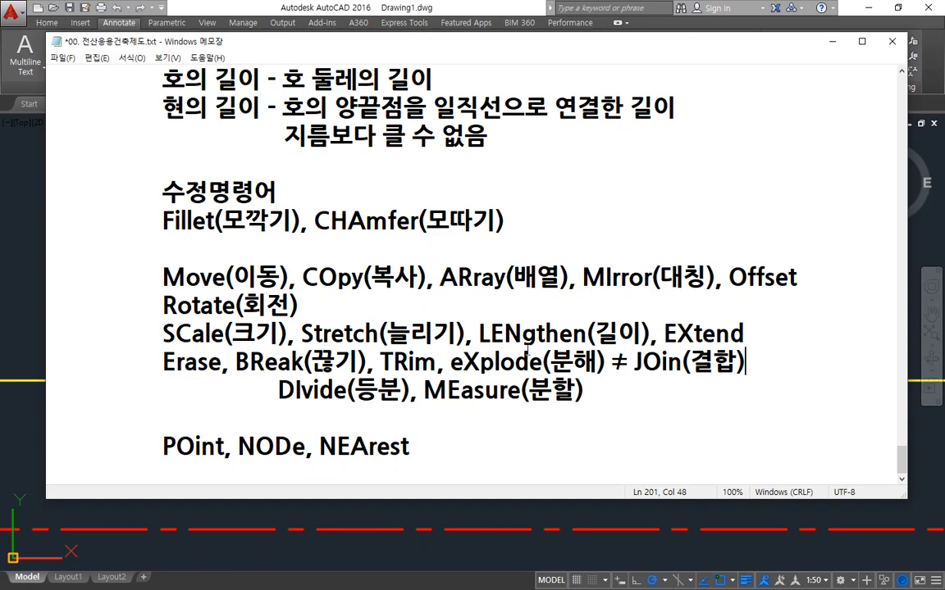
pyautogui.moveTo(599, 388); pyautogui.dragTo(78, 265)
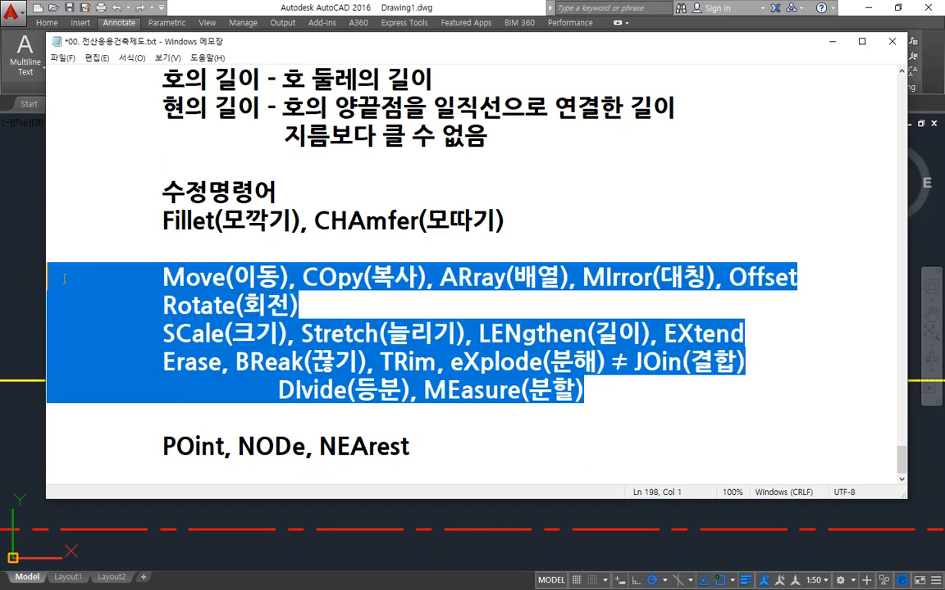
pyautogui.click(584, 255)
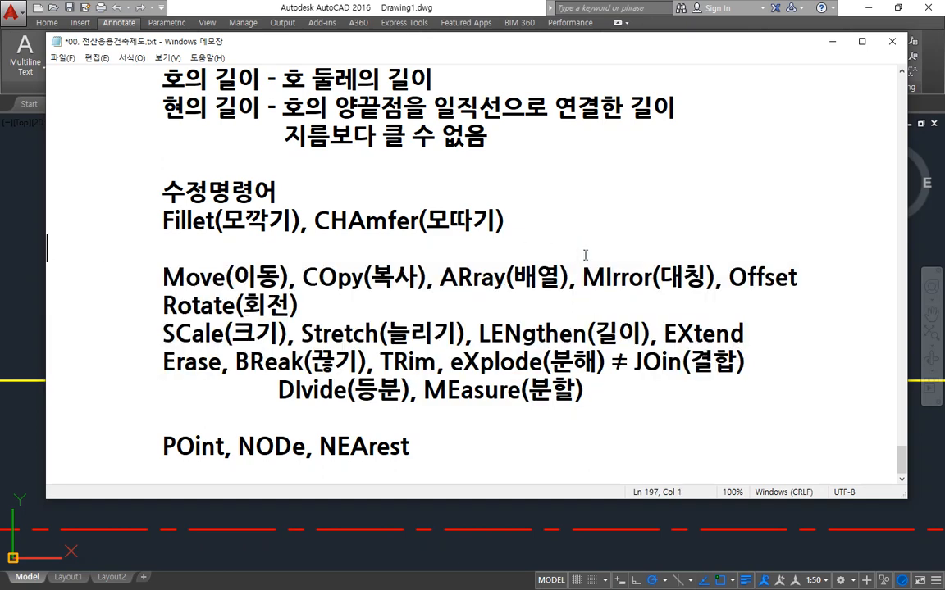
pyautogui.moveTo(801, 274); pyautogui.dragTo(46, 277)
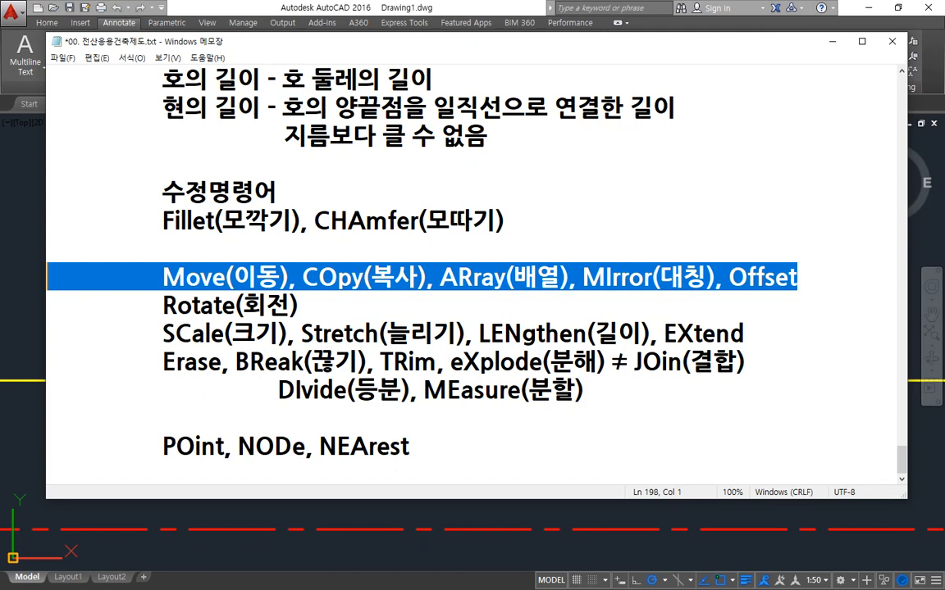
# - Switch to the AutoCAD drawing and erase every object in Drawing1
pyautogui.click(31, 170)
pyautogui.scroll(-3, 601, 527)
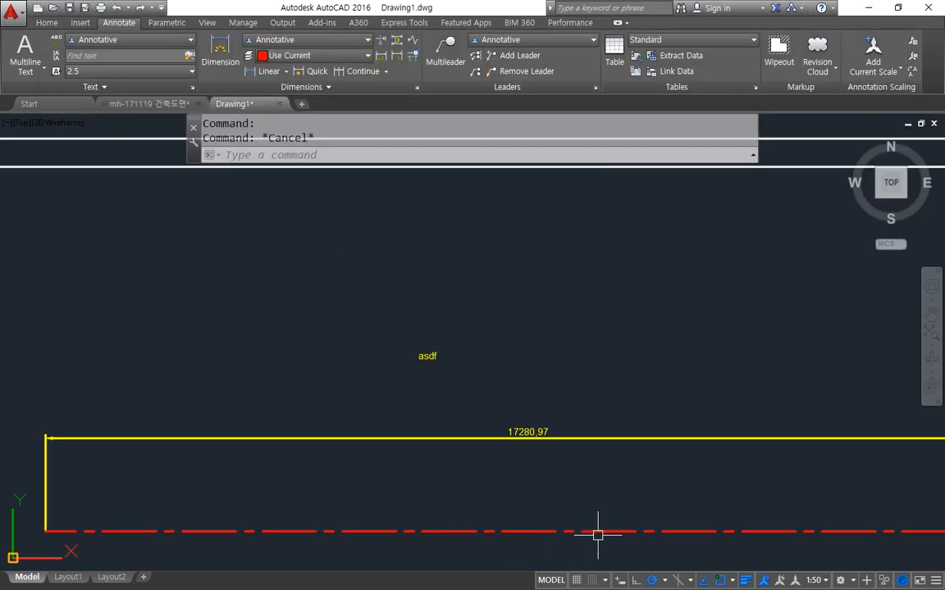
pyautogui.write('e')
pyautogui.press('Return')
pyautogui.write('all')
pyautogui.press('Return')
pyautogui.press('Return')
pyautogui.write('z')
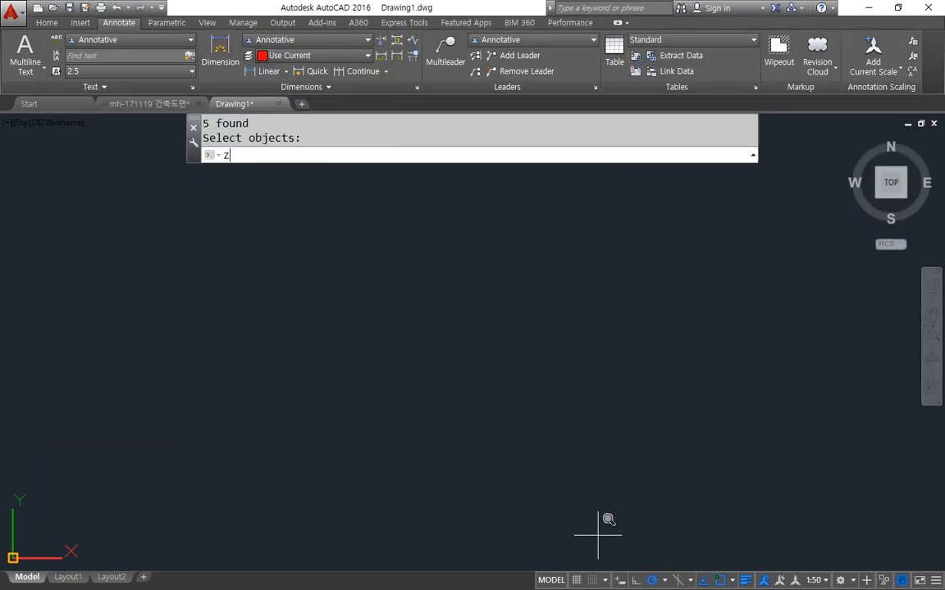
pyautogui.press('Return')
pyautogui.write('a')
pyautogui.press('Return')
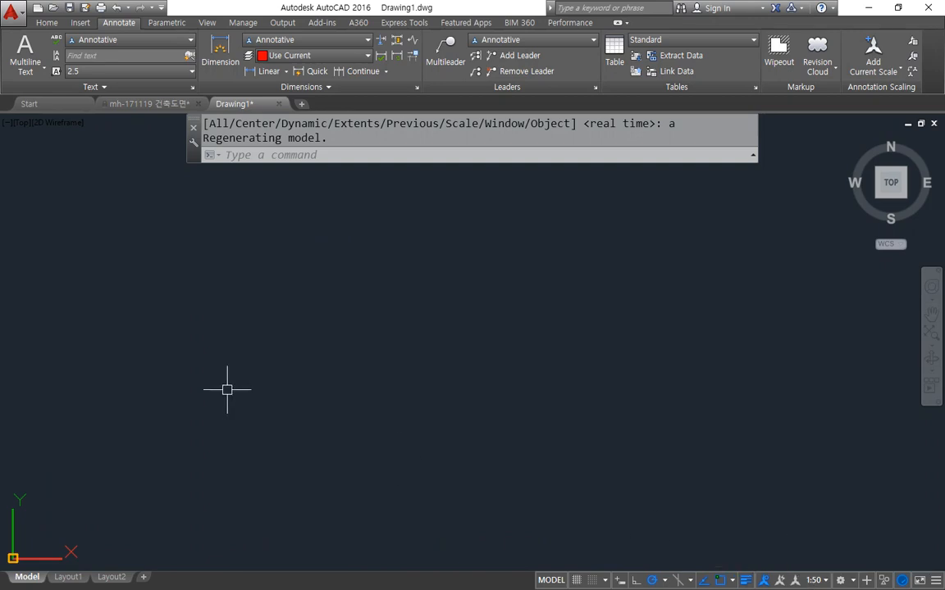
pyautogui.write('rec')
pyautogui.press('Return')
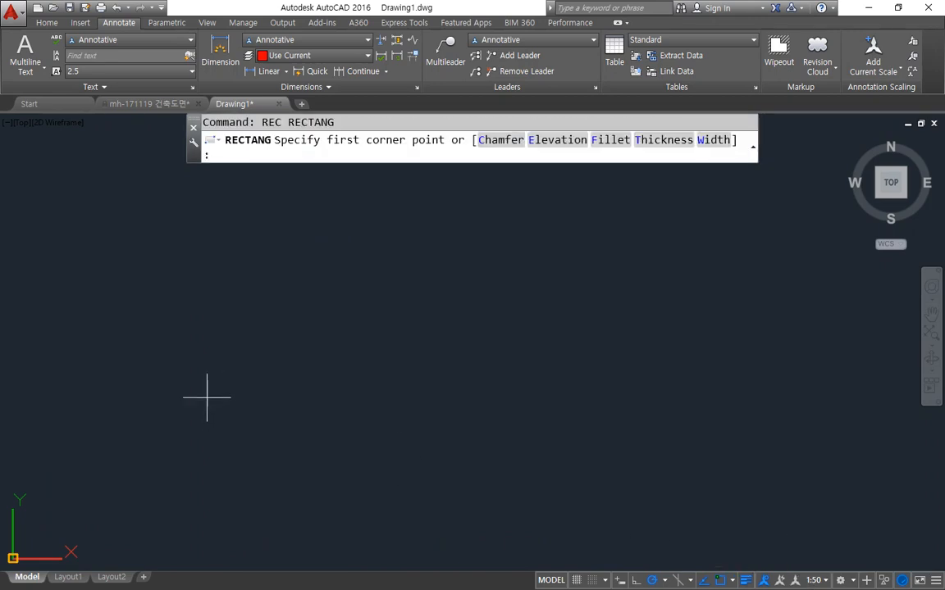
pyautogui.click(207, 396)
pyautogui.press('Escape')
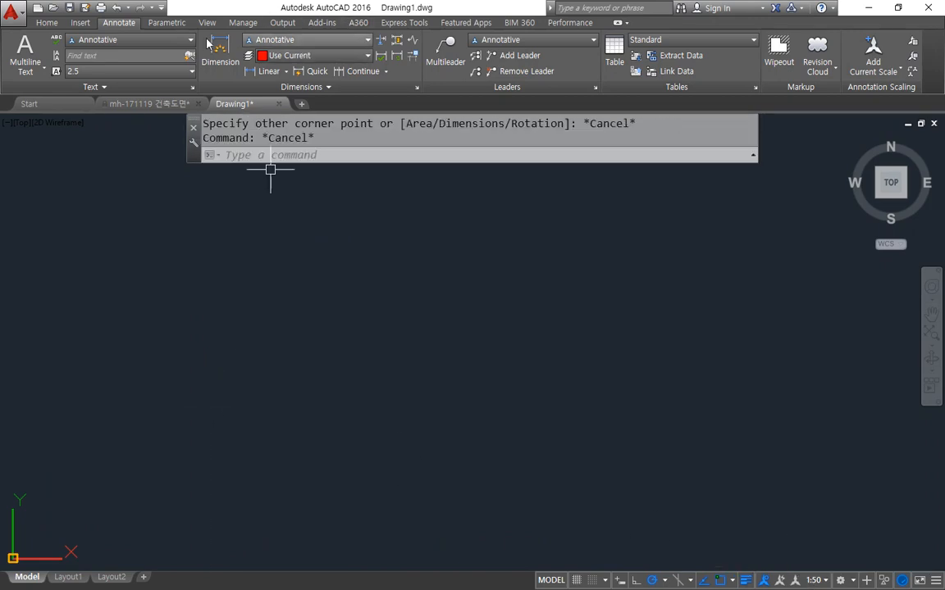
# - Make layer 0 the current layer
pyautogui.click(44, 23)
pyautogui.click(495, 47)
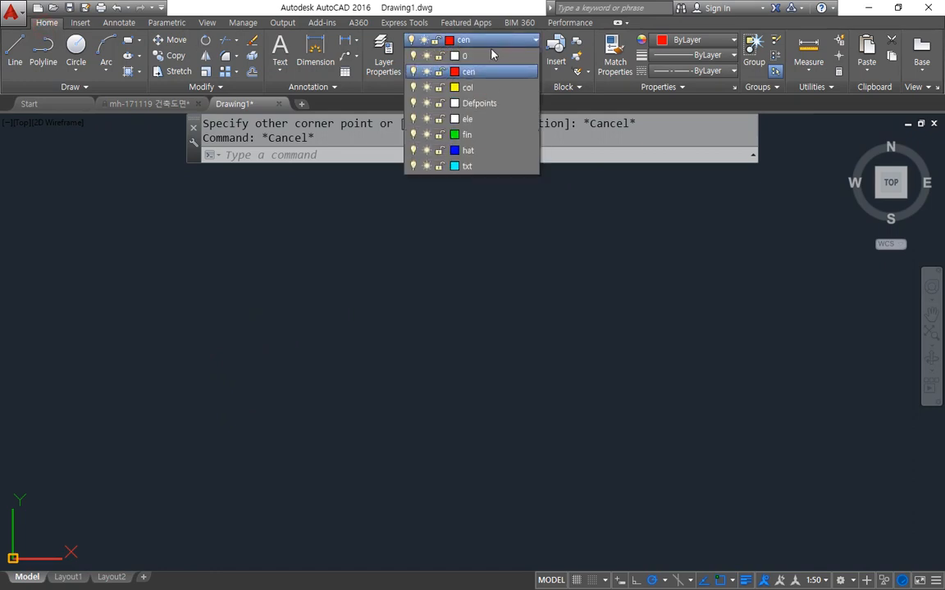
pyautogui.click(459, 55)
# - Draw a circle with a radius of 30 in the left half of the empty drawing
pyautogui.write('c')
pyautogui.press('Return')
pyautogui.click(298, 312)
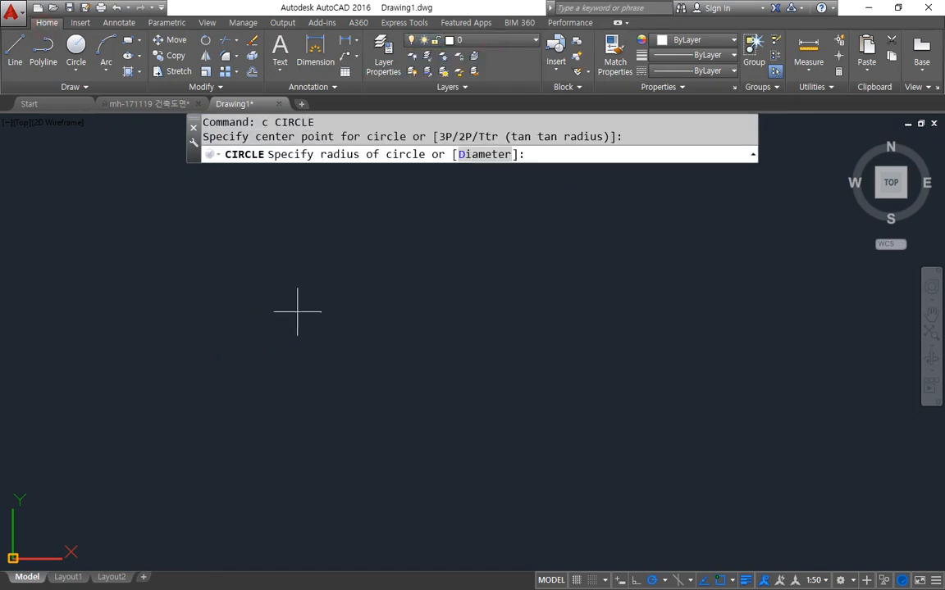
pyautogui.write('30')
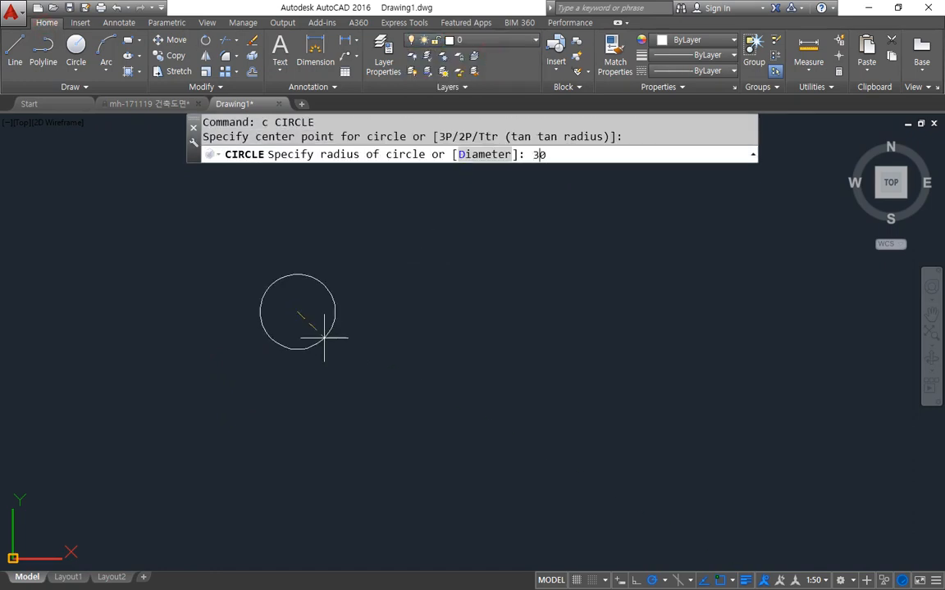
pyautogui.press('Return')
# - Draw a vertical line upward, well to the lower right of the circle
pyautogui.write('l')
pyautogui.press('Return')
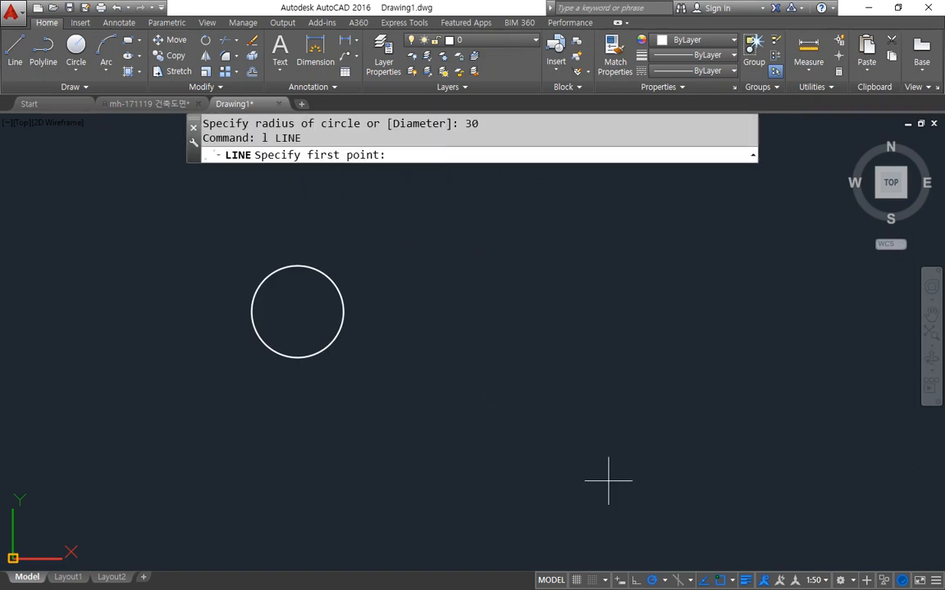
pyautogui.click(615, 529)
pyautogui.click(615, 383)
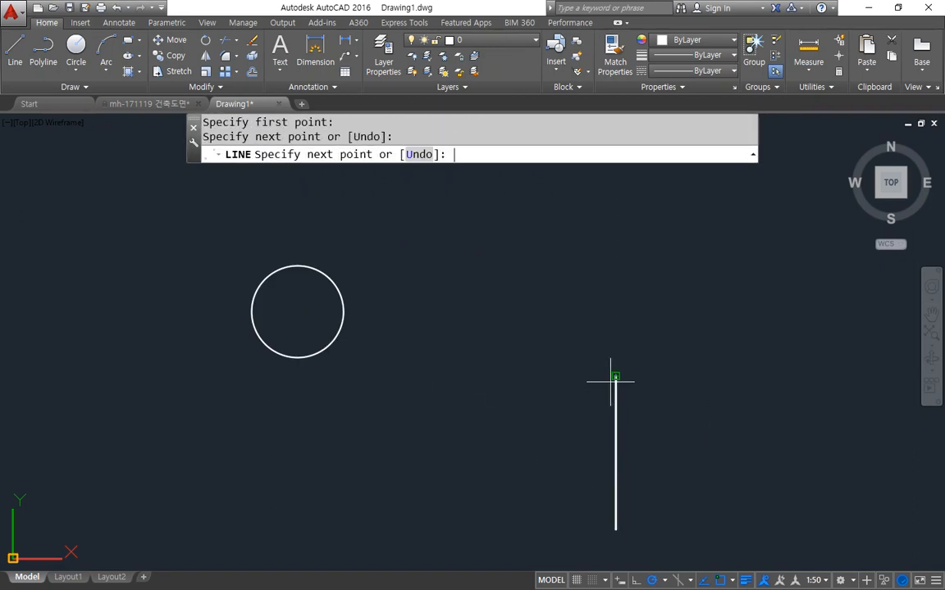
pyautogui.press('Return')
# - Draw a circle with a radius of 30 centred on the upper endpoint of the vertical line
pyautogui.write('c')
pyautogui.press('Return')
pyautogui.click(615, 378)
pyautogui.write('30')
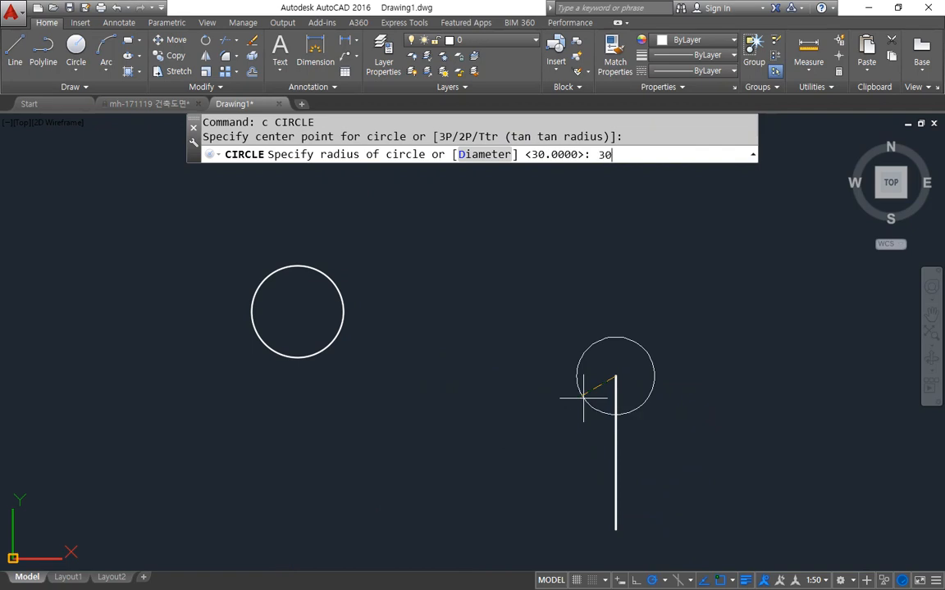
pyautogui.press('Return')
pyautogui.moveTo(465, 385); pyautogui.dragTo(427, 395, button='middle')
pyautogui.moveTo(386, 443); pyautogui.dragTo(514, 424, button='middle')
pyautogui.press('Return')
pyautogui.click(515, 523)
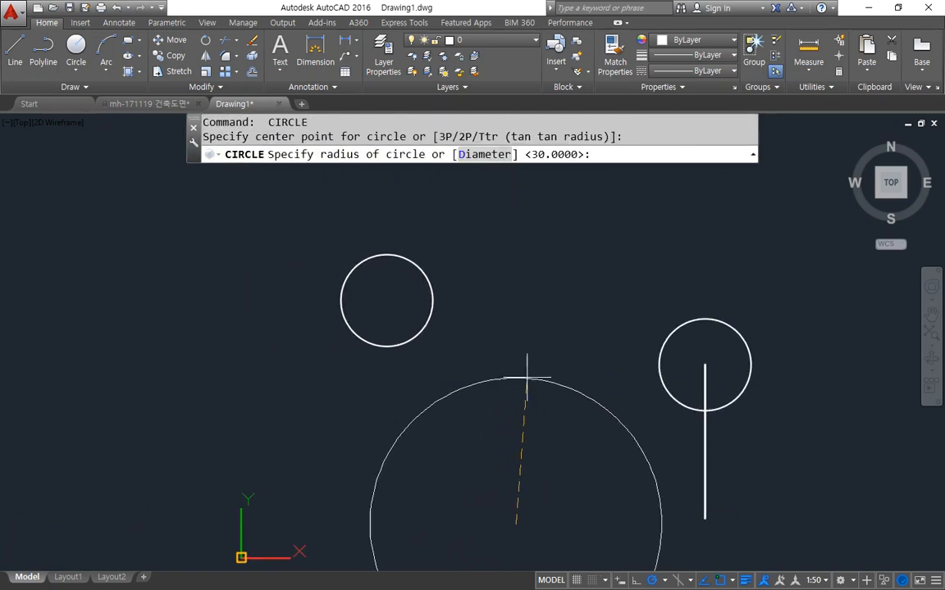
pyautogui.press('Escape')
pyautogui.press('Escape')
# - Draw a second vertical line of similar length between the lone circle and the circle with the attached line
pyautogui.write('l')
pyautogui.press('Return')
pyautogui.click(536, 521)
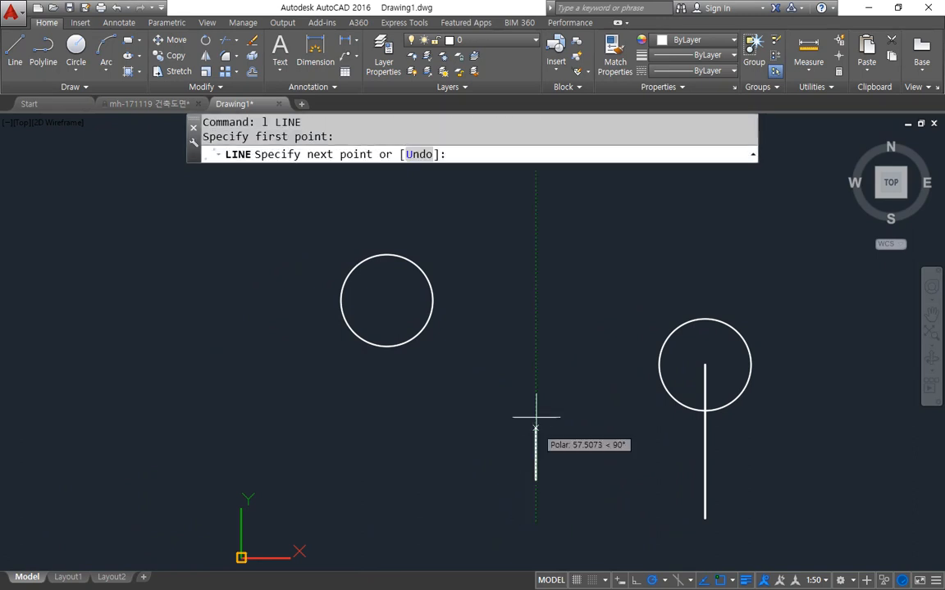
pyautogui.click(535, 358)
pyautogui.press('Escape')
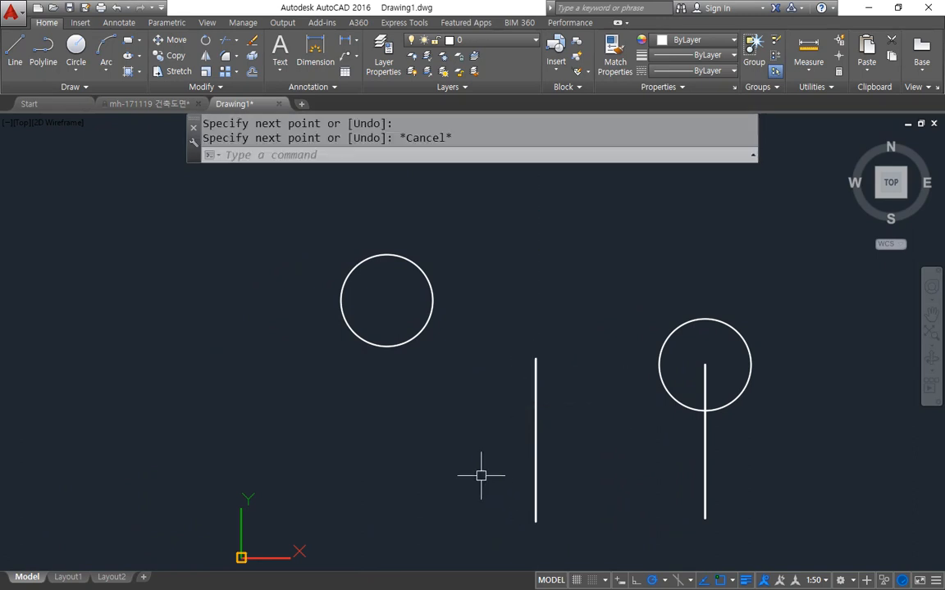
pyautogui.moveTo(449, 539)
pyautogui.mouseDown()
pyautogui.moveTo(237, 311)
pyautogui.moveTo(640, 390)
pyautogui.mouseUp()
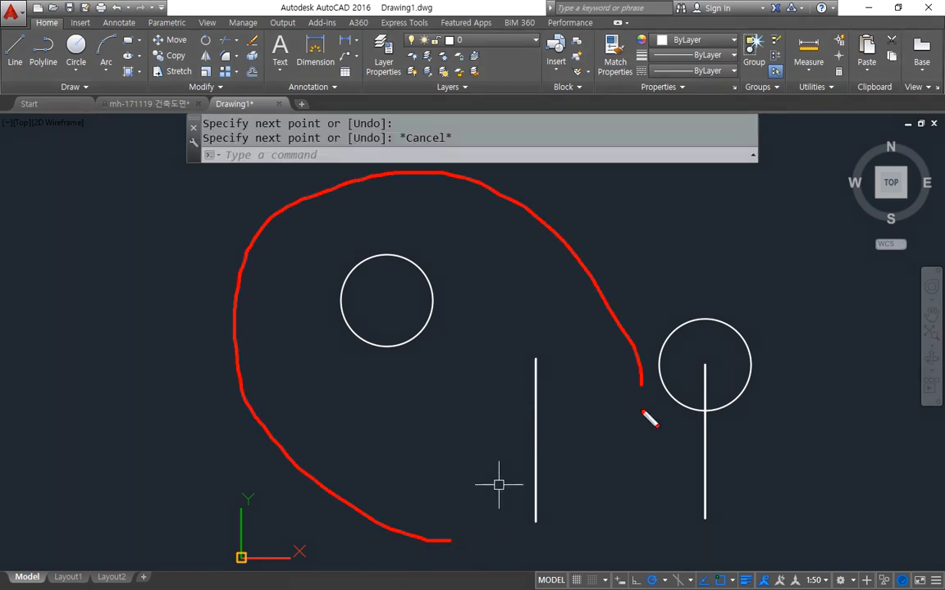
pyautogui.press('Escape')
# - Move the right-hand circle and its attached vertical line together horizontally to the right, away from the other objects
pyautogui.write('m')
pyautogui.press('Return')
pyautogui.click(820, 370)
pyautogui.click(675, 485)
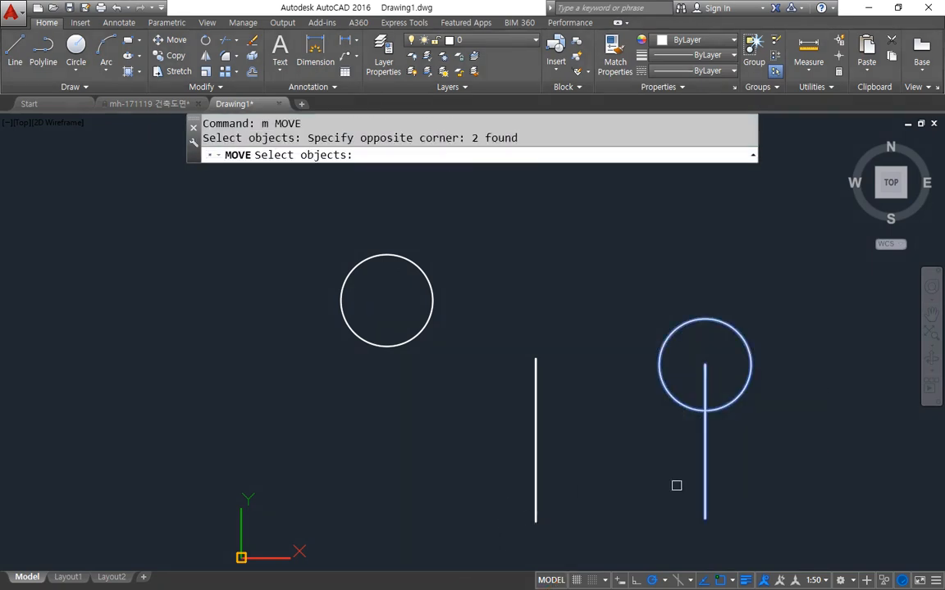
pyautogui.moveTo(640, 443); pyautogui.dragTo(432, 444, button='middle')
pyautogui.press('Return')
pyautogui.click(592, 432)
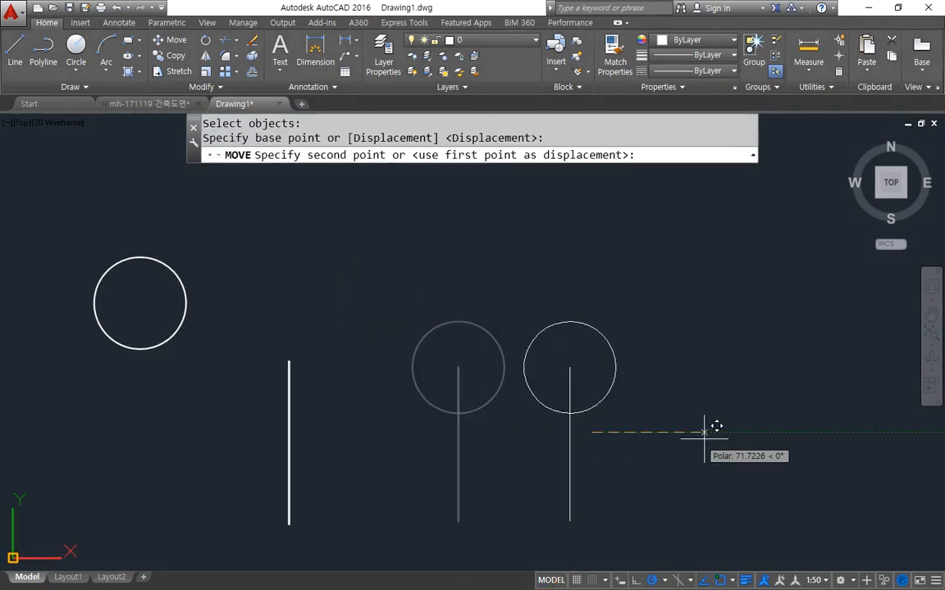
pyautogui.click(833, 432)
pyautogui.moveTo(701, 545)
pyautogui.mouseDown()
pyautogui.moveTo(598, 484)
pyautogui.moveTo(730, 293)
pyautogui.moveTo(721, 554)
pyautogui.moveTo(656, 564)
pyautogui.mouseUp()
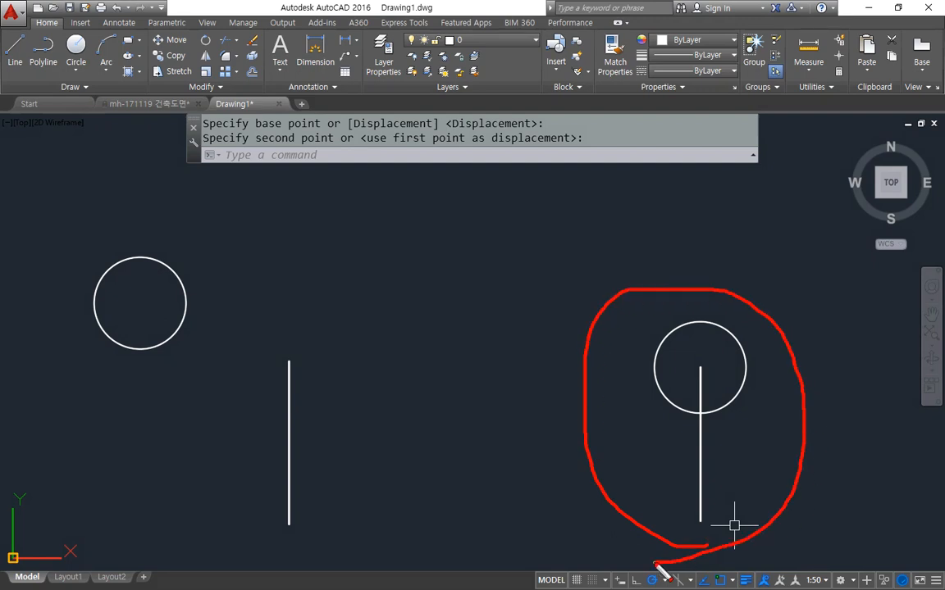
pyautogui.moveTo(175, 283)
pyautogui.mouseDown()
pyautogui.moveTo(175, 267)
pyautogui.moveTo(170, 272)
pyautogui.moveTo(288, 342)
pyautogui.moveTo(260, 344)
pyautogui.mouseUp()
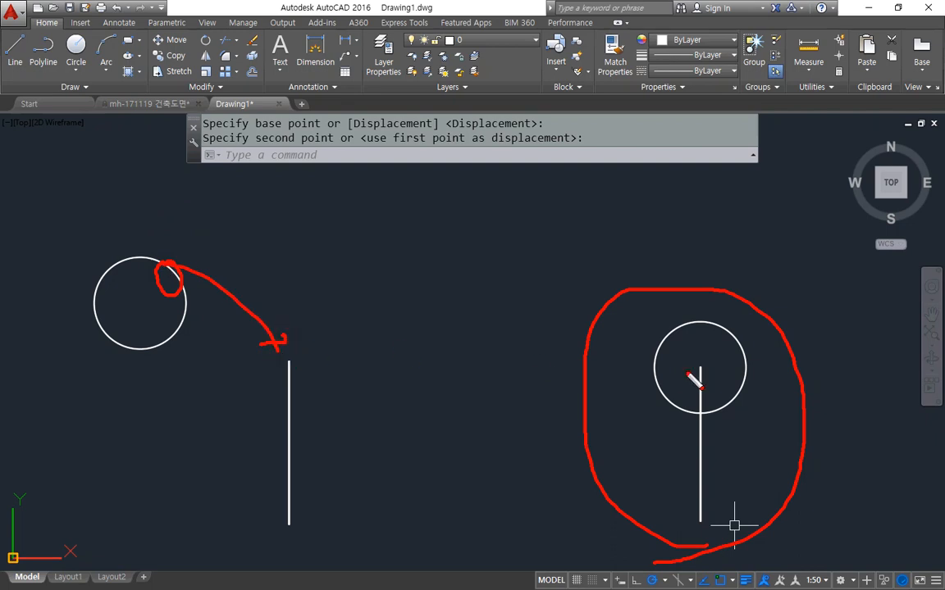
pyautogui.moveTo(594, 310)
pyautogui.mouseDown()
pyautogui.moveTo(798, 481)
pyautogui.moveTo(582, 438)
pyautogui.moveTo(586, 333)
pyautogui.mouseUp()
pyautogui.press('e')
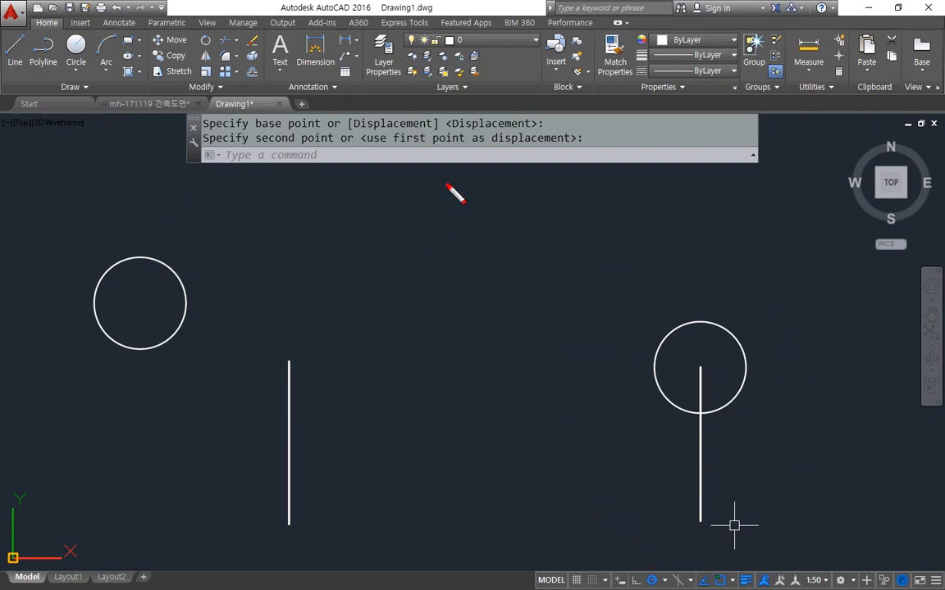
pyautogui.moveTo(448, 186)
pyautogui.mouseDown()
pyautogui.moveTo(446, 492)
pyautogui.moveTo(433, 492)
pyautogui.mouseUp()
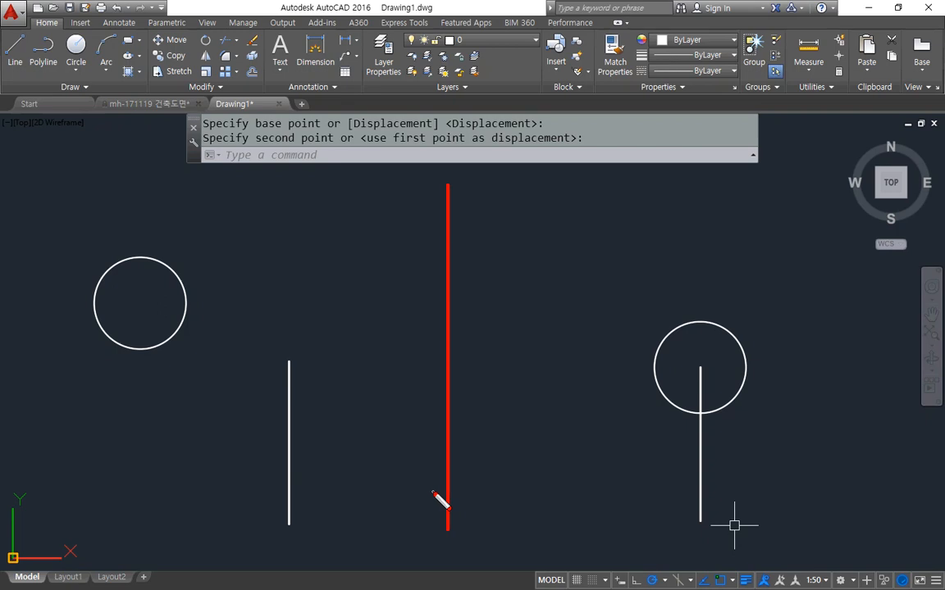
pyautogui.moveTo(138, 261)
pyautogui.mouseDown()
pyautogui.moveTo(135, 252)
pyautogui.moveTo(144, 269)
pyautogui.mouseUp()
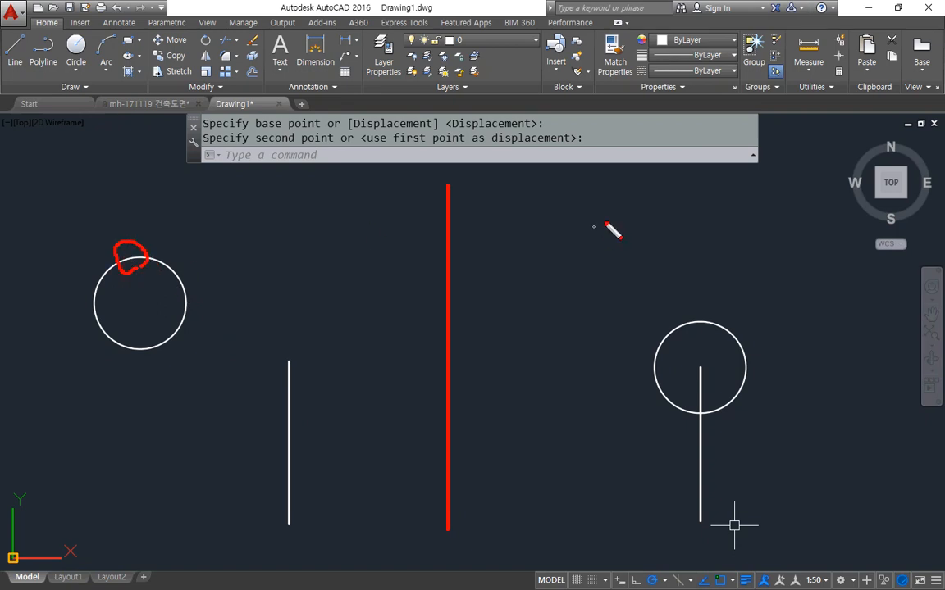
pyautogui.moveTo(758, 427)
pyautogui.mouseDown()
pyautogui.moveTo(614, 316)
pyautogui.moveTo(788, 395)
pyautogui.moveTo(768, 432)
pyautogui.mouseUp()
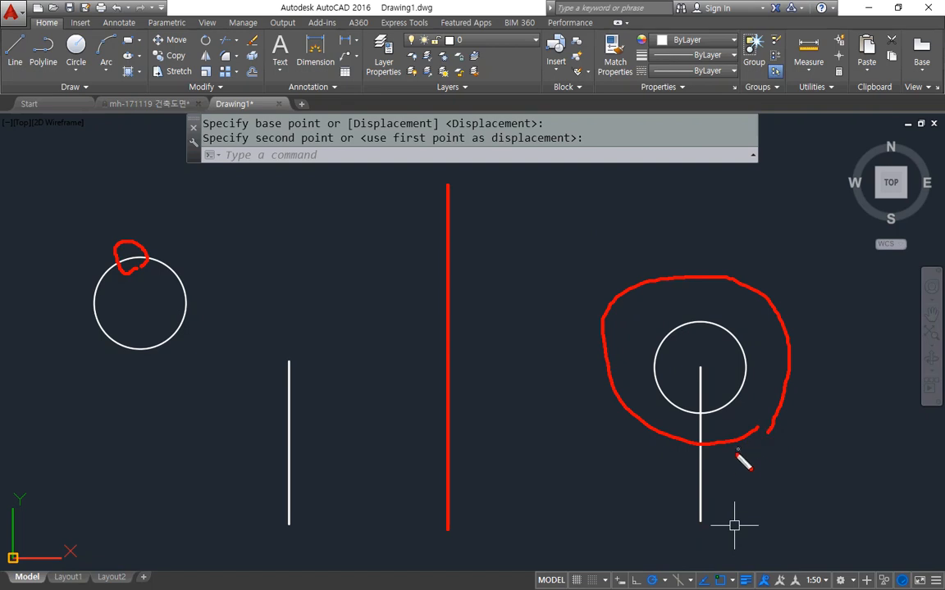
pyautogui.moveTo(699, 521); pyautogui.dragTo(700, 370)
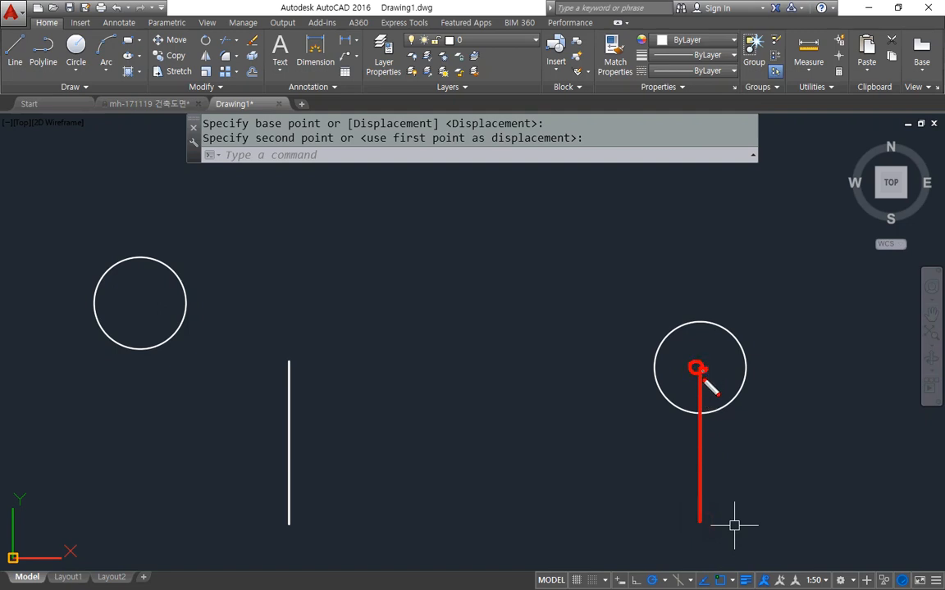
pyautogui.moveTo(681, 414)
pyautogui.mouseDown()
pyautogui.moveTo(722, 318)
pyautogui.moveTo(705, 408)
pyautogui.moveTo(701, 375)
pyautogui.mouseUp()
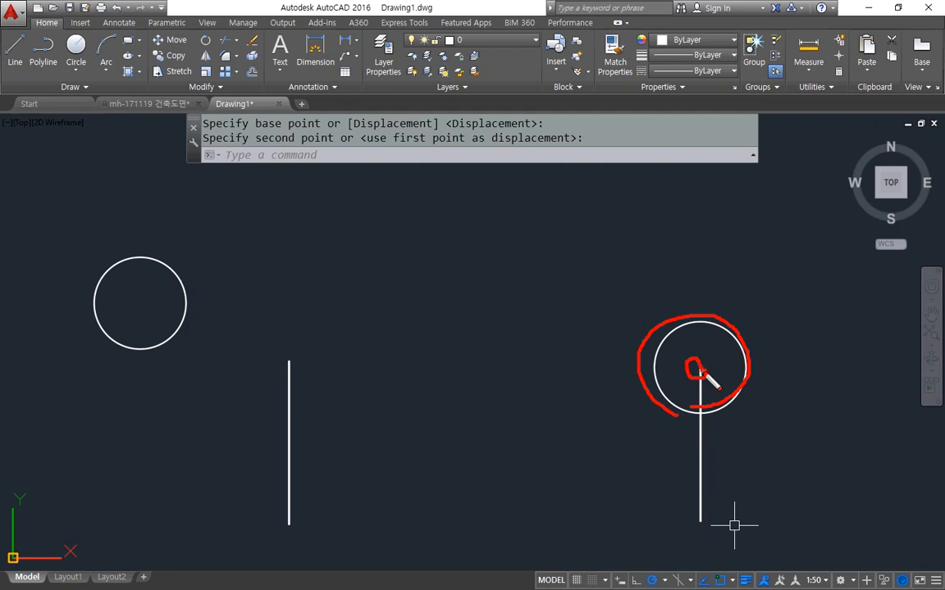
pyautogui.moveTo(701, 520)
pyautogui.mouseDown()
pyautogui.moveTo(697, 365)
pyautogui.moveTo(707, 361)
pyautogui.moveTo(698, 392)
pyautogui.moveTo(669, 361)
pyautogui.moveTo(758, 386)
pyautogui.moveTo(690, 369)
pyautogui.moveTo(708, 383)
pyautogui.mouseUp()
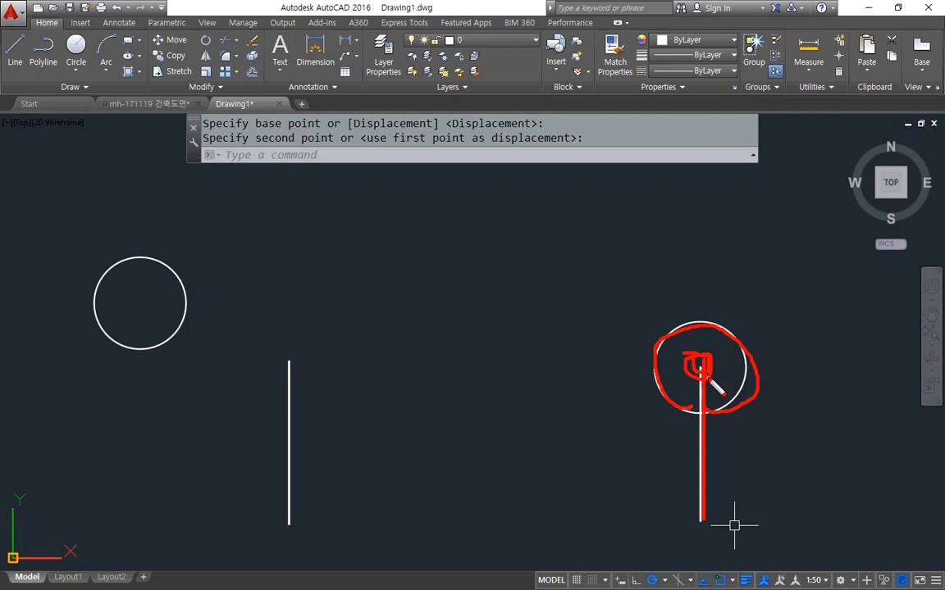
pyautogui.press('Escape')
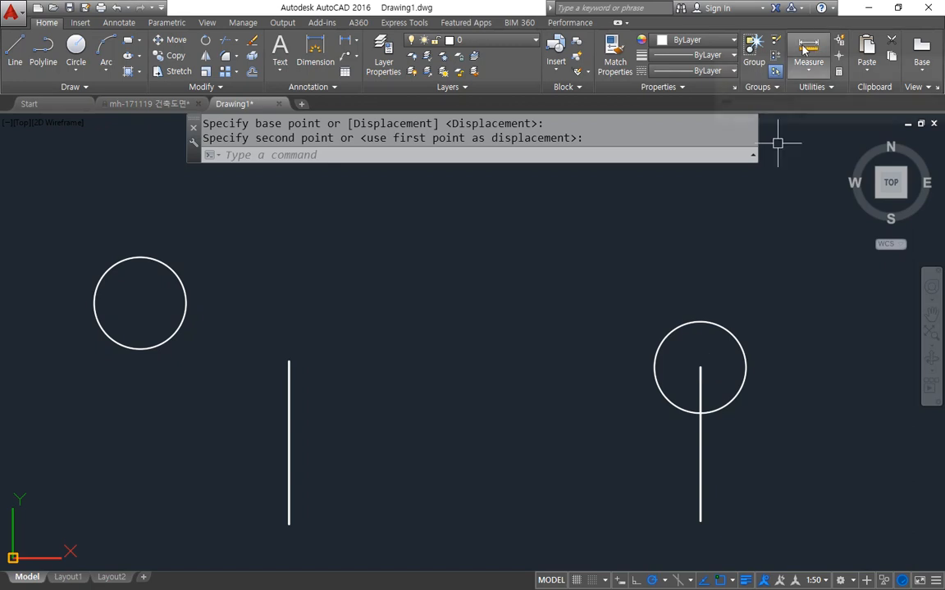
# - Move the lone circle by its centre to the empty area above and between the two vertical lines
pyautogui.write('m')
pyautogui.press('Return')
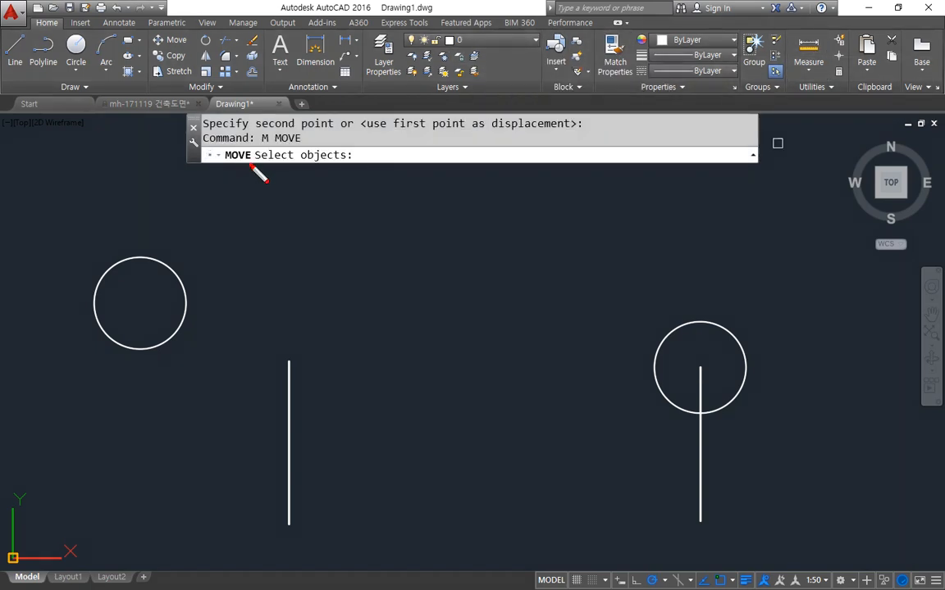
pyautogui.moveTo(252, 168)
pyautogui.mouseDown()
pyautogui.moveTo(359, 141)
pyautogui.moveTo(255, 163)
pyautogui.moveTo(261, 186)
pyautogui.mouseUp()
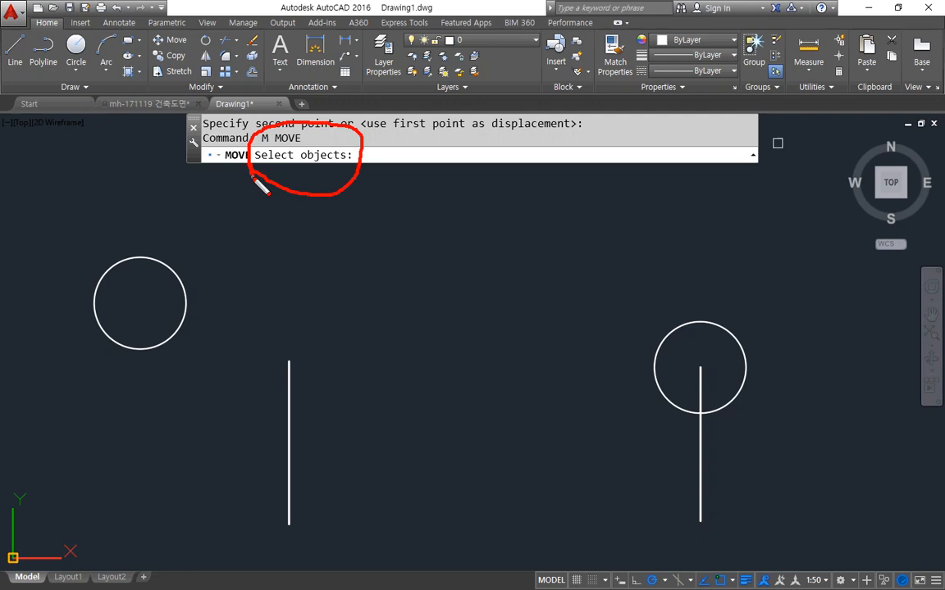
pyautogui.moveTo(320, 466)
pyautogui.mouseDown()
pyautogui.moveTo(271, 451)
pyautogui.moveTo(314, 457)
pyautogui.mouseUp()
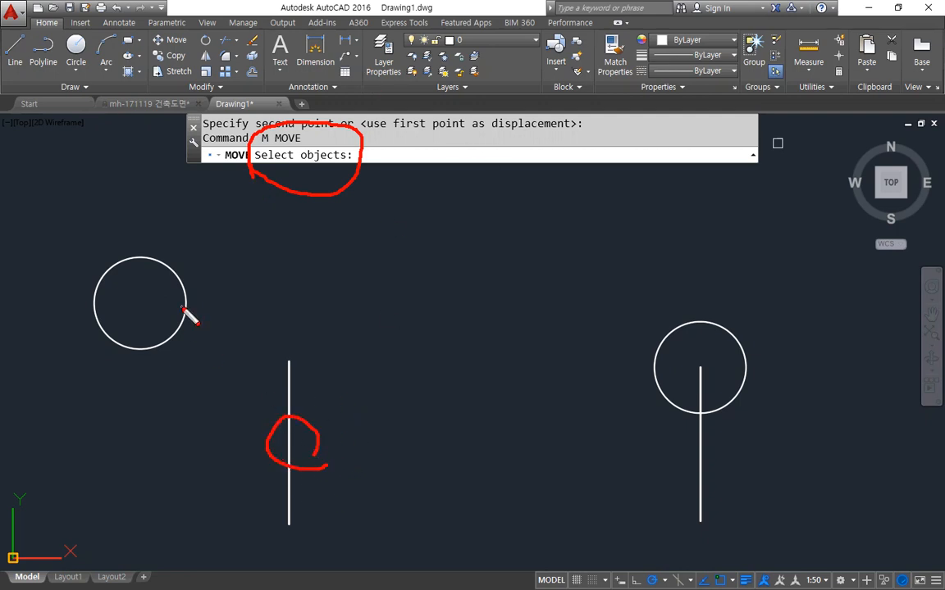
pyautogui.moveTo(140, 275)
pyautogui.mouseDown()
pyautogui.moveTo(121, 264)
pyautogui.moveTo(140, 271)
pyautogui.mouseUp()
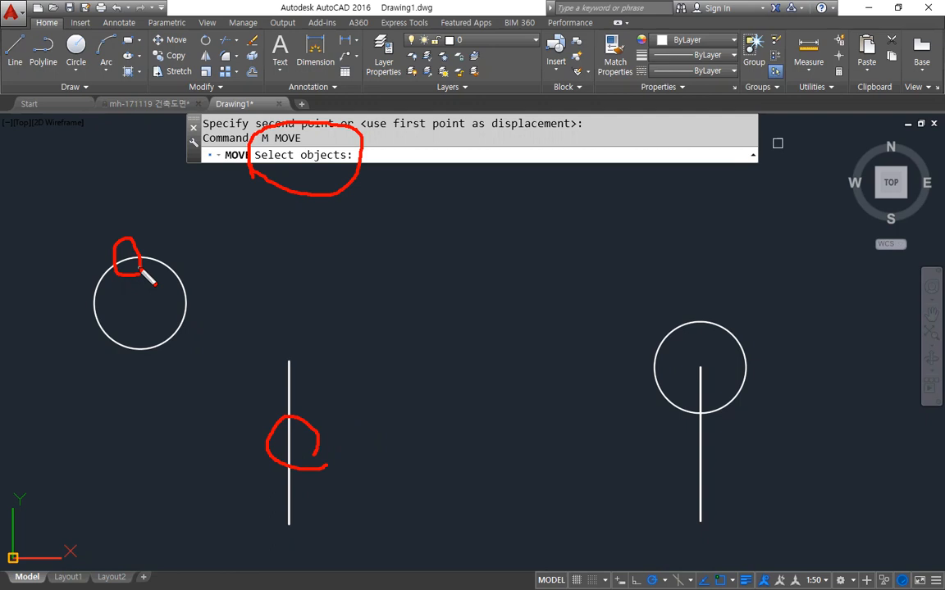
pyautogui.press('Escape')
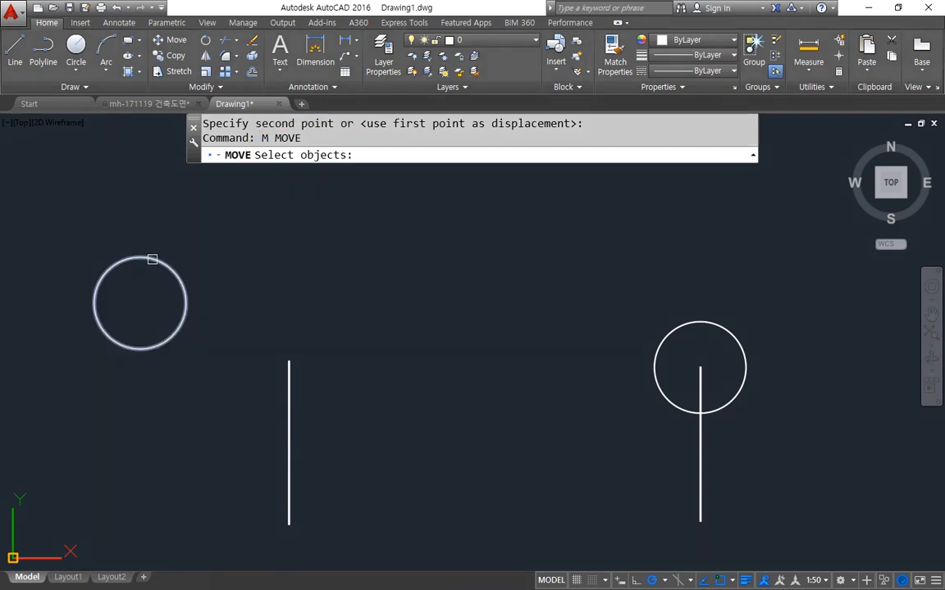
pyautogui.click(152, 259)
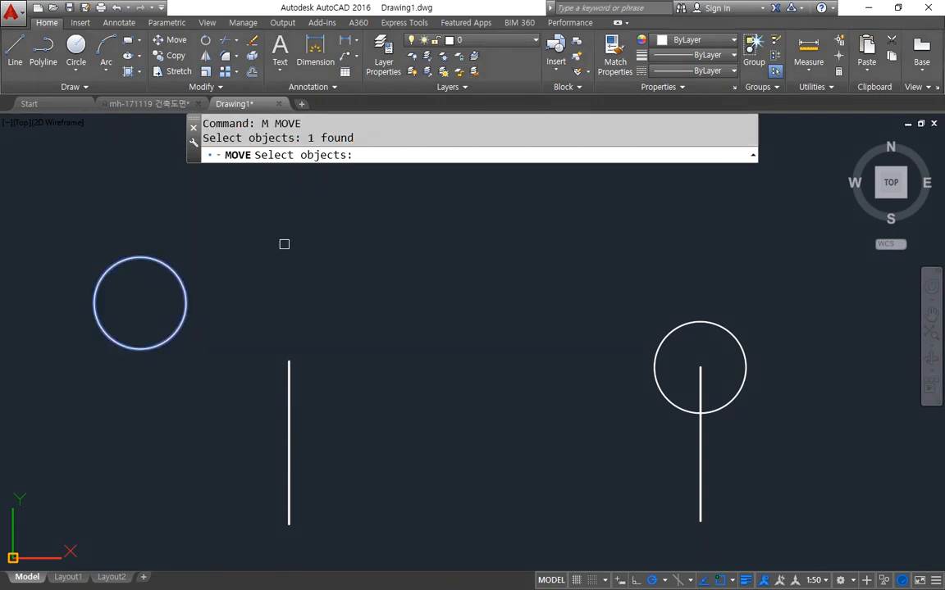
pyautogui.press('Return')
pyautogui.moveTo(341, 176)
pyautogui.mouseDown()
pyautogui.moveTo(390, 174)
pyautogui.moveTo(303, 175)
pyautogui.moveTo(360, 138)
pyautogui.moveTo(385, 178)
pyautogui.mouseUp()
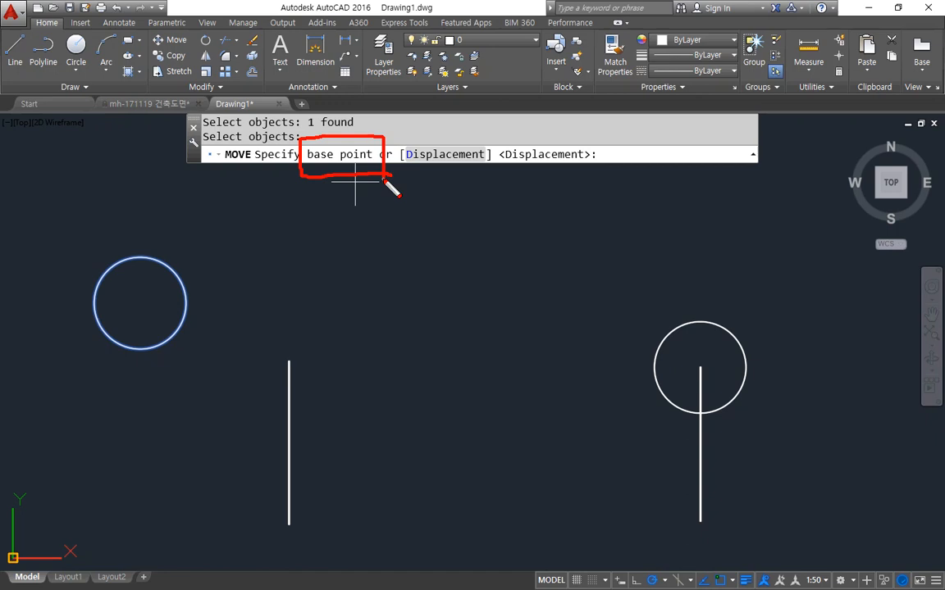
pyautogui.moveTo(702, 373)
pyautogui.mouseDown()
pyautogui.moveTo(691, 379)
pyautogui.moveTo(716, 372)
pyautogui.moveTo(705, 376)
pyautogui.mouseUp()
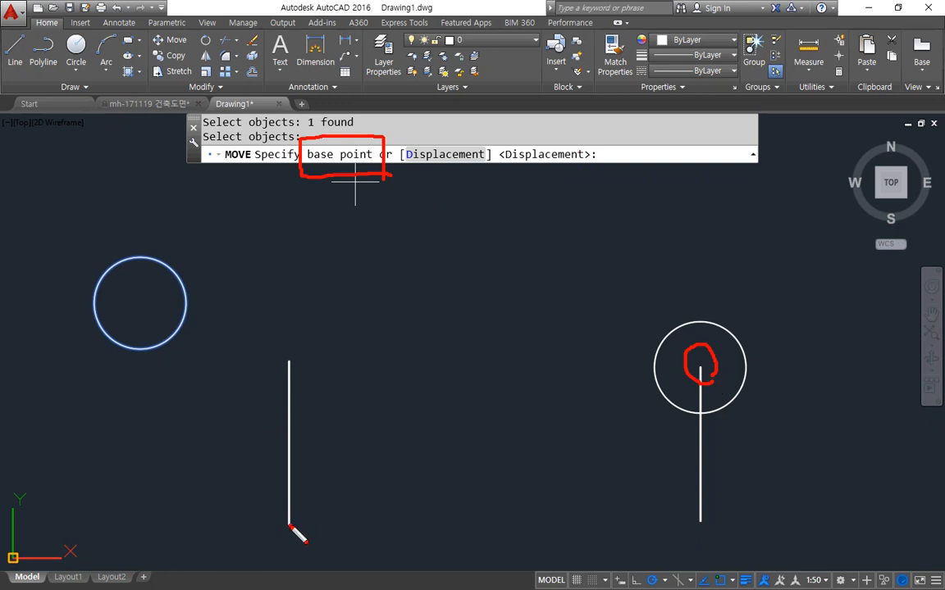
pyautogui.moveTo(289, 525)
pyautogui.mouseDown()
pyautogui.moveTo(289, 373)
pyautogui.moveTo(277, 351)
pyautogui.moveTo(305, 379)
pyautogui.moveTo(306, 356)
pyautogui.moveTo(275, 350)
pyautogui.mouseUp()
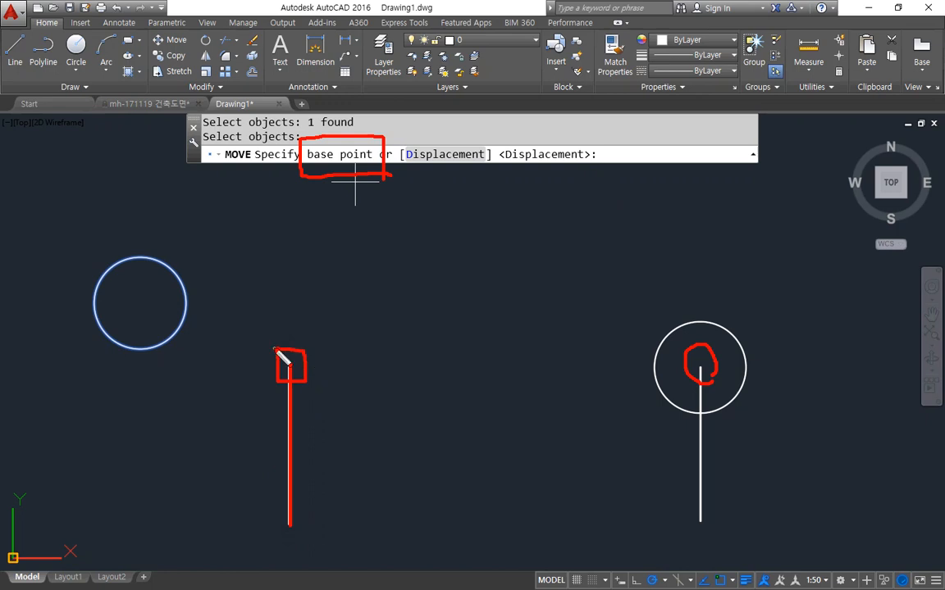
pyautogui.moveTo(168, 340)
pyautogui.mouseDown()
pyautogui.moveTo(121, 255)
pyautogui.moveTo(188, 356)
pyautogui.mouseUp()
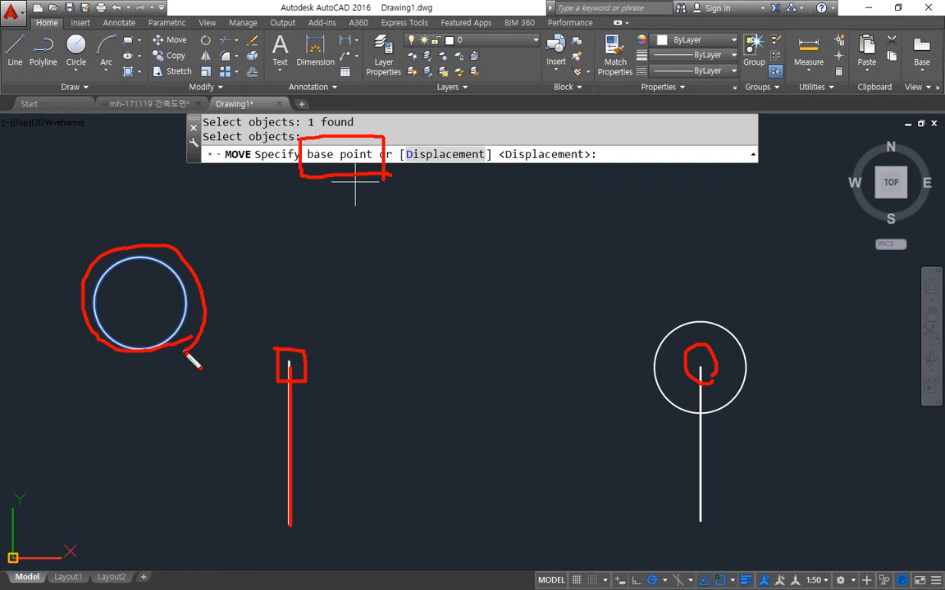
pyautogui.press('e')
pyautogui.moveTo(144, 308)
pyautogui.mouseDown()
pyautogui.moveTo(127, 290)
pyautogui.moveTo(141, 287)
pyautogui.moveTo(139, 301)
pyautogui.moveTo(179, 326)
pyautogui.moveTo(268, 354)
pyautogui.moveTo(257, 373)
pyautogui.moveTo(281, 375)
pyautogui.moveTo(311, 354)
pyautogui.moveTo(289, 354)
pyautogui.mouseUp()
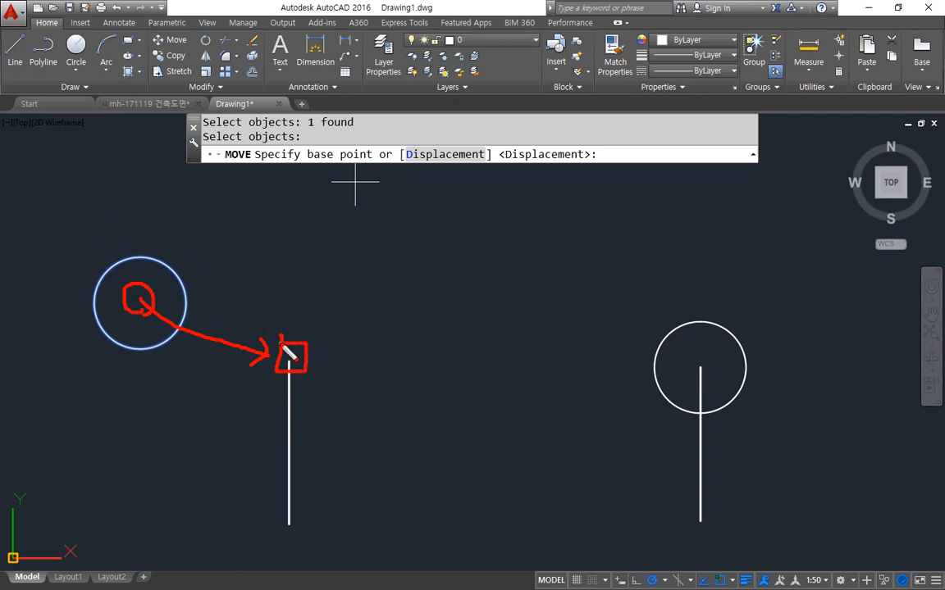
pyautogui.press('Escape')
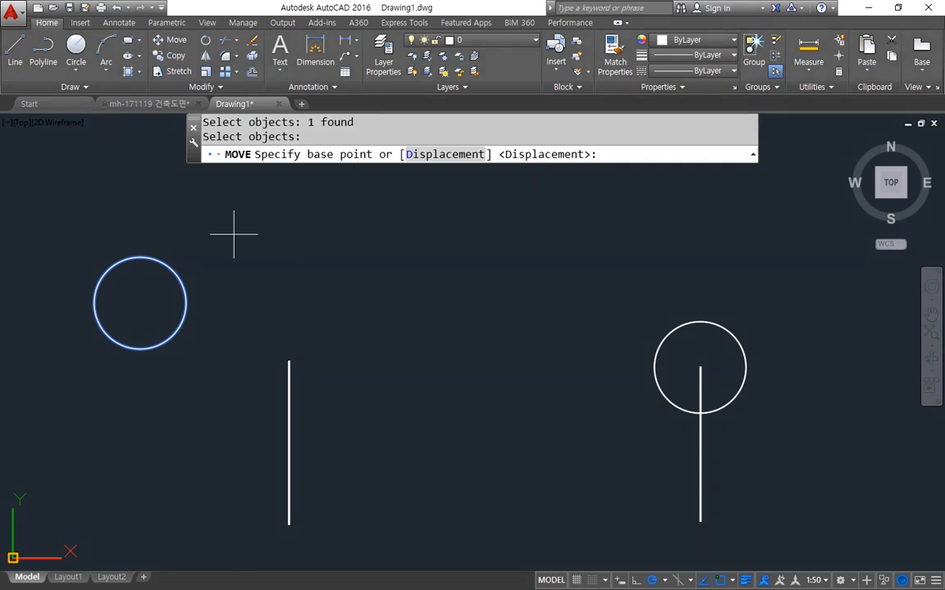
pyautogui.click(187, 267)
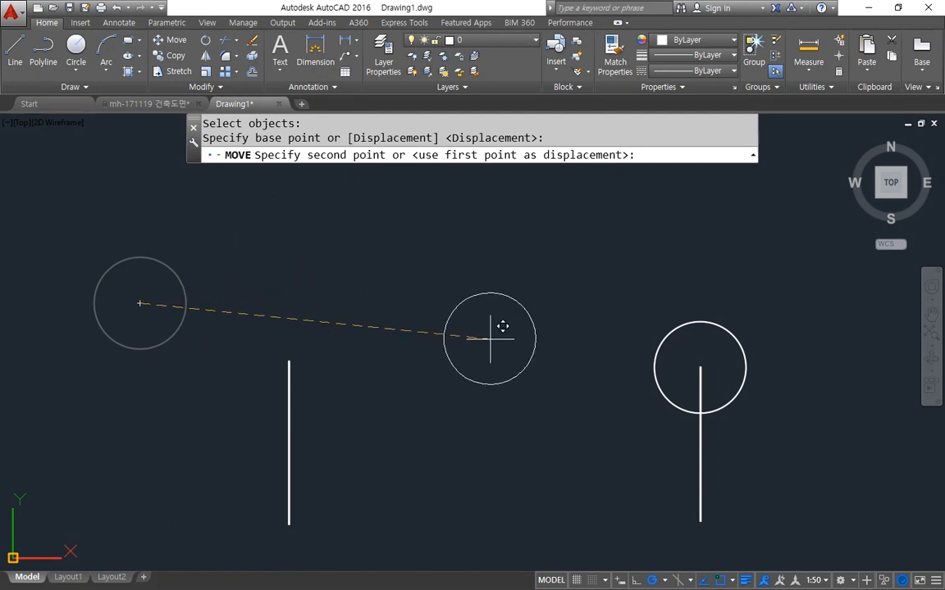
pyautogui.click(497, 247)
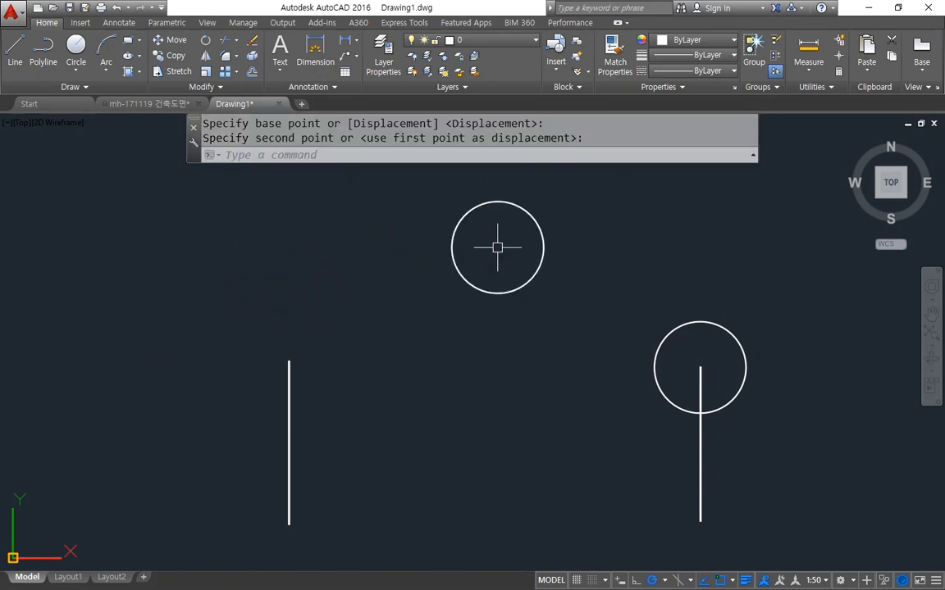
# - Move the circle by its centre to the empty area up and to the left of the free vertical line
pyautogui.write('m')
pyautogui.press('Return')
pyautogui.click(529, 312)
pyautogui.click(481, 250)
pyautogui.press('Return')
pyautogui.click(481, 295)
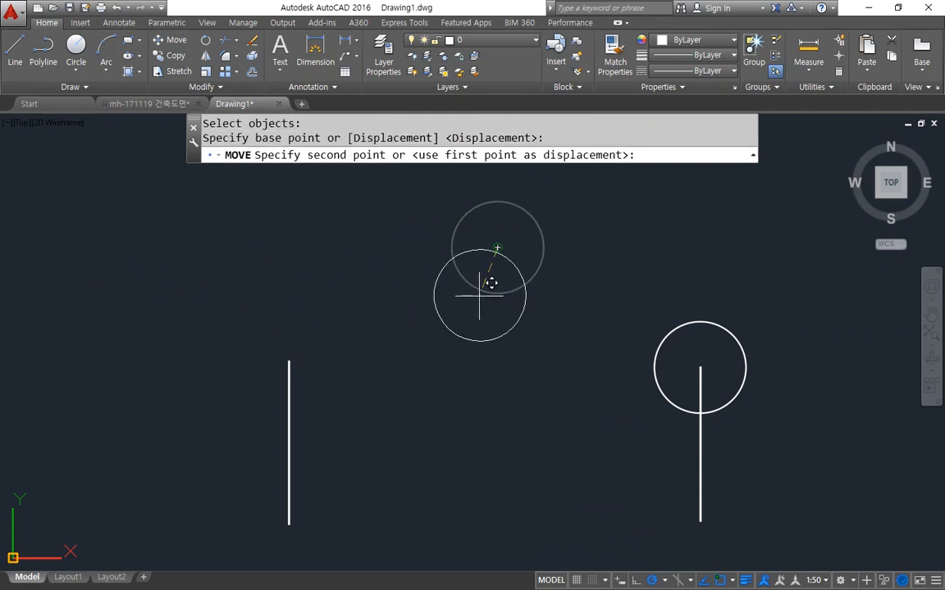
pyautogui.click(169, 281)
# - Move the circle from its centre onto the upper endpoint of the free vertical line
pyautogui.press('space')
pyautogui.click(194, 333)
pyautogui.click(157, 307)
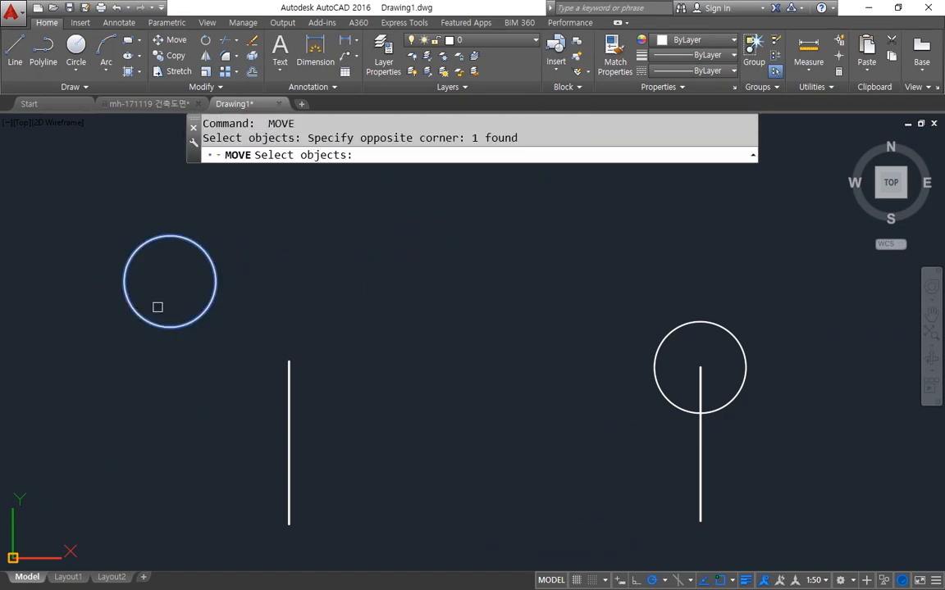
pyautogui.press('Return')
pyautogui.click(170, 282)
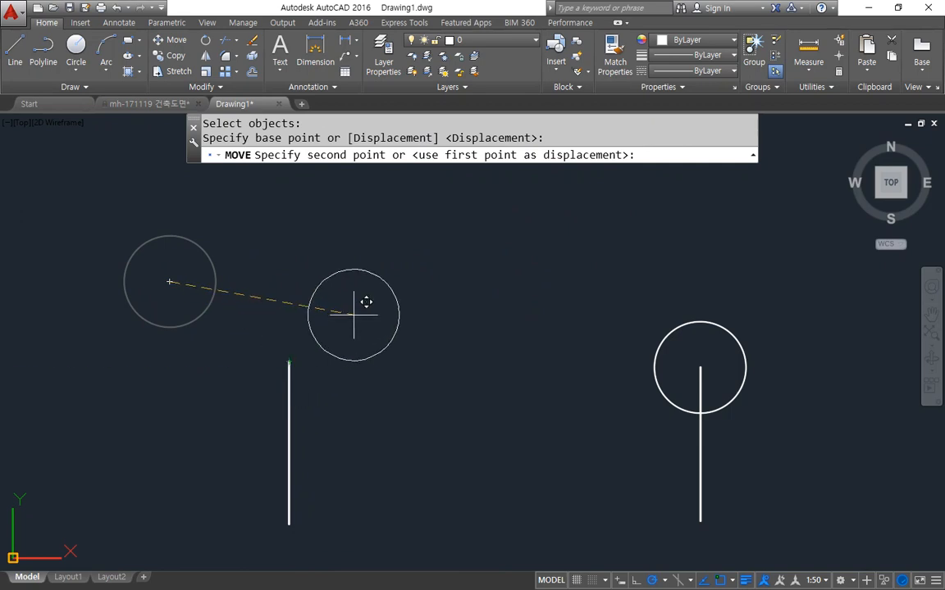
pyautogui.moveTo(382, 182)
pyautogui.mouseDown()
pyautogui.moveTo(307, 175)
pyautogui.moveTo(396, 164)
pyautogui.moveTo(316, 164)
pyautogui.moveTo(365, 184)
pyautogui.moveTo(373, 172)
pyautogui.mouseUp()
pyautogui.moveTo(312, 168); pyautogui.dragTo(345, 131)
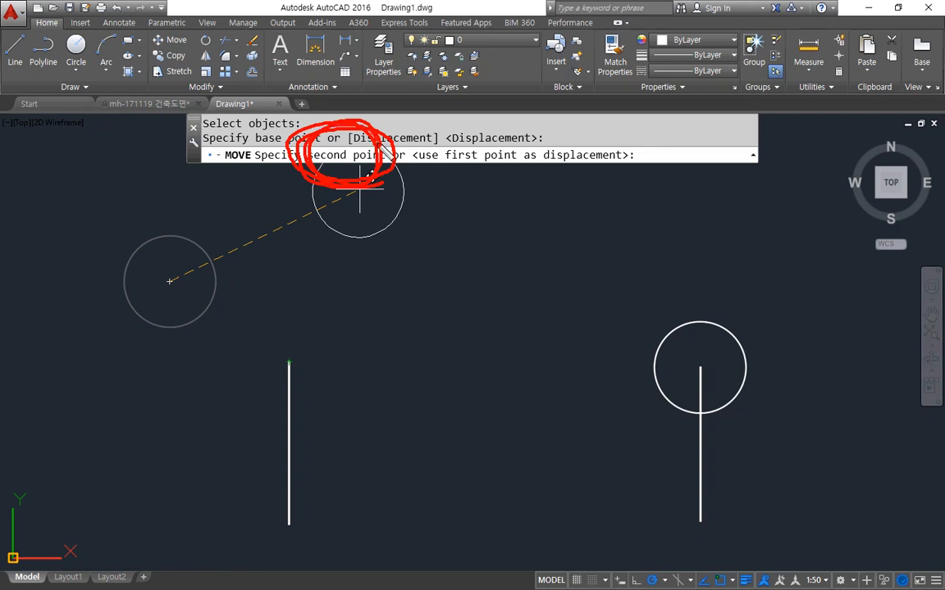
pyautogui.press('Escape')
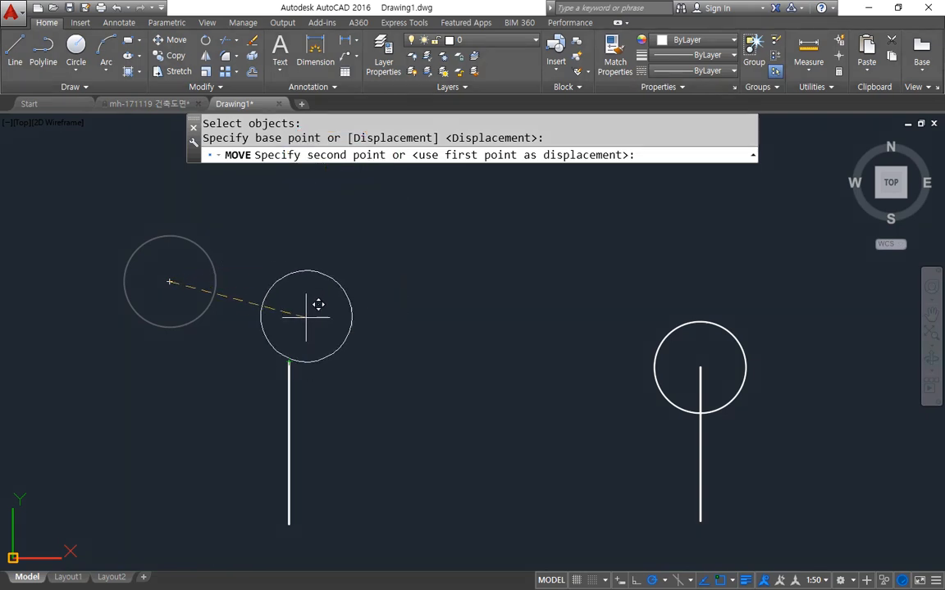
pyautogui.click(288, 361)
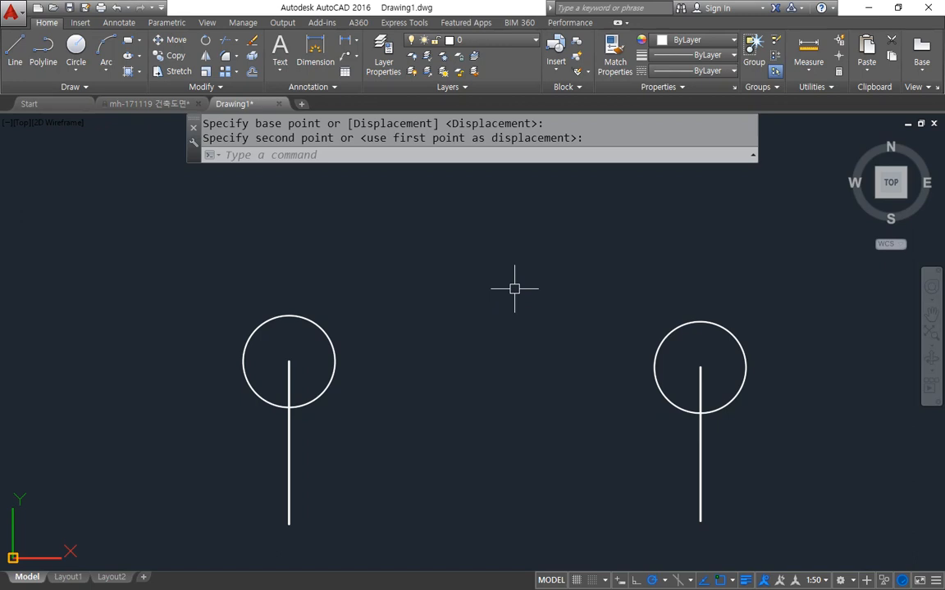
# - Draw a rectangle 30 wide and 20 high in an empty area of the drawing
pyautogui.write('rec')
pyautogui.press('Return')
pyautogui.click(263, 367)
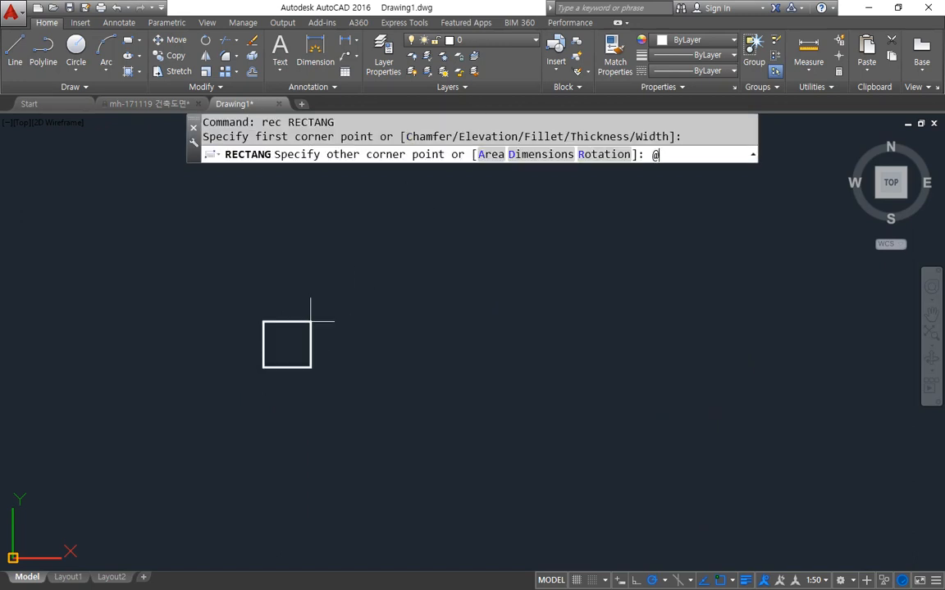
pyautogui.write('@30,20')
pyautogui.press('Return')
# - Draw a circle with a radius of 150 that encloses the rectangle, centred to its lower right
pyautogui.write('c')
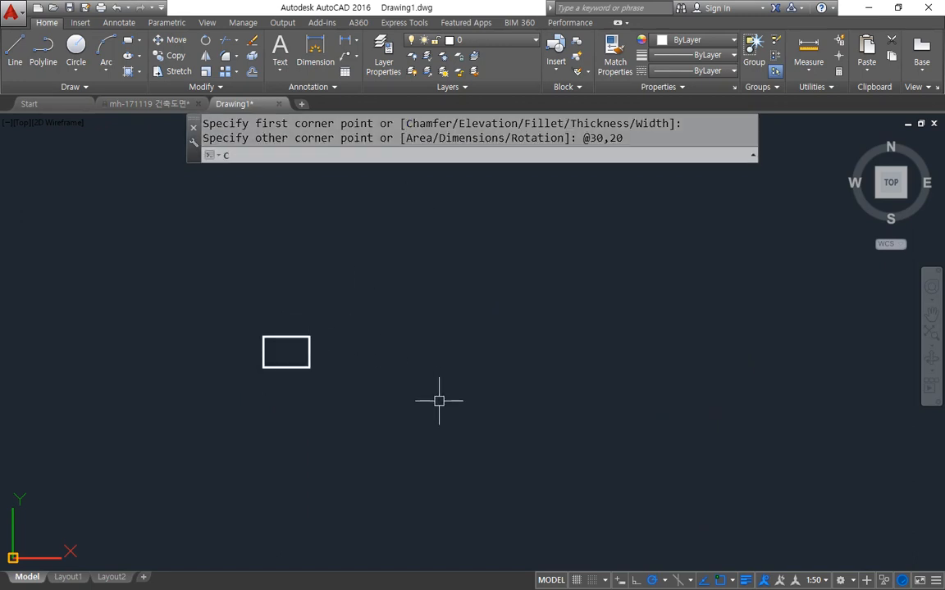
pyautogui.press('Return')
pyautogui.click(449, 427)
pyautogui.write('150')
pyautogui.press('Return')
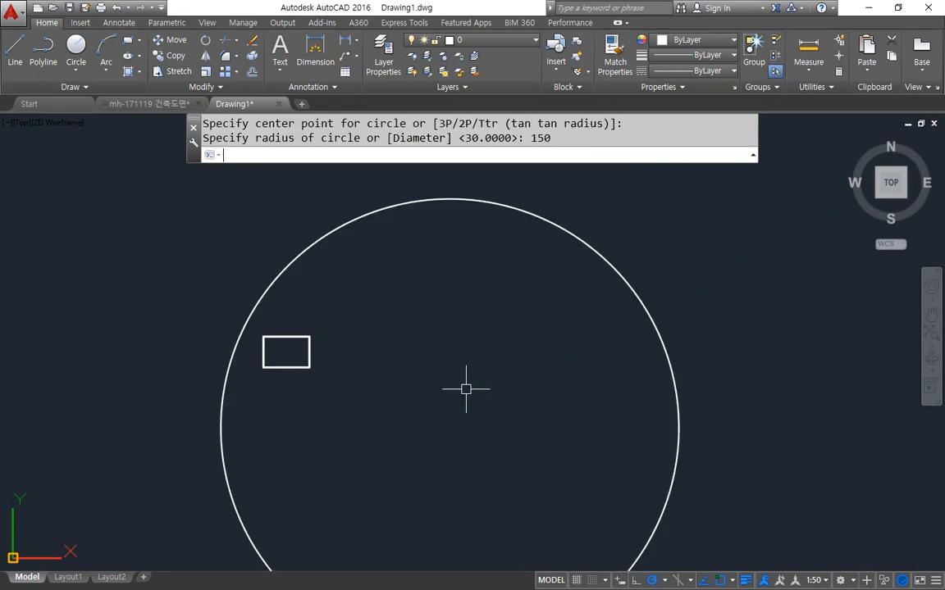
# - Copy the large circle once to the empty area on its right, slightly lower and clear of the original
pyautogui.moveTo(472, 354); pyautogui.dragTo(394, 380, button='middle')
pyautogui.write('cp')
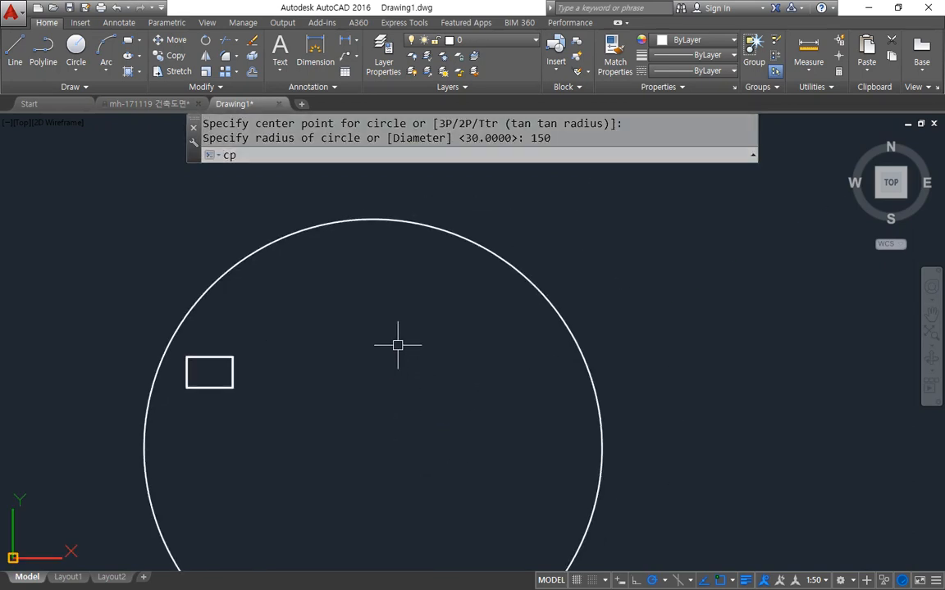
pyautogui.press('Return')
pyautogui.click(380, 222)
pyautogui.press('Return')
pyautogui.click(369, 293)
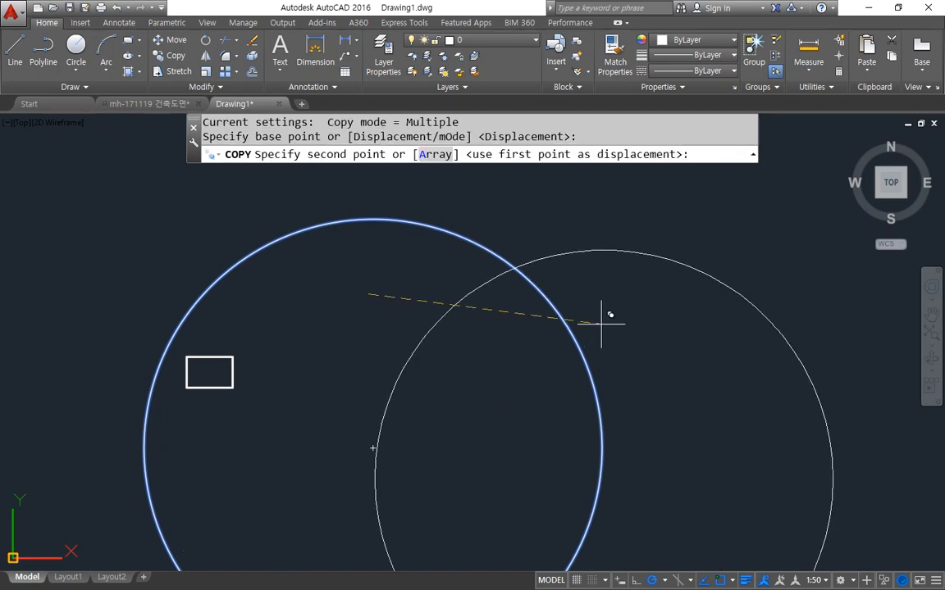
pyautogui.scroll(-2, 605, 317)
pyautogui.moveTo(605, 317); pyautogui.dragTo(326, 325, button='middle')
pyautogui.scroll(-1, 326, 326)
pyautogui.click(569, 391)
pyautogui.press('Return')
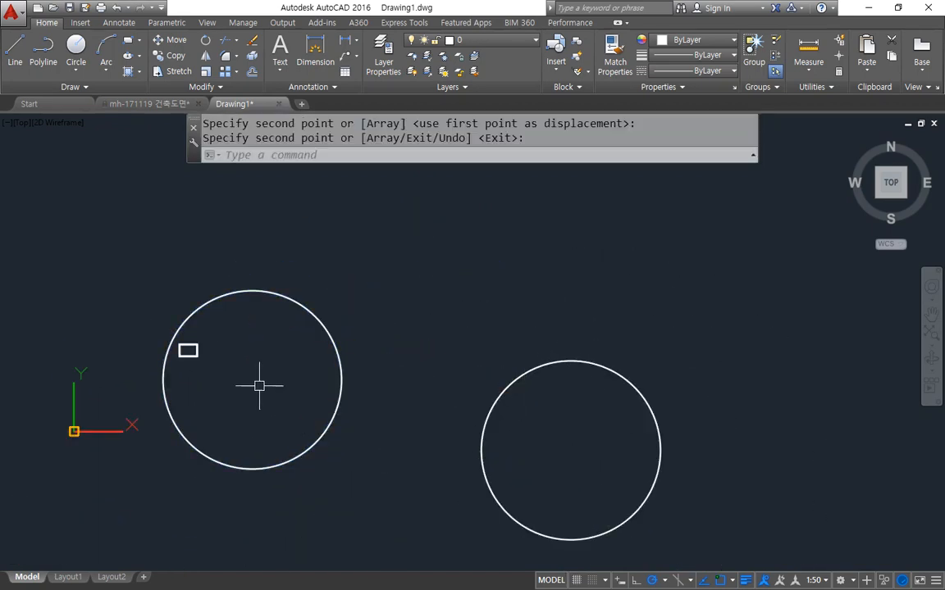
# - Copy the small rectangle from its lower edge's midpoint onto the top quadrant of the right-hand circle
pyautogui.press('Return')
pyautogui.click(188, 352)
pyautogui.press('Return')
pyautogui.click(187, 353)
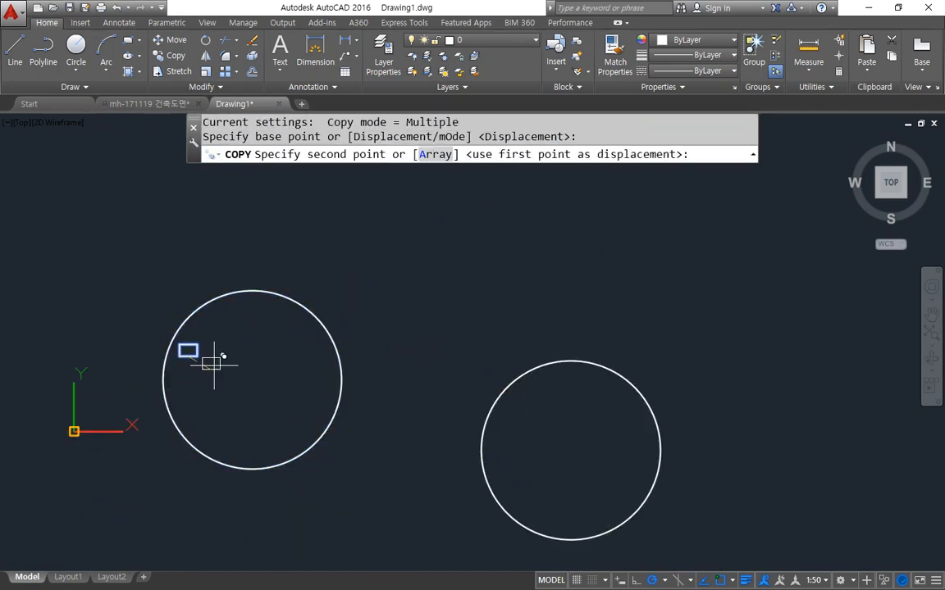
pyautogui.write('qua')
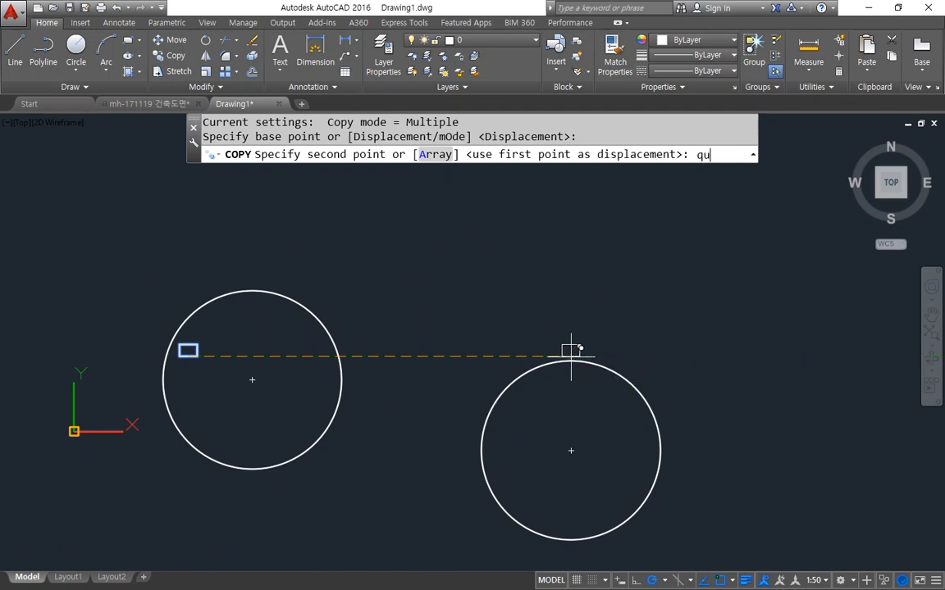
pyautogui.press('Return')
pyautogui.click(569, 354)
pyautogui.press('Return')
pyautogui.scroll(2, 565, 375)
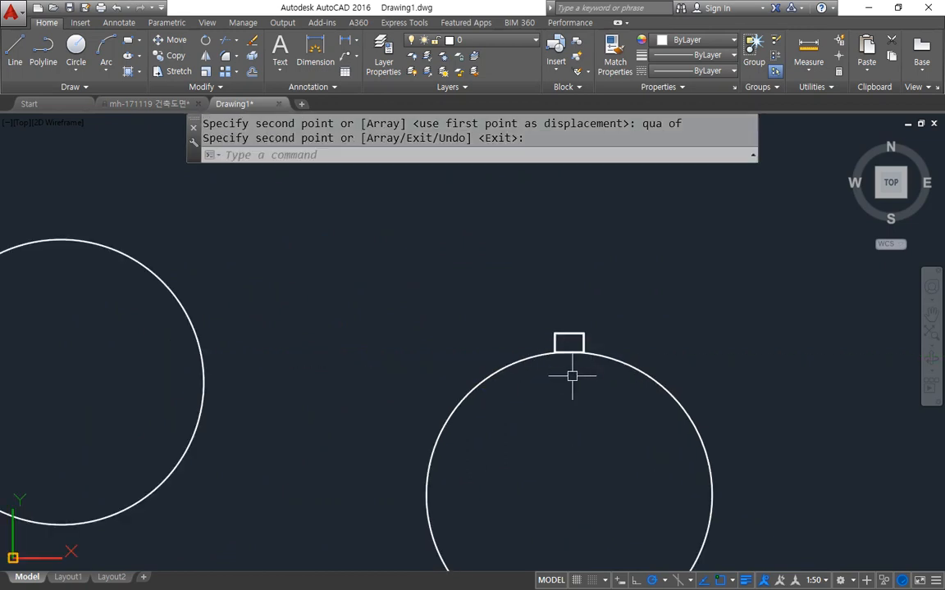
# - Draw a vertical line from the right-hand circle's centre up through the rectangle, ending above it
pyautogui.scroll(2, 565, 376)
pyautogui.moveTo(565, 376); pyautogui.dragTo(446, 354, button='middle')
pyautogui.moveTo(435, 373)
pyautogui.mouseDown()
pyautogui.moveTo(332, 206)
pyautogui.moveTo(477, 338)
pyautogui.moveTo(466, 336)
pyautogui.mouseUp()
pyautogui.scroll(-2, 498, 396)
pyautogui.moveTo(498, 397); pyautogui.dragTo(497, 359, button='middle')
pyautogui.write('l')
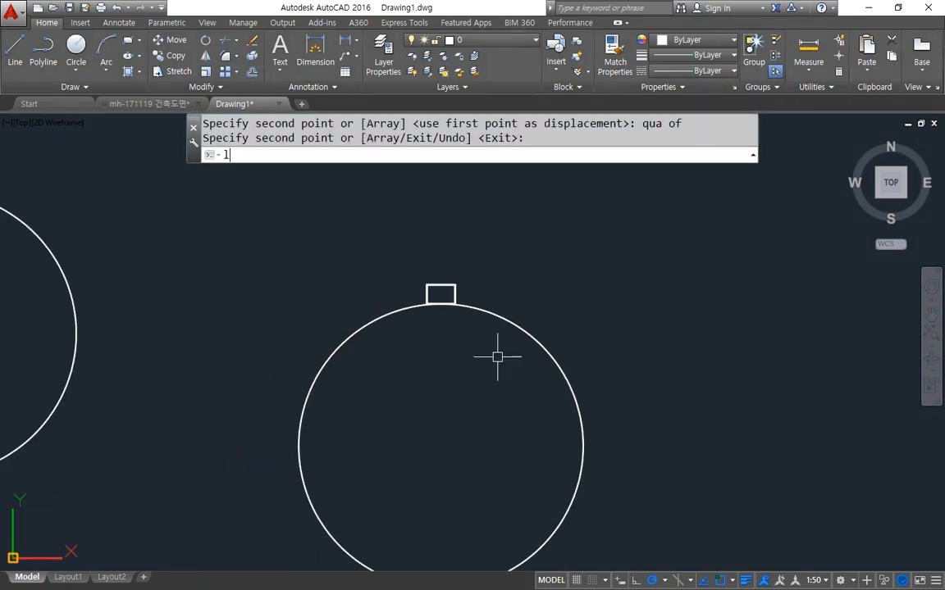
pyautogui.press('Return')
pyautogui.click(440, 446)
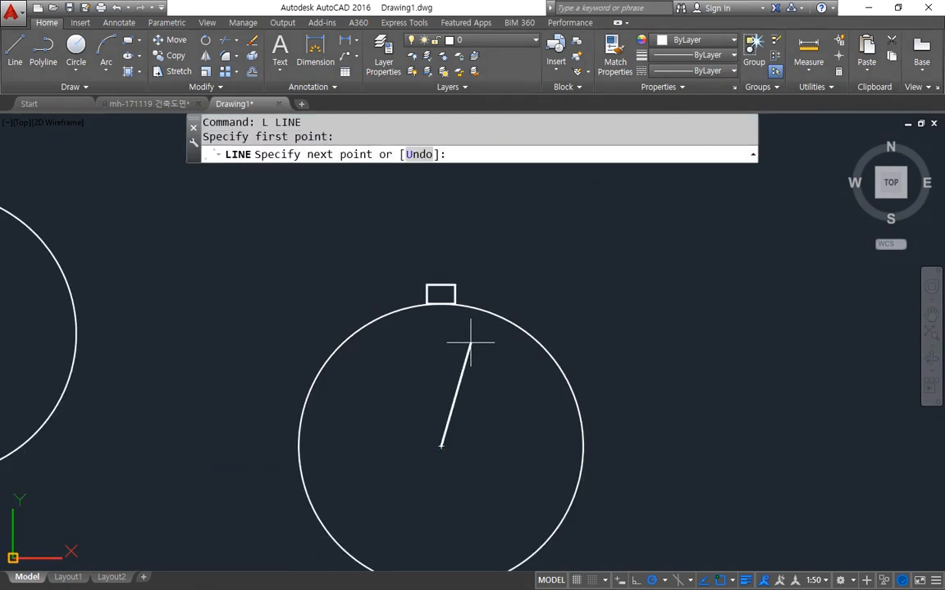
pyautogui.click(439, 210)
pyautogui.press('Return')
pyautogui.scroll(5, 447, 336)
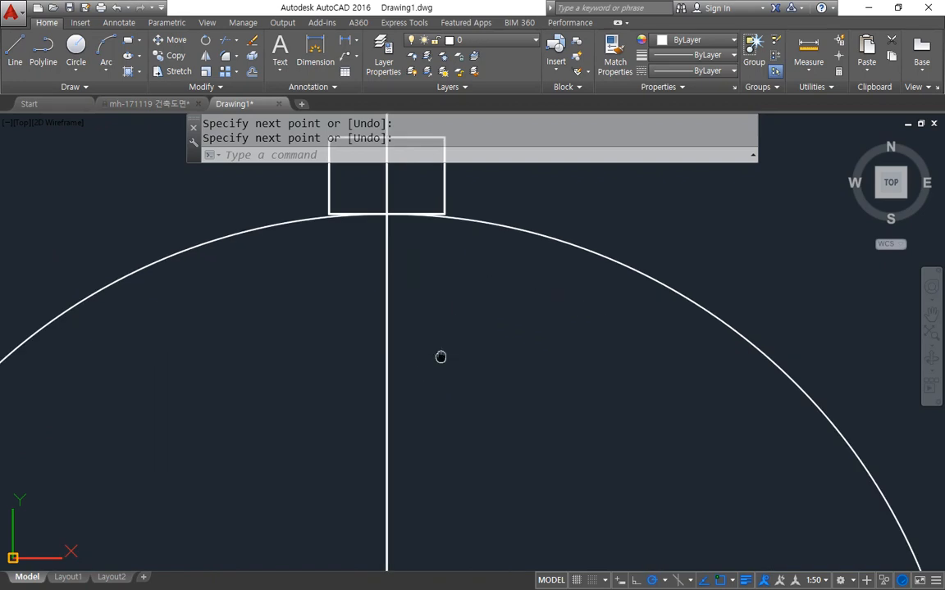
pyautogui.moveTo(476, 312)
pyautogui.mouseDown()
pyautogui.moveTo(376, 313)
pyautogui.moveTo(368, 229)
pyautogui.mouseUp()
pyautogui.moveTo(475, 310)
pyautogui.mouseDown()
pyautogui.moveTo(480, 234)
pyautogui.moveTo(369, 232)
pyautogui.moveTo(525, 323)
pyautogui.mouseUp()
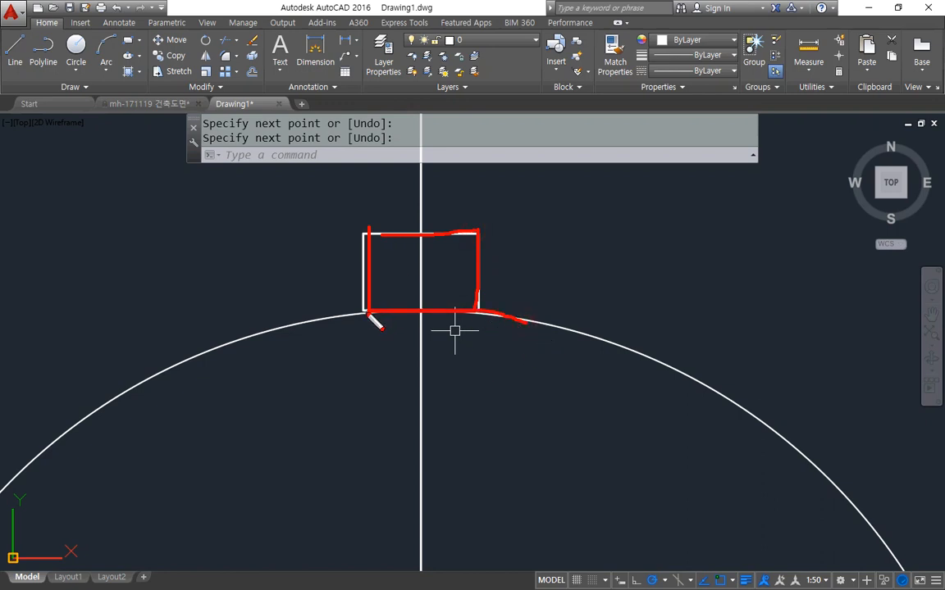
pyautogui.moveTo(418, 301)
pyautogui.mouseDown()
pyautogui.moveTo(421, 337)
pyautogui.moveTo(441, 301)
pyautogui.moveTo(415, 307)
pyautogui.mouseUp()
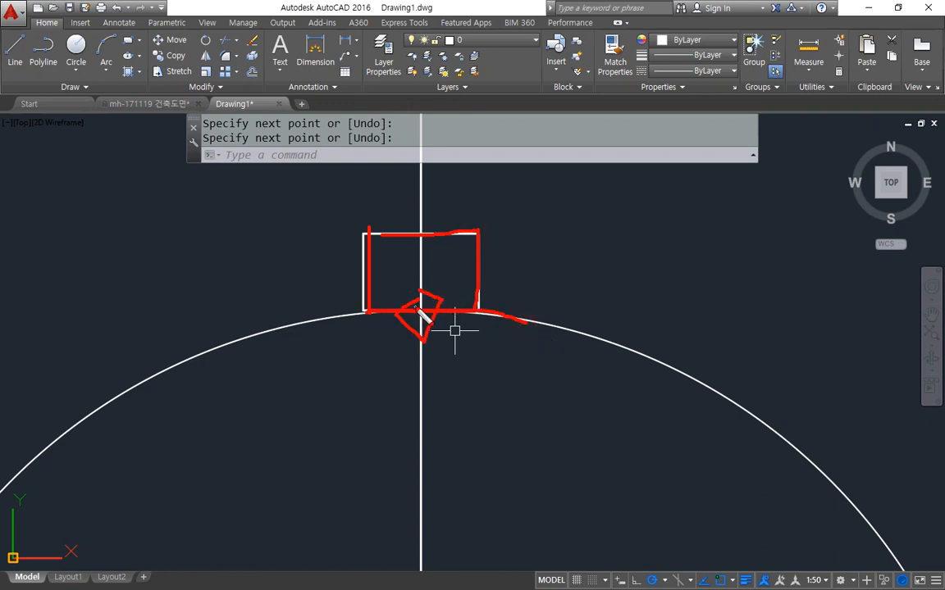
pyautogui.moveTo(498, 400)
pyautogui.mouseDown()
pyautogui.moveTo(381, 420)
pyautogui.moveTo(582, 304)
pyautogui.moveTo(461, 425)
pyautogui.mouseUp()
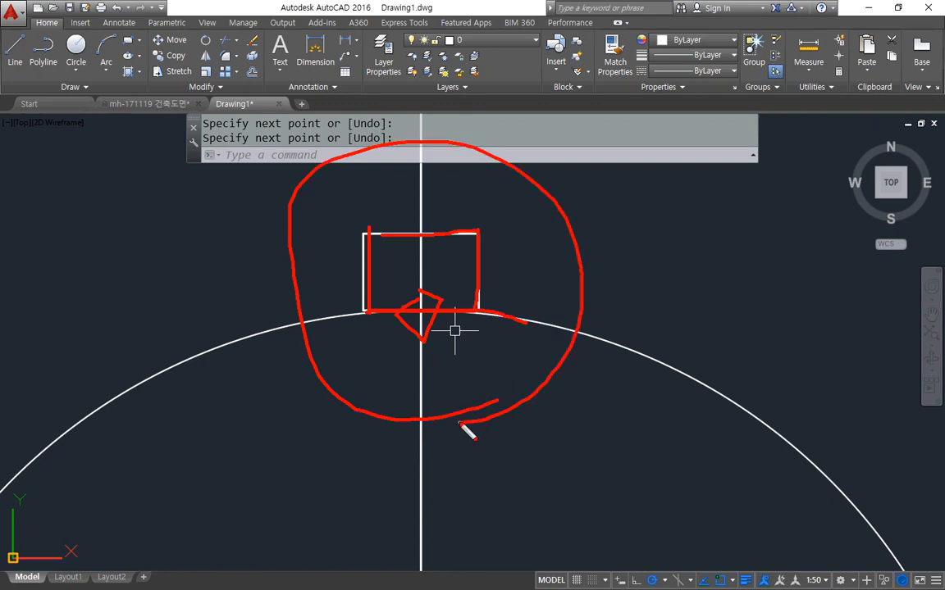
pyautogui.press('Escape')
# - Move the rectangle inside the left-hand circle from its lower edge's midpoint to the circle's top quadrant
pyautogui.scroll(-2, 260, 337)
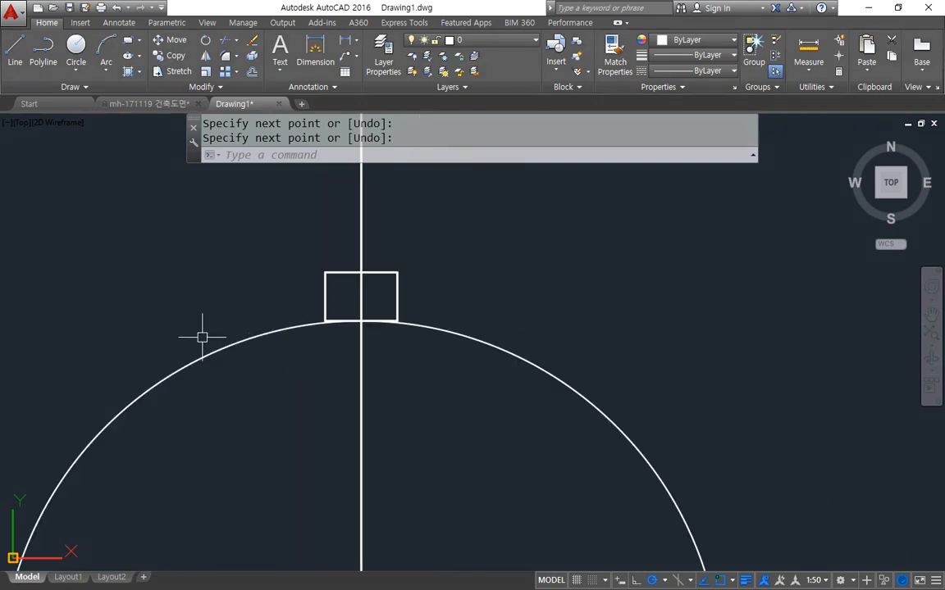
pyautogui.moveTo(163, 334)
pyautogui.mouseDown(button='middle')
pyautogui.moveTo(659, 303)
pyautogui.moveTo(520, 440)
pyautogui.mouseUp(button='middle')
pyautogui.scroll(2, 260, 396)
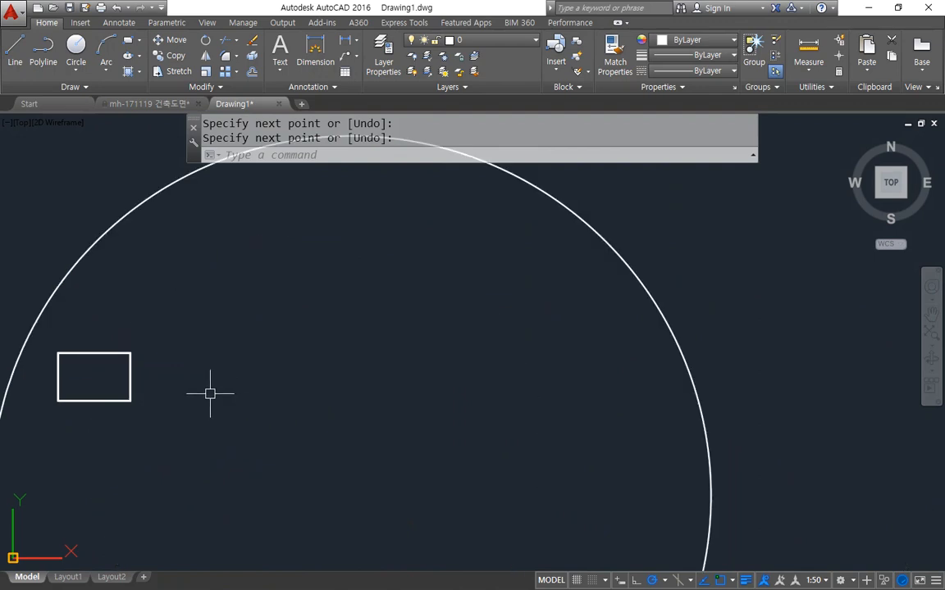
pyautogui.moveTo(213, 393); pyautogui.dragTo(315, 448, button='middle')
pyautogui.write('m')
pyautogui.press('Return')
pyautogui.hotkey('ctrl', '2')
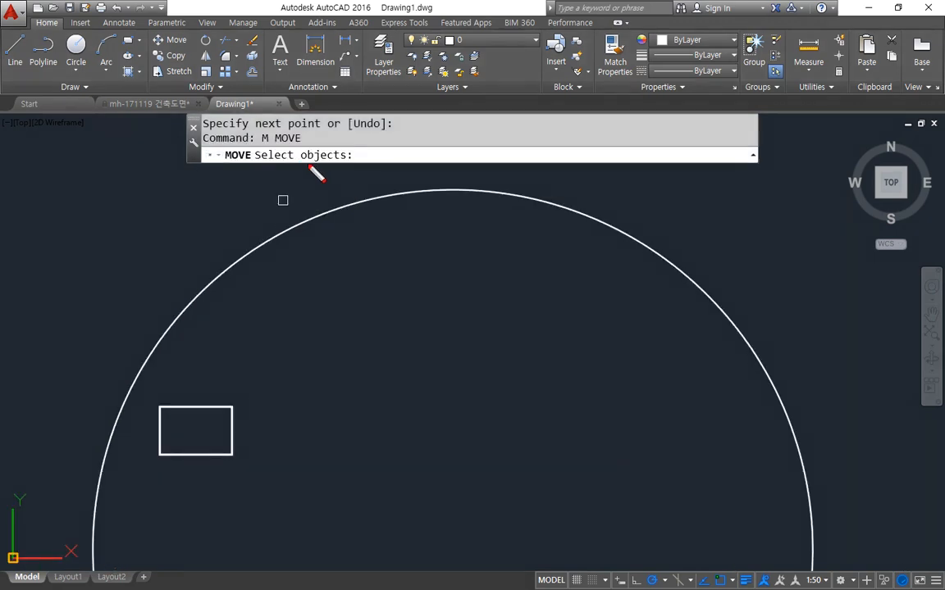
pyautogui.moveTo(314, 176); pyautogui.dragTo(358, 138)
pyautogui.press('Escape')
pyautogui.click(209, 456)
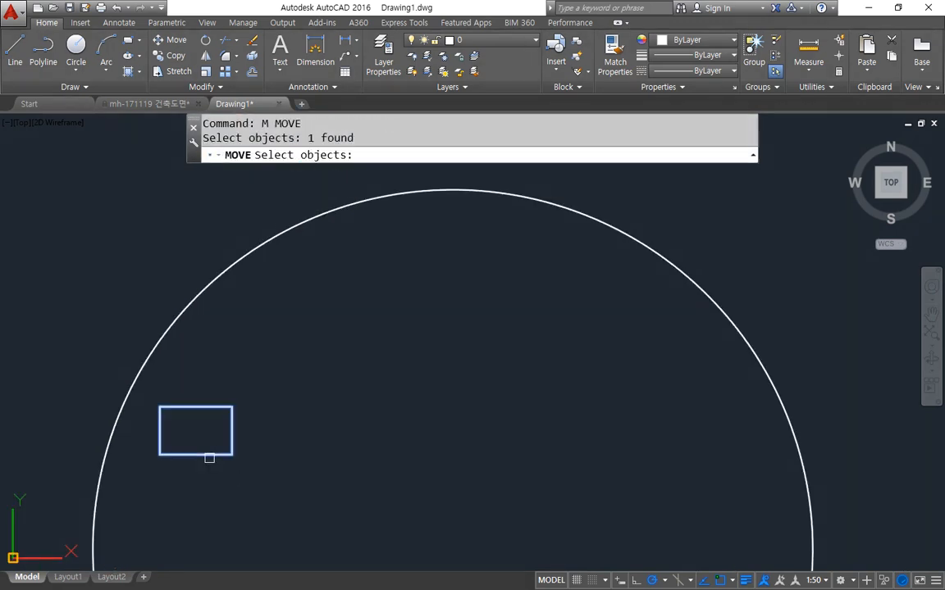
pyautogui.press('Return')
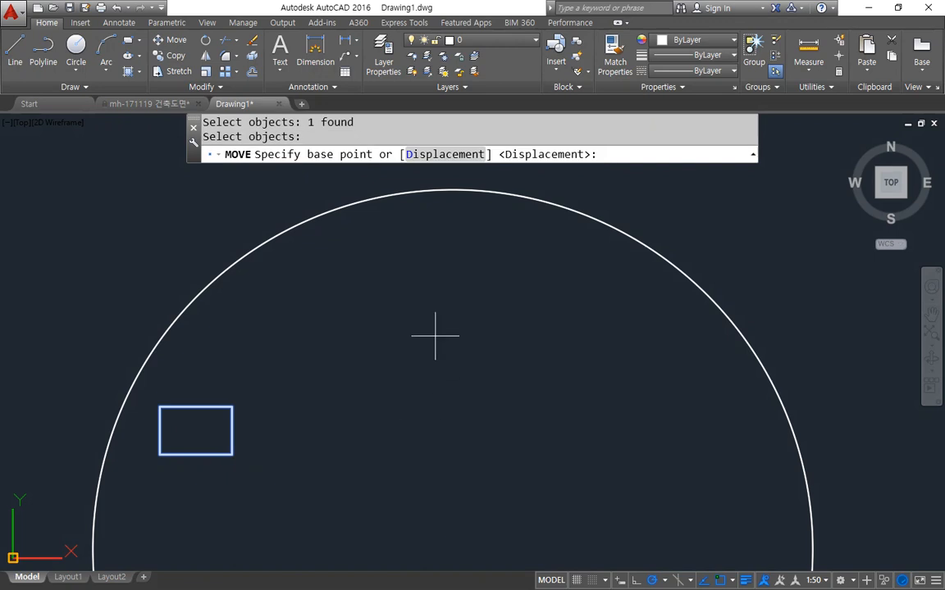
pyautogui.hotkey('ctrl', '2')
pyautogui.moveTo(147, 457); pyautogui.dragTo(277, 462)
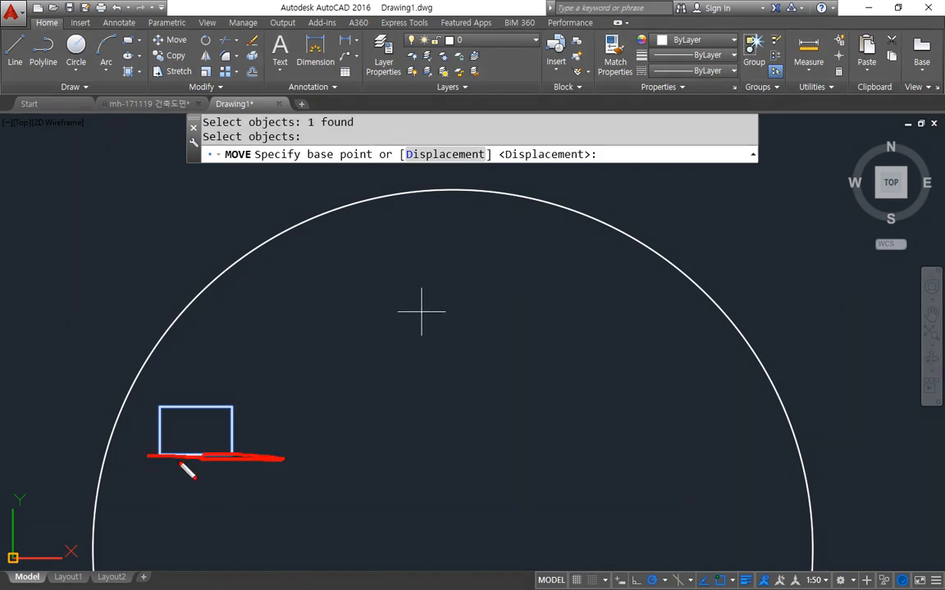
pyautogui.moveTo(173, 453)
pyautogui.mouseDown()
pyautogui.moveTo(89, 453)
pyautogui.moveTo(302, 453)
pyautogui.mouseUp()
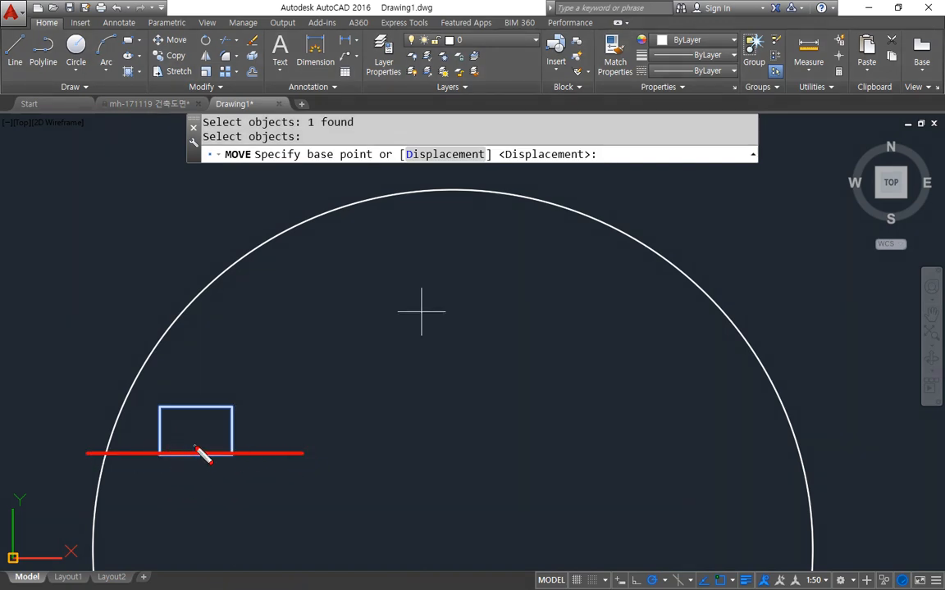
pyautogui.moveTo(187, 430)
pyautogui.mouseDown()
pyautogui.moveTo(211, 467)
pyautogui.moveTo(175, 459)
pyautogui.mouseUp()
pyautogui.moveTo(457, 187)
pyautogui.mouseDown()
pyautogui.moveTo(441, 207)
pyautogui.moveTo(477, 192)
pyautogui.moveTo(432, 182)
pyautogui.mouseUp()
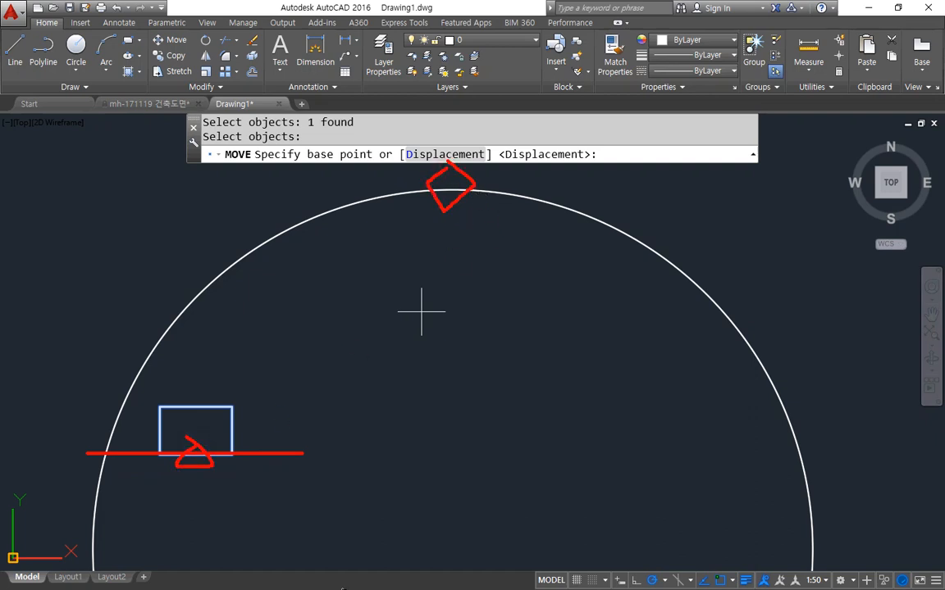
pyautogui.press('Escape')
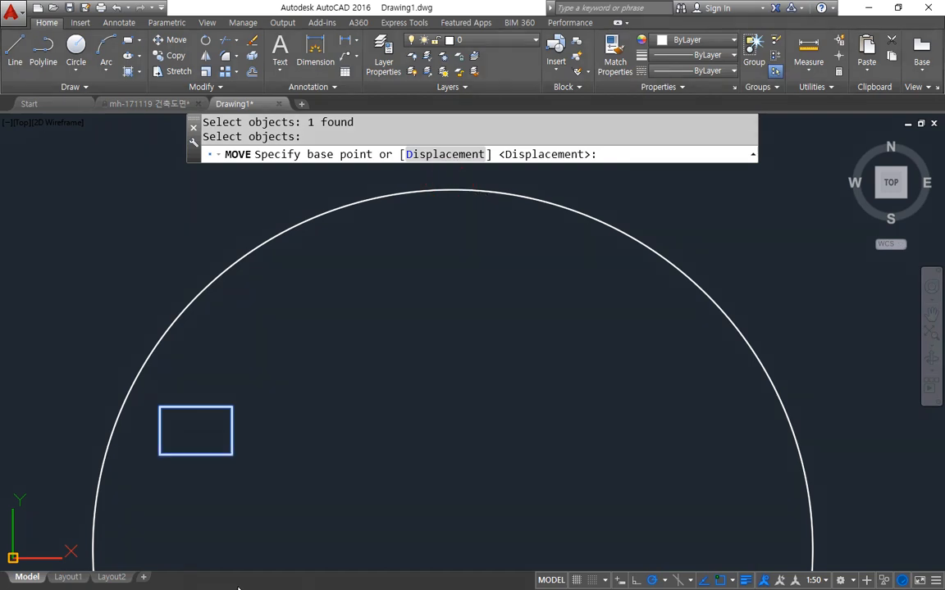
pyautogui.click(195, 455)
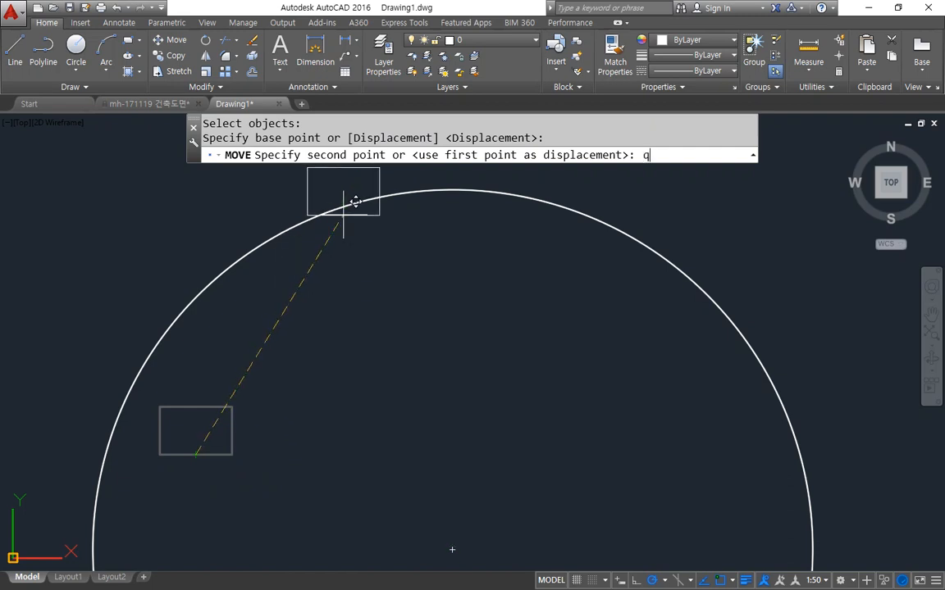
pyautogui.write('qua of')
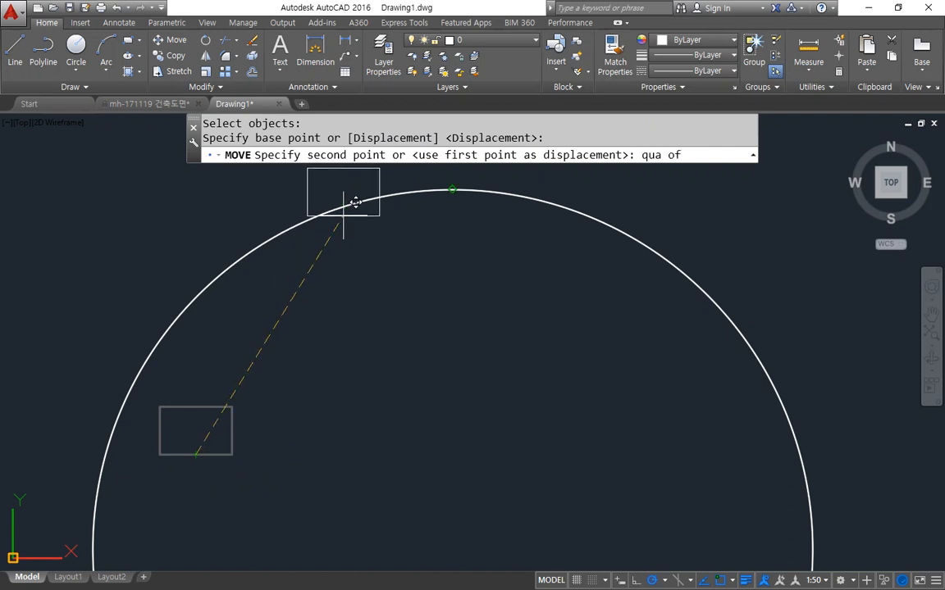
pyautogui.click(354, 202)
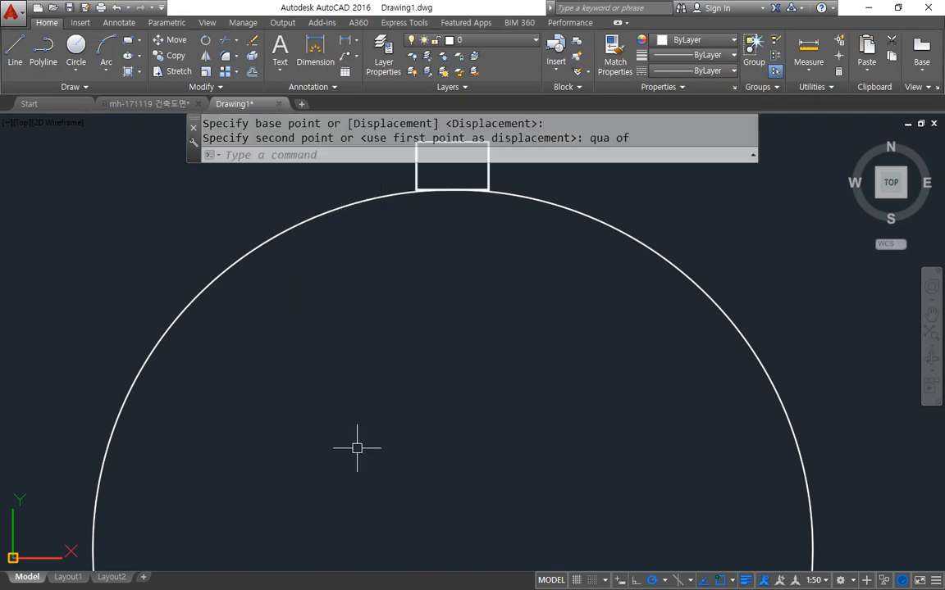
pyautogui.moveTo(240, 464)
pyautogui.mouseDown()
pyautogui.moveTo(421, 289)
pyautogui.moveTo(379, 218)
pyautogui.mouseUp()
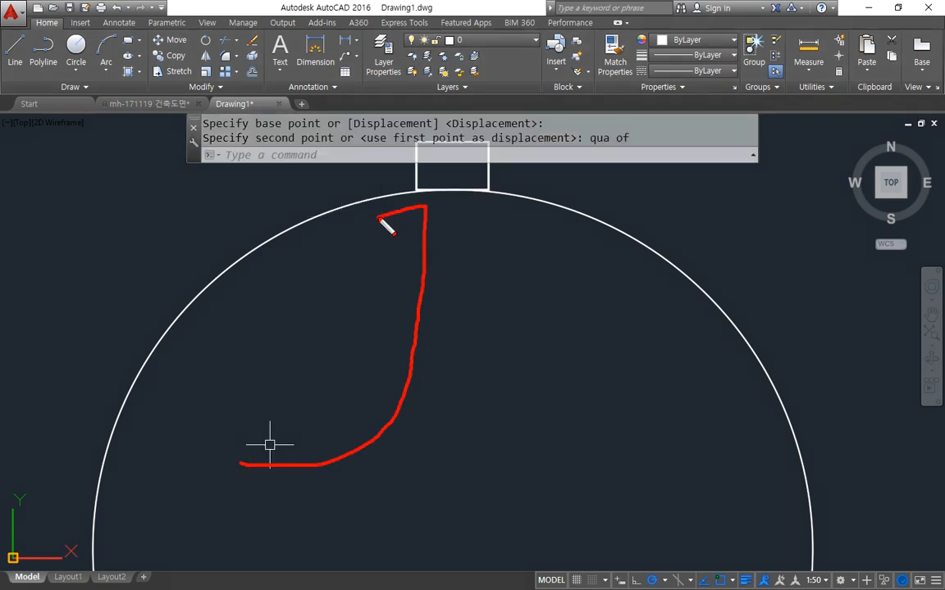
pyautogui.press('Escape')
# - Copy the left-hand circle's rectangle from its upper edge's midpoint to that circle's bottom quadrant
pyautogui.scroll(-2, 450, 228)
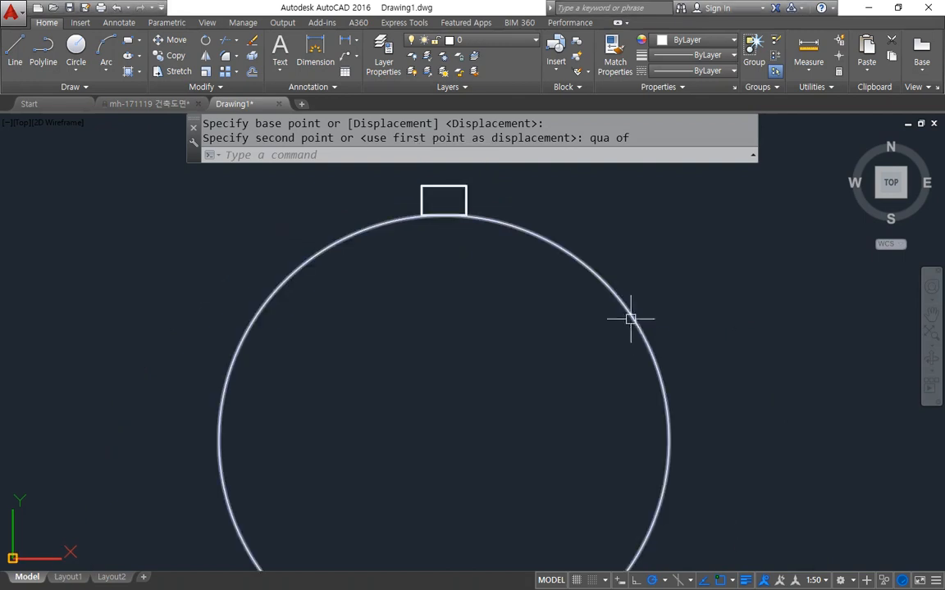
pyautogui.moveTo(630, 318); pyautogui.dragTo(365, 356, button='middle')
pyautogui.scroll(-3, 564, 327)
pyautogui.moveTo(564, 327); pyautogui.dragTo(460, 323, button='middle')
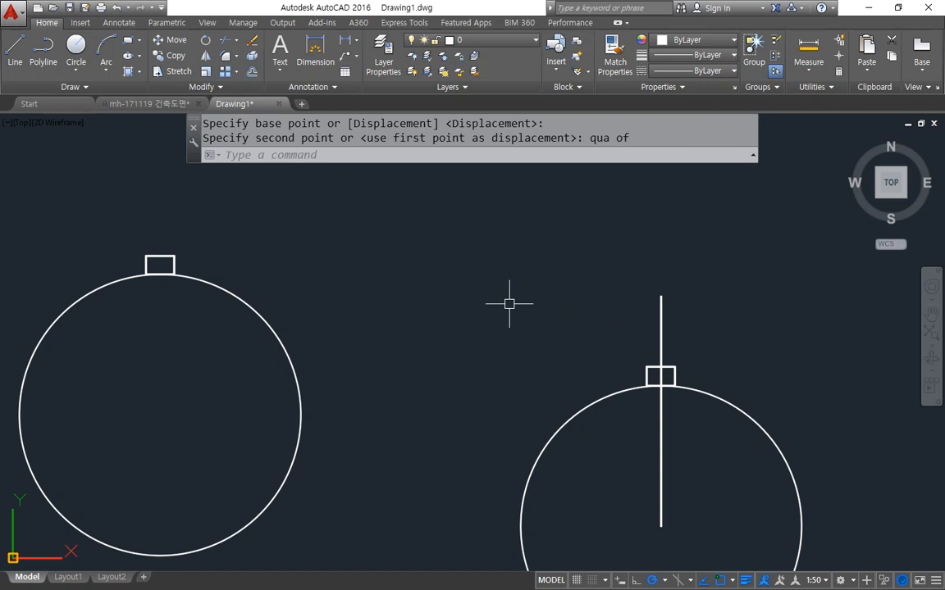
pyautogui.write('cp')
pyautogui.press('Return')
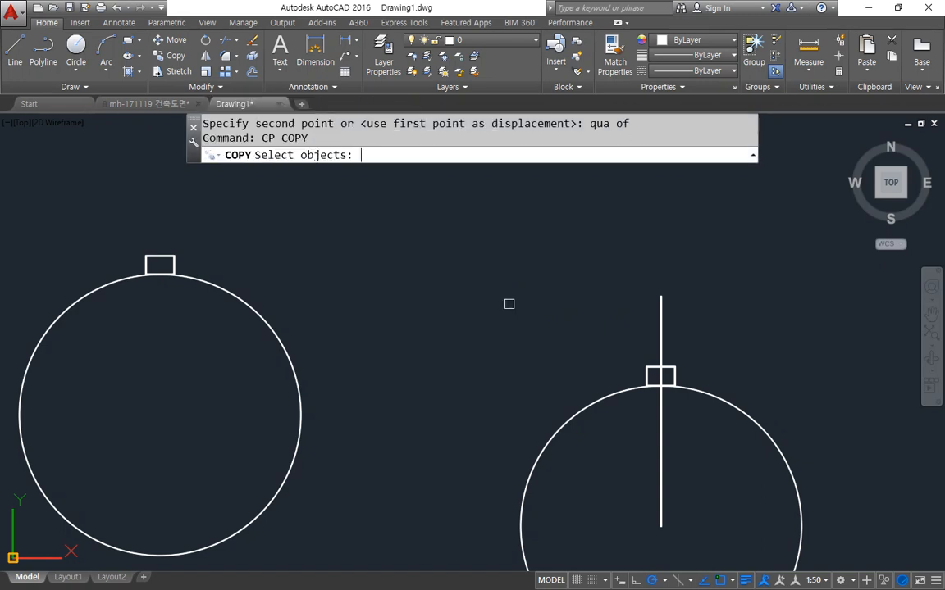
pyautogui.click(171, 261)
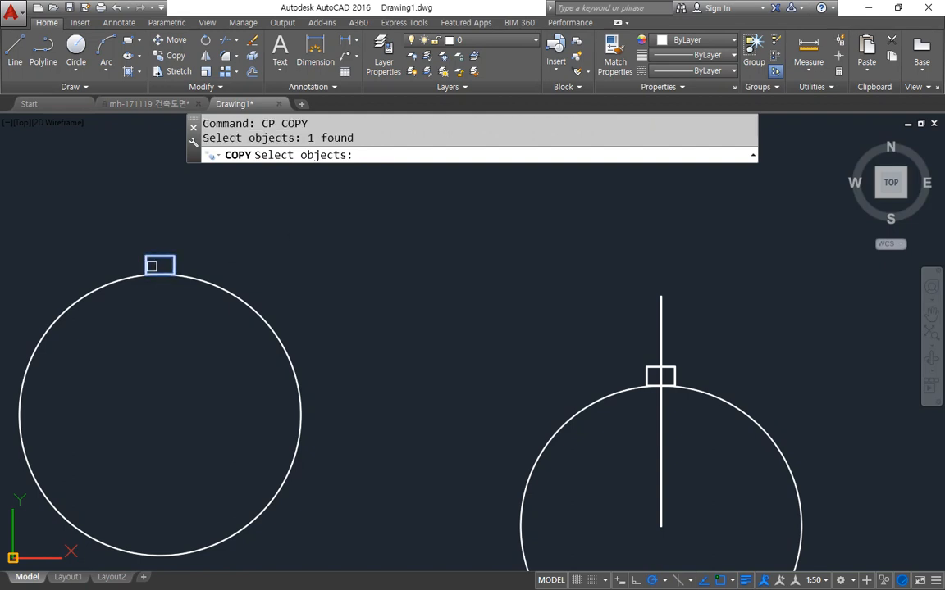
pyautogui.press('Return')
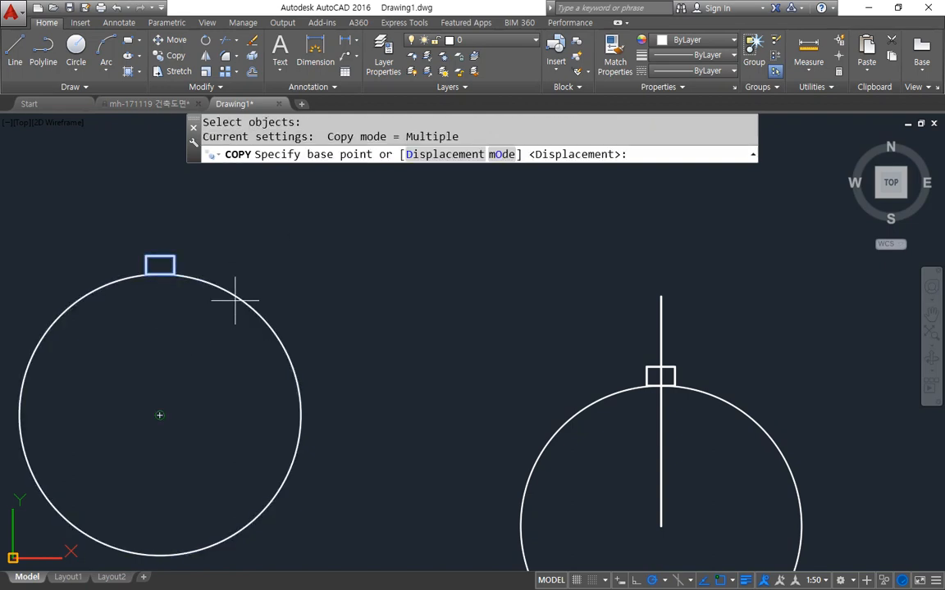
pyautogui.click(163, 255)
pyautogui.moveTo(169, 373); pyautogui.dragTo(174, 284, button='middle')
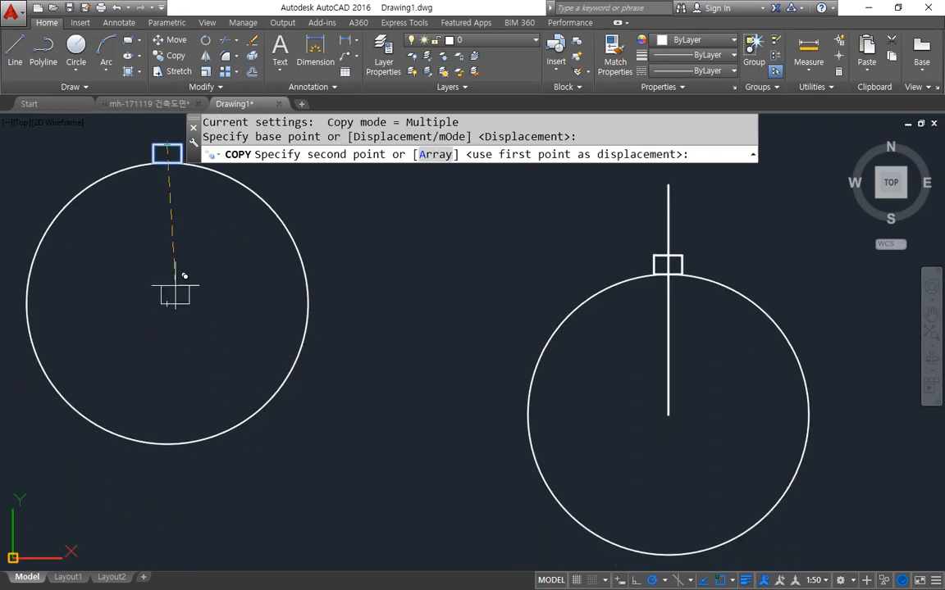
pyautogui.write('qua')
pyautogui.press('space')
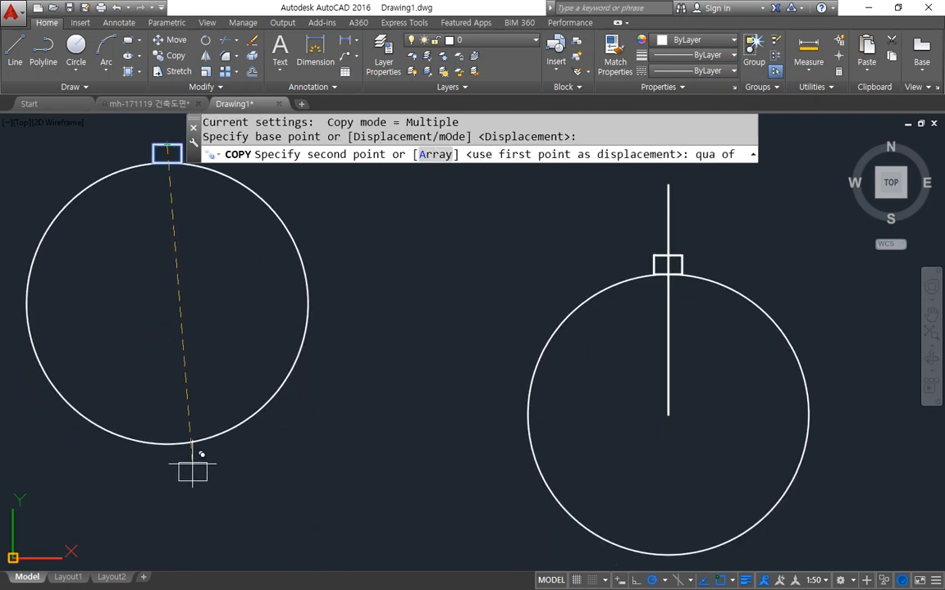
pyautogui.click(185, 443)
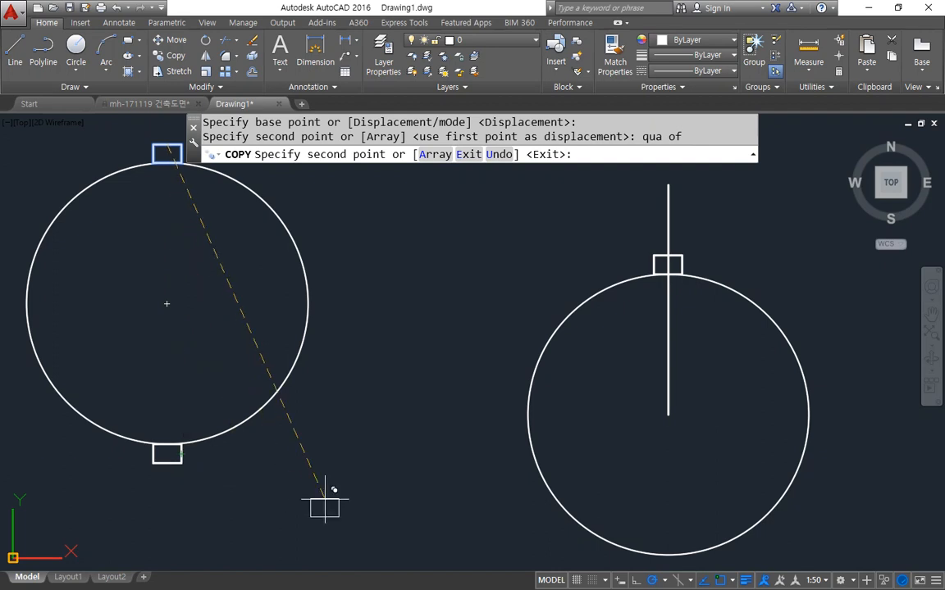
# - Place another copy of the rectangle at the bottom quadrant of the right-hand circle
pyautogui.moveTo(344, 423); pyautogui.dragTo(292, 339, button='middle')
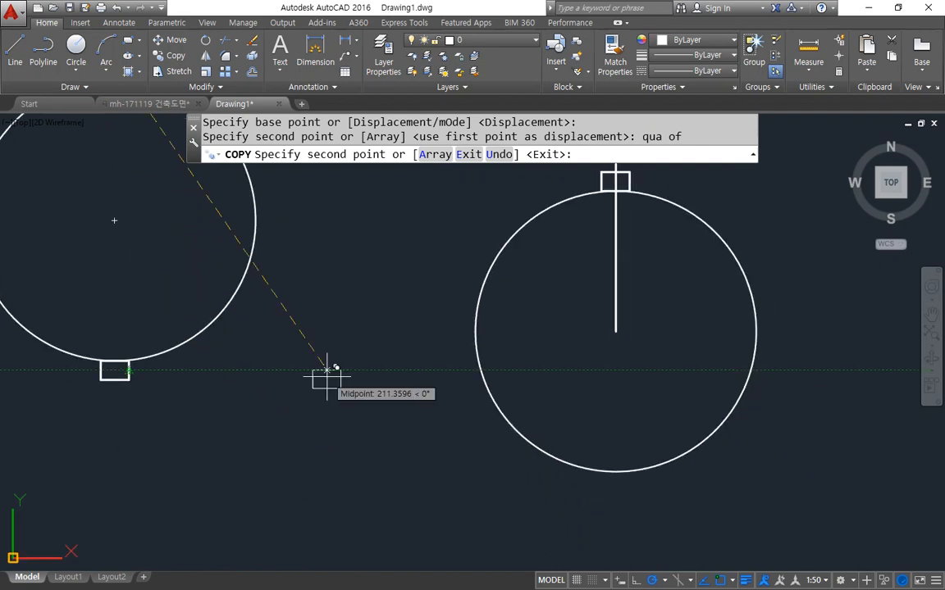
pyautogui.write('qua')
pyautogui.press('space')
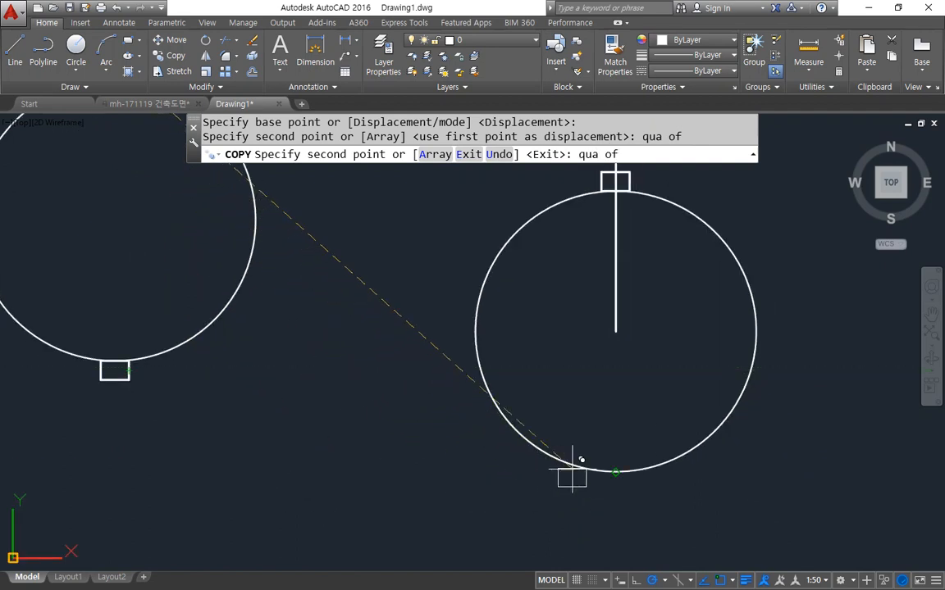
pyautogui.click(572, 469)
pyautogui.moveTo(355, 348); pyautogui.dragTo(394, 431, button='middle')
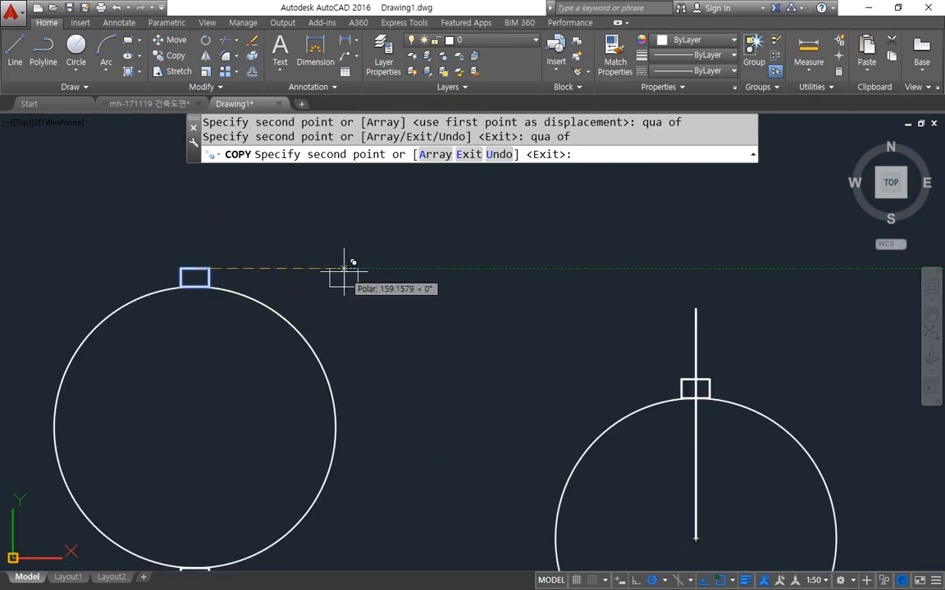
pyautogui.write('@50')
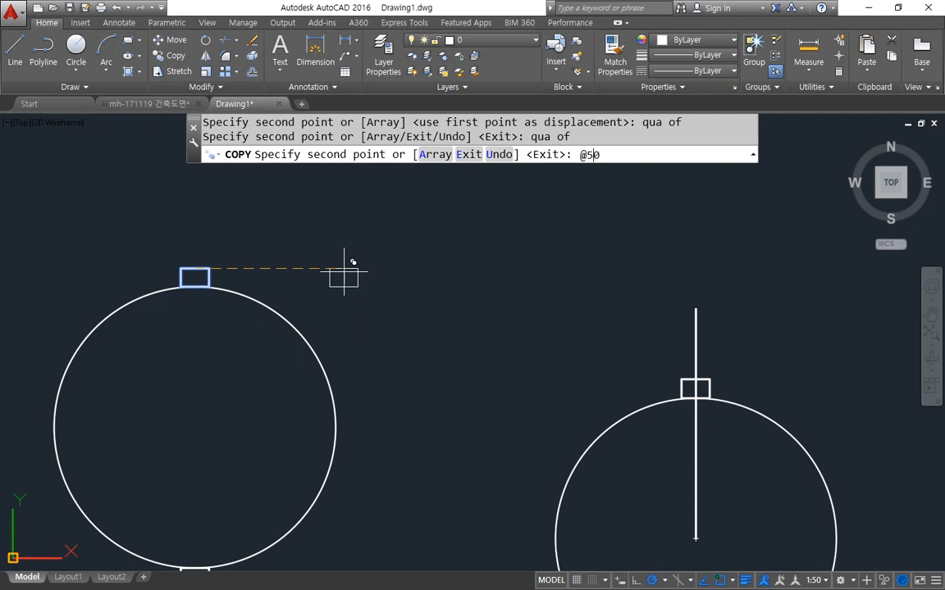
pyautogui.write('<0')
pyautogui.press('Return')
pyautogui.scroll(2, 348, 262)
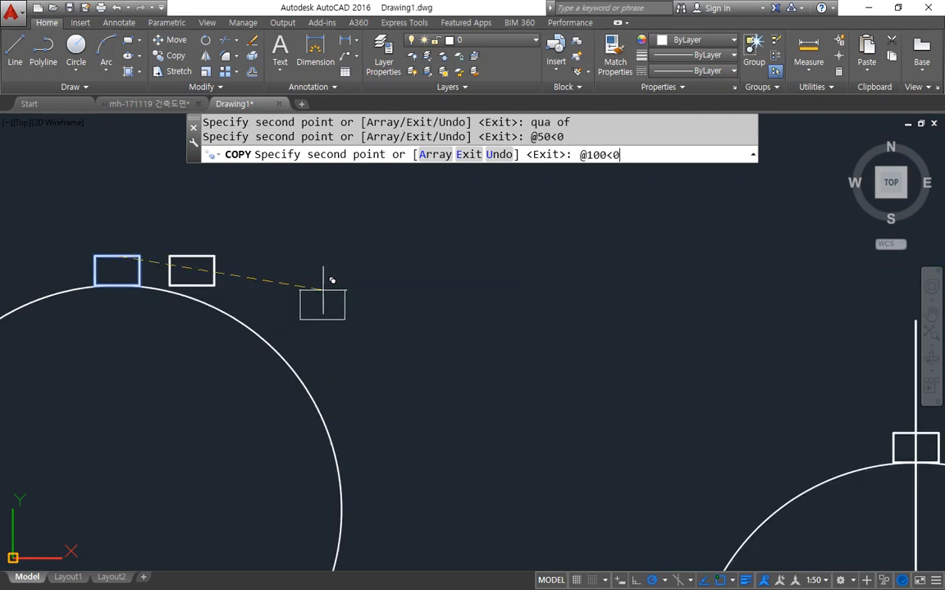
pyautogui.write('@100<0')
pyautogui.press('Return')
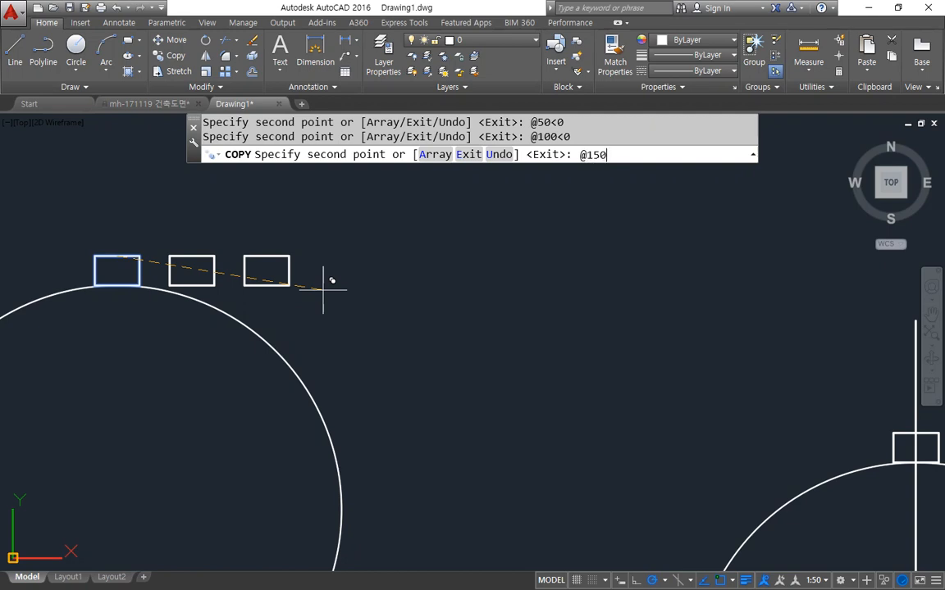
pyautogui.press('Return')
pyautogui.write('@200<0')
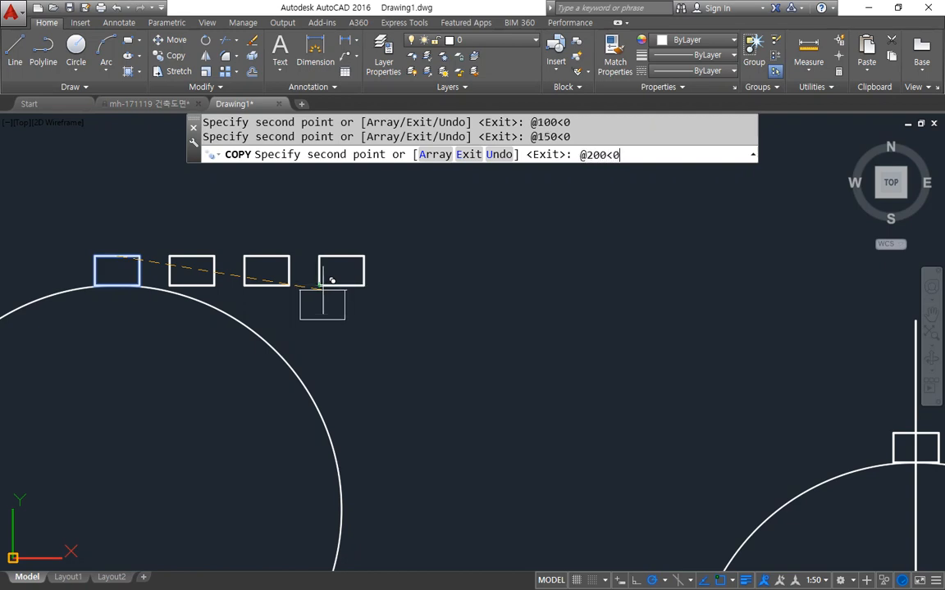
pyautogui.press('Return')
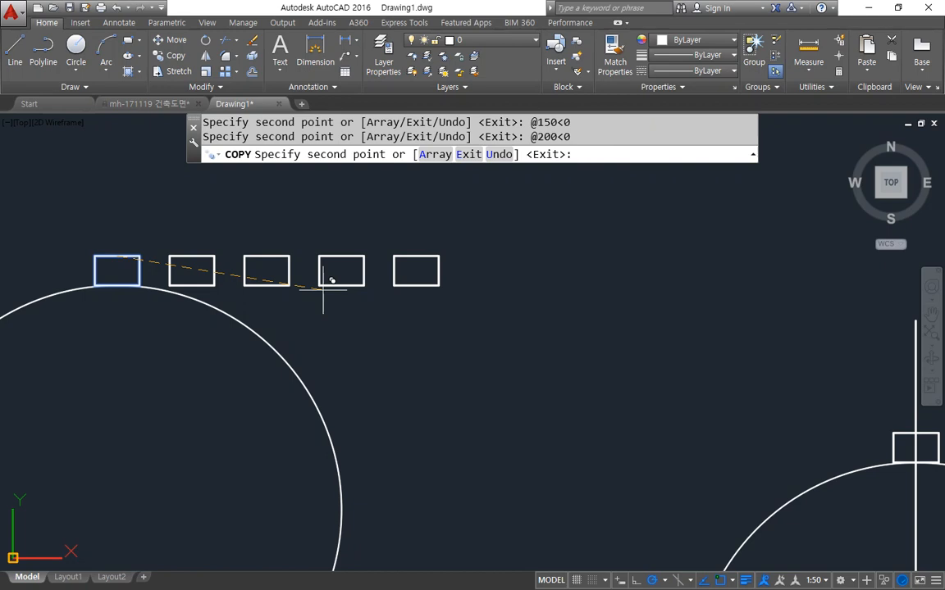
# - Finish the rectangle copies and erase the right-hand circle together with its vertical line and attached rectangles
pyautogui.press('Return')
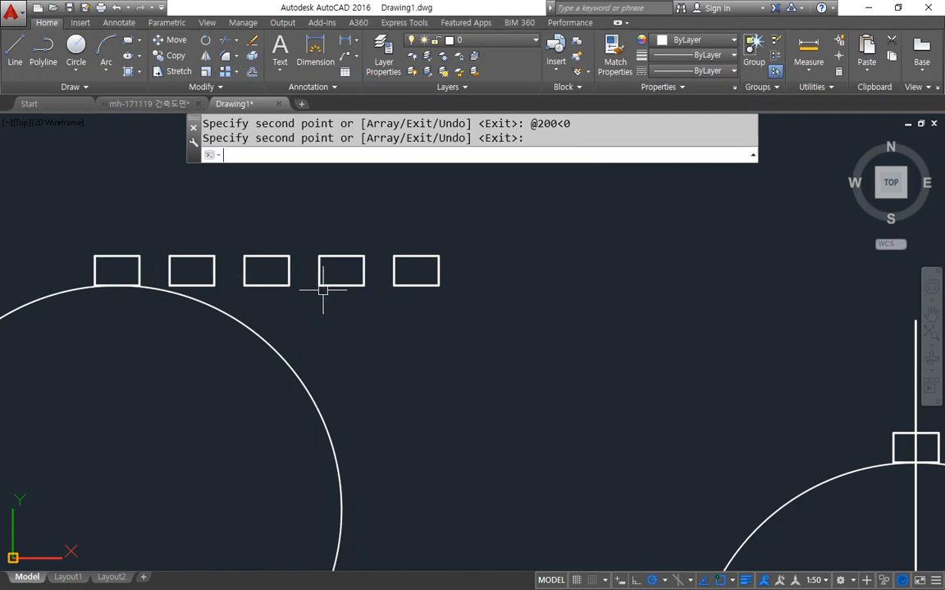
pyautogui.scroll(-3, 323, 290)
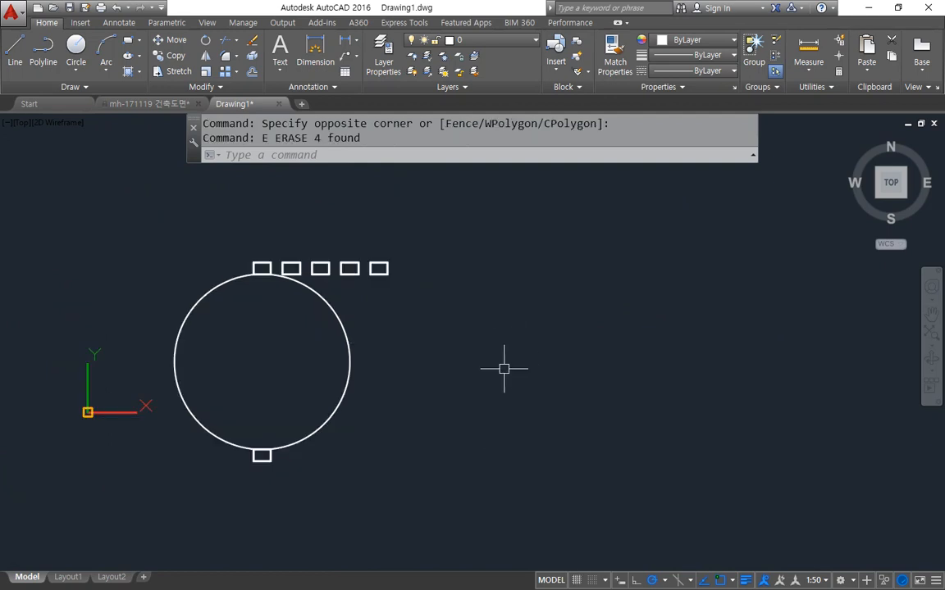
# - Begin copying the last rectangle in the upper row, with its lower-left corner as the base point
pyautogui.moveTo(461, 252); pyautogui.dragTo(417, 273, button='middle')
pyautogui.scroll(2, 283, 283)
pyautogui.scroll(4, 283, 284)
pyautogui.moveTo(476, 314); pyautogui.dragTo(447, 344, button='middle')
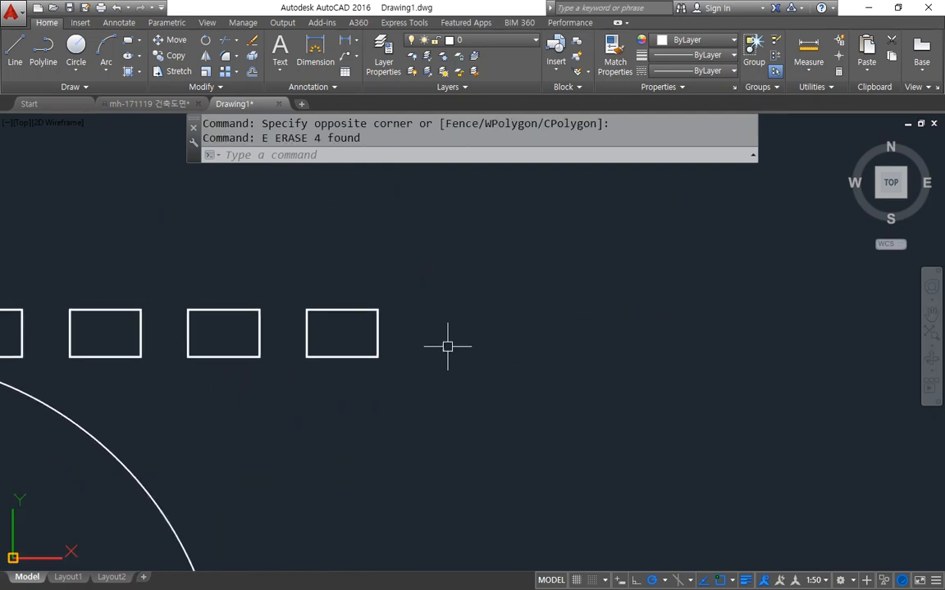
pyautogui.scroll(2, 443, 343)
pyautogui.write('cp')
pyautogui.press('Return')
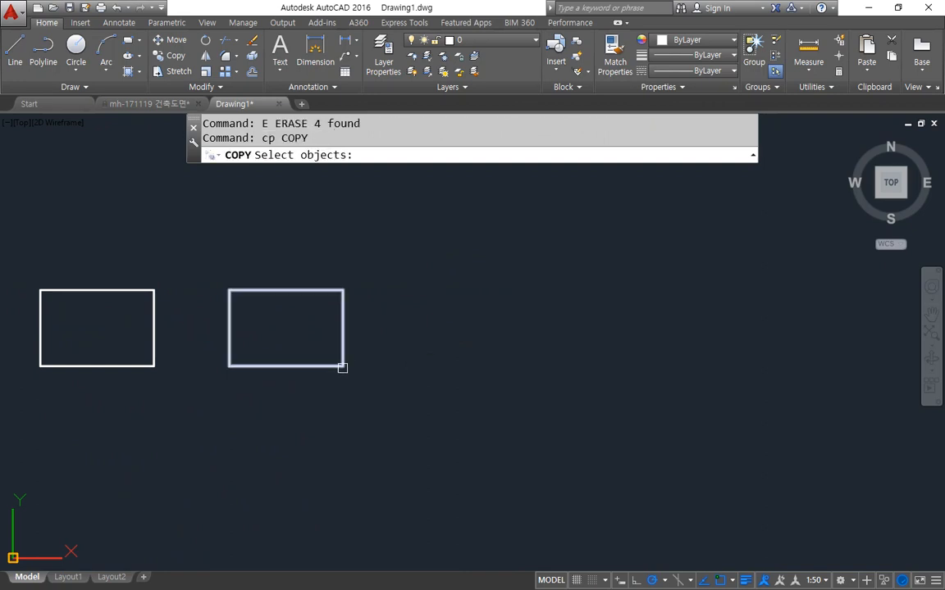
pyautogui.click(327, 364)
pyautogui.press('Return')
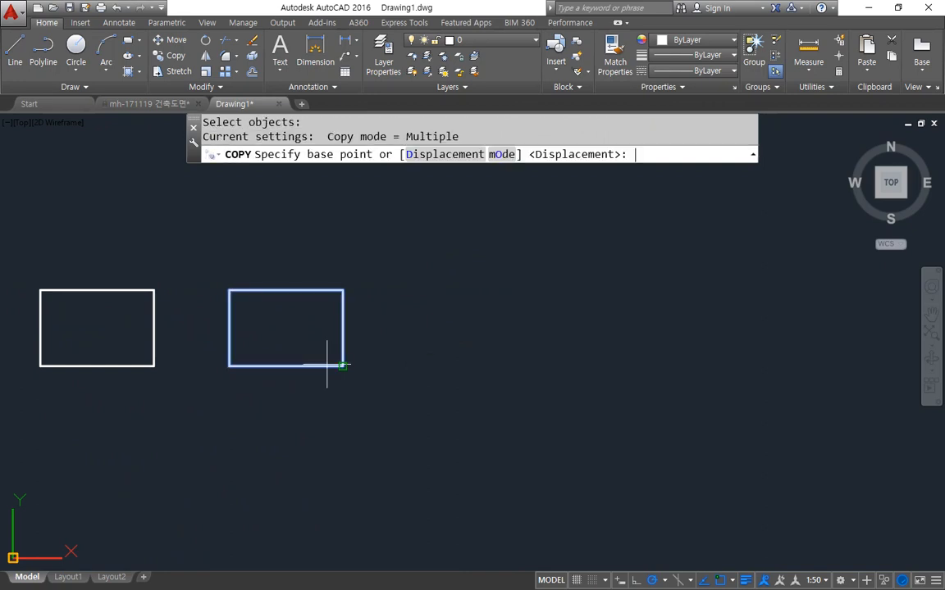
pyautogui.click(238, 367)
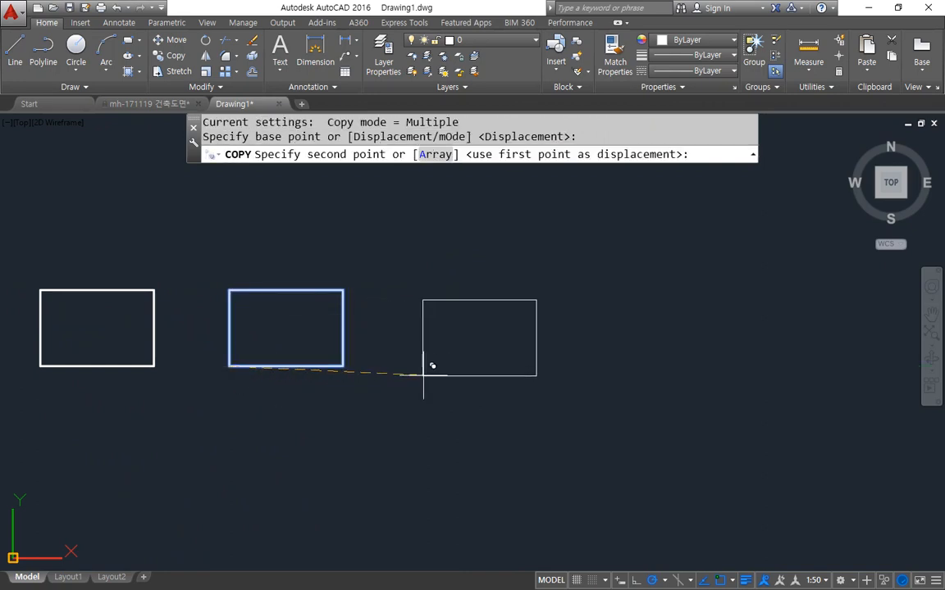
pyautogui.moveTo(450, 176)
pyautogui.mouseDown()
pyautogui.moveTo(407, 161)
pyautogui.moveTo(482, 182)
pyautogui.moveTo(460, 210)
pyautogui.mouseUp()
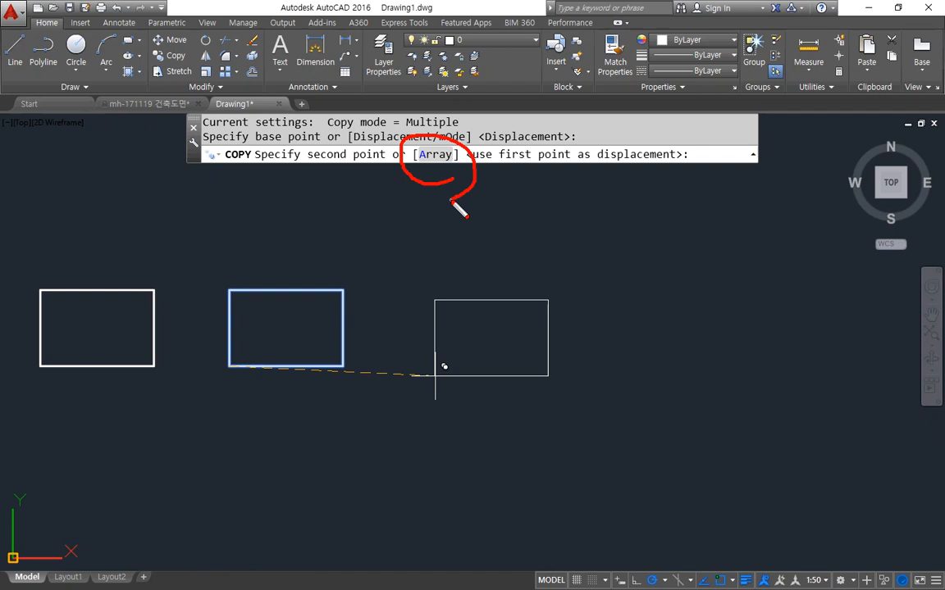
pyautogui.press('Escape')
pyautogui.write('a')
pyautogui.press('Return')
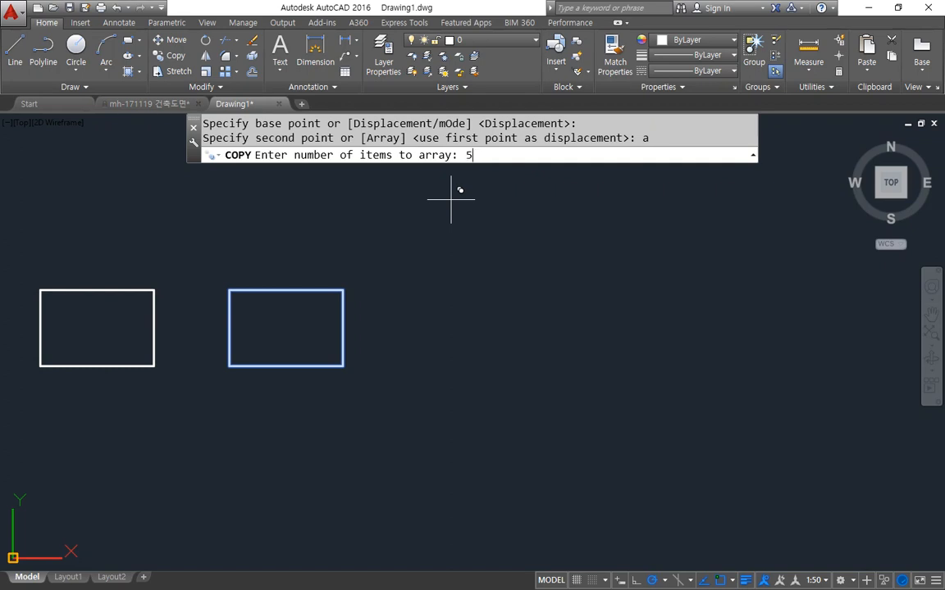
pyautogui.press('Return')
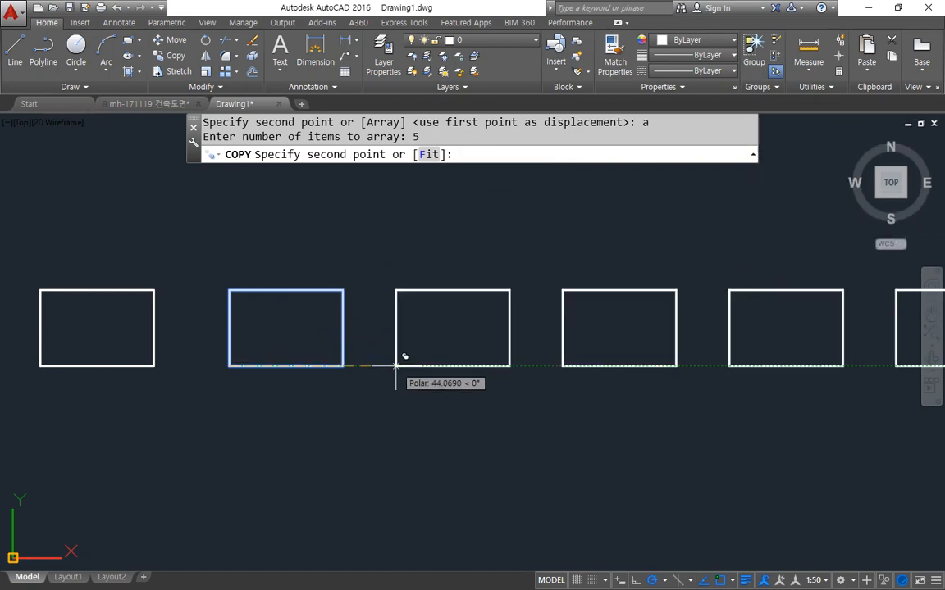
pyautogui.write('@50<0')
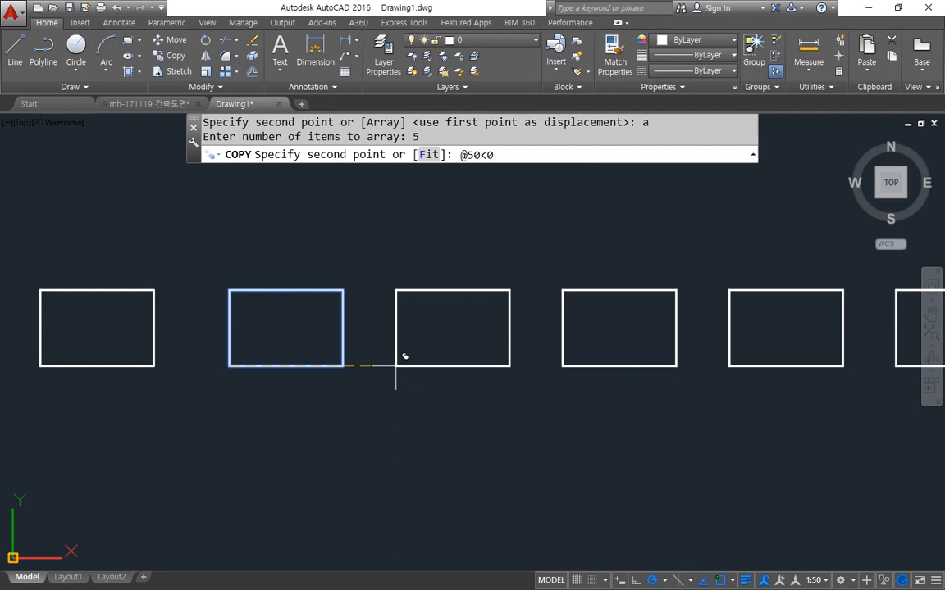
pyautogui.scroll(-2, 404, 357)
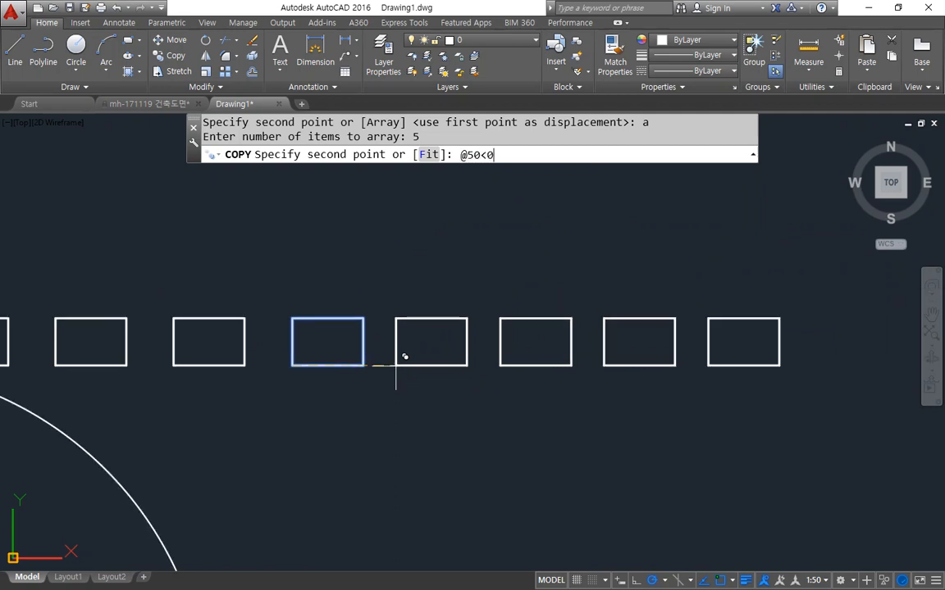
pyautogui.moveTo(402, 361); pyautogui.dragTo(185, 394, button='middle')
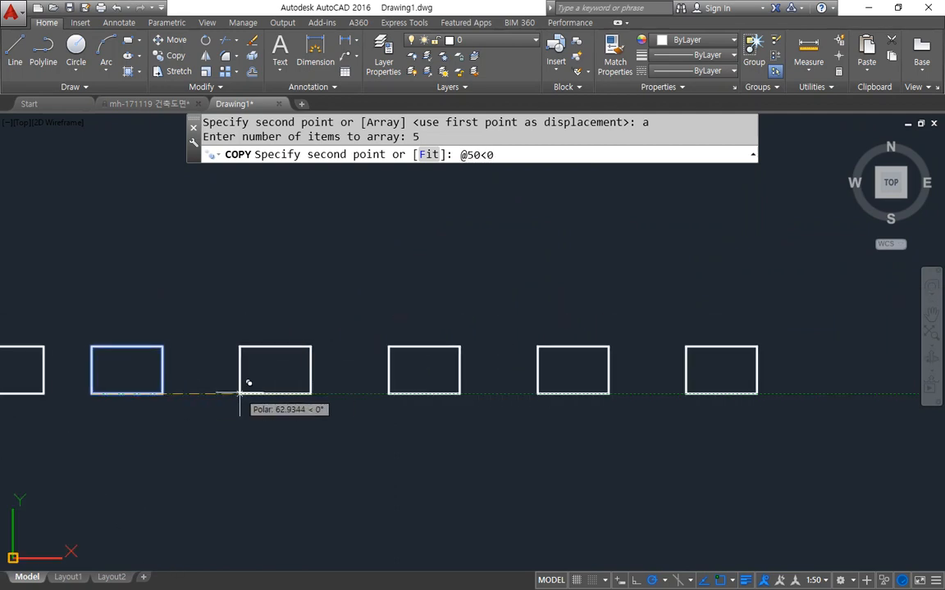
pyautogui.write('50<0')
pyautogui.press('Return')
pyautogui.press('Return')
pyautogui.moveTo(79, 348)
pyautogui.mouseDown()
pyautogui.moveTo(124, 311)
pyautogui.moveTo(209, 343)
pyautogui.moveTo(585, 338)
pyautogui.mouseUp()
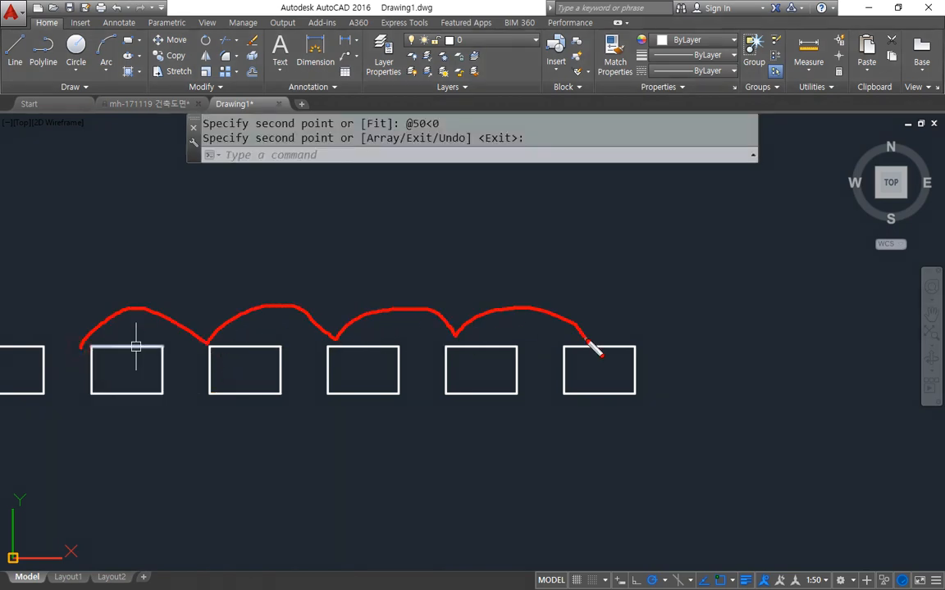
pyautogui.press('Escape')
pyautogui.scroll(2, 122, 361)
pyautogui.moveTo(147, 357); pyautogui.dragTo(197, 347, button='middle')
pyautogui.hotkey('ctrl', '2')
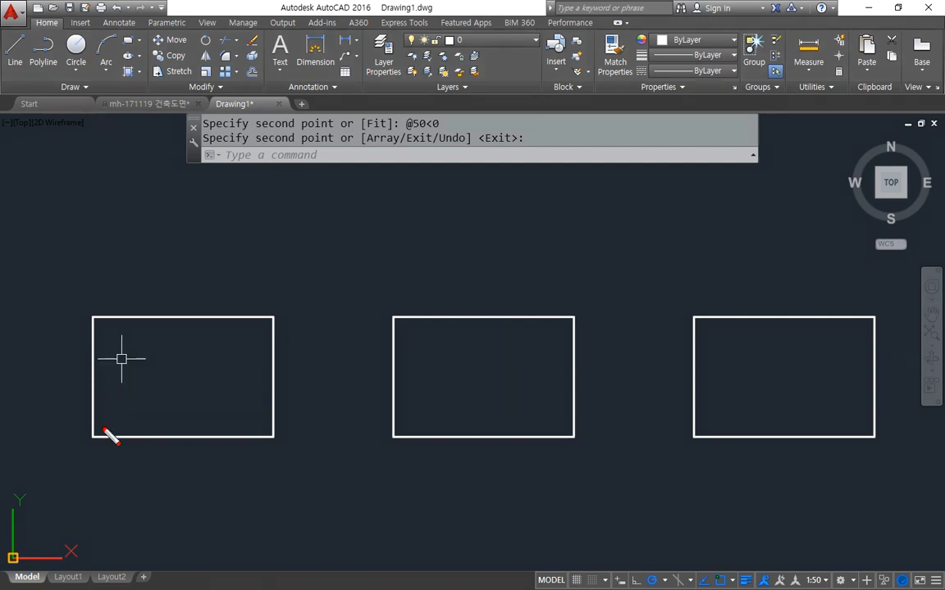
pyautogui.moveTo(105, 425)
pyautogui.mouseDown()
pyautogui.moveTo(101, 441)
pyautogui.moveTo(95, 195)
pyautogui.mouseUp()
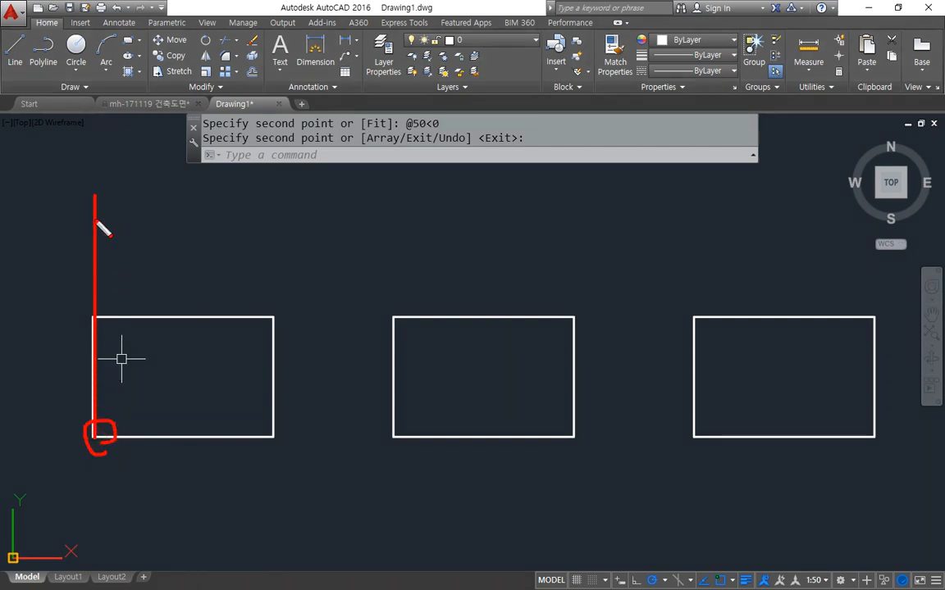
pyautogui.moveTo(394, 437); pyautogui.dragTo(394, 204)
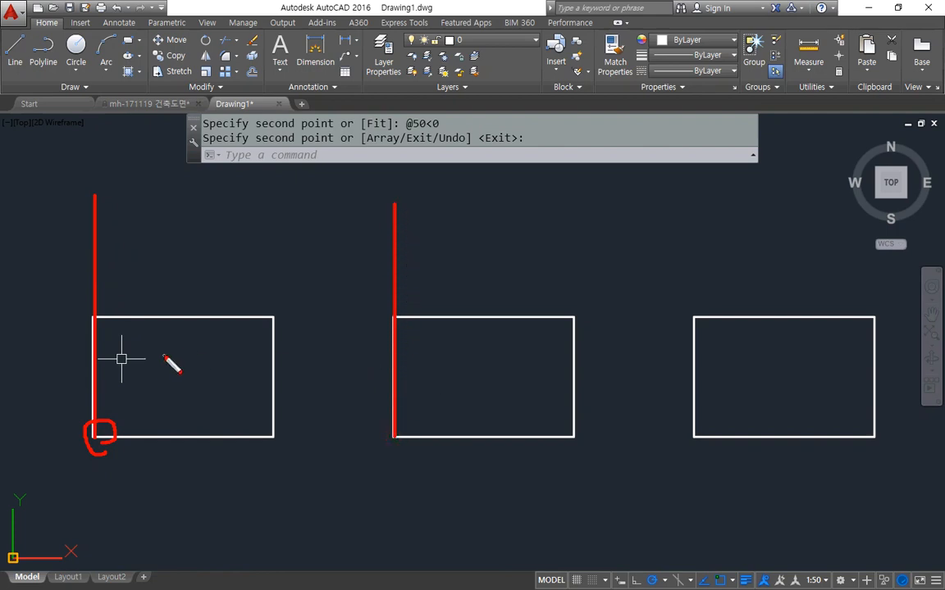
pyautogui.moveTo(152, 411)
pyautogui.mouseDown()
pyautogui.moveTo(124, 349)
pyautogui.moveTo(172, 395)
pyautogui.mouseUp()
pyautogui.moveTo(537, 396)
pyautogui.mouseDown()
pyautogui.moveTo(514, 411)
pyautogui.moveTo(519, 380)
pyautogui.moveTo(509, 391)
pyautogui.mouseUp()
pyautogui.moveTo(93, 438); pyautogui.dragTo(94, 190)
pyautogui.moveTo(97, 435); pyautogui.dragTo(95, 190)
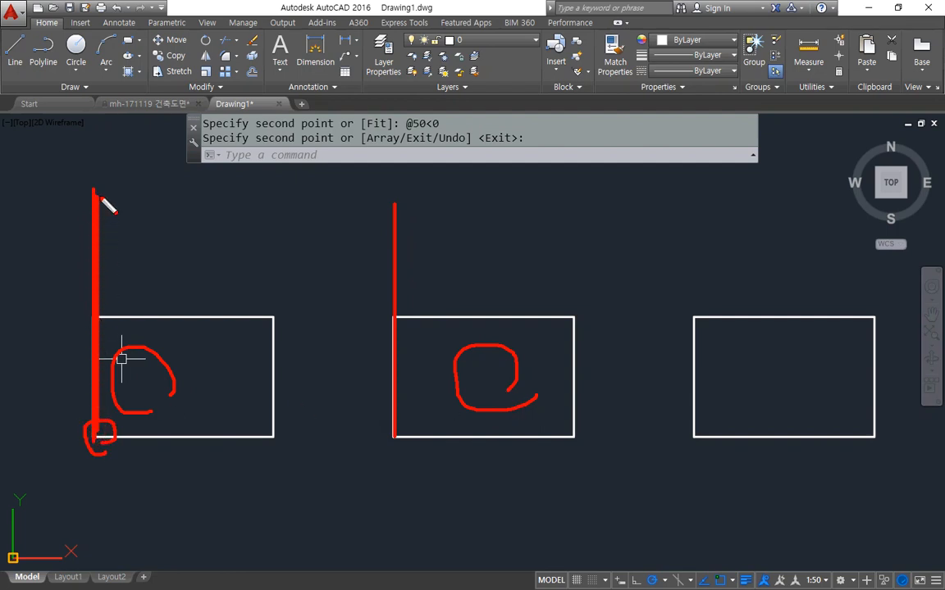
pyautogui.moveTo(396, 441); pyautogui.dragTo(396, 204)
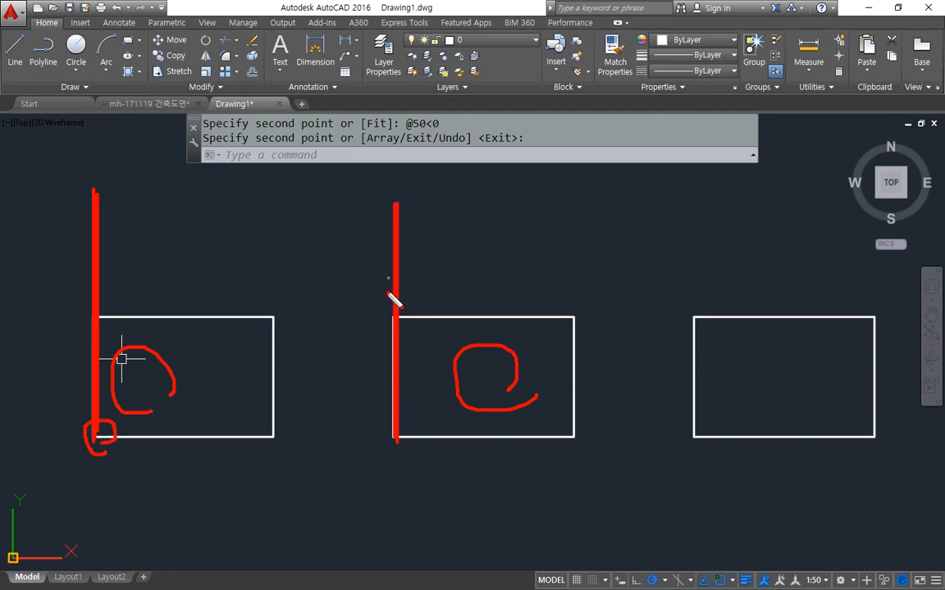
pyautogui.moveTo(398, 440); pyautogui.dragTo(391, 215)
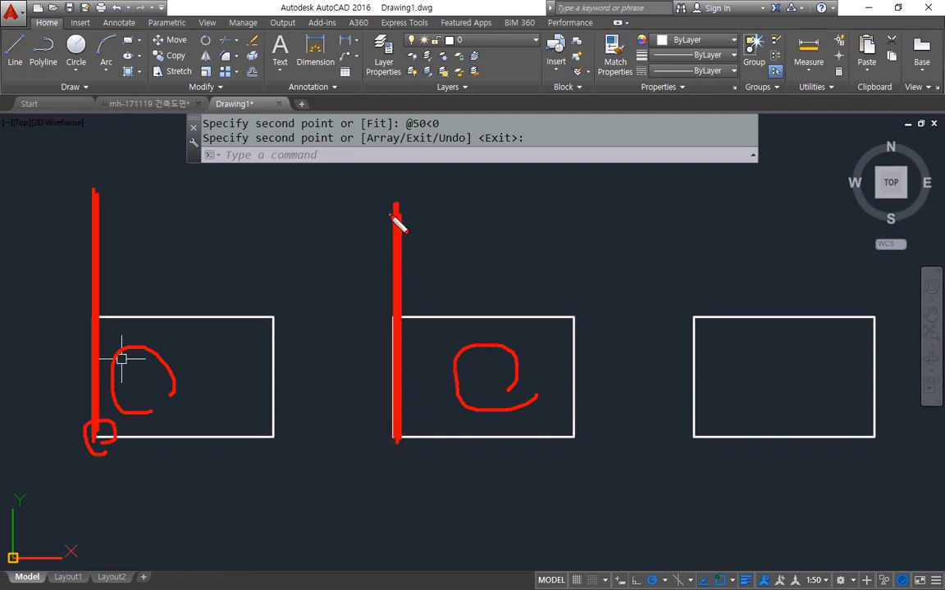
pyautogui.moveTo(407, 430); pyautogui.dragTo(401, 460)
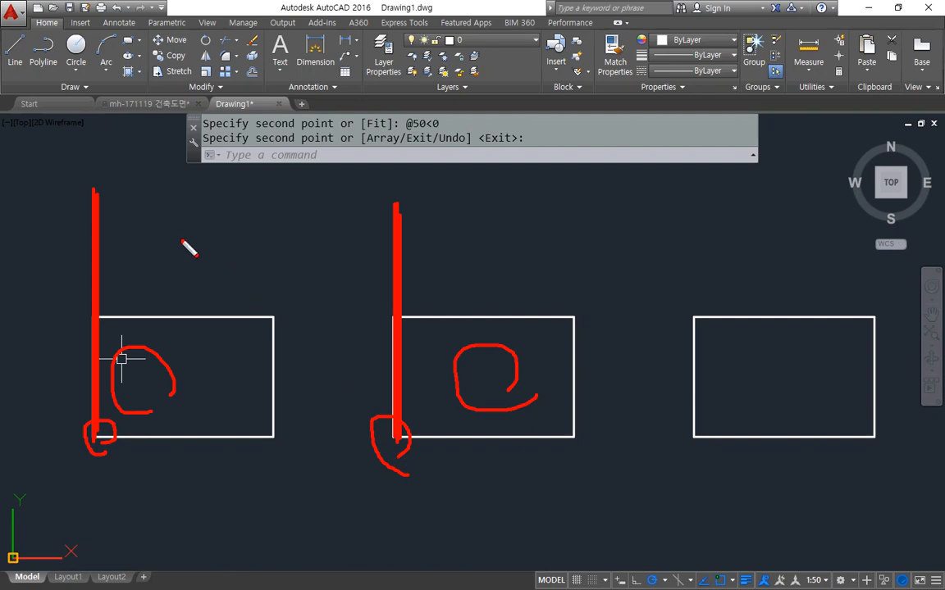
pyautogui.moveTo(168, 246)
pyautogui.mouseDown()
pyautogui.moveTo(190, 251)
pyautogui.moveTo(200, 268)
pyautogui.moveTo(186, 256)
pyautogui.moveTo(222, 243)
pyautogui.moveTo(312, 256)
pyautogui.moveTo(342, 273)
pyautogui.moveTo(369, 270)
pyautogui.moveTo(324, 260)
pyautogui.mouseUp()
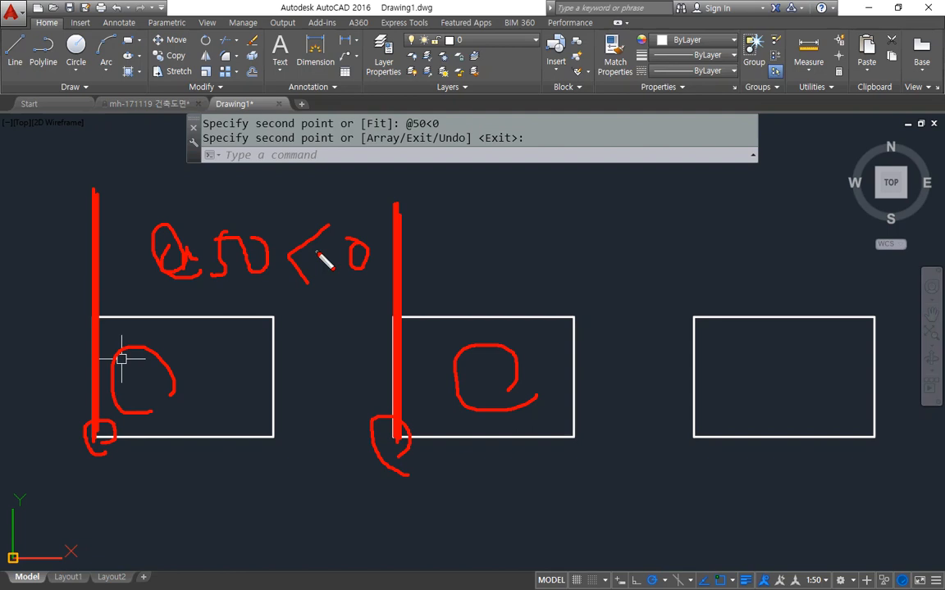
pyautogui.press('Escape')
pyautogui.scroll(-2, 317, 251)
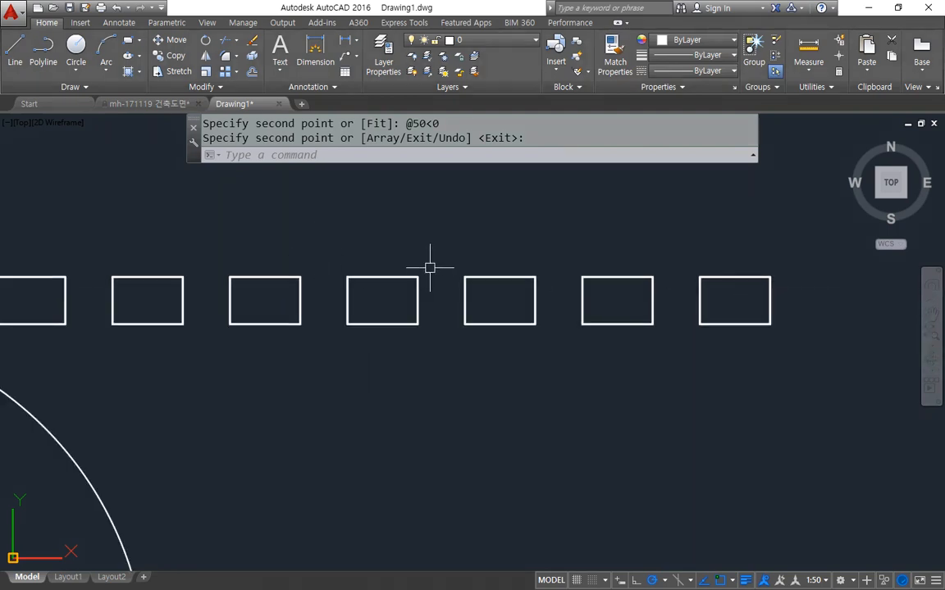
pyautogui.moveTo(427, 295); pyautogui.dragTo(408, 320, button='middle')
pyautogui.hotkey('ctrl', '2')
pyautogui.moveTo(718, 365)
pyautogui.mouseDown()
pyautogui.moveTo(669, 280)
pyautogui.moveTo(691, 369)
pyautogui.mouseUp()
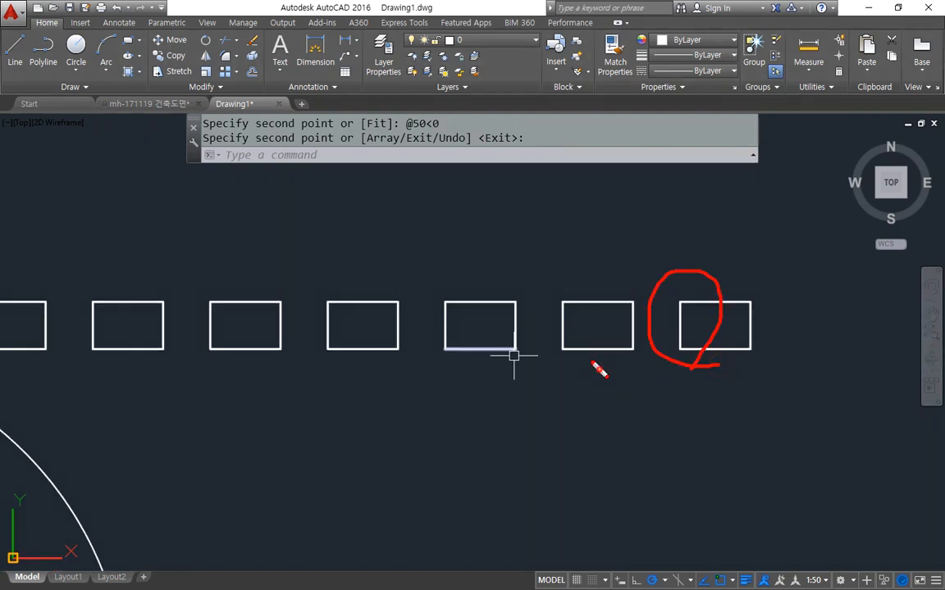
pyautogui.moveTo(600, 371); pyautogui.dragTo(608, 358)
pyautogui.moveTo(522, 376)
pyautogui.mouseDown()
pyautogui.moveTo(472, 288)
pyautogui.moveTo(474, 349)
pyautogui.mouseUp()
pyautogui.moveTo(410, 358); pyautogui.dragTo(386, 336)
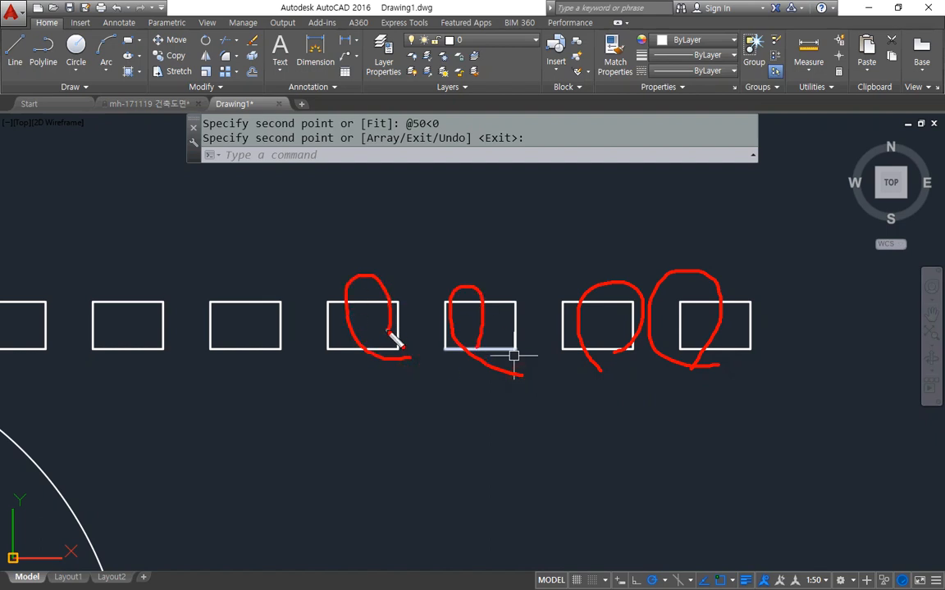
pyautogui.moveTo(300, 355)
pyautogui.mouseDown()
pyautogui.moveTo(217, 301)
pyautogui.moveTo(277, 330)
pyautogui.mouseUp()
pyautogui.moveTo(196, 227); pyautogui.dragTo(198, 490)
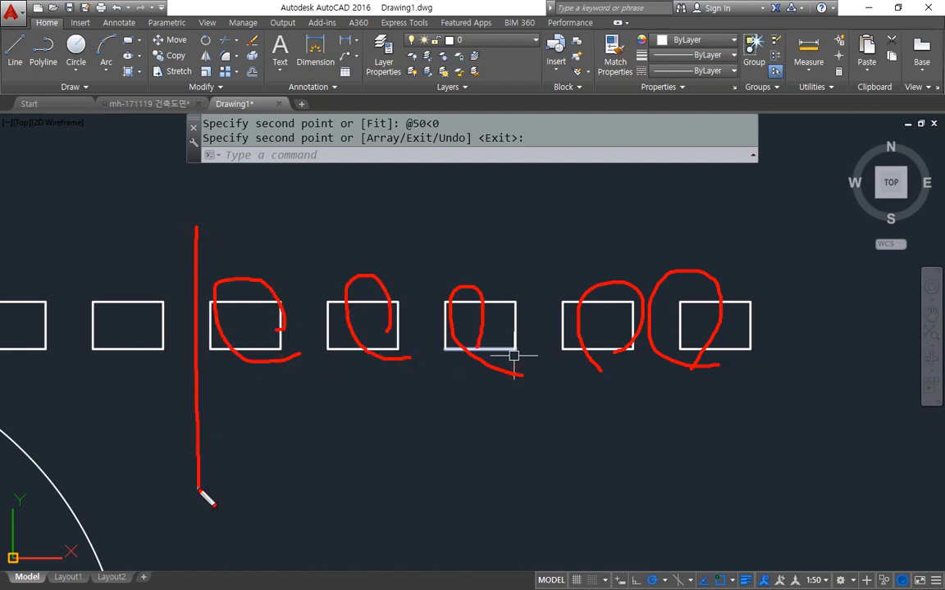
pyautogui.press('Escape')
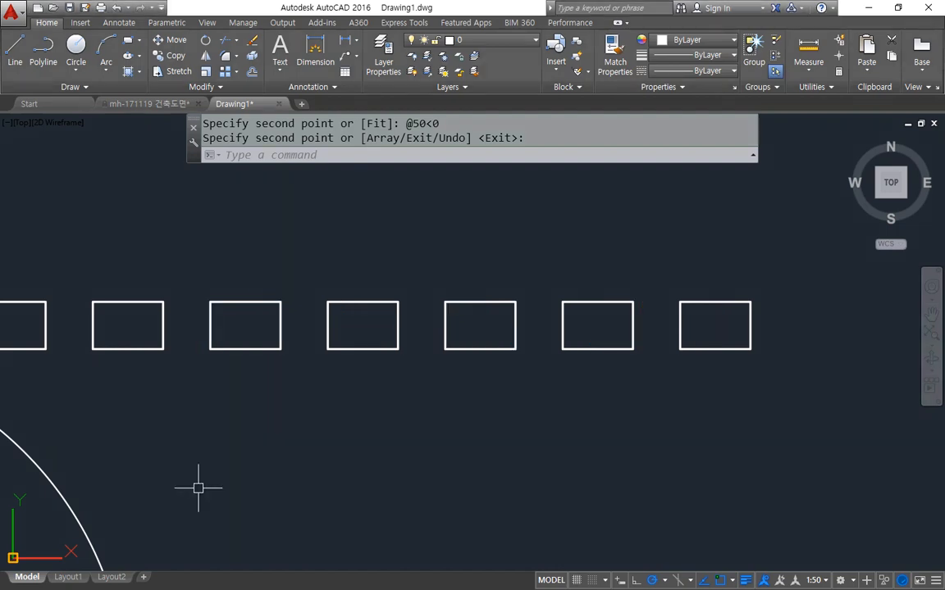
# - Draw a horizontal line 200 units long in the empty drawing area
pyautogui.write('l')
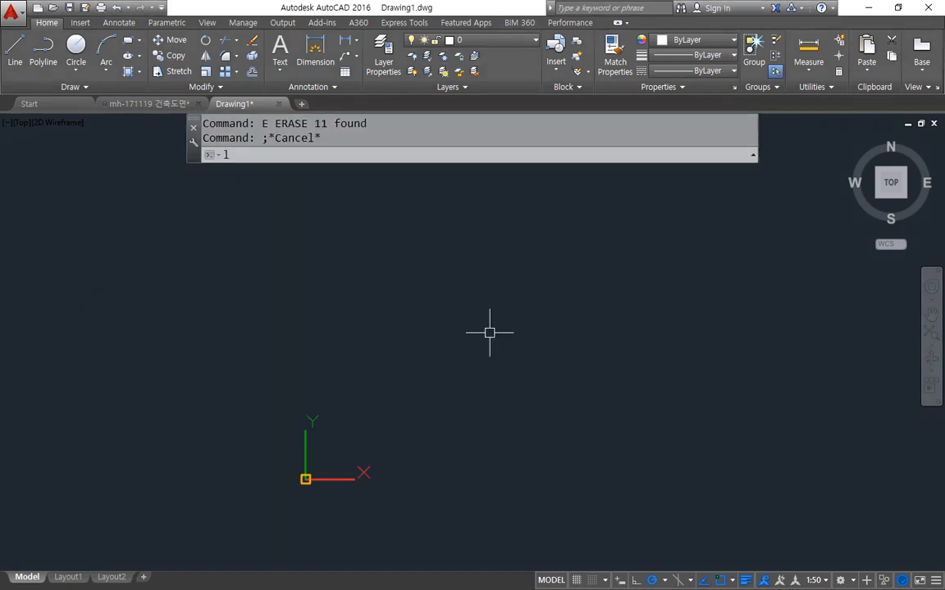
pyautogui.press('Return')
pyautogui.click(359, 323)
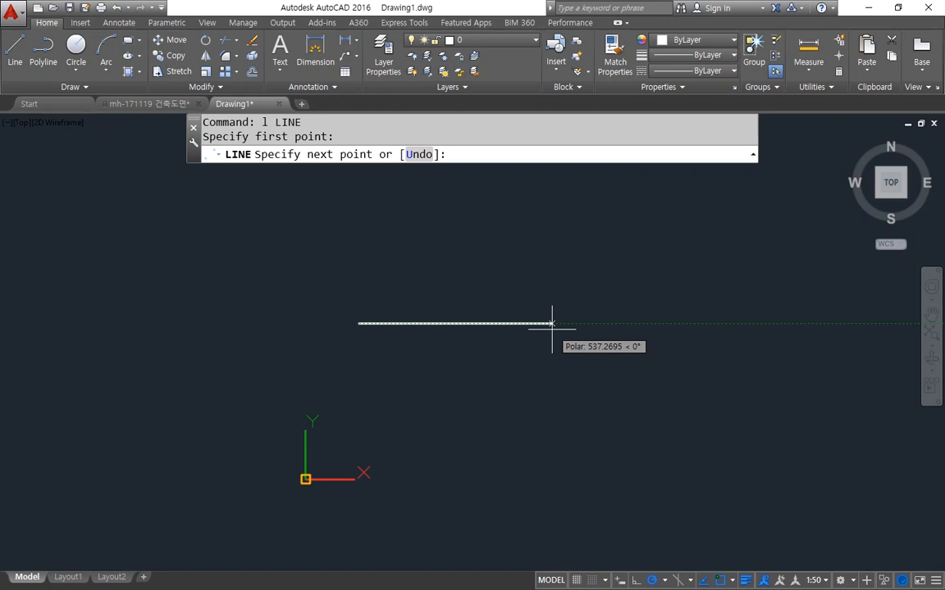
pyautogui.write('200')
pyautogui.press('Return')
pyautogui.press('Return')
# - Erase the 200-unit horizontal line
pyautogui.scroll(2, 354, 309)
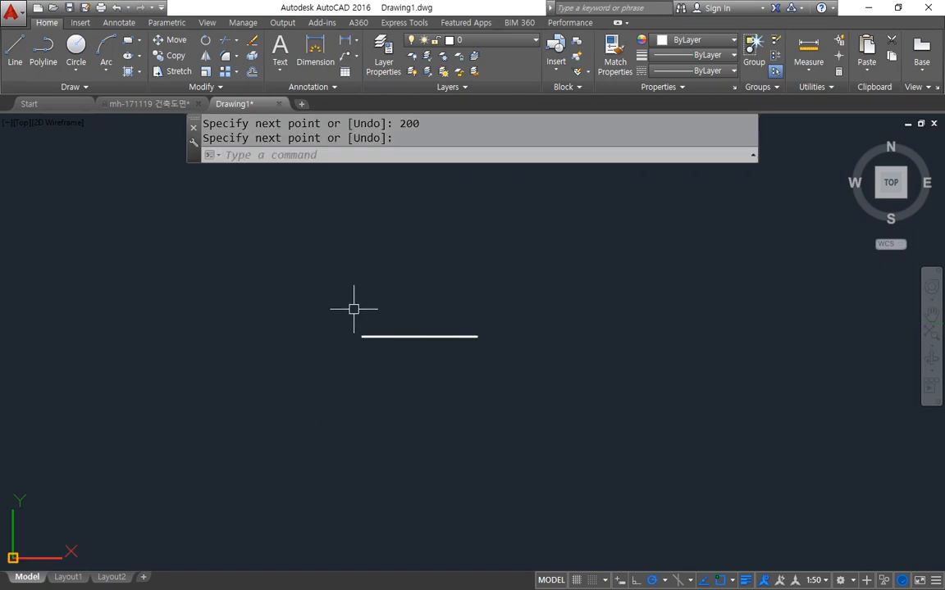
pyautogui.scroll(5, 353, 310)
pyautogui.moveTo(352, 316); pyautogui.dragTo(263, 322, button='middle')
pyautogui.click(380, 333)
pyautogui.click(276, 456)
pyautogui.write('e')
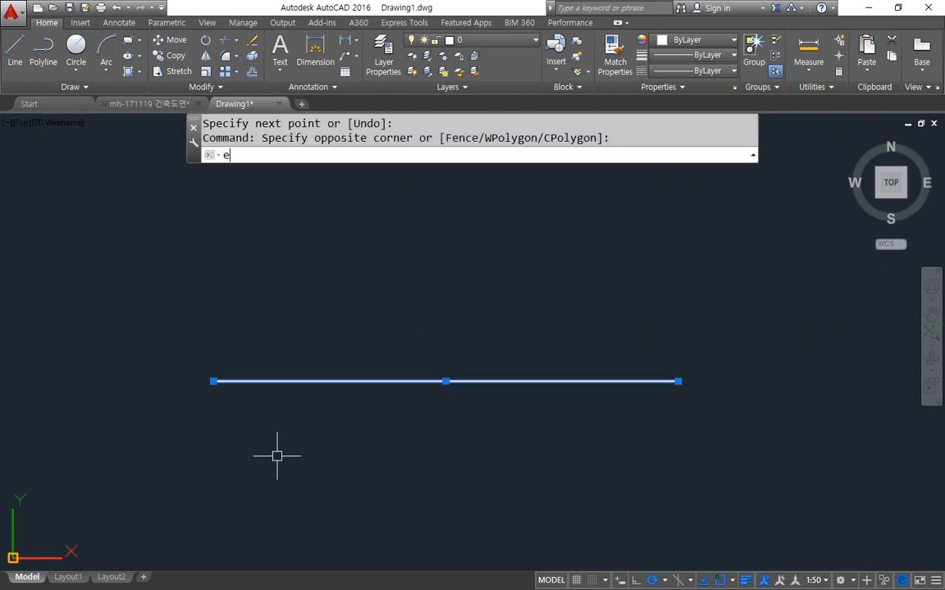
pyautogui.press('Return')
pyautogui.write('re')
pyautogui.press('Escape')
# - Draw a horizontal line 500 units long, extending at 0° from a freely placed start point
pyautogui.write('l')
pyautogui.press('Return')
pyautogui.click(277, 371)
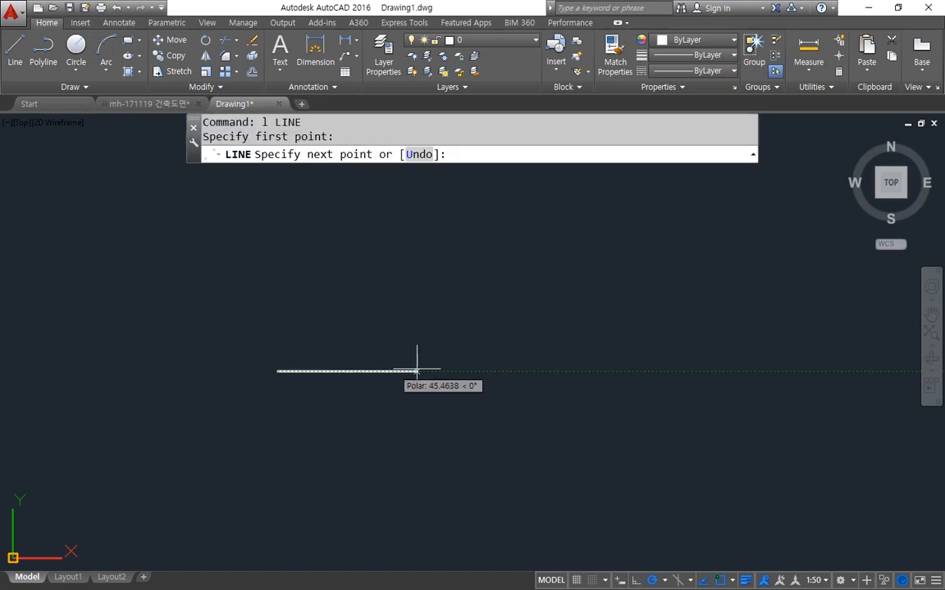
pyautogui.write('500')
pyautogui.press('Return')
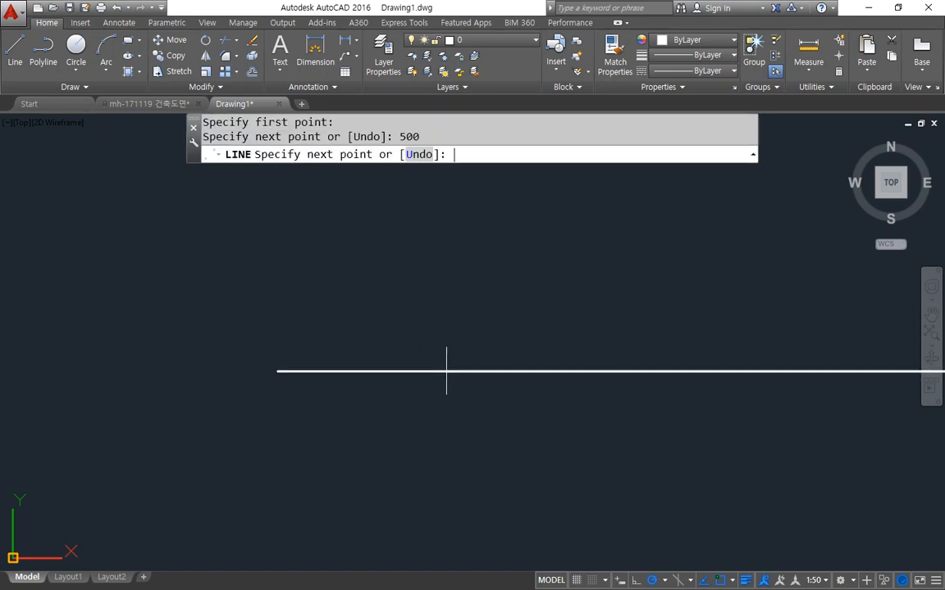
pyautogui.scroll(-2, 446, 371)
pyautogui.press('Return')
pyautogui.write('re')
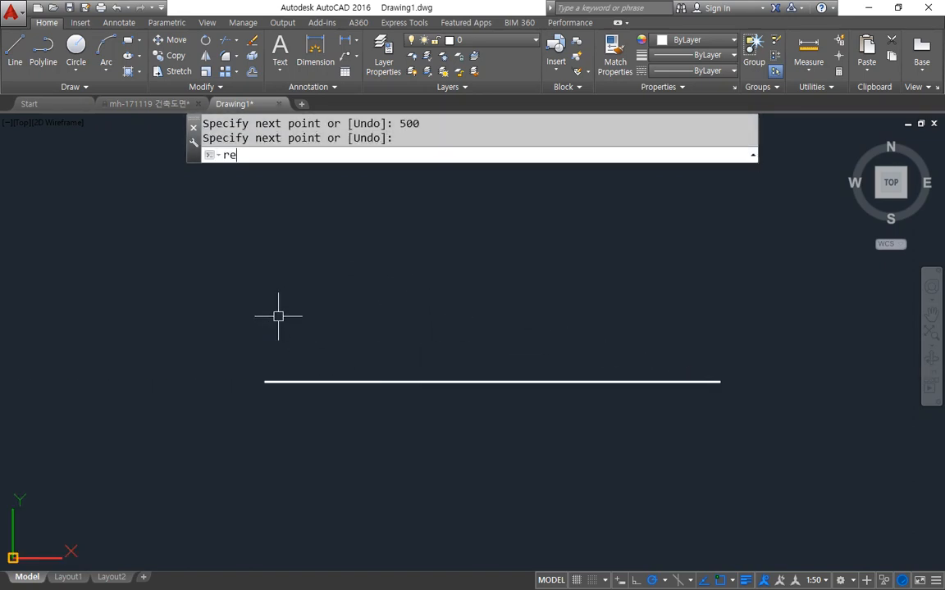
pyautogui.write('c')
pyautogui.press('Return')
pyautogui.click(272, 322)
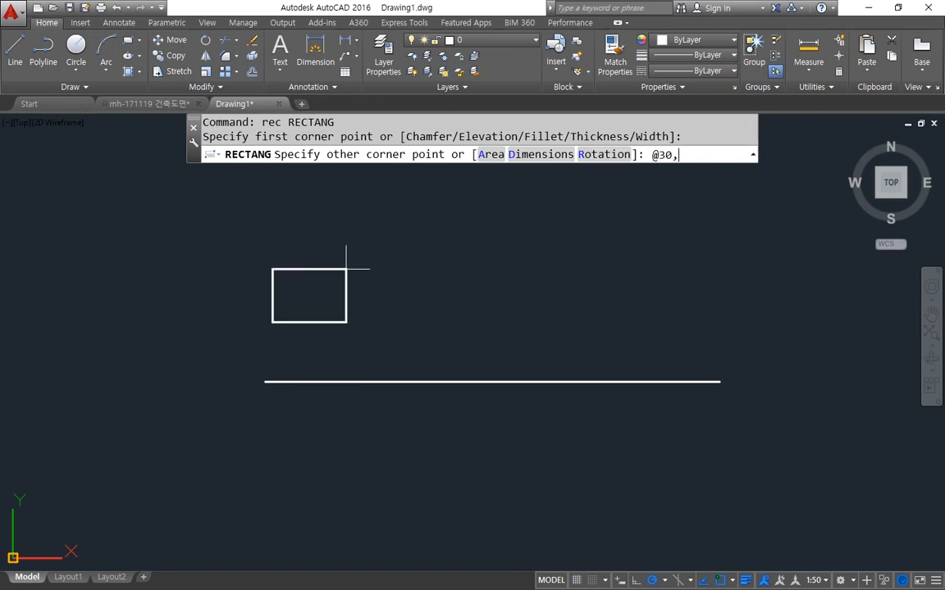
pyautogui.write('@30,20')
pyautogui.press('Return')
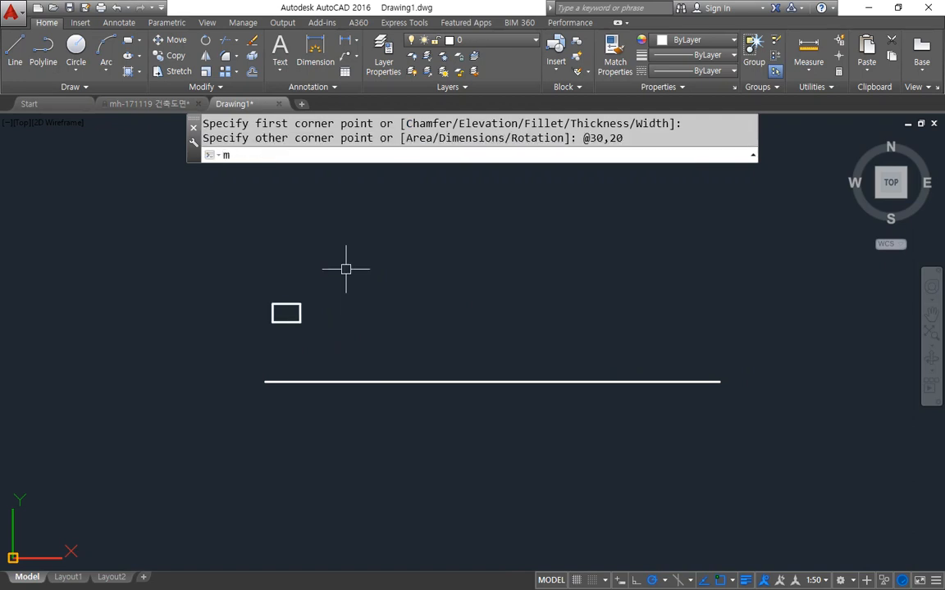
# - Move the rectangle from its lower-left corner to the left endpoint of the 500-unit line
pyautogui.write('m')
pyautogui.press('Return')
pyautogui.click(272, 316)
pyautogui.press('Return')
pyautogui.click(272, 322)
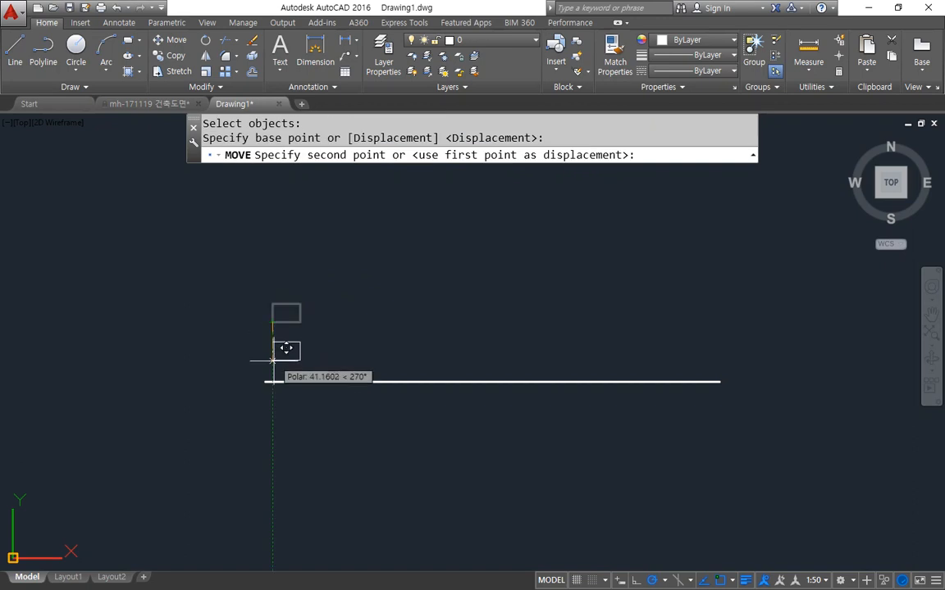
pyautogui.click(262, 381)
pyautogui.press('Return')
pyautogui.press('Escape')
pyautogui.press('Escape')
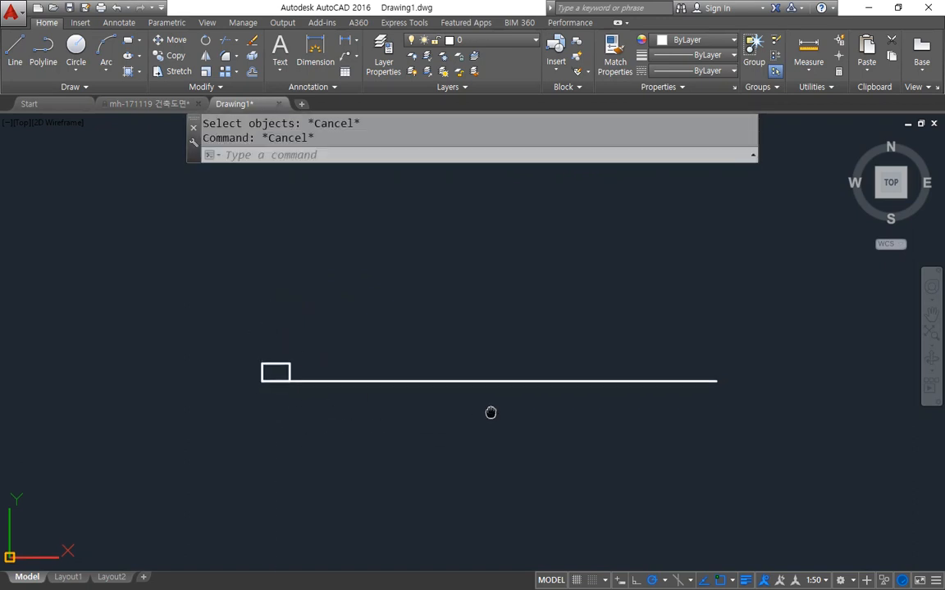
pyautogui.moveTo(491, 412); pyautogui.dragTo(415, 400, button='middle')
pyautogui.moveTo(208, 354)
pyautogui.mouseDown()
pyautogui.moveTo(208, 337)
pyautogui.moveTo(379, 318)
pyautogui.moveTo(631, 331)
pyautogui.moveTo(636, 357)
pyautogui.mouseUp()
pyautogui.moveTo(392, 234)
pyautogui.mouseDown()
pyautogui.moveTo(392, 257)
pyautogui.moveTo(421, 249)
pyautogui.mouseUp()
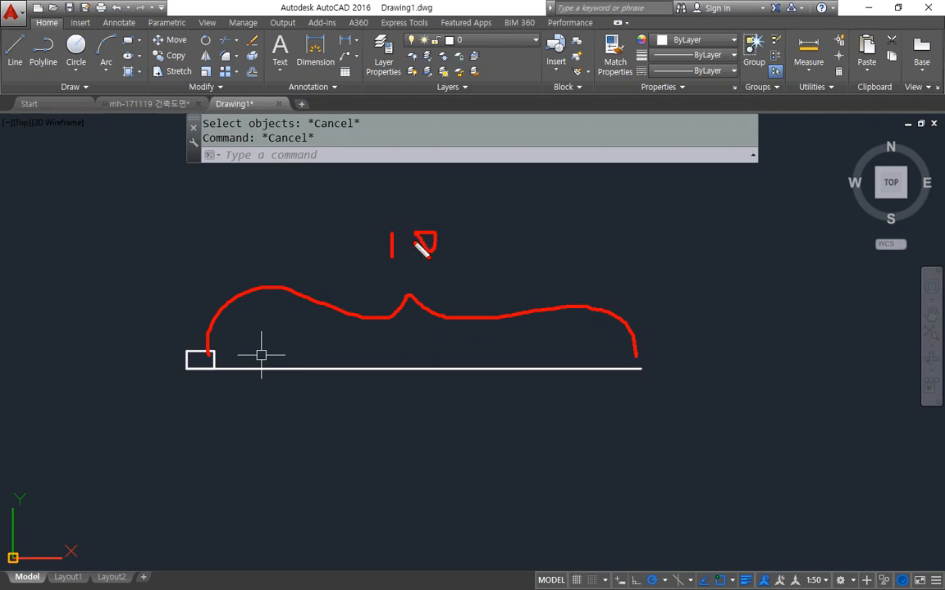
pyautogui.press('Escape')
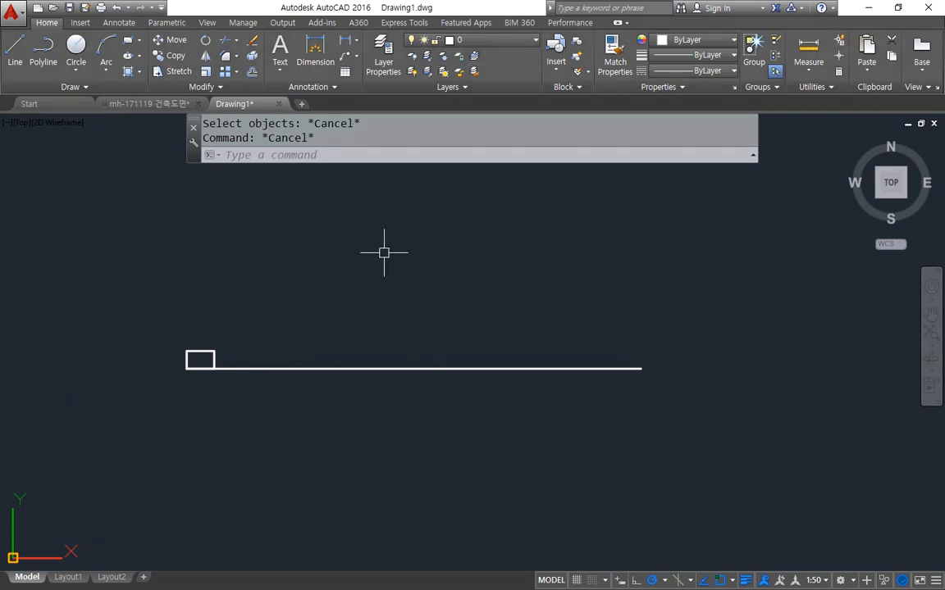
# - Put the rectangle on the fin layer
pyautogui.click(200, 351)
pyautogui.click(484, 41)
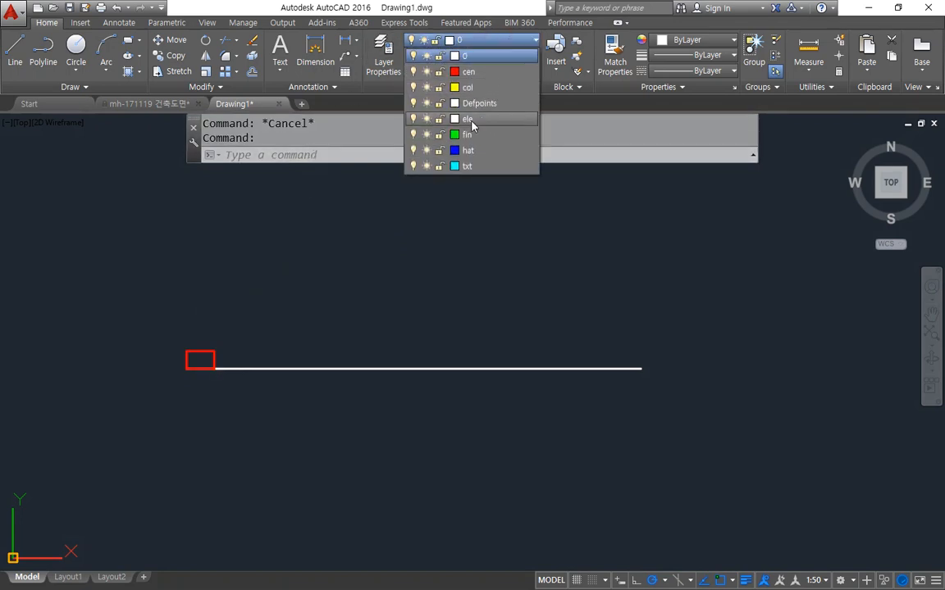
pyautogui.click(474, 132)
pyautogui.press('Escape')
pyautogui.scroll(2, 237, 410)
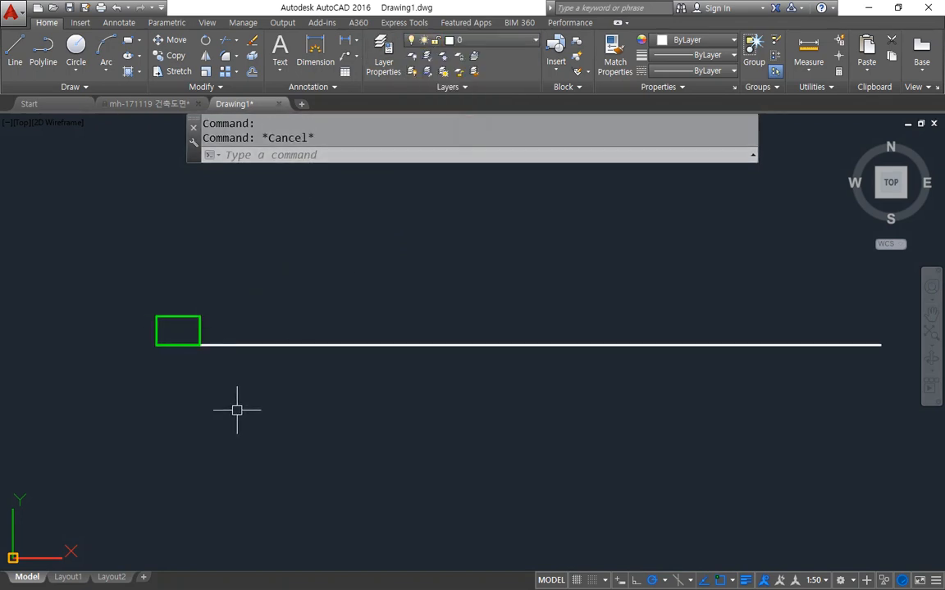
pyautogui.write('cp')
pyautogui.press('Return')
pyautogui.click(195, 327)
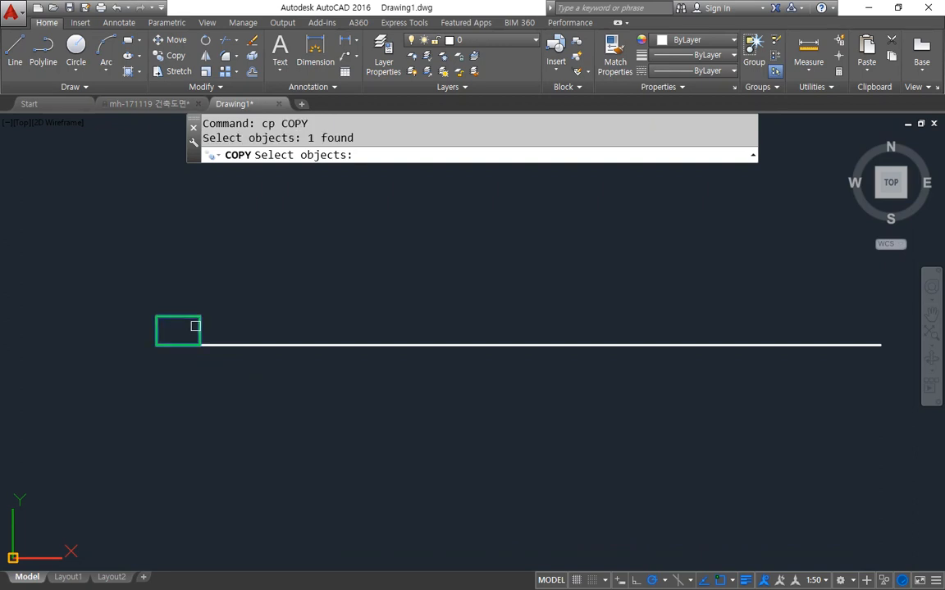
pyautogui.press('Return')
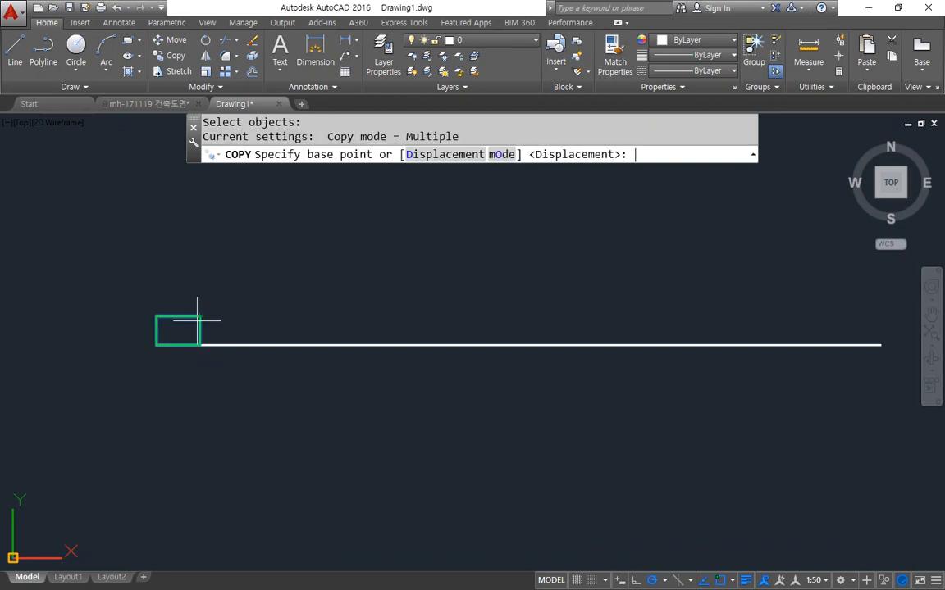
pyautogui.click(155, 345)
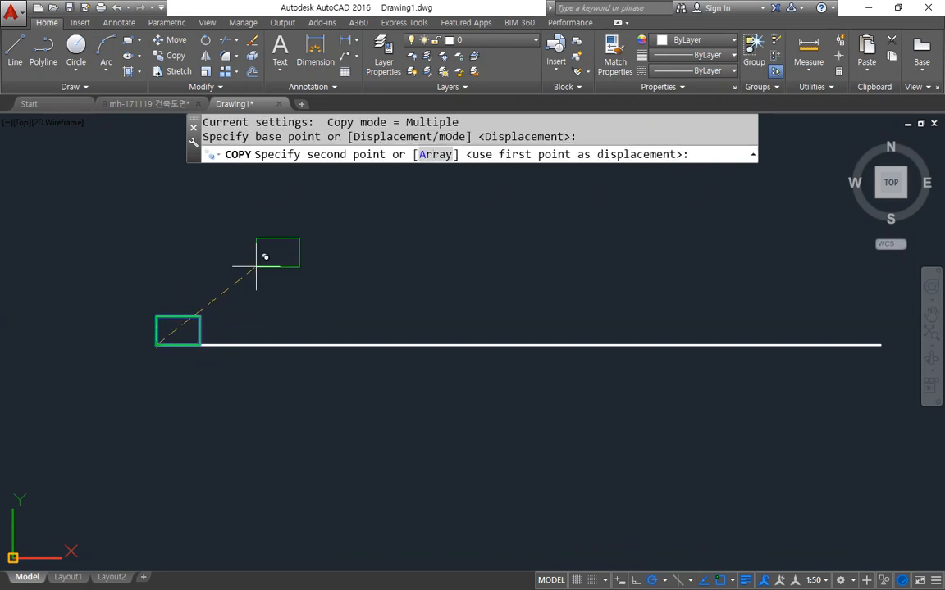
pyautogui.write('a')
pyautogui.press('Return')
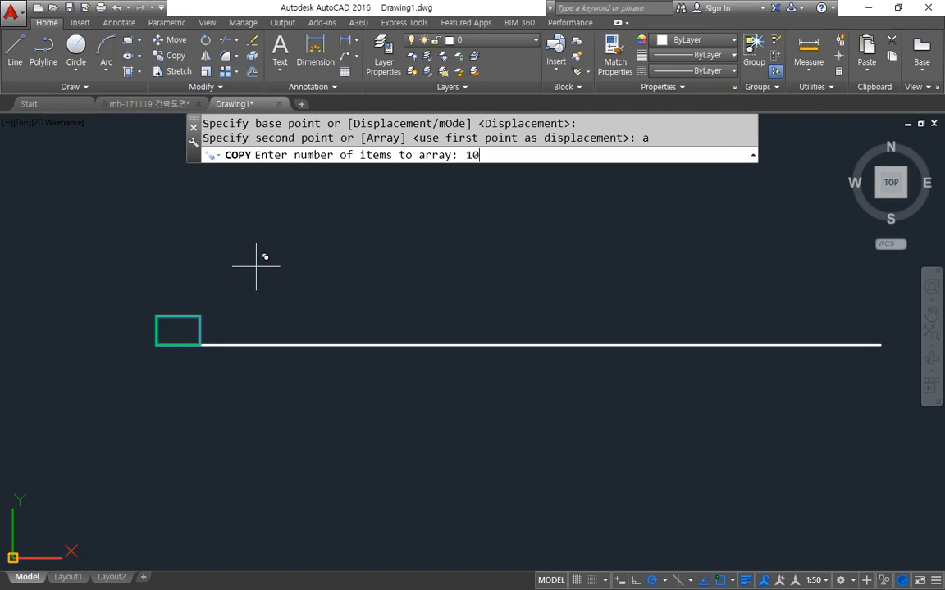
pyautogui.press('Return')
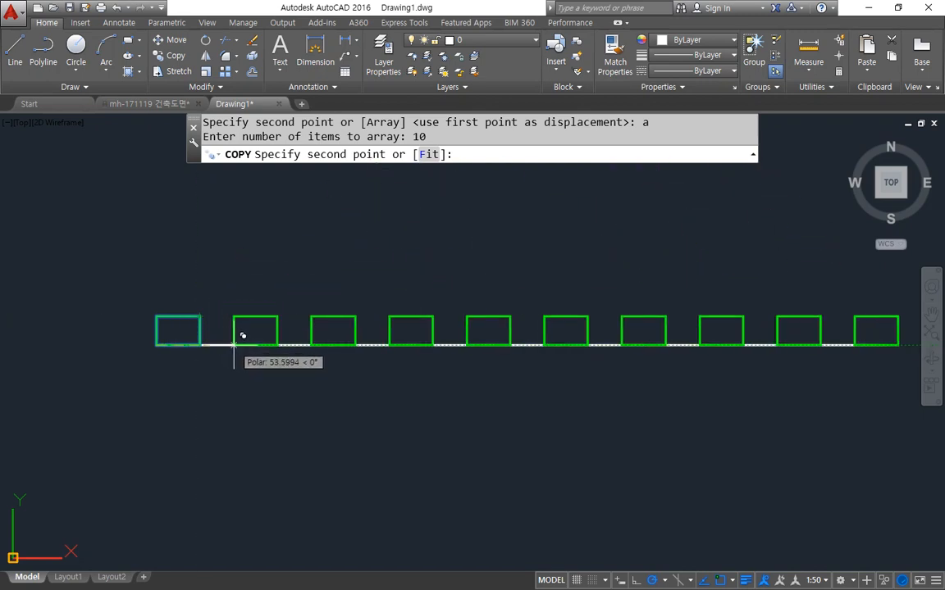
pyautogui.write('@50<0')
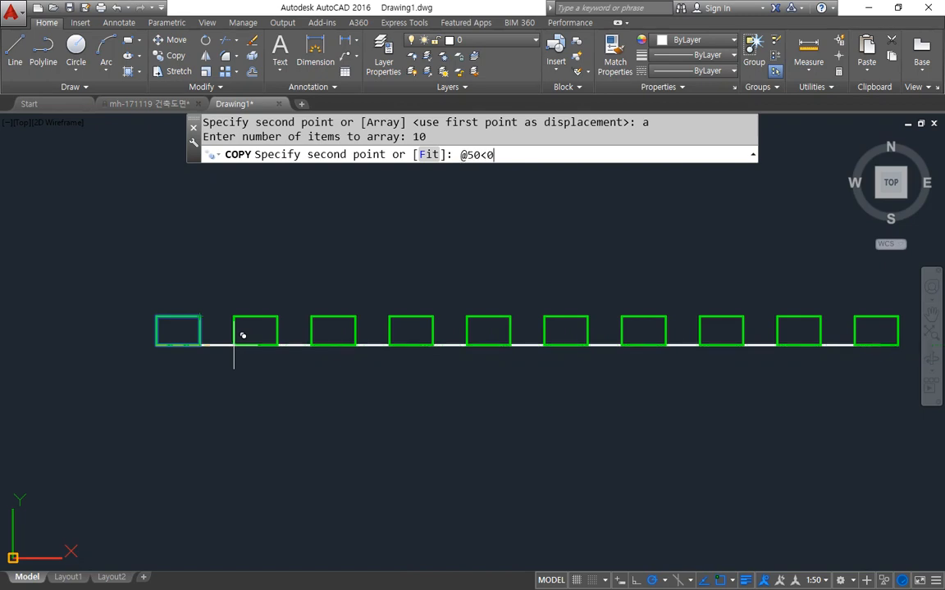
pyautogui.press('Return')
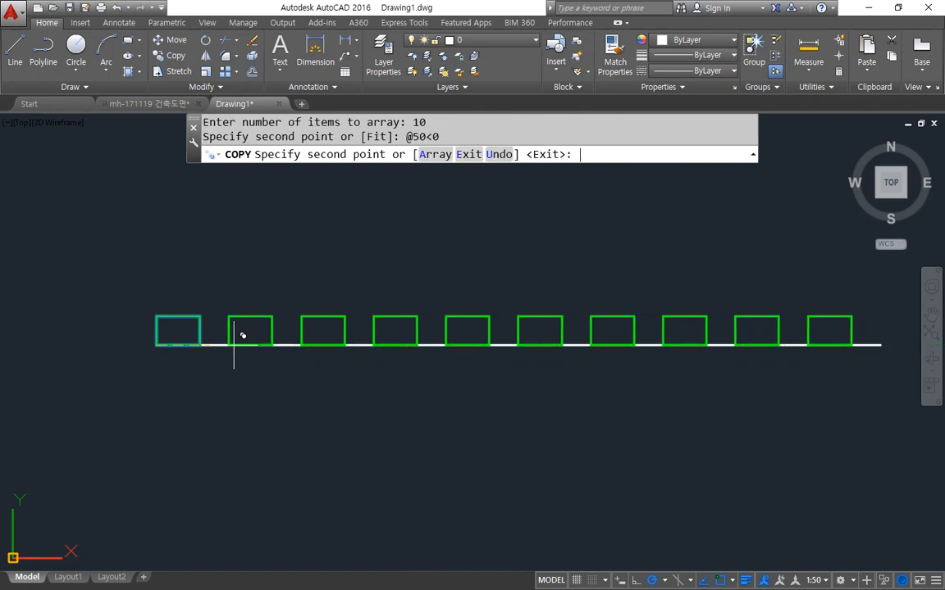
pyautogui.moveTo(812, 344); pyautogui.dragTo(638, 364, button='middle')
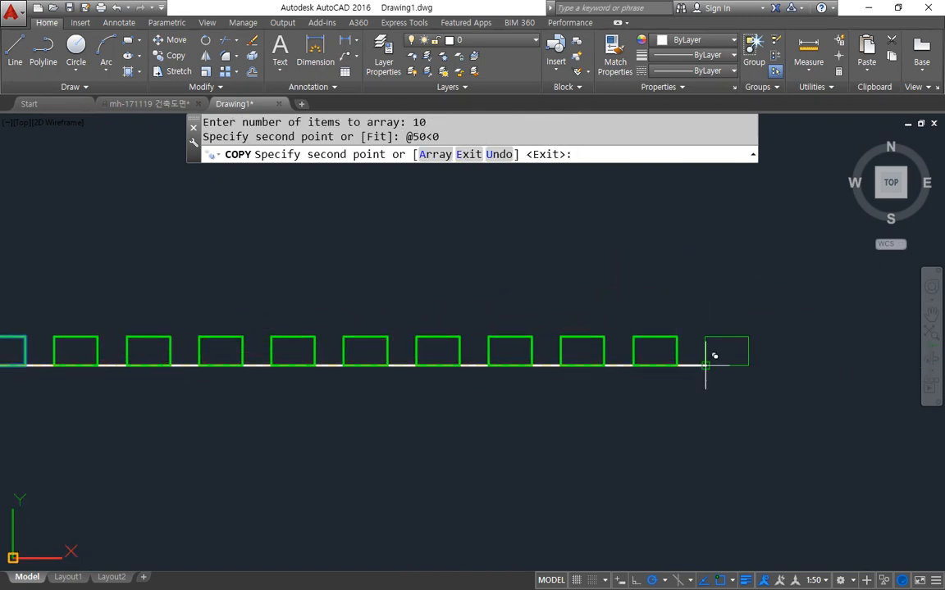
pyautogui.hotkey('ctrl', 'z')
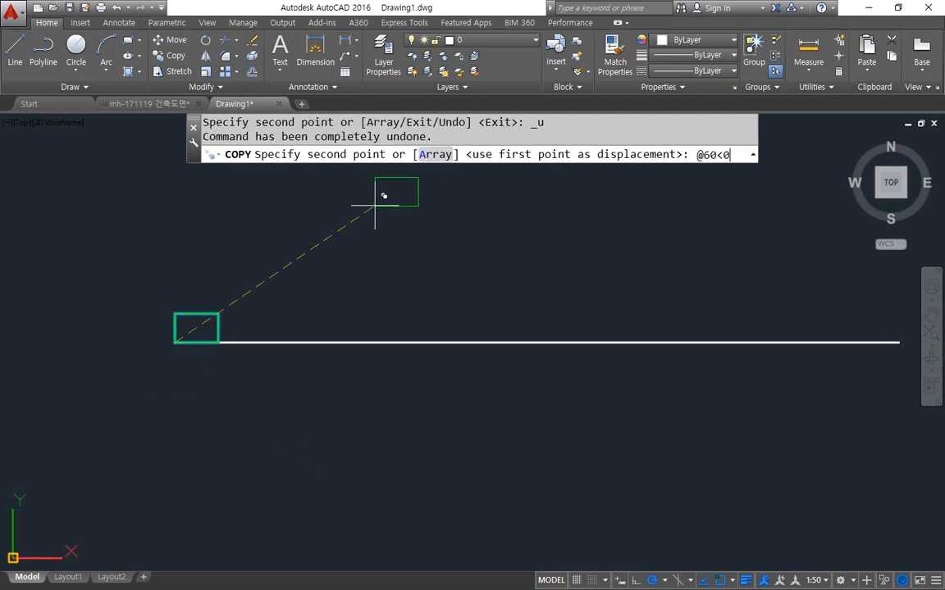
pyautogui.write('@60<0')
pyautogui.press('Return')
pyautogui.hotkey('ctrl', 'z')
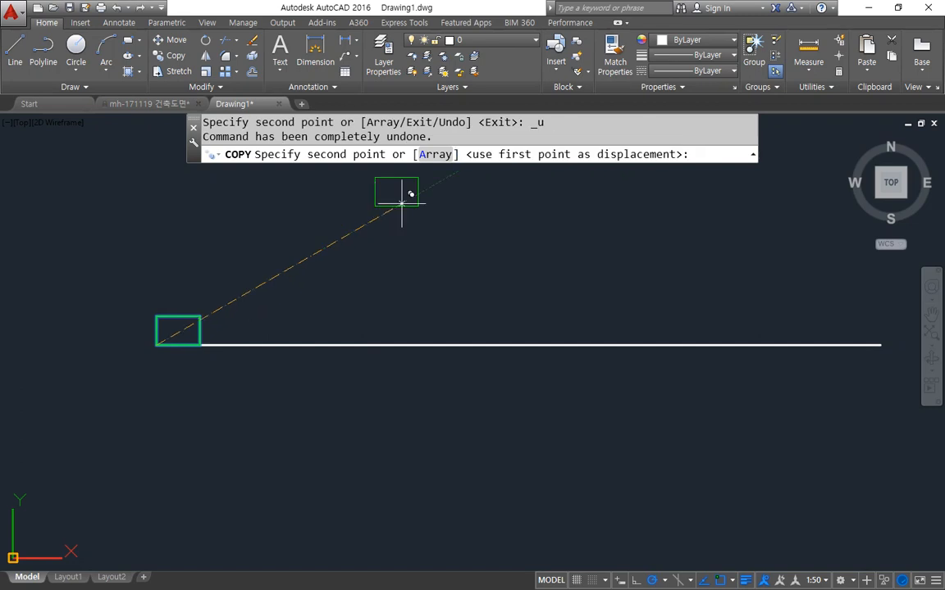
pyautogui.write('a')
pyautogui.press('Return')
pyautogui.write('10')
pyautogui.press('Return')
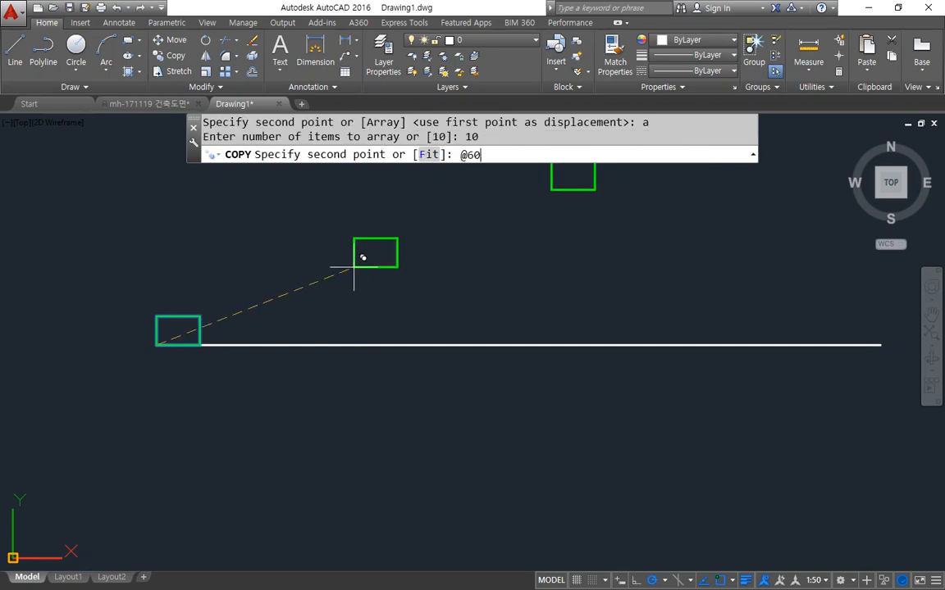
pyautogui.press('Return')
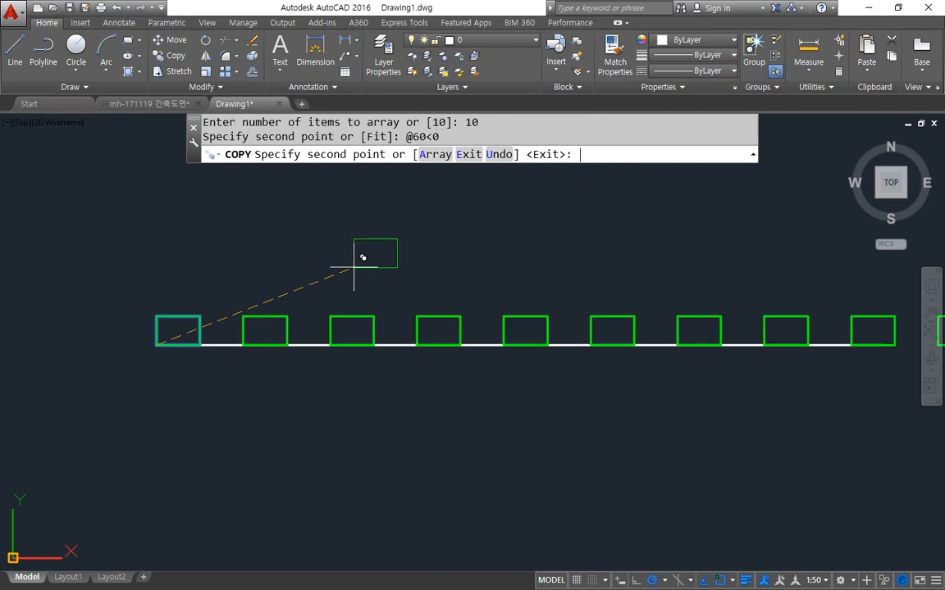
pyautogui.scroll(-2, 612, 258)
pyautogui.moveTo(611, 257); pyautogui.dragTo(447, 308, button='middle')
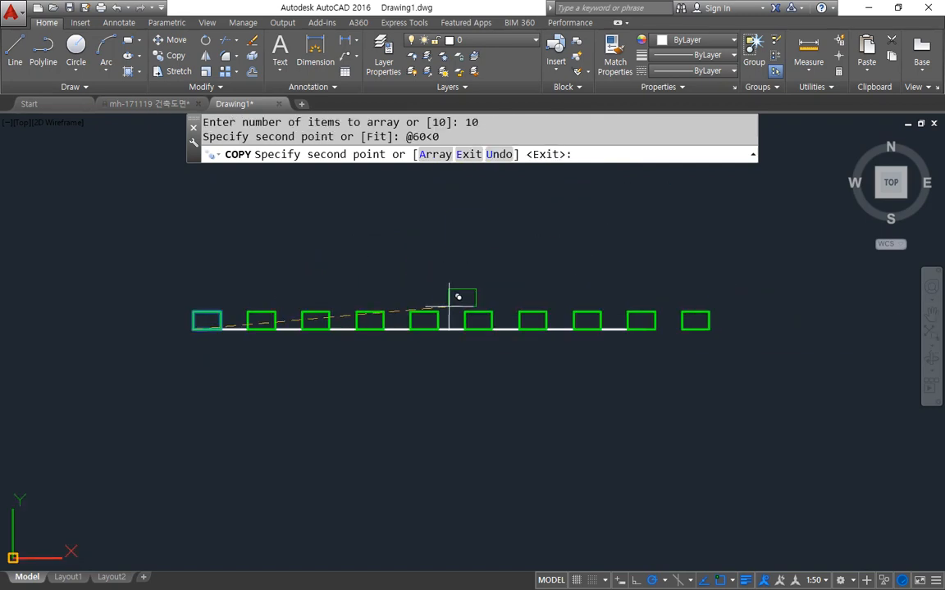
pyautogui.hotkey('ctrl', 'z')
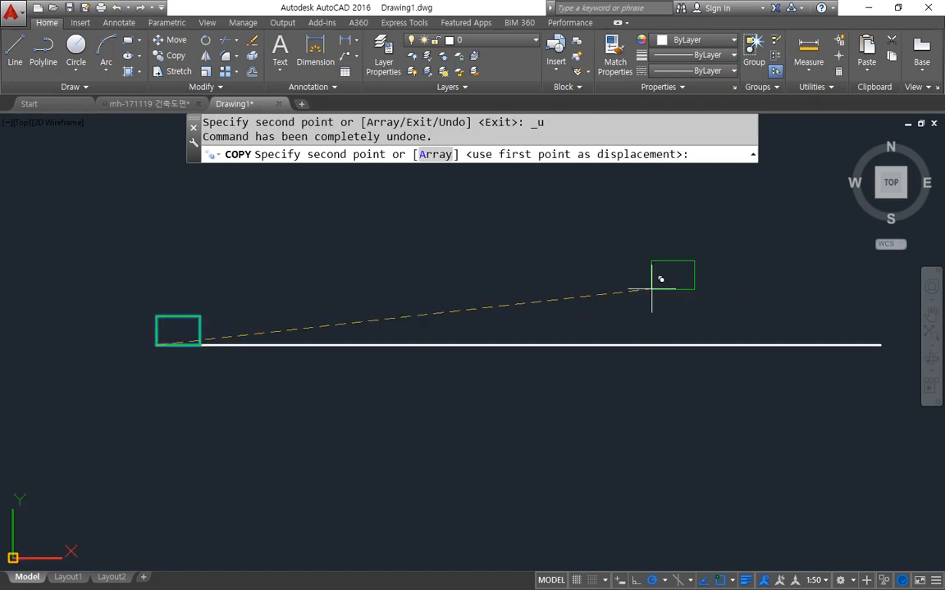
pyautogui.click(436, 156)
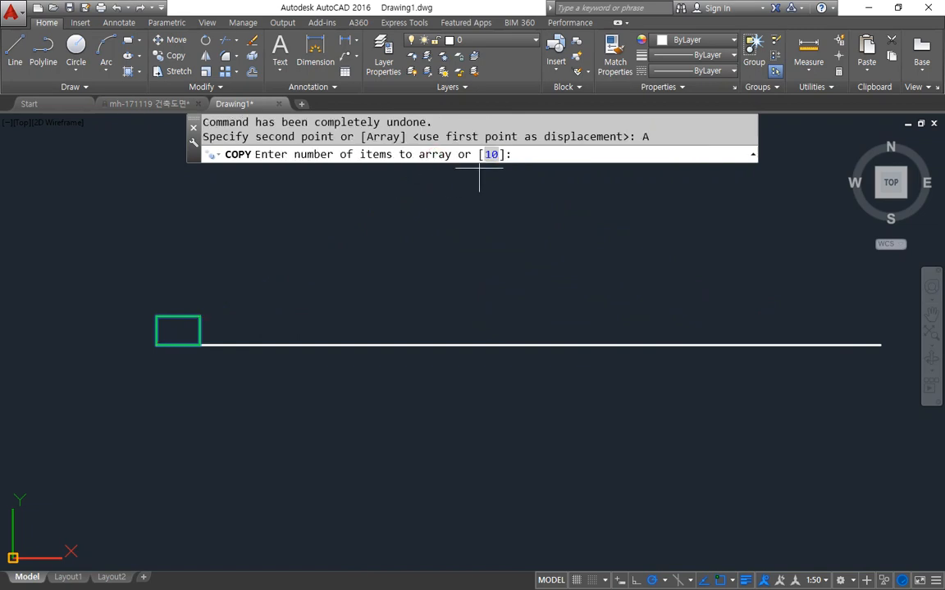
pyautogui.press('Return')
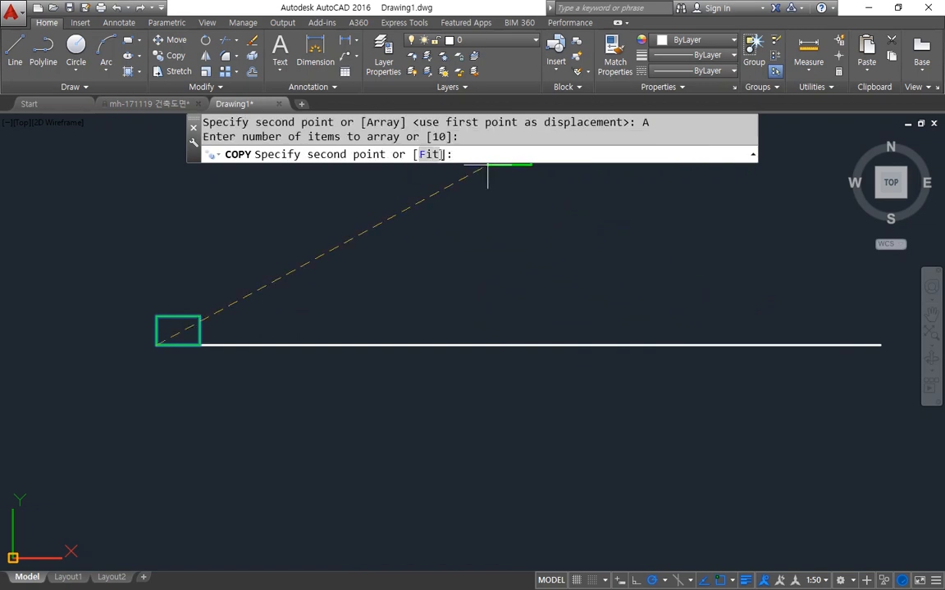
pyautogui.moveTo(417, 163)
pyautogui.mouseDown()
pyautogui.moveTo(414, 154)
pyautogui.moveTo(444, 157)
pyautogui.moveTo(440, 172)
pyautogui.mouseUp()
pyautogui.press('Escape')
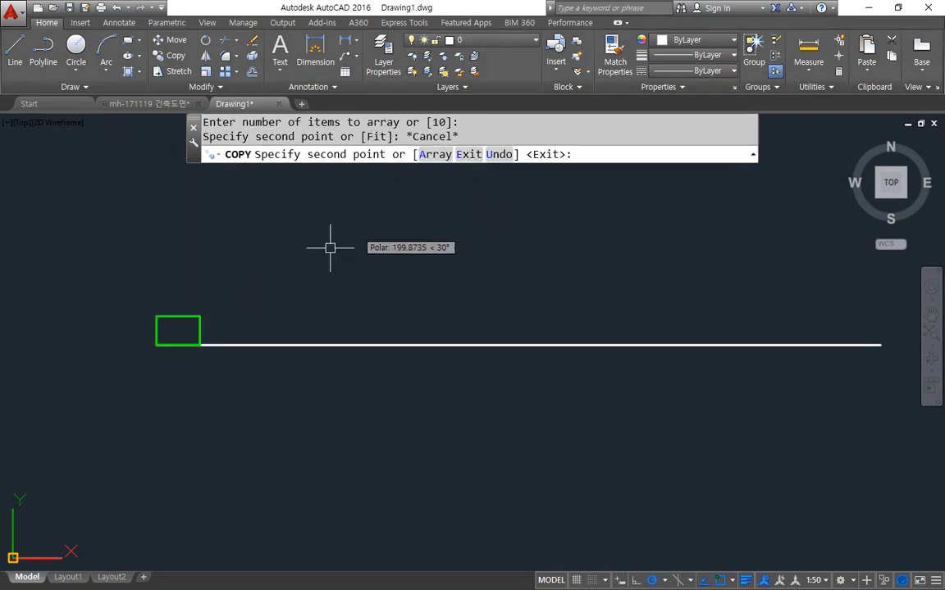
pyautogui.press('Escape')
# - Copy the rectangle from its lower-right corner as a 10-item array using Fit, ending at the line's right endpoint
pyautogui.press('Return')
pyautogui.click(198, 318)
pyautogui.press('Return')
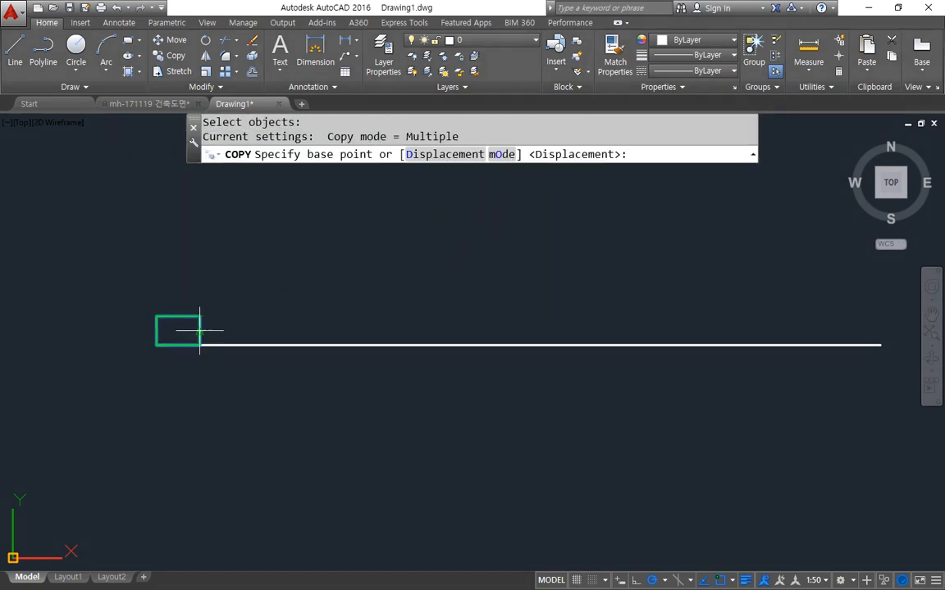
pyautogui.hotkey('ctrl', '2')
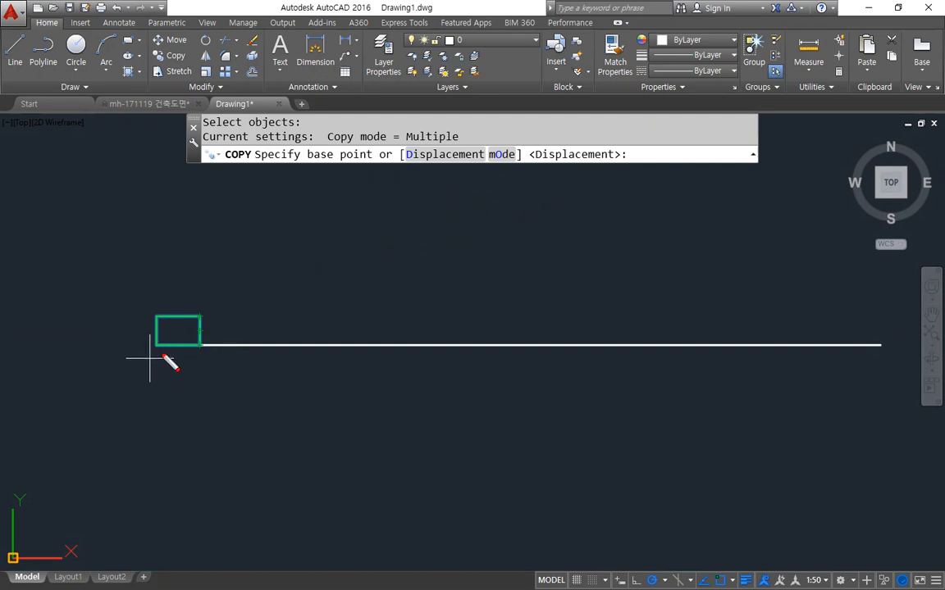
pyautogui.moveTo(154, 367)
pyautogui.mouseDown()
pyautogui.moveTo(131, 365)
pyautogui.moveTo(161, 347)
pyautogui.mouseUp()
pyautogui.moveTo(196, 369); pyautogui.dragTo(198, 355)
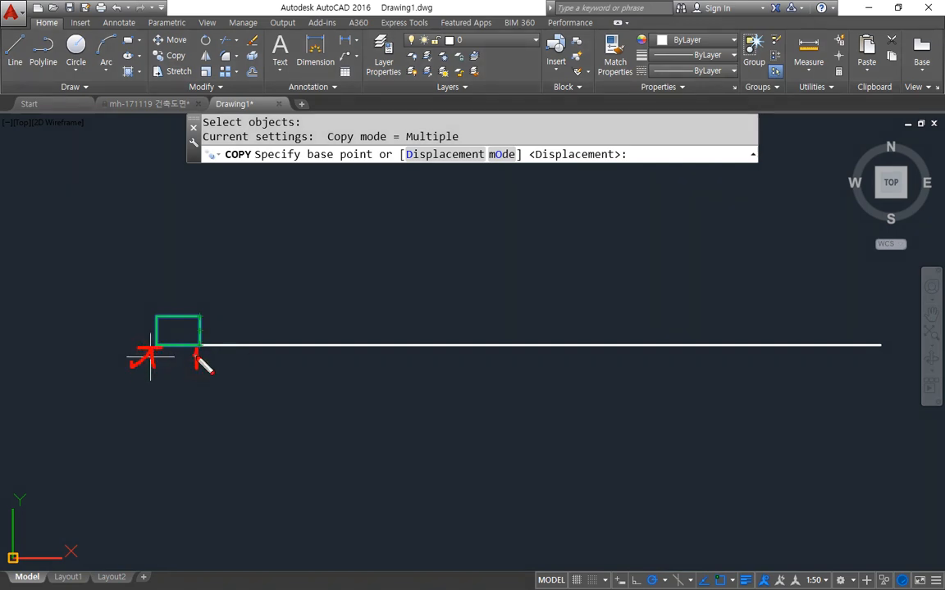
pyautogui.press('Escape')
pyautogui.click(201, 344)
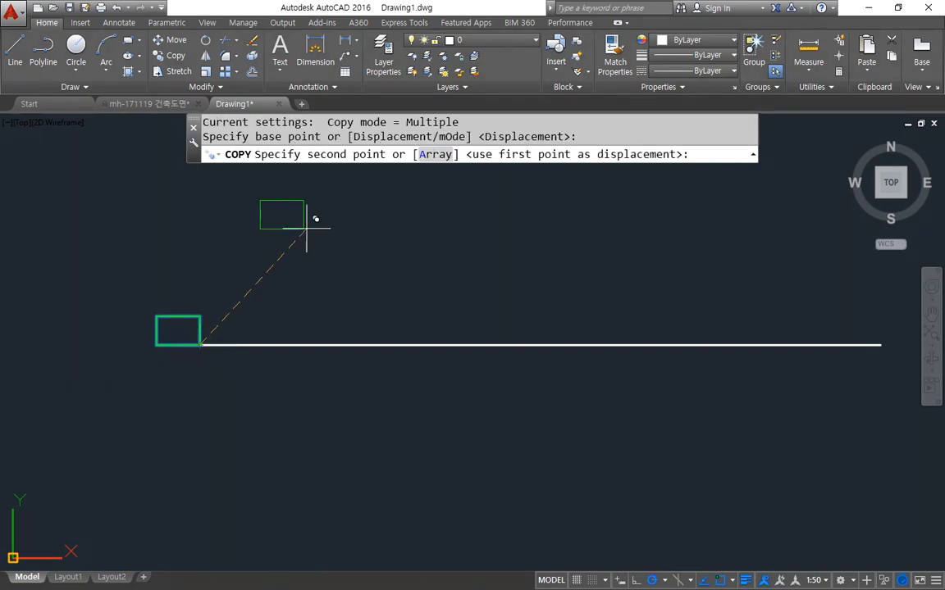
pyautogui.click(434, 154)
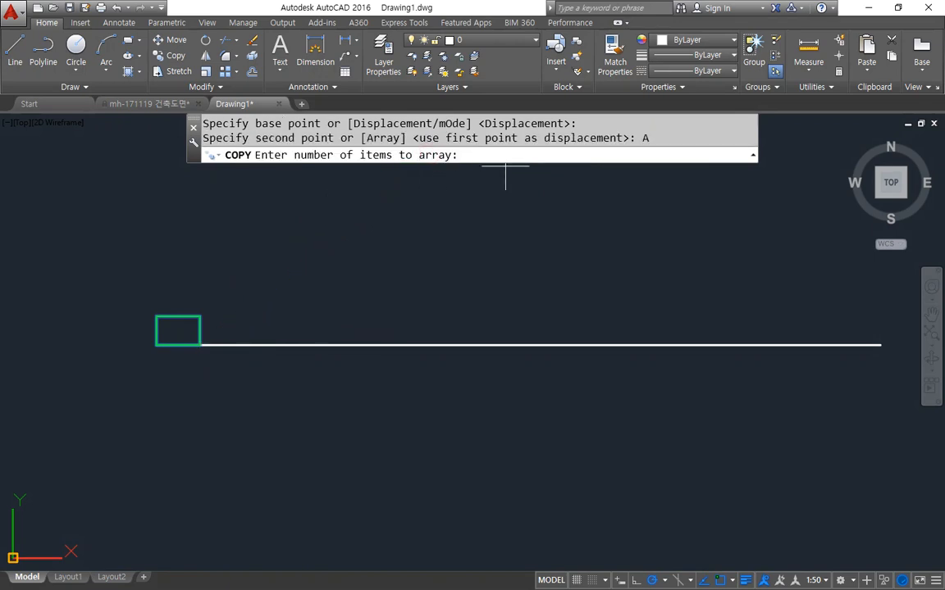
pyautogui.press('Return')
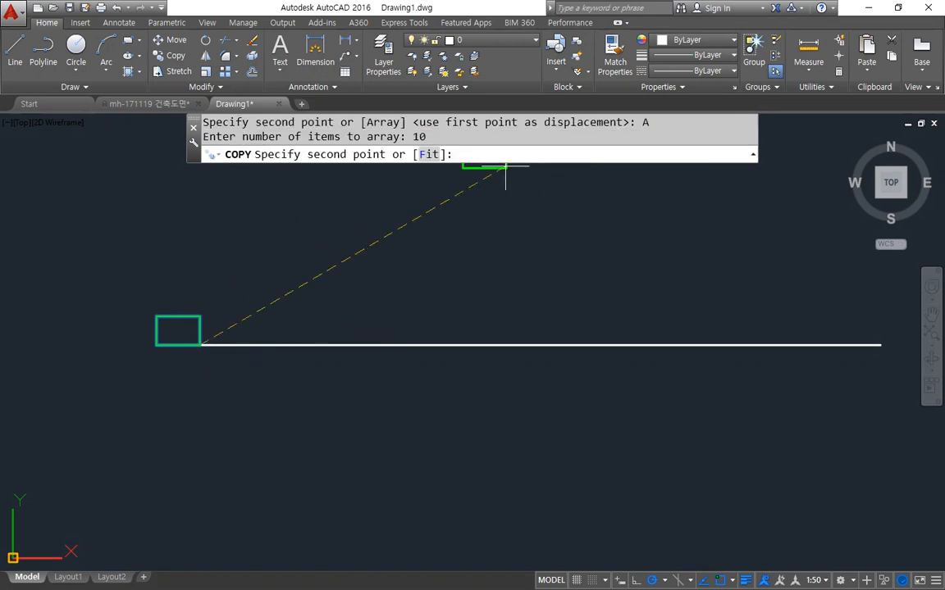
pyautogui.write('f')
pyautogui.press('Return')
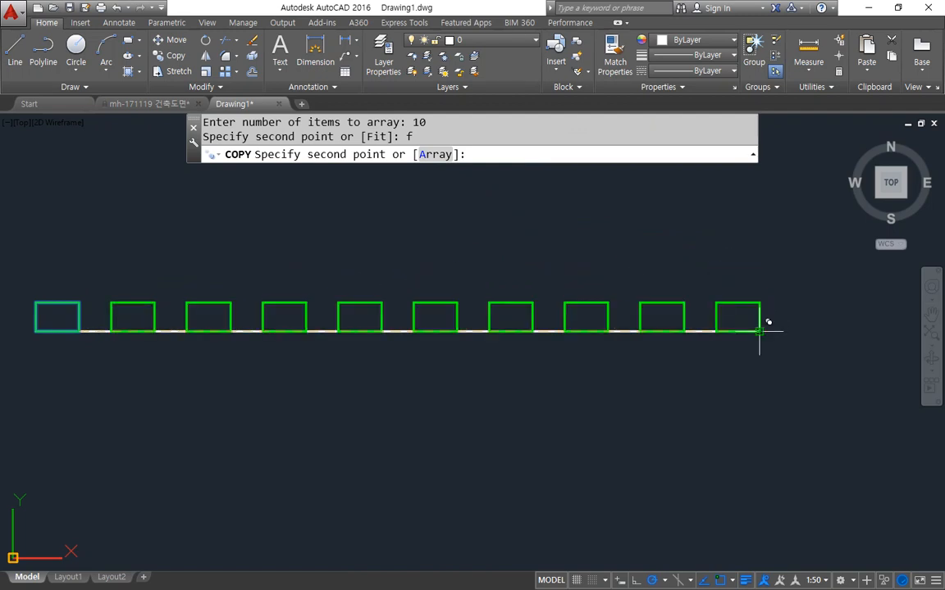
pyautogui.click(759, 331)
pyautogui.press('Return')
# - Check the spacing between the lower-left corners of the first two rectangles with a linear dimension, without placing it
pyautogui.moveTo(563, 449); pyautogui.dragTo(173, 293, button='middle')
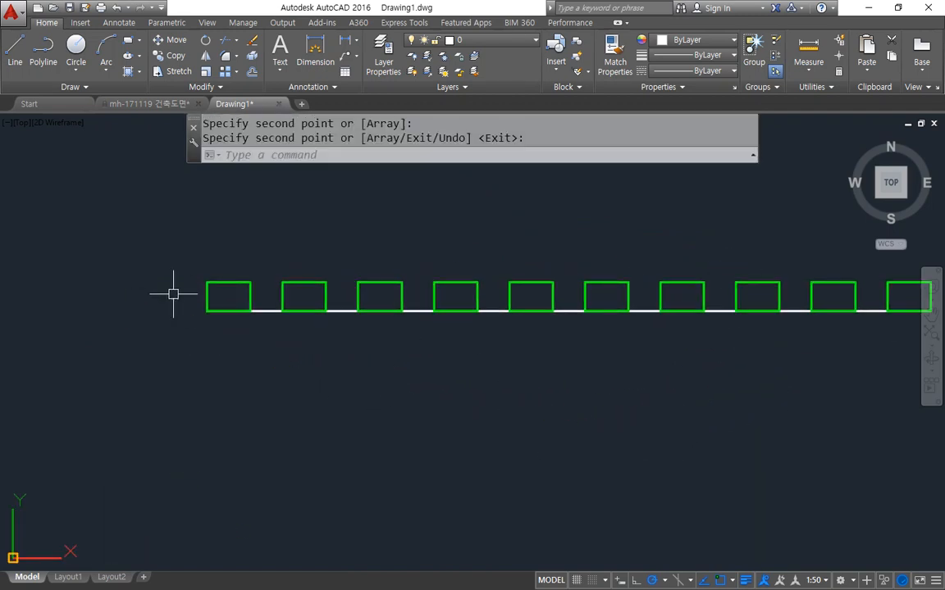
pyautogui.scroll(4, 176, 294)
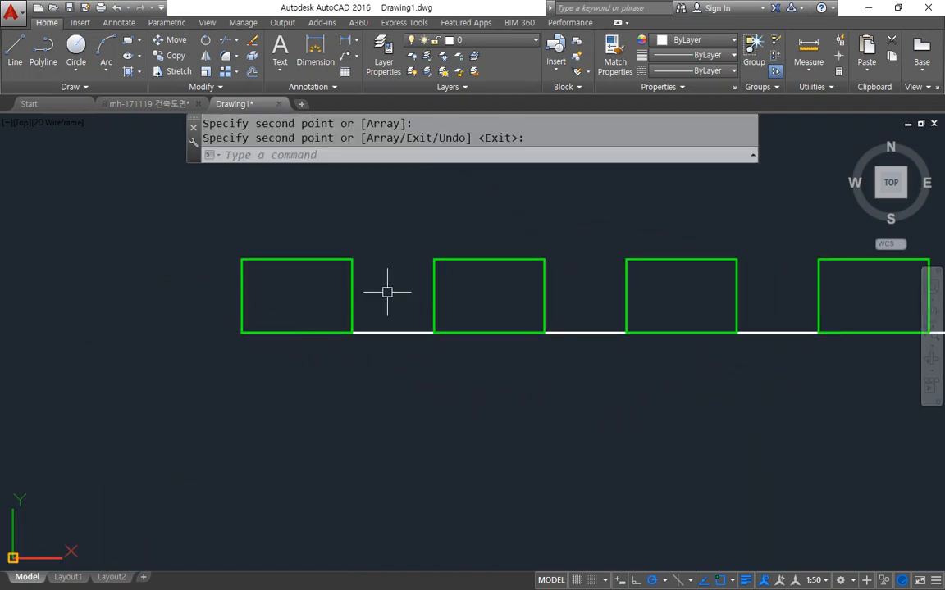
pyautogui.click(342, 41)
pyautogui.click(241, 332)
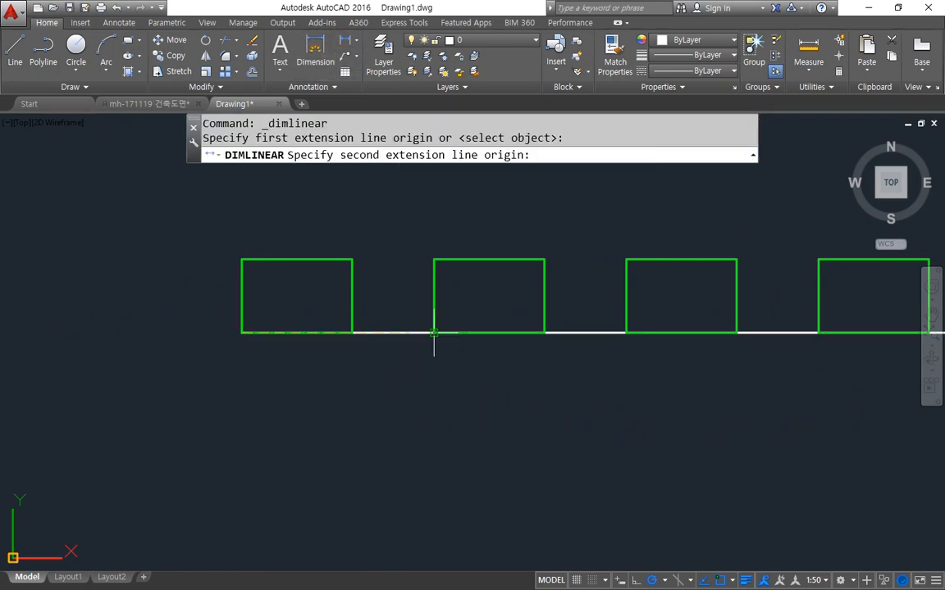
pyautogui.click(434, 332)
pyautogui.scroll(-6, 400, 443)
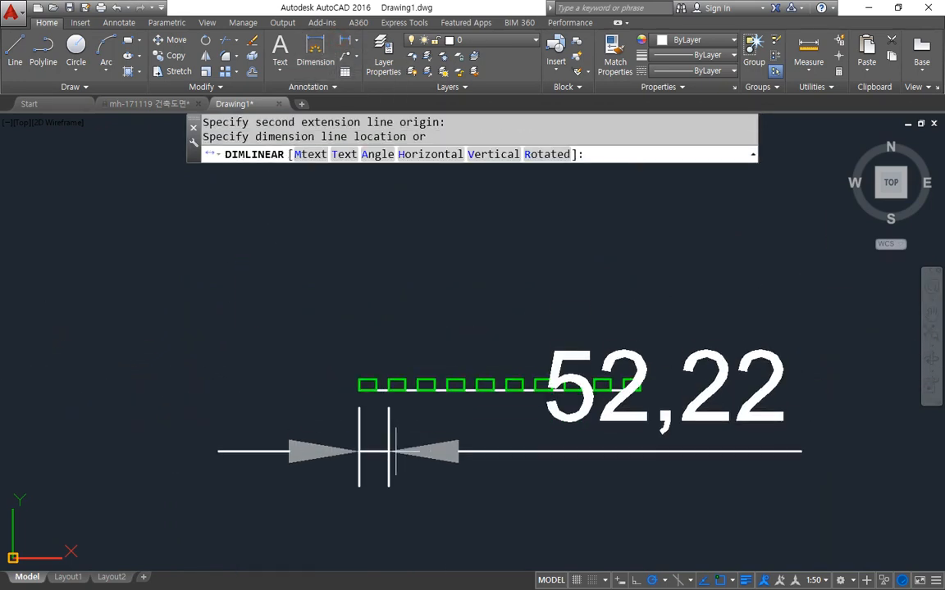
pyautogui.press('Escape')
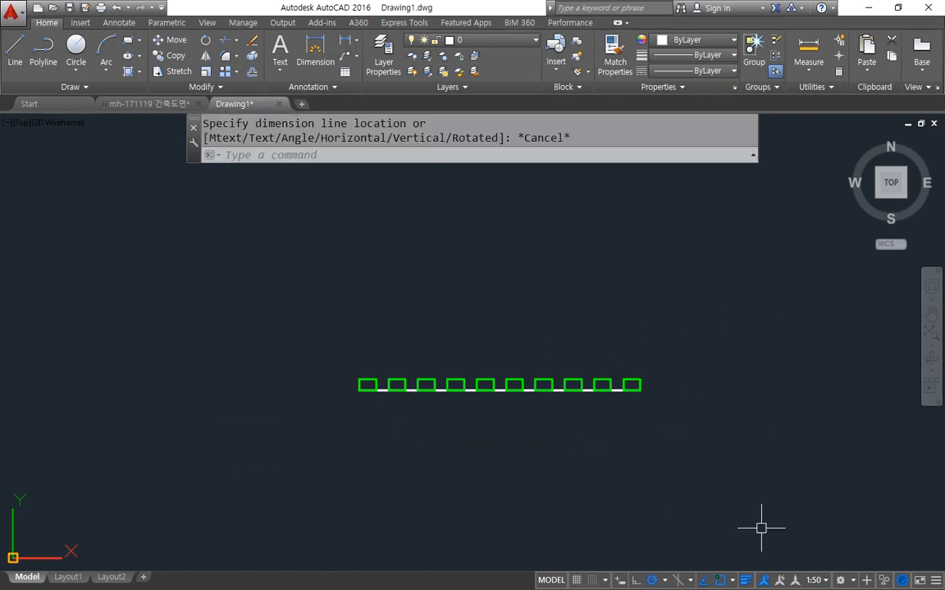
# - Set the annotation scale to 1:1 and place a linear dimension below the line between the lower-left corners of the first two rectangles
pyautogui.click(814, 580)
pyautogui.click(803, 261)
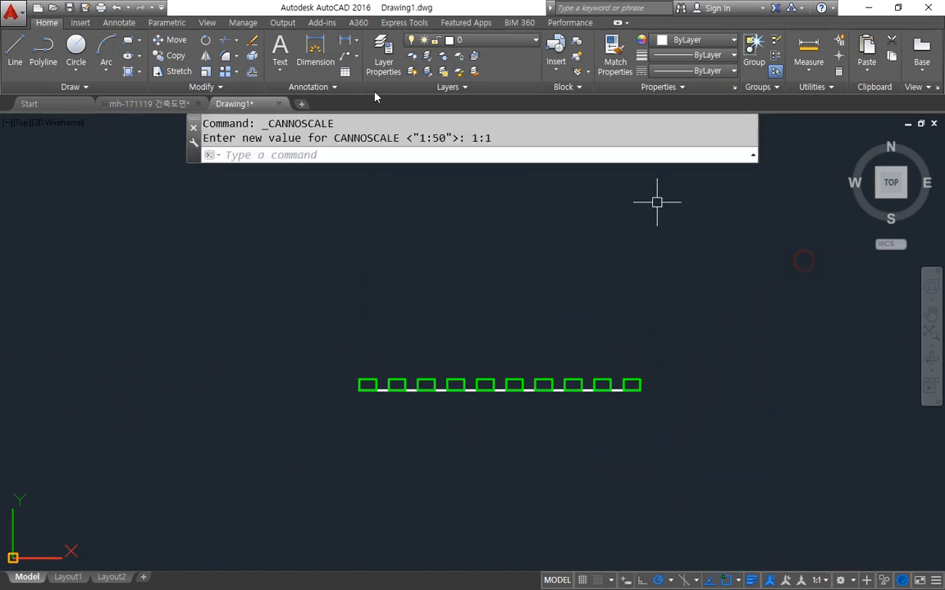
pyautogui.click(326, 46)
pyautogui.click(464, 346)
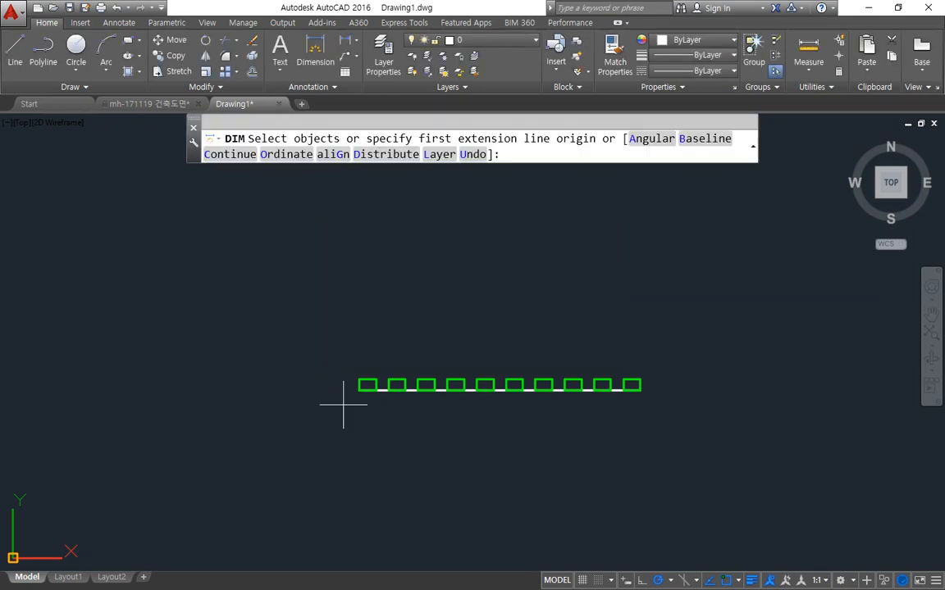
pyautogui.scroll(6, 347, 402)
pyautogui.click(389, 355)
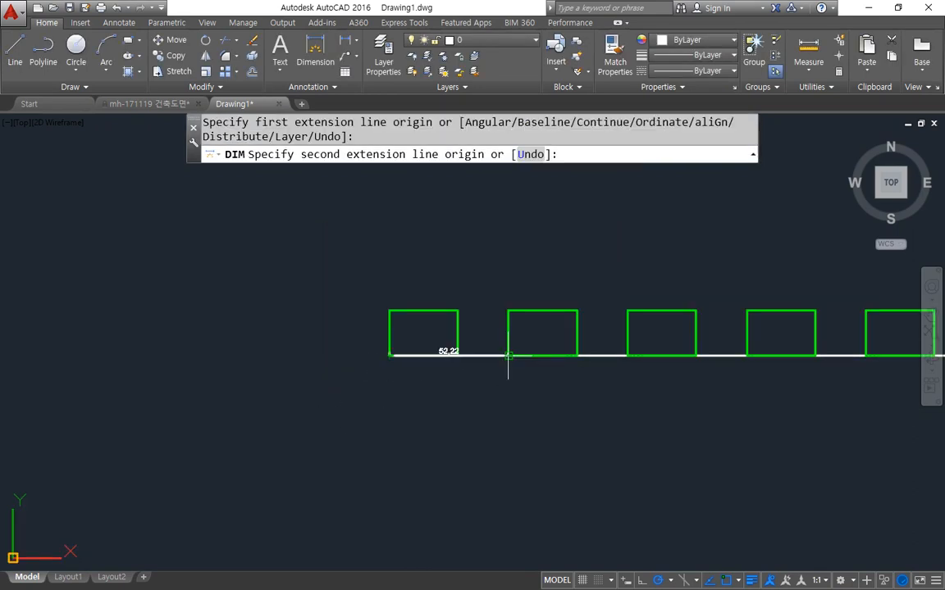
pyautogui.click(508, 355)
pyautogui.click(494, 402)
pyautogui.scroll(5, 481, 391)
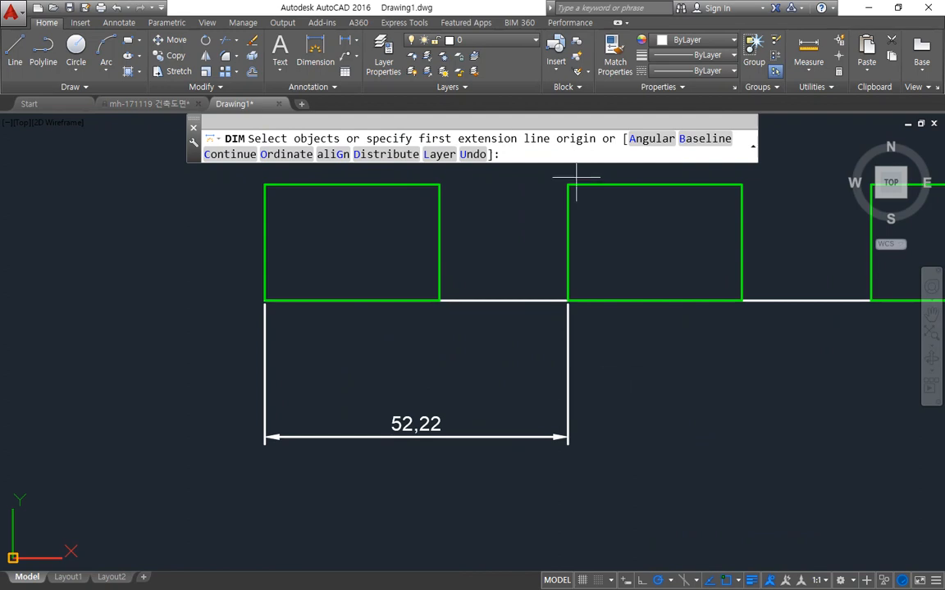
pyautogui.scroll(-2, 598, 252)
pyautogui.moveTo(648, 307); pyautogui.dragTo(320, 392, button='middle')
pyautogui.scroll(-1, 611, 353)
pyautogui.press('Escape')
pyautogui.moveTo(728, 358); pyautogui.dragTo(577, 364, button='middle')
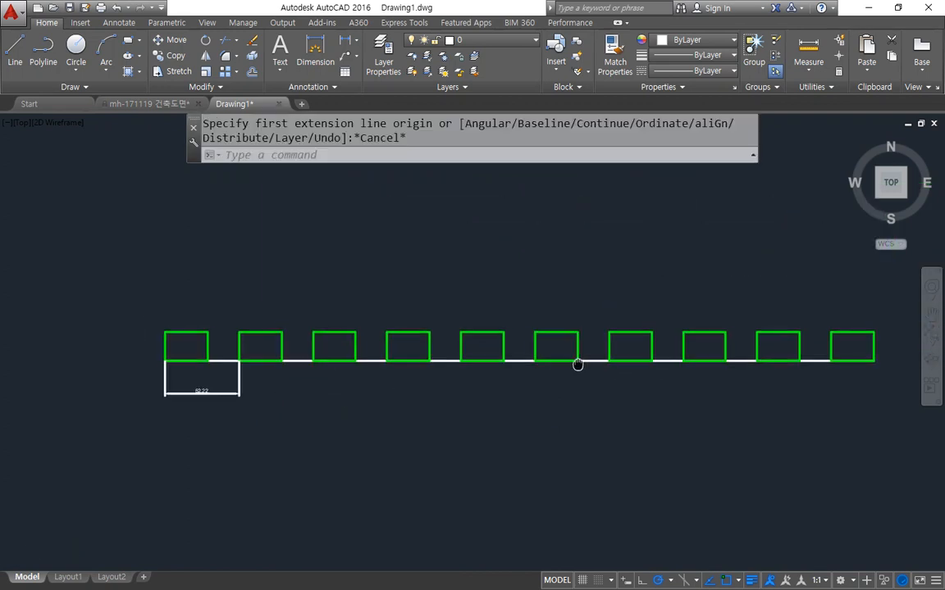
pyautogui.click(445, 362)
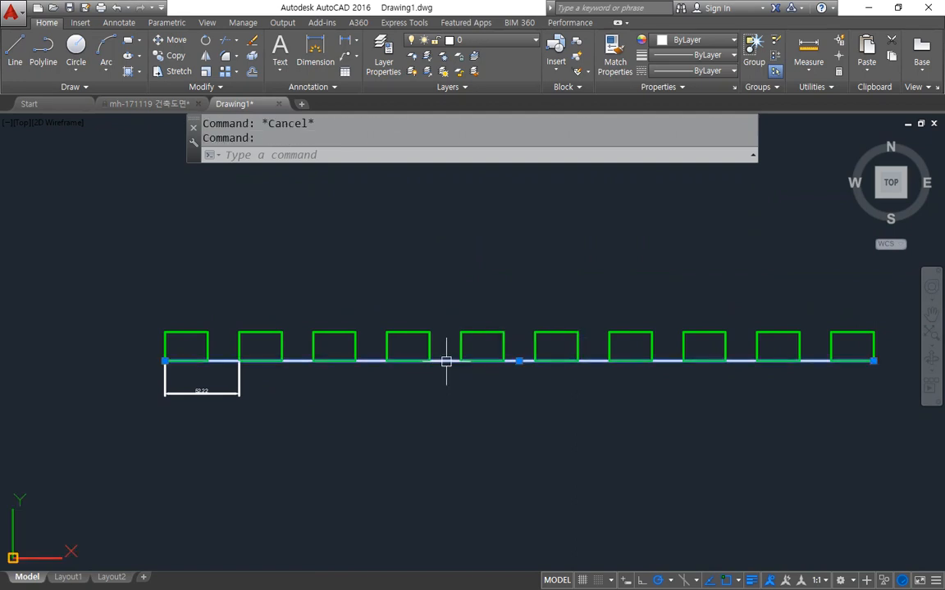
pyautogui.press('Escape')
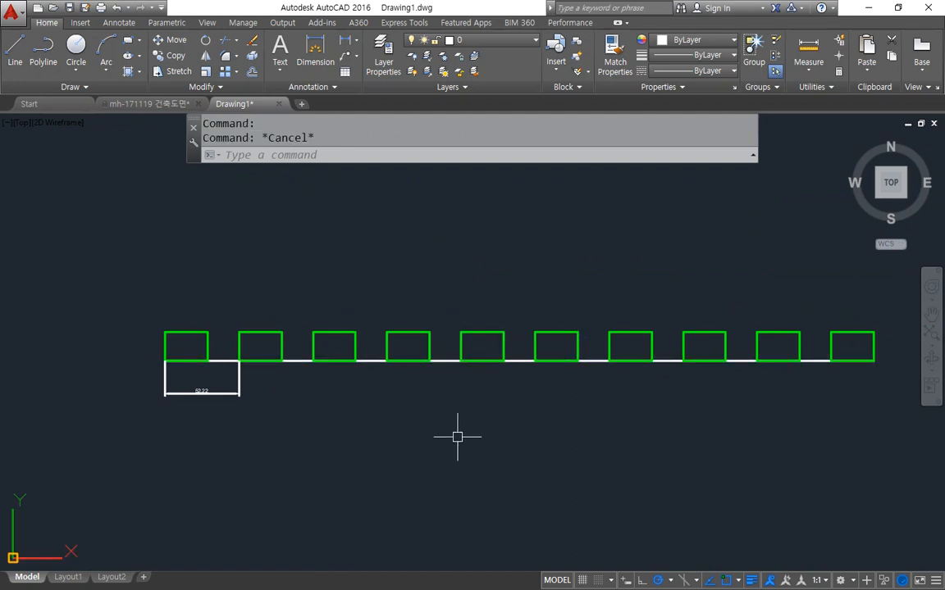
pyautogui.hotkey('alt', 'Tab')
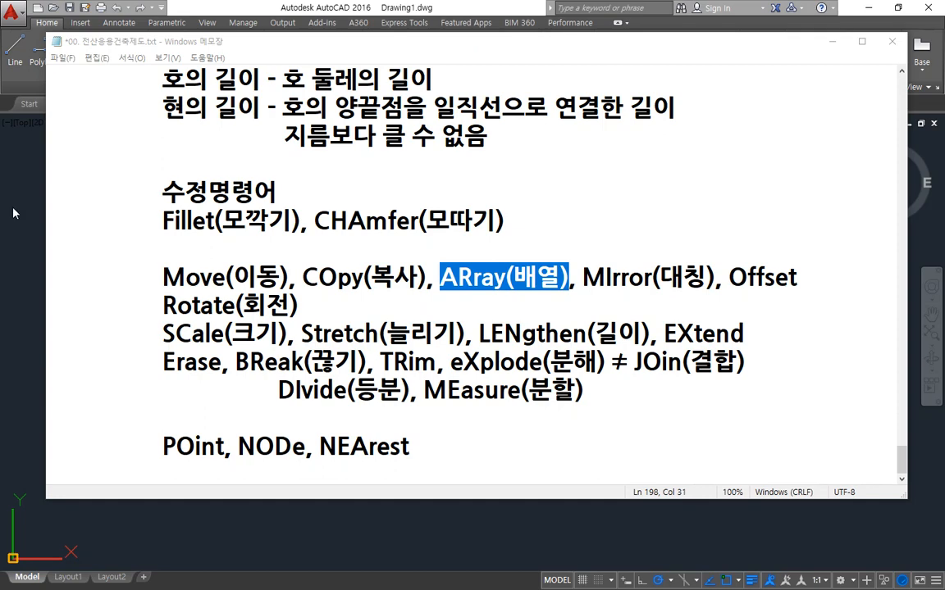
pyautogui.hotkey('alt', 'Tab')
pyautogui.write('rec')
pyautogui.press('Return')
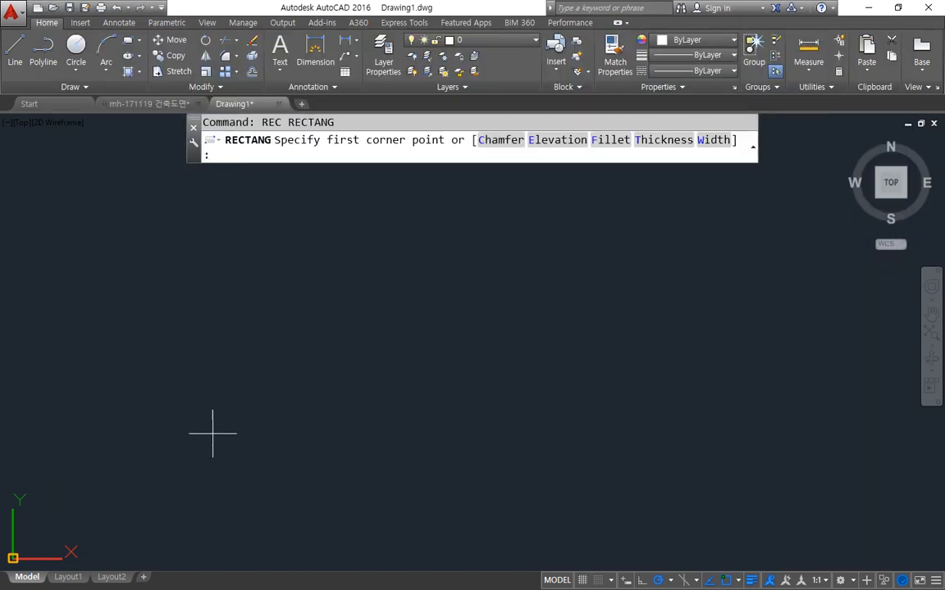
pyautogui.click(172, 458)
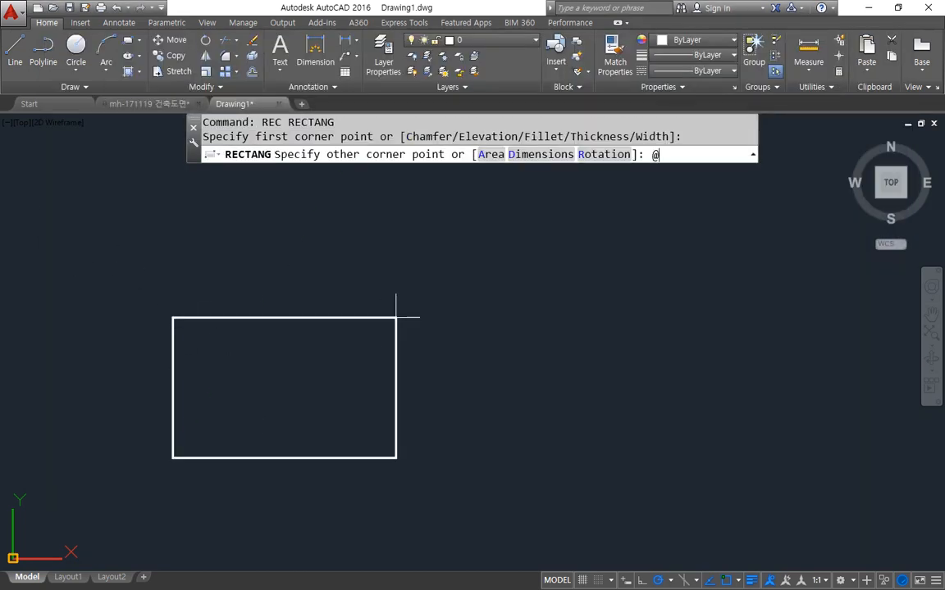
pyautogui.press('Return')
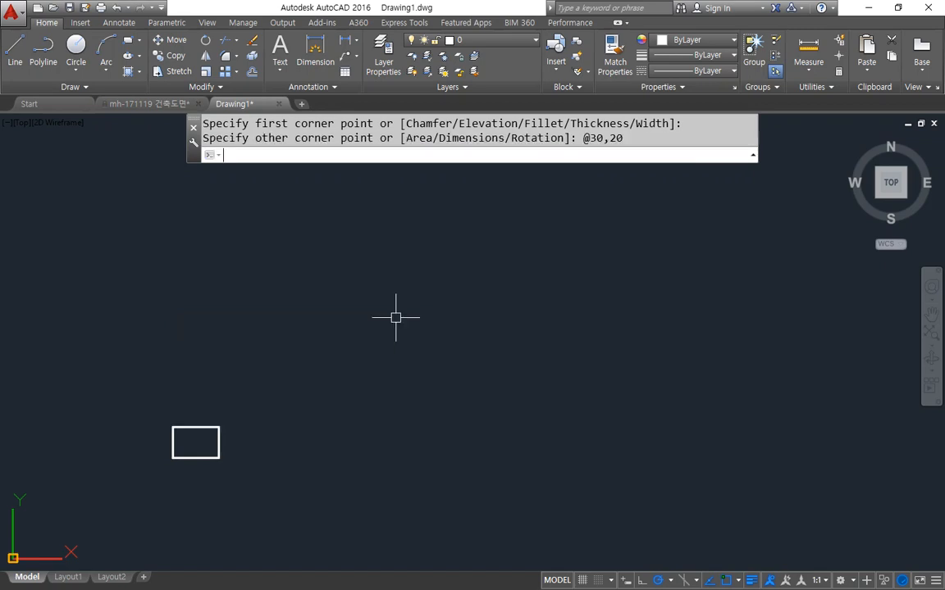
# - Start an array of the new 30 by 20 rectangle using the Rectangular array type
pyautogui.click(236, 72)
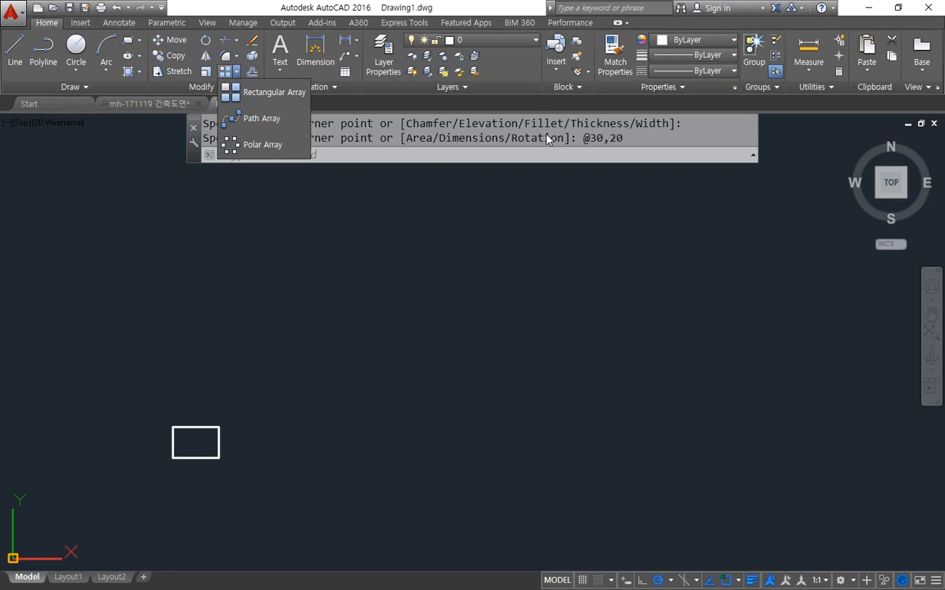
pyautogui.press('Escape')
pyautogui.write('ar')
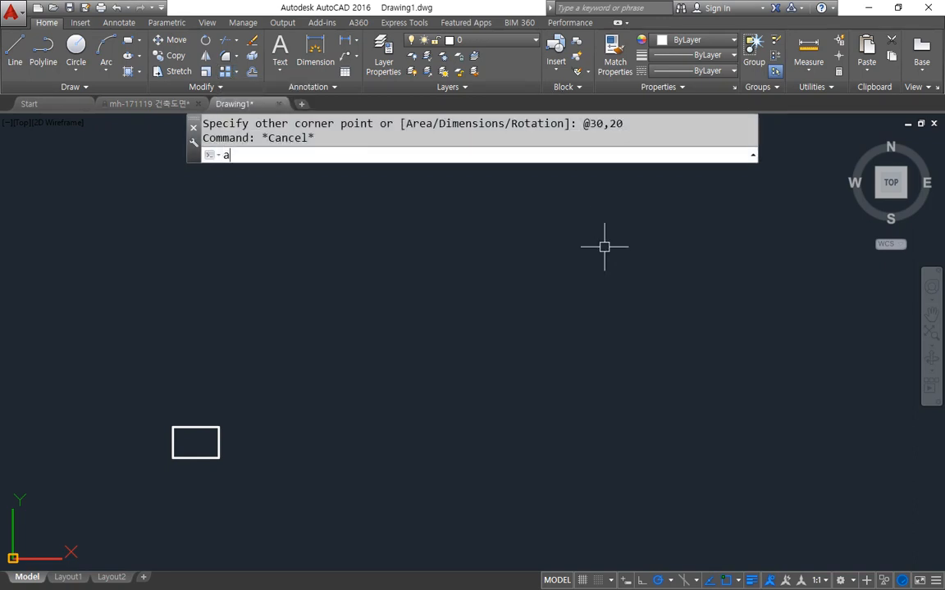
pyautogui.press('Return')
pyautogui.click(198, 429)
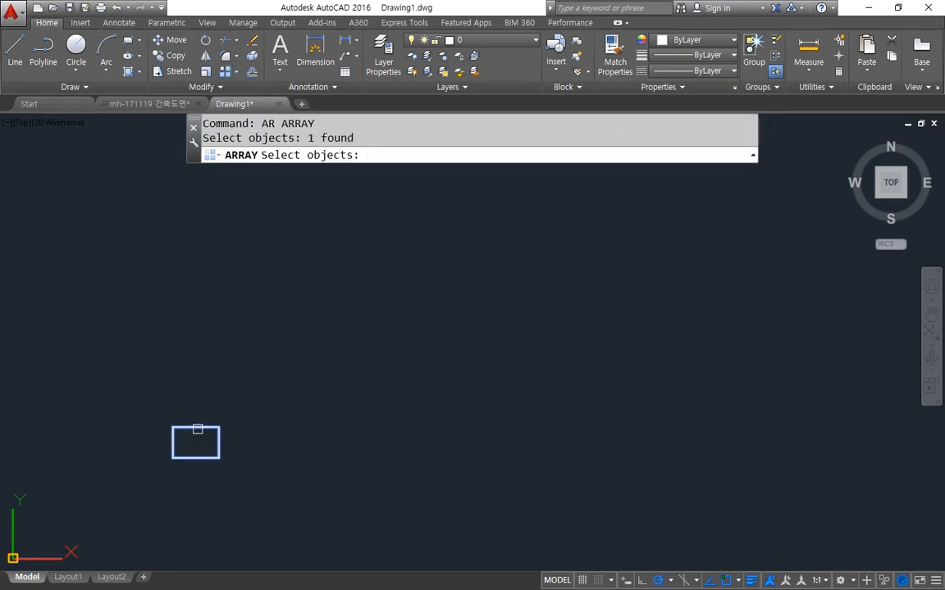
pyautogui.press('Return')
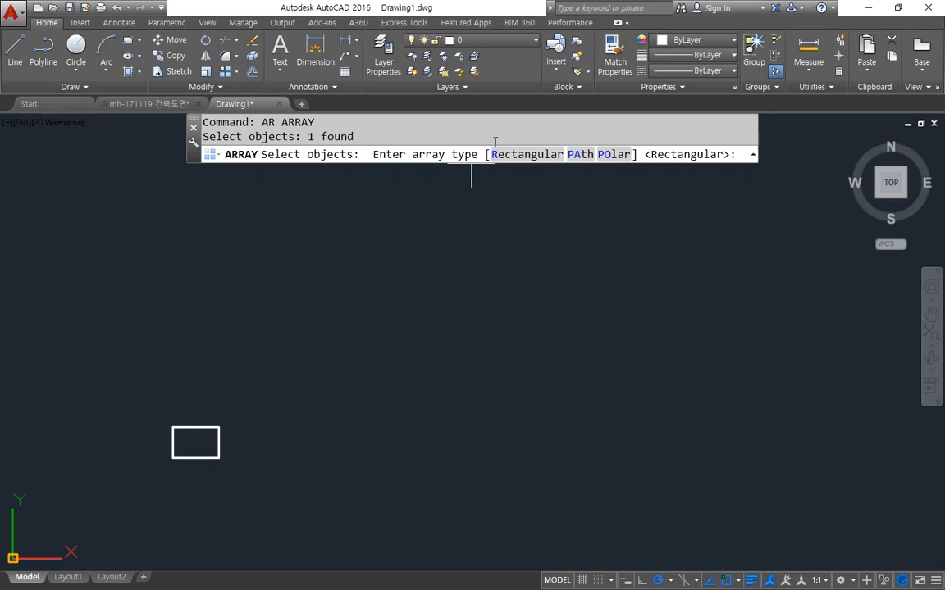
pyautogui.click(518, 156)
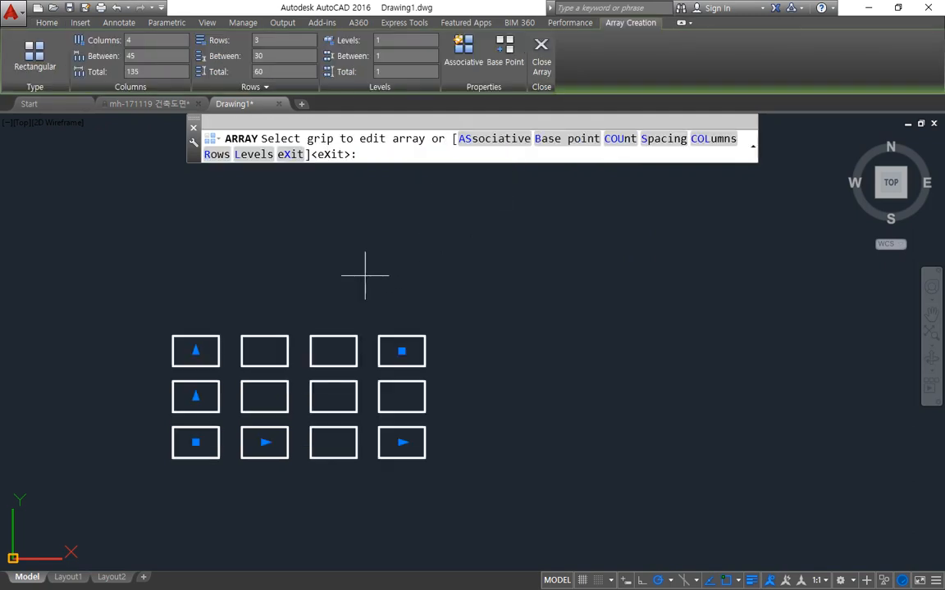
pyautogui.moveTo(215, 105)
pyautogui.mouseDown()
pyautogui.moveTo(123, 8)
pyautogui.moveTo(548, 73)
pyautogui.moveTo(191, 121)
pyautogui.mouseUp()
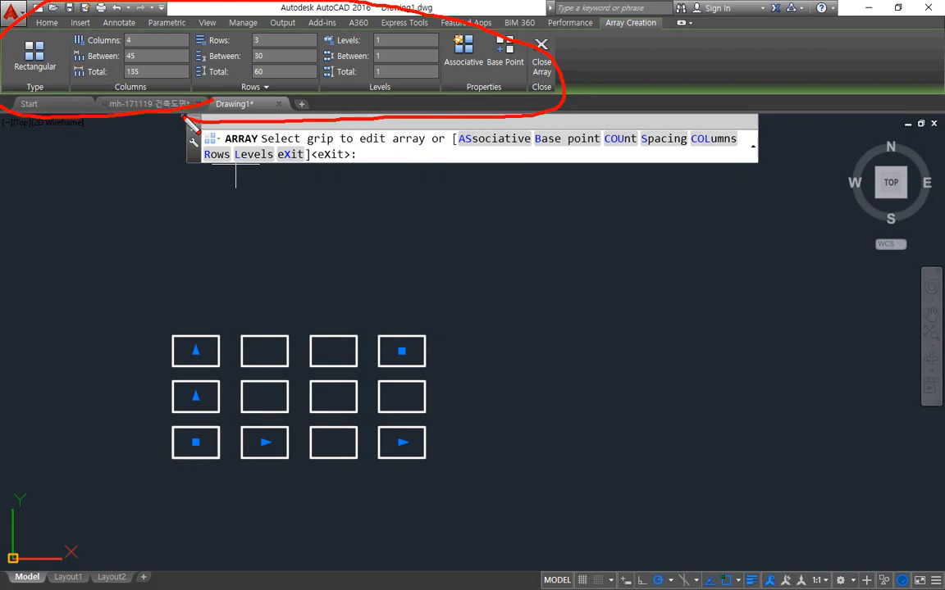
pyautogui.press('e')
pyautogui.moveTo(204, 263); pyautogui.dragTo(204, 560)
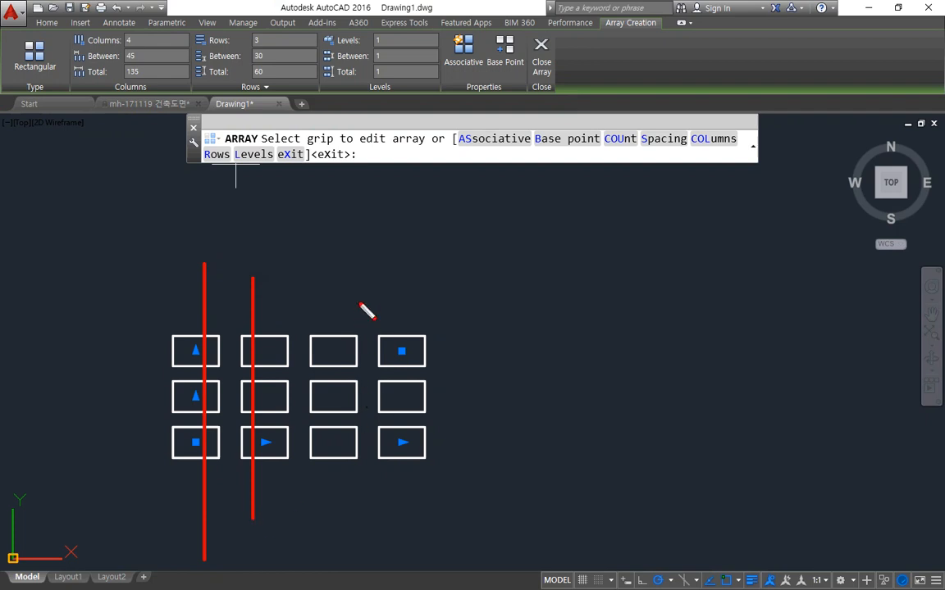
pyautogui.moveTo(328, 289); pyautogui.dragTo(328, 515)
pyautogui.moveTo(382, 296); pyautogui.dragTo(392, 527)
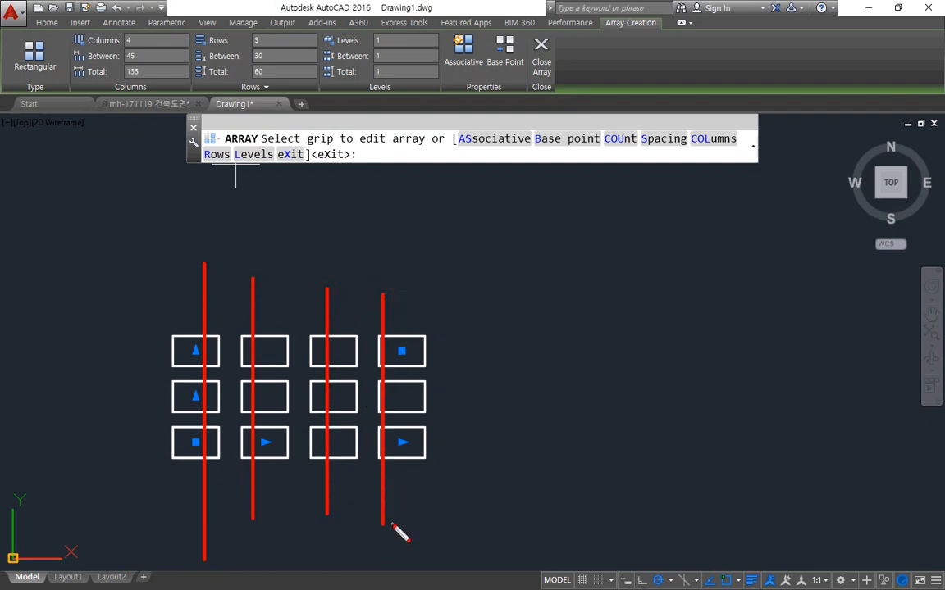
pyautogui.press('e')
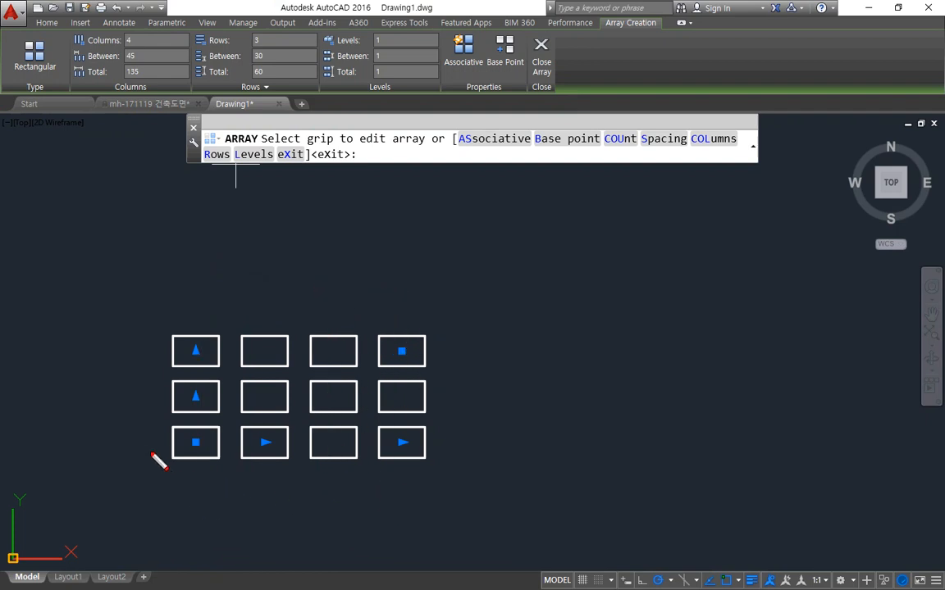
pyautogui.moveTo(141, 447); pyautogui.dragTo(461, 447)
pyautogui.moveTo(443, 399); pyautogui.dragTo(178, 398)
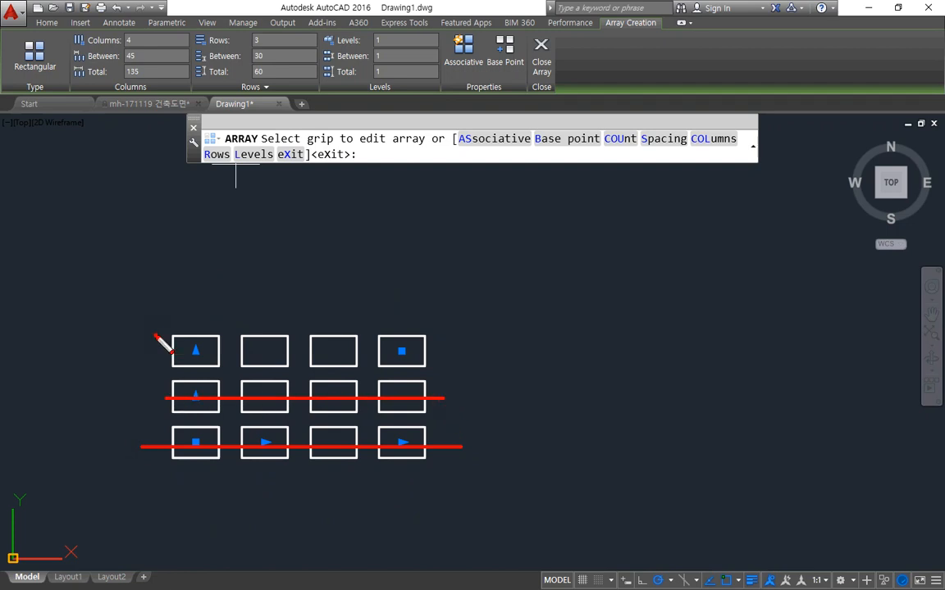
pyautogui.moveTo(156, 335); pyautogui.dragTo(476, 335)
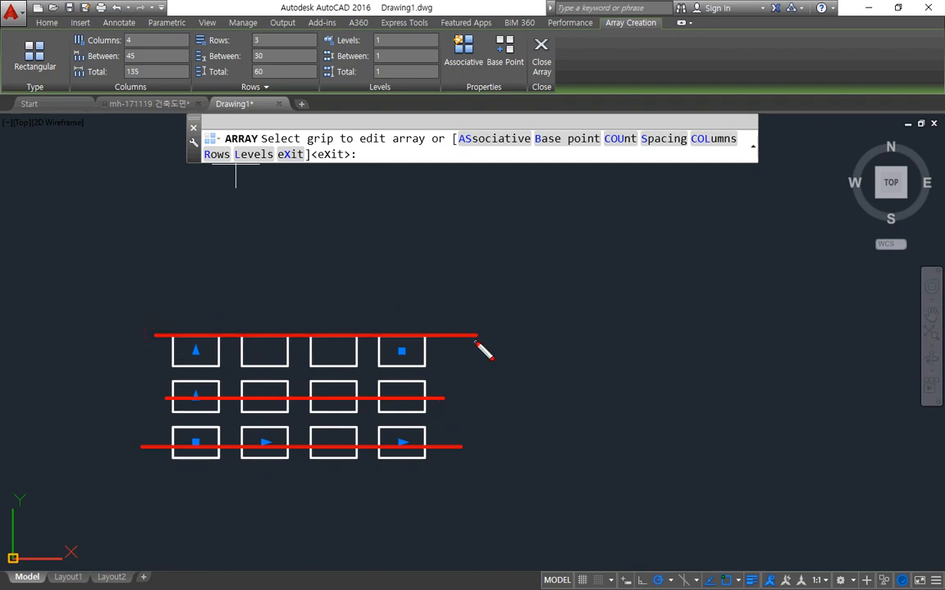
pyautogui.moveTo(63, 47); pyautogui.dragTo(442, 55)
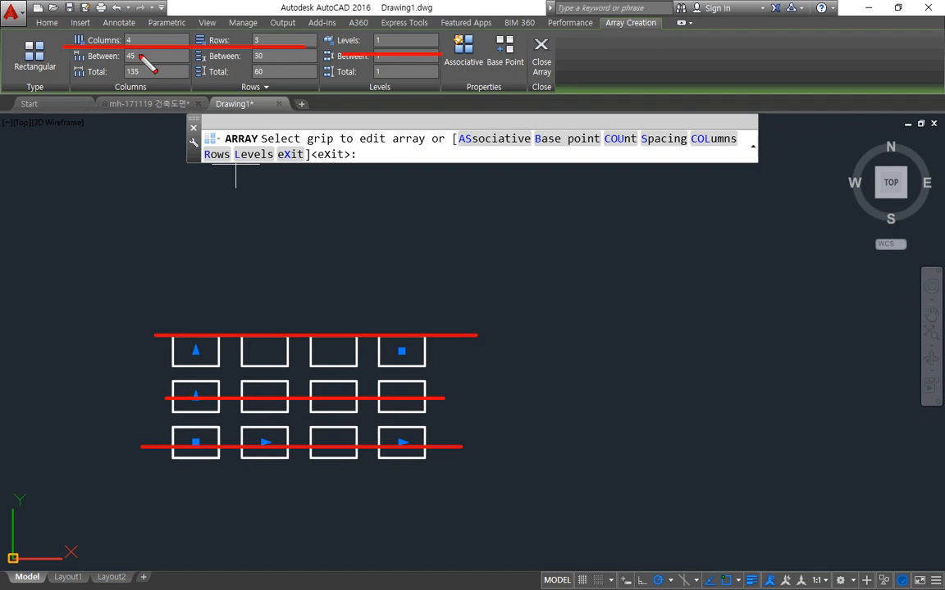
pyautogui.press('e')
pyautogui.moveTo(129, 47); pyautogui.dragTo(133, 38)
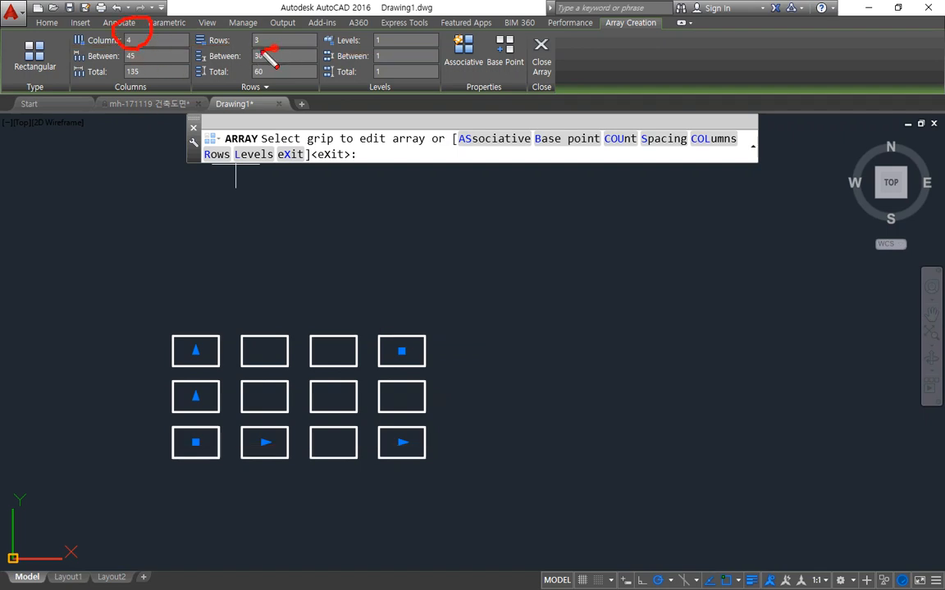
pyautogui.moveTo(274, 29)
pyautogui.mouseDown()
pyautogui.moveTo(291, 36)
pyautogui.moveTo(283, 55)
pyautogui.mouseUp()
pyautogui.moveTo(217, 435)
pyautogui.mouseDown()
pyautogui.moveTo(312, 485)
pyautogui.moveTo(399, 471)
pyautogui.mouseUp()
pyautogui.moveTo(437, 449); pyautogui.dragTo(432, 337)
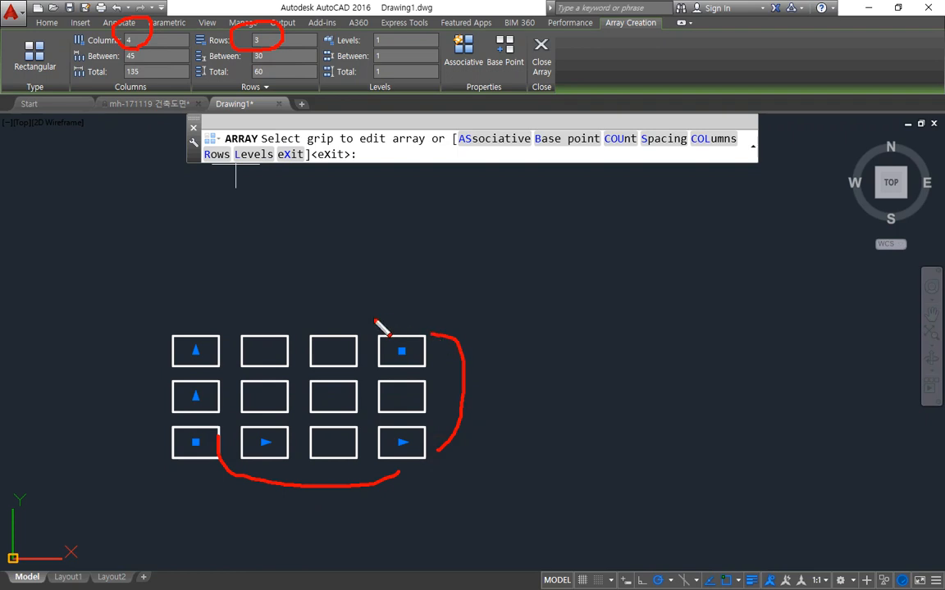
pyautogui.press('e')
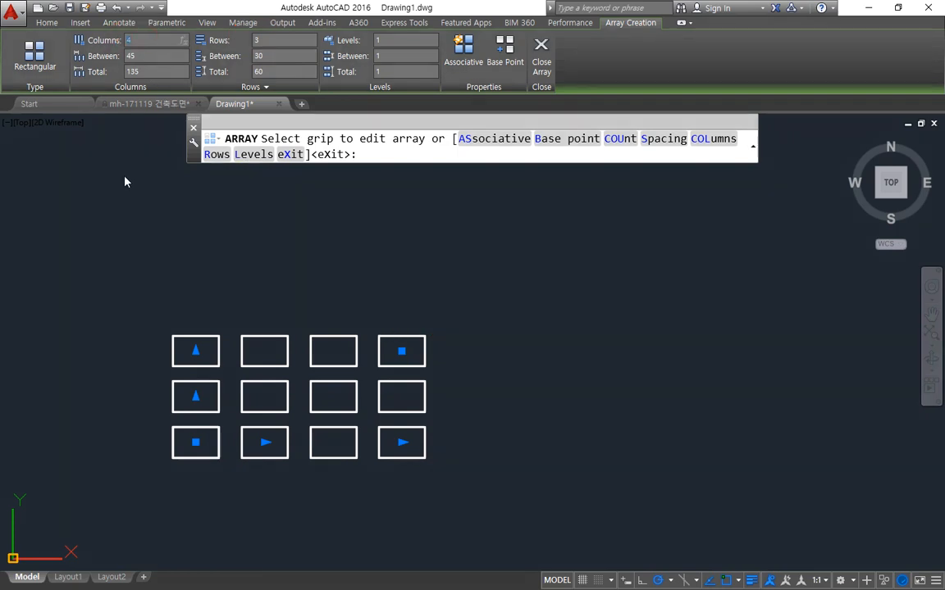
# - Try the rectangular array with 10 columns and 10 rows
pyautogui.write('10')
pyautogui.press('Return')
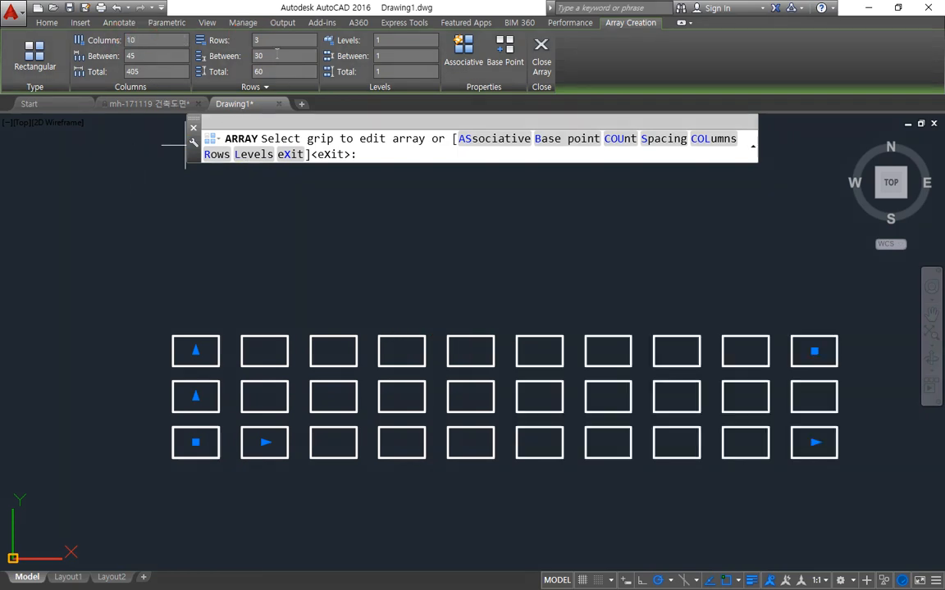
pyautogui.click(254, 40)
pyautogui.press('Return')
pyautogui.scroll(-2, 432, 264)
pyautogui.moveTo(433, 263)
pyautogui.mouseDown(button='middle')
pyautogui.moveTo(365, 425)
pyautogui.moveTo(356, 388)
pyautogui.mouseUp(button='middle')
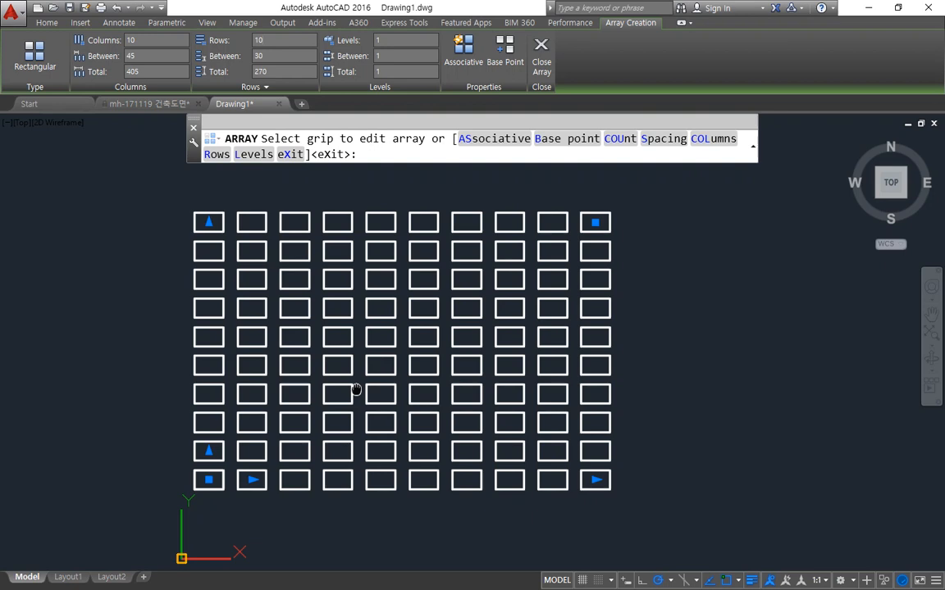
# - Return the rectangular array to 4 columns and 3 rows
pyautogui.moveTo(150, 41); pyautogui.dragTo(57, 43)
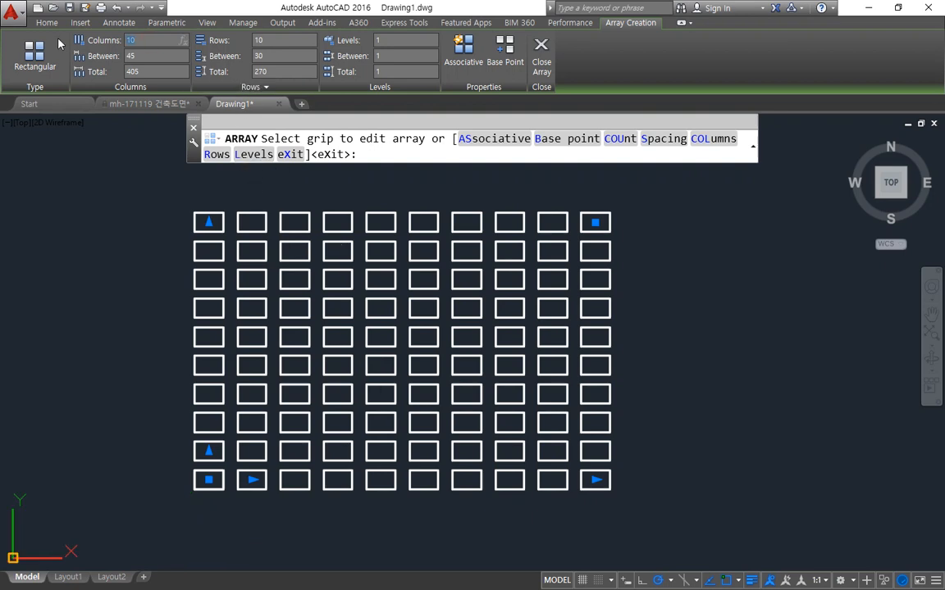
pyautogui.write('4')
pyautogui.press('Return')
pyautogui.write('3')
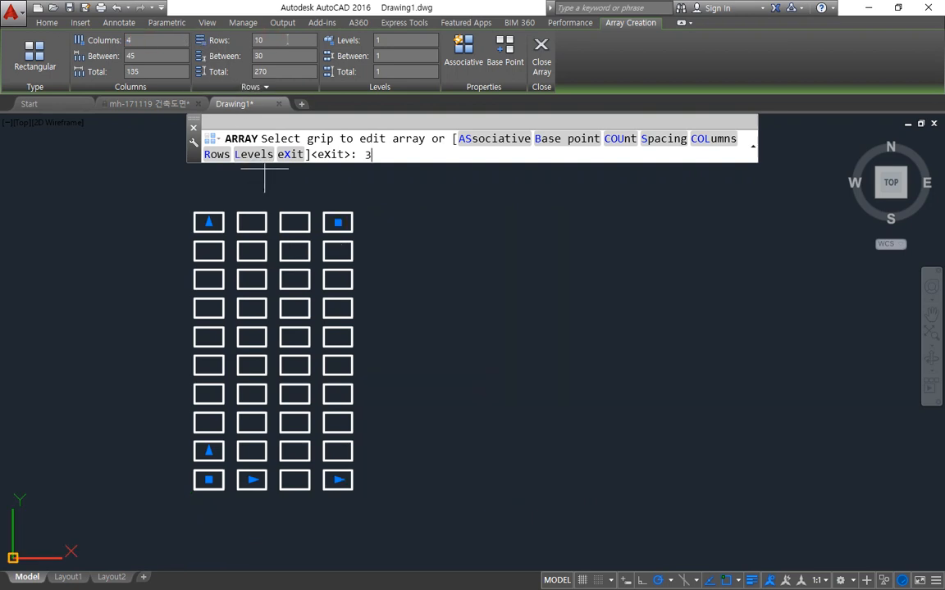
pyautogui.moveTo(267, 40); pyautogui.dragTo(226, 40)
pyautogui.write('3')
pyautogui.press('BackSpace')
pyautogui.click(149, 53)
pyautogui.click(154, 41)
pyautogui.click(268, 38)
pyautogui.write('10')
pyautogui.press('Return')
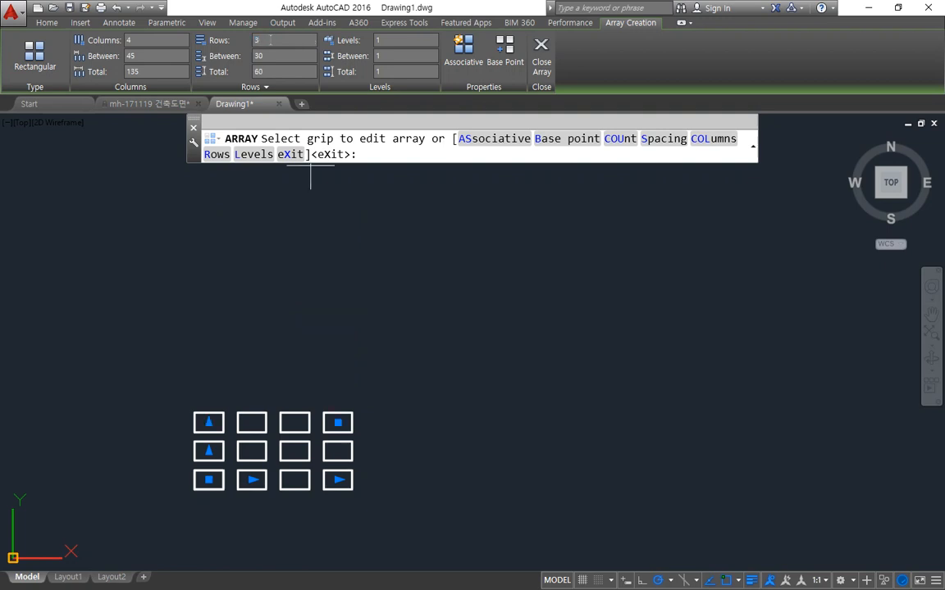
# - Set the spacing between the rectangular array's columns to 50
pyautogui.scroll(4, 274, 396)
pyautogui.moveTo(254, 488); pyautogui.dragTo(312, 337, button='middle')
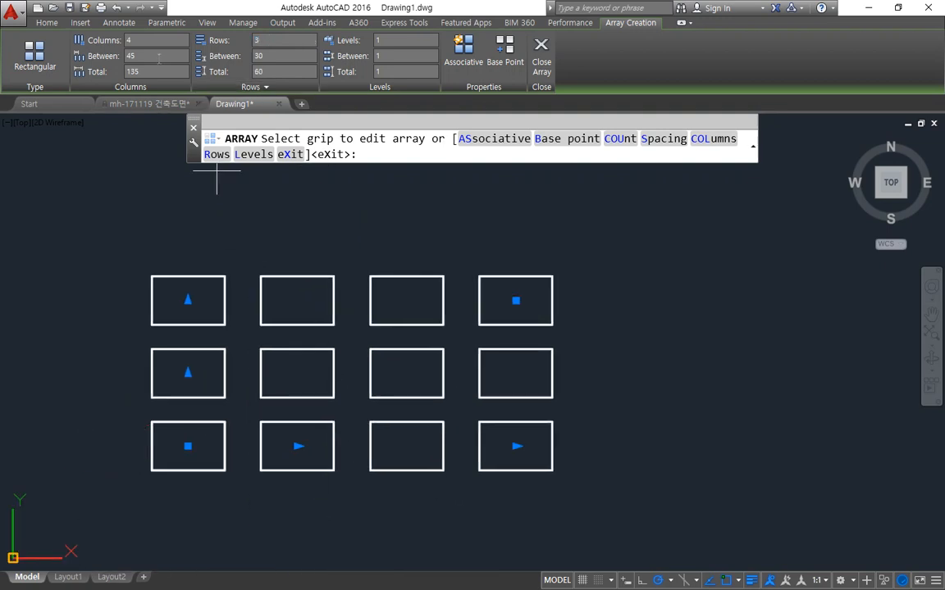
pyautogui.click(146, 55)
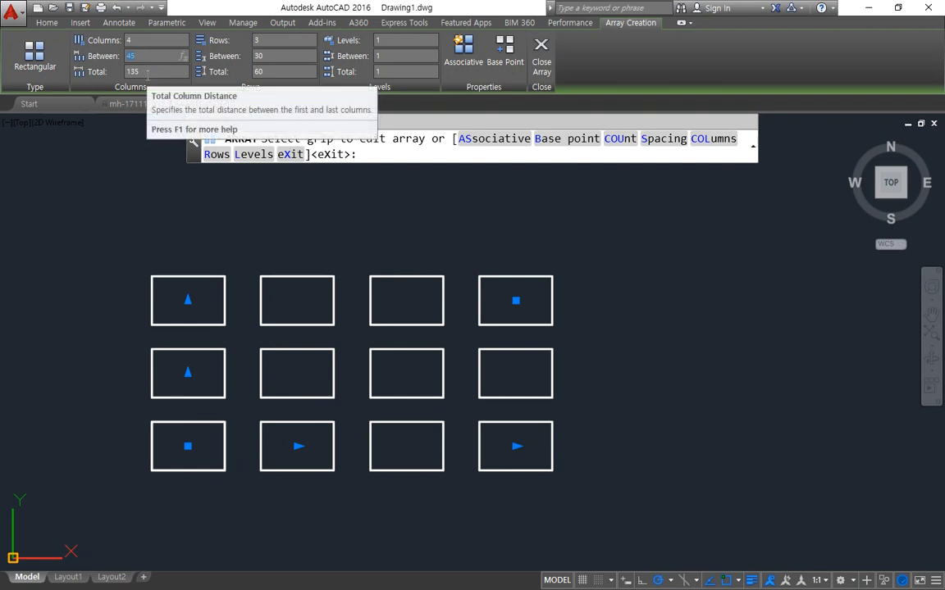
pyautogui.moveTo(153, 472); pyautogui.dragTo(154, 250)
pyautogui.moveTo(263, 469); pyautogui.dragTo(263, 245)
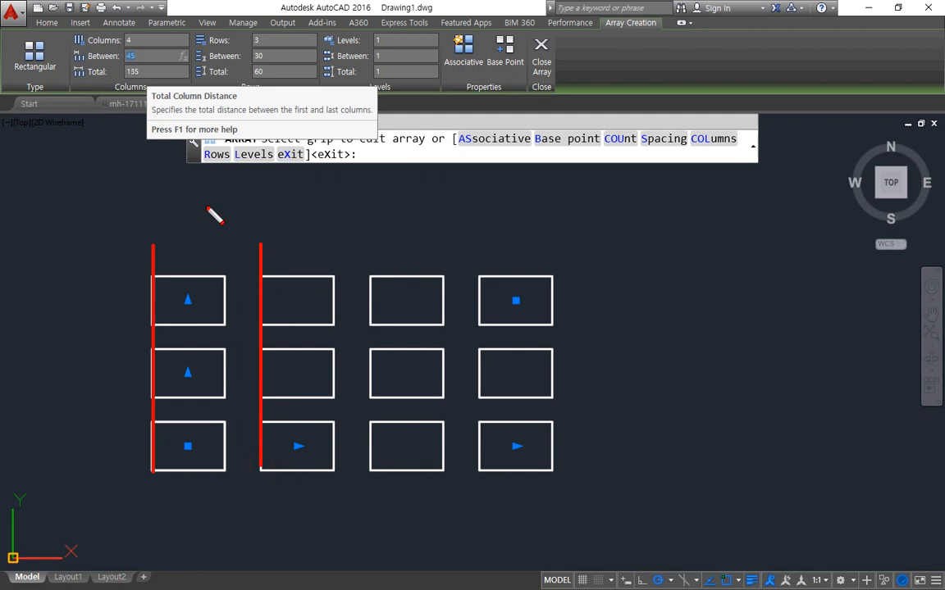
pyautogui.press('Escape')
pyautogui.write('50')
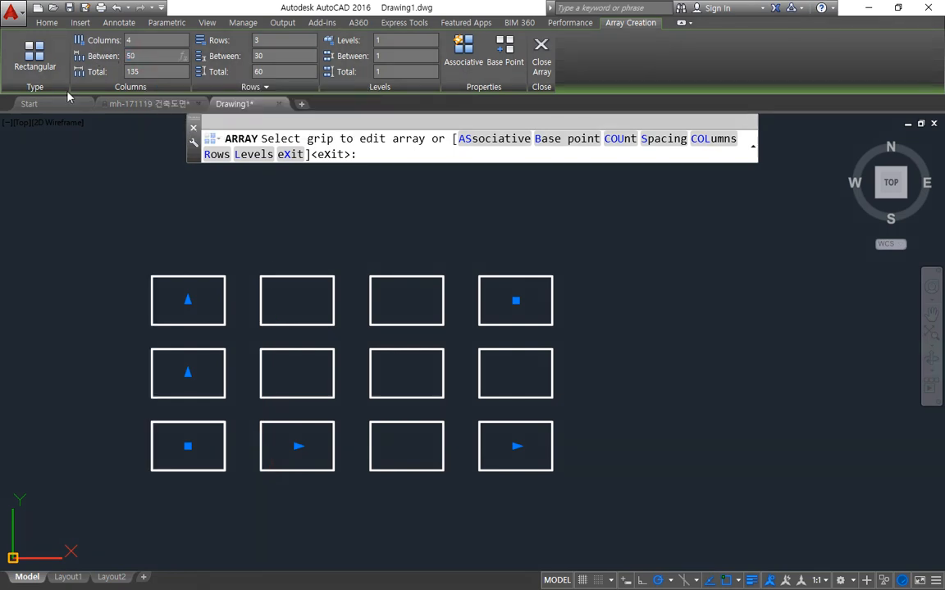
pyautogui.press('Return')
# - Set the spacing between the rectangular array's rows to 50
pyautogui.click(269, 55)
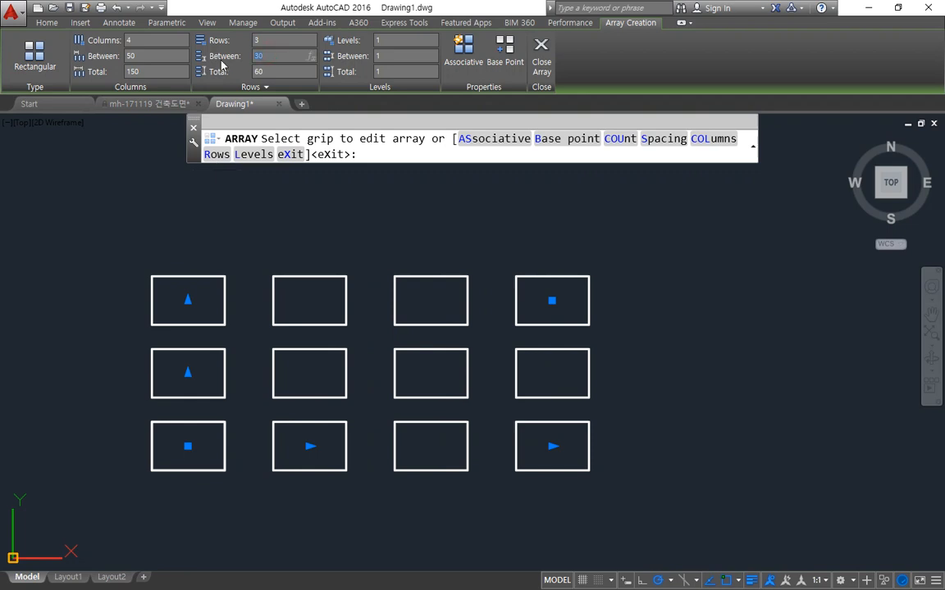
pyautogui.write('50')
pyautogui.press('Return')
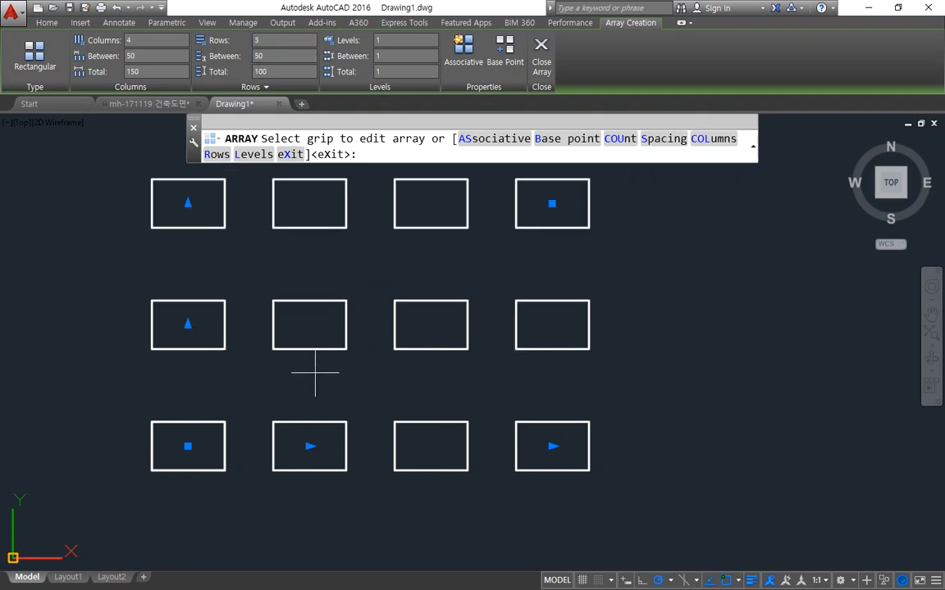
pyautogui.moveTo(246, 385); pyautogui.dragTo(243, 437, button='middle')
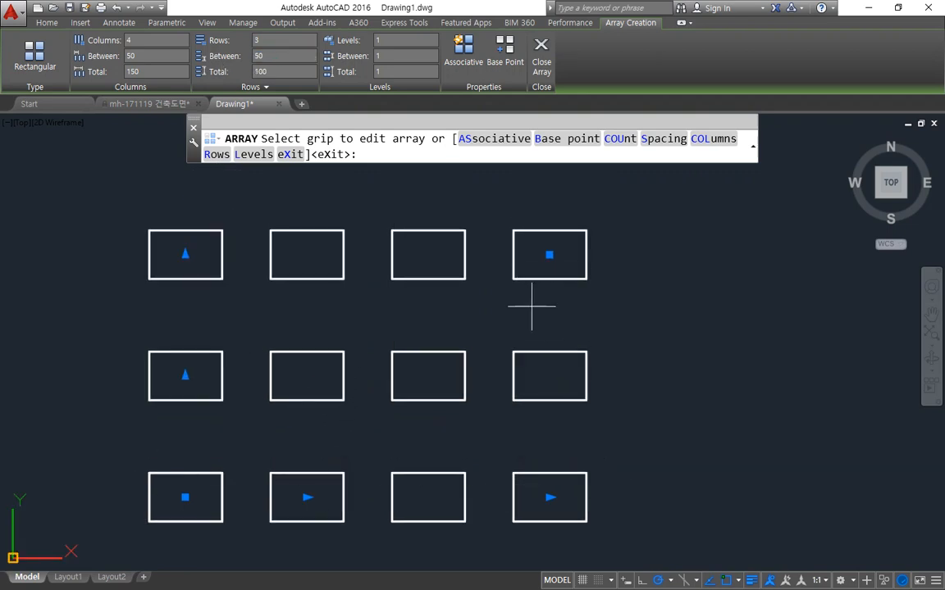
# - Try the rectangular array with only 1 column
pyautogui.click(132, 39)
pyautogui.write('1')
pyautogui.press('Return')
pyautogui.scroll(-2, 208, 361)
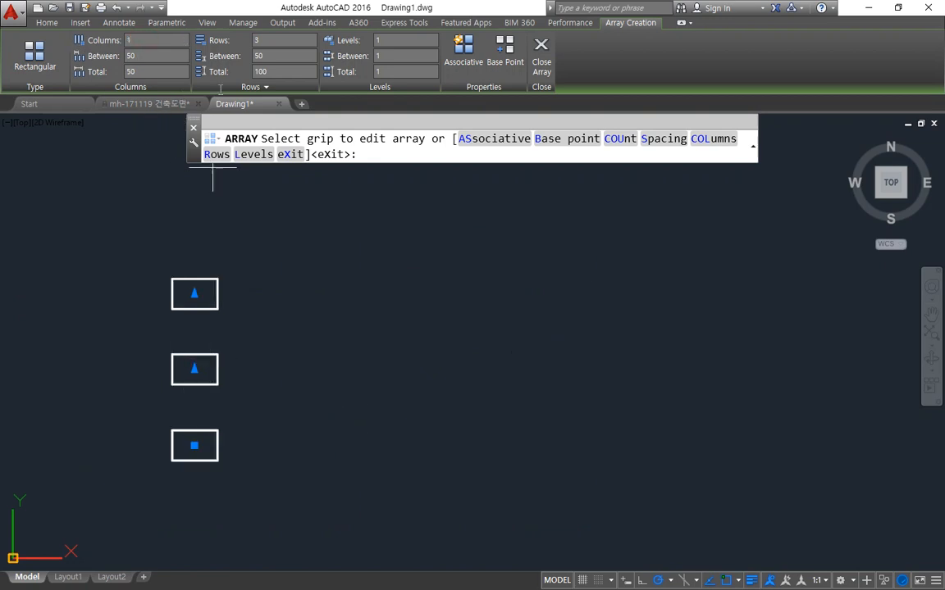
# - Try the rectangular array with 5 columns and 1 row
pyautogui.click(123, 39)
pyautogui.write('5')
pyautogui.click(280, 40)
pyautogui.write('1')
pyautogui.press('Return')
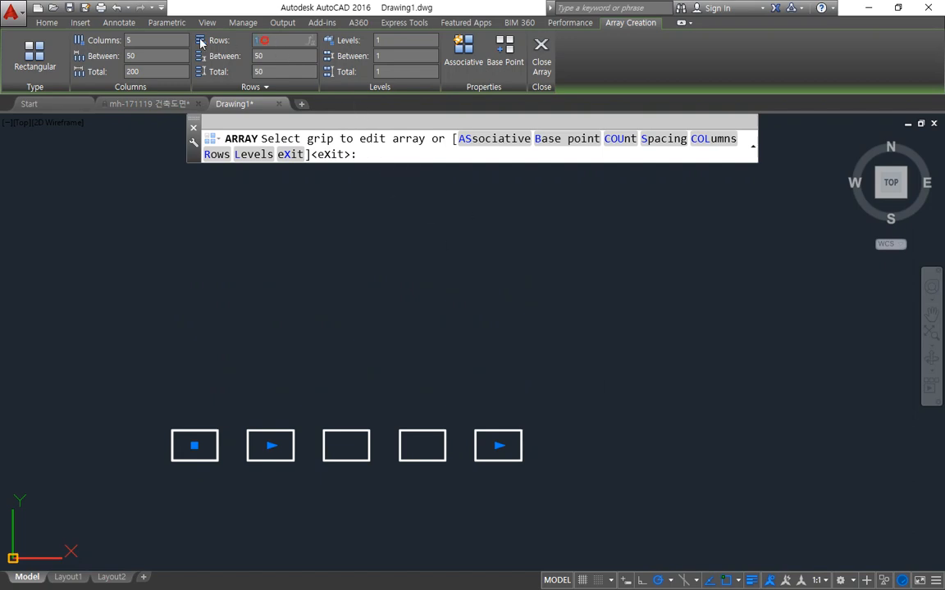
# - Finish the array with 3 rows and erase every copy except the original bottom-left rectangle
pyautogui.press('Return')
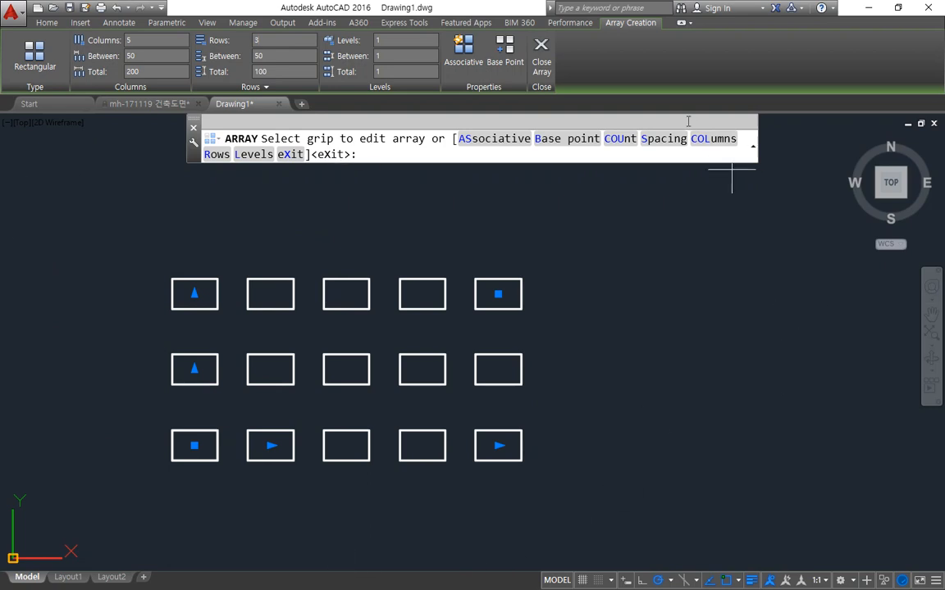
pyautogui.press('Return')
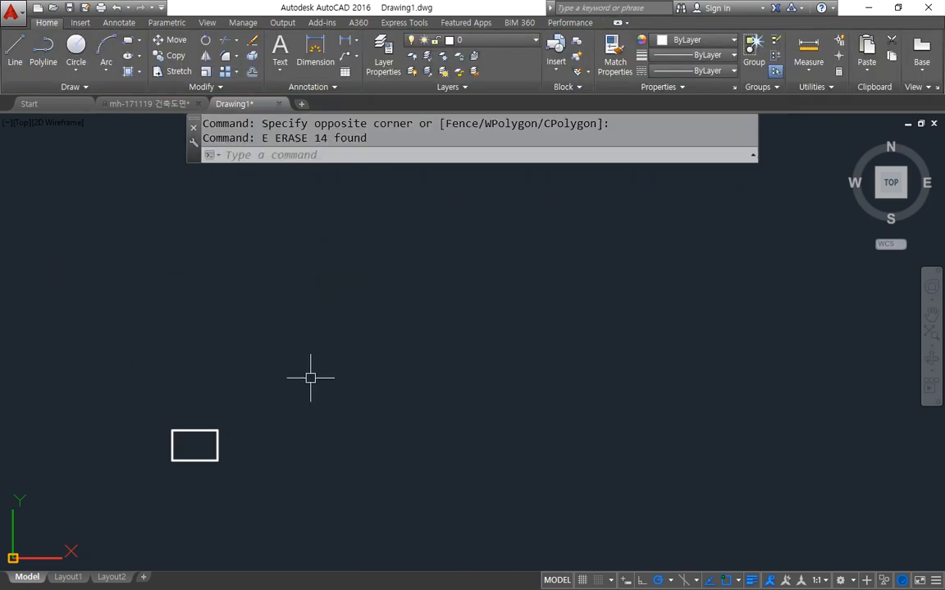
# - Start a new array of the remaining rectangle using the Rectangular array type
pyautogui.write('ar')
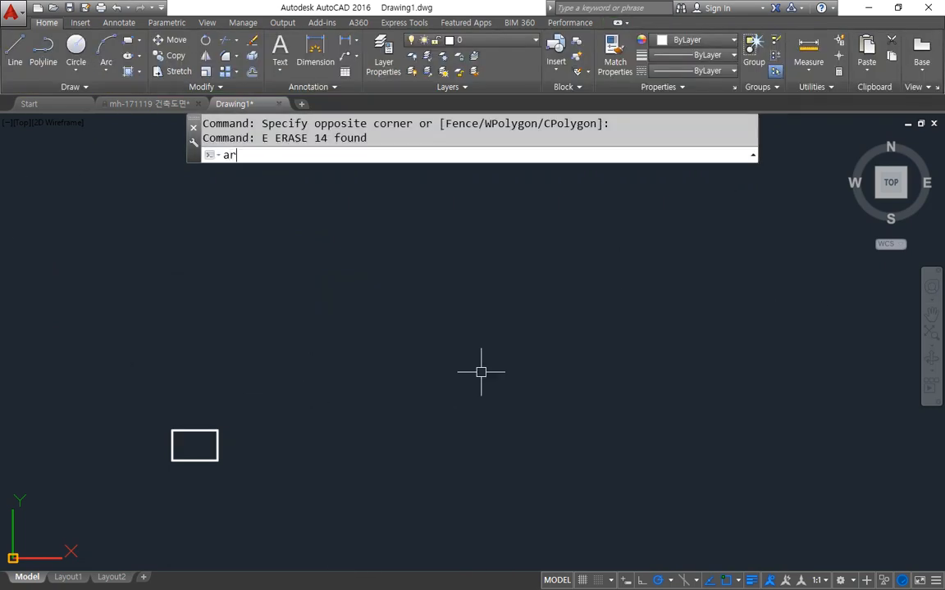
pyautogui.press('Return')
pyautogui.click(256, 396)
pyautogui.click(114, 529)
pyautogui.press('Return')
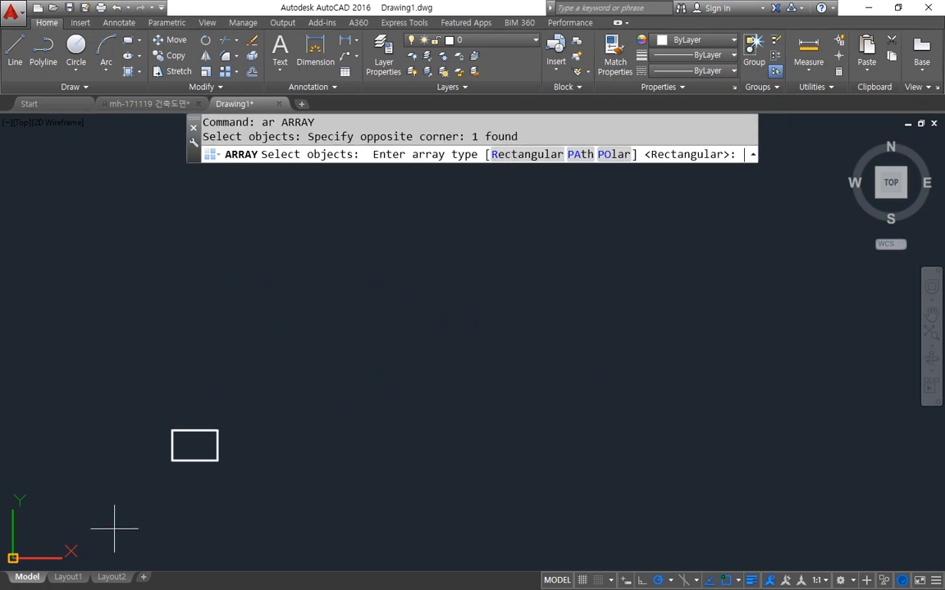
pyautogui.click(529, 158)
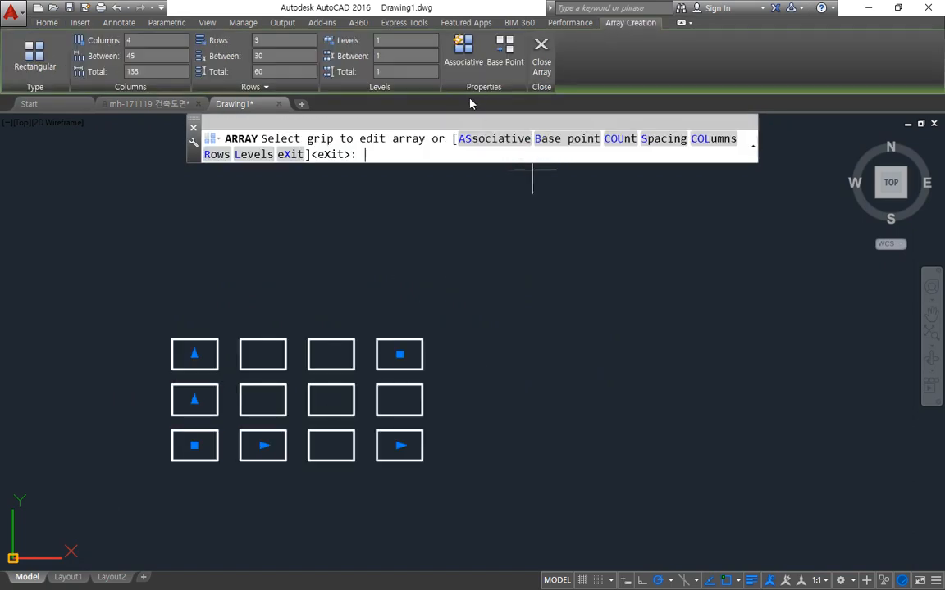
# - Make the rectangular array associative and finish it with 4 columns and 3 rows
pyautogui.moveTo(481, 88)
pyautogui.mouseDown()
pyautogui.moveTo(447, 85)
pyautogui.moveTo(483, 28)
pyautogui.moveTo(497, 79)
pyautogui.mouseUp()
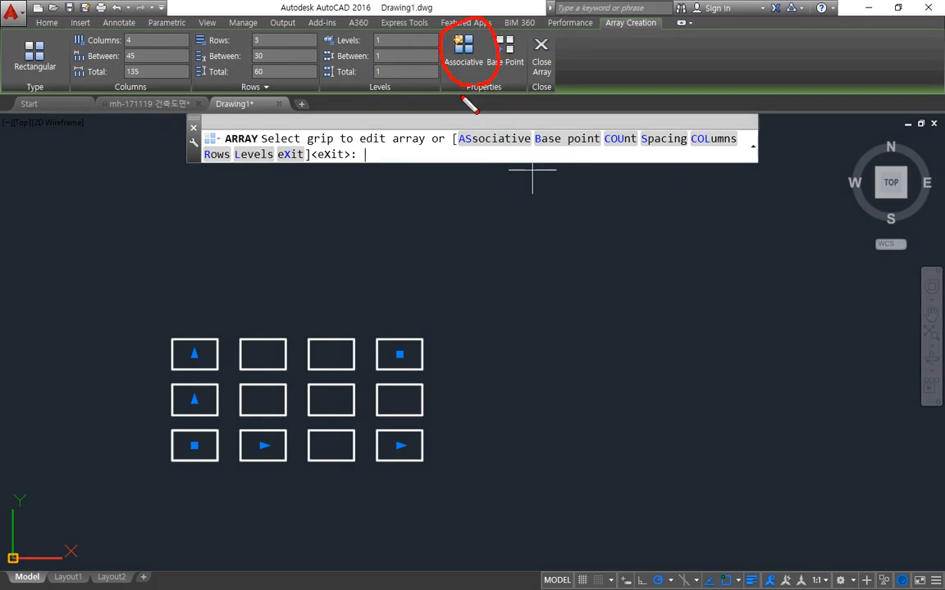
pyautogui.press('e')
pyautogui.moveTo(481, 73); pyautogui.dragTo(445, 79)
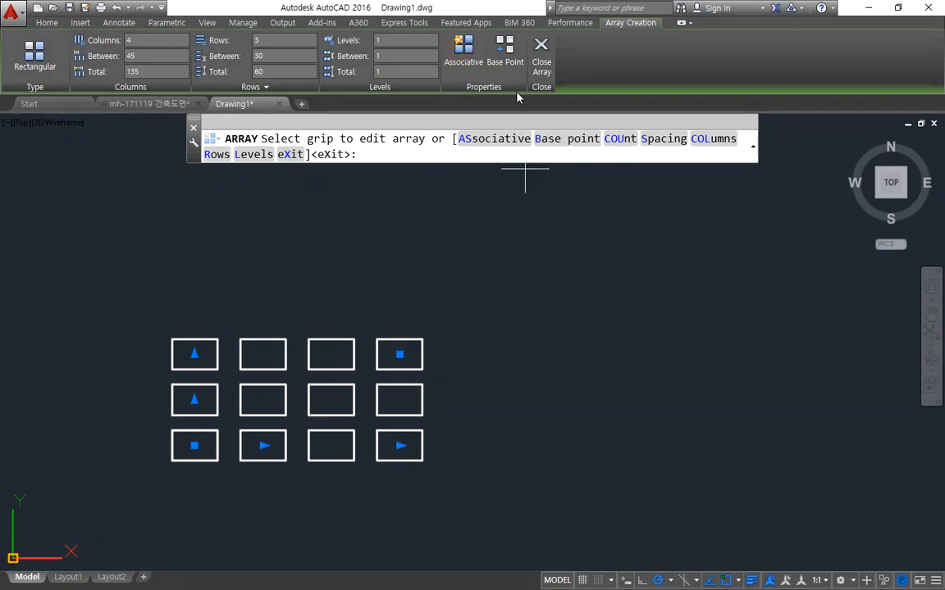
pyautogui.click(462, 54)
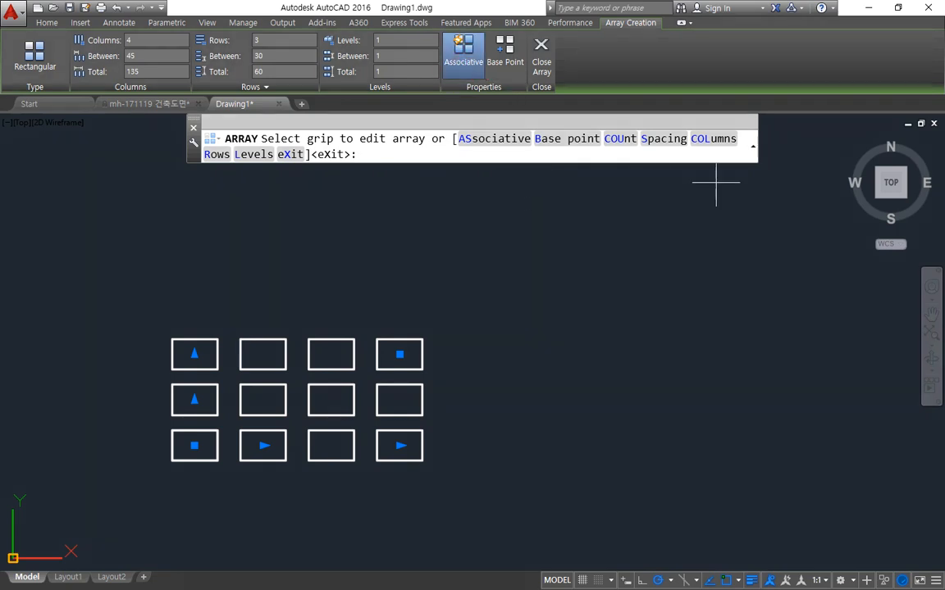
pyautogui.press('Return')
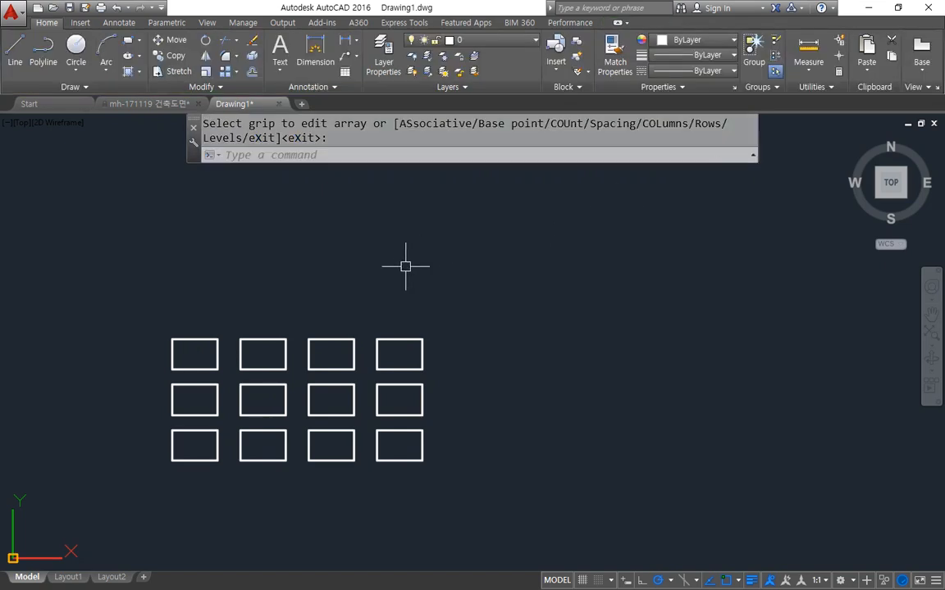
# - Edit the finished associative array to have 10 rows and close the array editing
pyautogui.click(322, 337)
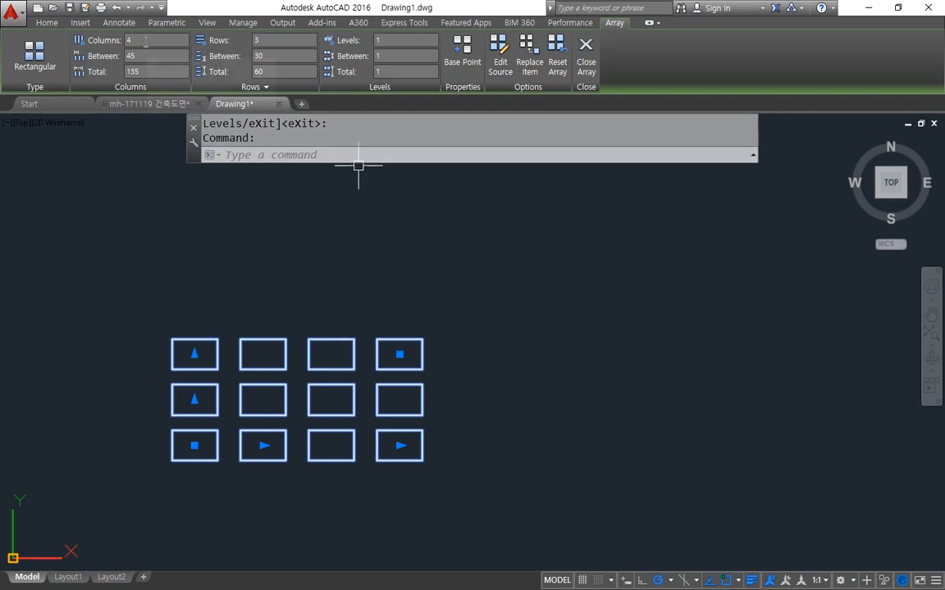
pyautogui.click(168, 40)
pyautogui.click(260, 40)
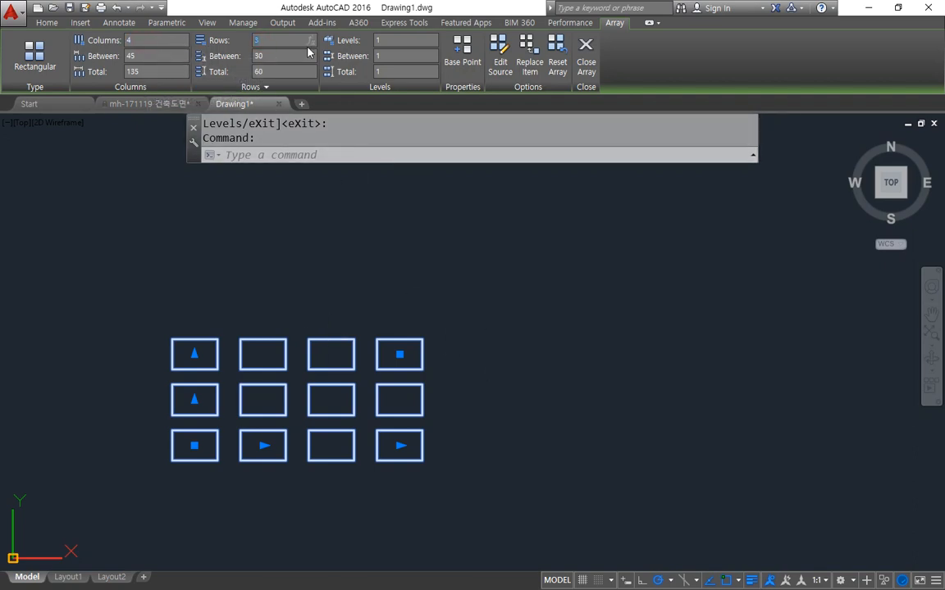
pyautogui.write('10')
pyautogui.press('Return')
pyautogui.scroll(-2, 310, 294)
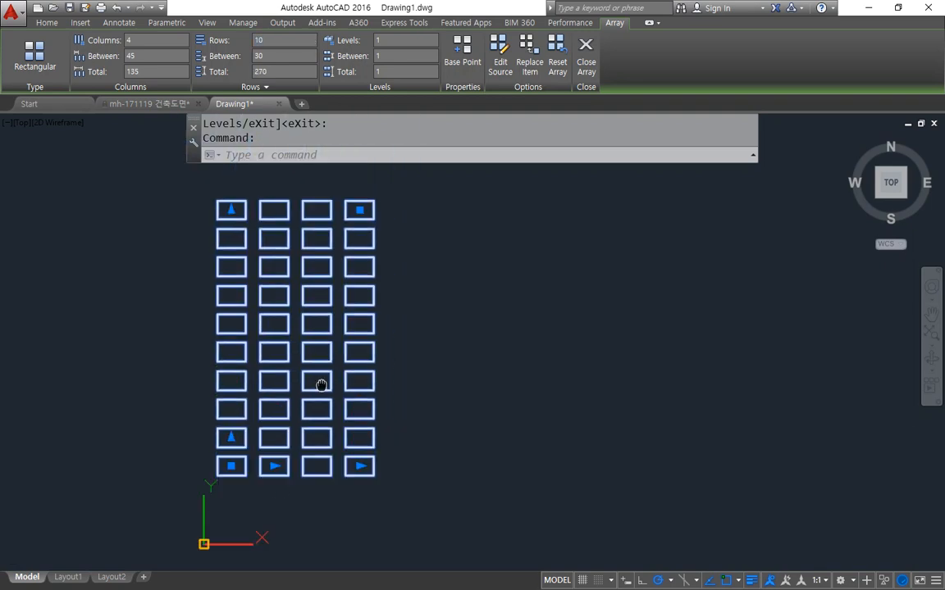
pyautogui.click(586, 56)
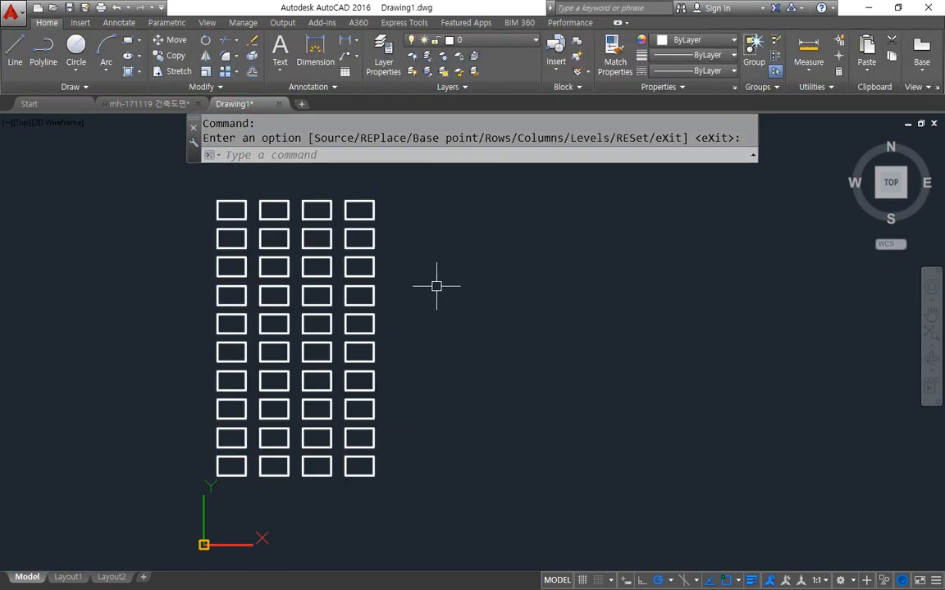
# - Open the array's source for editing, picking the bottom-left rectangle as the item
pyautogui.click(370, 267)
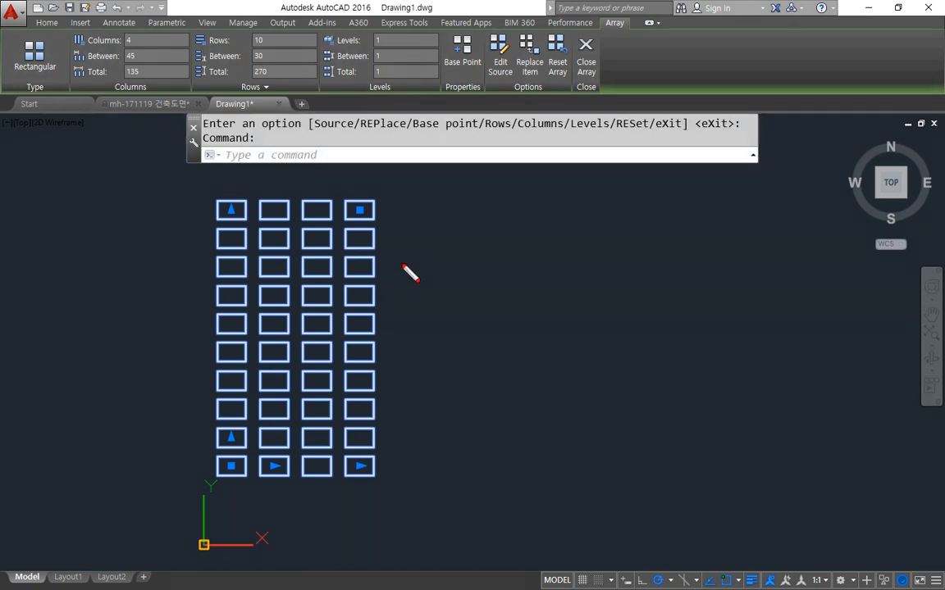
pyautogui.moveTo(371, 322)
pyautogui.mouseDown()
pyautogui.moveTo(379, 293)
pyautogui.moveTo(375, 323)
pyautogui.mouseUp()
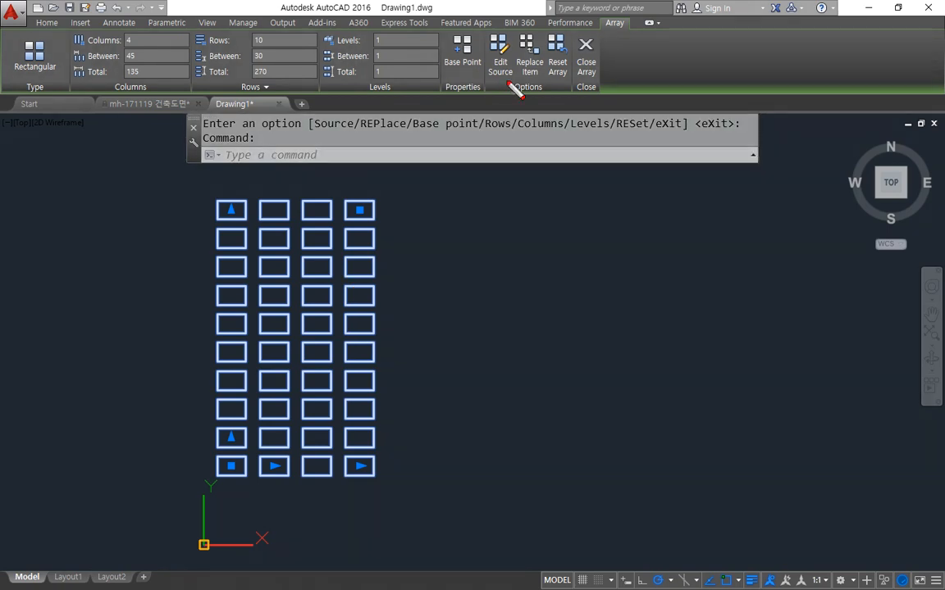
pyautogui.moveTo(508, 35)
pyautogui.mouseDown()
pyautogui.moveTo(489, 41)
pyautogui.moveTo(500, 98)
pyautogui.mouseUp()
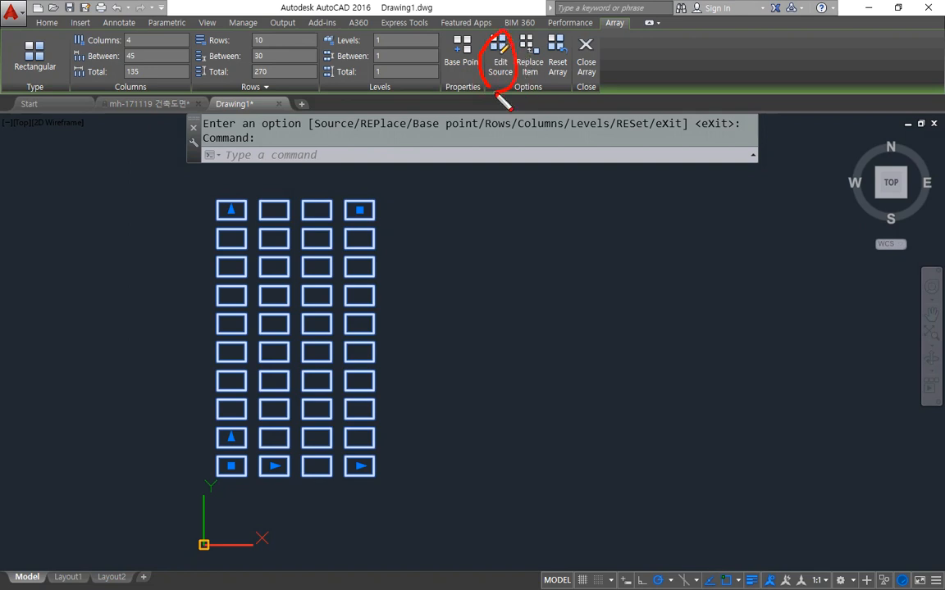
pyautogui.scroll(5, 213, 425)
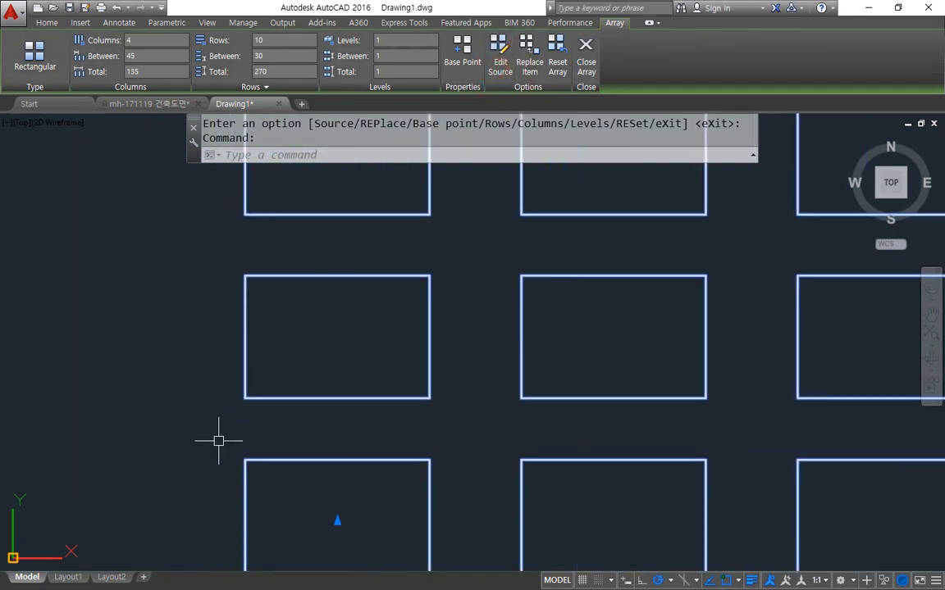
pyautogui.scroll(-3, 301, 327)
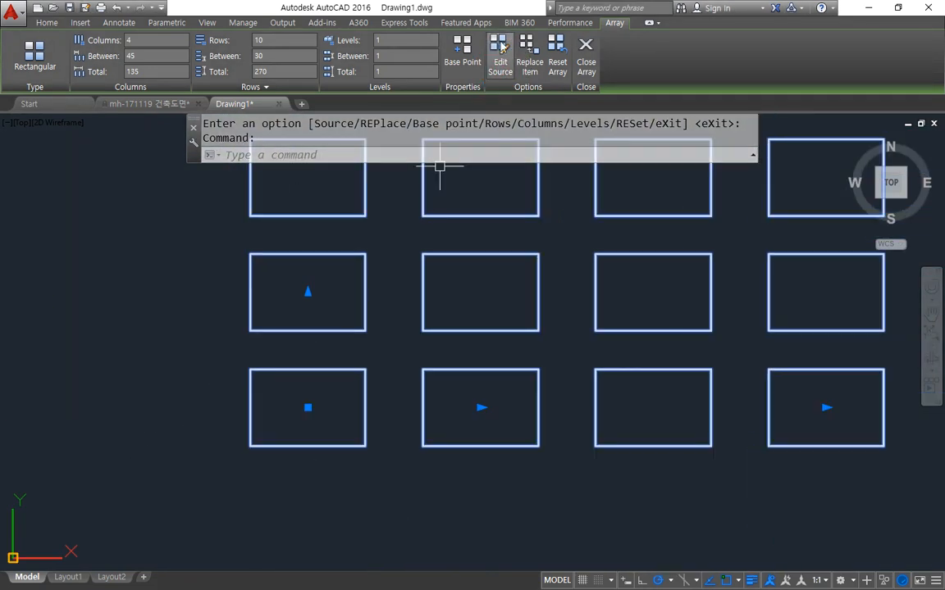
pyautogui.click(501, 48)
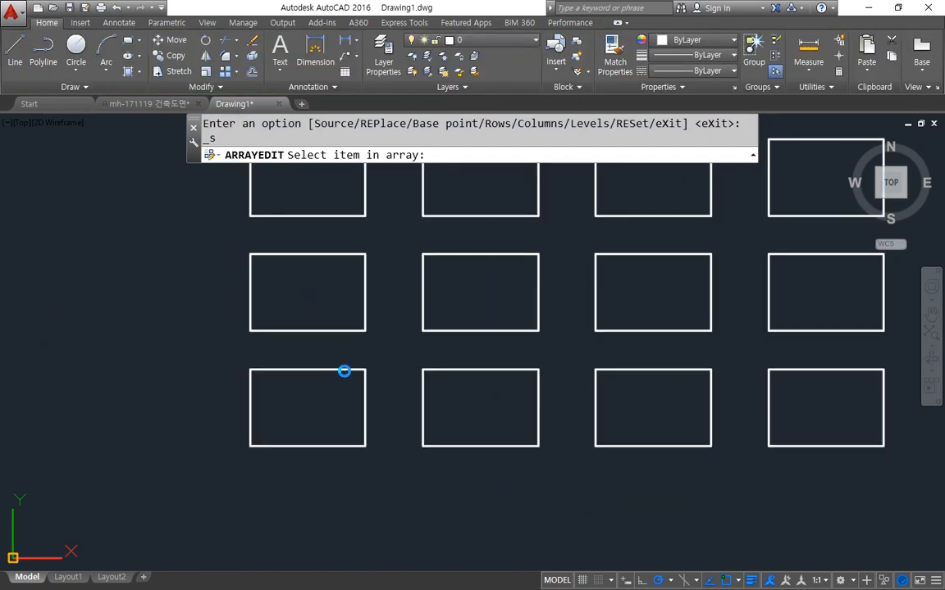
pyautogui.click(343, 371)
pyautogui.click(531, 316)
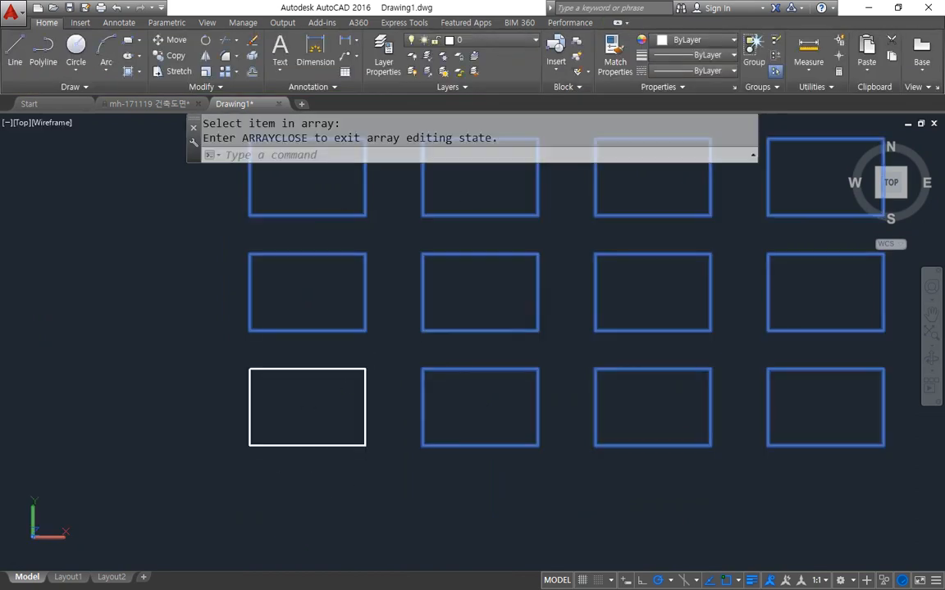
# - Draw a line triangle in the source rectangle through its left edge midpoint, bottom edge midpoint and centre
pyautogui.scroll(2, 273, 463)
pyautogui.write('l')
pyautogui.press('Return')
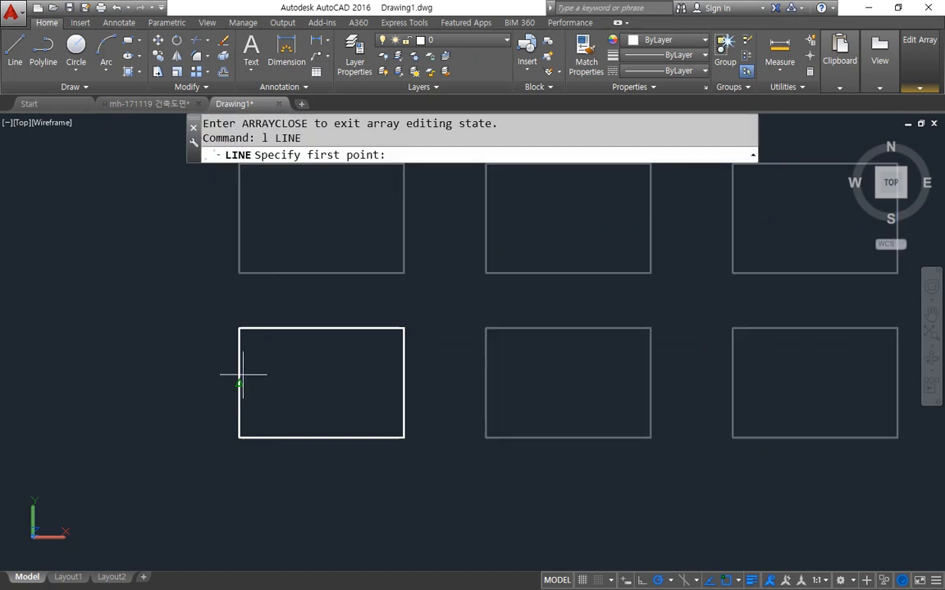
pyautogui.click(240, 384)
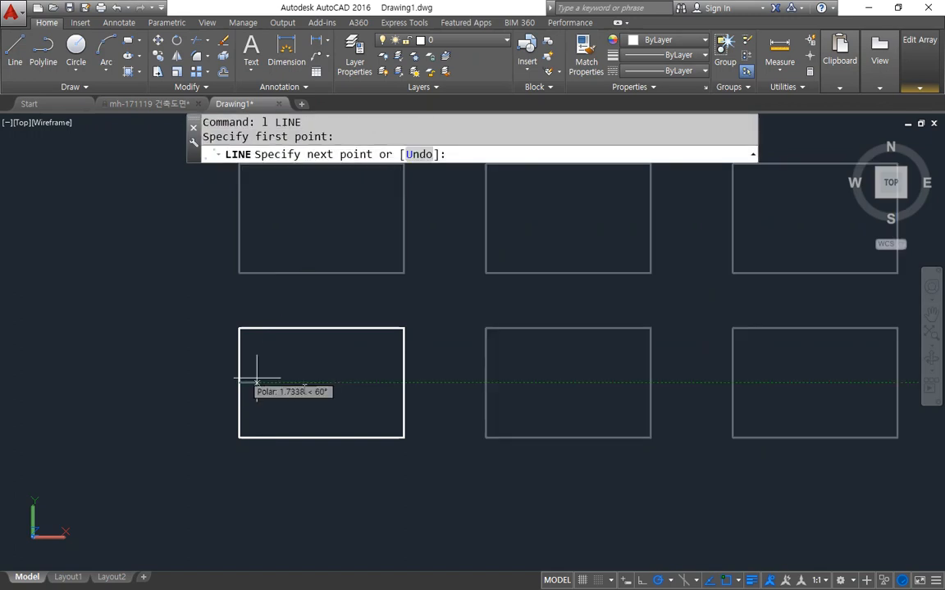
pyautogui.click(321, 437)
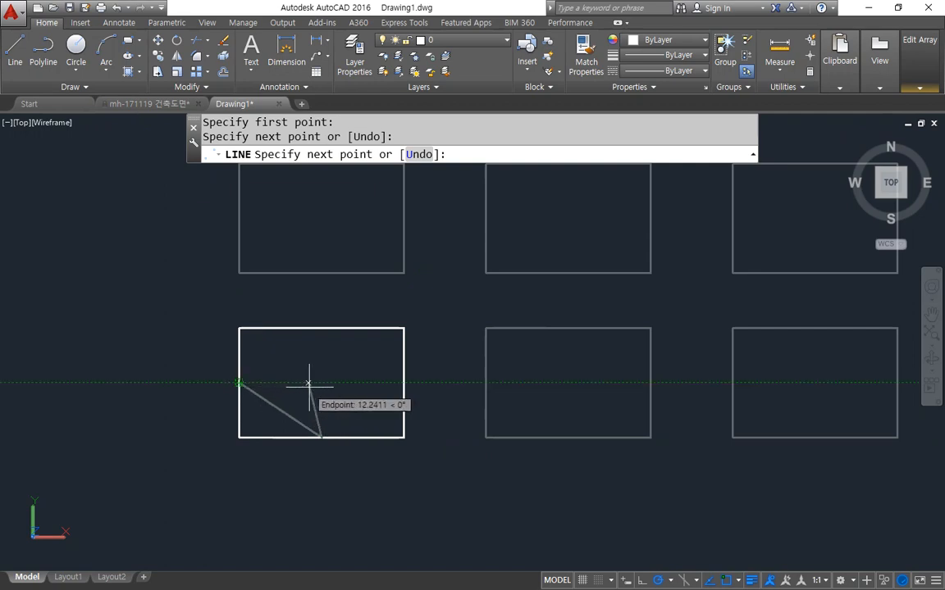
pyautogui.click(239, 383)
pyautogui.press('Escape')
# - Erase the triangle's diagonal line and trim away the source rectangle's bottom-left corner to leave an L shape
pyautogui.click(284, 419)
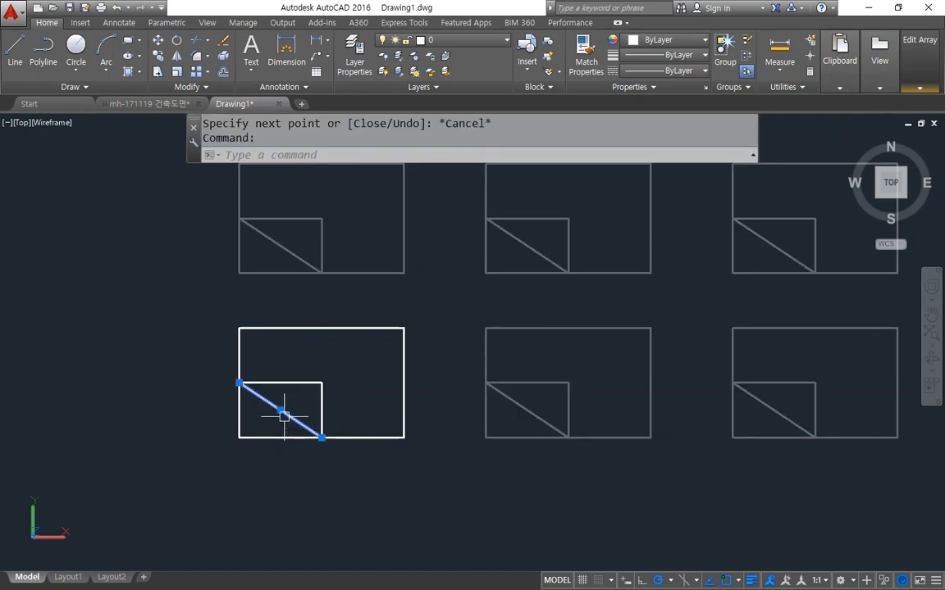
pyautogui.write('e')
pyautogui.press('Return')
pyautogui.write('tr')
pyautogui.press('Return')
pyautogui.press('Return')
pyautogui.moveTo(275, 457); pyautogui.dragTo(215, 406)
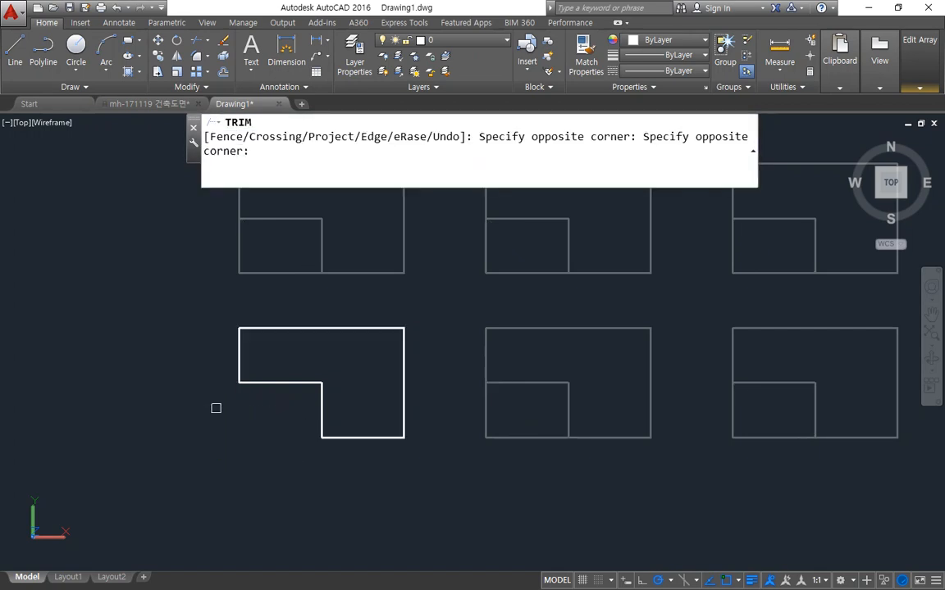
pyautogui.press('Return')
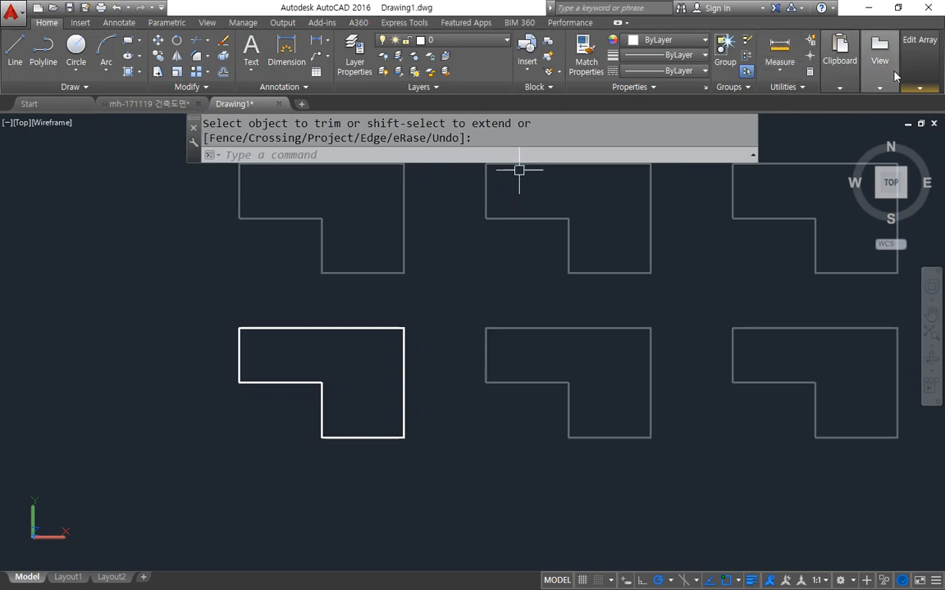
# - Save the L-shaped source edit so that it applies to every item of the rectangular array
pyautogui.moveTo(918, 65)
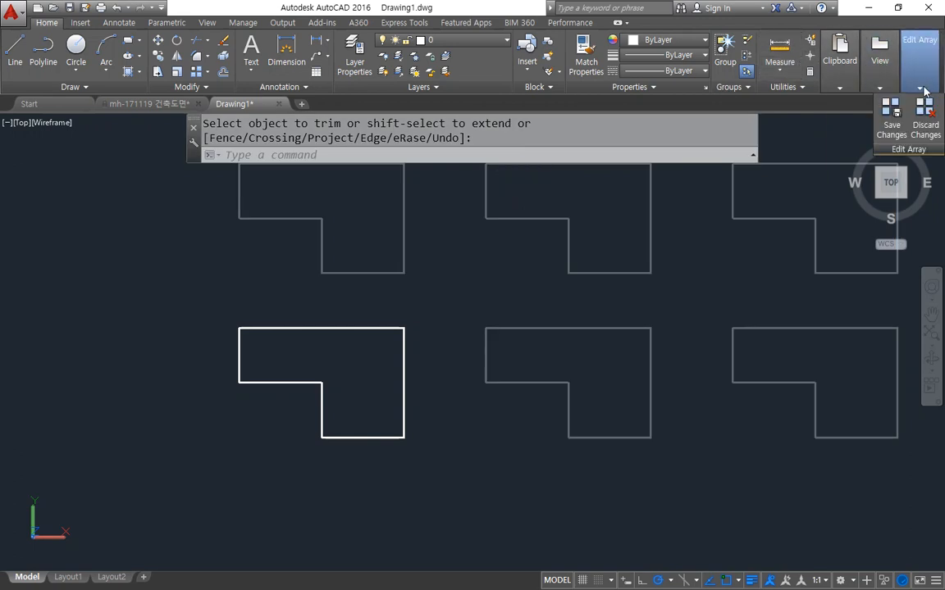
pyautogui.click(887, 131)
pyautogui.scroll(-3, 514, 323)
pyautogui.moveTo(495, 287); pyautogui.dragTo(316, 494, button='middle')
pyautogui.scroll(-3, 350, 364)
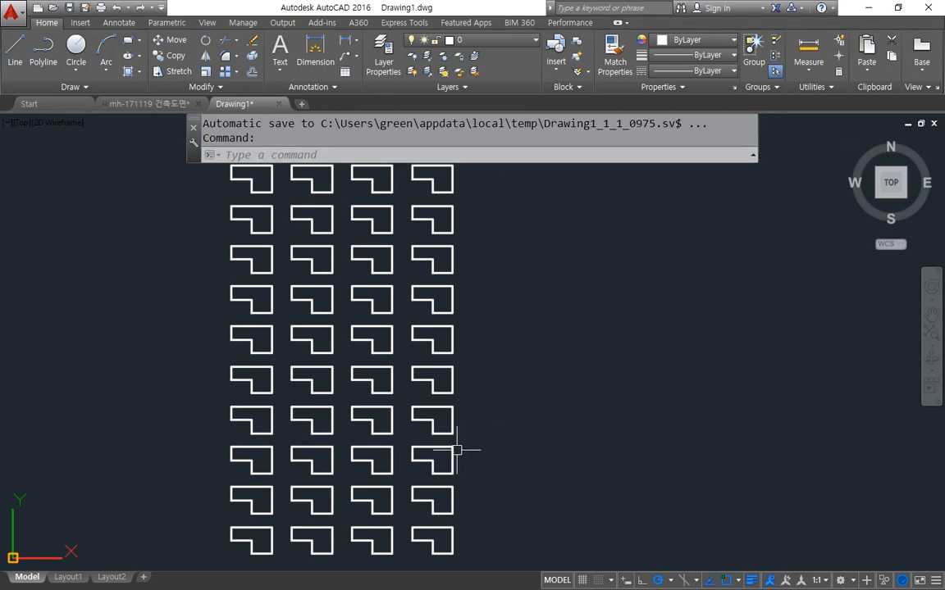
# - Select the L-shape array to inspect it as a single object, then clear the selection
pyautogui.moveTo(382, 440)
pyautogui.mouseDown()
pyautogui.moveTo(422, 329)
pyautogui.moveTo(369, 451)
pyautogui.mouseUp()
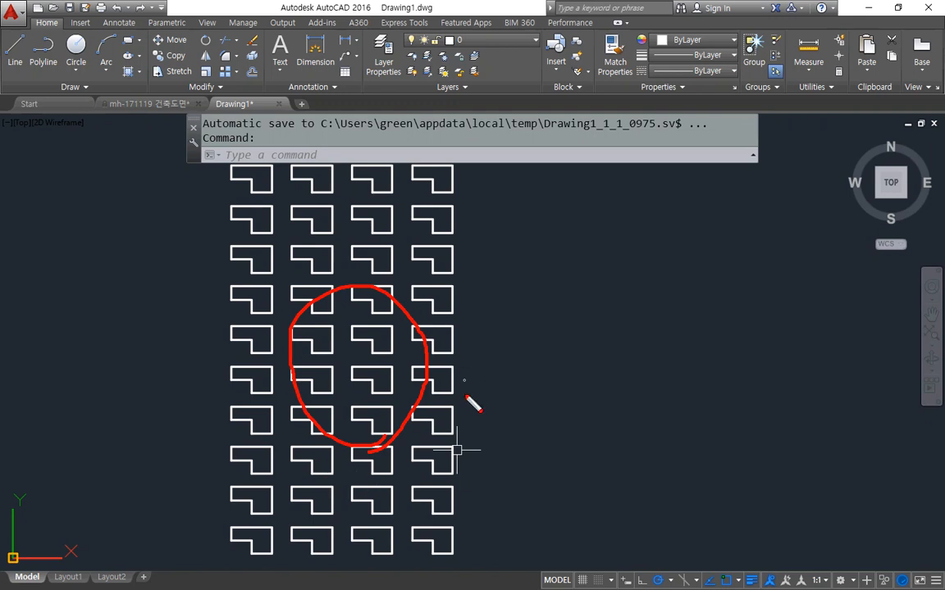
pyautogui.press('Escape')
pyautogui.click(379, 356)
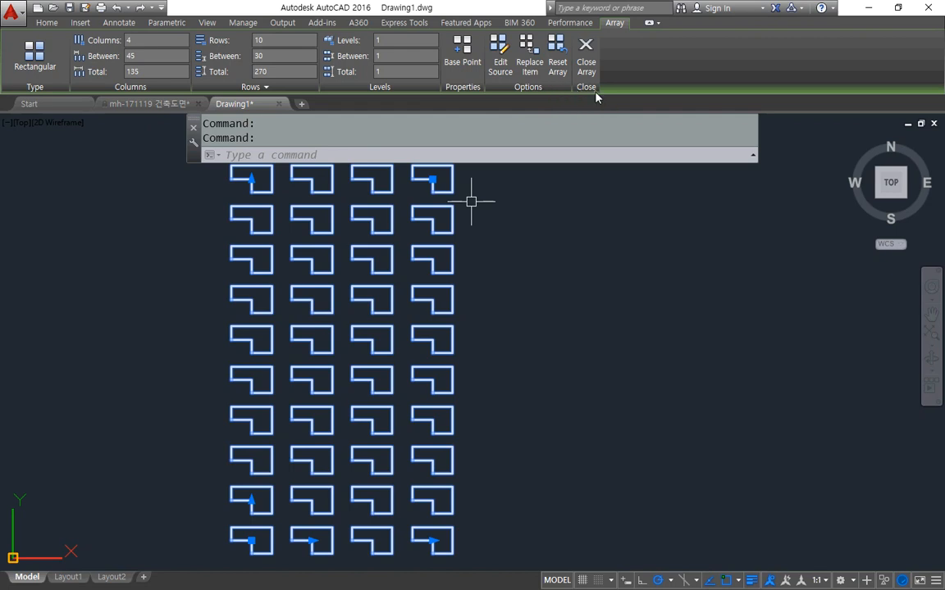
pyautogui.press('Escape')
pyautogui.press('Escape')
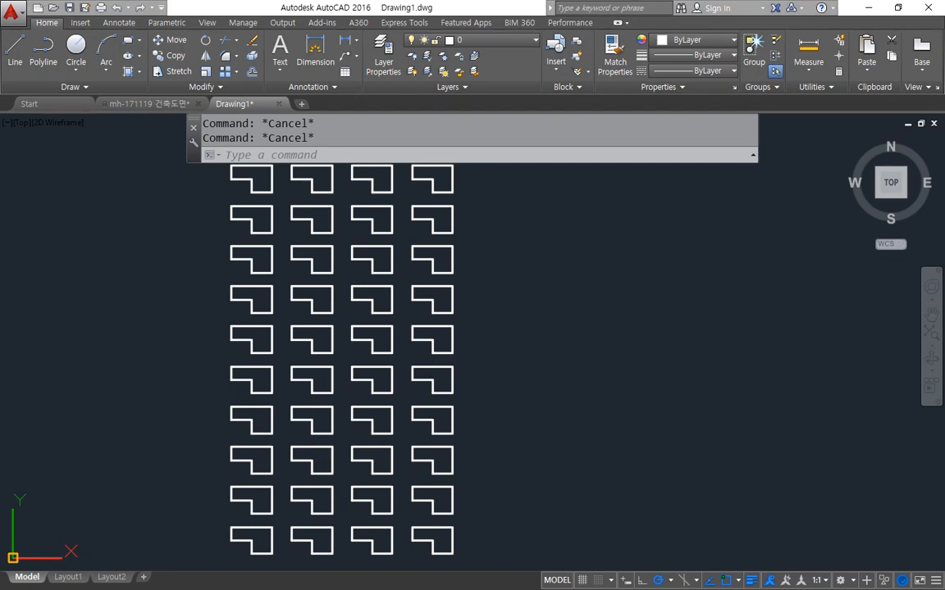
# - Switch to the Notepad command notes and review the eXplode entry
pyautogui.hotkey('alt', 'Tab')
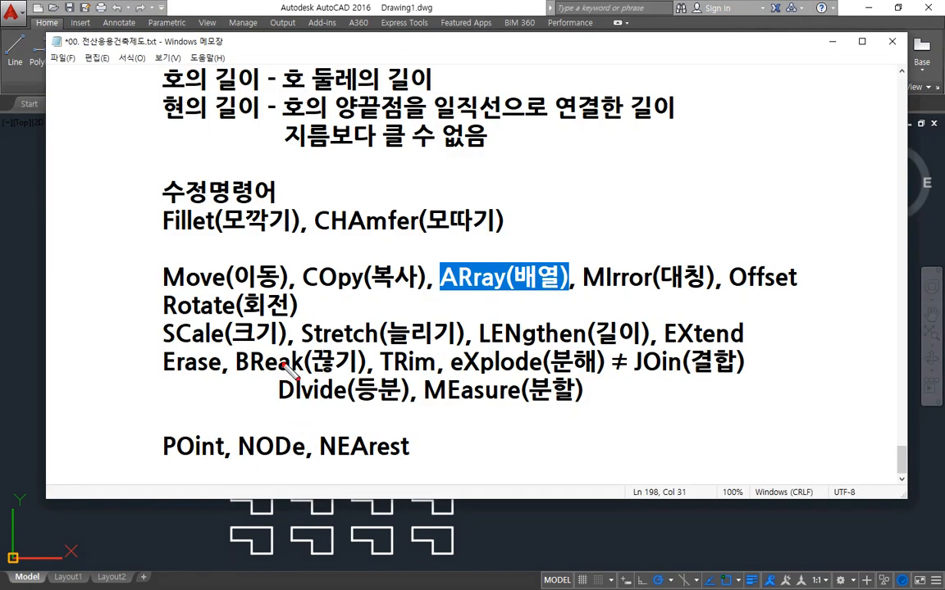
pyautogui.moveTo(451, 374); pyautogui.dragTo(587, 376)
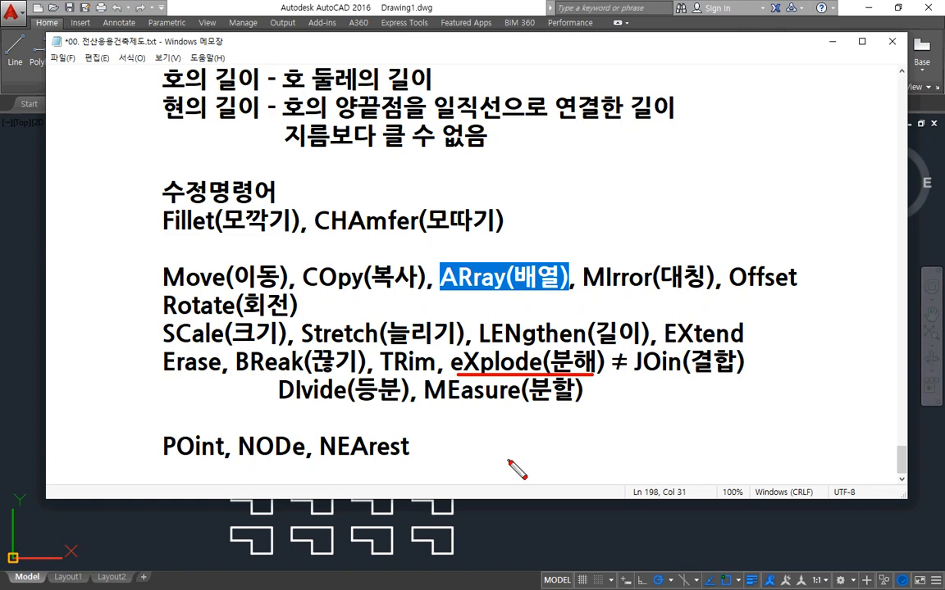
pyautogui.press('Escape')
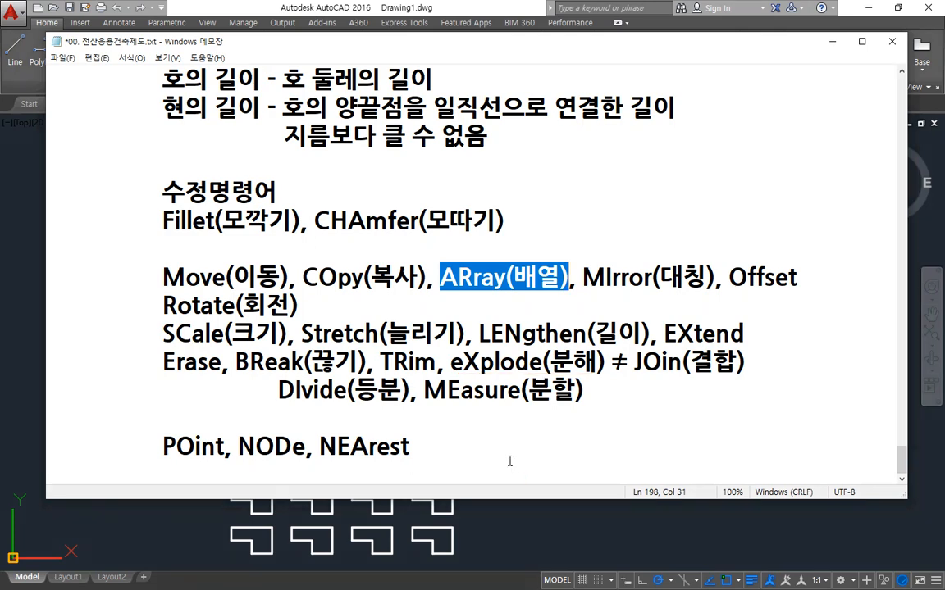
# - Return to AutoCAD and explode the L-shape array into separate objects
pyautogui.click(469, 535)
pyautogui.write('x')
pyautogui.press('Return')
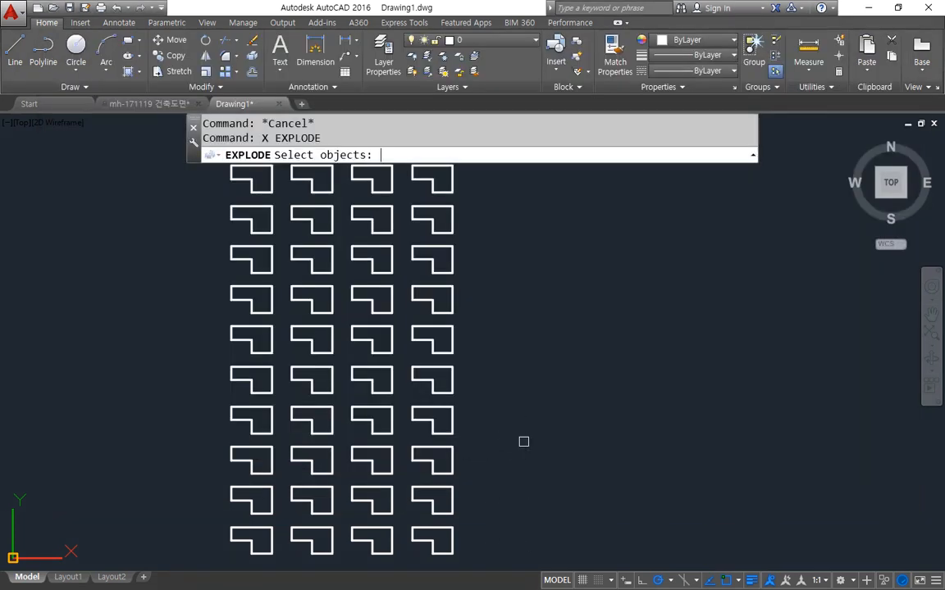
pyautogui.click(454, 344)
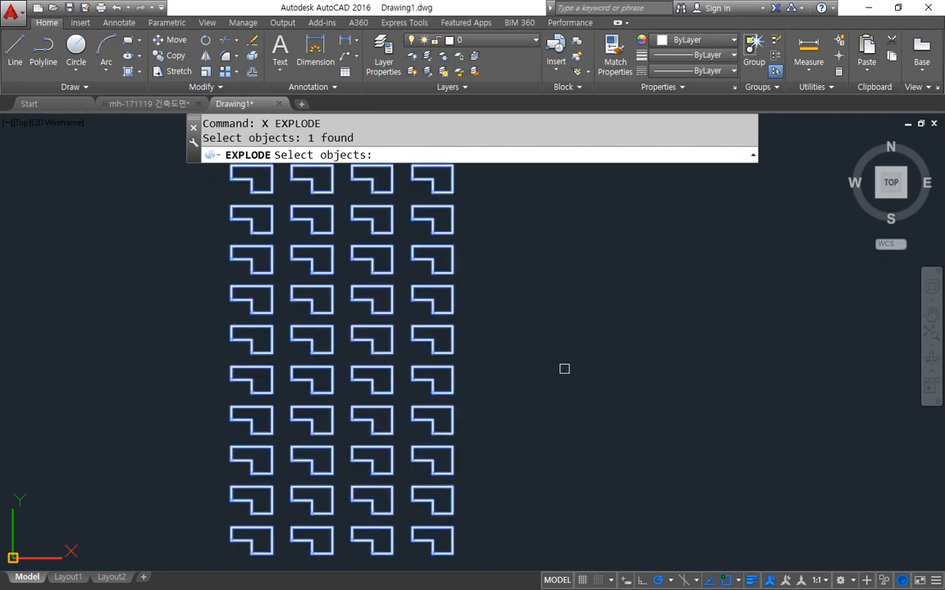
pyautogui.press('Return')
# - Erase the six L shapes midway down the third and fourth columns, then a group of lines midway down the first column
pyautogui.click(500, 396)
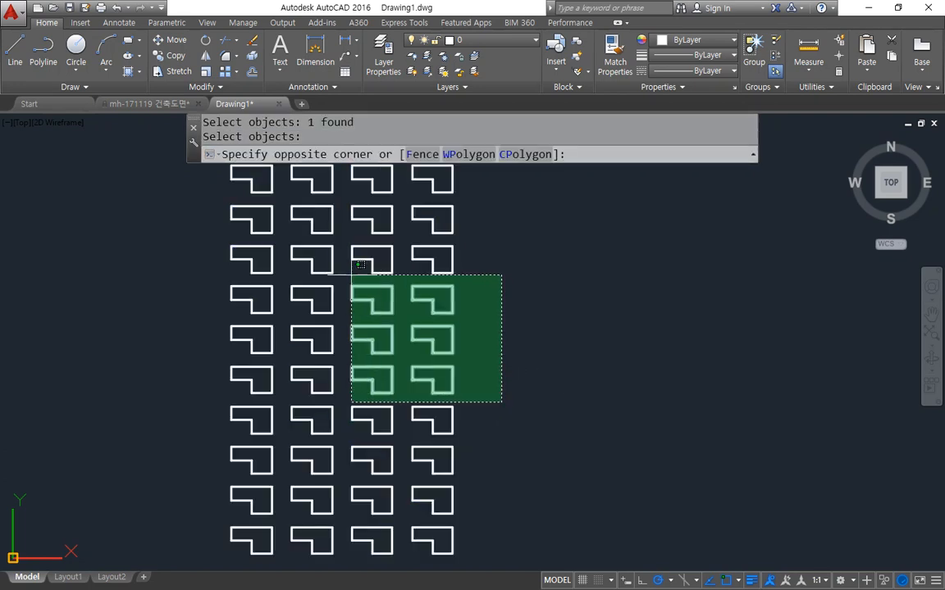
pyautogui.click(351, 277)
pyautogui.write('e')
pyautogui.press('Return')
pyautogui.click(267, 317)
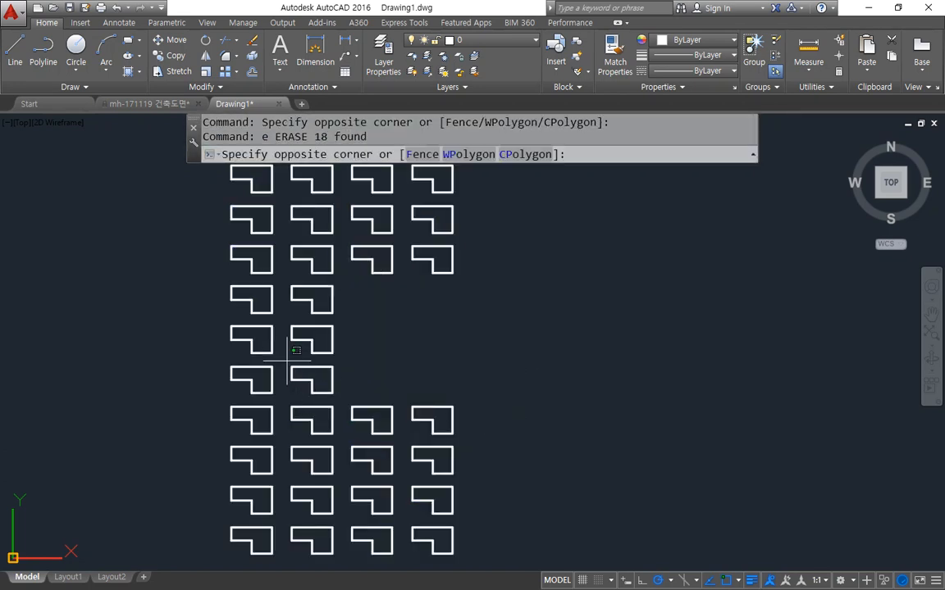
pyautogui.click(209, 469)
pyautogui.write('e')
pyautogui.press('Return')
pyautogui.click(452, 456)
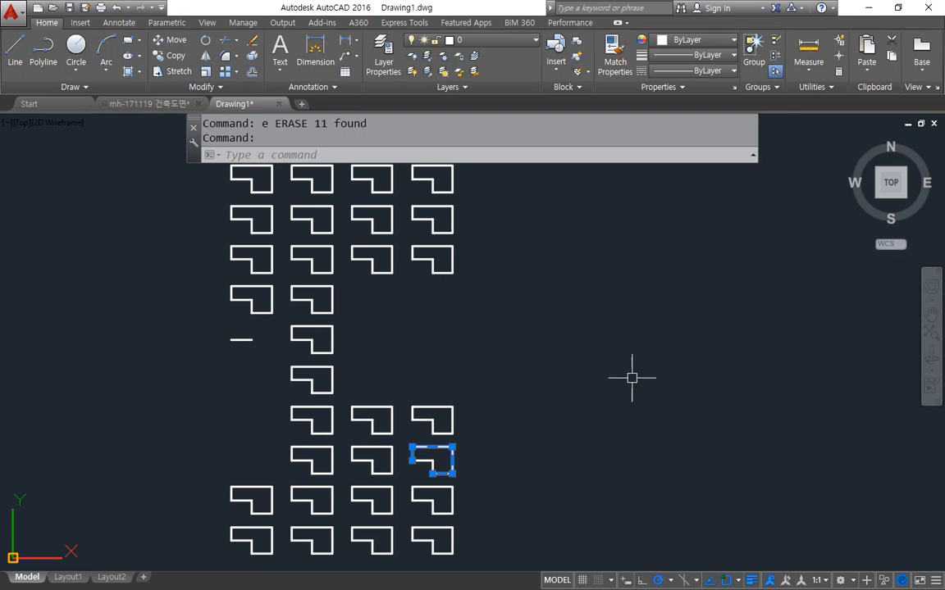
# - Undo the erasures, the explode and the array edits back to the single original rectangle
pyautogui.hotkey('ctrl', 'z')
pyautogui.hotkey('ctrl', 'z')
pyautogui.hotkey('ctrl', 'z')
pyautogui.hotkey('ctrl', 'z')
pyautogui.hotkey('ctrl', 'z')
pyautogui.hotkey('ctrl', 'z')
pyautogui.hotkey('ctrl', 'z')
pyautogui.hotkey('ctrl', 'z')
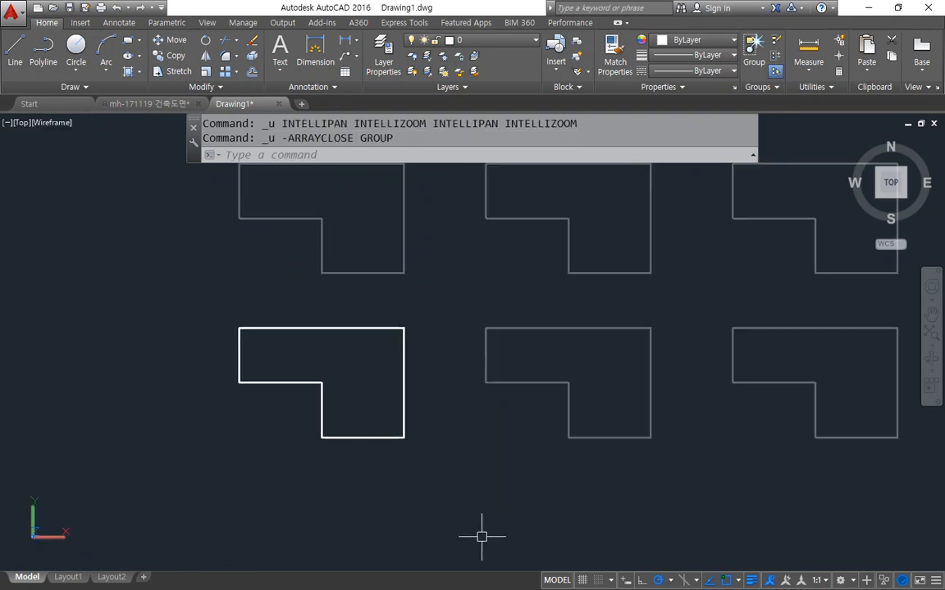
pyautogui.hotkey('ctrl', 'z')
pyautogui.hotkey('ctrl', 'z')
pyautogui.hotkey('ctrl', 'z')
pyautogui.hotkey('ctrl', 'z')
pyautogui.hotkey('ctrl', 'z')
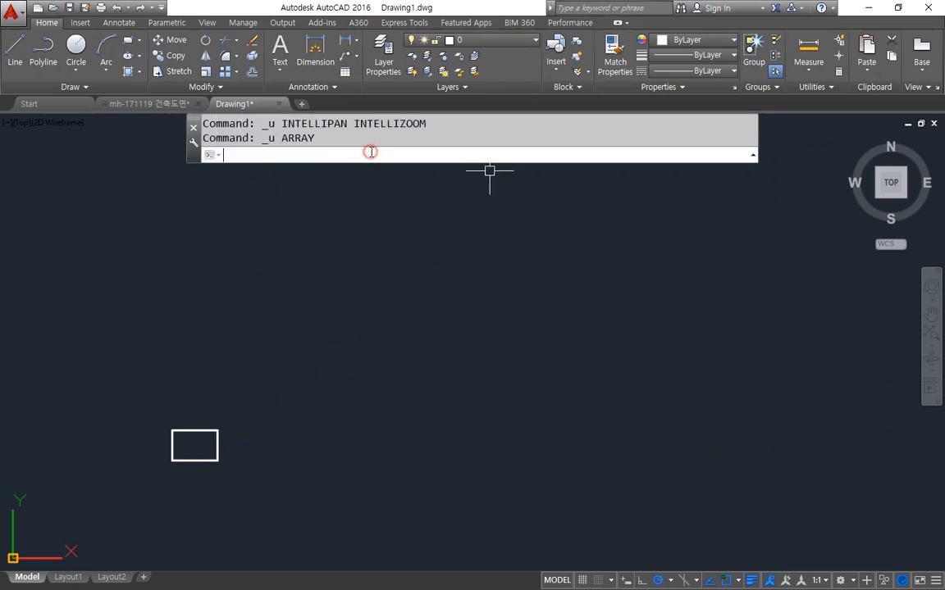
# - Array the rectangle as a non-associative rectangular grid of 4 columns and 3 rows, spaced 45 and 30
pyautogui.write('ar')
pyautogui.press('Return')
pyautogui.click(297, 399)
pyautogui.click(213, 427)
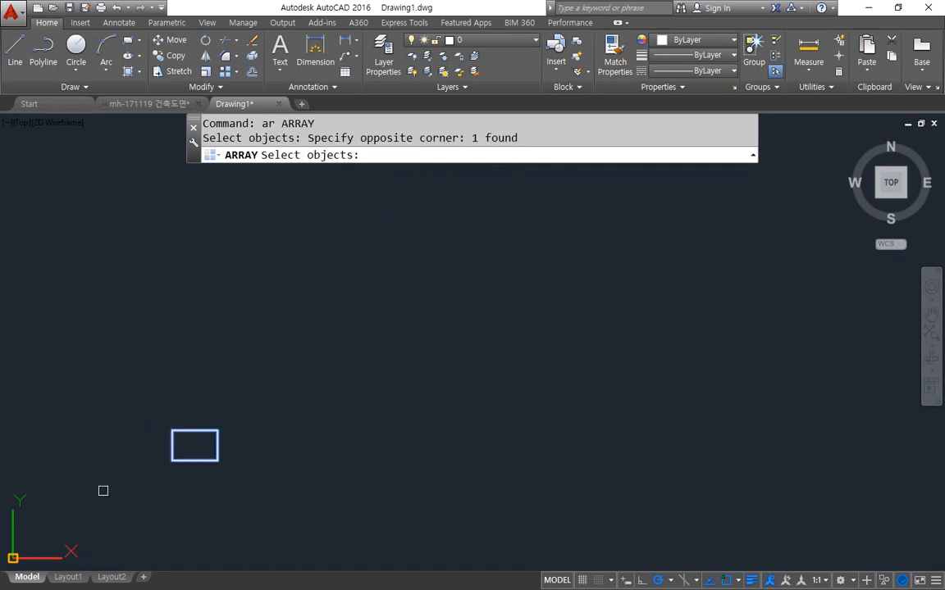
pyautogui.press('Return')
pyautogui.press('Return')
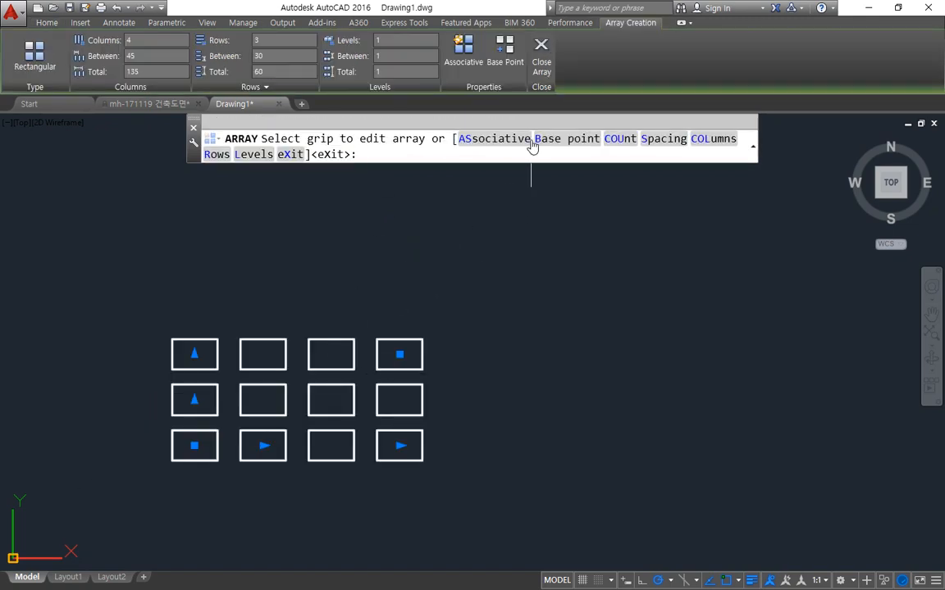
pyautogui.moveTo(456, 35); pyautogui.dragTo(465, 82)
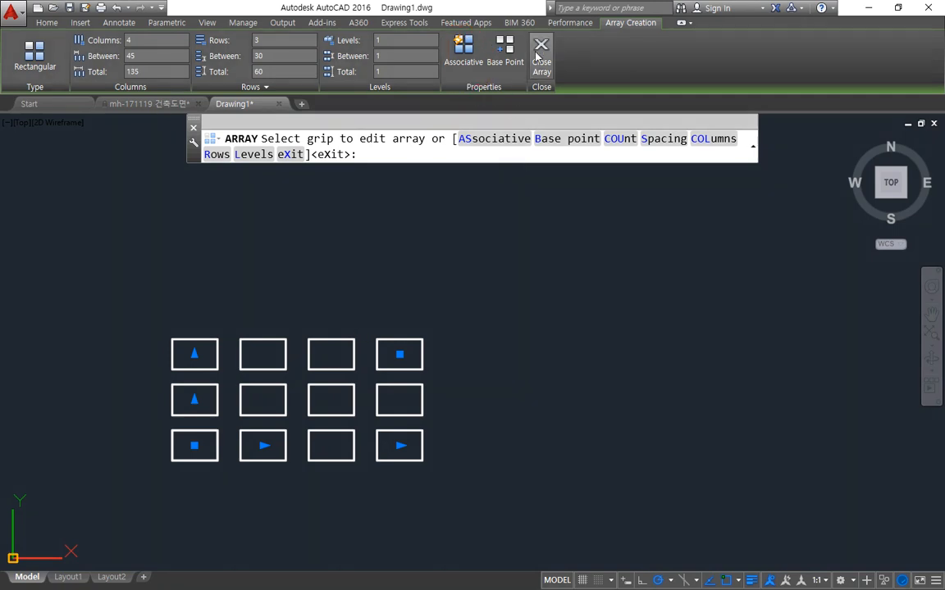
pyautogui.press('Return')
# - Erase the top-right rectangle and the middle-row rectangle of the second column
pyautogui.click(392, 340)
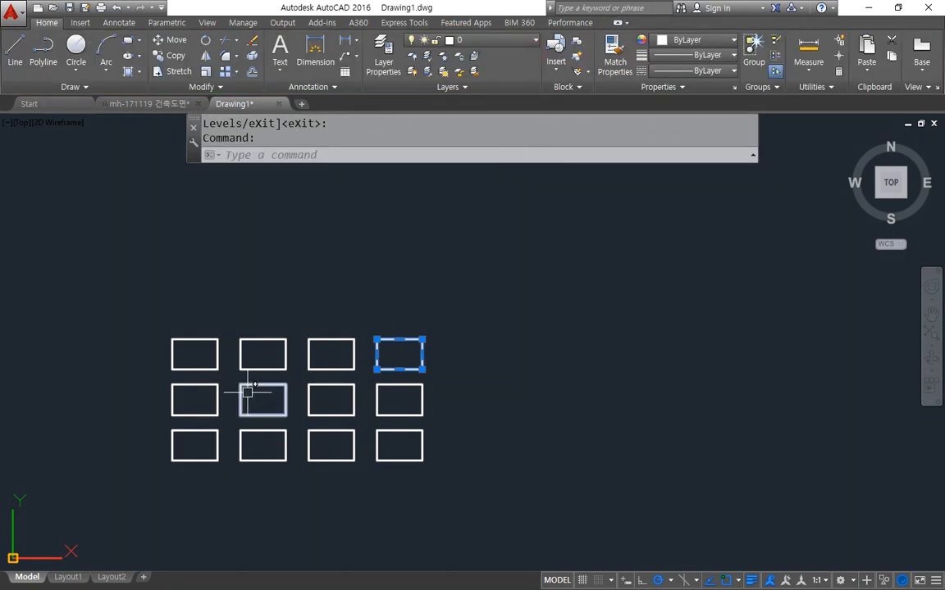
pyautogui.click(248, 385)
pyautogui.write('e')
pyautogui.press('Return')
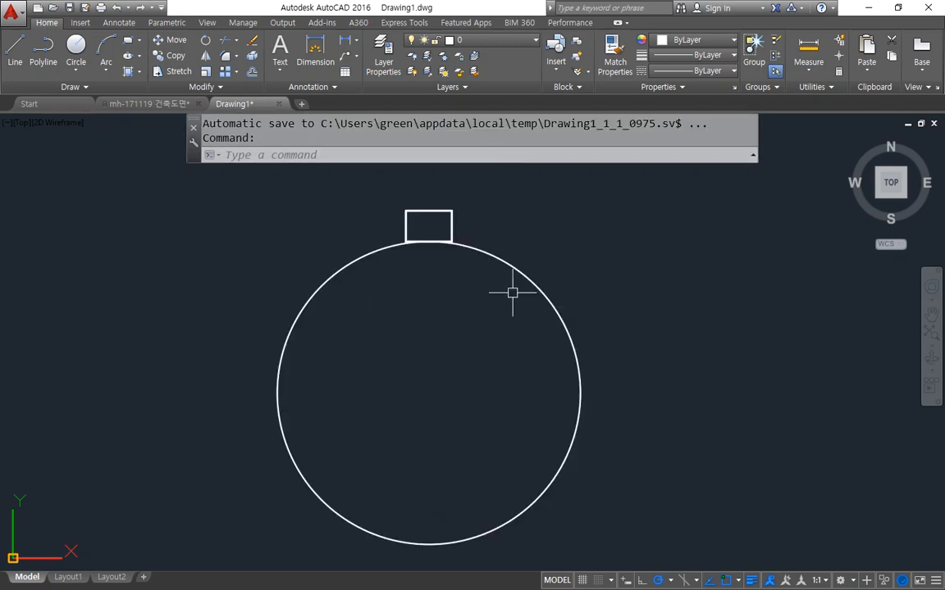
# - Start a polar array of the small rectangle on top of the circle, using the circle's centre as the array centre
pyautogui.moveTo(508, 294); pyautogui.dragTo(516, 285, button='middle')
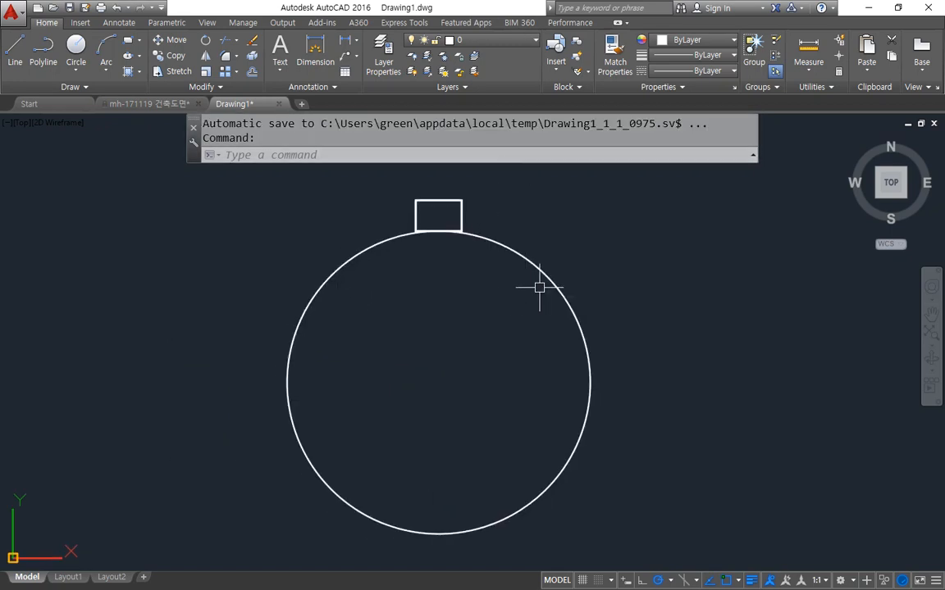
pyautogui.moveTo(445, 348)
pyautogui.mouseDown()
pyautogui.moveTo(364, 309)
pyautogui.moveTo(466, 176)
pyautogui.moveTo(506, 302)
pyautogui.moveTo(435, 336)
pyautogui.mouseUp()
pyautogui.press('Escape')
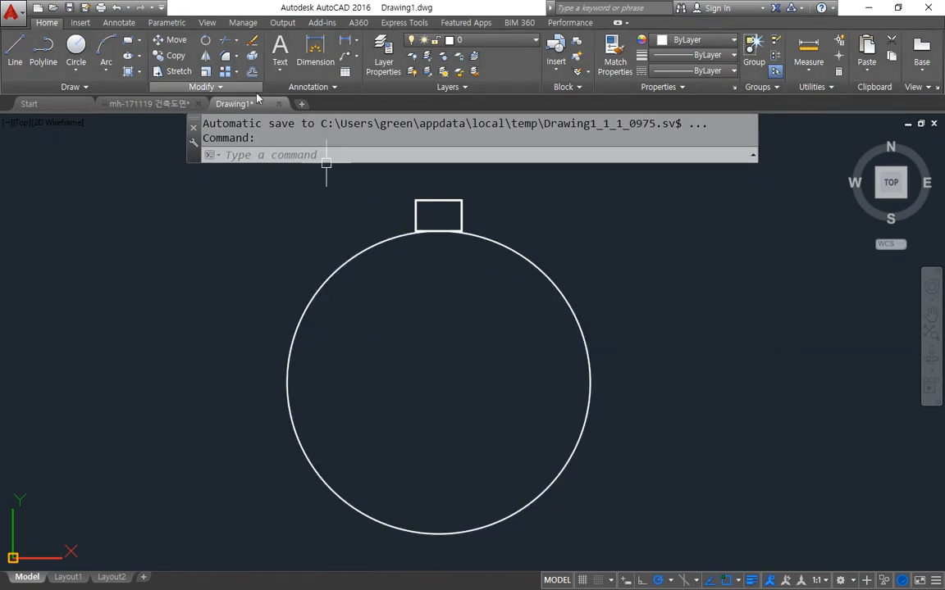
pyautogui.click(235, 72)
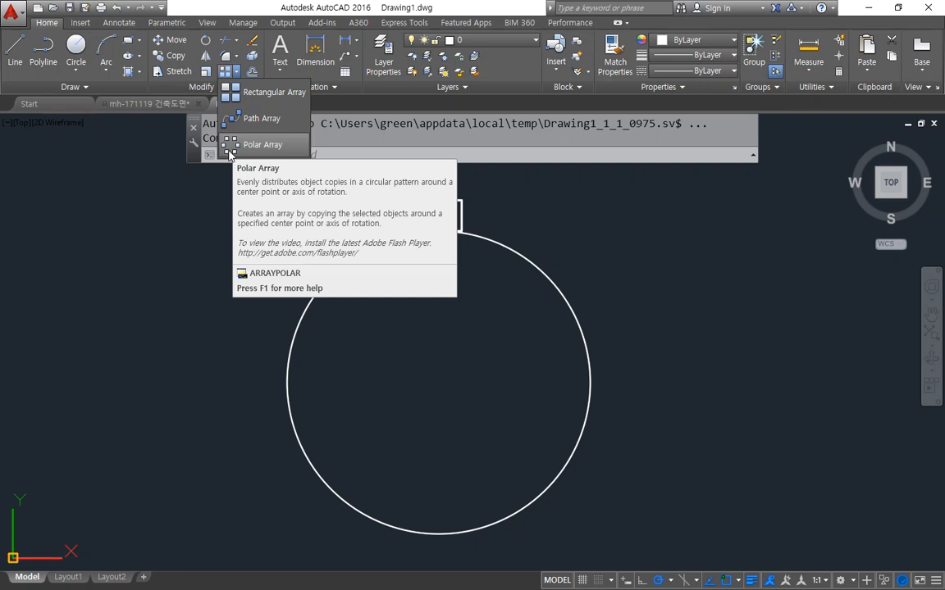
pyautogui.click(231, 148)
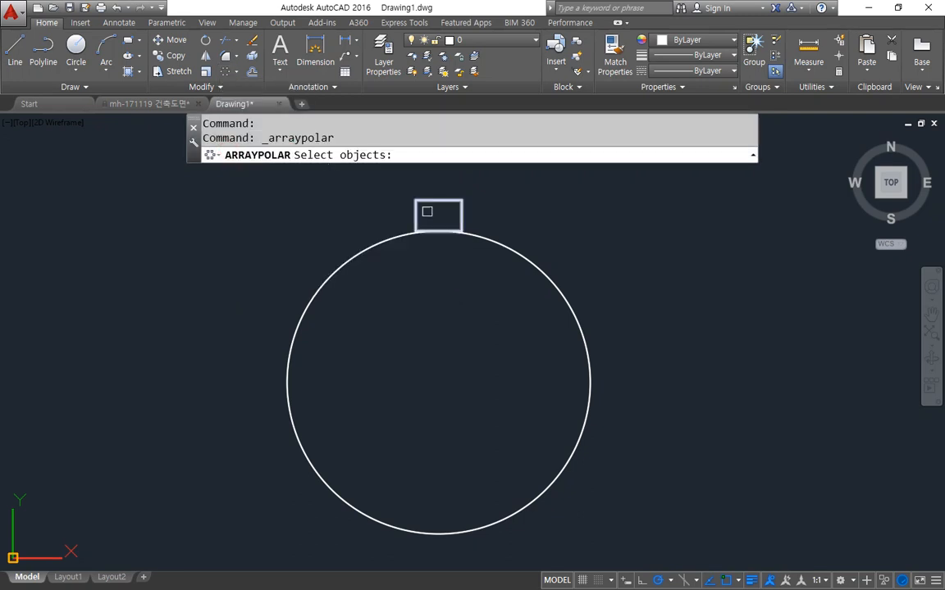
pyautogui.click(453, 199)
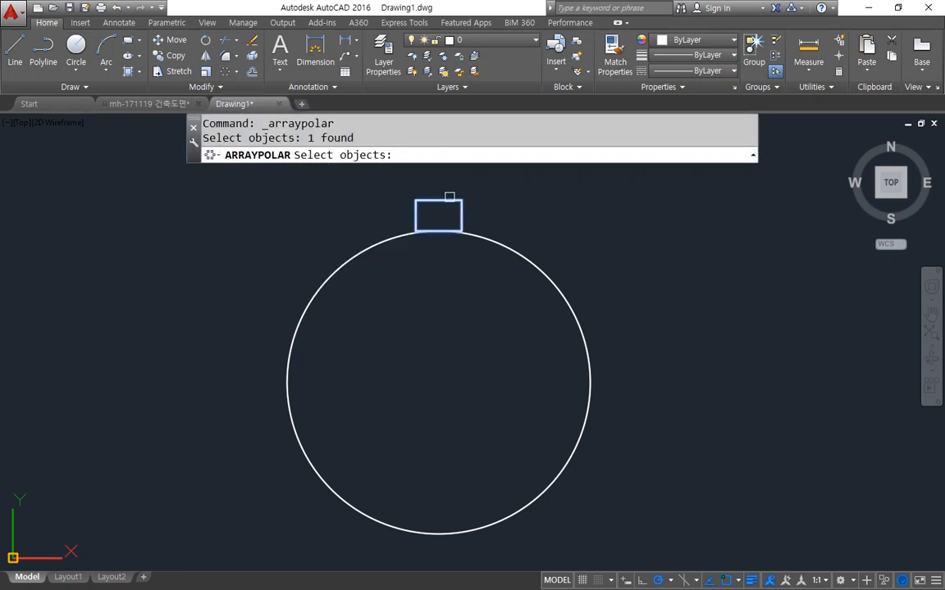
pyautogui.press('Return')
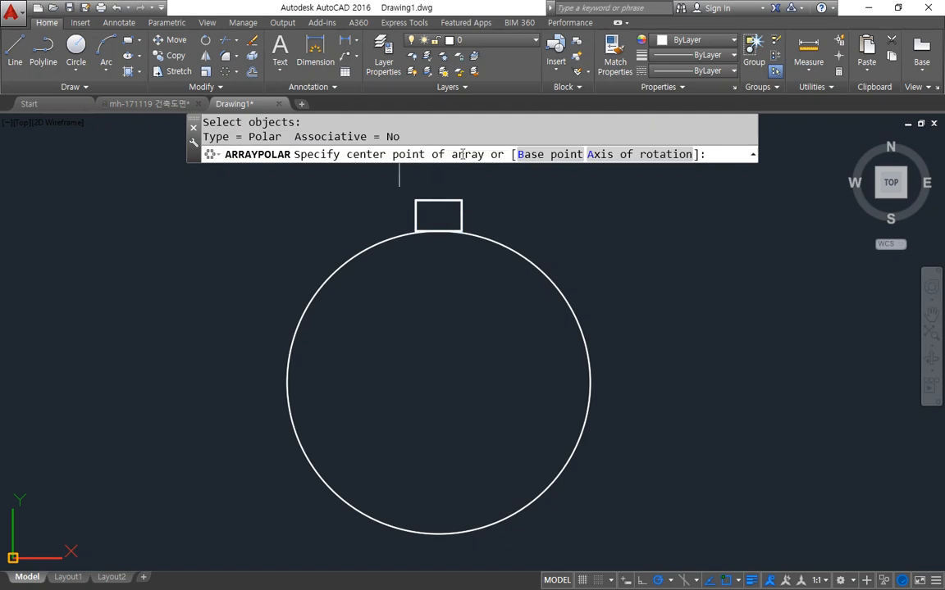
pyautogui.click(548, 269)
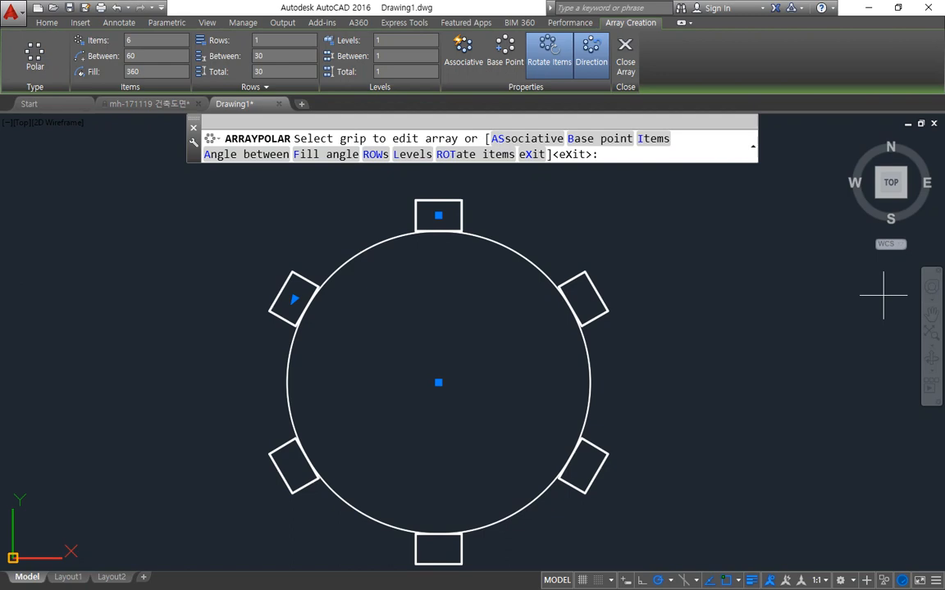
# - Try 12 and 4 items in the polar array, then set the item count to 6
pyautogui.click(154, 41)
pyautogui.write('12')
pyautogui.click(156, 56)
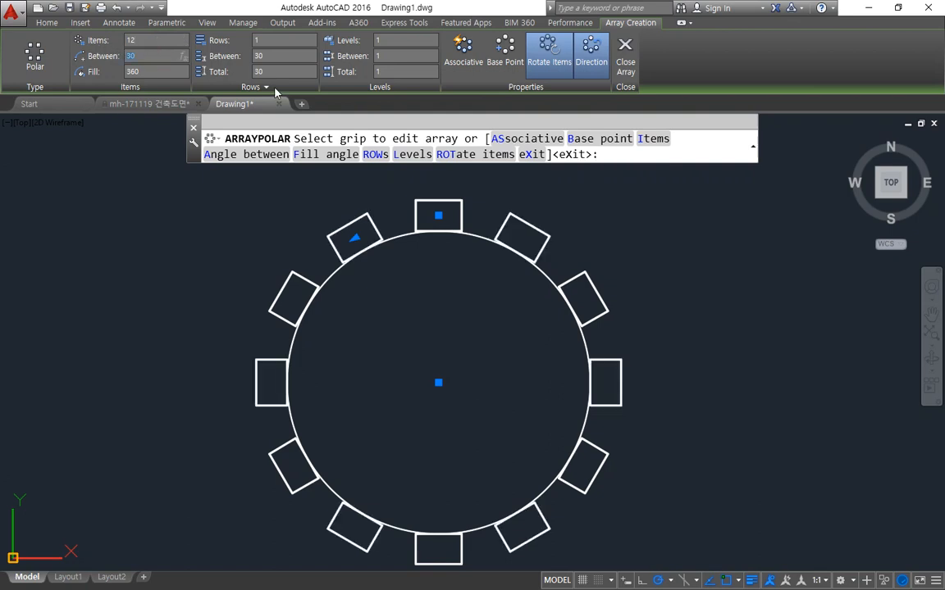
pyautogui.click(160, 39)
pyautogui.write('4')
pyautogui.click(158, 67)
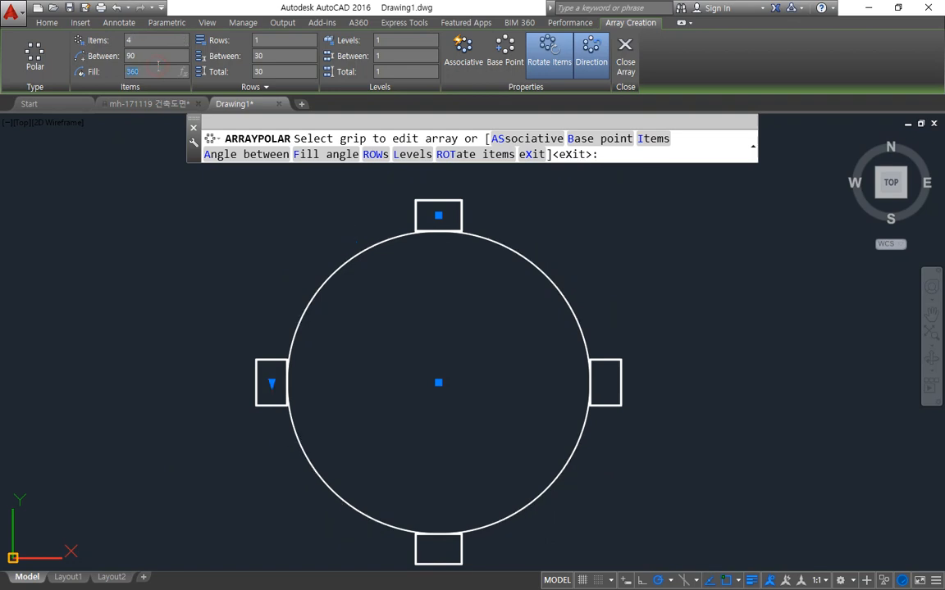
pyautogui.click(139, 38)
pyautogui.write('6')
pyautogui.press('Return')
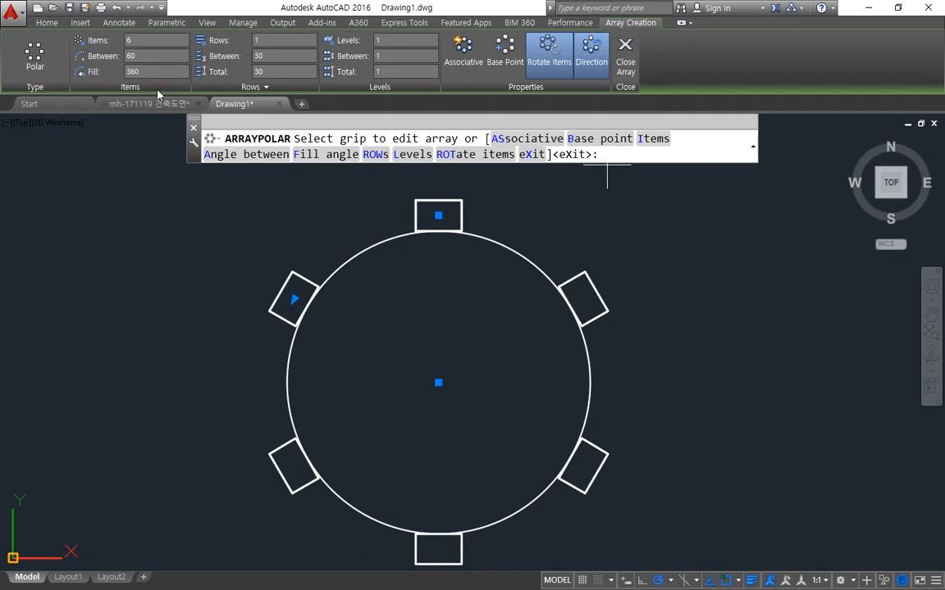
# - Try 4 rows in the polar array, then set the row count to 1
pyautogui.click(260, 39)
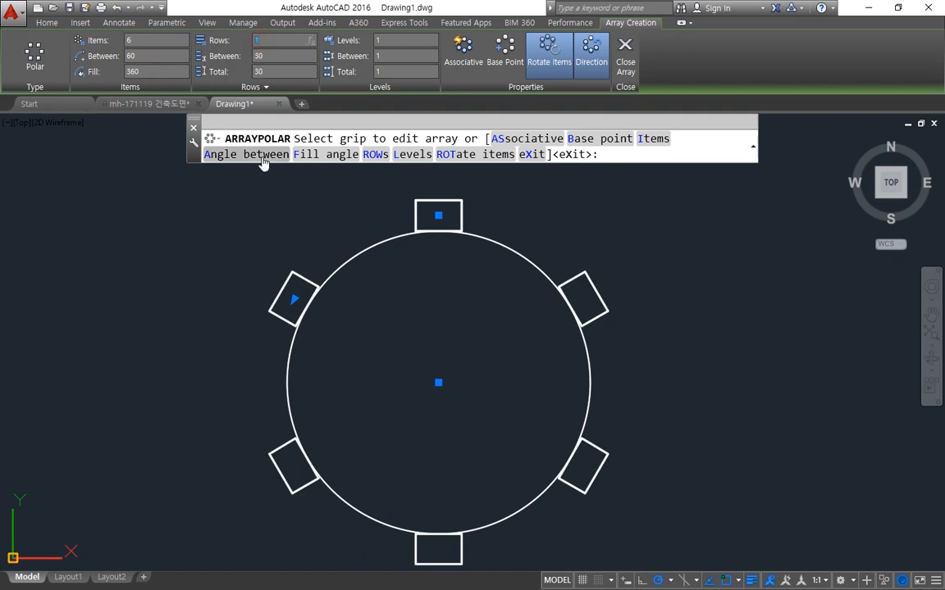
pyautogui.write('4')
pyautogui.press('Return')
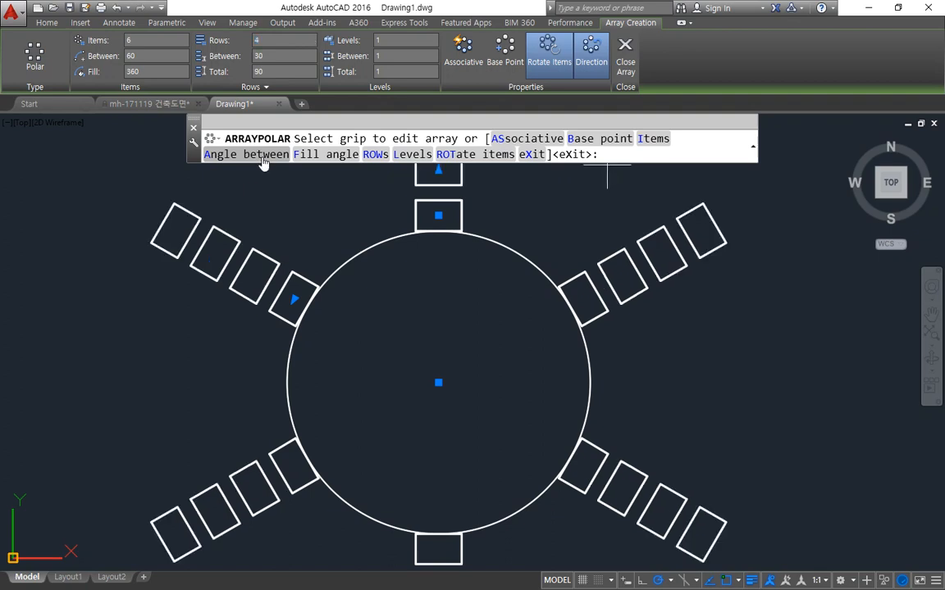
pyautogui.scroll(-4, 341, 414)
pyautogui.scroll(2, 360, 405)
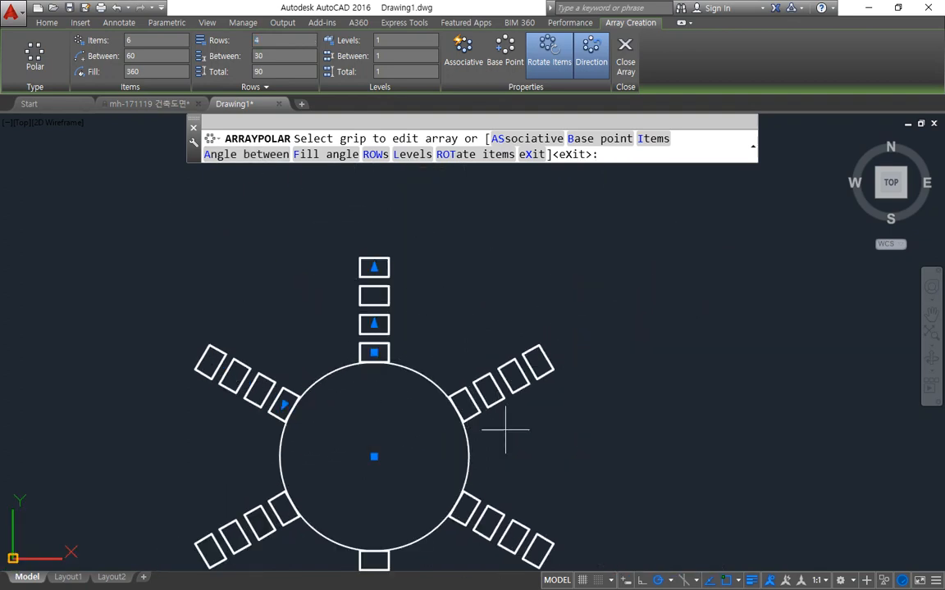
pyautogui.moveTo(488, 468); pyautogui.dragTo(451, 386, button='middle')
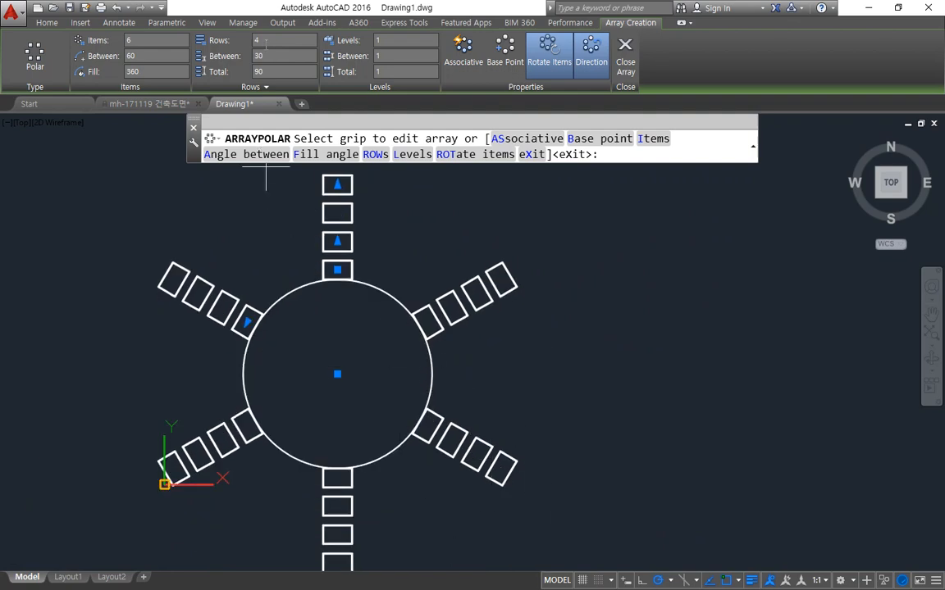
pyautogui.moveTo(264, 41); pyautogui.dragTo(224, 43)
pyautogui.write('1')
pyautogui.press('Tab')
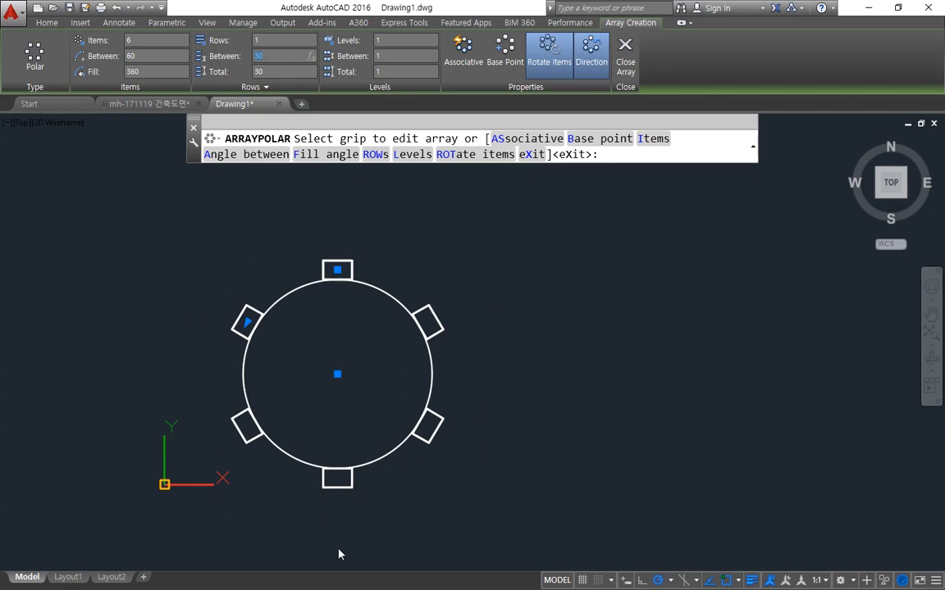
pyautogui.scroll(2, 338, 555)
pyautogui.moveTo(317, 464); pyautogui.dragTo(381, 544, button='middle')
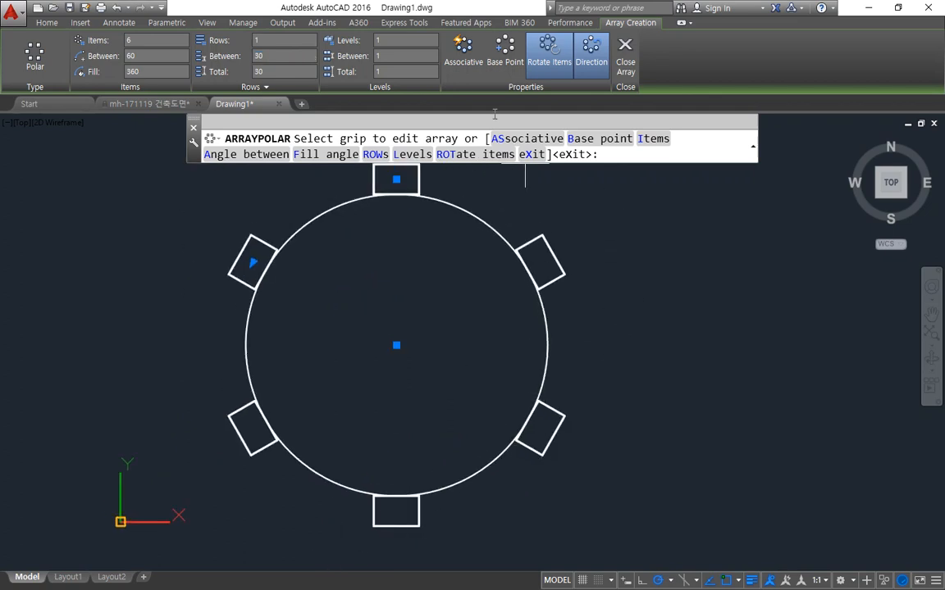
pyautogui.hotkey('ctrl', '2')
pyautogui.moveTo(460, 90)
pyautogui.mouseDown()
pyautogui.moveTo(466, 12)
pyautogui.moveTo(481, 94)
pyautogui.mouseUp()
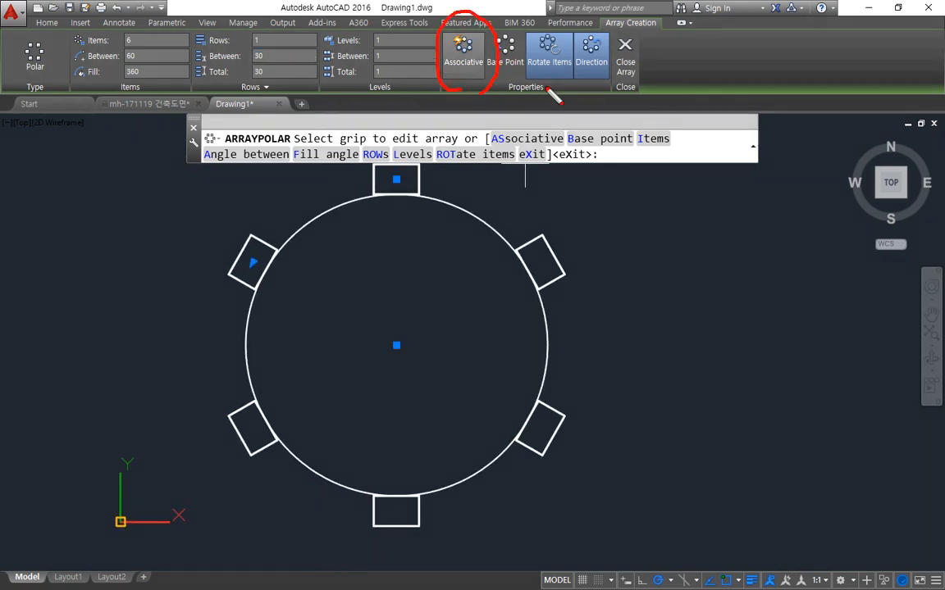
pyautogui.press('e')
pyautogui.moveTo(551, 89)
pyautogui.mouseDown()
pyautogui.moveTo(586, 60)
pyautogui.moveTo(547, 91)
pyautogui.mouseUp()
pyautogui.press('Escape')
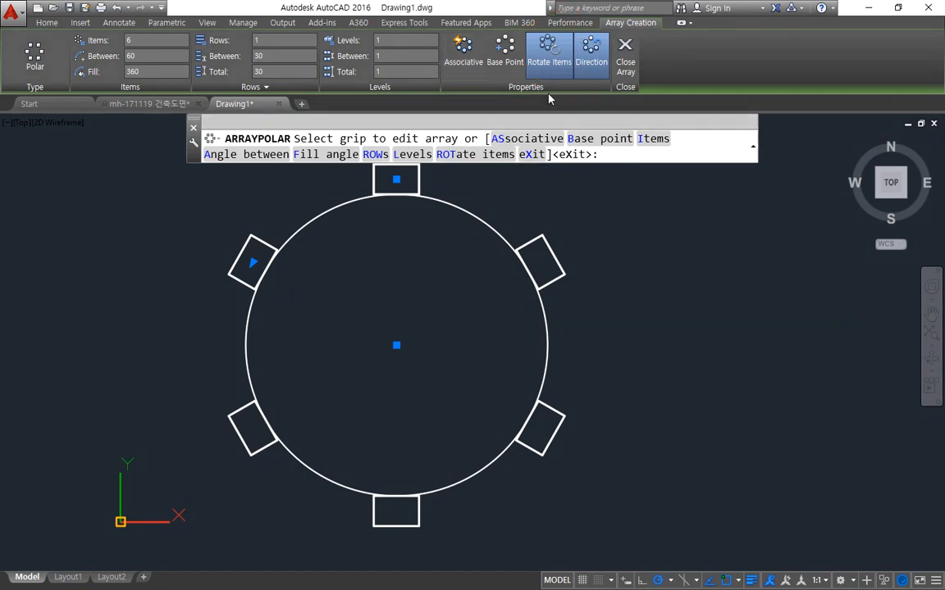
# - Try the polar array with item rotation switched off and with the direction reversed, restoring both options
pyautogui.click(548, 50)
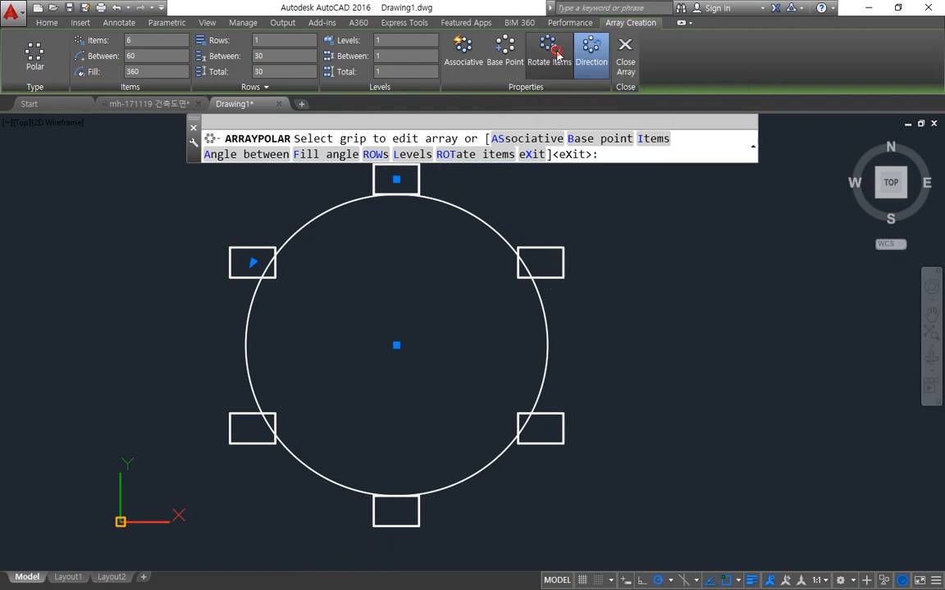
pyautogui.click(540, 70)
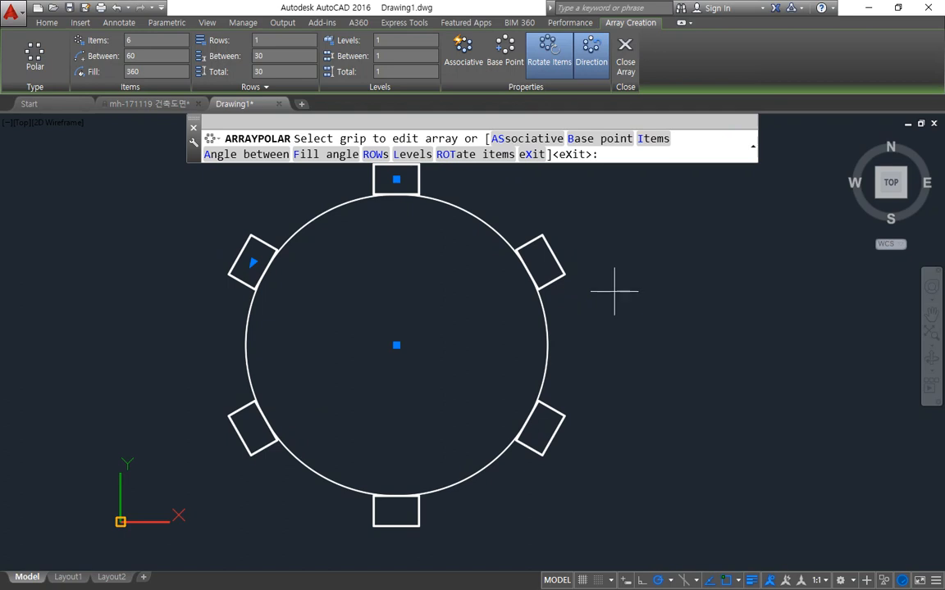
pyautogui.click(587, 69)
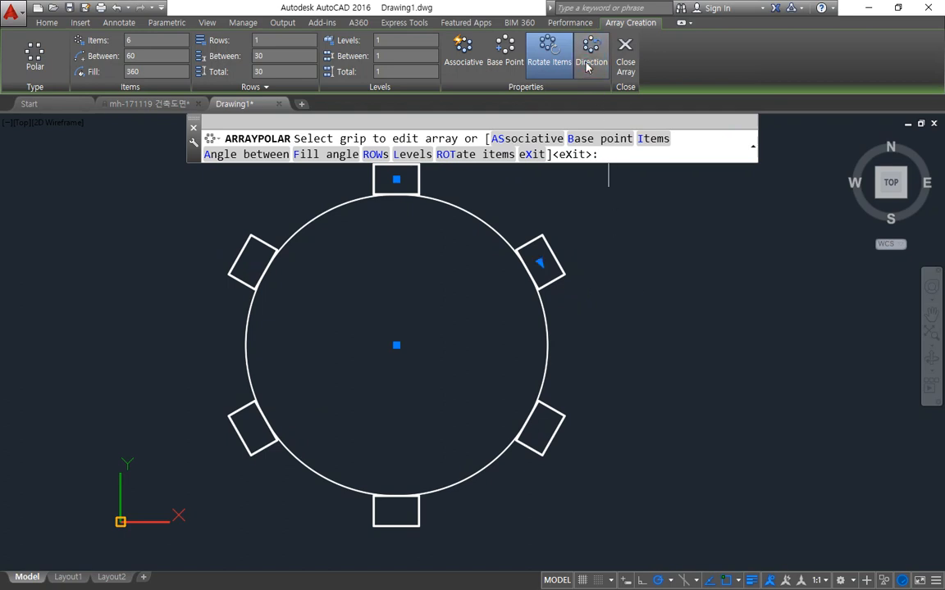
pyautogui.click(587, 59)
pyautogui.click(587, 54)
pyautogui.click(587, 54)
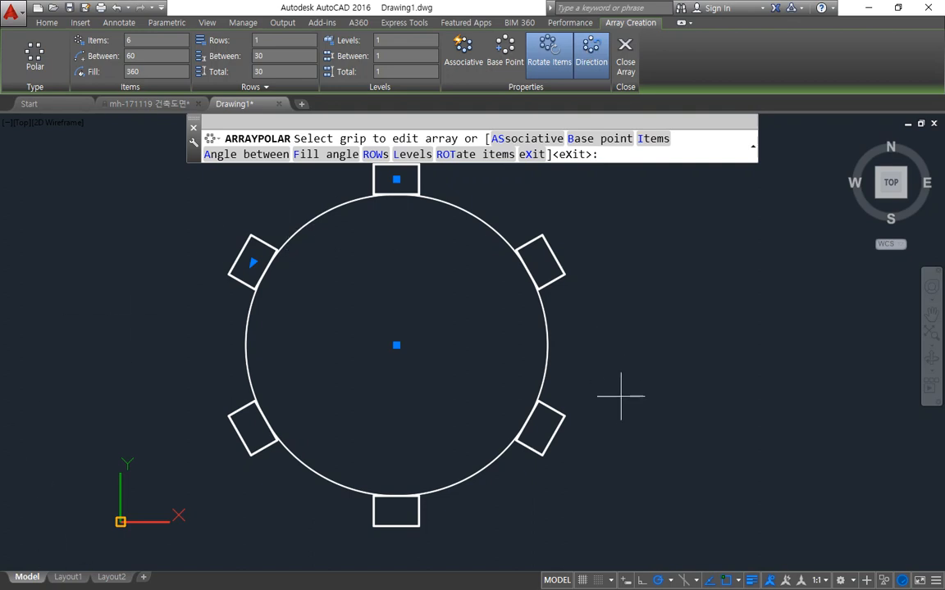
# - Erase the circle and its arrayed rectangles, and make the cen layer current
pyautogui.press('Return')
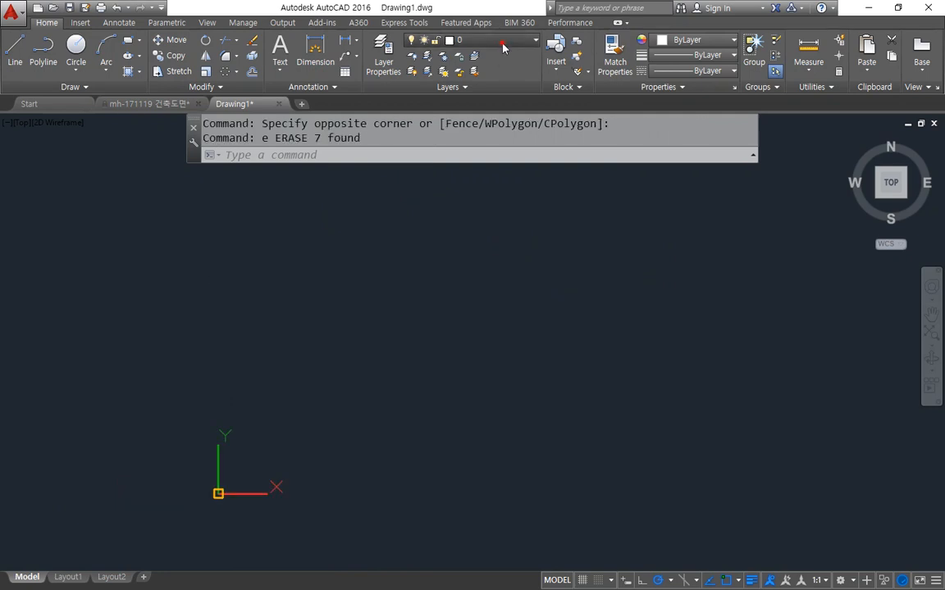
pyautogui.click(508, 39)
pyautogui.click(502, 74)
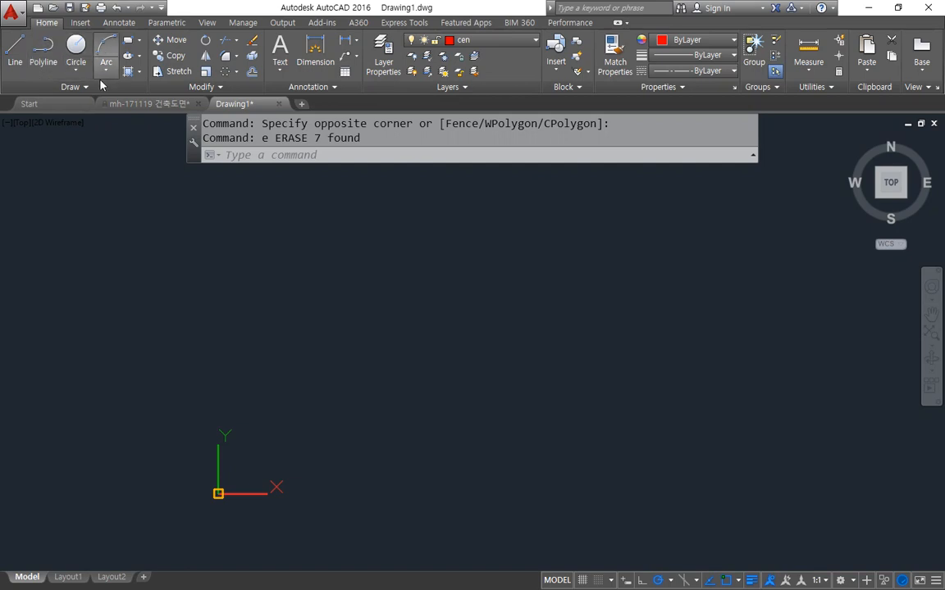
# - Draw four construction lines through one point: a horizontal, a vertical and two diagonals at about 60° and 120°
pyautogui.write('xl')
pyautogui.press('Return')
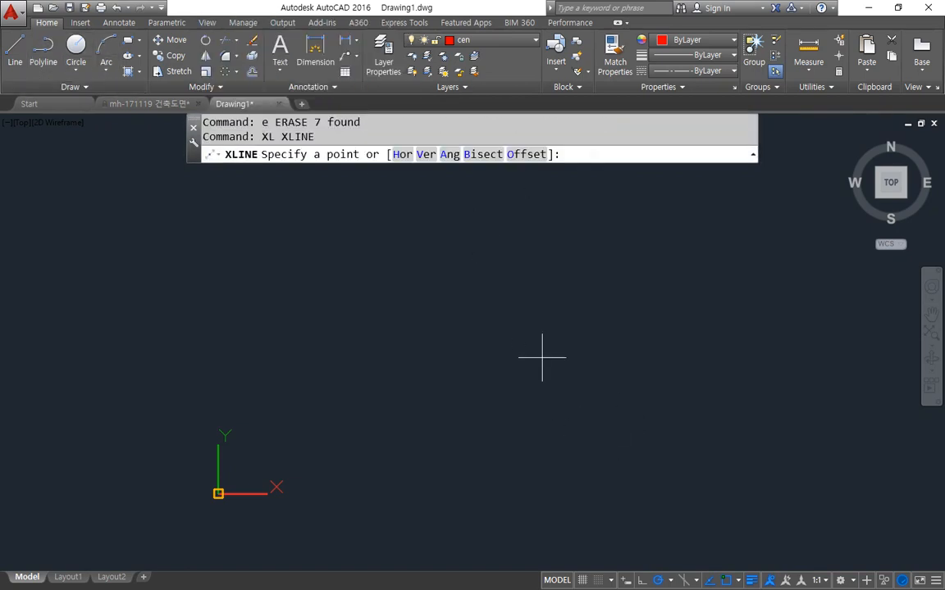
pyautogui.click(525, 325)
pyautogui.click(603, 323)
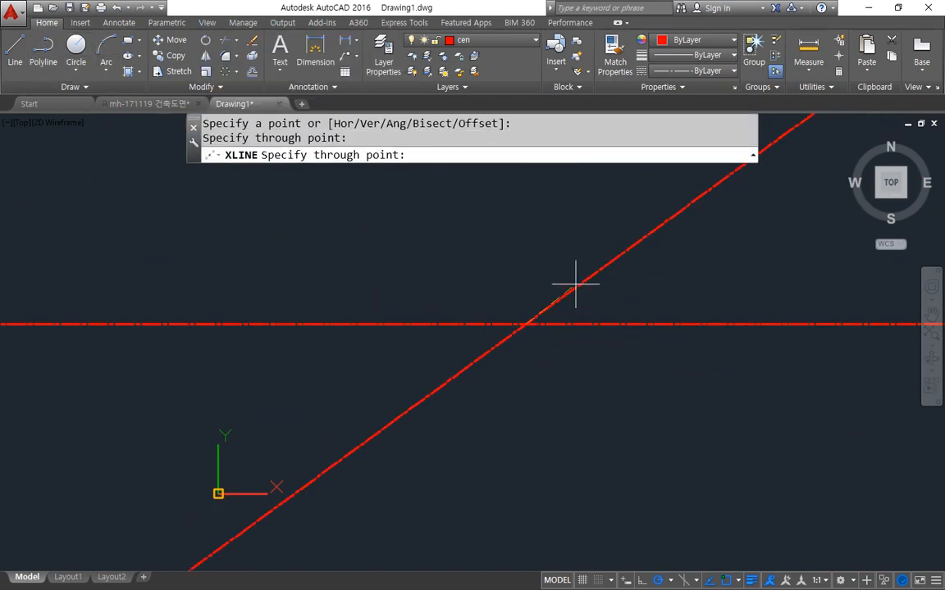
pyautogui.click(564, 256)
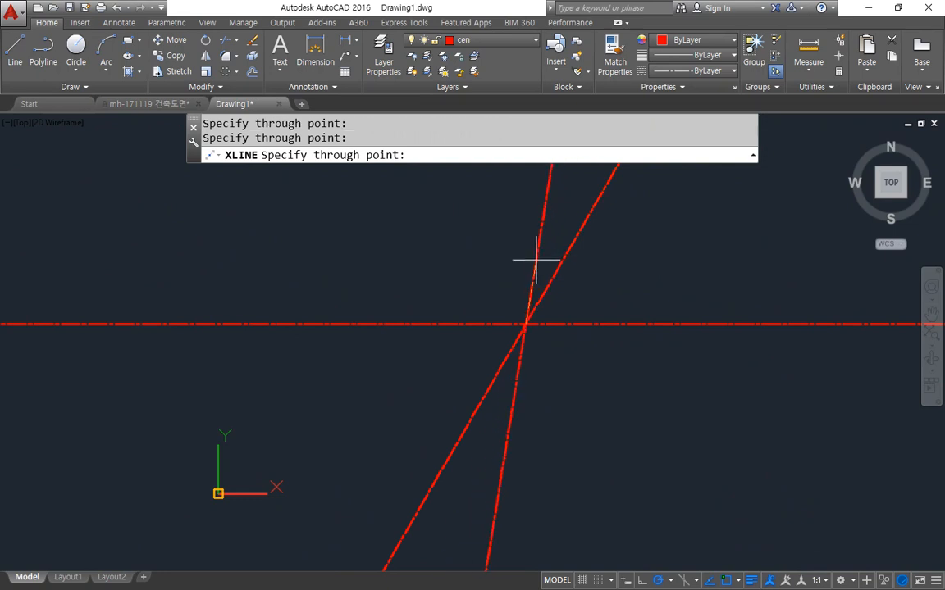
pyautogui.click(523, 266)
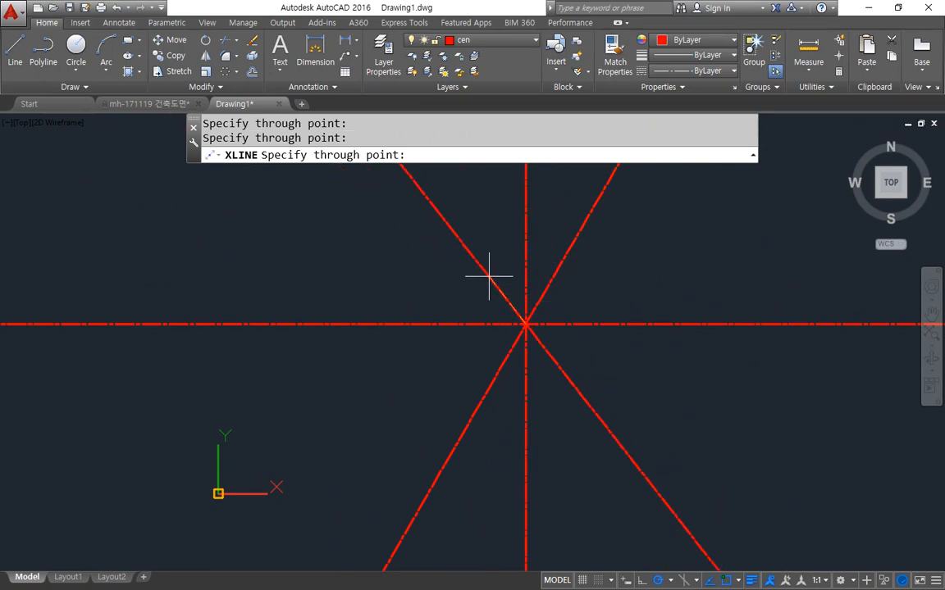
pyautogui.click(496, 268)
pyautogui.press('Return')
# - Draw two concentric circles of radius 20 and 40 centred on the construction lines' intersection
pyautogui.moveTo(578, 324); pyautogui.dragTo(379, 328, button='middle')
pyautogui.write('c')
pyautogui.press('Return')
pyautogui.click(320, 327)
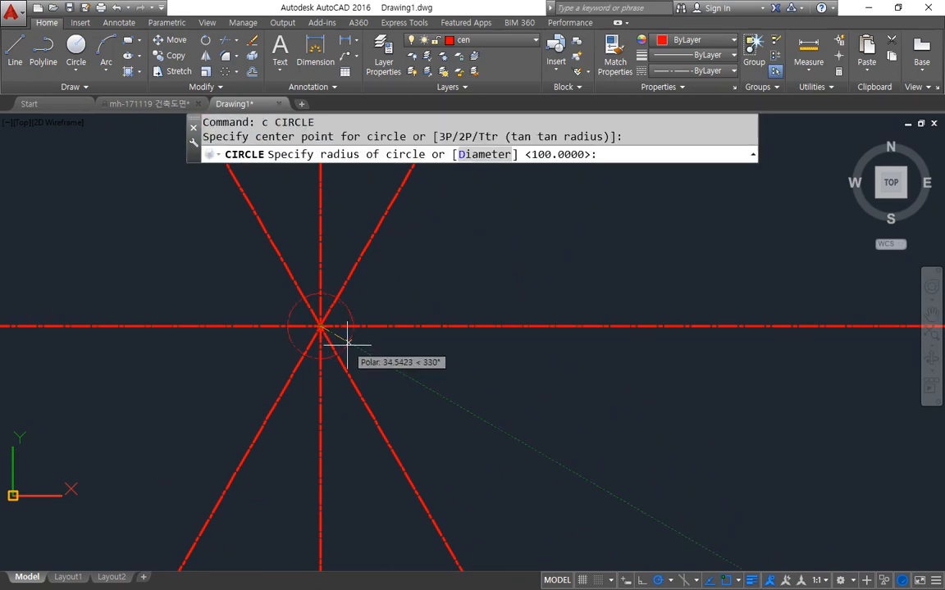
pyautogui.write('20')
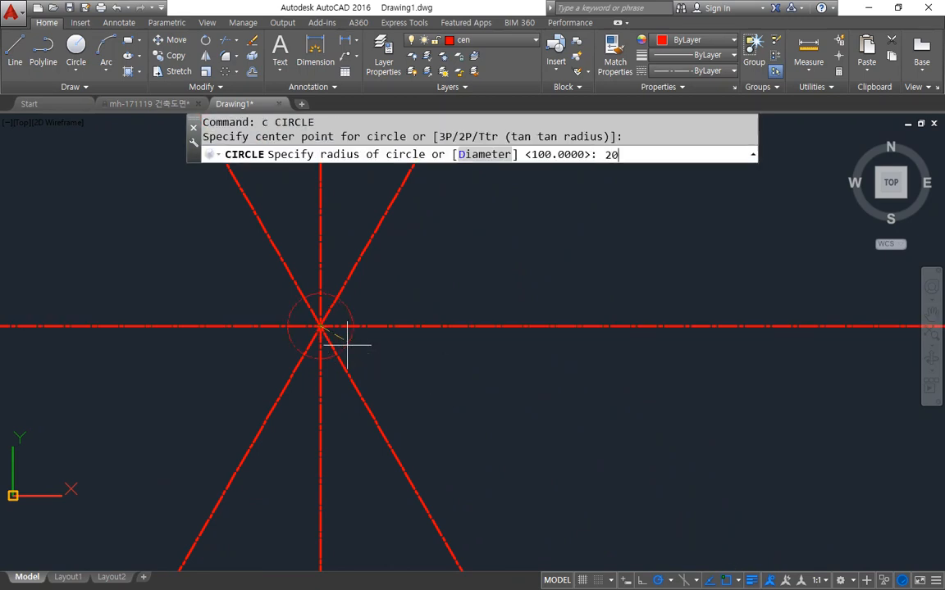
pyautogui.press('Return')
pyautogui.write('c')
pyautogui.press('Return')
pyautogui.click(319, 327)
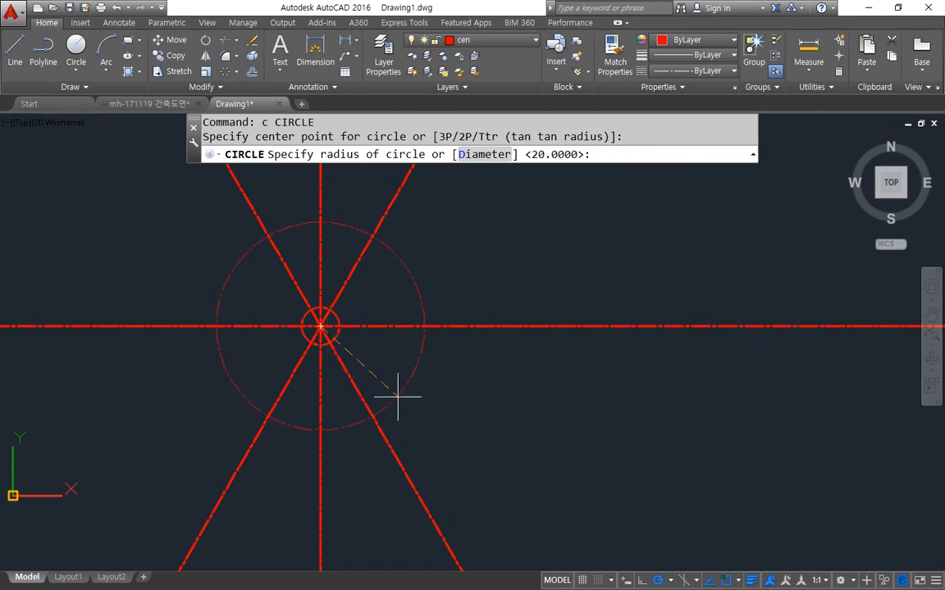
pyautogui.press('Return')
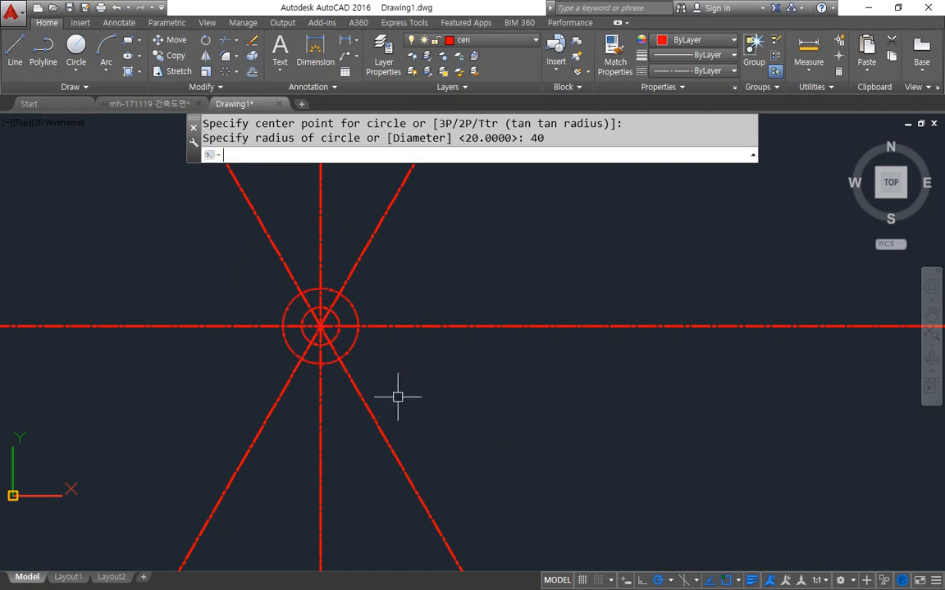
# - Set the global linetype scale factor to 0.3
pyautogui.scroll(4, 310, 331)
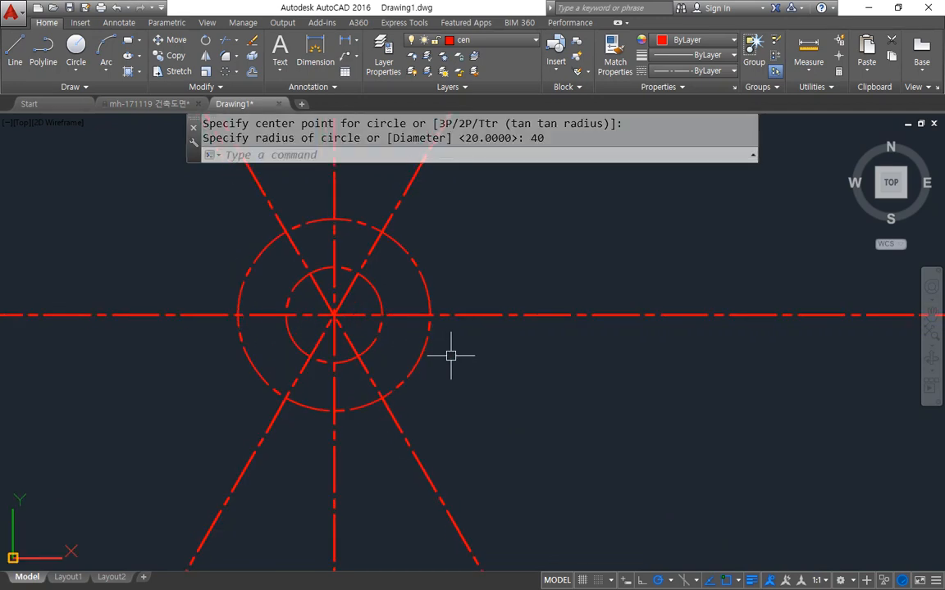
pyautogui.write('lts')
pyautogui.press('Return')
pyautogui.write('0.3')
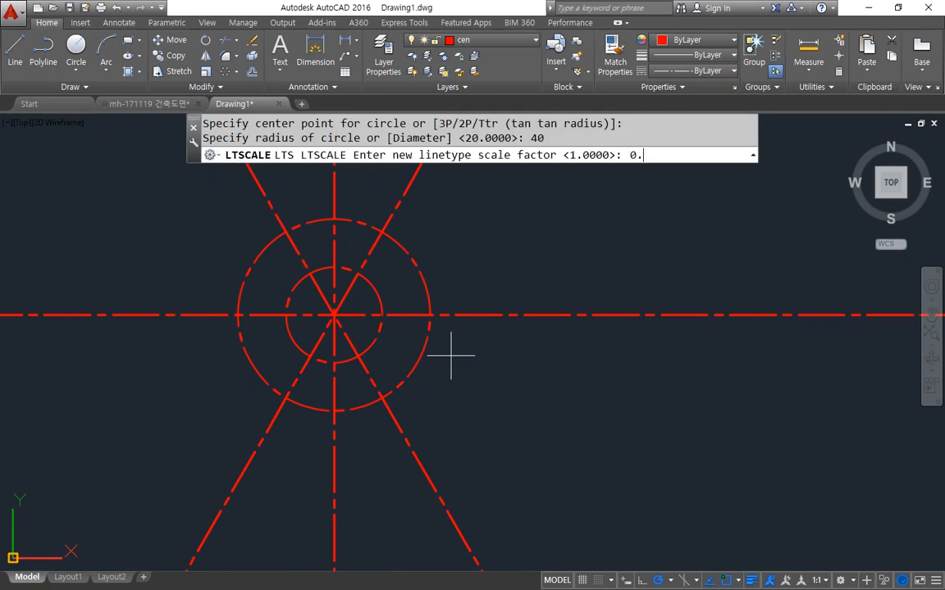
pyautogui.press('Return')
pyautogui.scroll(2, 316, 262)
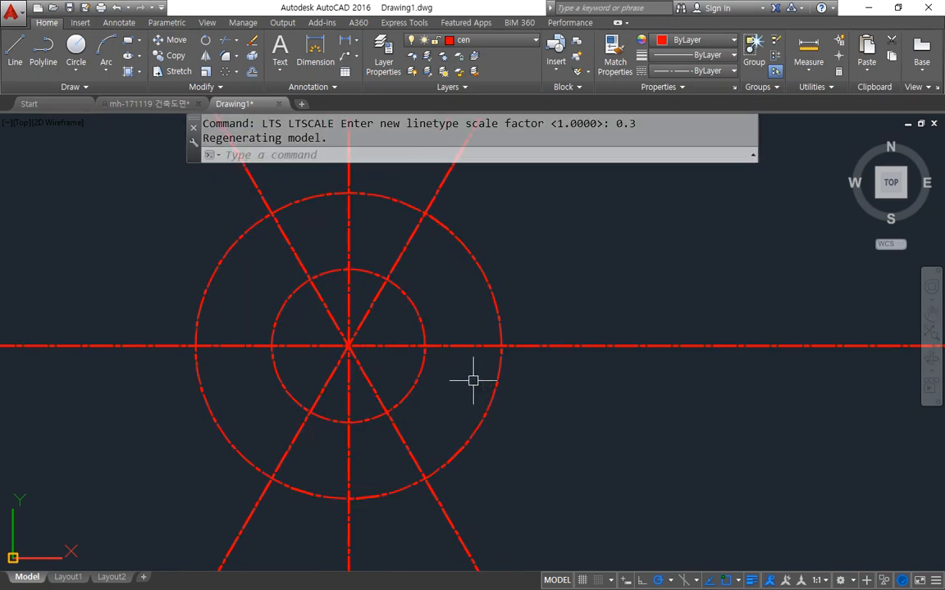
pyautogui.moveTo(444, 321); pyautogui.dragTo(432, 305, button='middle')
pyautogui.write('c')
pyautogui.press('Return')
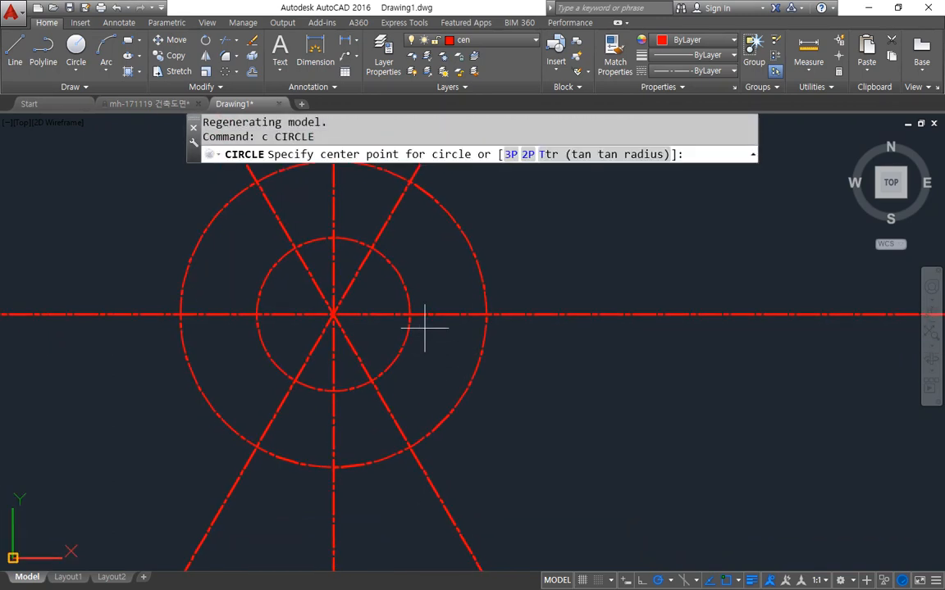
pyautogui.scroll(2, 414, 319)
pyautogui.press('Escape')
# - Make the col layer current and draw a radius 4 circle where the inner centre circle crosses the horizontal line on its right side
pyautogui.click(492, 40)
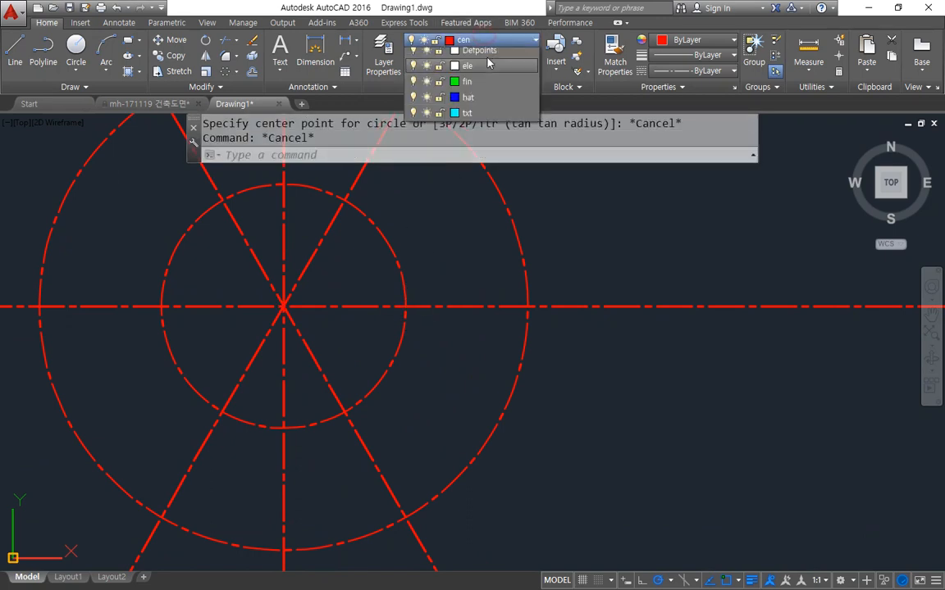
pyautogui.click(459, 90)
pyautogui.write('c')
pyautogui.press('Return')
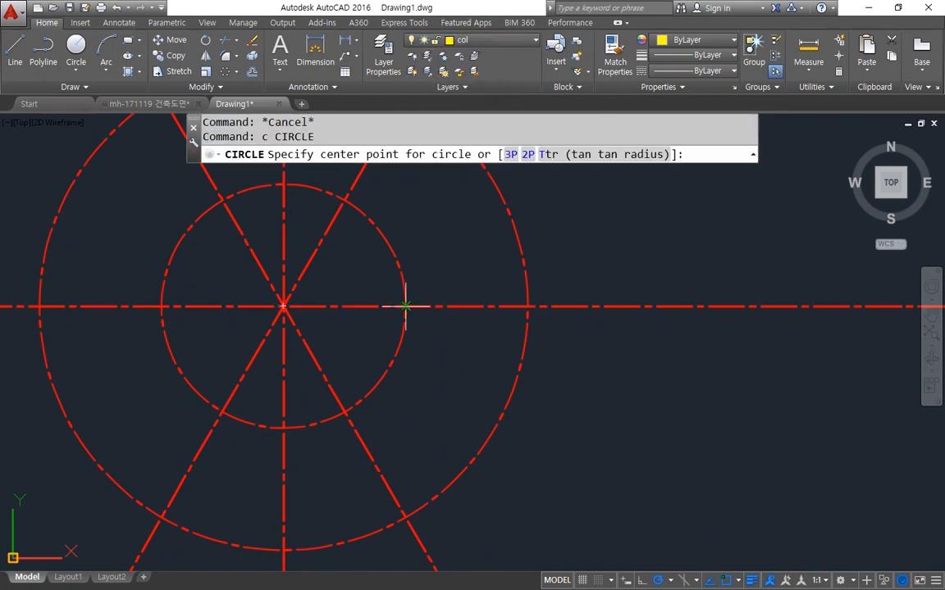
pyautogui.click(405, 307)
pyautogui.write('4')
pyautogui.press('Return')
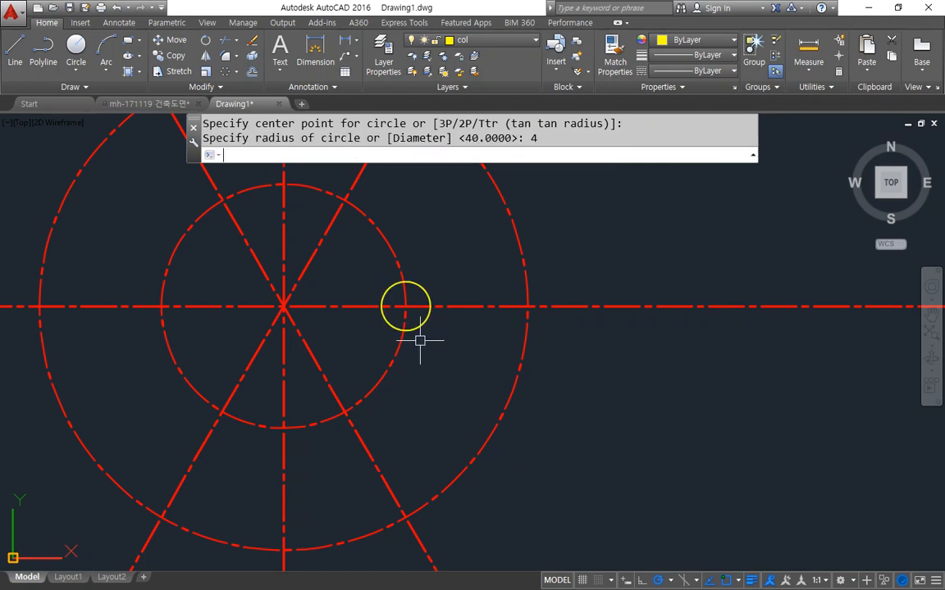
# - Draw a radius 5 circle concentric with the small yellow circle
pyautogui.scroll(2, 409, 311)
pyautogui.write('c')
pyautogui.press('Return')
pyautogui.click(404, 308)
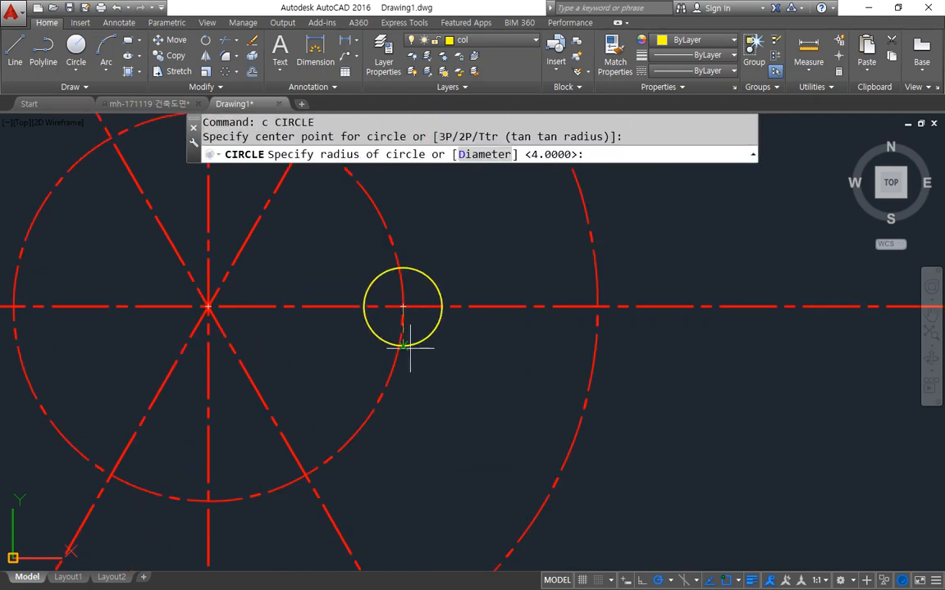
pyautogui.write('5')
pyautogui.press('Return')
# - Trim the lower-left quarter of the radius 5 circle between the horizontal centreline and the inner centre circle
pyautogui.write('tr')
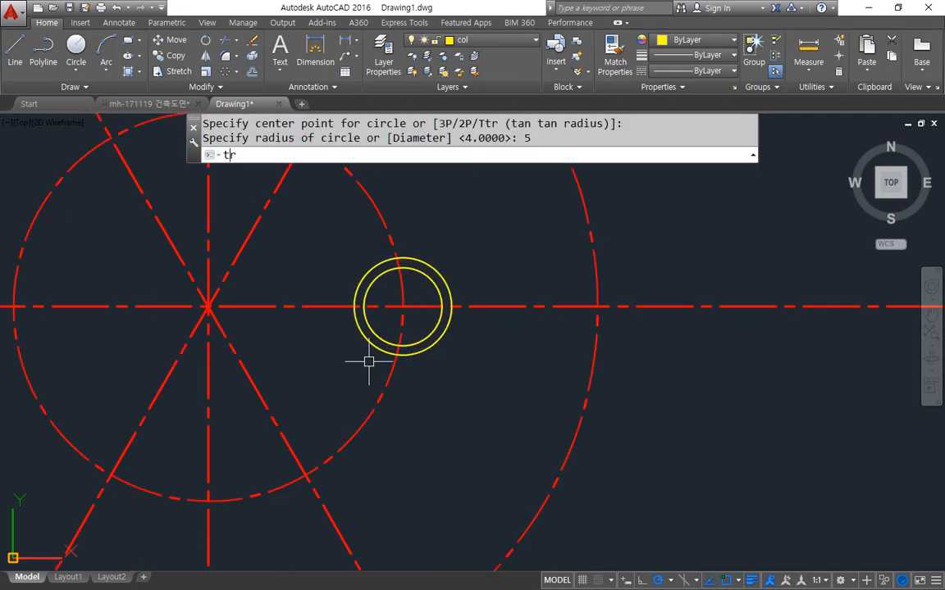
pyautogui.press('Return')
pyautogui.press('Return')
pyautogui.press('Return')
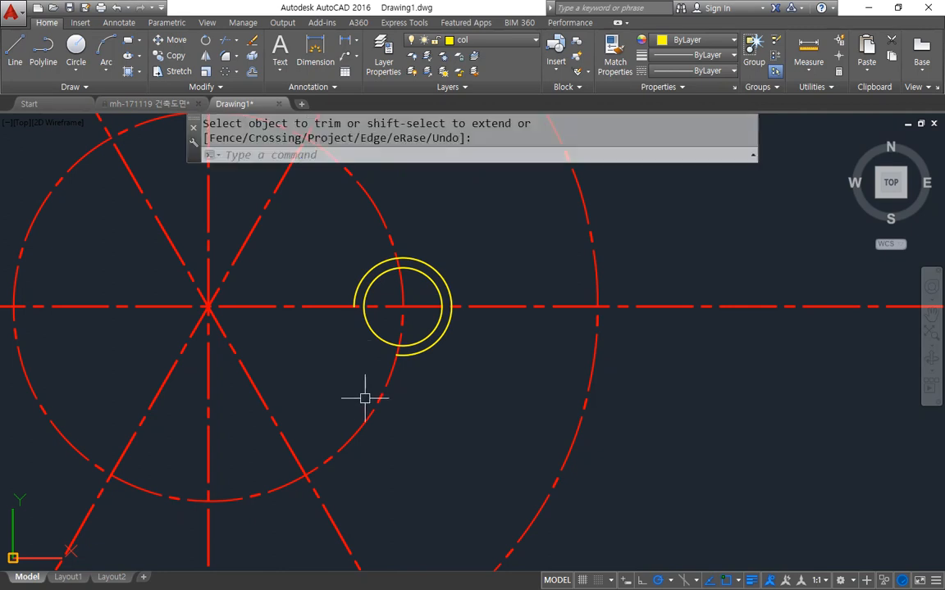
pyautogui.moveTo(365, 398); pyautogui.dragTo(426, 450, button='middle')
pyautogui.write('a')
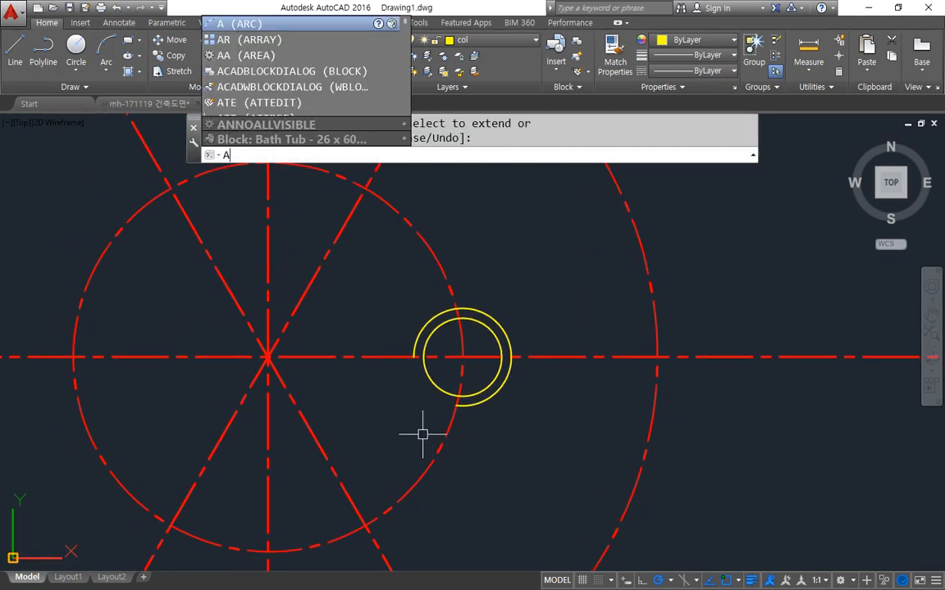
pyautogui.write('tt')
pyautogui.press('Escape')
# - Create a polar array of the small circle and its trimmed outer arc around the centrelines' intersection, with 4 items
pyautogui.write('ar')
pyautogui.press('Return')
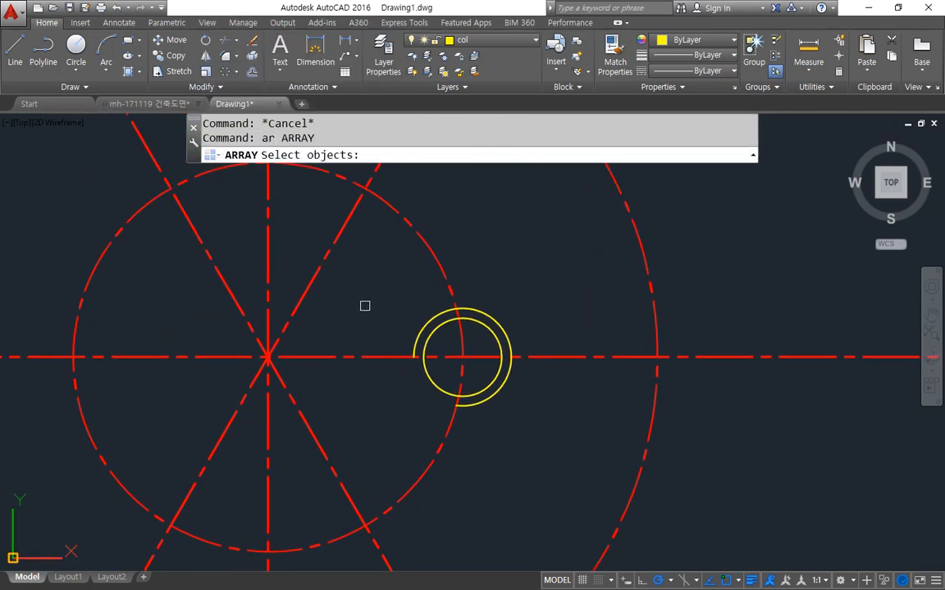
pyautogui.click(373, 268)
pyautogui.click(597, 468)
pyautogui.press('Return')
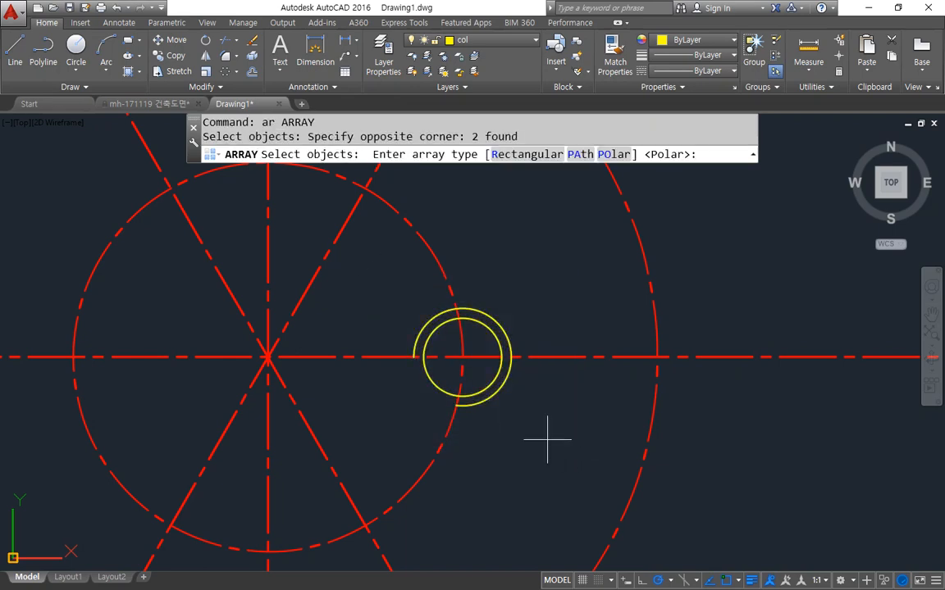
pyautogui.click(618, 156)
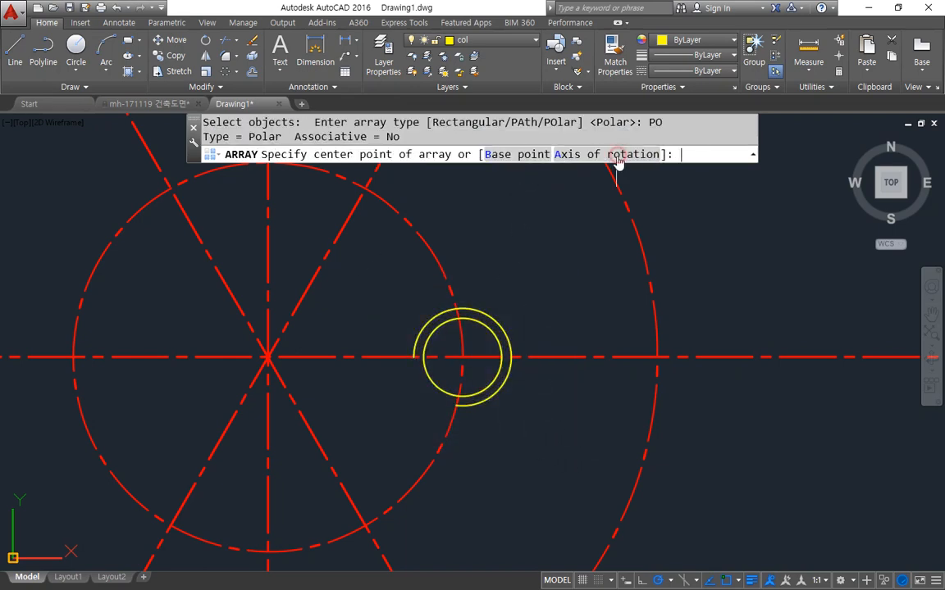
pyautogui.click(268, 357)
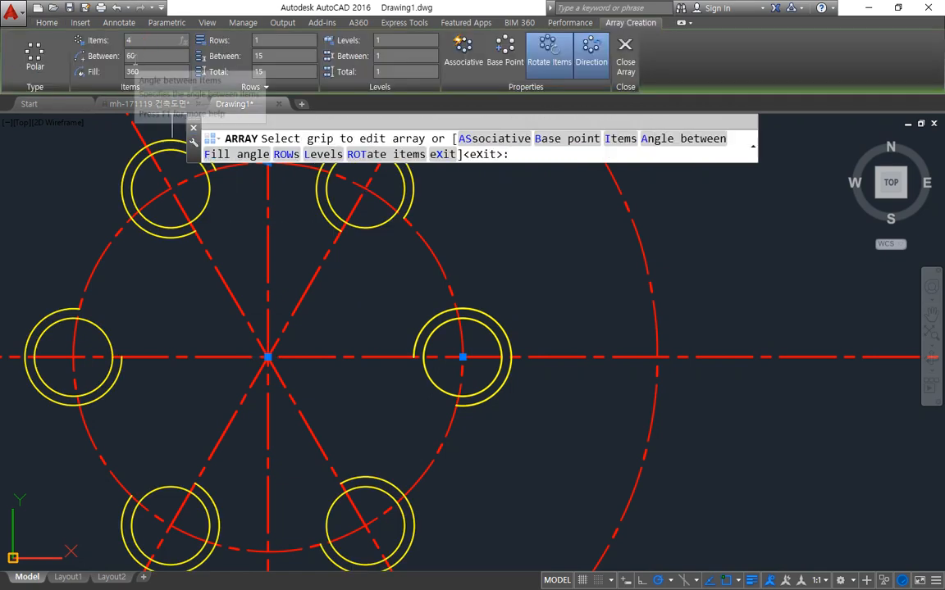
pyautogui.write('4')
pyautogui.press('Return')
pyautogui.scroll(-2, 346, 291)
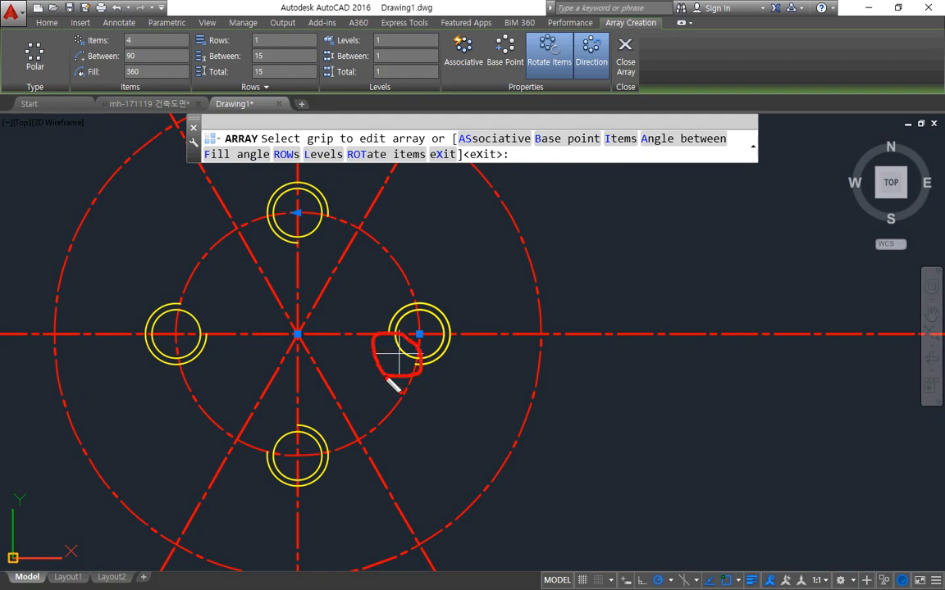
pyautogui.moveTo(397, 311)
pyautogui.mouseDown()
pyautogui.moveTo(314, 232)
pyautogui.moveTo(213, 381)
pyautogui.mouseUp()
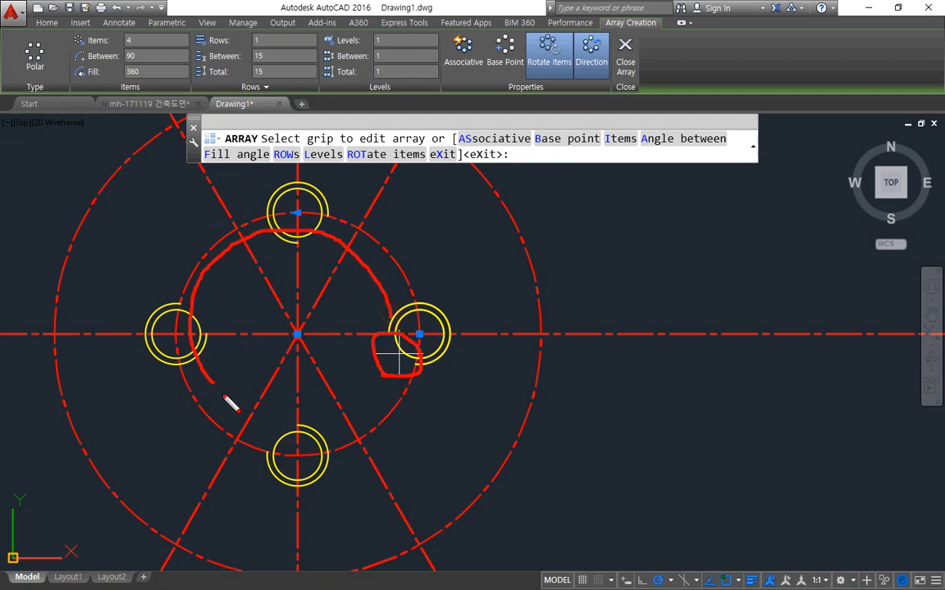
pyautogui.press('Escape')
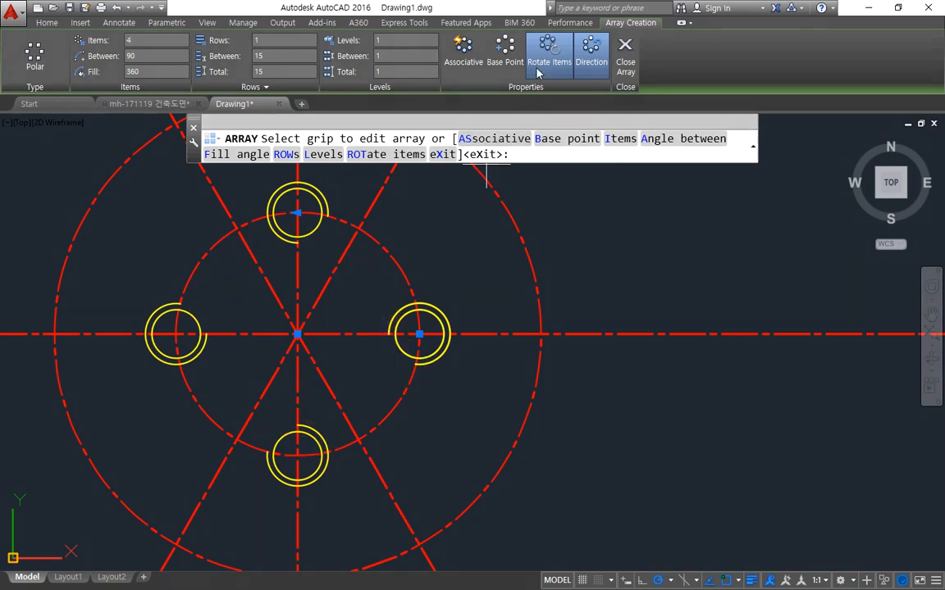
# - Turn off item rotation for the polar array of threaded-hole symbols and finish the array
pyautogui.click(541, 65)
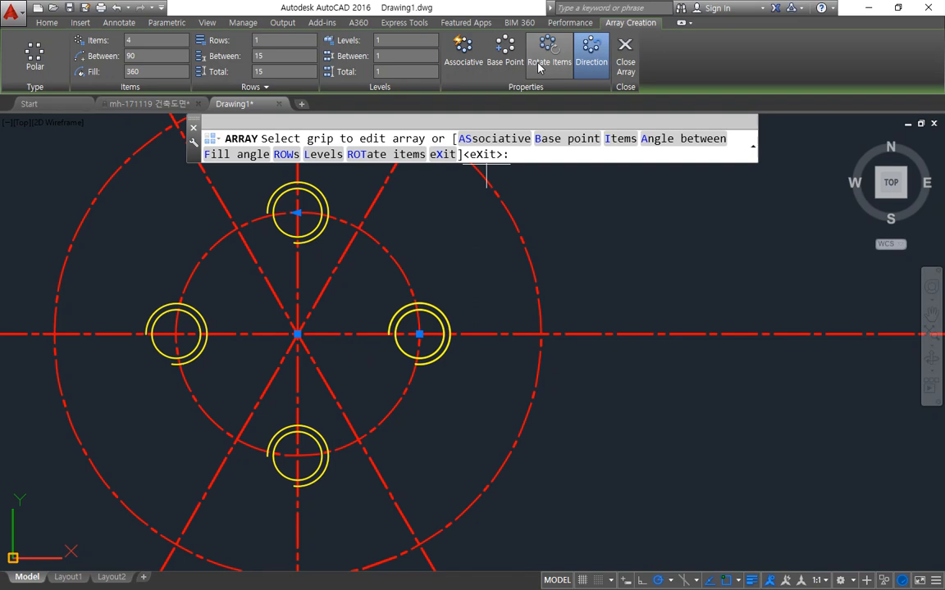
pyautogui.press('Return')
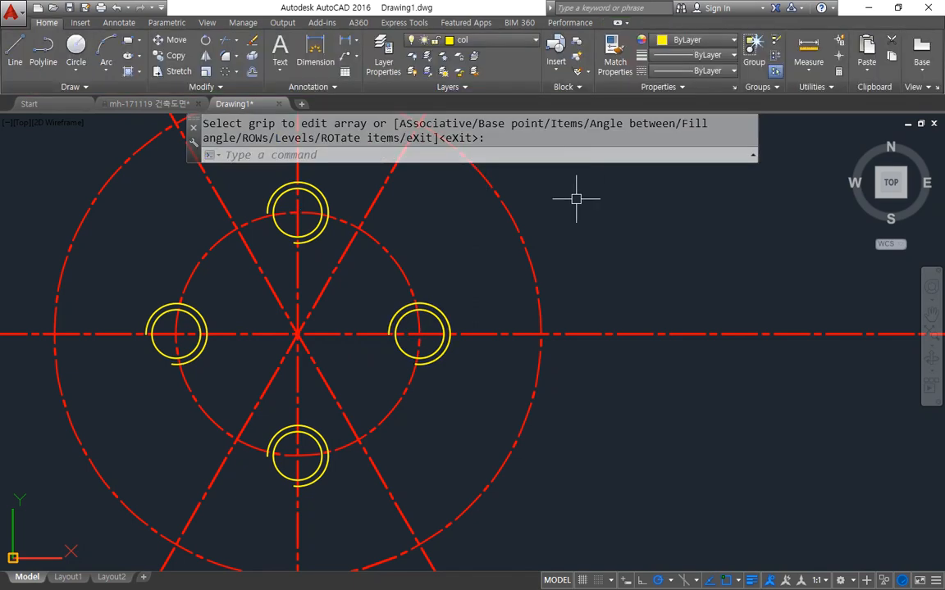
# - Draw a radius 5 circle where the outer centre circle crosses the horizontal centreline on its right side
pyautogui.moveTo(525, 337); pyautogui.dragTo(404, 324, button='middle')
pyautogui.write('c')
pyautogui.press('Return')
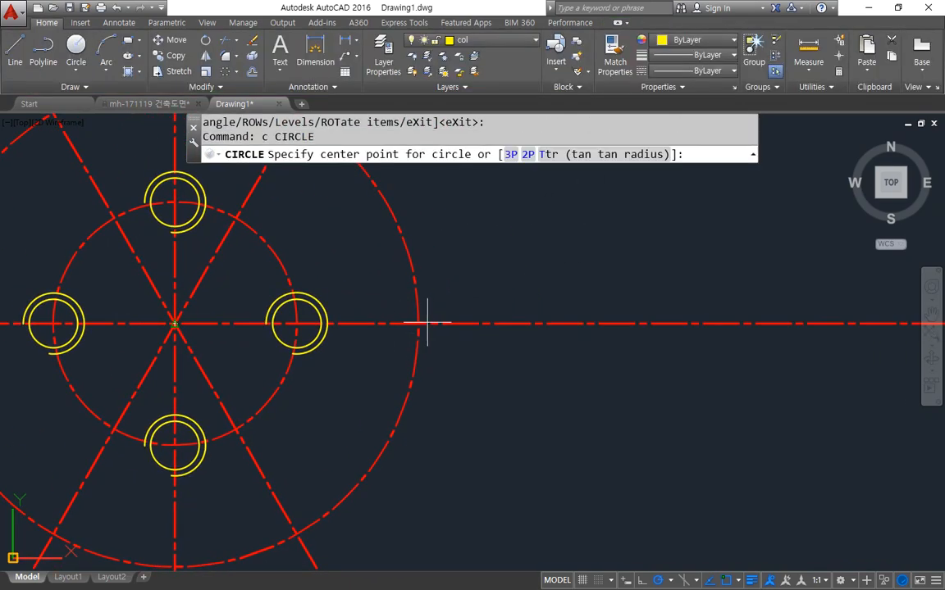
pyautogui.click(423, 323)
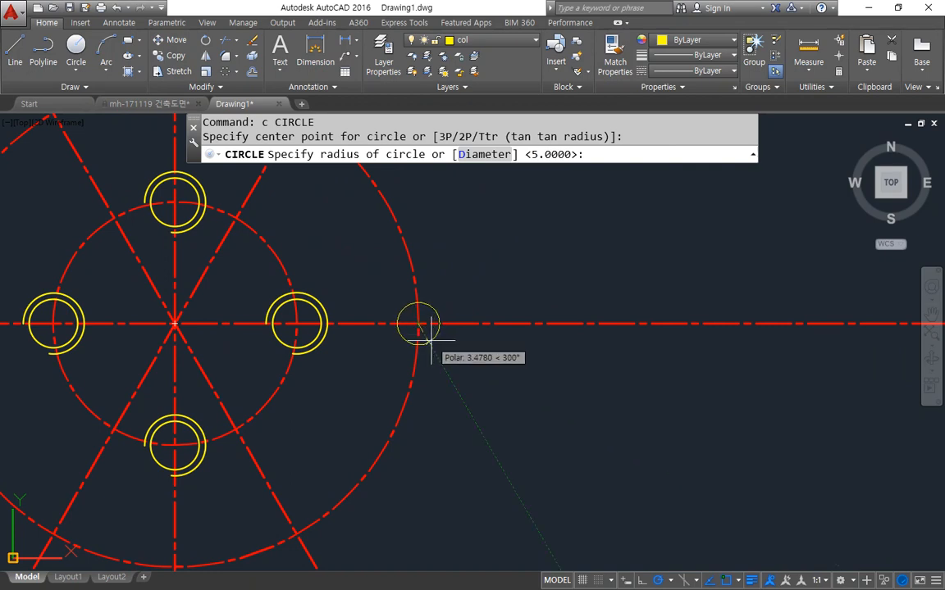
pyautogui.write('5')
pyautogui.press('Return')
# - Draw two more circles of radius 10 and radius 20 concentric with the new radius 5 circle
pyautogui.press('Return')
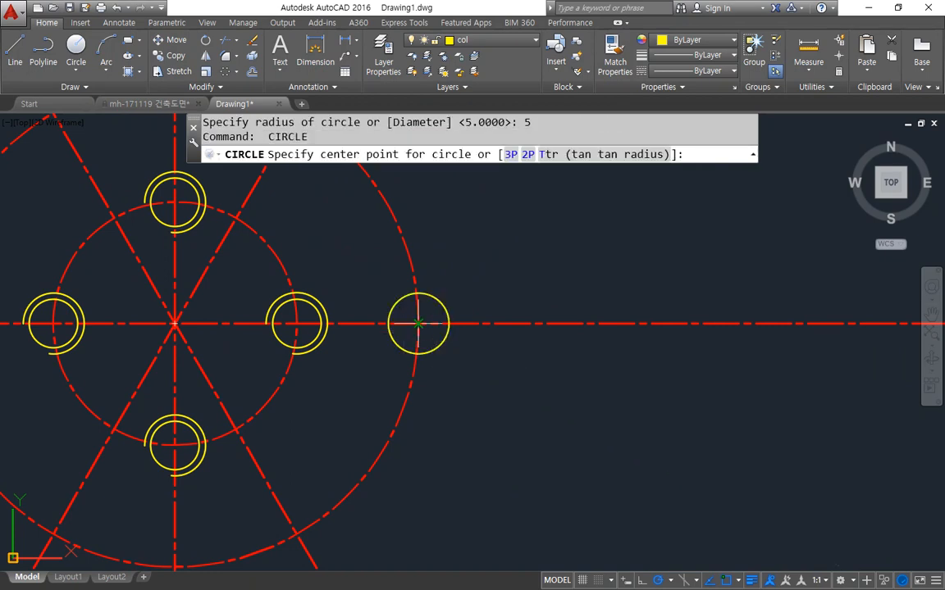
pyautogui.click(418, 323)
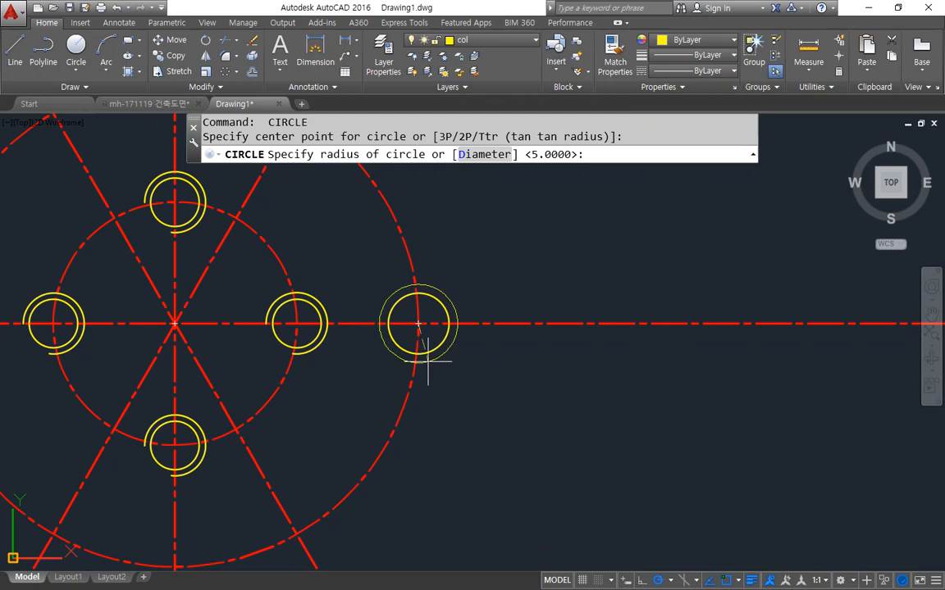
pyautogui.write('10')
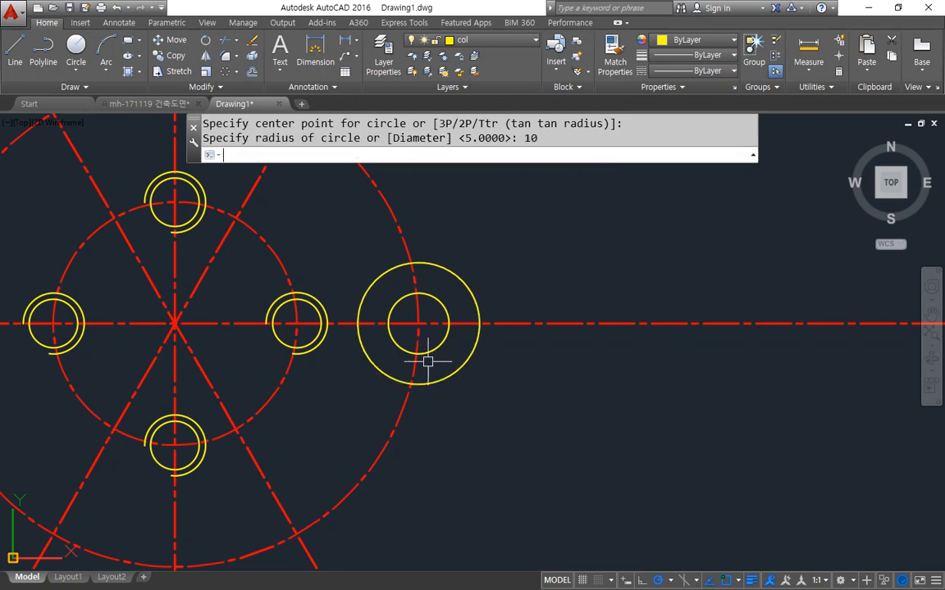
pyautogui.press('Return')
pyautogui.press('Return')
pyautogui.click(427, 361)
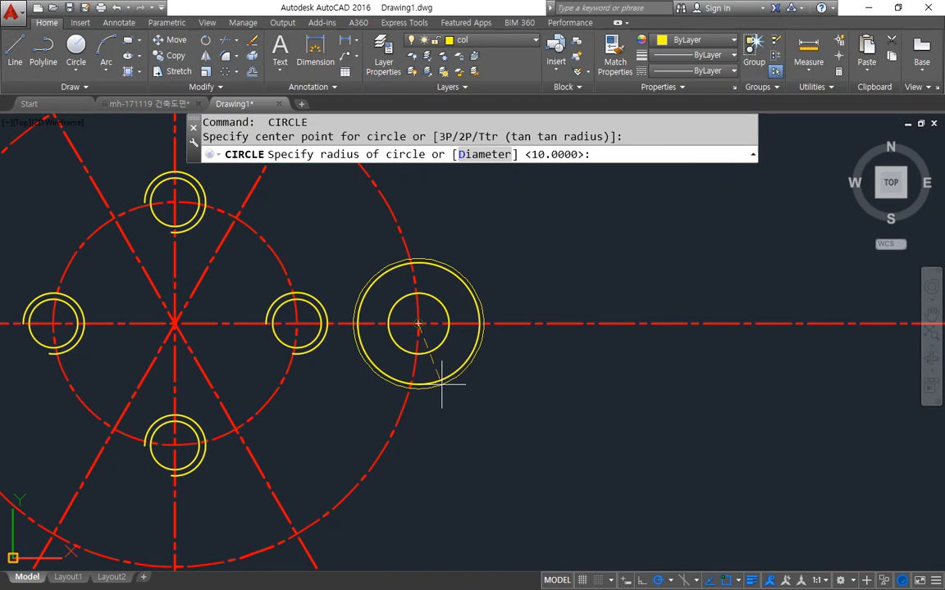
pyautogui.write('20')
pyautogui.press('Return')
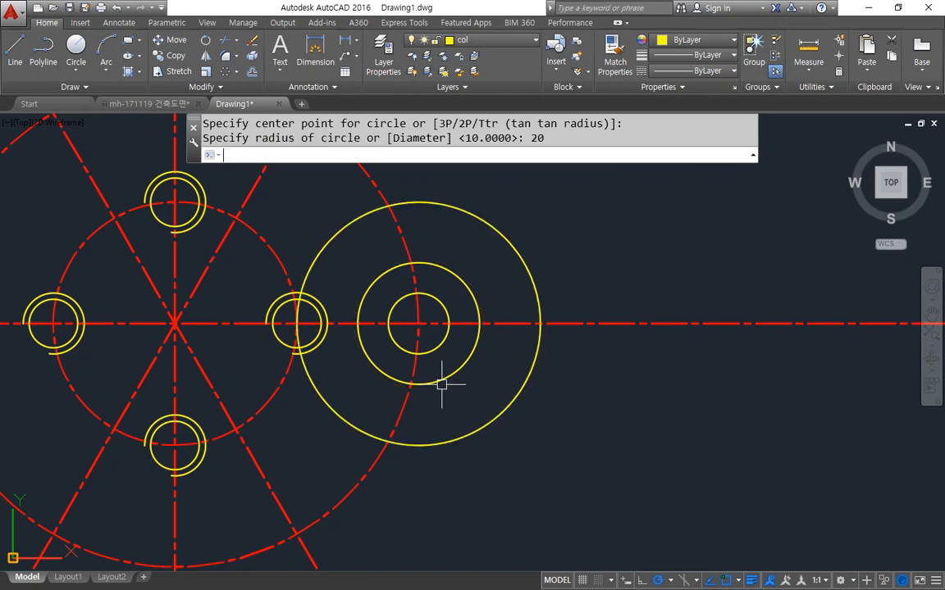
# - Trim away the part of the radius 20 circle that lies inside the outer centre circle
pyautogui.moveTo(577, 369)
pyautogui.mouseDown(button='middle')
pyautogui.moveTo(594, 483)
pyautogui.moveTo(576, 435)
pyautogui.mouseUp(button='middle')
pyautogui.write('tr')
pyautogui.press('Return')
pyautogui.click(403, 306)
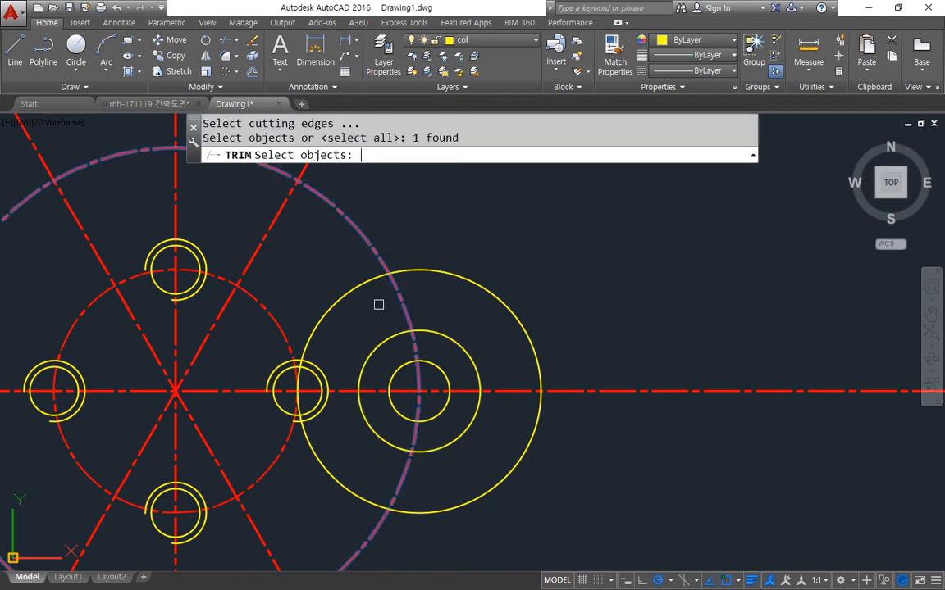
pyautogui.press('Return')
pyautogui.click(352, 290)
pyautogui.press('Return')
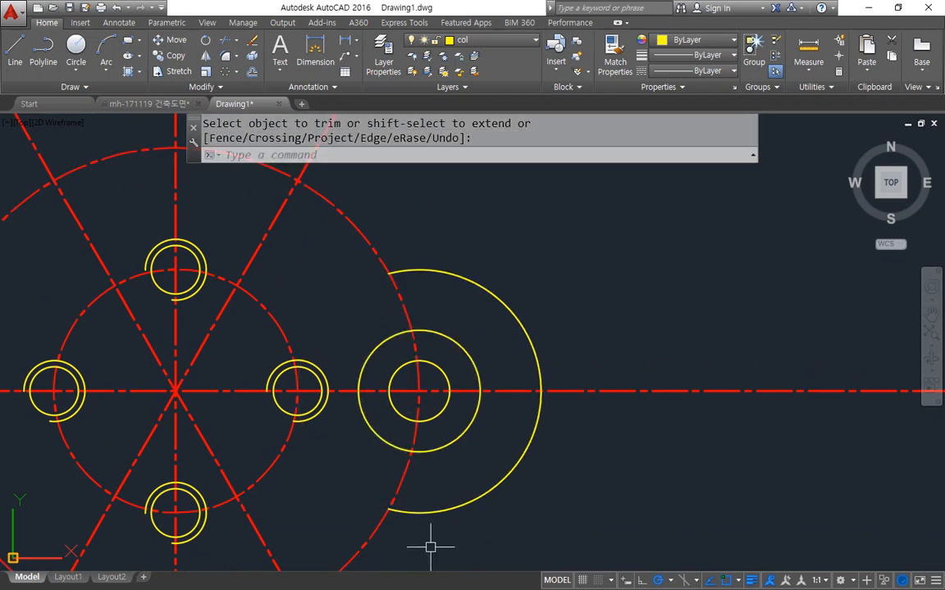
# - Draw a radius 20 circle where the outer centre circle crosses the upper-right diagonal centreline
pyautogui.moveTo(439, 295); pyautogui.dragTo(451, 417, button='middle')
pyautogui.write('c')
pyautogui.press('Return')
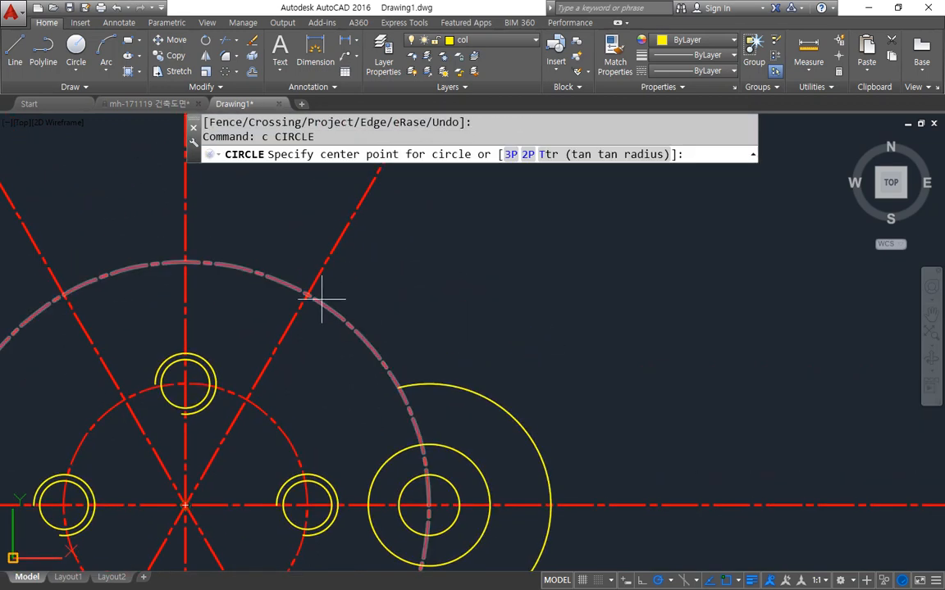
pyautogui.click(307, 293)
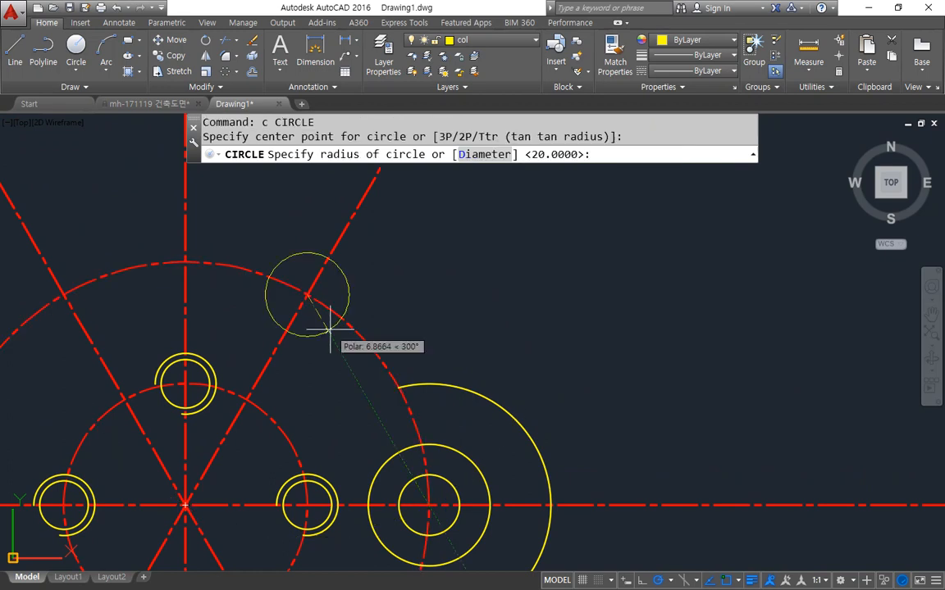
pyautogui.write('20')
pyautogui.press('Return')
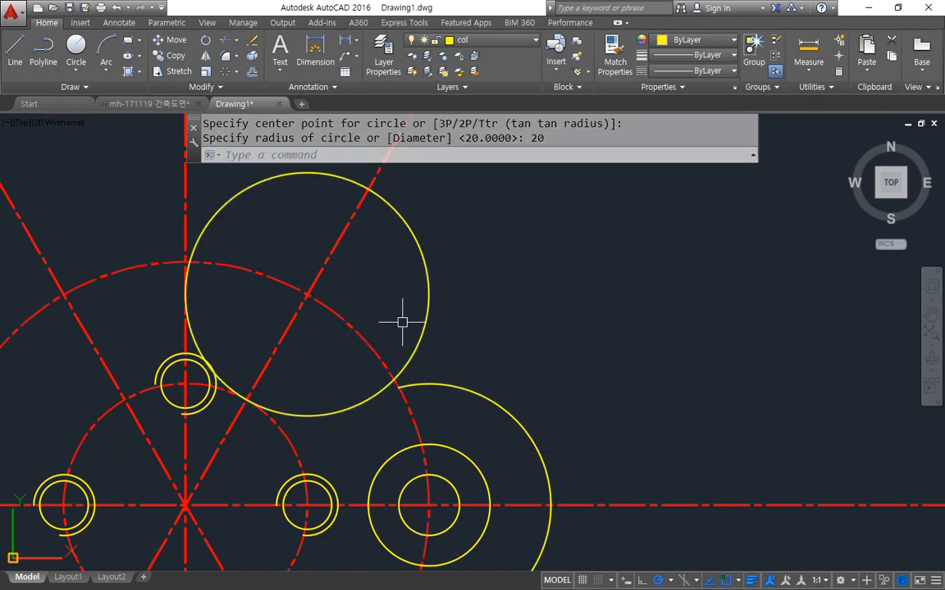
# - Trim the upper radius 20 circle's portion inside the outer centre circle
pyautogui.write('tr')
pyautogui.press('Return')
pyautogui.click(371, 341)
pyautogui.press('Return')
pyautogui.click(369, 406)
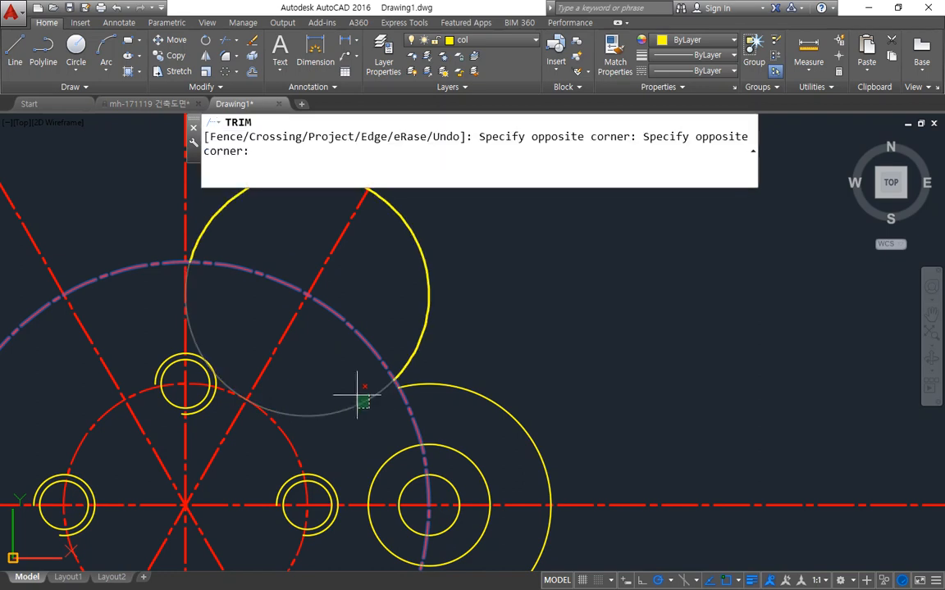
pyautogui.click(357, 395)
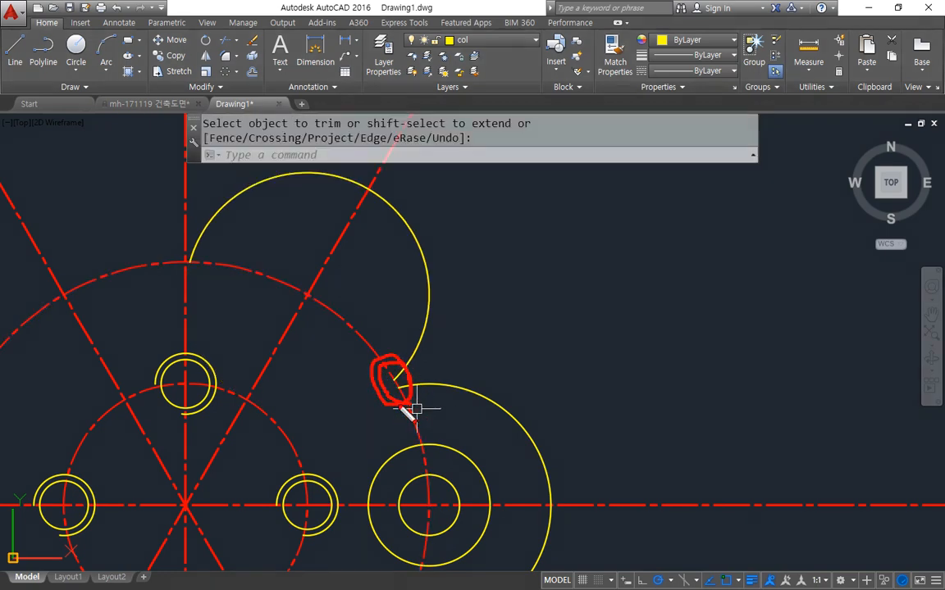
# - Draw a horizontal line about 10 units long and a connected slanted line, crossing the outer centre circle on both sides of the arcs' gap
pyautogui.scroll(5, 416, 409)
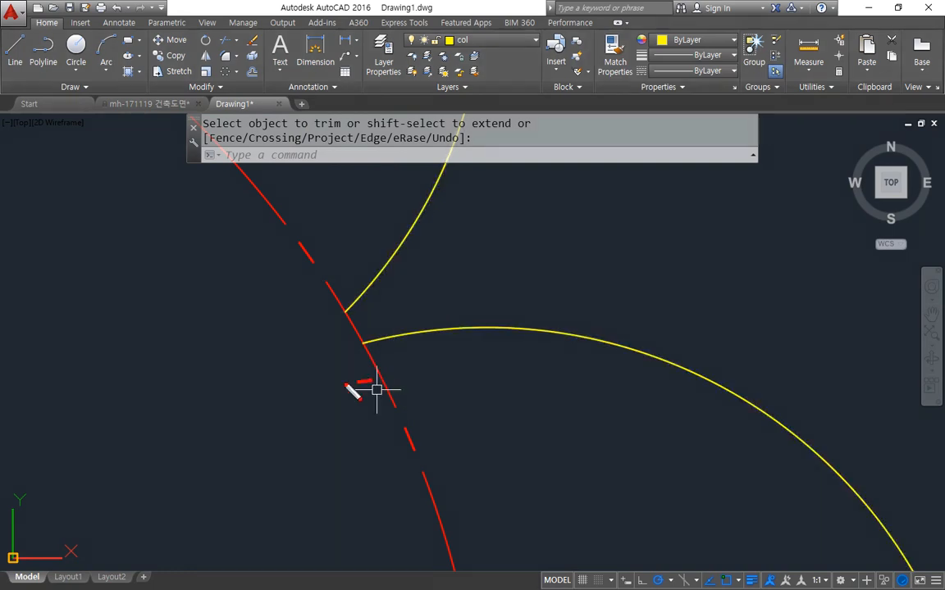
pyautogui.moveTo(354, 390)
pyautogui.mouseDown()
pyautogui.moveTo(426, 332)
pyautogui.moveTo(391, 319)
pyautogui.mouseUp()
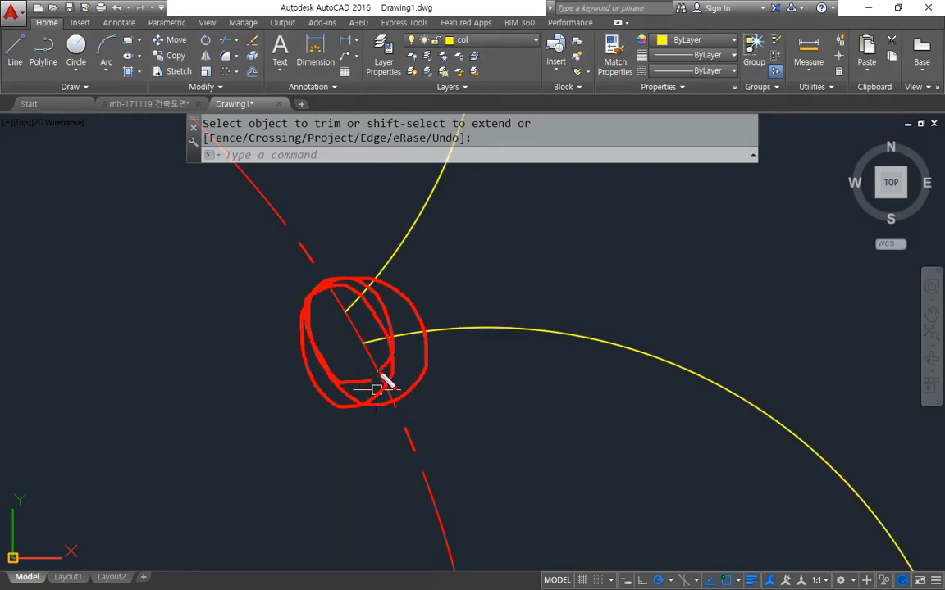
pyautogui.press('Escape')
pyautogui.press('Escape')
pyautogui.write('l')
pyautogui.press('Return')
pyautogui.click(510, 421)
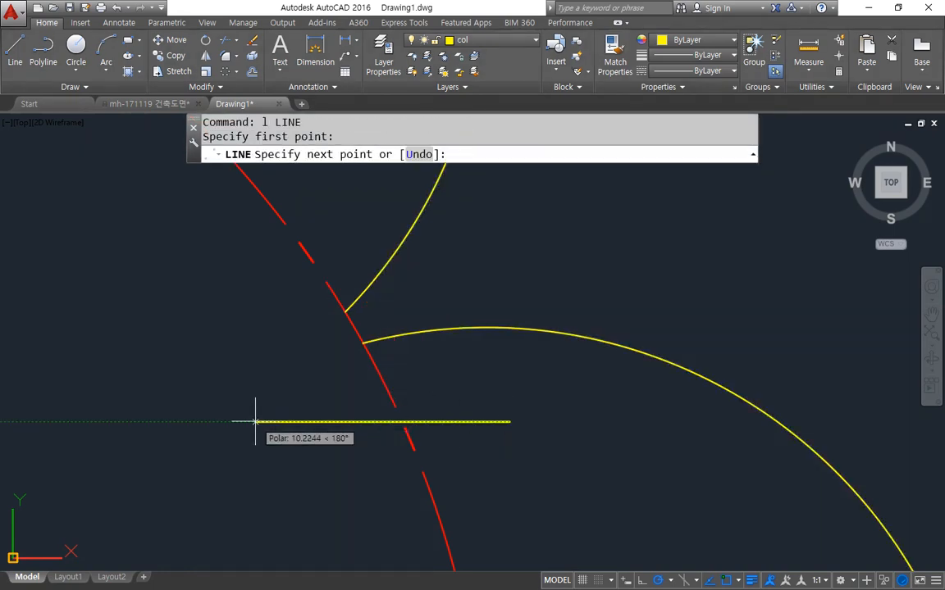
pyautogui.click(256, 421)
pyautogui.click(319, 205)
pyautogui.press('Return')
# - Trim the outer centre circle between each helper line and the nearest arc end, keeping the short piece between the two arcs
pyautogui.write('tr')
pyautogui.press('Return')
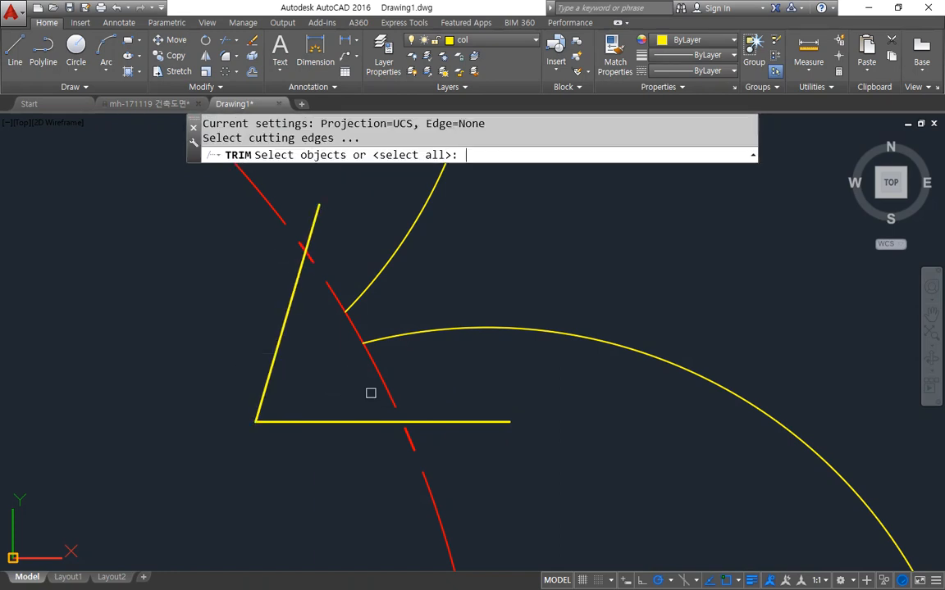
pyautogui.press('Return')
pyautogui.click(377, 382)
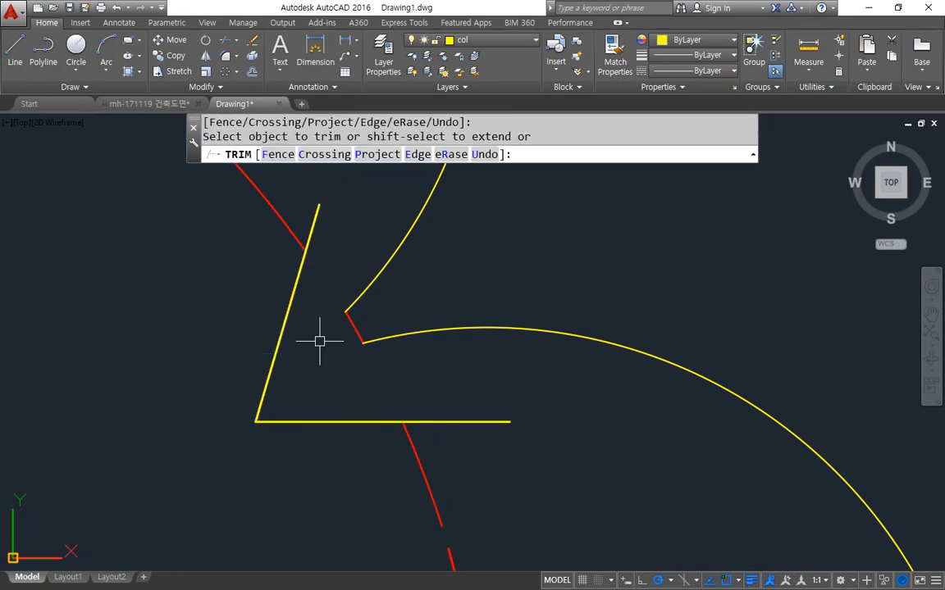
pyautogui.press('Return')
# - Match the short centre-circle piece between the arcs to the yellow radius 20 arc's properties
pyautogui.write('ma')
pyautogui.press('Return')
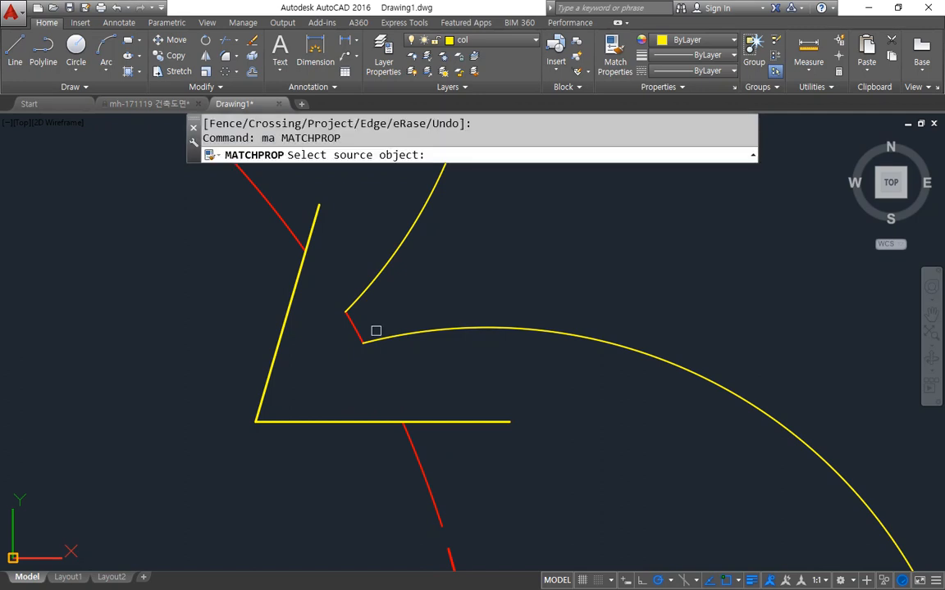
pyautogui.click(375, 330)
pyautogui.click(353, 328)
pyautogui.press('Return')
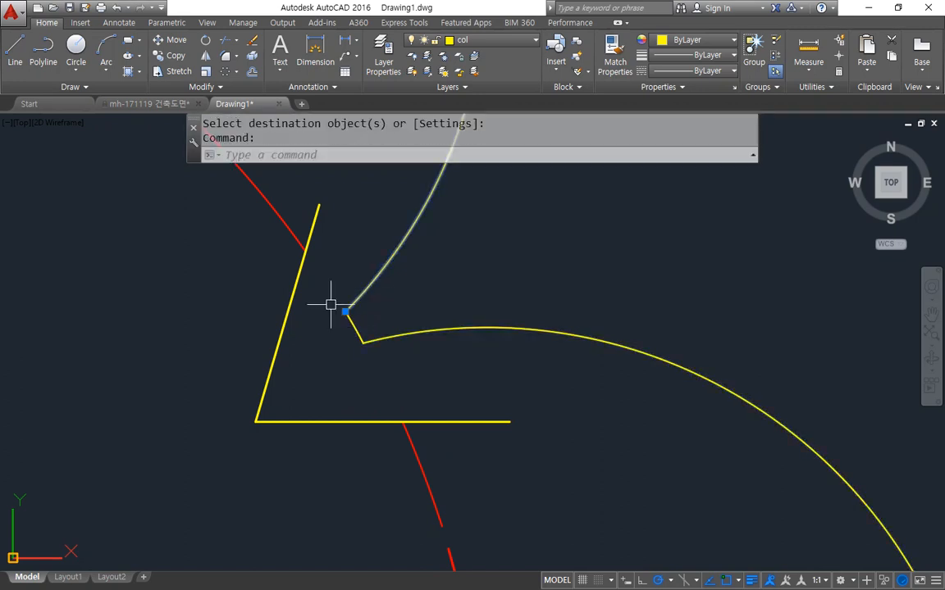
# - Erase the leftover upper arc and the two angled helper lines beside the short corner segment on the lobe outline
pyautogui.write('e')
pyautogui.press('Return')
pyautogui.click(307, 386)
pyautogui.click(215, 443)
pyautogui.write('e')
pyautogui.press('Return')
pyautogui.scroll(-4, 215, 444)
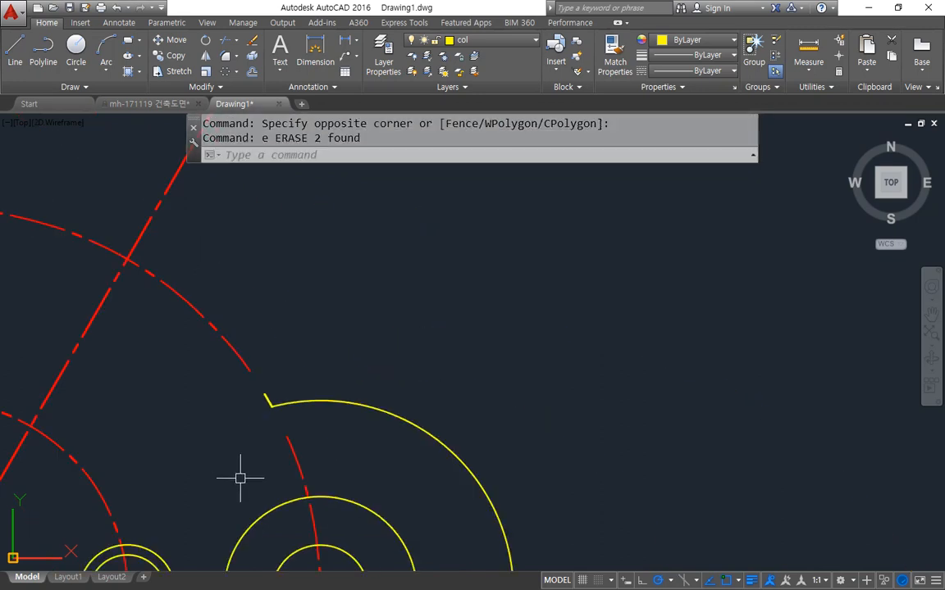
pyautogui.scroll(-3, 292, 291)
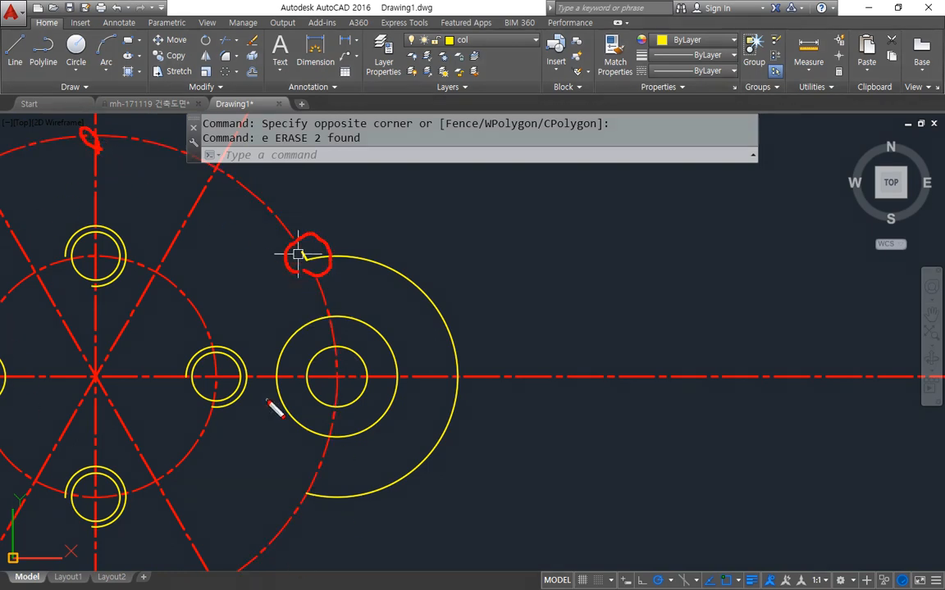
pyautogui.press('Escape')
pyautogui.moveTo(464, 400); pyautogui.dragTo(612, 398, button='middle')
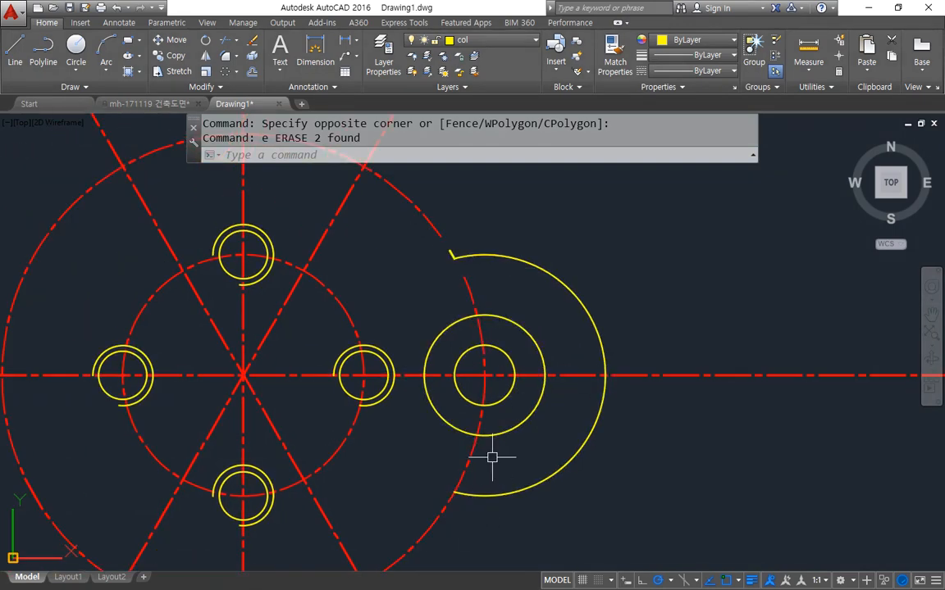
# - Offset the larger of the two concentric circles inside the lobe outward by 3
pyautogui.scroll(2, 492, 456)
pyautogui.scroll(1, 476, 385)
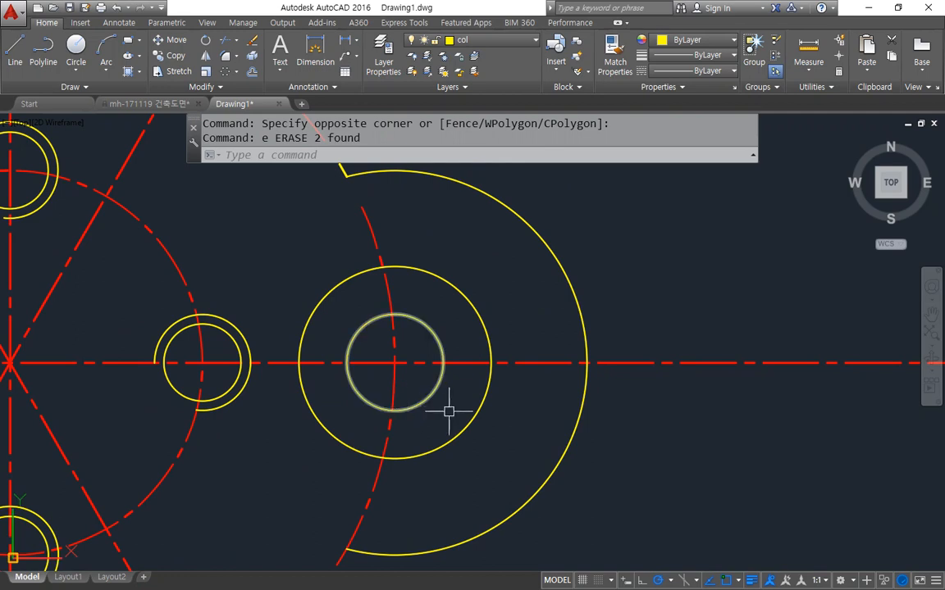
pyautogui.moveTo(449, 411); pyautogui.dragTo(412, 443, button='middle')
pyautogui.write('o')
pyautogui.press('Return')
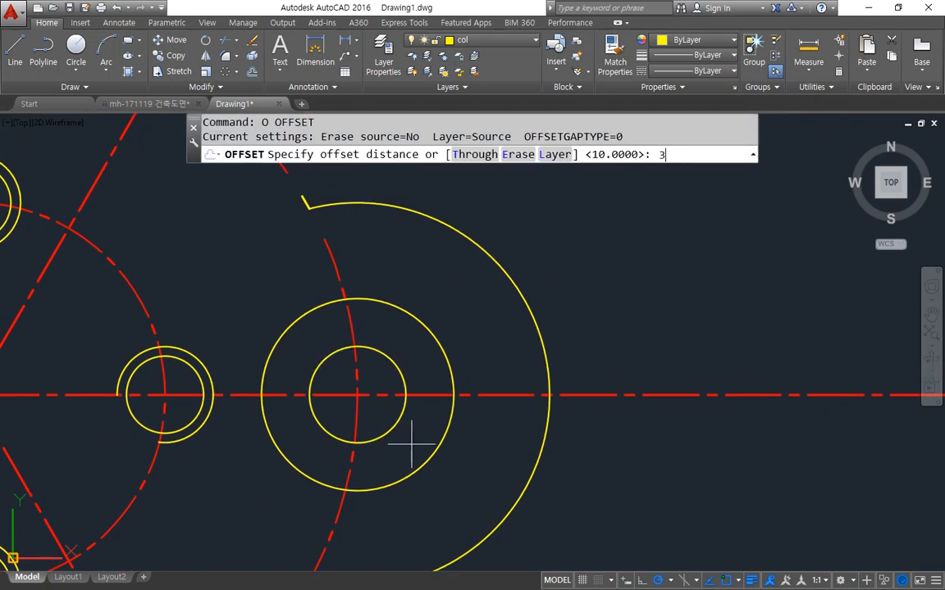
pyautogui.write('3')
pyautogui.press('Return')
pyautogui.click(436, 348)
pyautogui.click(455, 332)
pyautogui.press('Return')
# - Trim the red centre arc outside the offset circle, using that circle as the cutting edge, and erase the circle
pyautogui.write('tr')
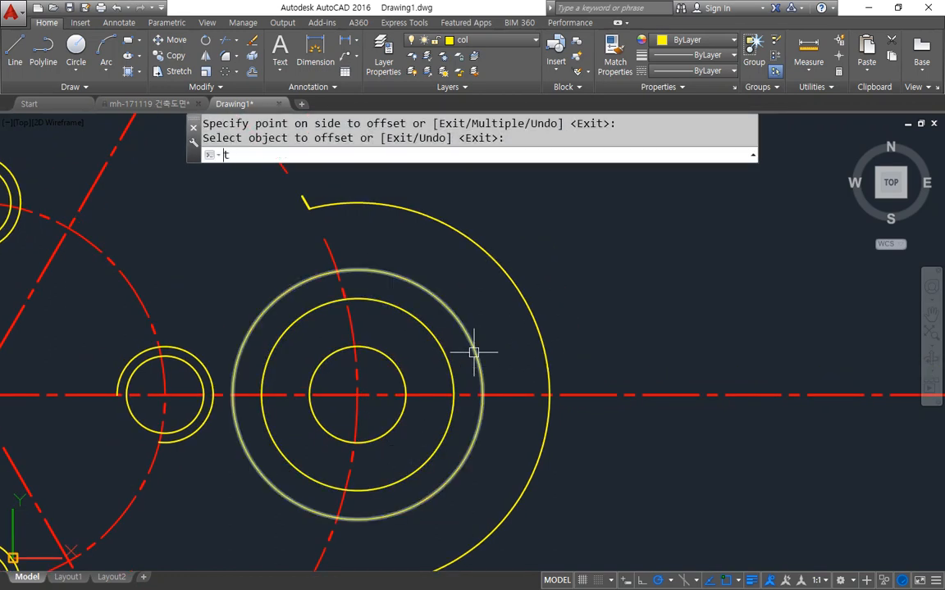
pyautogui.press('Return')
pyautogui.click(473, 352)
pyautogui.press('Return')
pyautogui.click(343, 295)
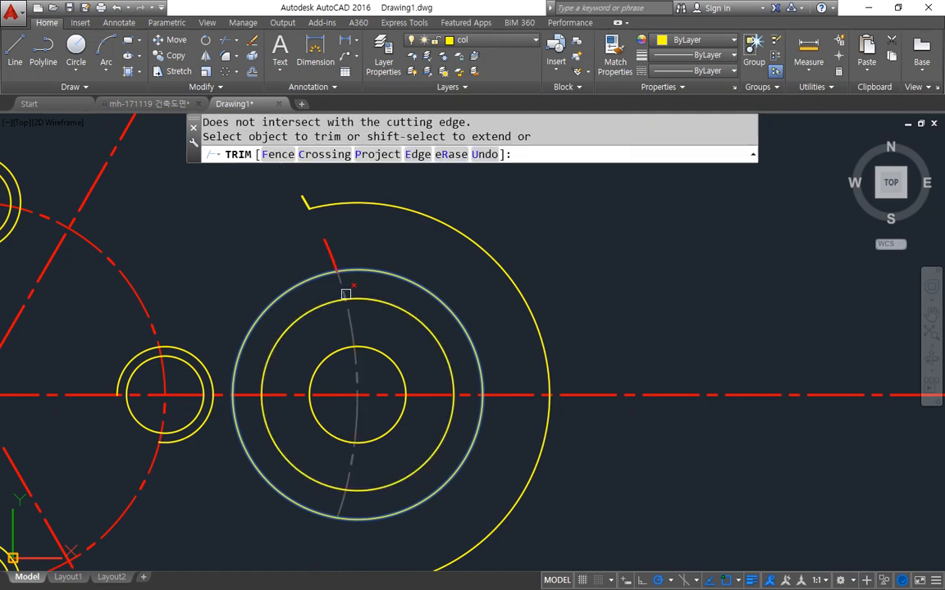
pyautogui.click(334, 252)
pyautogui.press('Return')
pyautogui.click(402, 279)
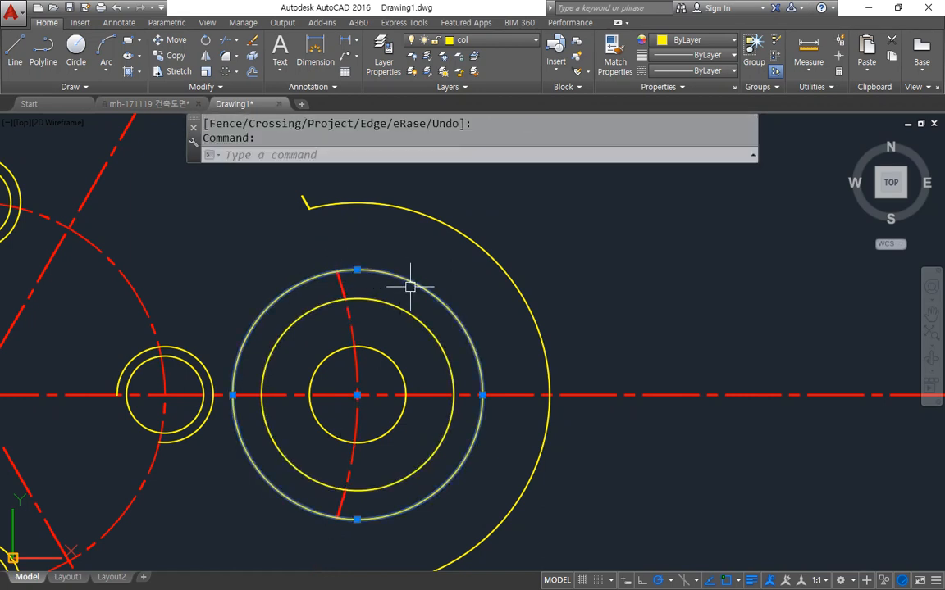
pyautogui.write('e')
pyautogui.press('Return')
# - Create a polar array of the lobe outline, its circles and centre arc around the centre-line intersection, with 6 items over 360°
pyautogui.scroll(-2, 480, 404)
pyautogui.moveTo(484, 410); pyautogui.dragTo(611, 414, button='middle')
pyautogui.write('ar')
pyautogui.press('Return')
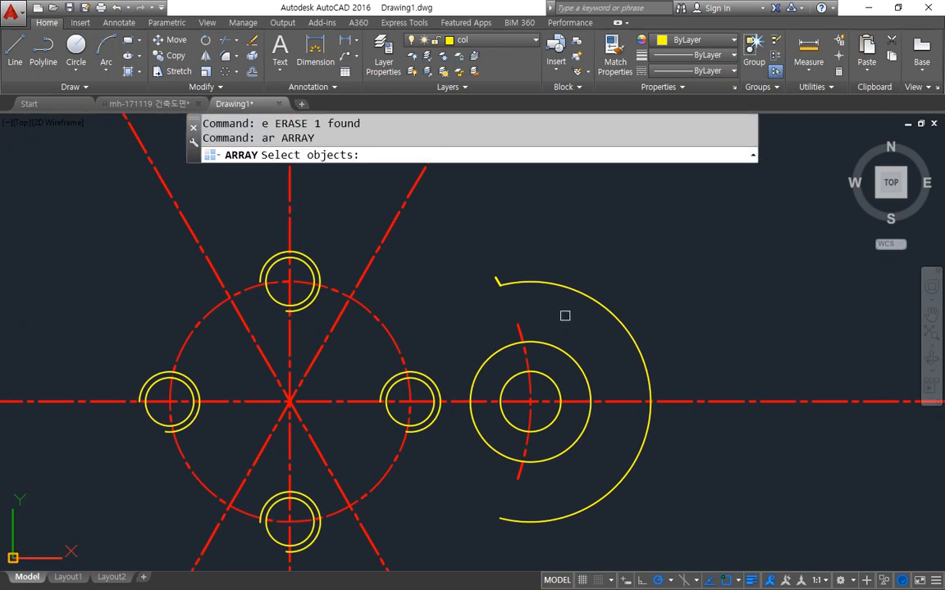
pyautogui.click(457, 241)
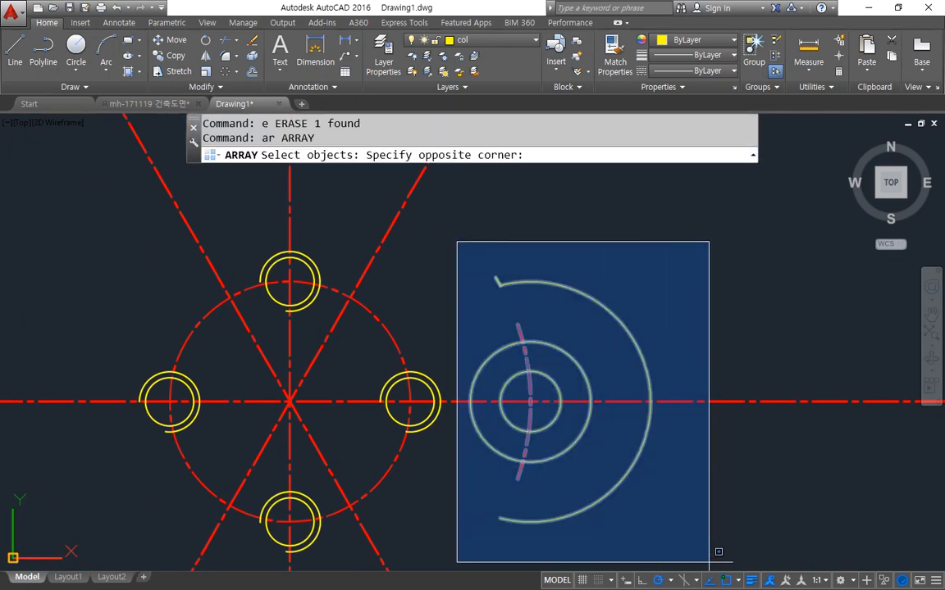
pyautogui.click(705, 555)
pyautogui.press('Return')
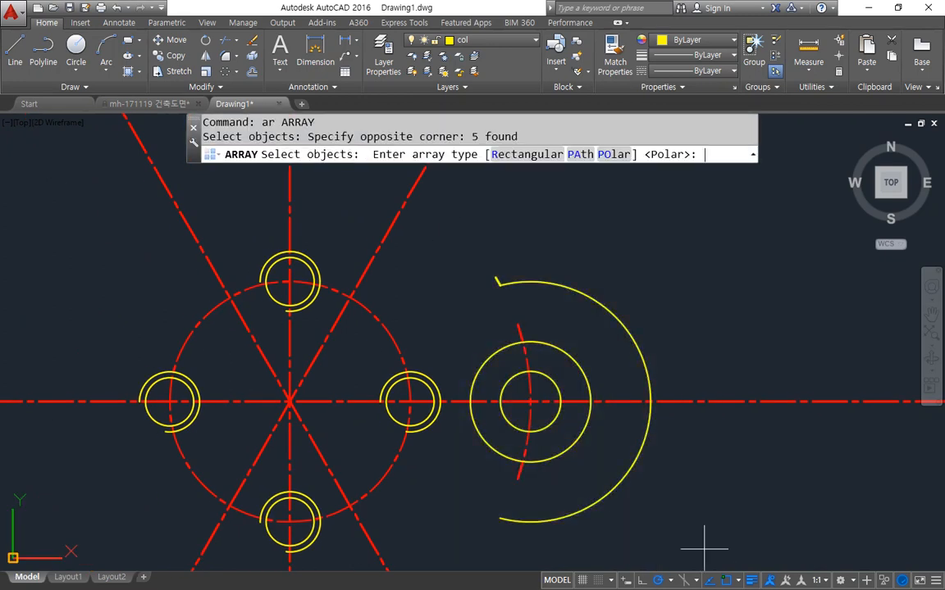
pyautogui.click(613, 154)
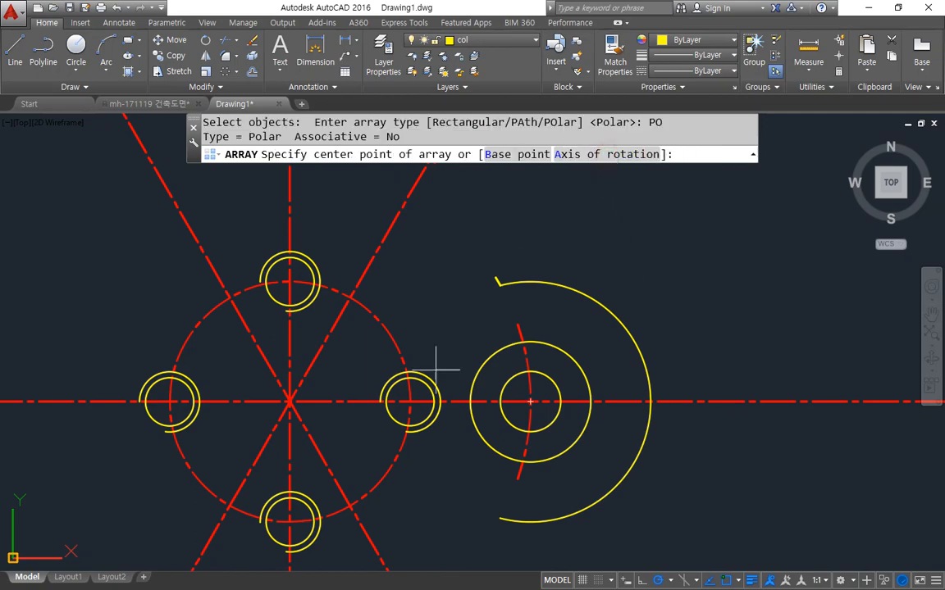
pyautogui.click(291, 402)
pyautogui.scroll(-2, 209, 271)
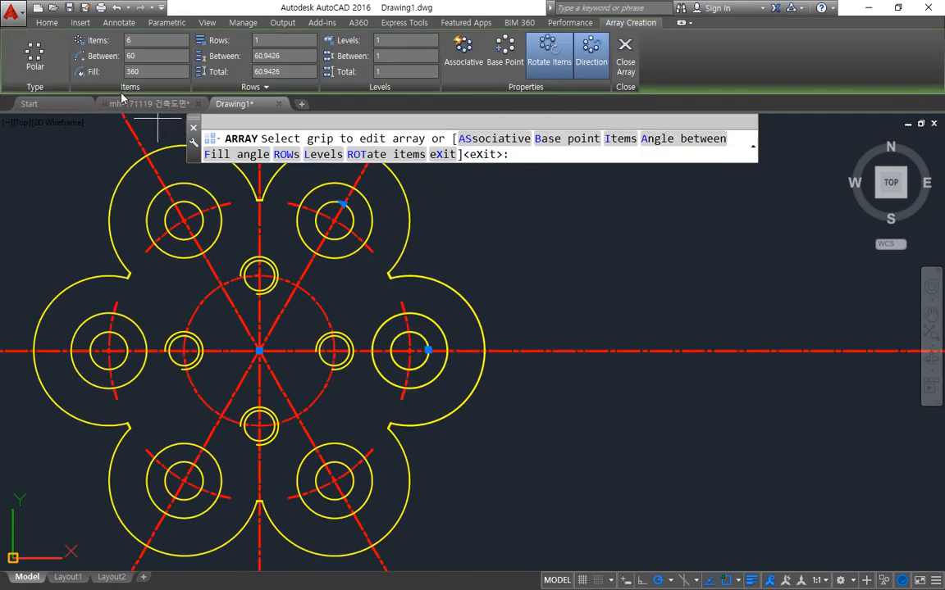
pyautogui.scroll(-2, 574, 431)
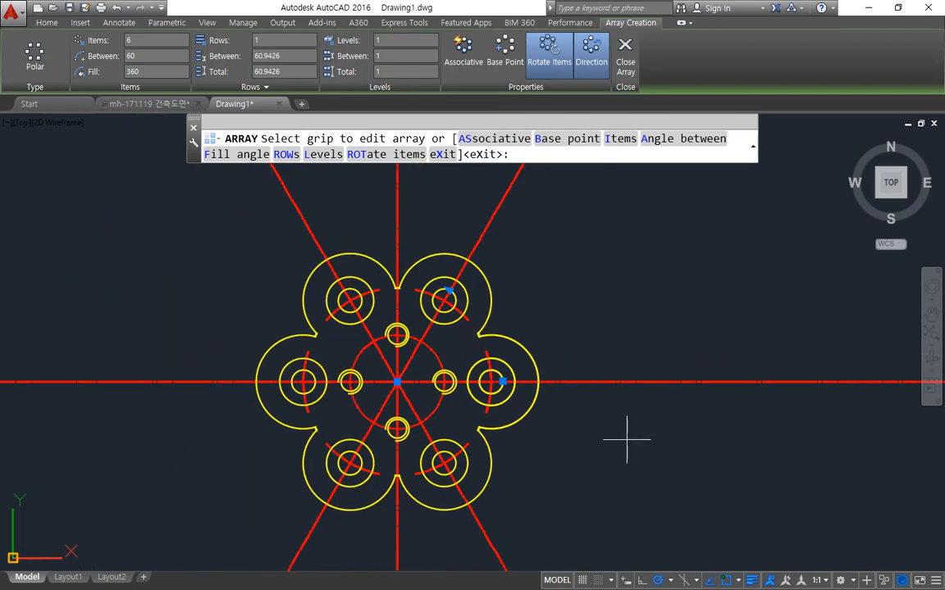
pyautogui.press('Return')
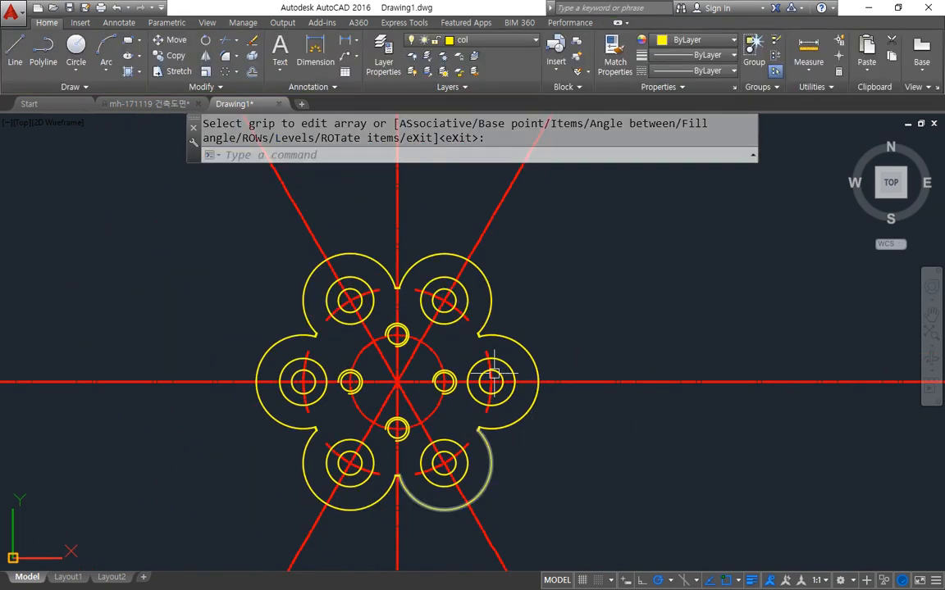
# - Draw a circle from the pattern's centre out to the lobes' outer edge and offset it outward by 3
pyautogui.write('c')
pyautogui.press('Return')
pyautogui.click(399, 383)
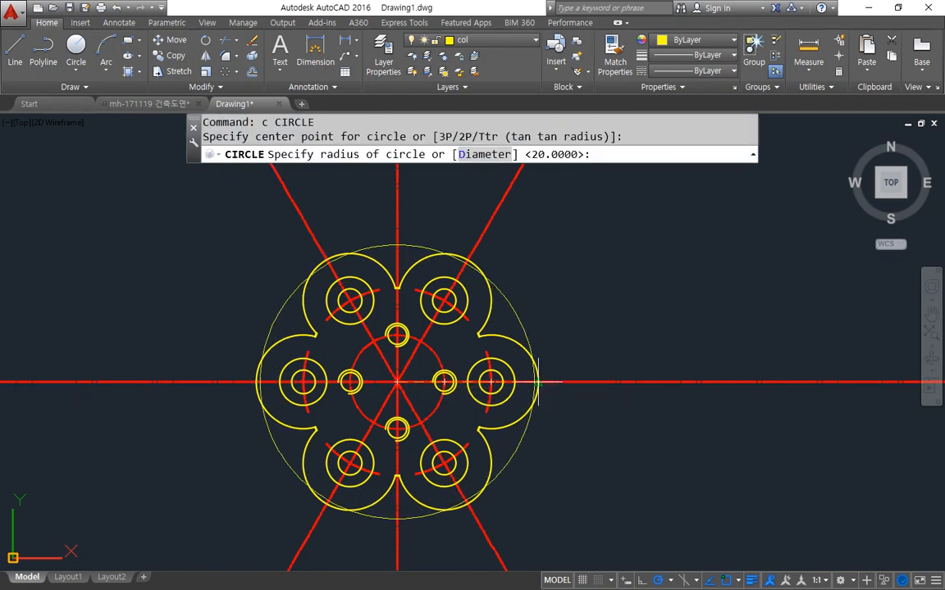
pyautogui.write('o')
pyautogui.press('Return')
pyautogui.write('3')
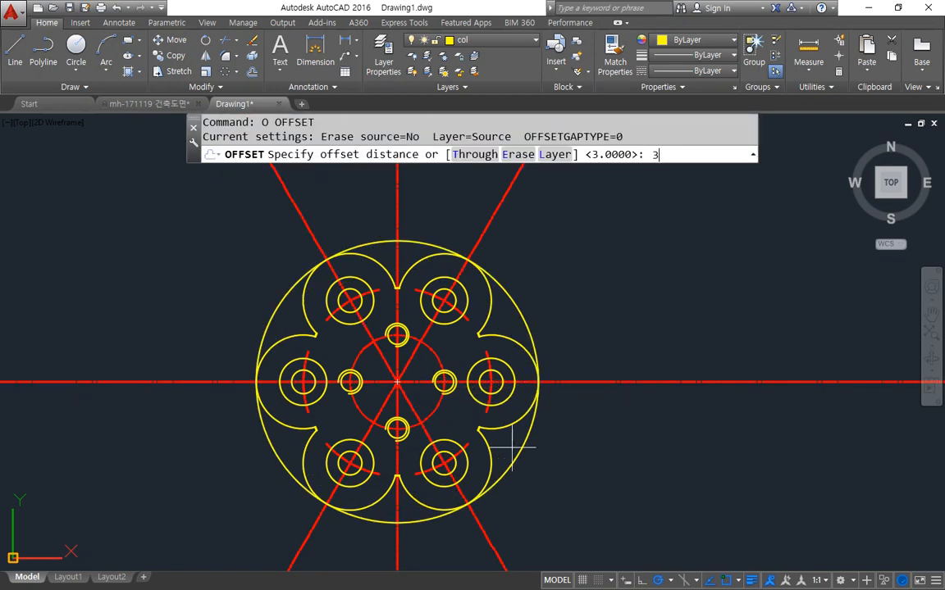
pyautogui.press('Return')
pyautogui.click(519, 323)
pyautogui.click(531, 283)
pyautogui.press('Return')
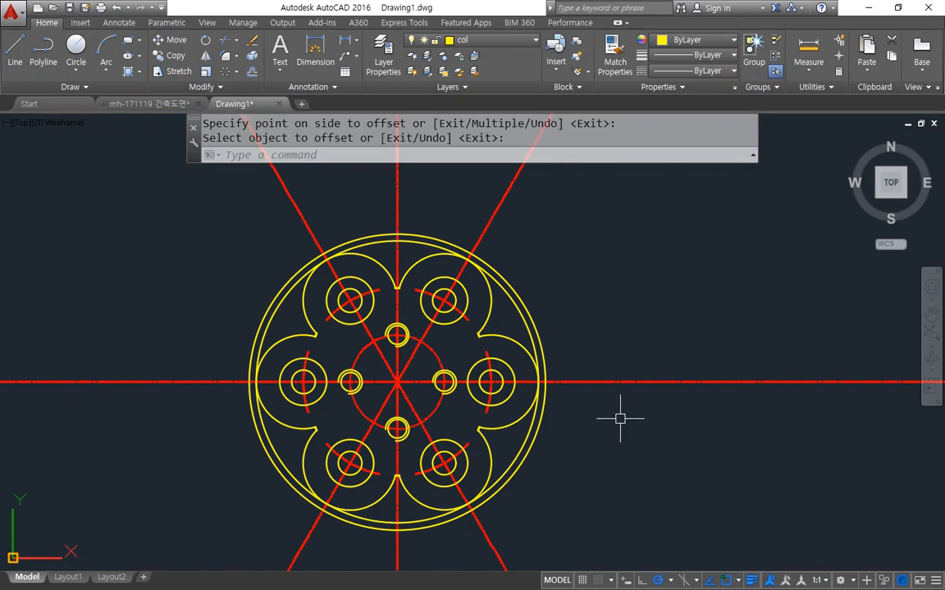
# - Trim all centre lines extending beyond the outermost helper circle
pyautogui.write('tr')
pyautogui.press('Return')
pyautogui.press('Return')
pyautogui.click(617, 410)
pyautogui.click(617, 347)
pyautogui.click(490, 221)
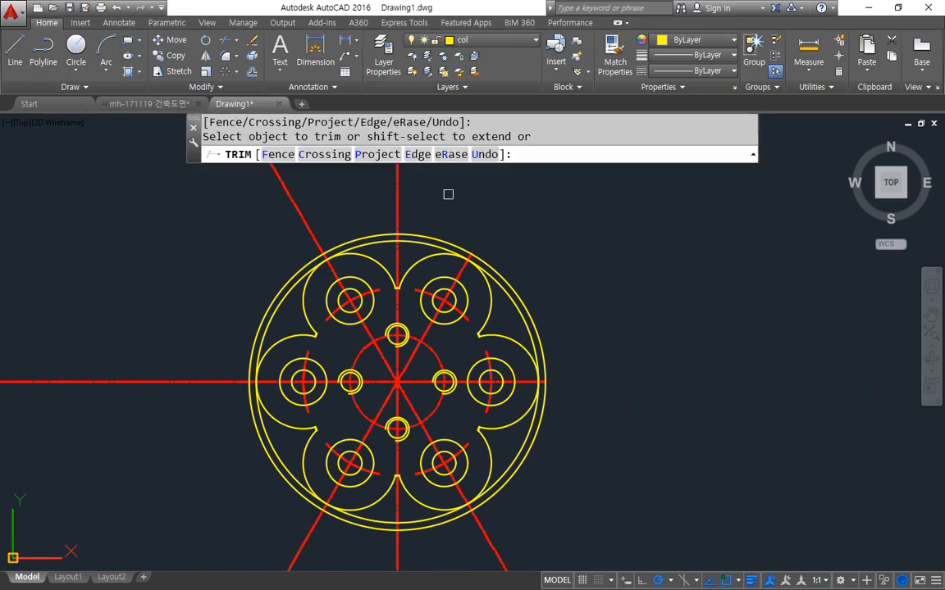
pyautogui.click(439, 192)
pyautogui.click(259, 193)
pyautogui.click(228, 531)
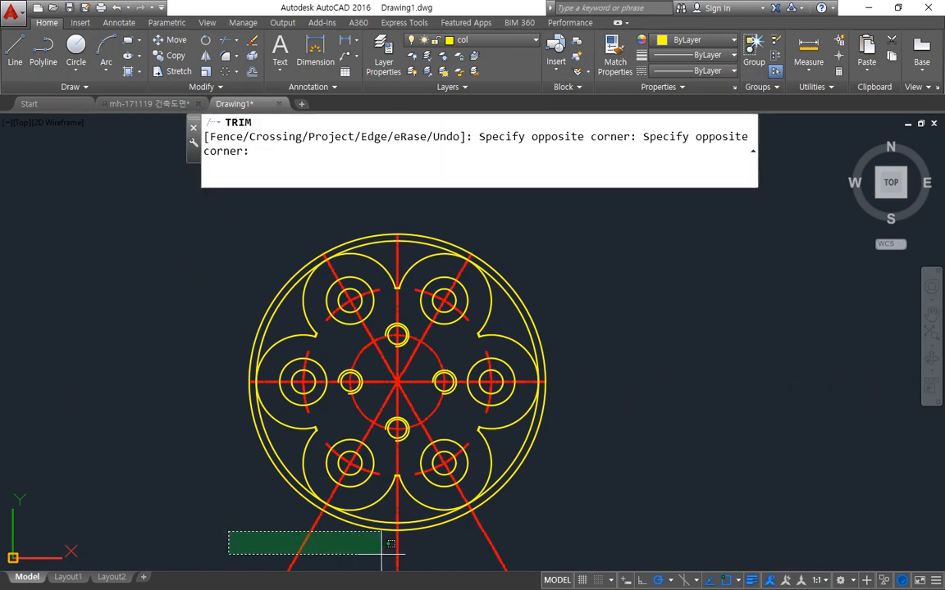
pyautogui.click(364, 556)
pyautogui.click(391, 556)
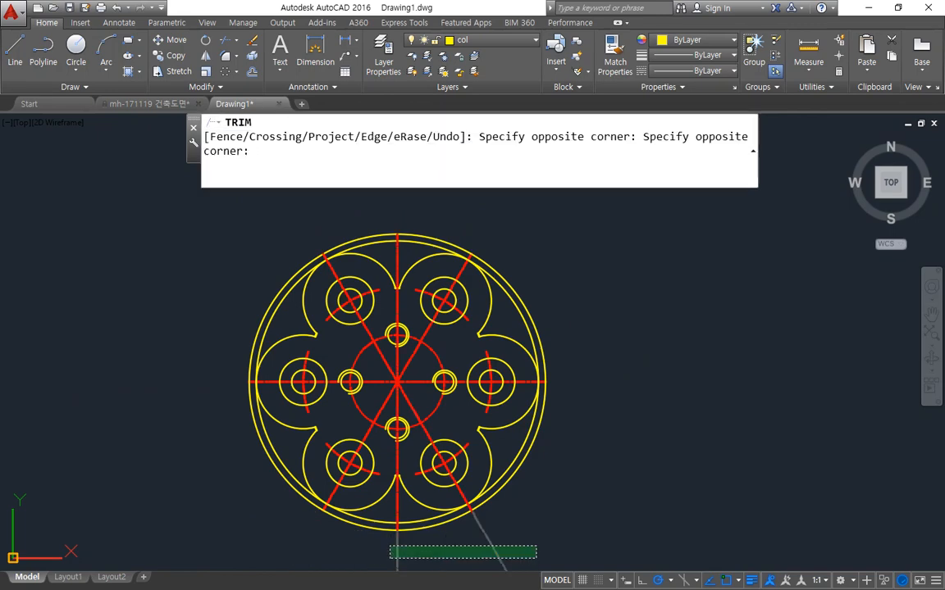
pyautogui.click(514, 546)
pyautogui.press('Return')
# - Erase the two large helper circles surrounding the six-lobed part
pyautogui.click(491, 499)
pyautogui.write('e')
pyautogui.press('Return')
pyautogui.scroll(3, 645, 392)
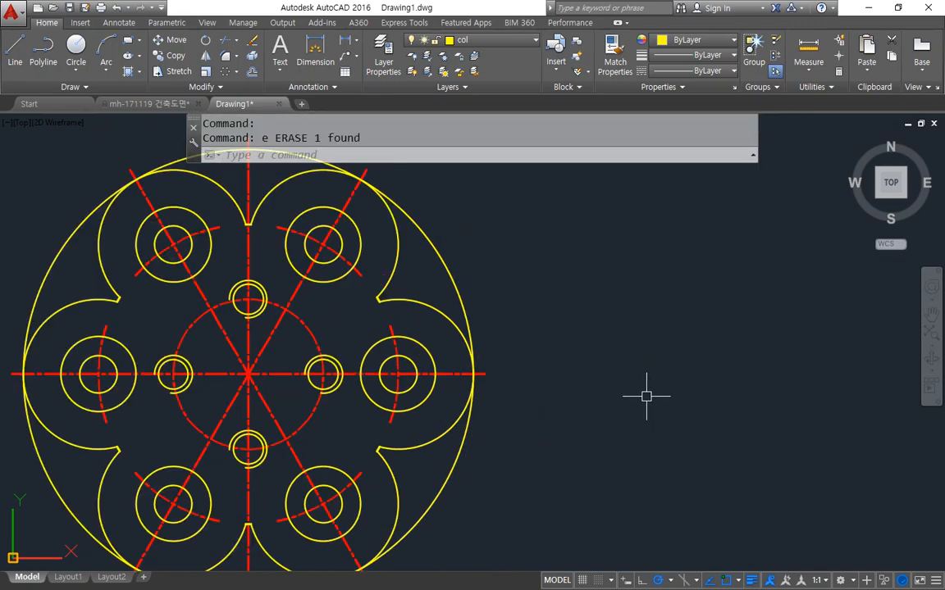
pyautogui.moveTo(535, 365); pyautogui.dragTo(578, 393, button='middle')
pyautogui.click(465, 263)
pyautogui.write('e')
pyautogui.press('Return')
pyautogui.scroll(-2, 459, 407)
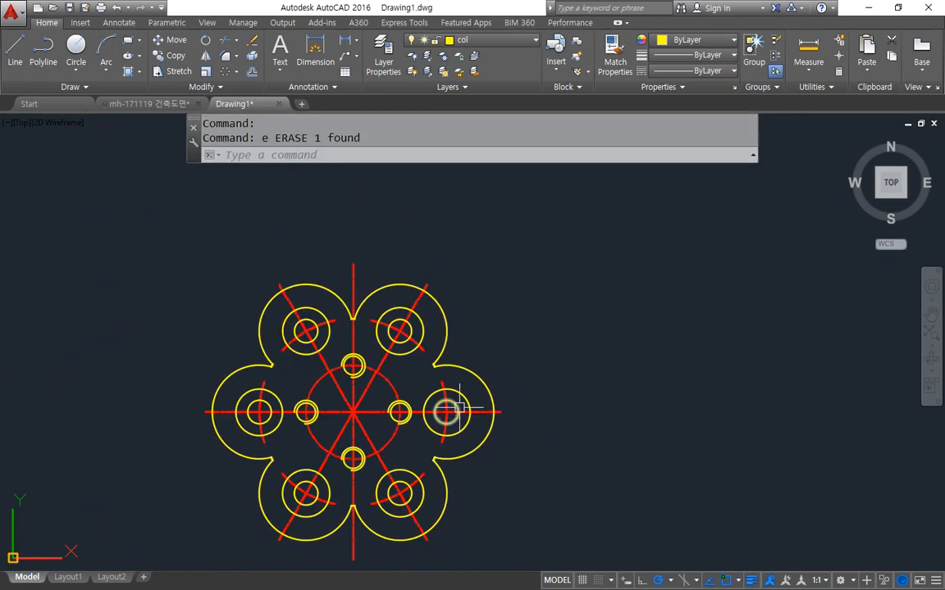
pyautogui.moveTo(460, 407); pyautogui.dragTo(465, 382, button='middle')
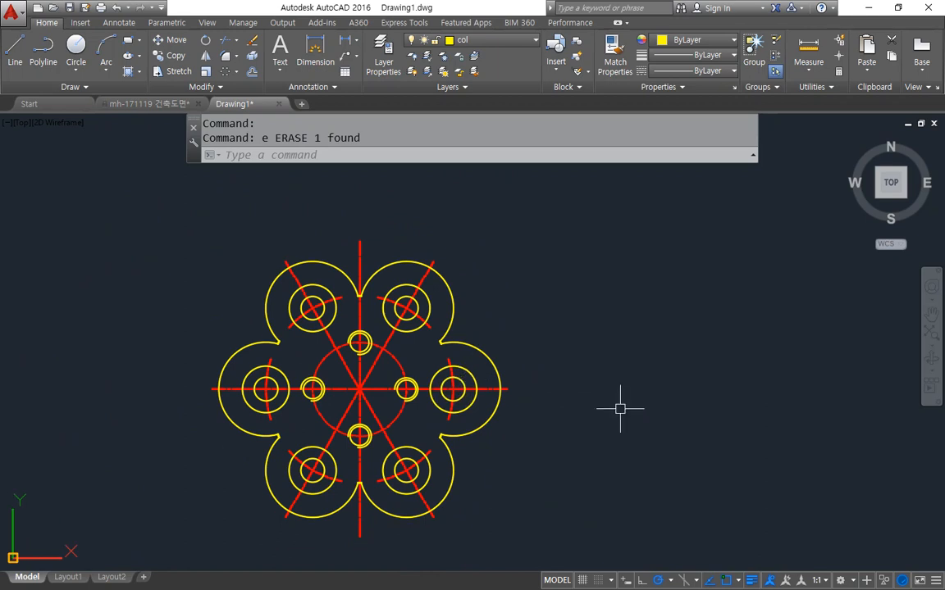
# - Switch to the Chrome page of practice drawings and look through it for the next exercise, the slotted wheel with the Ø95 outline
pyautogui.hotkey('alt', 'Tab')
pyautogui.moveTo(411, 470)
pyautogui.mouseDown()
pyautogui.moveTo(324, 207)
pyautogui.moveTo(549, 317)
pyautogui.moveTo(410, 472)
pyautogui.mouseUp()
pyautogui.moveTo(749, 471); pyautogui.dragTo(528, 460)
pyautogui.scroll(-5, 506, 443)
pyautogui.scroll(-10, 506, 442)
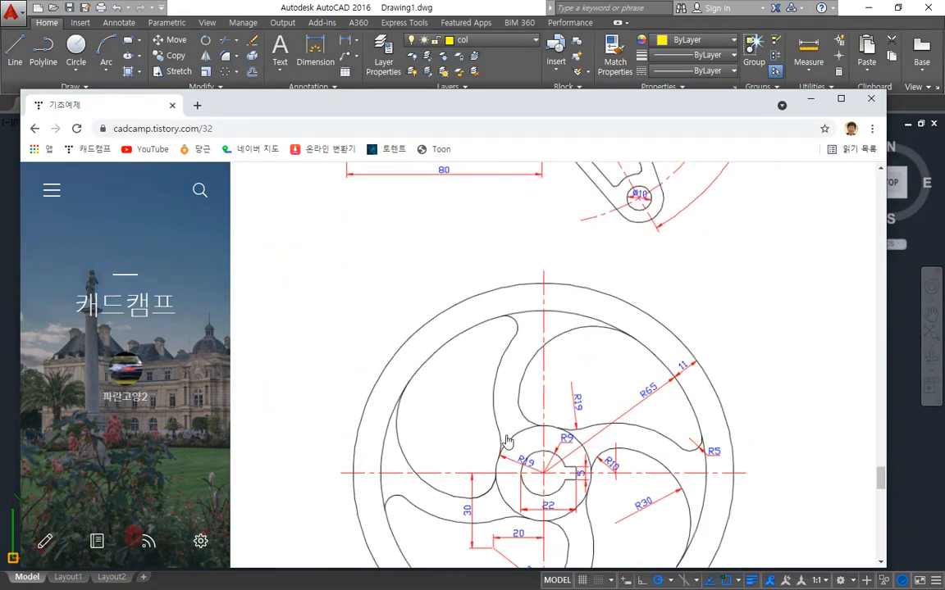
pyautogui.scroll(10, 506, 441)
pyautogui.scroll(5, 506, 440)
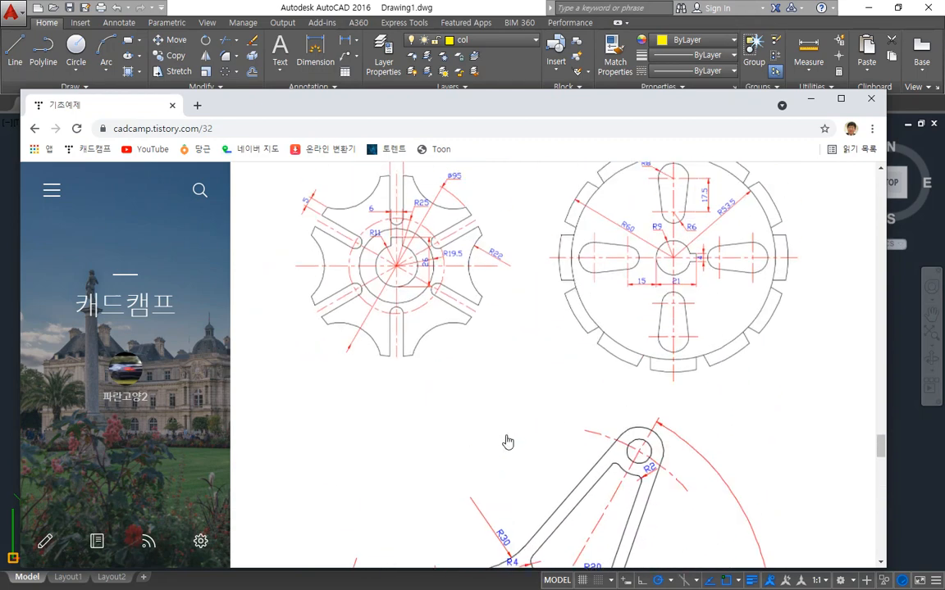
# - Return to the AutoCAD drawing and erase all geometry of the finished six-lobed part
pyautogui.moveTo(429, 502)
pyautogui.mouseDown()
pyautogui.moveTo(410, 506)
pyautogui.moveTo(328, 287)
pyautogui.moveTo(470, 392)
pyautogui.moveTo(432, 500)
pyautogui.mouseUp()
pyautogui.press('Escape')
pyautogui.moveTo(514, 106)
pyautogui.mouseDown()
pyautogui.moveTo(435, 117)
pyautogui.moveTo(0, 78)
pyautogui.mouseUp()
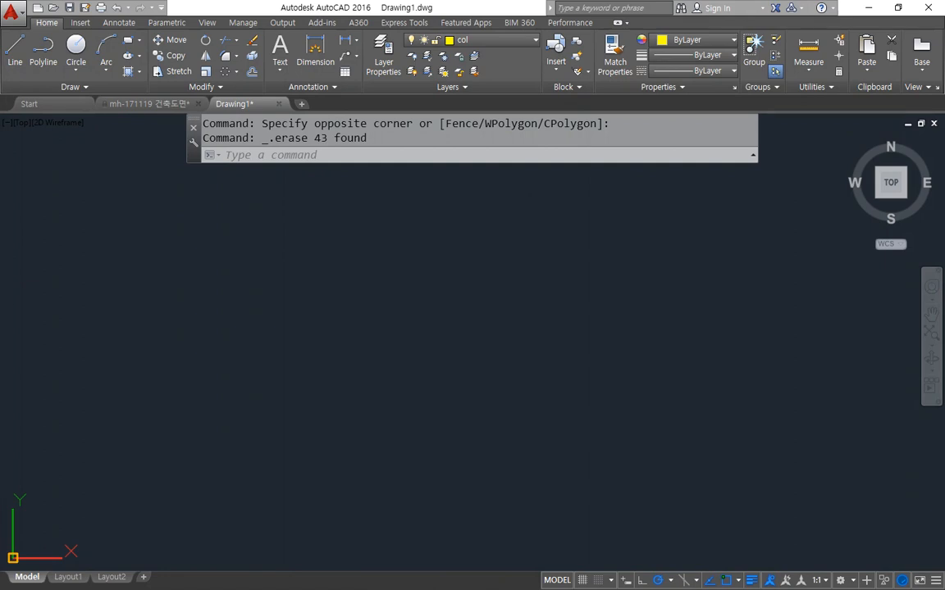
# - Draw four construction lines through one common point at 0°, 30°, 90° and 150°
pyautogui.write('XL')
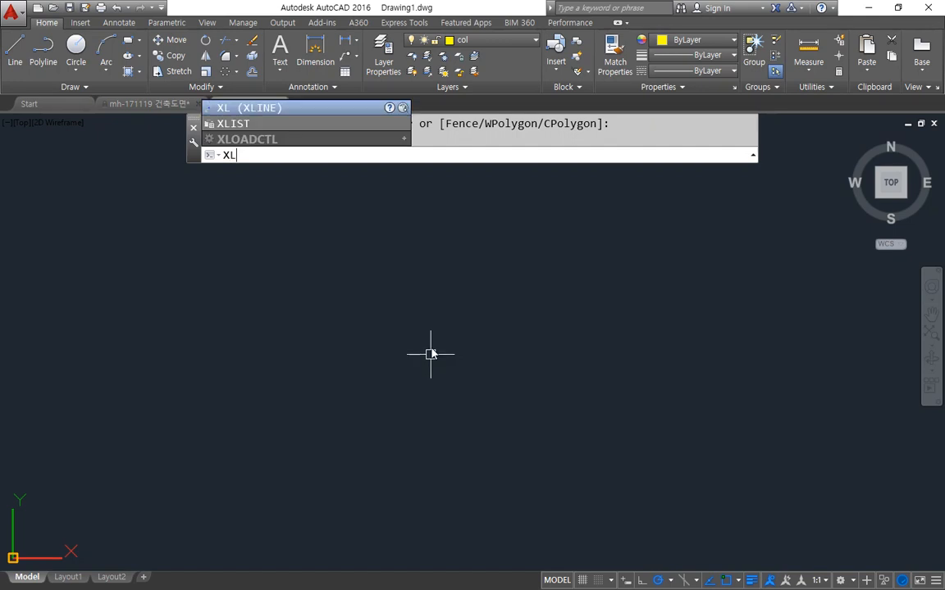
pyautogui.press('Return')
pyautogui.click(363, 351)
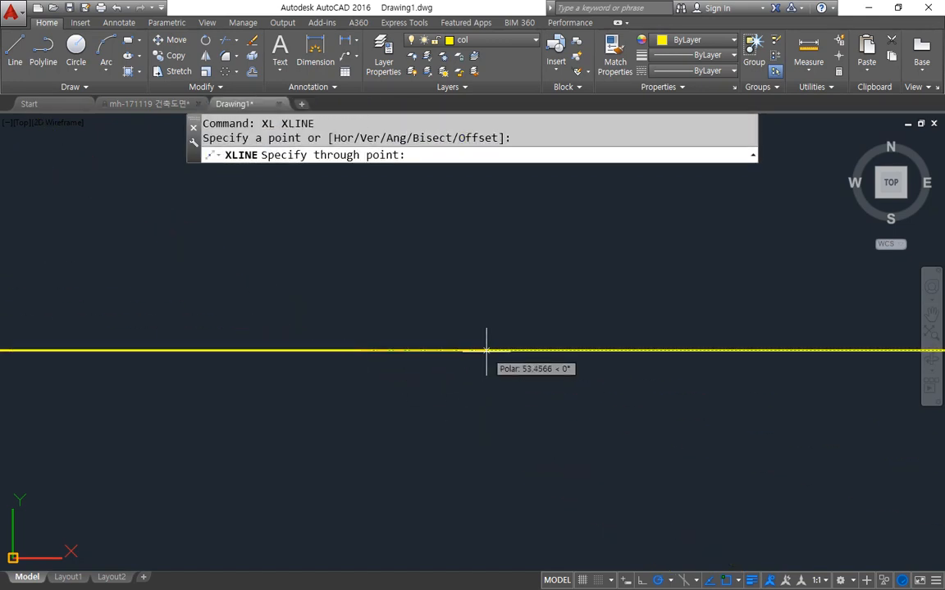
pyautogui.click(486, 351)
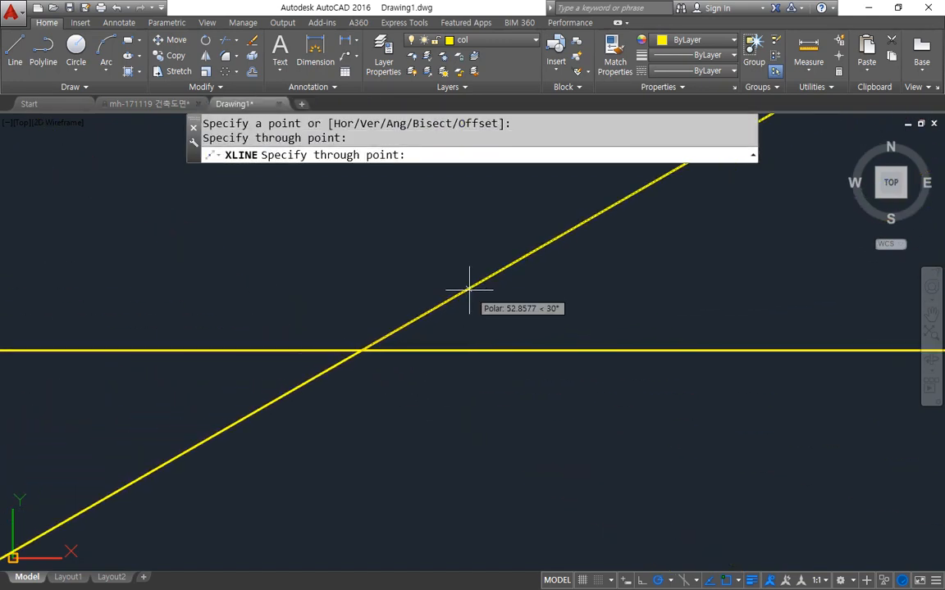
pyautogui.click(467, 287)
pyautogui.click(369, 295)
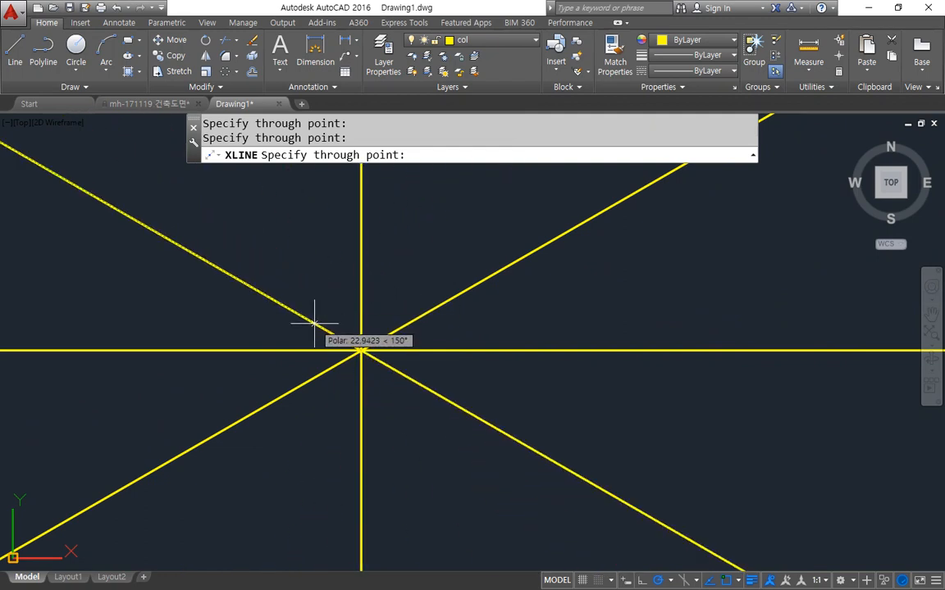
pyautogui.press('Return')
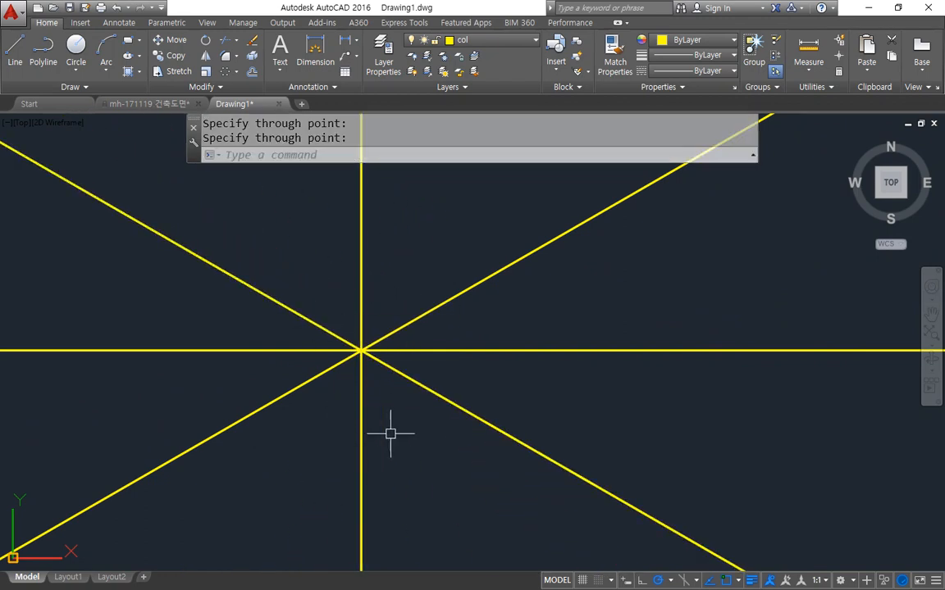
# - Move the four construction lines to the red dash-dot centre-line layer
pyautogui.click(410, 390)
pyautogui.click(341, 332)
pyautogui.click(469, 41)
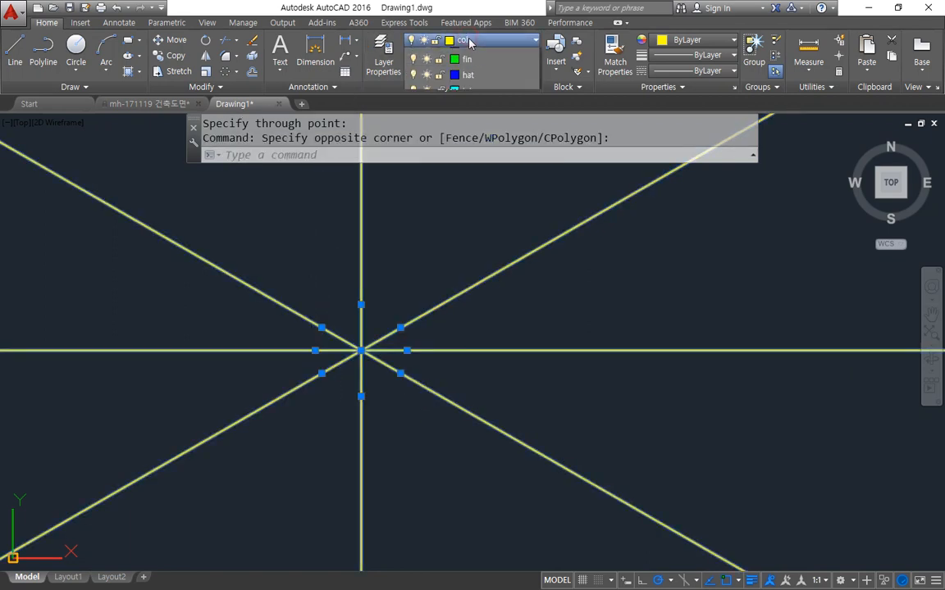
pyautogui.click(479, 71)
pyautogui.press('Escape')
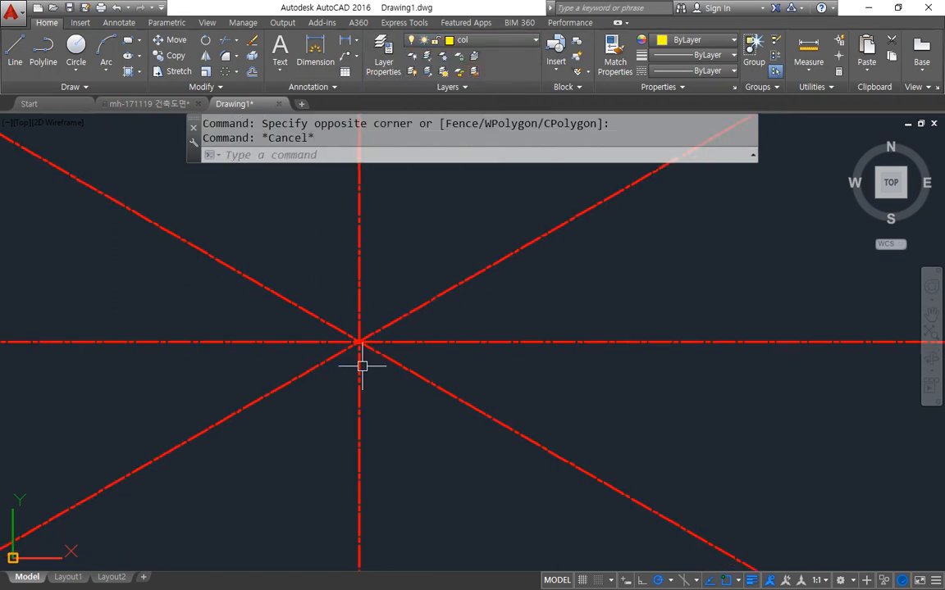
# - Draw a circle of radius 11 centred on the common intersection of the four centre lines
pyautogui.scroll(2, 361, 366)
pyautogui.press('Return')
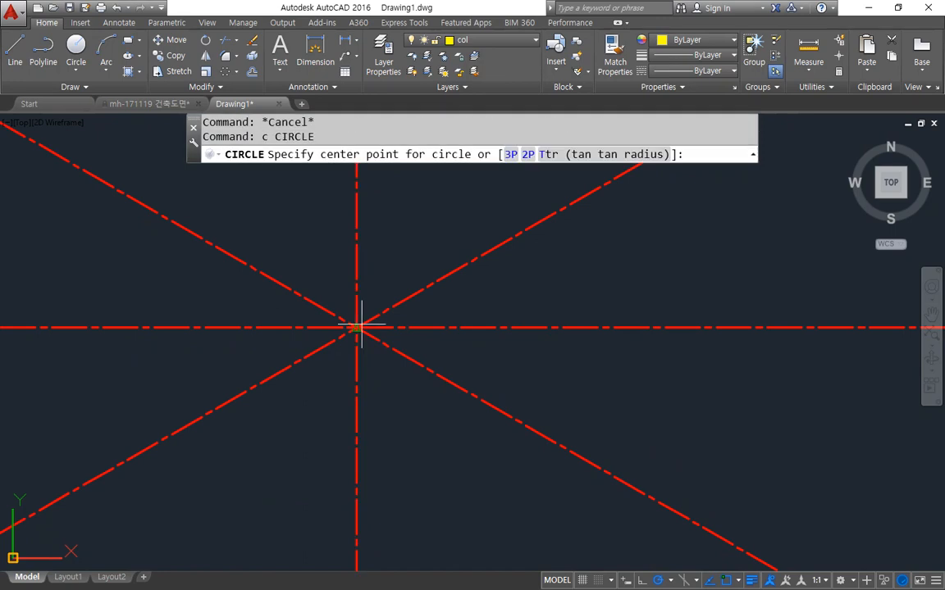
pyautogui.click(357, 328)
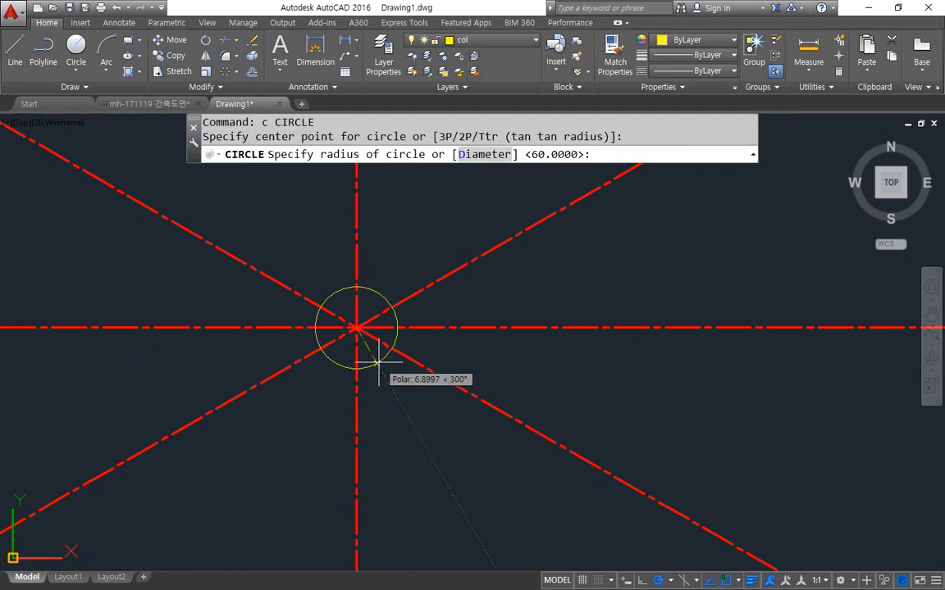
pyautogui.write('11')
pyautogui.press('Return')
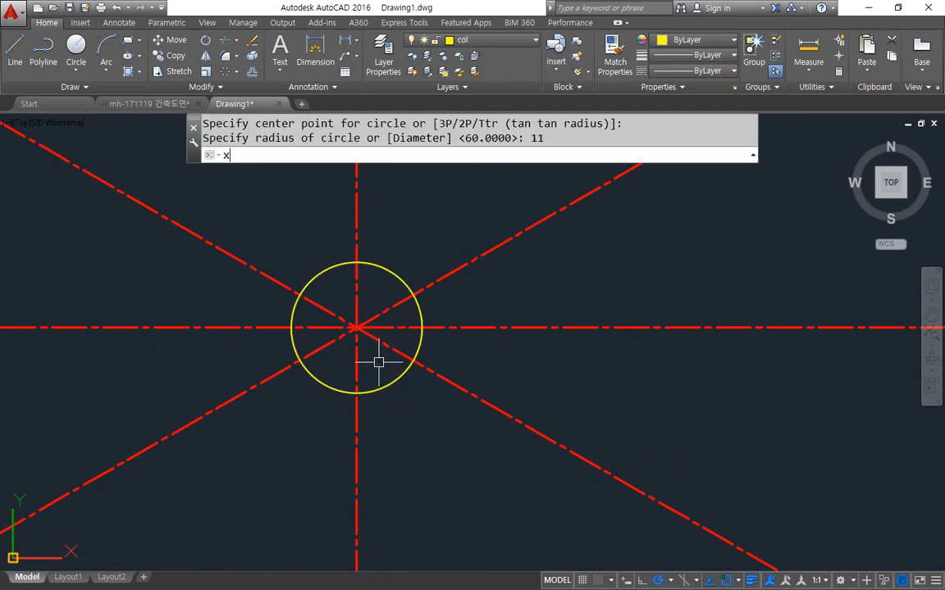
# - Draw a horizontal construction line through the lowest point of the radius 11 circle
pyautogui.write('xl')
pyautogui.press('Return')
pyautogui.write('h')
pyautogui.press('Return')
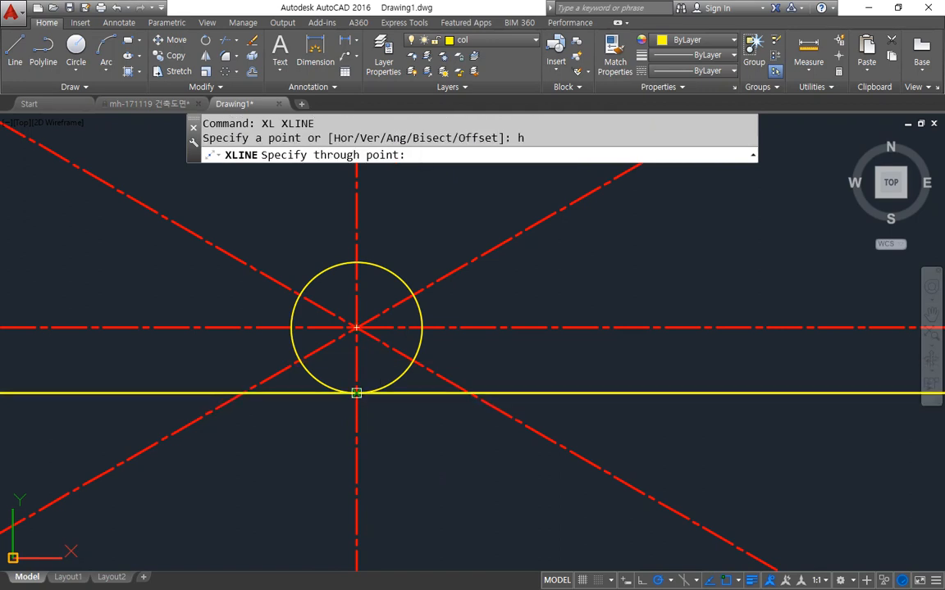
pyautogui.click(357, 394)
pyautogui.press('Return')
# - Offset the horizontal construction line upward by 26 for the top of the keyway
pyautogui.write('o')
pyautogui.press('Return')
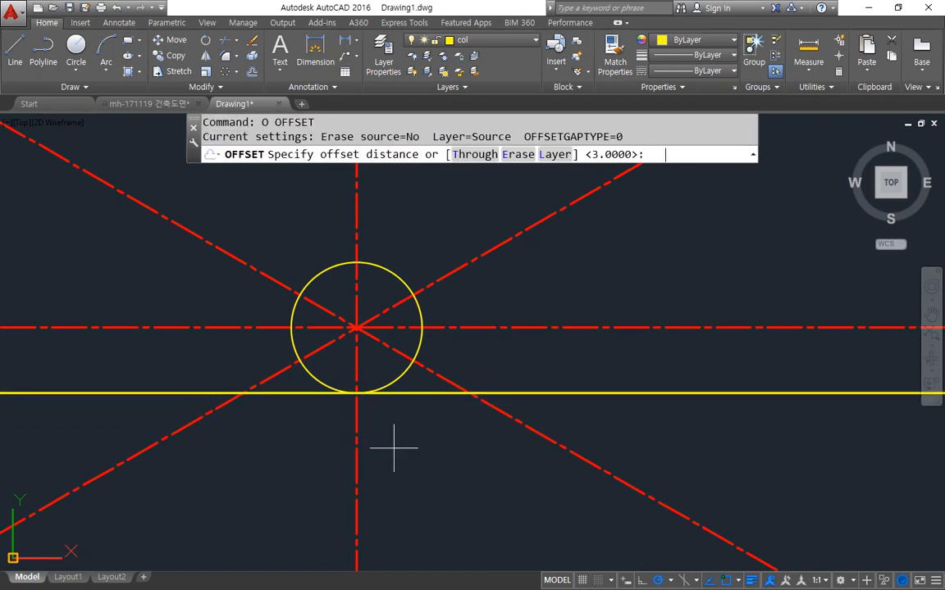
pyautogui.press('Return')
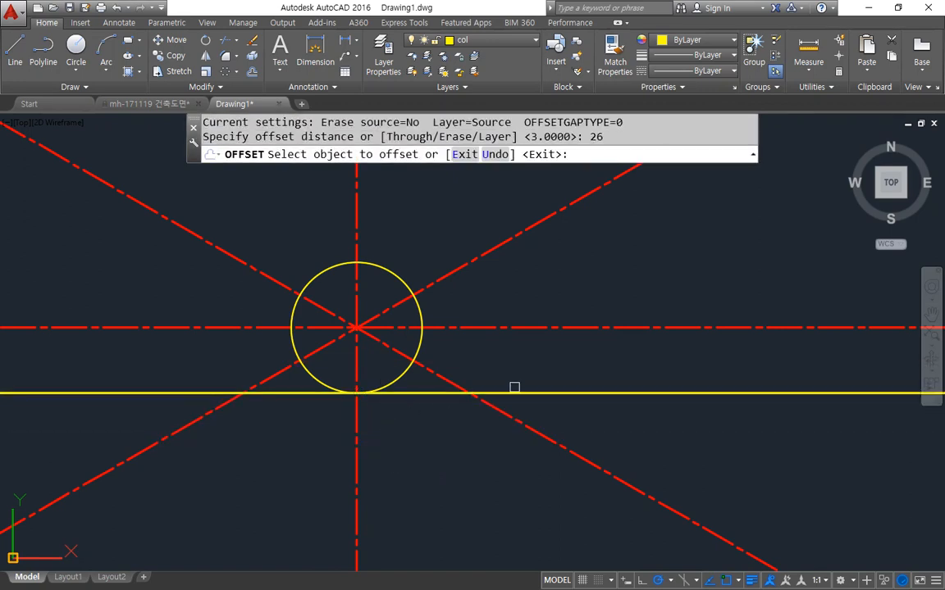
pyautogui.click(515, 392)
pyautogui.click(522, 374)
pyautogui.press('Return')
# - Offset the vertical centre line by 3 to both sides for the keyway walls
pyautogui.write('o')
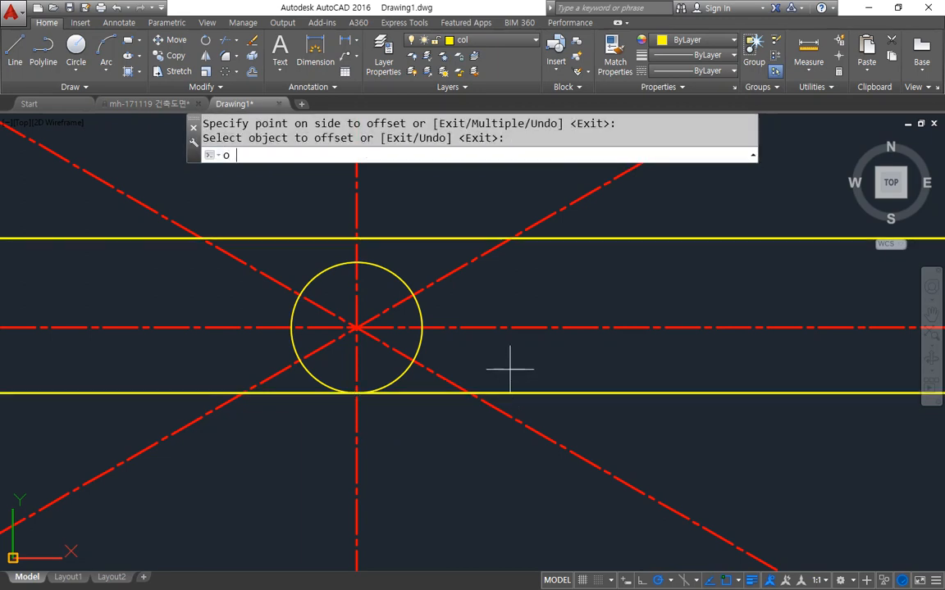
pyautogui.press('Return')
pyautogui.write('3')
pyautogui.press('Return')
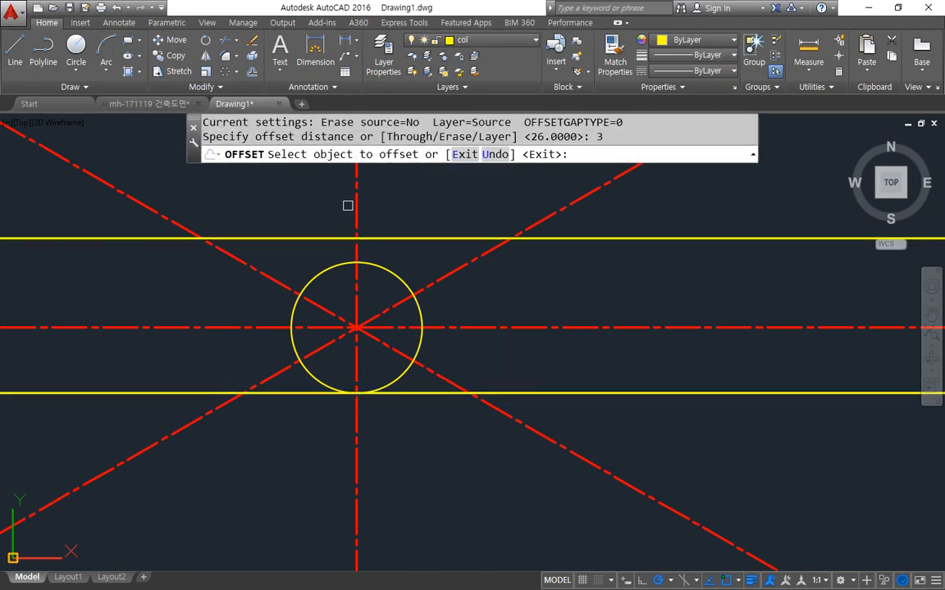
pyautogui.click(357, 205)
pyautogui.click(371, 201)
pyautogui.click(357, 205)
pyautogui.click(308, 205)
pyautogui.press('Return')
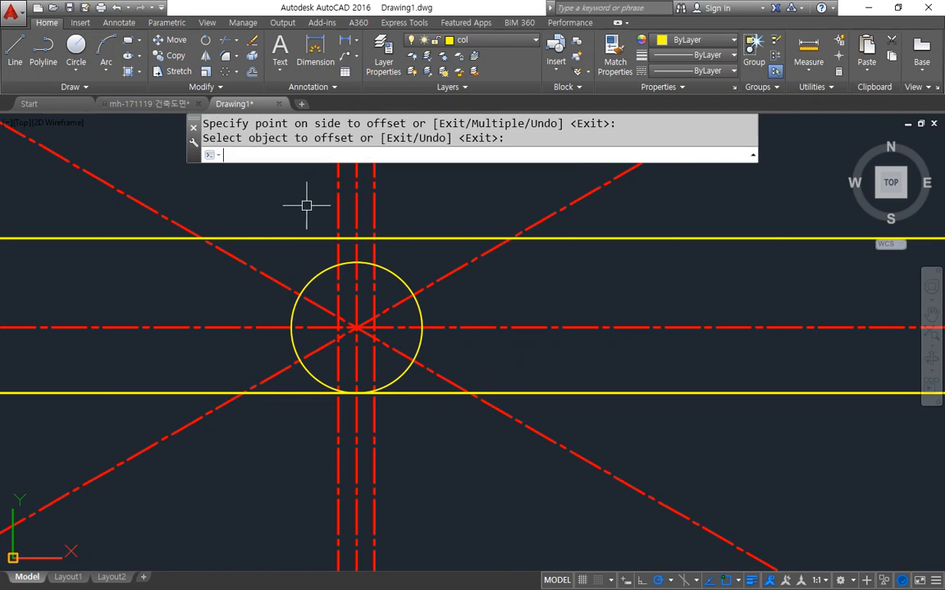
# - Match the two offset vertical lines to the properties of the yellow horizontal line above the circle
pyautogui.write('ma')
pyautogui.press('Return')
pyautogui.click(388, 239)
pyautogui.click(375, 247)
pyautogui.click(339, 254)
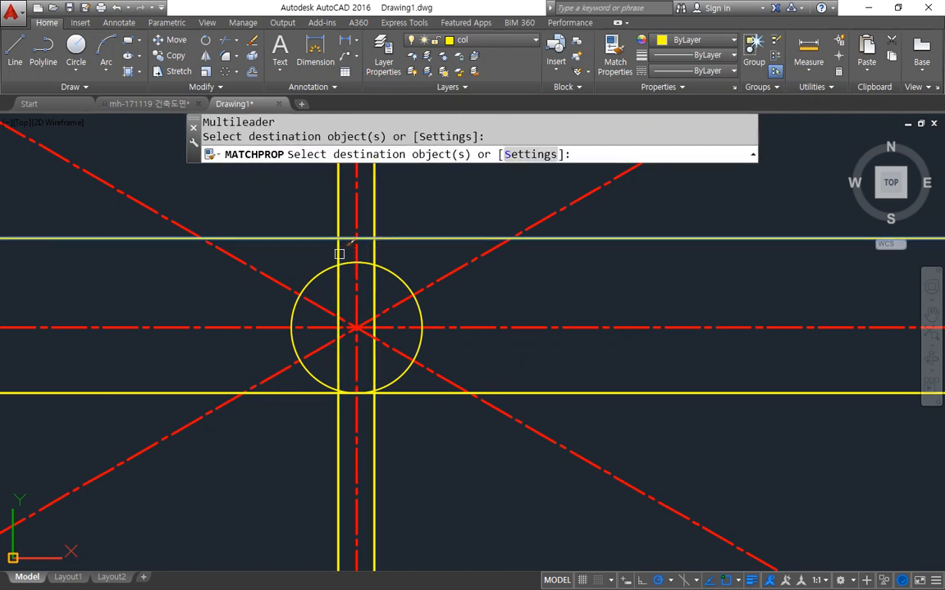
pyautogui.press('Return')
# - Join both keyway side lines to the upper horizontal line with zero-radius fillets, forming square corners
pyautogui.write('f')
pyautogui.press('Return')
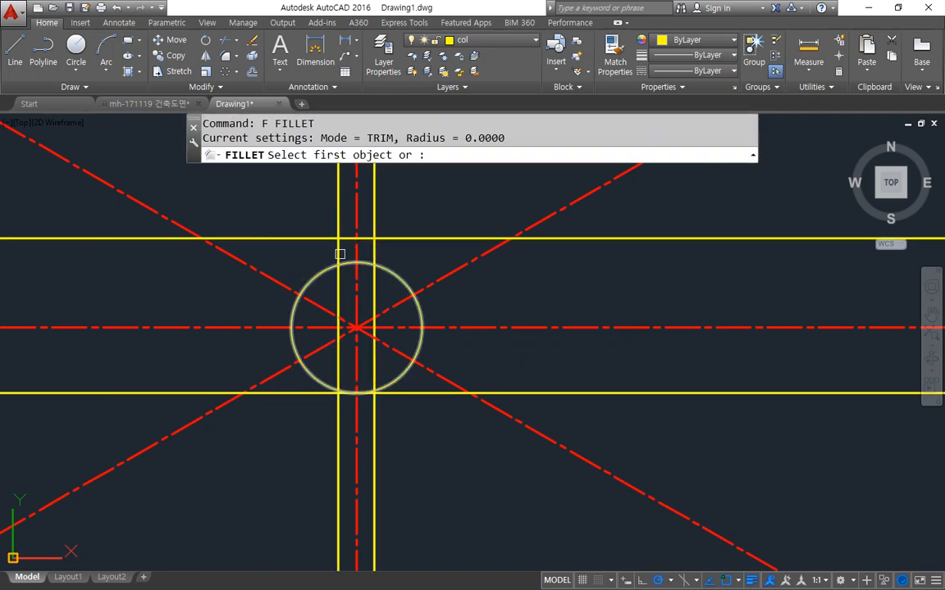
pyautogui.click(338, 250)
pyautogui.click(357, 238)
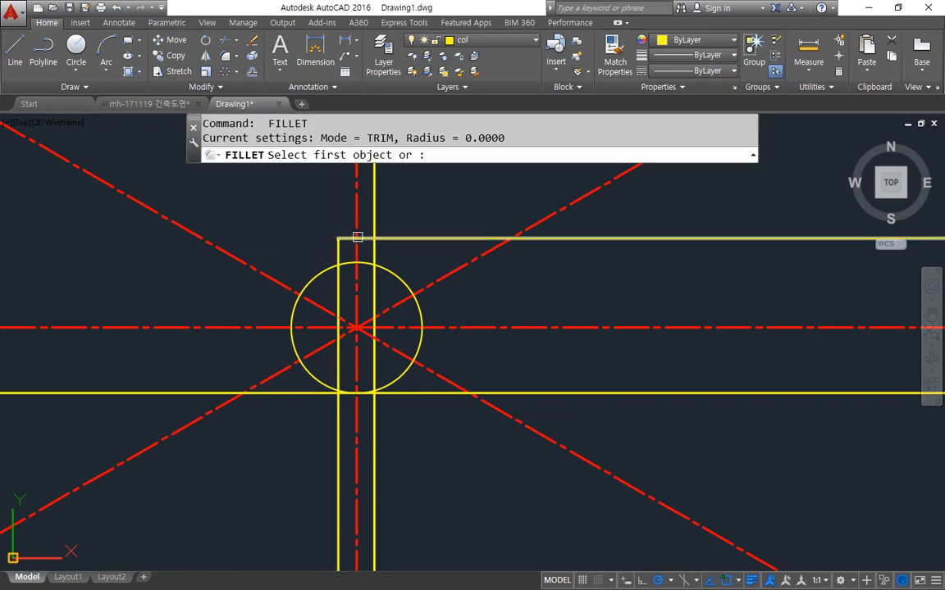
pyautogui.click(359, 239)
pyautogui.click(371, 253)
# - Trim the radius 11 circle inside the keyway and join both keyway sides to it with zero-radius fillets
pyautogui.write('tr')
pyautogui.press('Return')
pyautogui.press('Return')
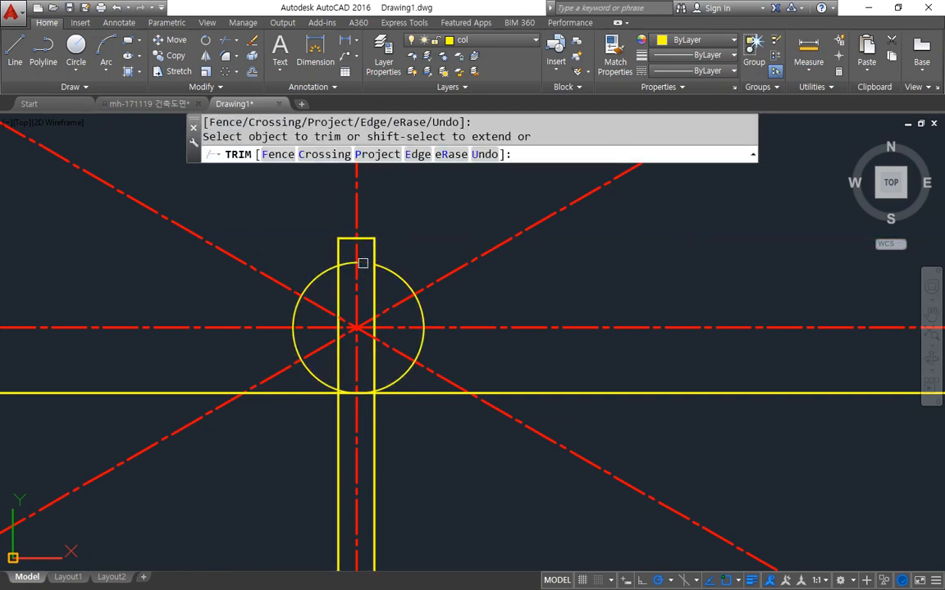
pyautogui.press('Return')
pyautogui.write('f')
pyautogui.press('Return')
pyautogui.click(376, 257)
pyautogui.click(348, 266)
pyautogui.press('Return')
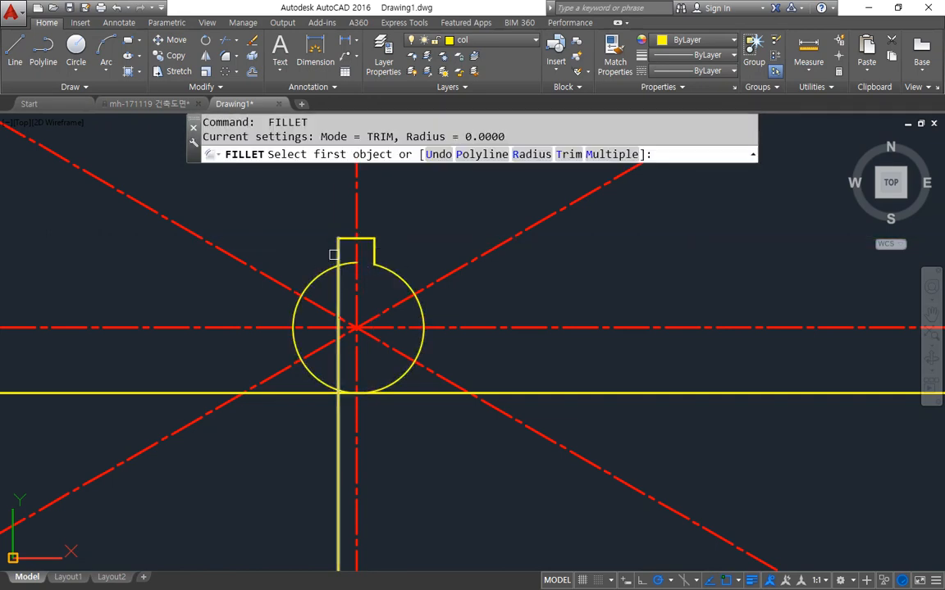
pyautogui.click(334, 254)
pyautogui.click(325, 272)
# - Erase the horizontal construction line touching the lowest point of the keyed bore
pyautogui.click(526, 394)
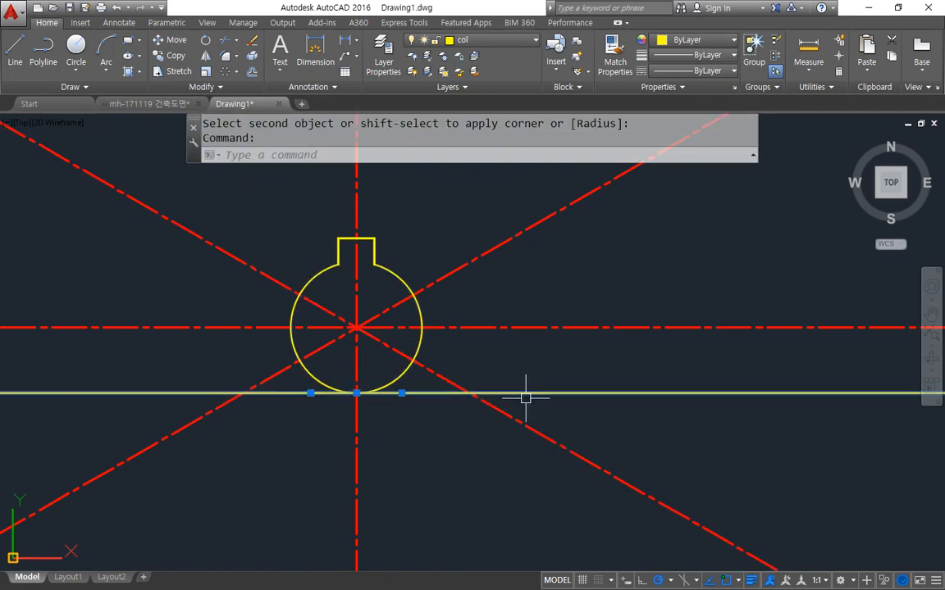
pyautogui.write('e')
pyautogui.press('Return')
# - Draw a circle of radius 19.5 concentric with the keyed bore
pyautogui.write('c')
pyautogui.press('Return')
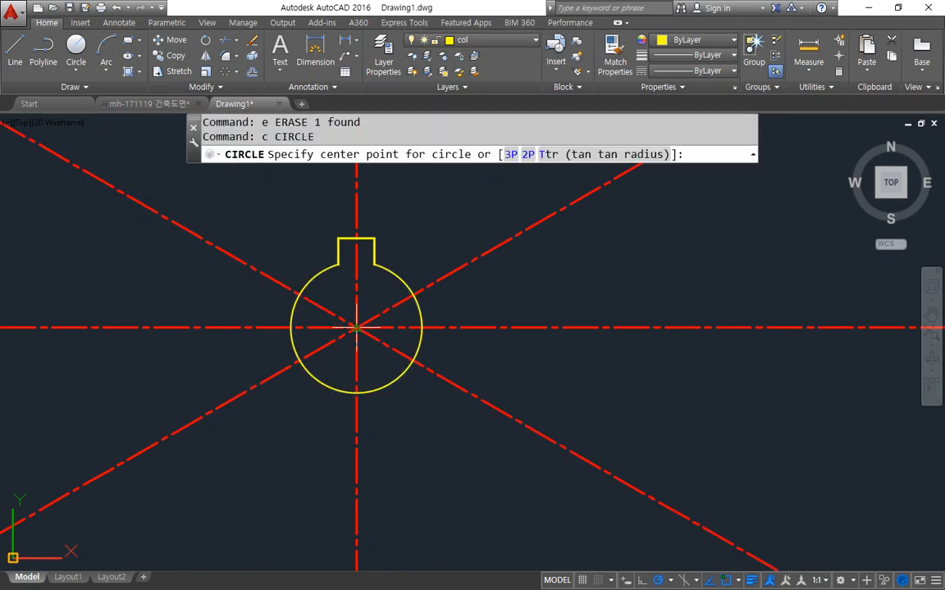
pyautogui.click(356, 327)
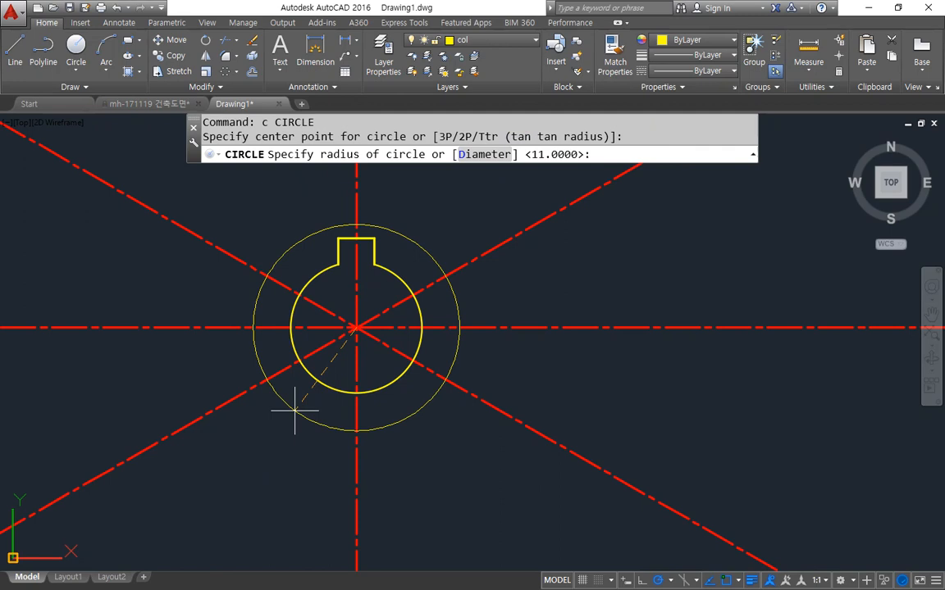
pyautogui.write('19.5')
pyautogui.press('Return')
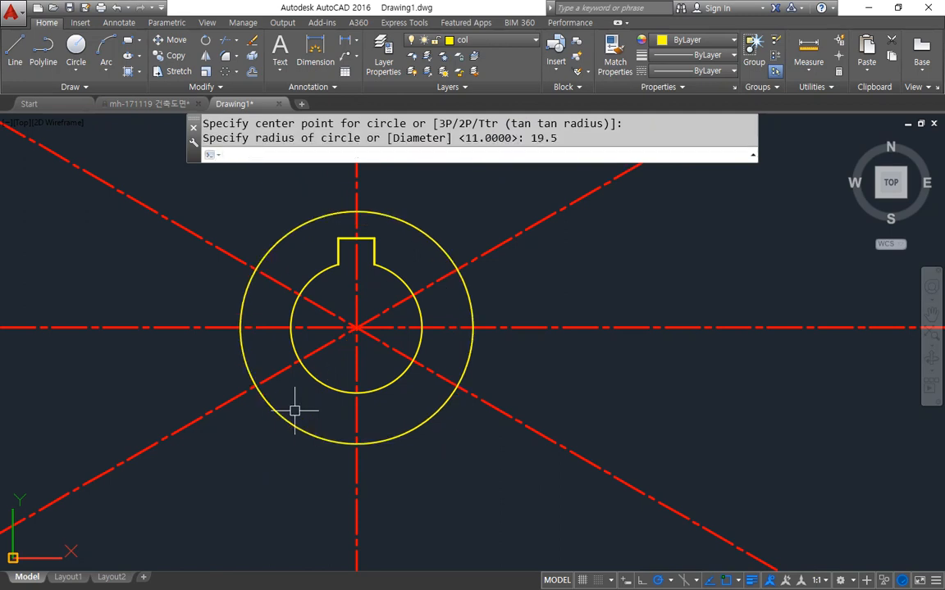
# - Draw another concentric circle of radius 25 around the keyed bore
pyautogui.write('c')
pyautogui.press('Return')
pyautogui.click(357, 328)
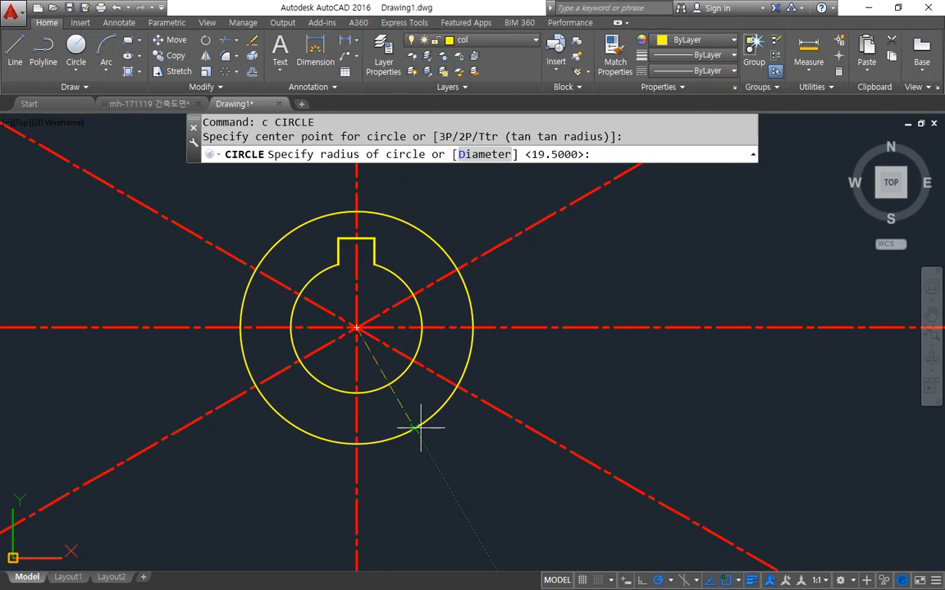
pyautogui.write('25')
pyautogui.press('Return')
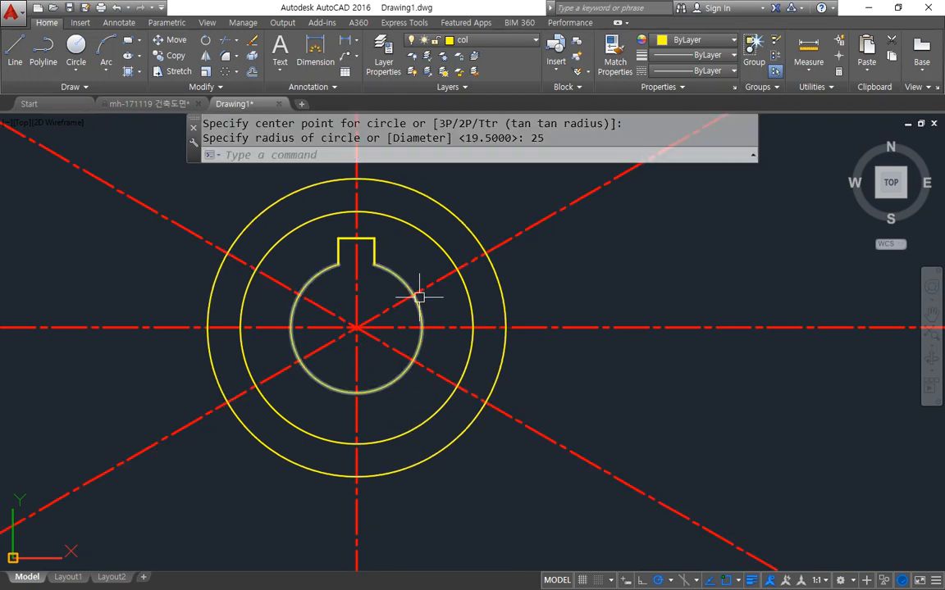
# - Match the radius 25 circle to the red dash-dot properties of the horizontal centre line
pyautogui.write('ma')
pyautogui.press('Return')
pyautogui.click(531, 323)
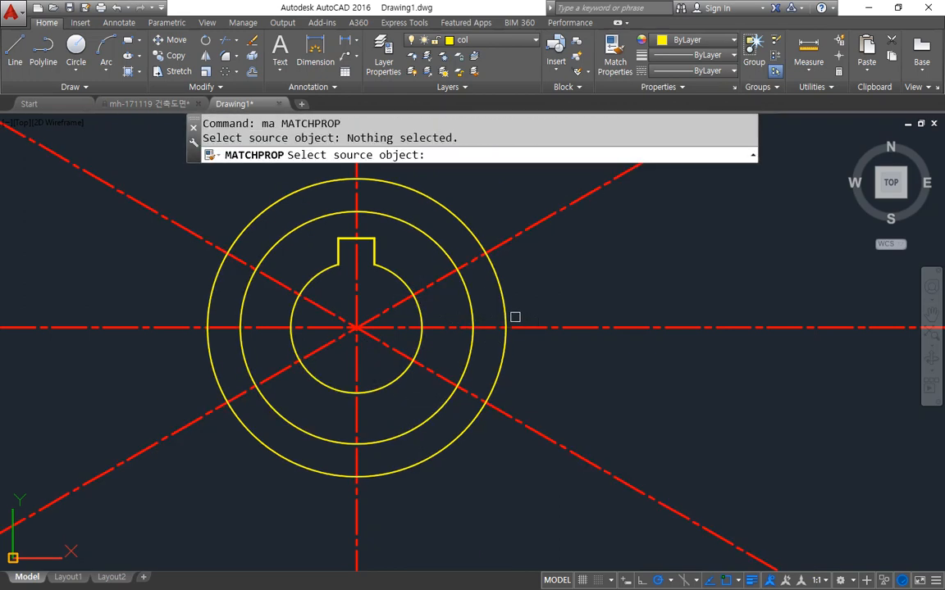
pyautogui.click(513, 325)
pyautogui.click(506, 311)
pyautogui.press('Return')
# - Draw the wheel's outline as a concentric circle with a diameter of 95
pyautogui.write('c')
pyautogui.press('Return')
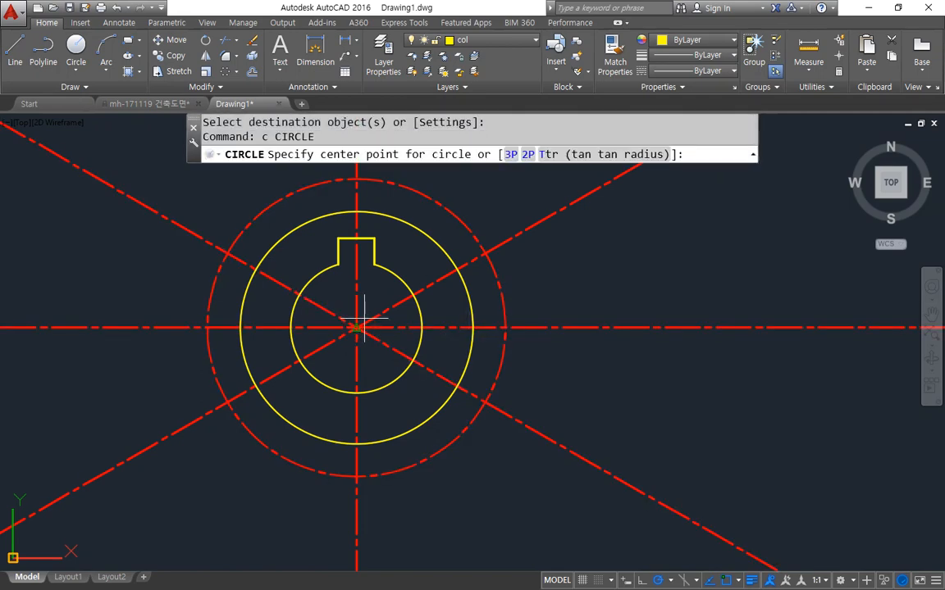
pyautogui.click(357, 328)
pyautogui.write('d')
pyautogui.press('Return')
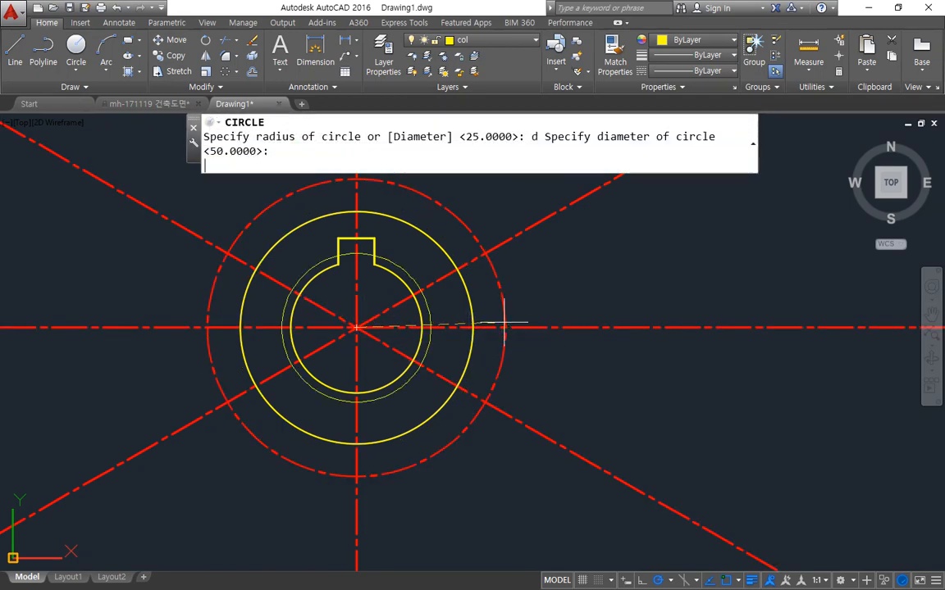
pyautogui.write('95')
pyautogui.press('Return')
# - Offset the diameter 95 outline outward by 3 as a boundary for the centre lines
pyautogui.write('o')
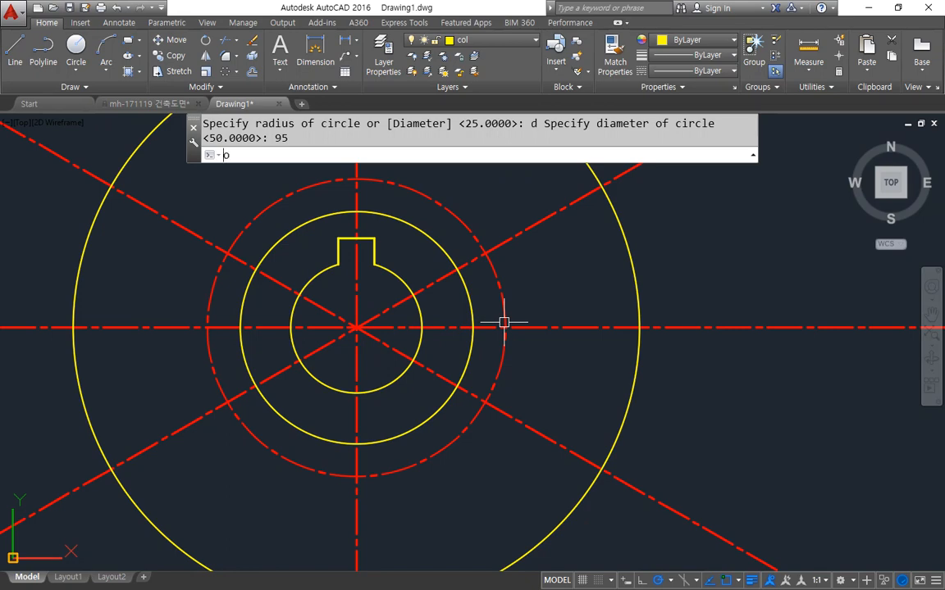
pyautogui.press('Return')
pyautogui.write('3')
pyautogui.press('Return')
pyautogui.click(636, 293)
pyautogui.click(699, 281)
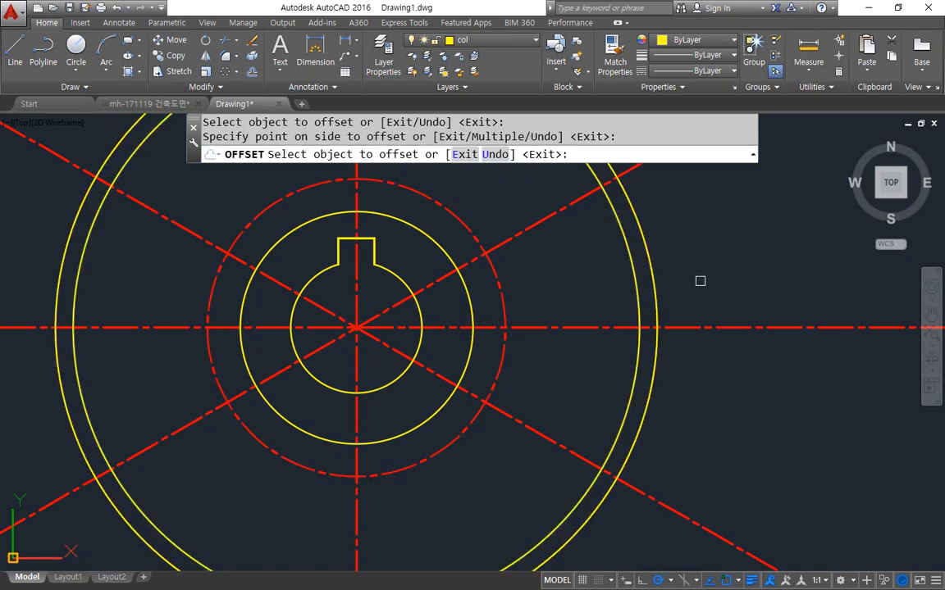
pyautogui.press('Return')
# - Trim all centre-line portions extending beyond the outermost circle
pyautogui.scroll(-5, 689, 291)
pyautogui.write('tr')
pyautogui.press('Return')
pyautogui.press('Return')
pyautogui.click(633, 227)
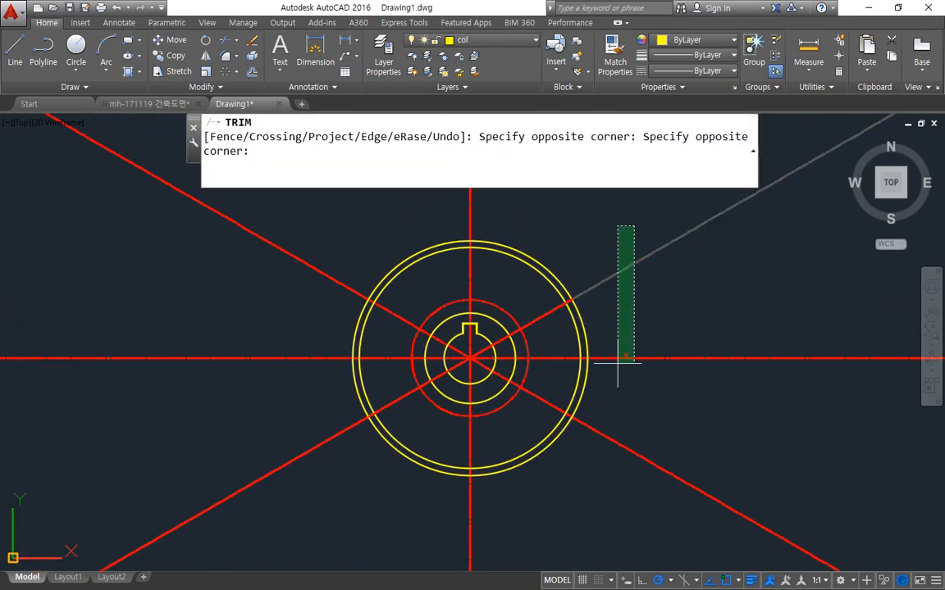
pyautogui.click(605, 447)
pyautogui.click(316, 505)
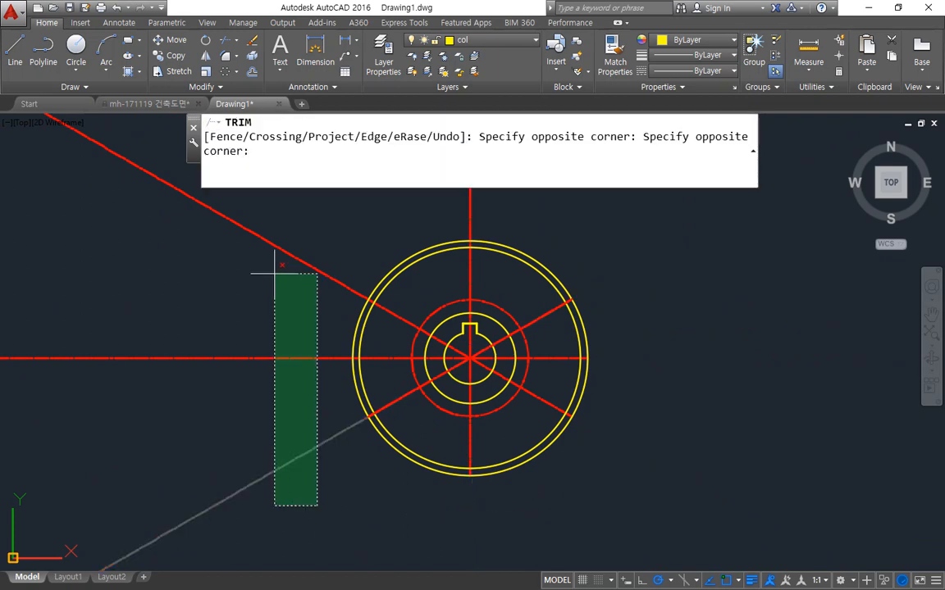
pyautogui.click(274, 273)
pyautogui.click(469, 209)
pyautogui.press('Return')
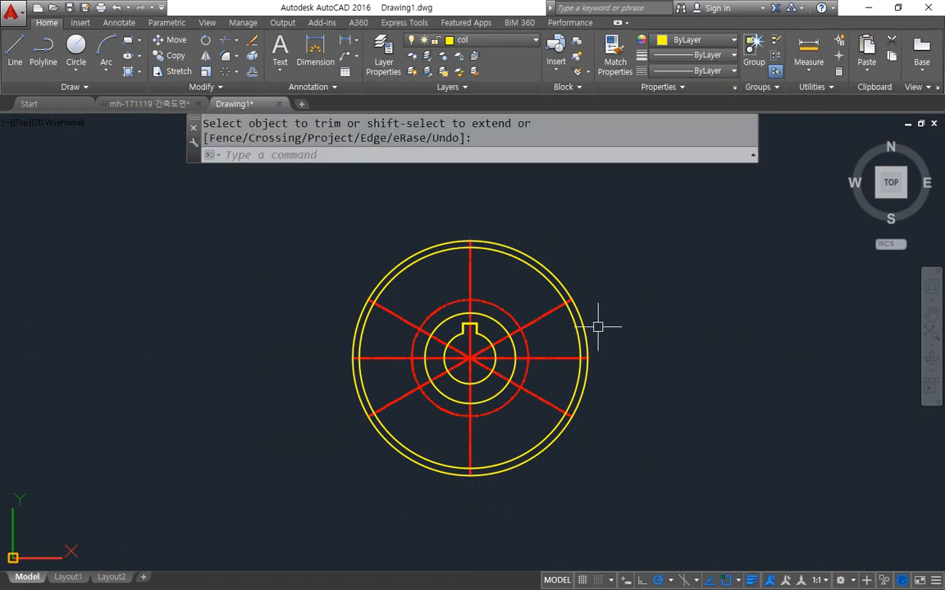
# - Erase the outermost helper circle around the wheel outline
pyautogui.click(585, 324)
pyautogui.write('e')
pyautogui.press('Return')
# - Draw two circles of diameter 7 where the dash-dot circle crosses the upper vertical and 30° centre lines
pyautogui.scroll(2, 582, 401)
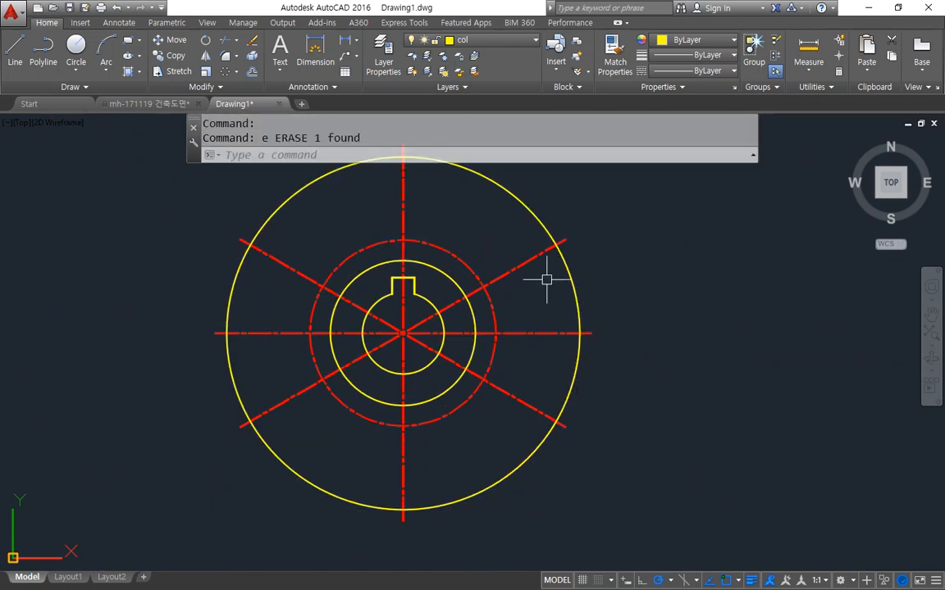
pyautogui.moveTo(507, 235); pyautogui.dragTo(487, 301, button='middle')
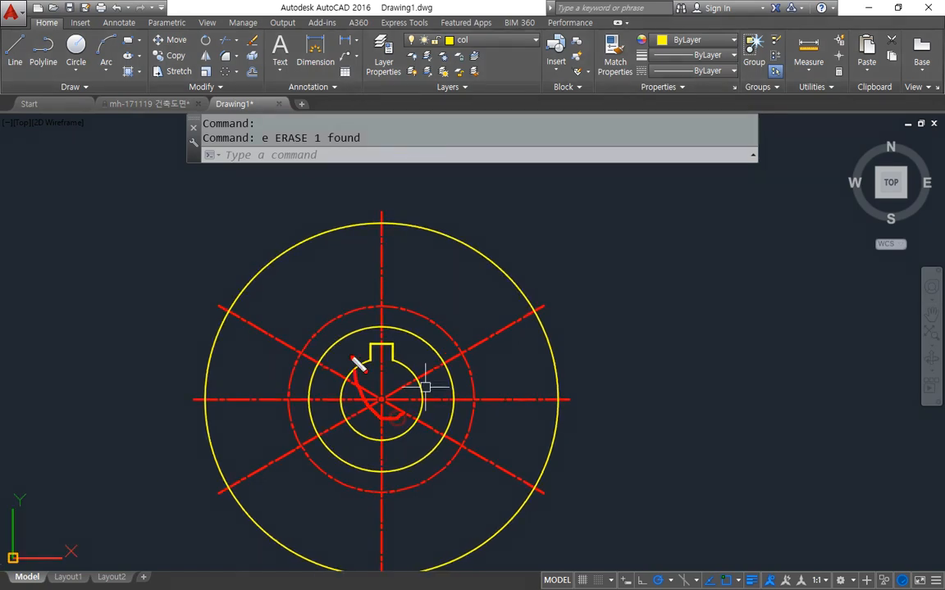
pyautogui.scroll(4, 406, 296)
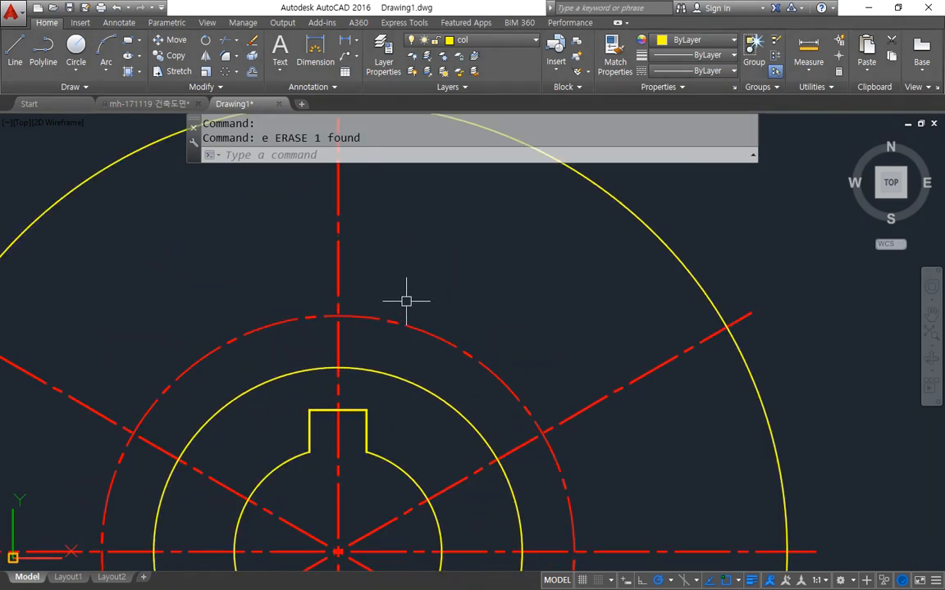
pyautogui.moveTo(407, 300); pyautogui.dragTo(344, 362, button='middle')
pyautogui.write('c')
pyautogui.press('Return')
pyautogui.click(305, 354)
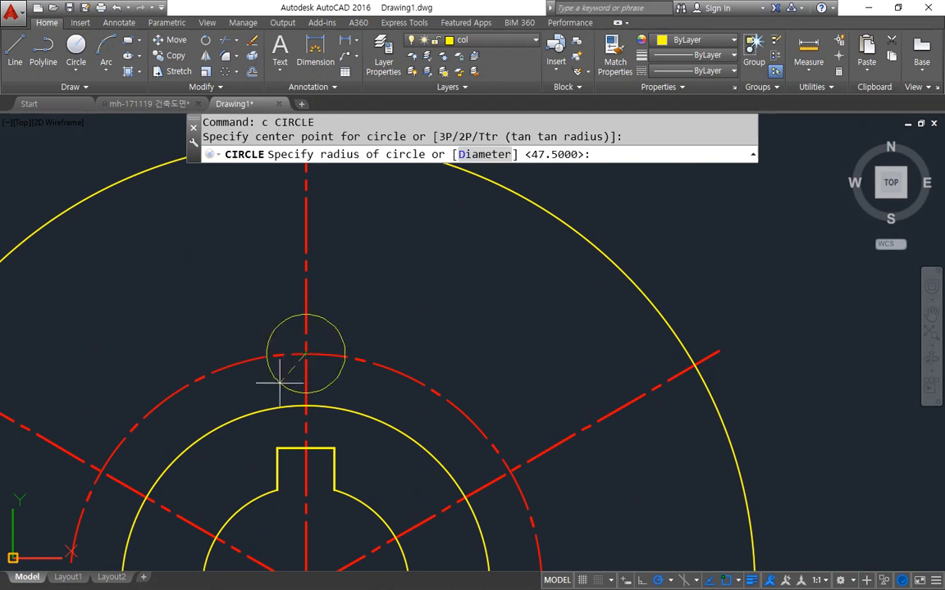
pyautogui.write('d')
pyautogui.press('Return')
pyautogui.write('7')
pyautogui.press('Return')
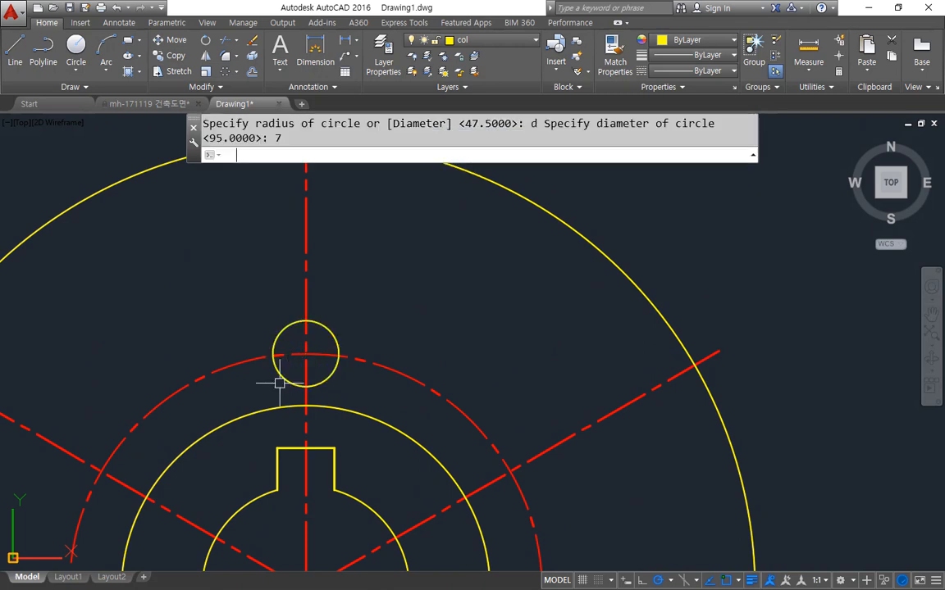
pyautogui.press('Return')
pyautogui.click(508, 472)
# - Offset the upper vertical centre line to the right and the 30° centre line upward by 7/2
pyautogui.moveTo(446, 426); pyautogui.dragTo(406, 458, button='middle')
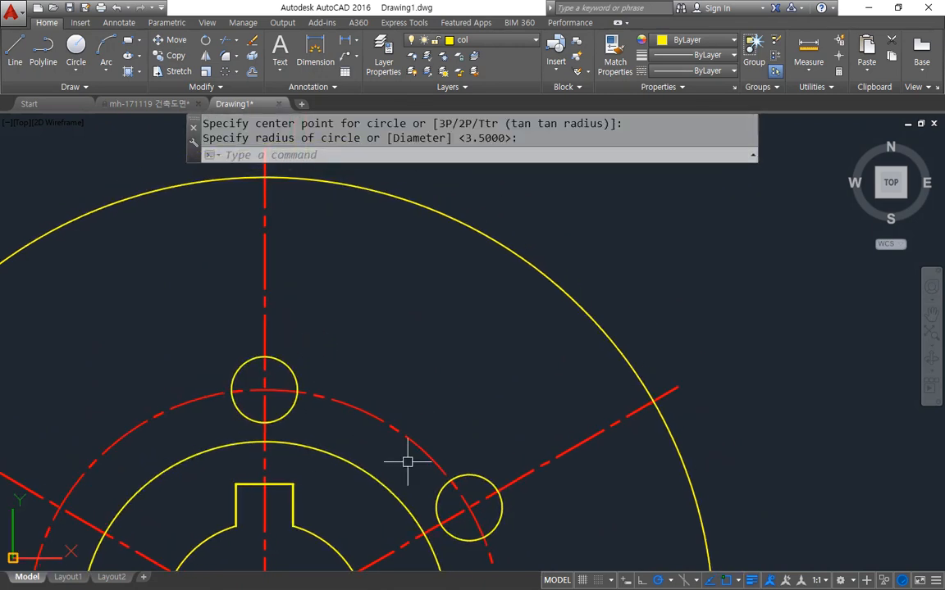
pyautogui.write('o')
pyautogui.press('Return')
pyautogui.write('7/2')
pyautogui.press('Return')
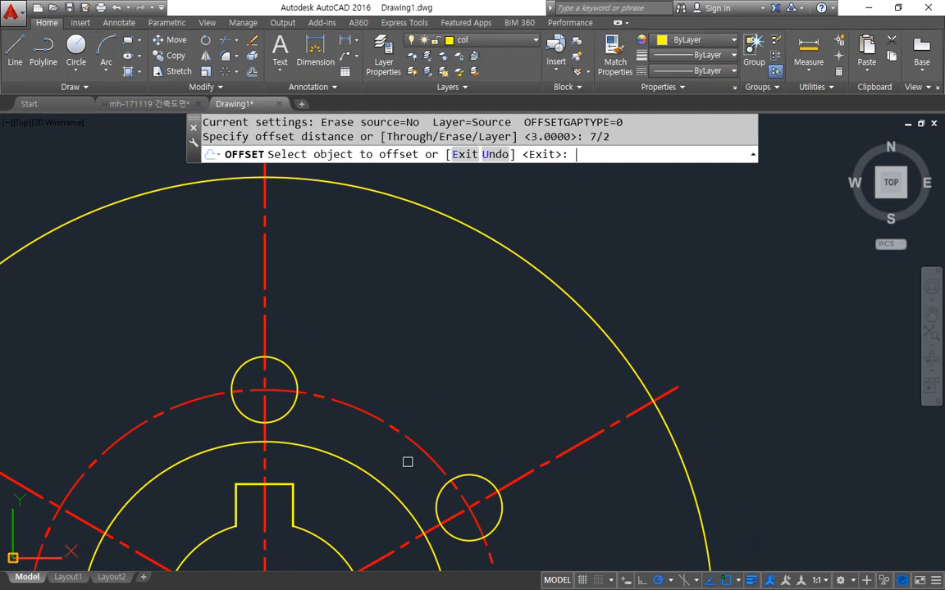
pyautogui.click(263, 332)
pyautogui.click(310, 326)
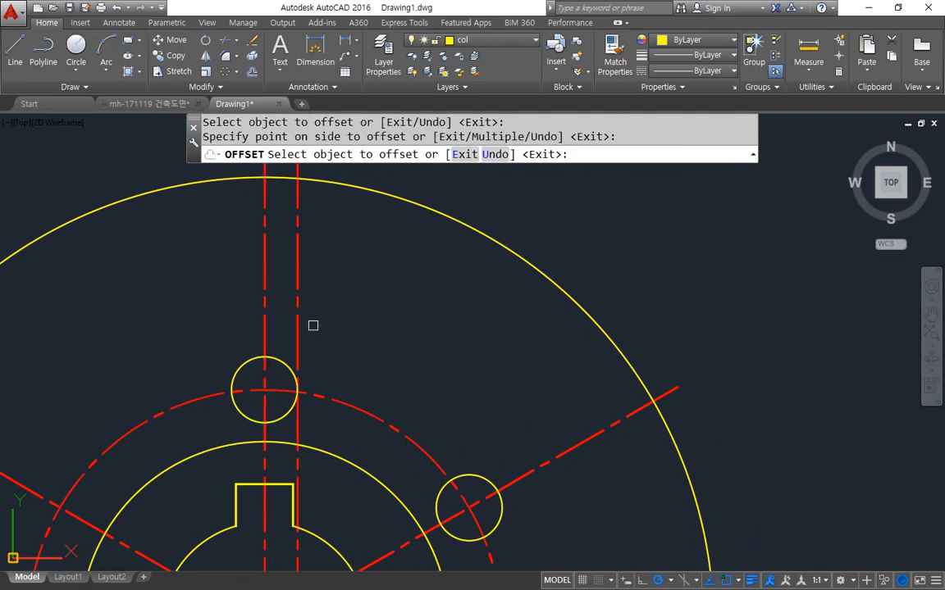
pyautogui.click(517, 477)
pyautogui.click(507, 433)
pyautogui.press('Return')
# - Match the two offset lines' properties to the small circle on the 30° centre line
pyautogui.write('ma')
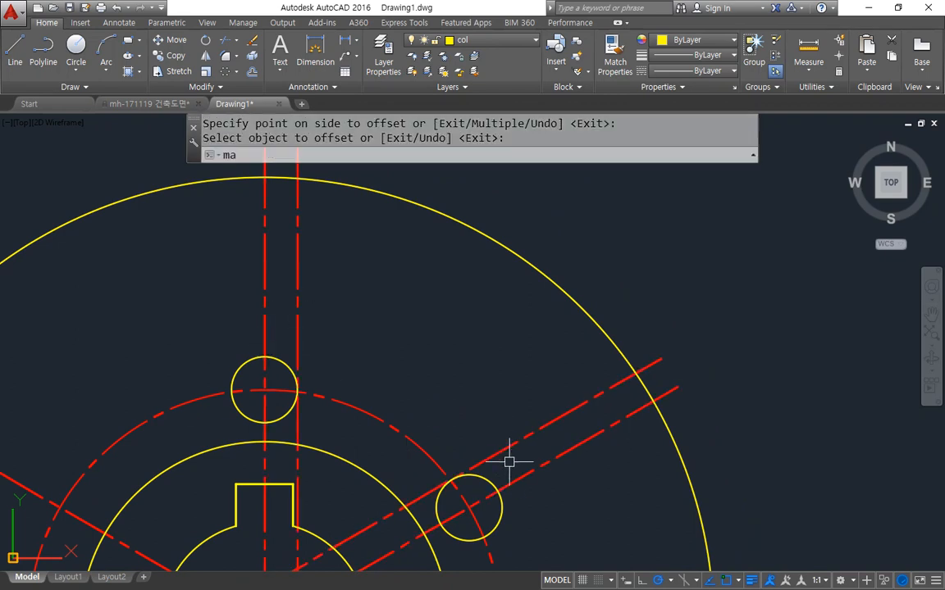
pyautogui.press('Return')
pyautogui.click(486, 484)
pyautogui.click(489, 458)
pyautogui.click(296, 354)
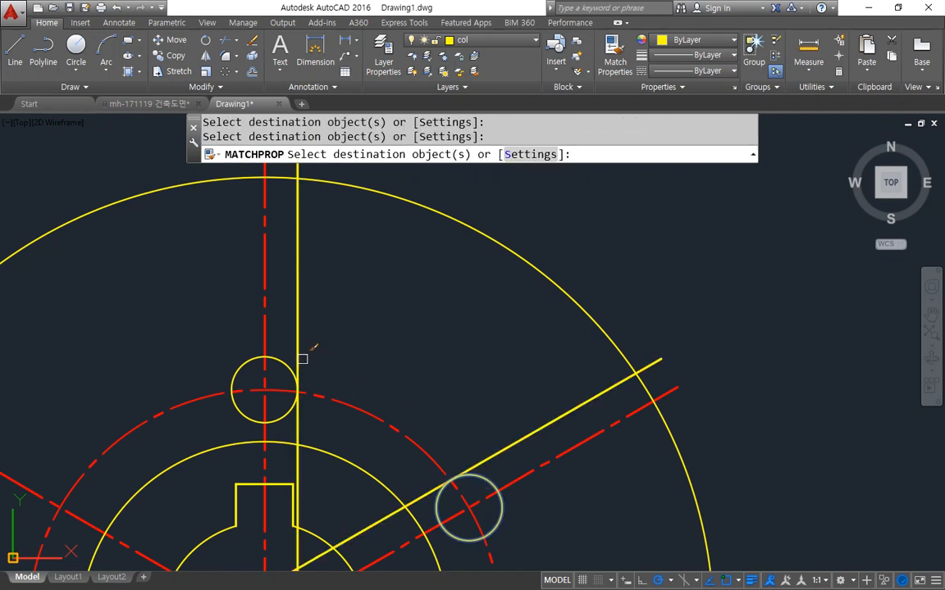
pyautogui.press('Return')
# - Trim both diameter 7 circles to slot-end quarter arcs and cut the offset lines between these arcs and the hub circle
pyautogui.write('tr')
pyautogui.press('Return')
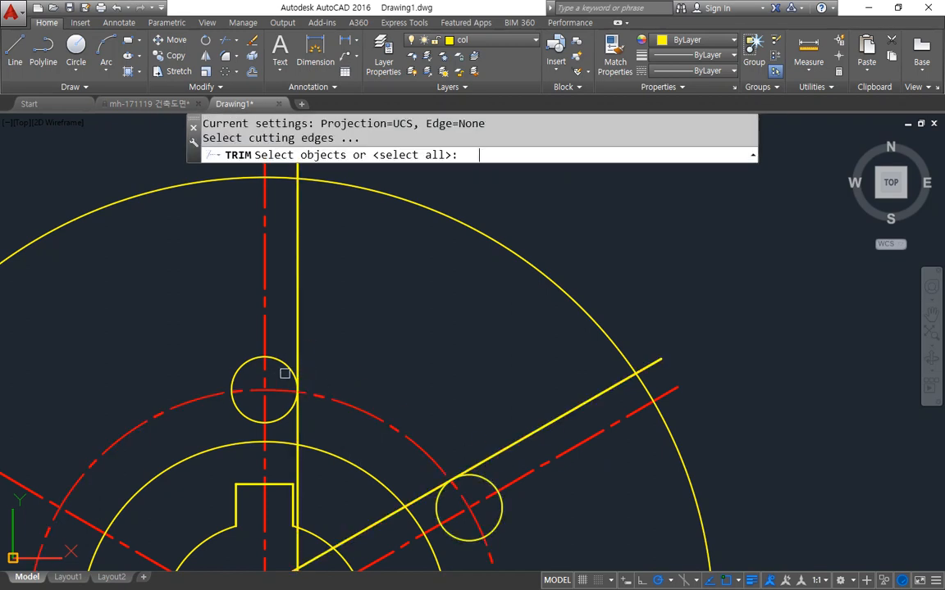
pyautogui.press('Return')
pyautogui.click(251, 365)
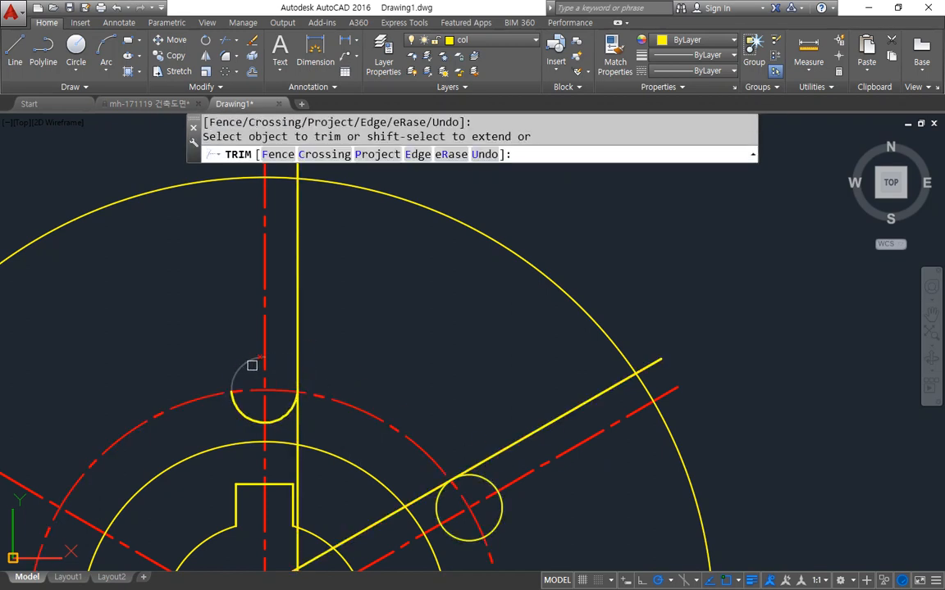
pyautogui.click(238, 419)
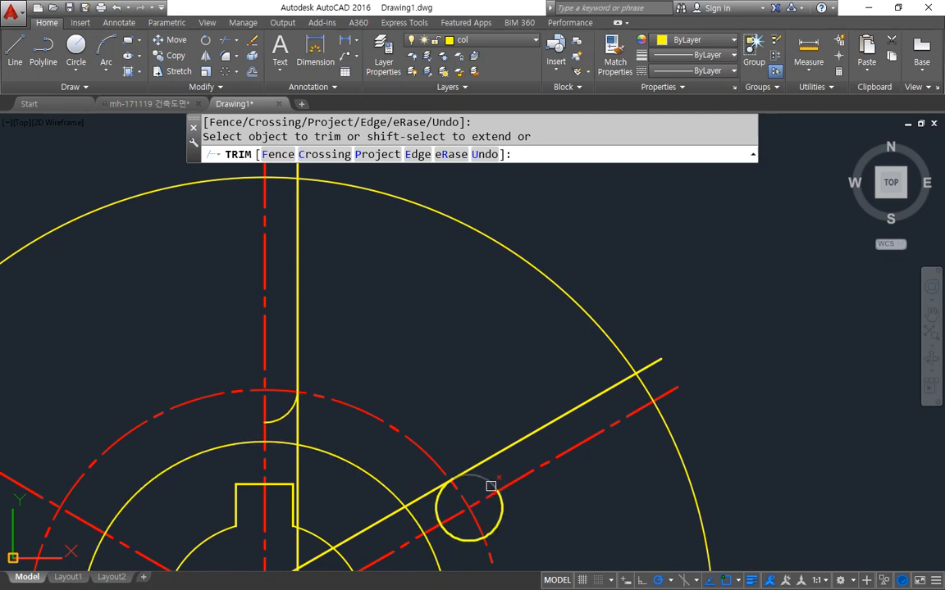
pyautogui.click(472, 531)
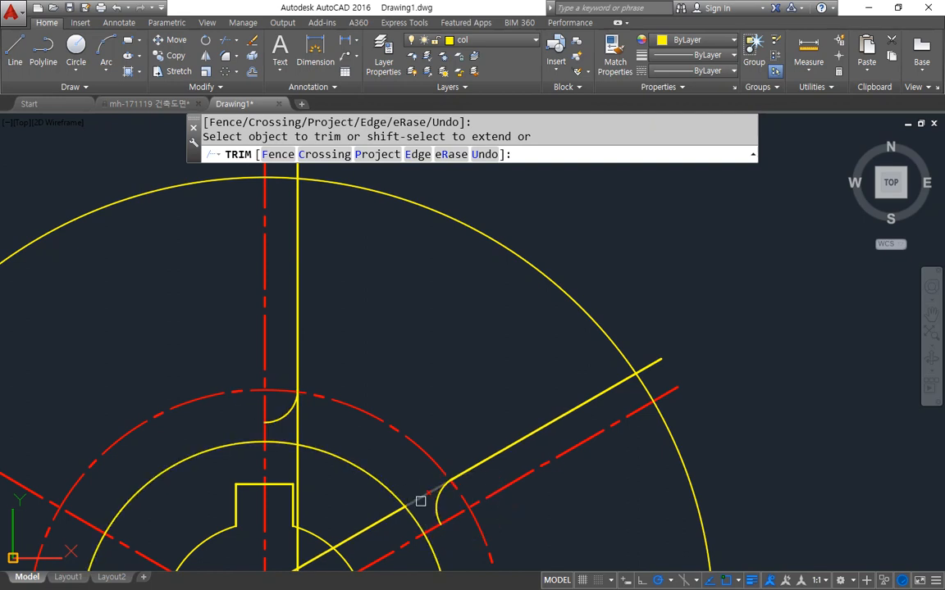
pyautogui.press('space')
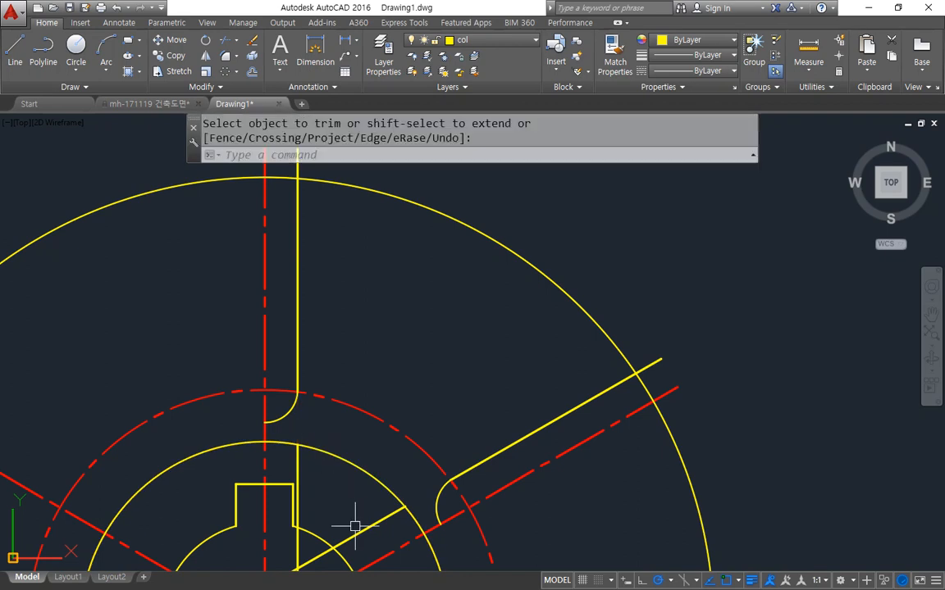
# - Erase the two leftover slot-line pieces inside the hub circle
pyautogui.click(355, 526)
pyautogui.click(353, 536)
pyautogui.click(298, 470)
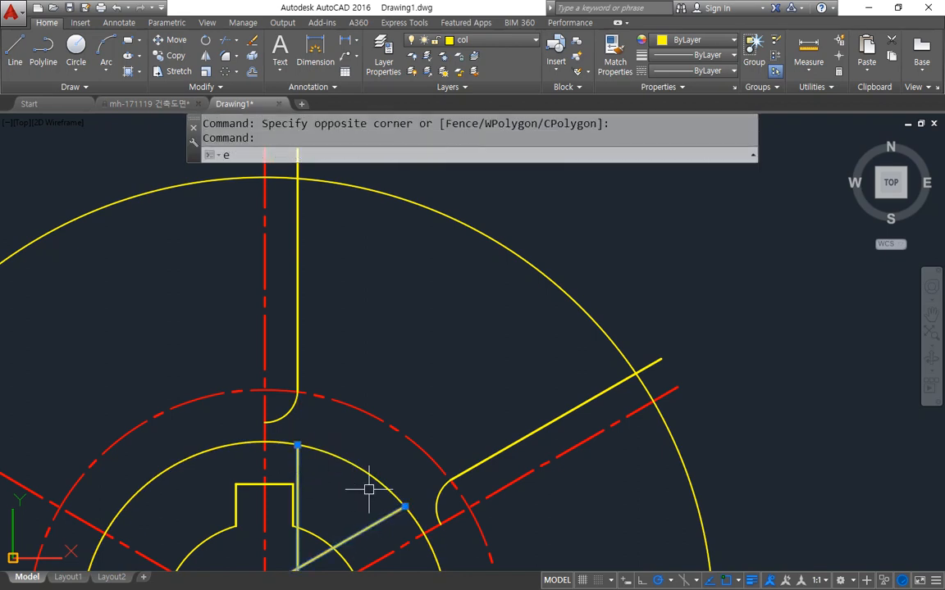
pyautogui.press('Return')
# - Offset the vertical and the 30° slot edges by 5 toward the area between the two slots
pyautogui.write('o')
pyautogui.press('Return')
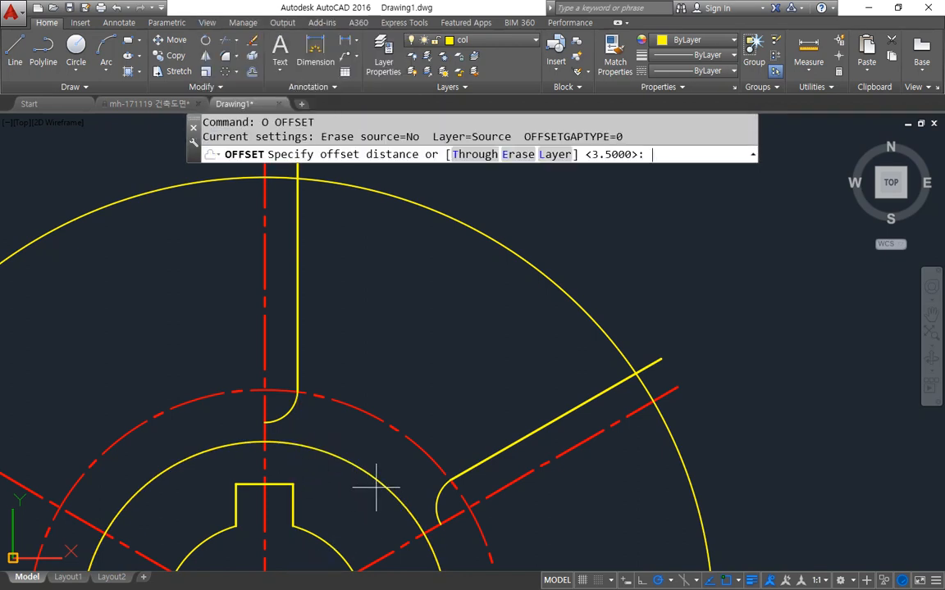
pyautogui.write('5')
pyautogui.press('Return')
pyautogui.click(297, 280)
pyautogui.click(432, 363)
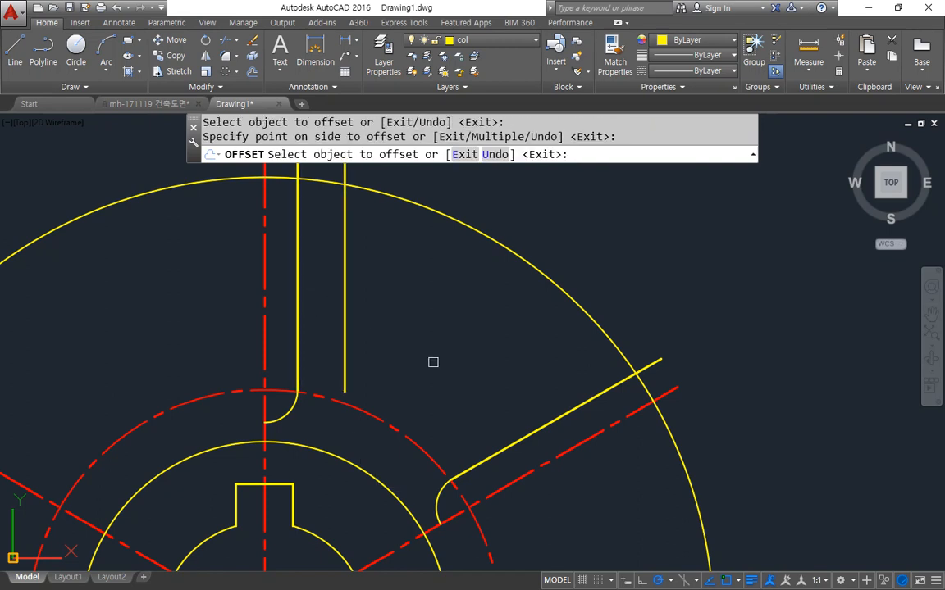
pyautogui.click(502, 421)
pyautogui.click(509, 433)
pyautogui.click(505, 449)
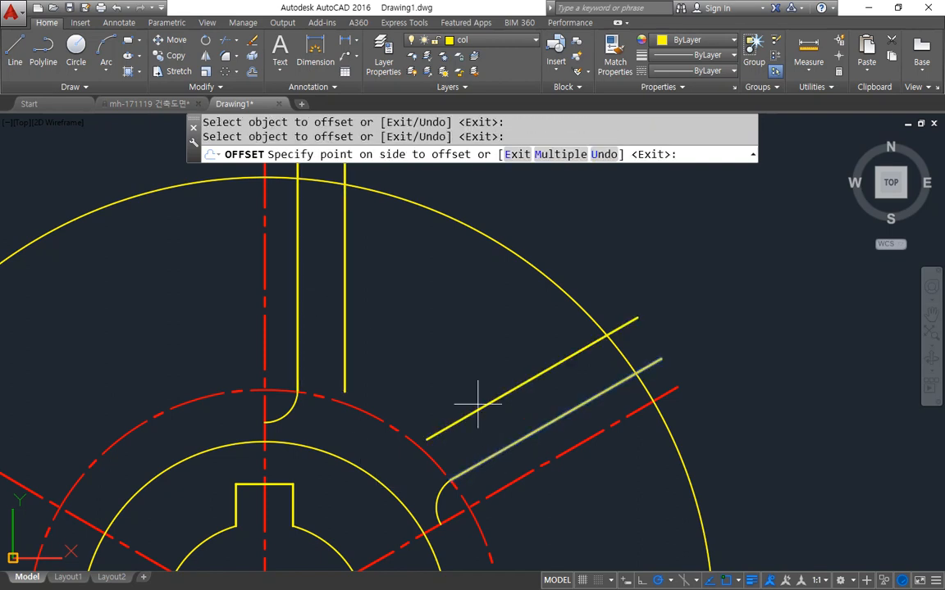
pyautogui.click(516, 393)
# - Trim the wheel outline at the slot openings and between the 5-offset lines, and cut the line ends projecting past the rim
pyautogui.write('tr')
pyautogui.press('Return')
pyautogui.press('Return')
pyautogui.click(641, 385)
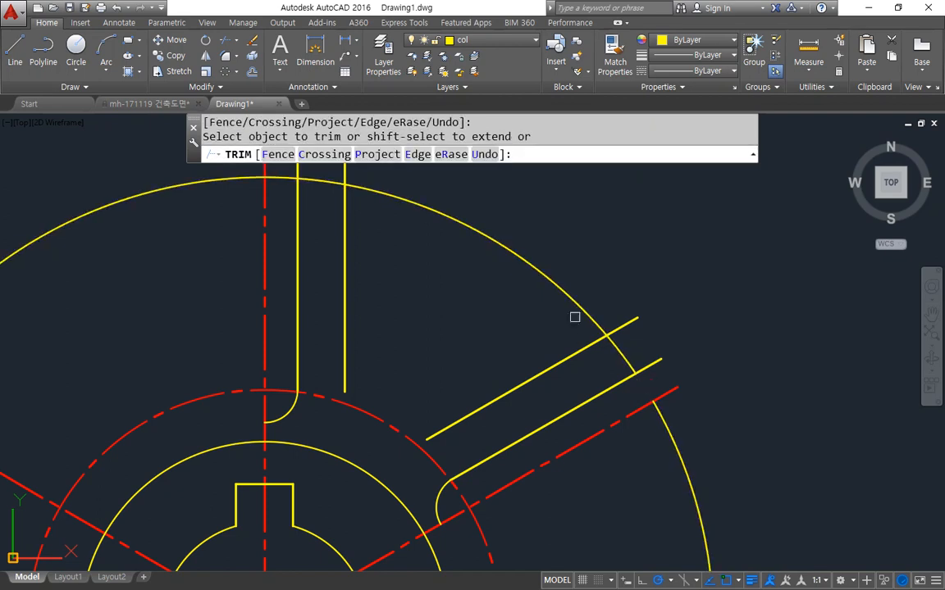
pyautogui.click(572, 303)
pyautogui.moveTo(460, 317); pyautogui.dragTo(459, 368, button='middle')
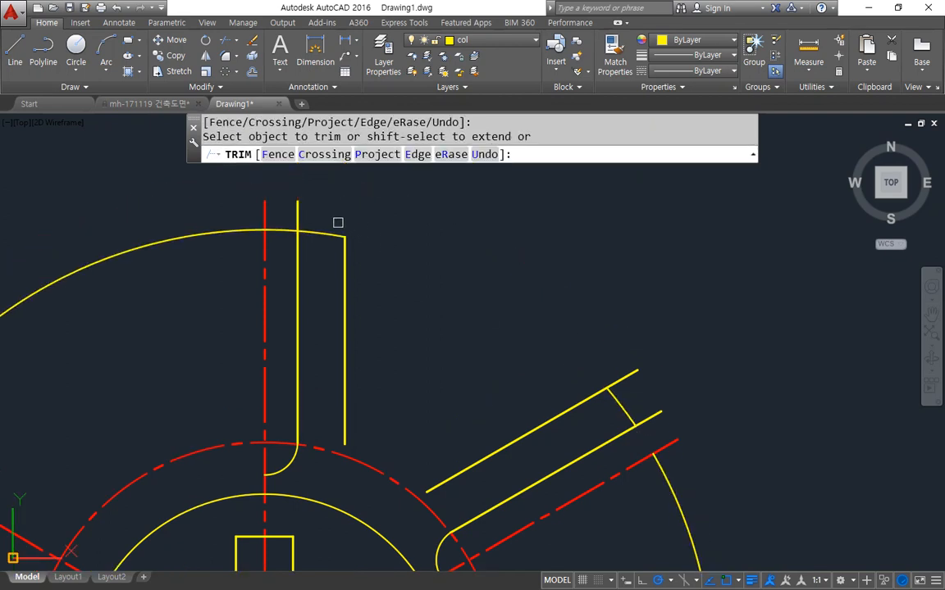
pyautogui.click(283, 231)
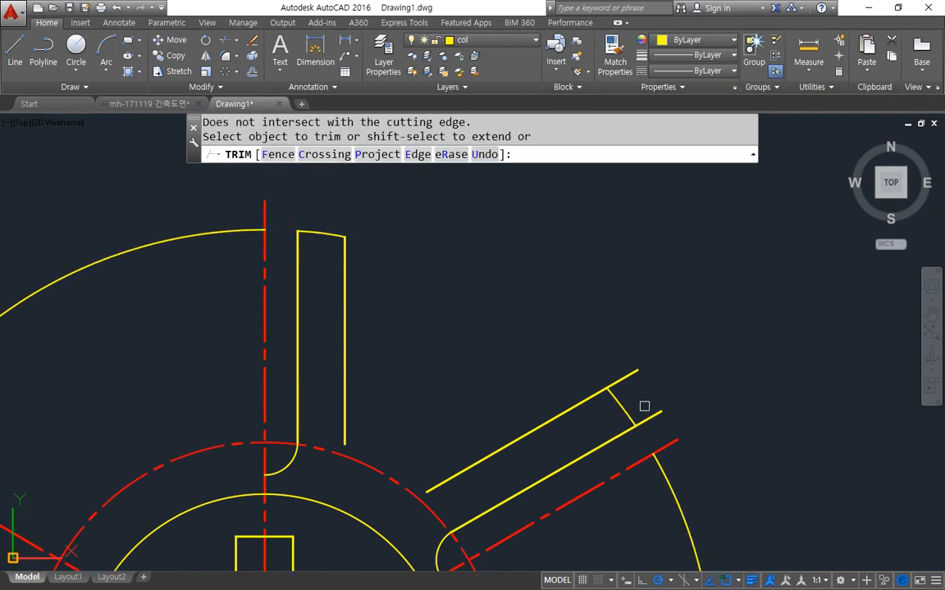
pyautogui.click(644, 417)
pyautogui.press('Return')
# - Erase the two 5-offset helper lines beside the slots
pyautogui.click(564, 428)
pyautogui.click(484, 396)
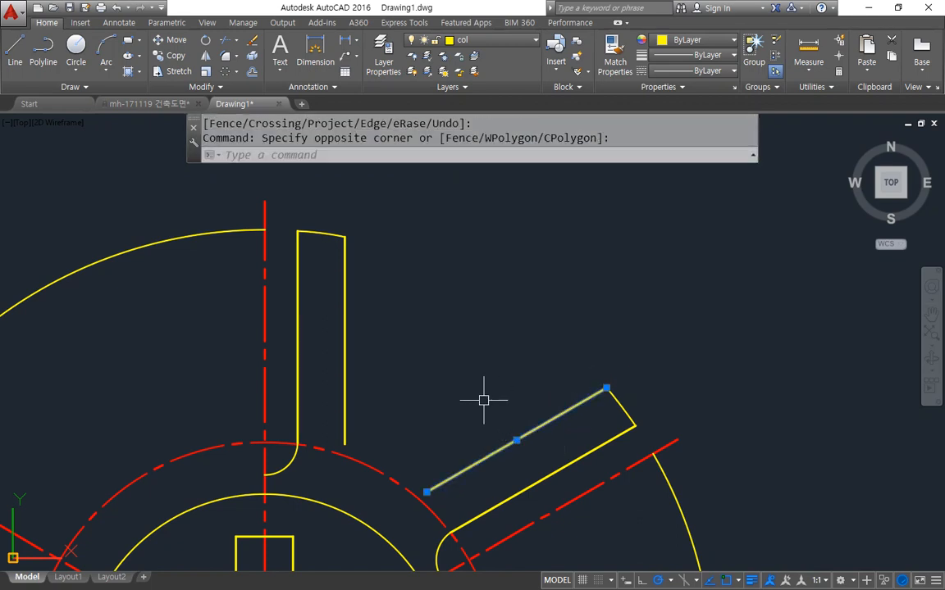
pyautogui.click(410, 357)
pyautogui.click(344, 327)
pyautogui.write('e')
pyautogui.press('Return')
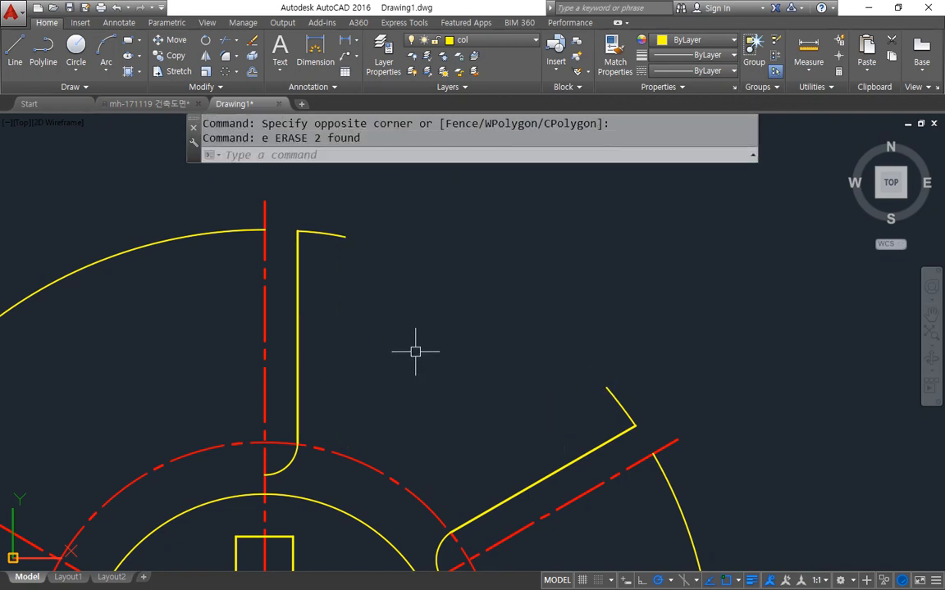
# - Draw a start-end-radius arc of radius 22 between the free ends of the two short rim arcs
pyautogui.write('a')
pyautogui.press('Return')
pyautogui.click(344, 238)
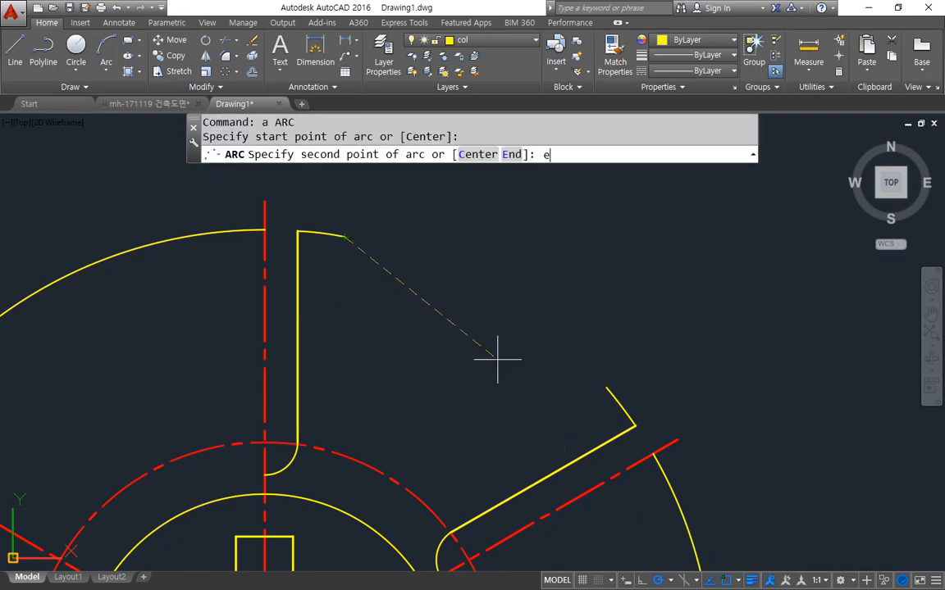
pyautogui.write('e')
pyautogui.press('Return')
pyautogui.click(607, 387)
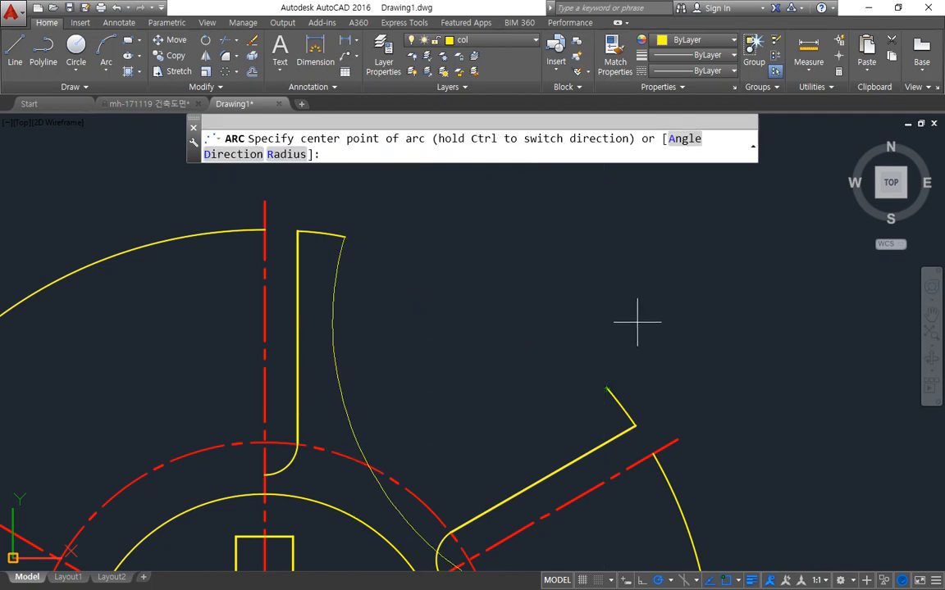
pyautogui.write('r')
pyautogui.press('Return')
pyautogui.write('2')
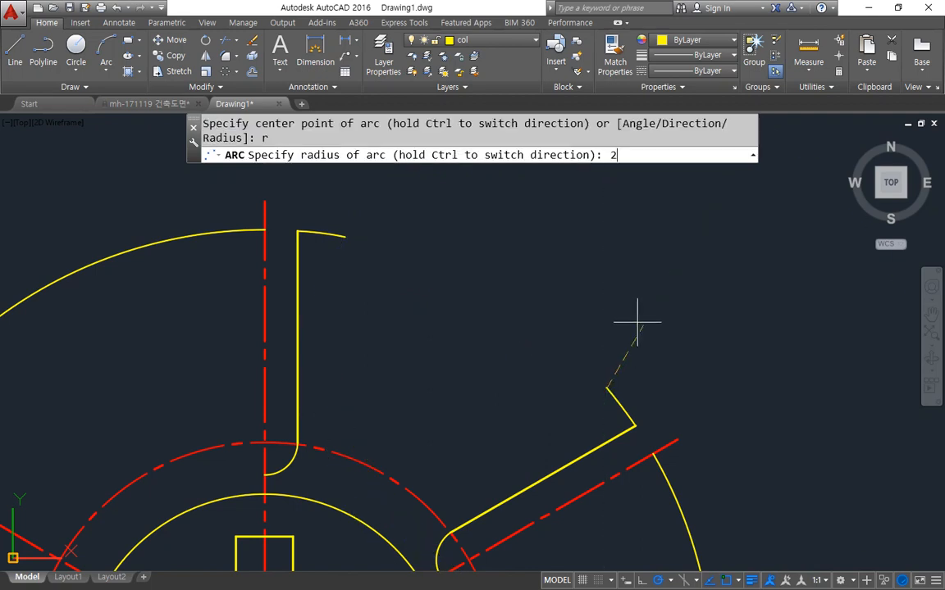
pyautogui.write('2')
pyautogui.press('Return')
pyautogui.scroll(-3, 638, 322)
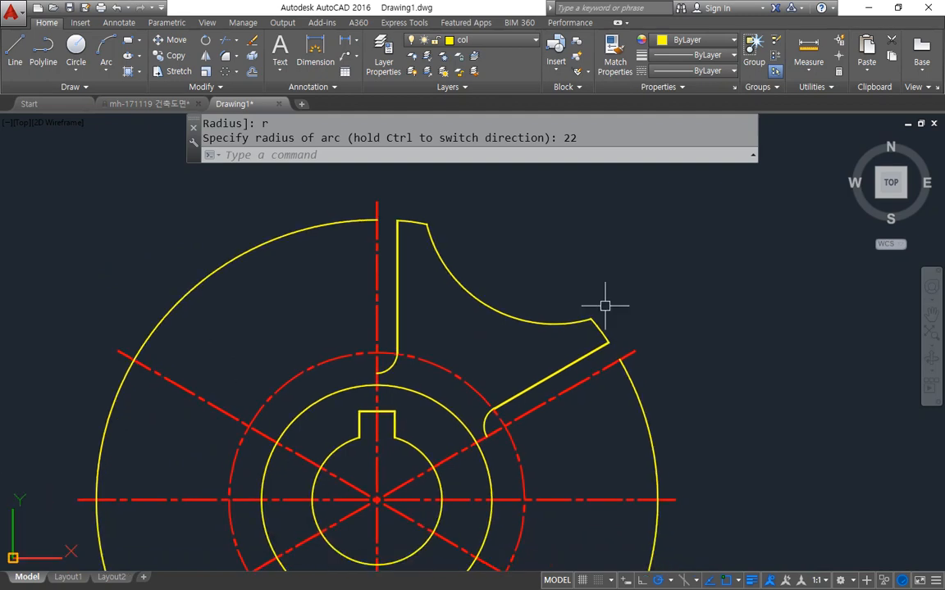
# - Erase the remaining large arc of the wheel outline
pyautogui.click(643, 387)
pyautogui.write('e')
pyautogui.press('Return')
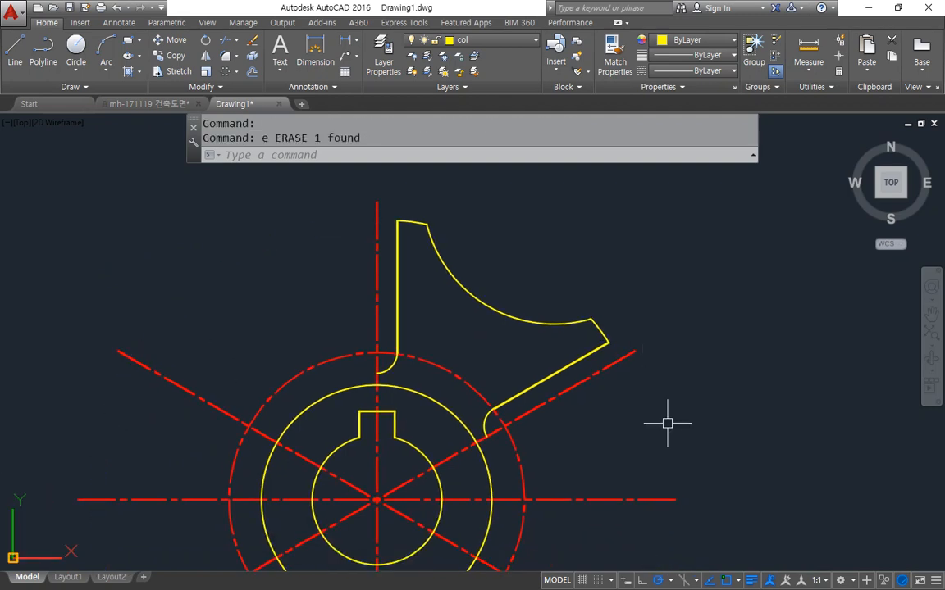
# - Polar-array the slot edges, slot-end arcs, rim arcs and radius 22 arc about the wheel centre as 6 items over 360°
pyautogui.click(225, 73)
pyautogui.click(334, 182)
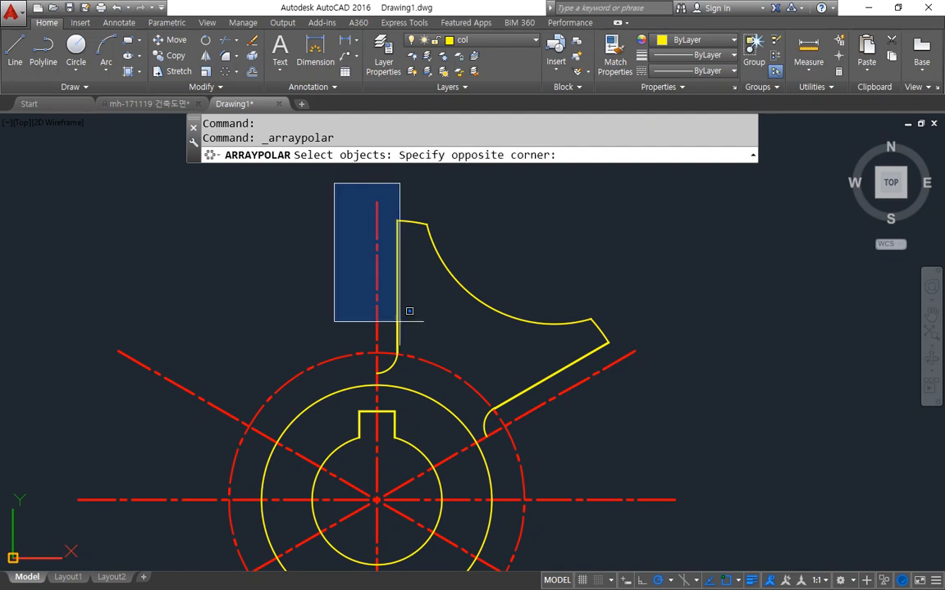
pyautogui.click(495, 385)
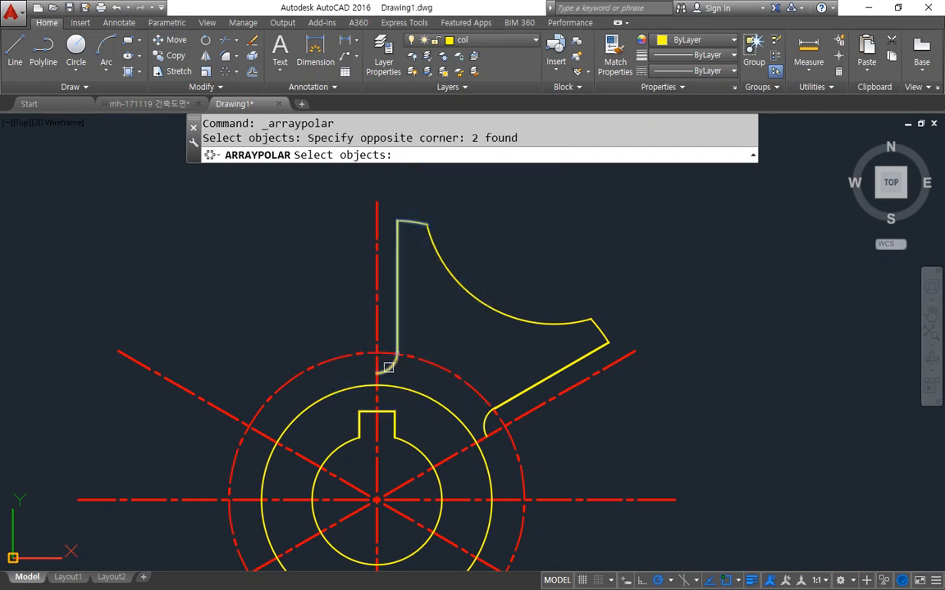
pyautogui.click(388, 367)
pyautogui.click(486, 422)
pyautogui.click(627, 309)
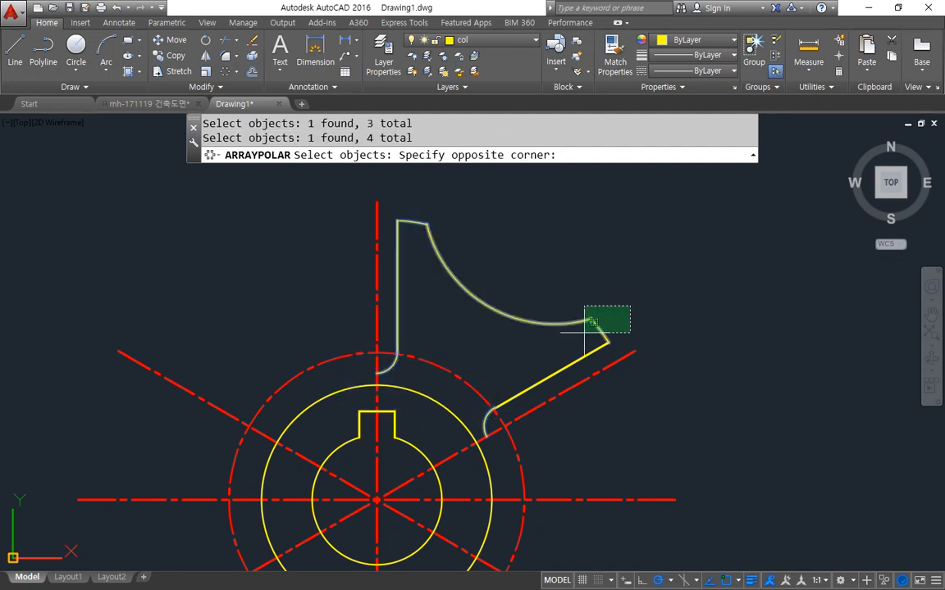
pyautogui.click(466, 338)
pyautogui.press('Return')
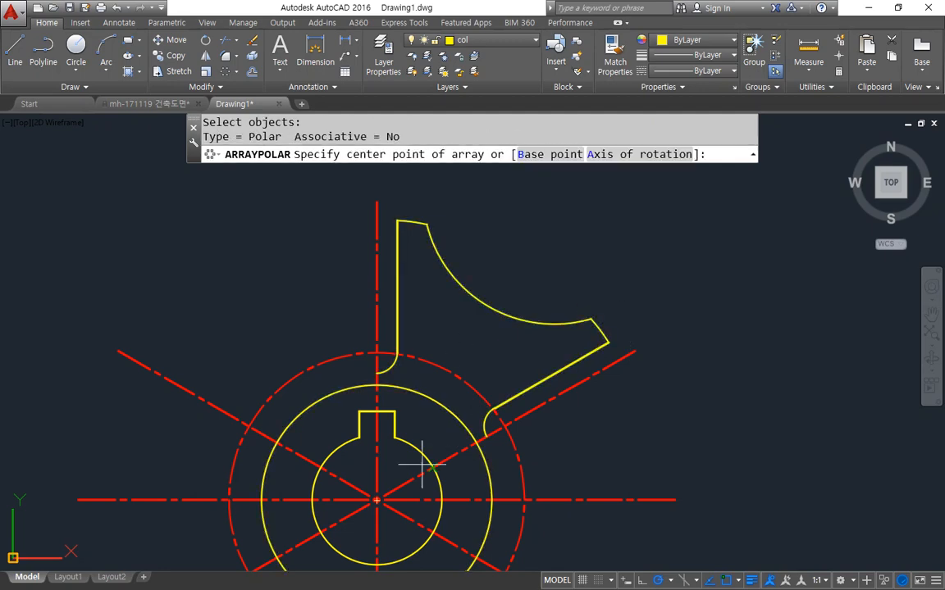
pyautogui.click(376, 501)
pyautogui.scroll(-2, 361, 366)
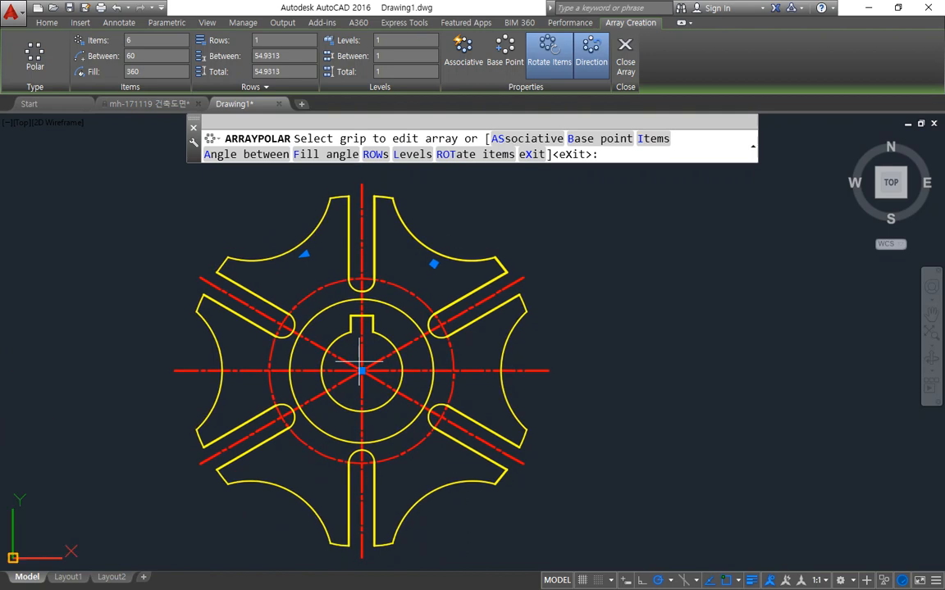
pyautogui.press('Return')
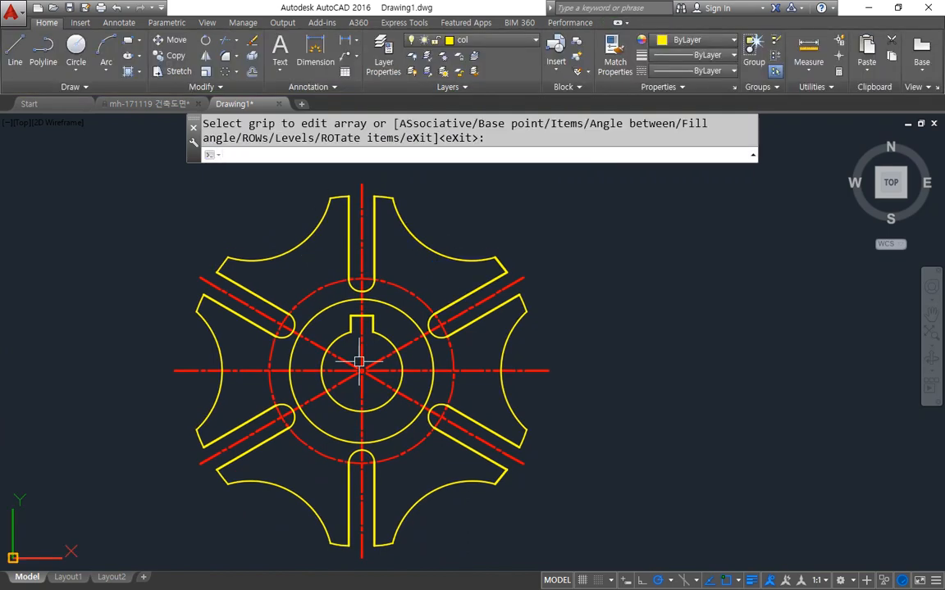
# - Draw a horizontal and a vertical construction line crossing in an empty area of the drawing
pyautogui.write('z')
pyautogui.press('Return')
pyautogui.write('a')
pyautogui.press('Return')
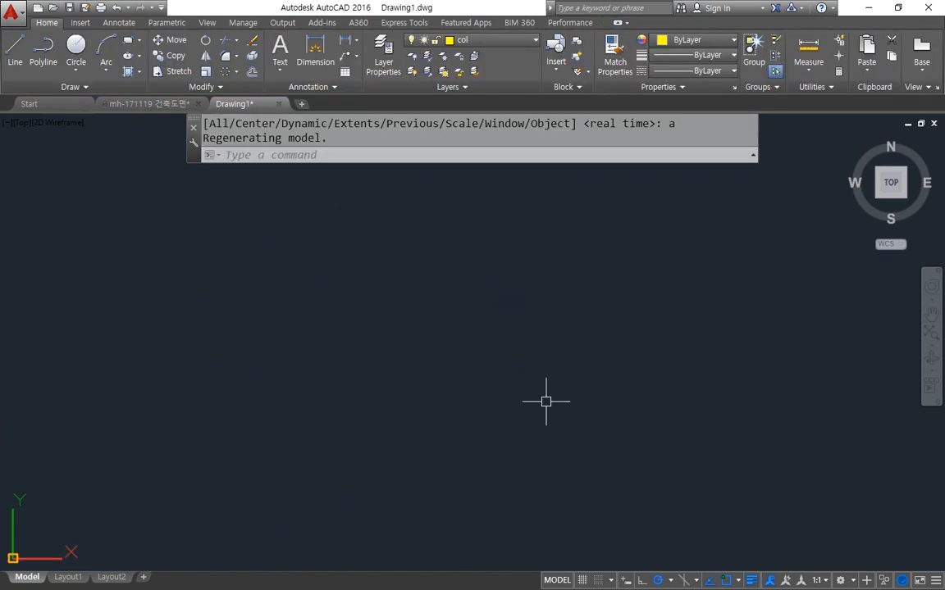
pyautogui.write('xl')
pyautogui.press('Return')
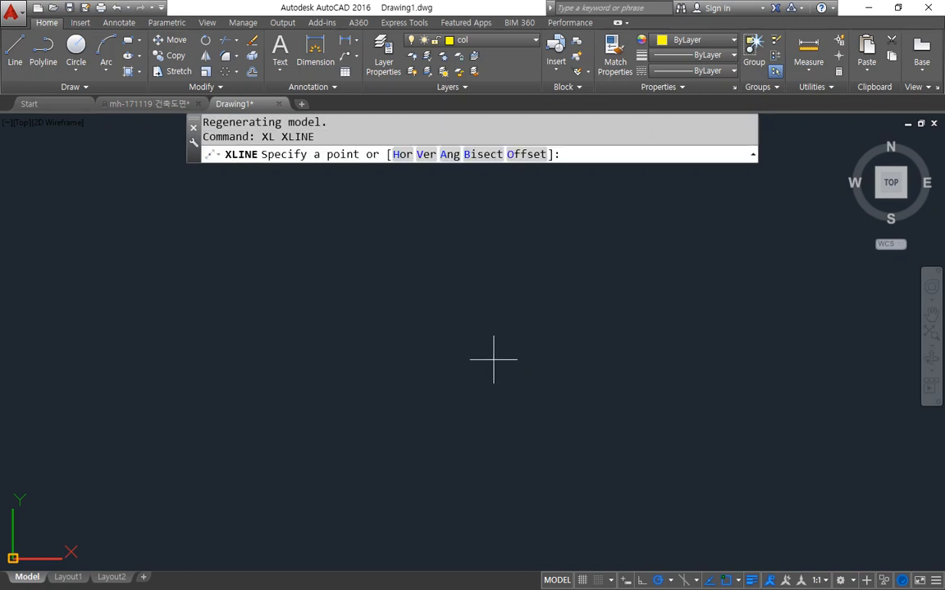
pyautogui.click(498, 355)
pyautogui.click(561, 353)
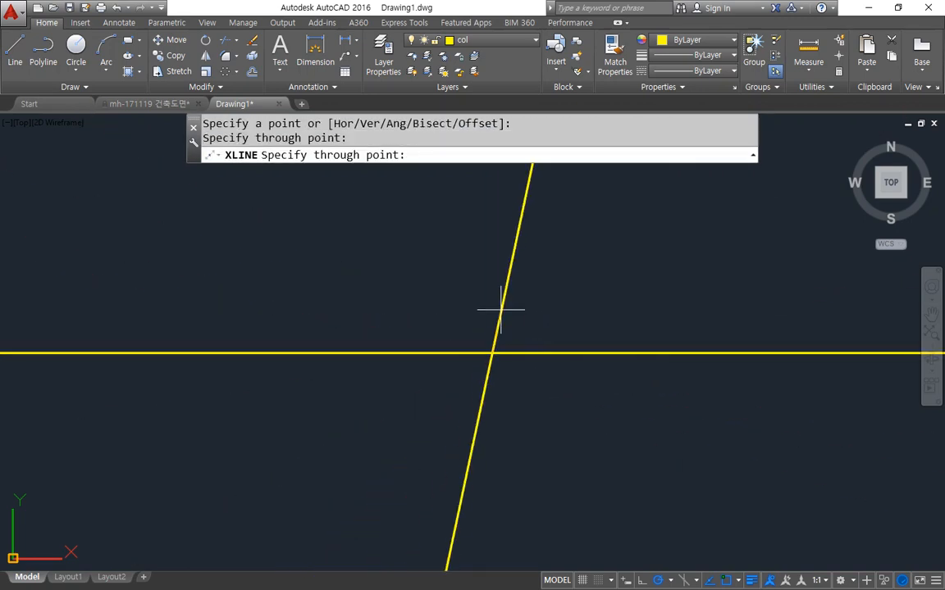
pyautogui.click(493, 319)
pyautogui.press('Return')
# - Assign both new construction lines to the cen layer
pyautogui.moveTo(521, 396); pyautogui.dragTo(468, 245)
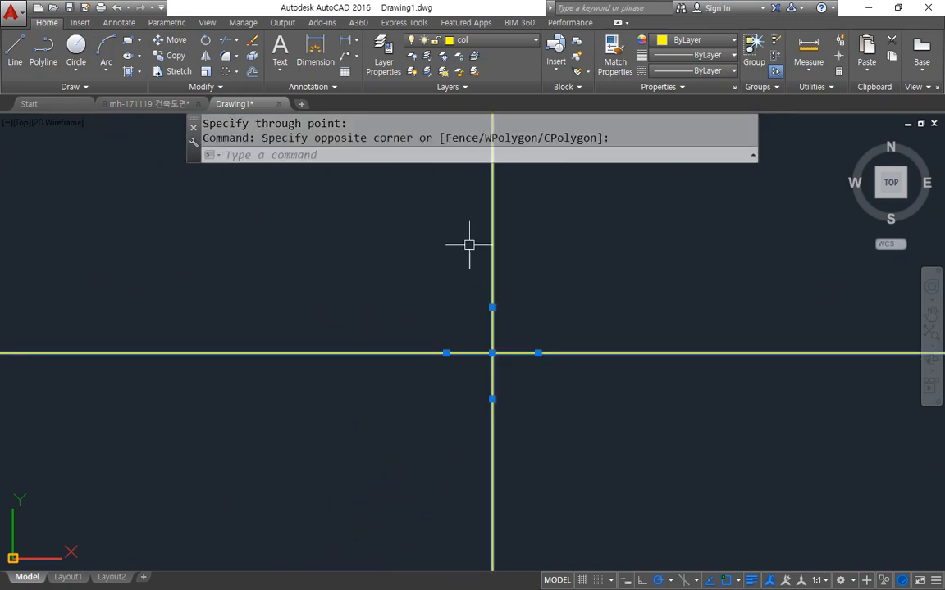
pyautogui.click(471, 41)
pyautogui.click(477, 73)
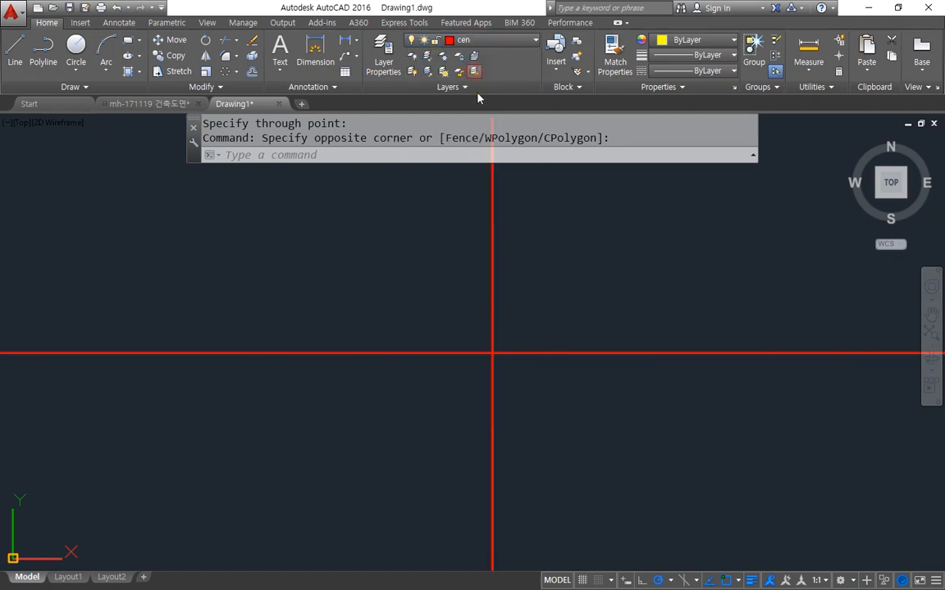
# - Draw a circle of radius 9 centred on the intersection of the two centre lines
pyautogui.press('Escape')
pyautogui.press('Escape')
pyautogui.scroll(2, 506, 356)
pyautogui.write('col')
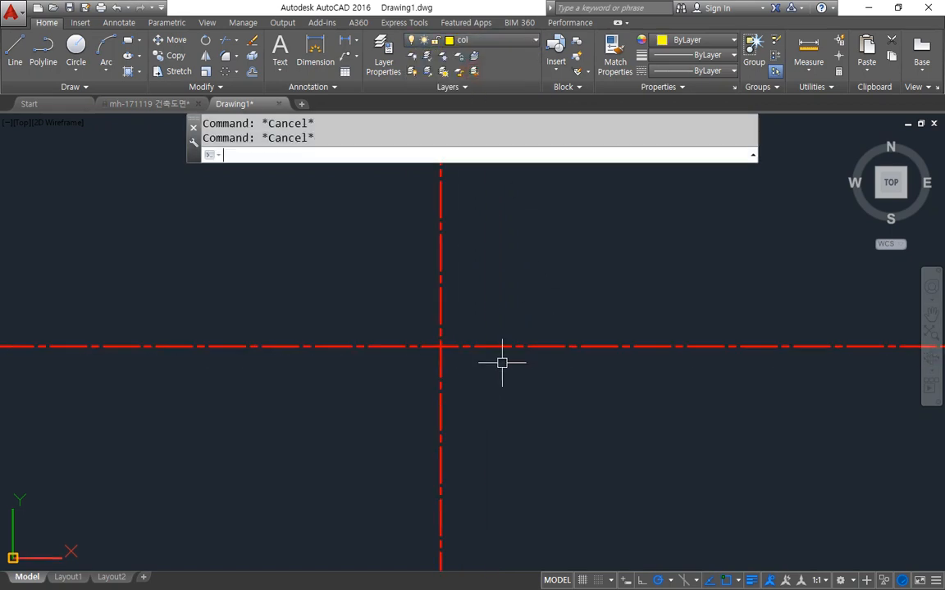
pyautogui.press('Return')
pyautogui.click(457, 347)
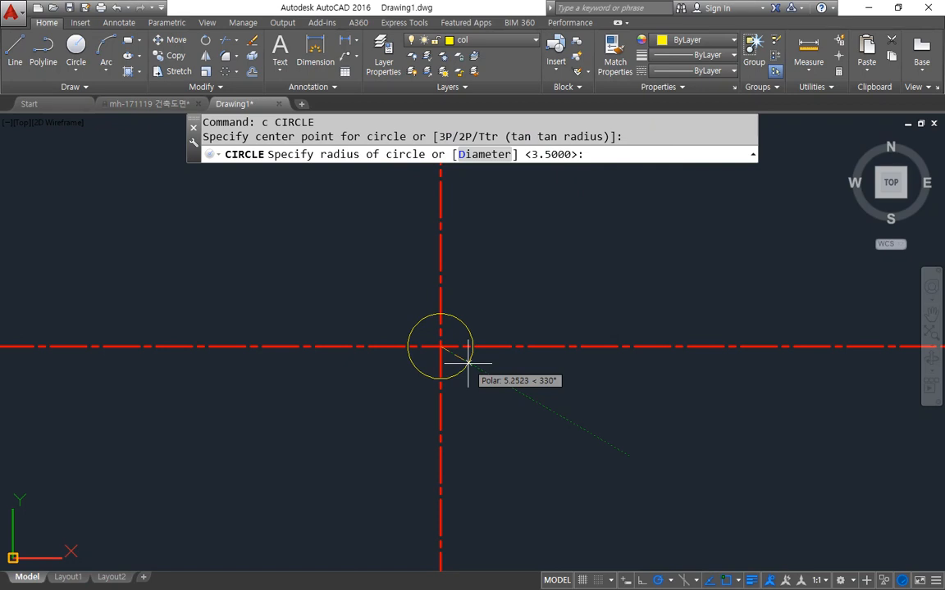
pyautogui.write('9')
pyautogui.press('Return')
# - Draw a vertical construction line through the circle's left quadrant point
pyautogui.write('xl')
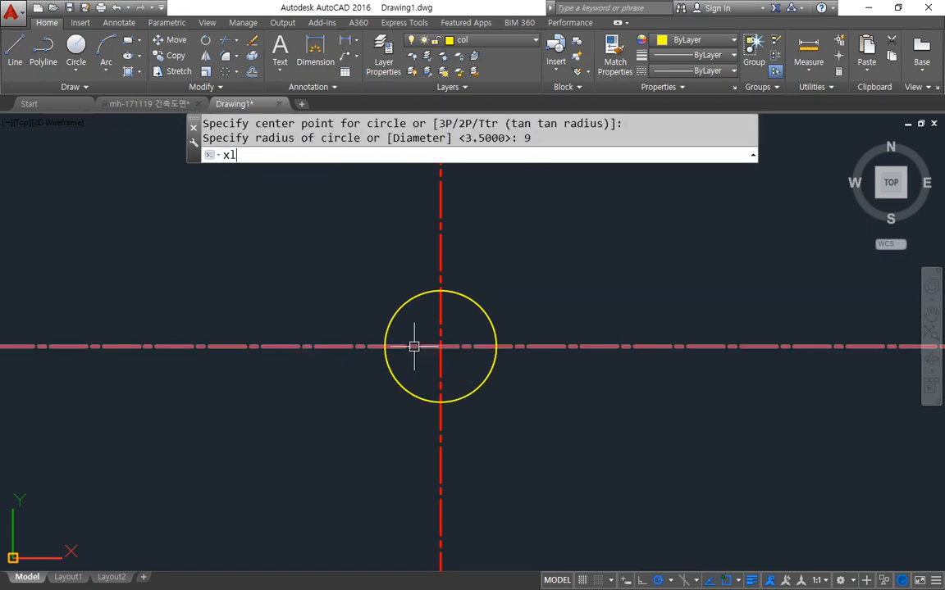
pyautogui.press('Return')
pyautogui.write('v')
pyautogui.press('Return')
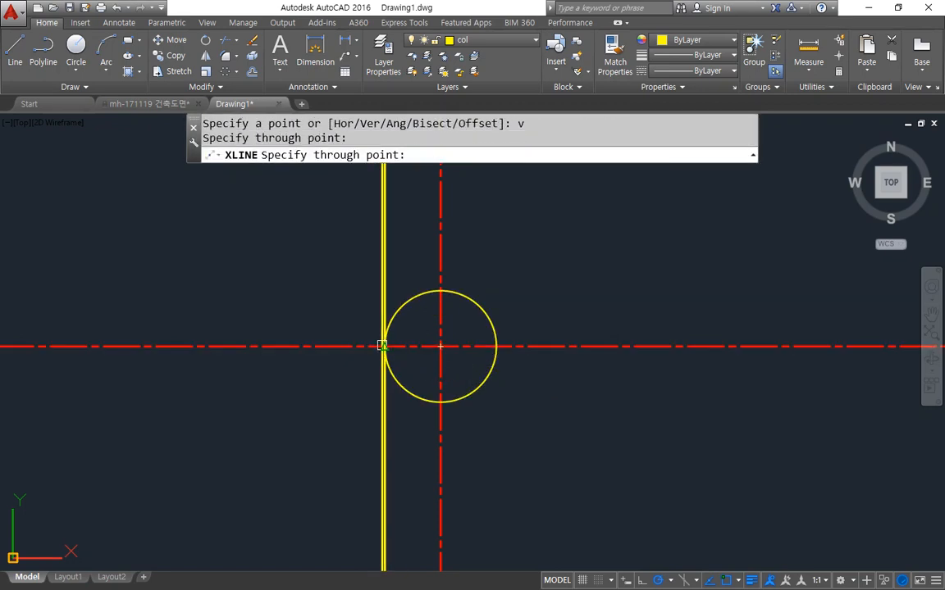
pyautogui.click(383, 346)
# - Offset the vertical construction line at the circle's left edge by 21 to the right
pyautogui.write('o')
pyautogui.press('Return')
pyautogui.write('21')
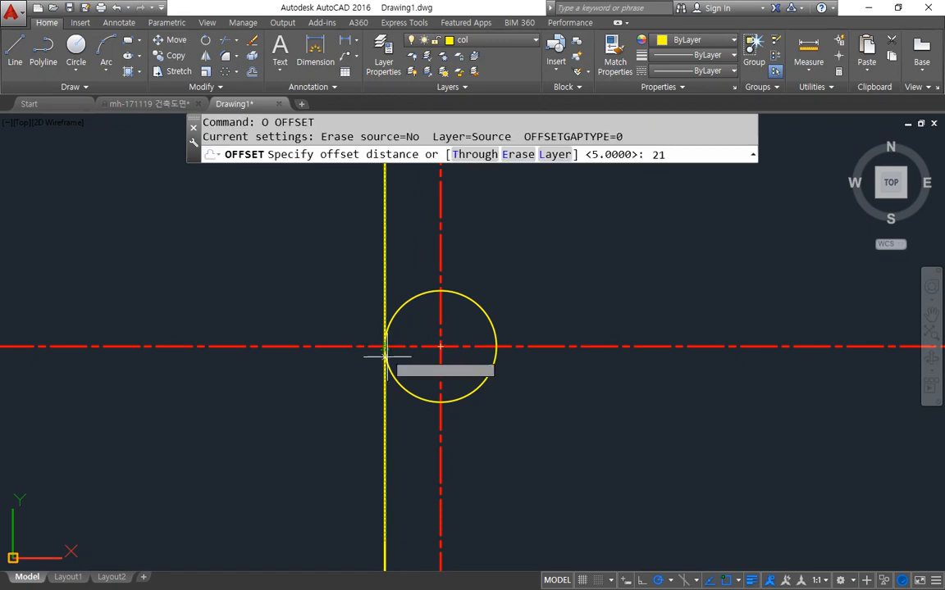
pyautogui.press('Return')
pyautogui.click(384, 401)
pyautogui.click(552, 476)
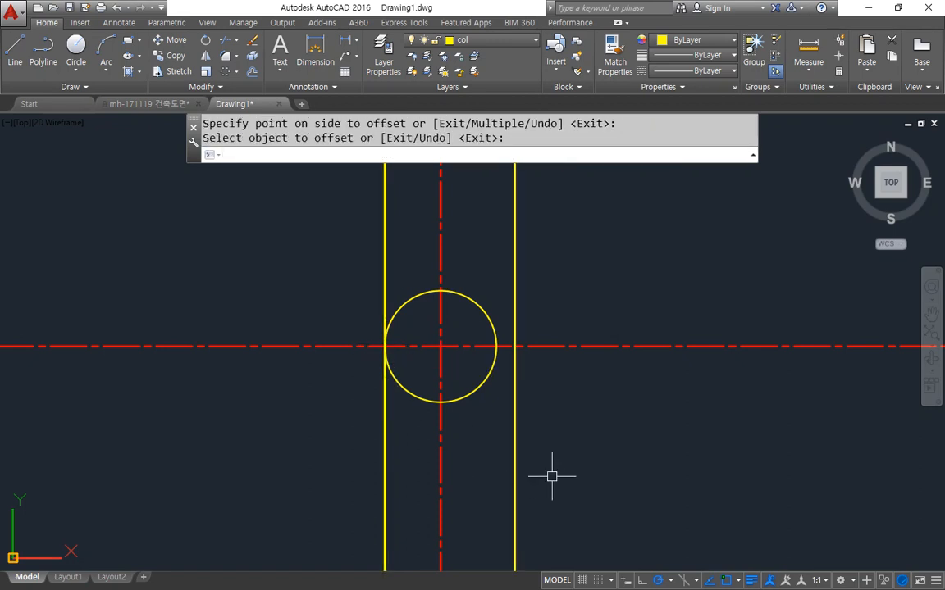
pyautogui.press('Return')
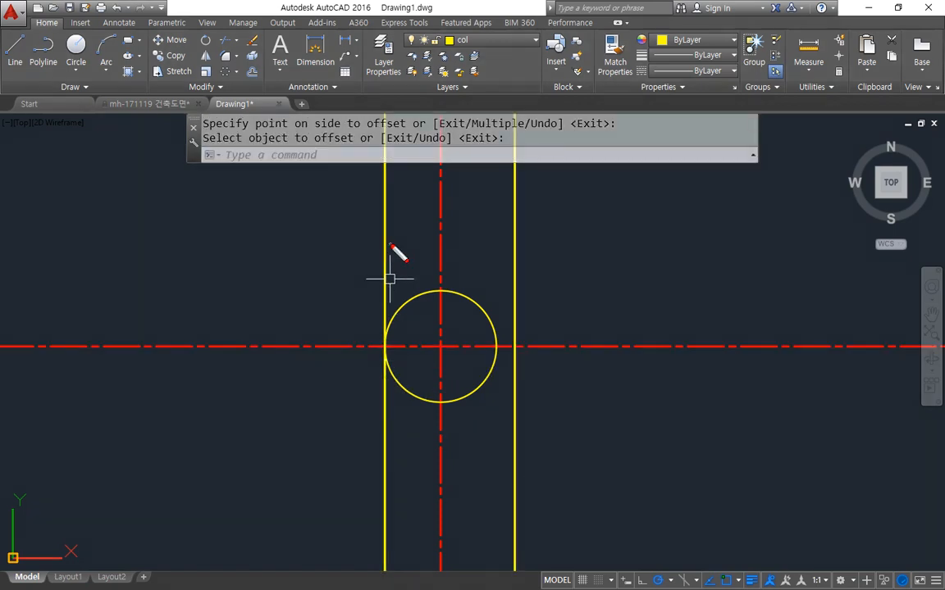
pyautogui.moveTo(365, 256); pyautogui.dragTo(369, 499)
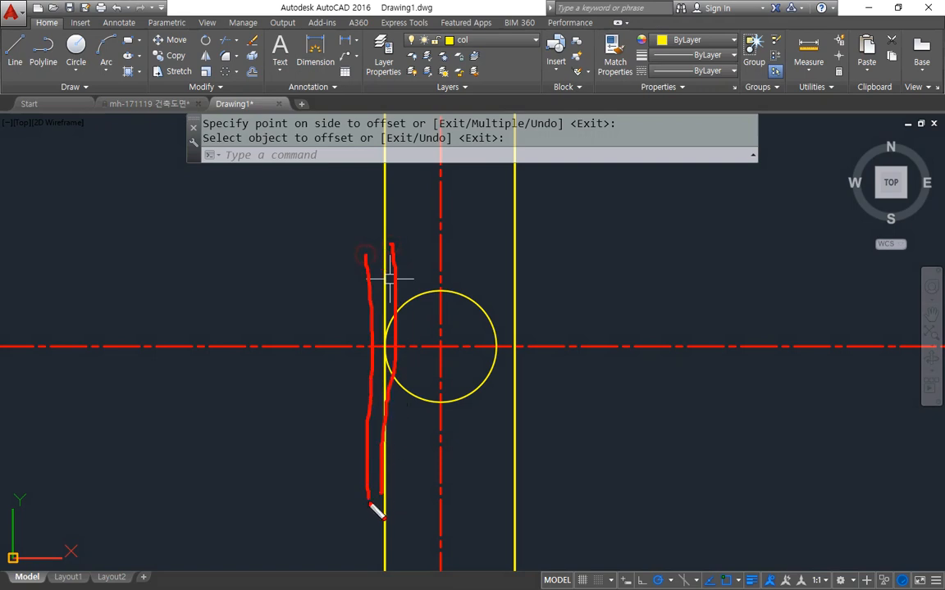
pyautogui.press('Escape')
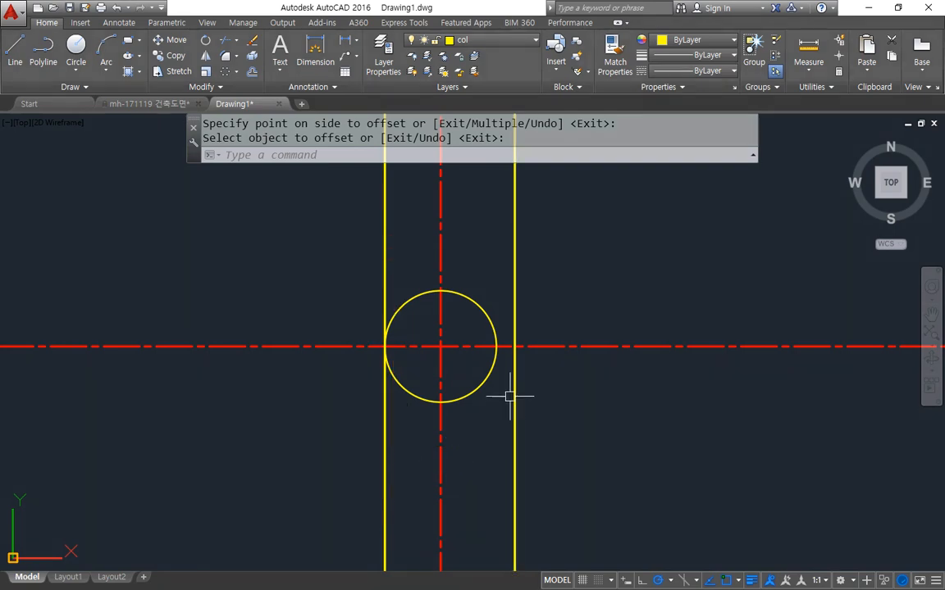
# - Offset the horizontal centre line by 2 both above and below
pyautogui.write('o')
pyautogui.press('Return')
pyautogui.write('2')
pyautogui.press('Return')
pyautogui.click(579, 347)
pyautogui.click(583, 328)
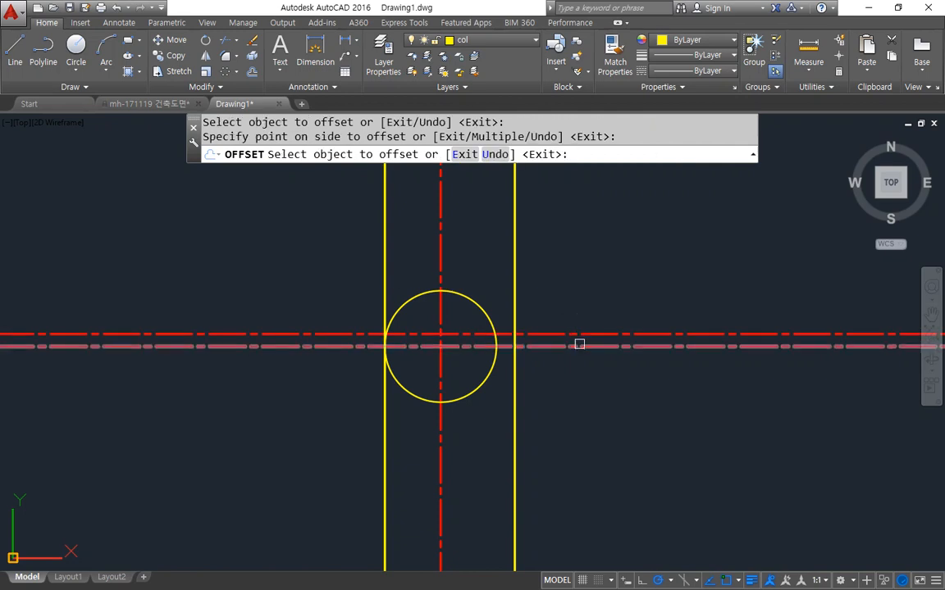
pyautogui.click(576, 345)
pyautogui.click(568, 382)
pyautogui.scroll(2, 522, 354)
pyautogui.press('Return')
# - Match the properties of the two offset horizontal lines to the yellow vertical line right of the circle
pyautogui.write('ma')
pyautogui.press('Return')
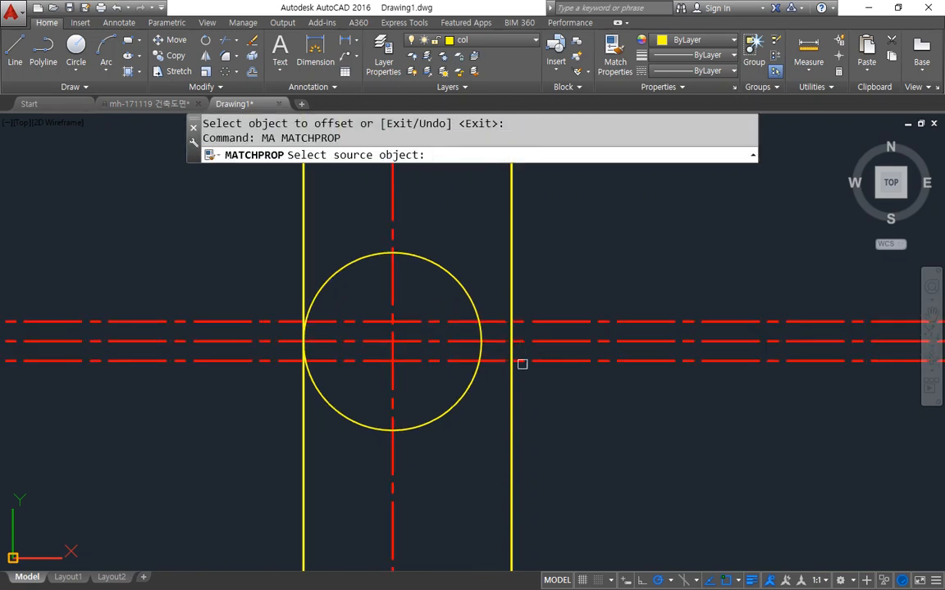
pyautogui.click(513, 386)
pyautogui.click(538, 361)
pyautogui.click(541, 321)
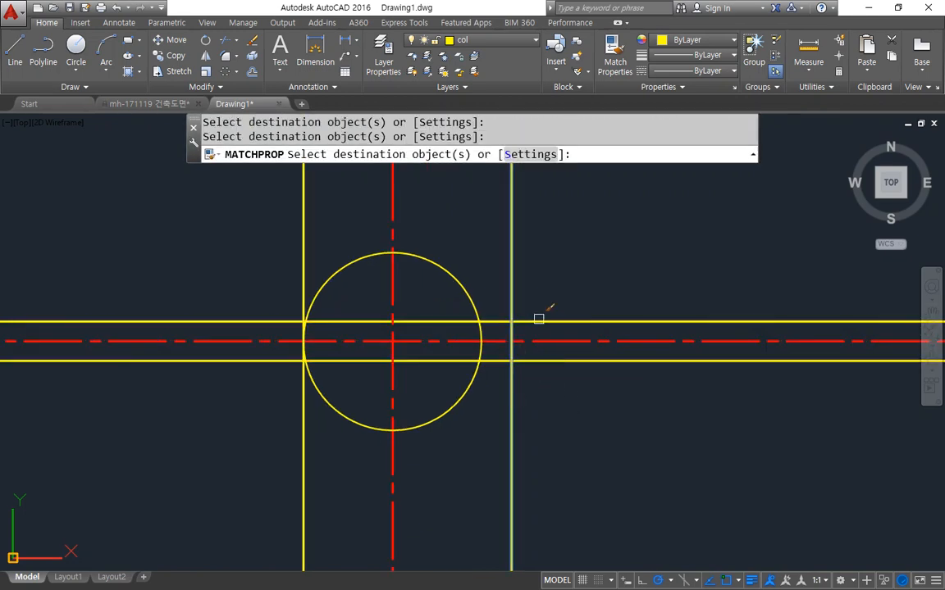
pyautogui.press('Return')
pyautogui.write('tr')
pyautogui.press('Return')
pyautogui.press('Return')
pyautogui.press('Escape')
# - Fillet the upper keyway line with the circle and with the right vertical line, using radius 0
pyautogui.write('f')
pyautogui.press('Return')
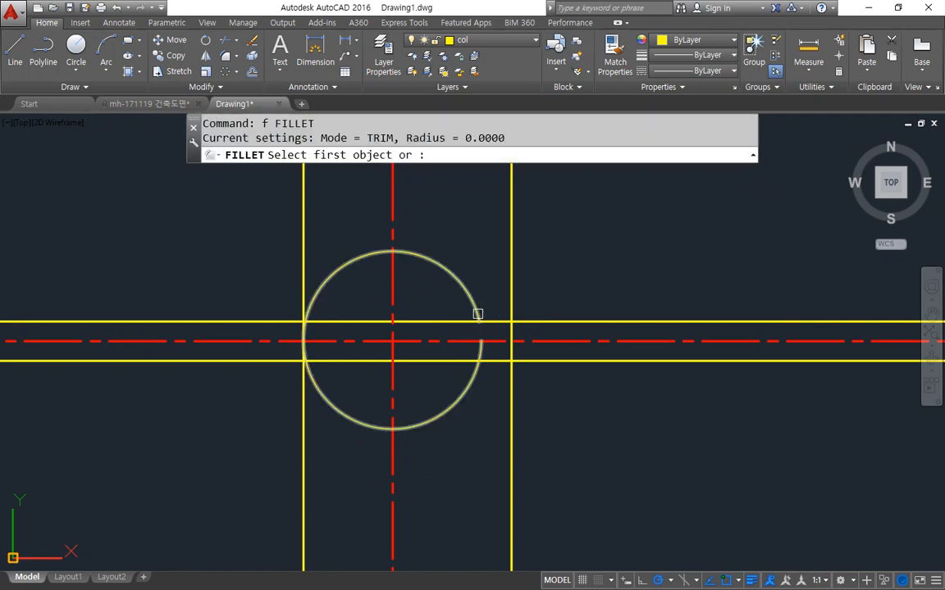
pyautogui.click(485, 316)
pyautogui.click(487, 320)
pyautogui.press('Return')
pyautogui.click(496, 321)
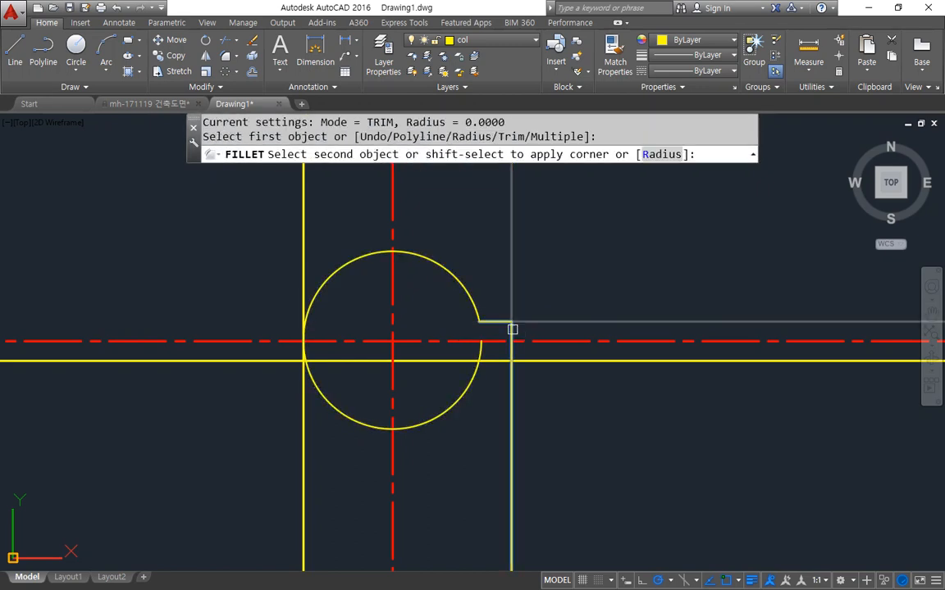
pyautogui.click(512, 344)
# - Close the keyway by filleting its lower line with the right vertical line and the circle at radius 0
pyautogui.press('Return')
pyautogui.click(510, 350)
pyautogui.click(499, 359)
pyautogui.press('Return')
pyautogui.click(495, 360)
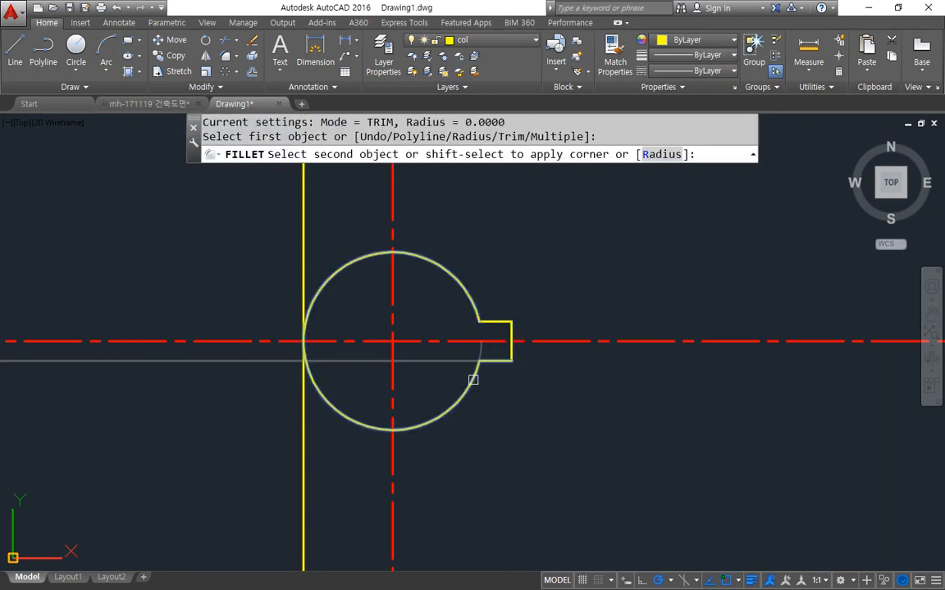
pyautogui.click(474, 382)
# - Offset the vertical line touching the circle's left edge by 15 to the left
pyautogui.moveTo(407, 346); pyautogui.dragTo(453, 350, button='middle')
pyautogui.moveTo(372, 359); pyautogui.dragTo(446, 349, button='middle')
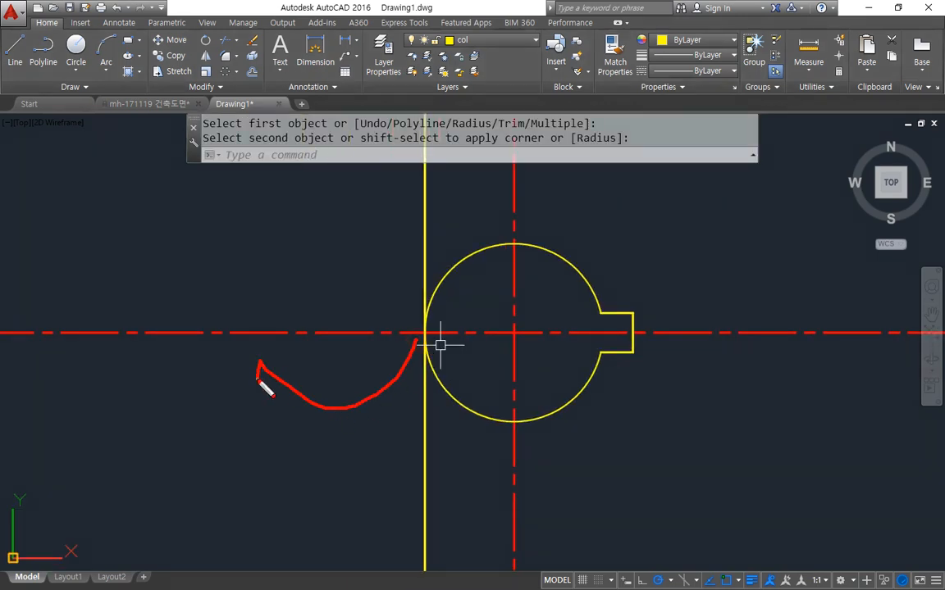
pyautogui.press('Escape')
pyautogui.write('o')
pyautogui.press('Return')
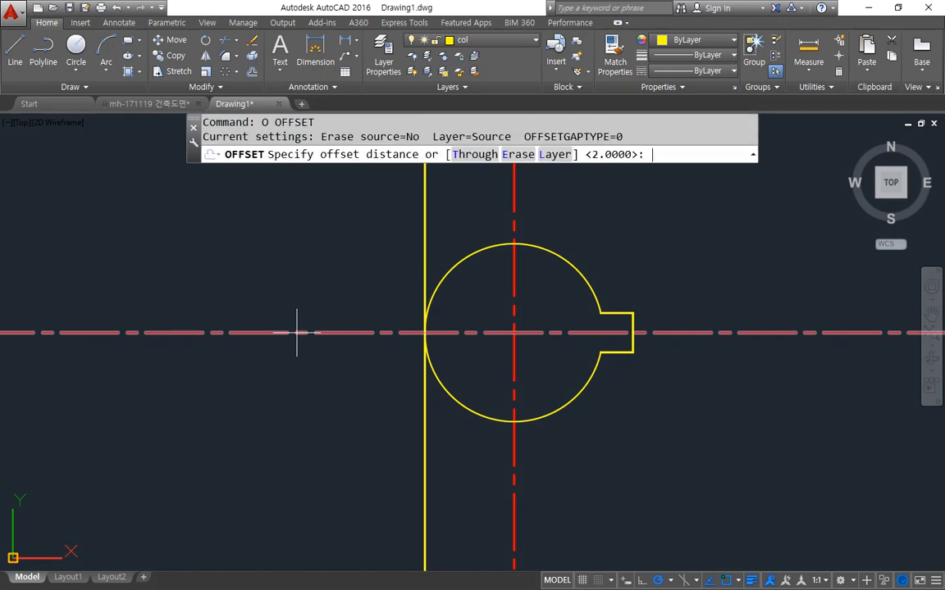
pyautogui.press('Return')
pyautogui.click(423, 392)
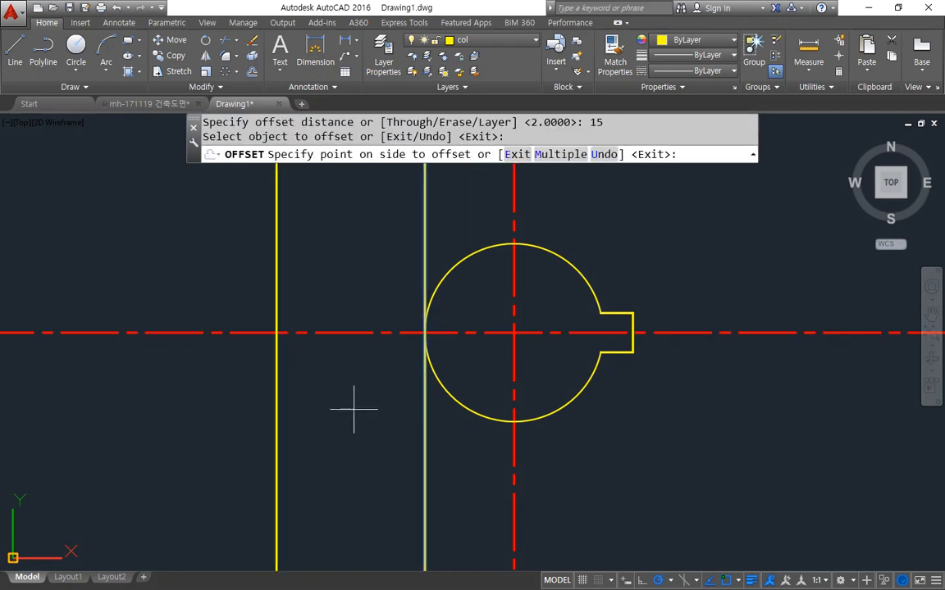
pyautogui.click(352, 409)
pyautogui.press('Return')
# - Offset the leftmost vertical line by a further 17.5 to the left
pyautogui.write('o')
pyautogui.press('Return')
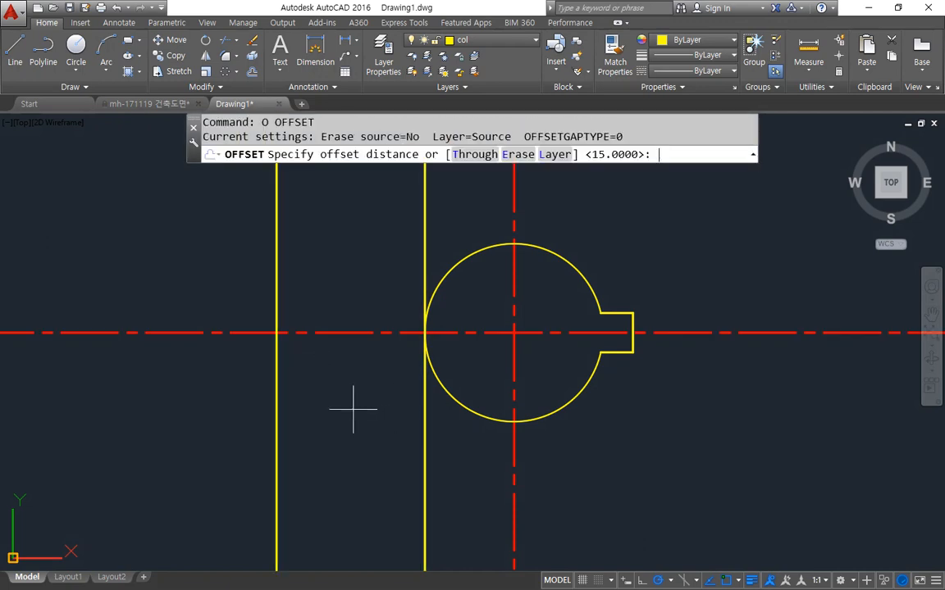
pyautogui.write('17.5')
pyautogui.press('Return')
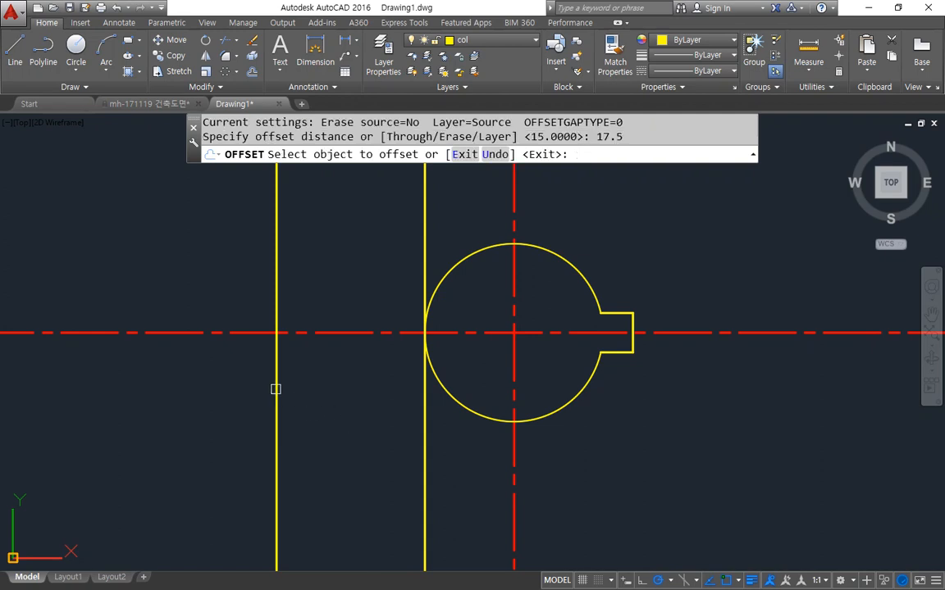
pyautogui.click(274, 388)
pyautogui.click(246, 390)
pyautogui.press('Return')
# - Match the properties of the two left vertical lines to the horizontal centre line
pyautogui.moveTo(266, 387); pyautogui.dragTo(306, 393, button='middle')
pyautogui.write('ma')
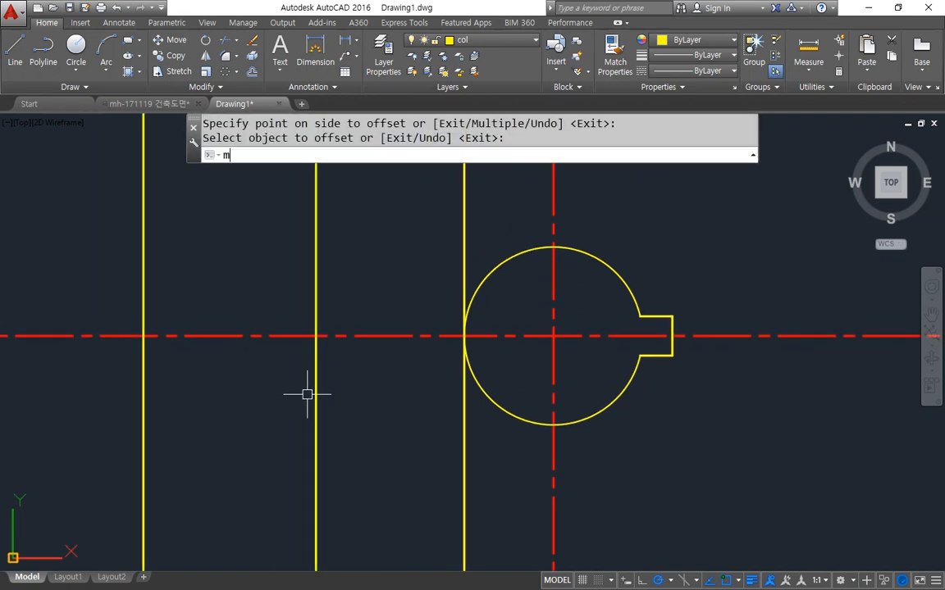
pyautogui.press('Return')
pyautogui.click(380, 334)
pyautogui.click(367, 379)
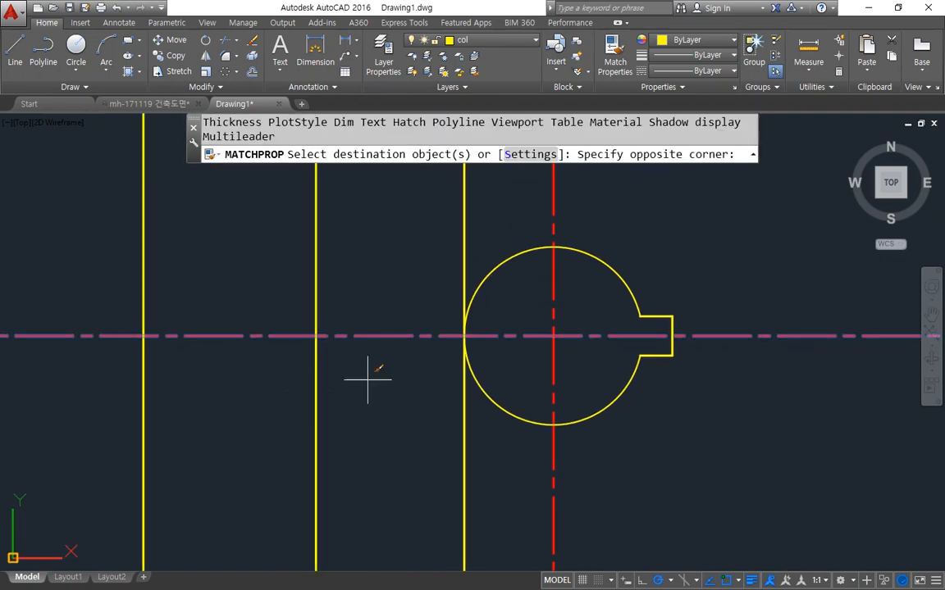
pyautogui.click(123, 467)
pyautogui.press('Return')
# - Erase the yellow vertical construction line touching the radius 9 circle
pyautogui.click(466, 438)
pyautogui.write('e')
pyautogui.press('Return')
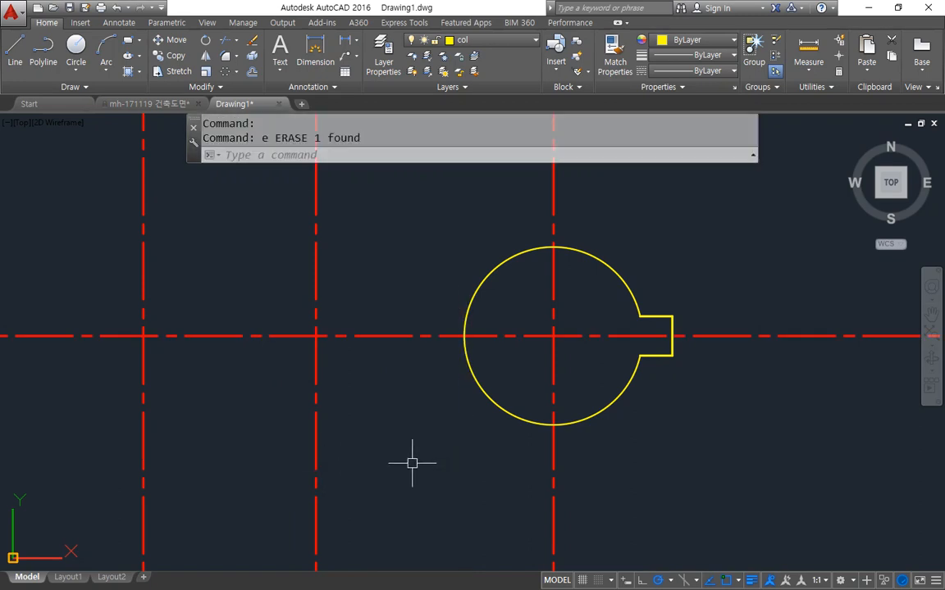
# - Draw a circle of radius 6 centred where the middle vertical centre line crosses the horizontal one
pyautogui.write('c')
pyautogui.press('Return')
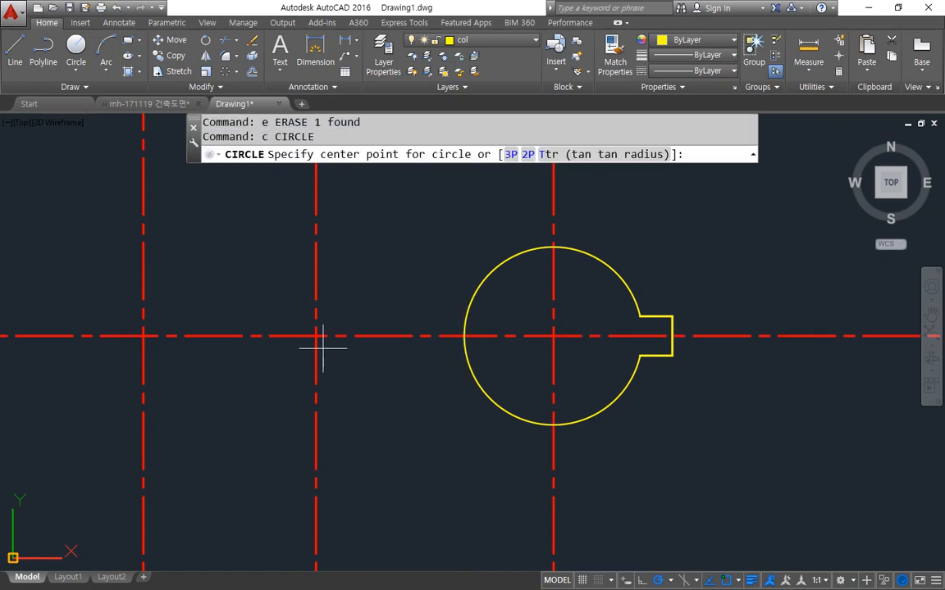
pyautogui.click(316, 335)
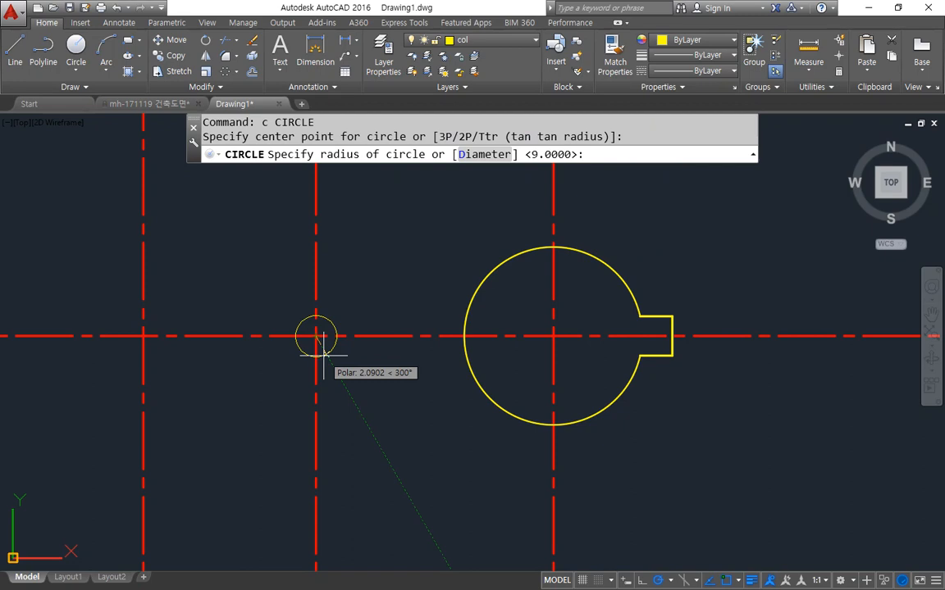
pyautogui.write('6')
pyautogui.press('Return')
# - Draw a circle of radius 8 centred where the leftmost vertical centre line crosses the horizontal one
pyautogui.write('c')
pyautogui.press('Return')
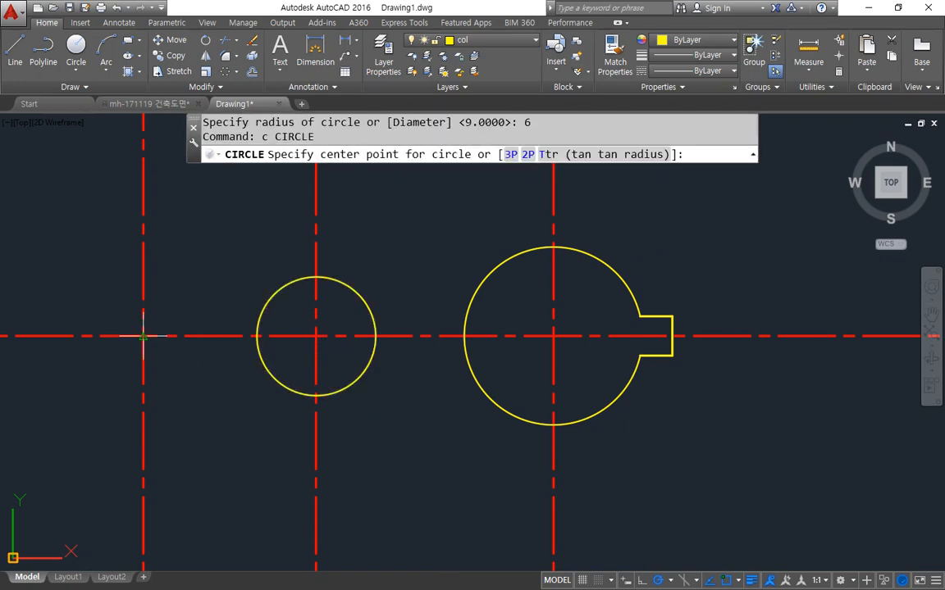
pyautogui.click(143, 336)
pyautogui.write('8')
pyautogui.press('Return')
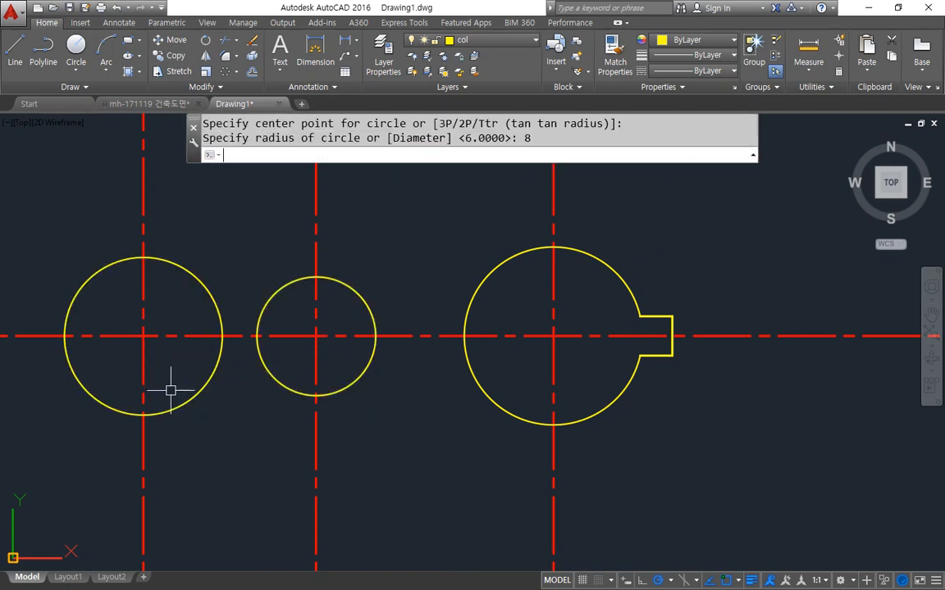
# - Draw a line tangent to the upper sides of the radius 8 and radius 6 circles
pyautogui.write('l')
pyautogui.press('Return')
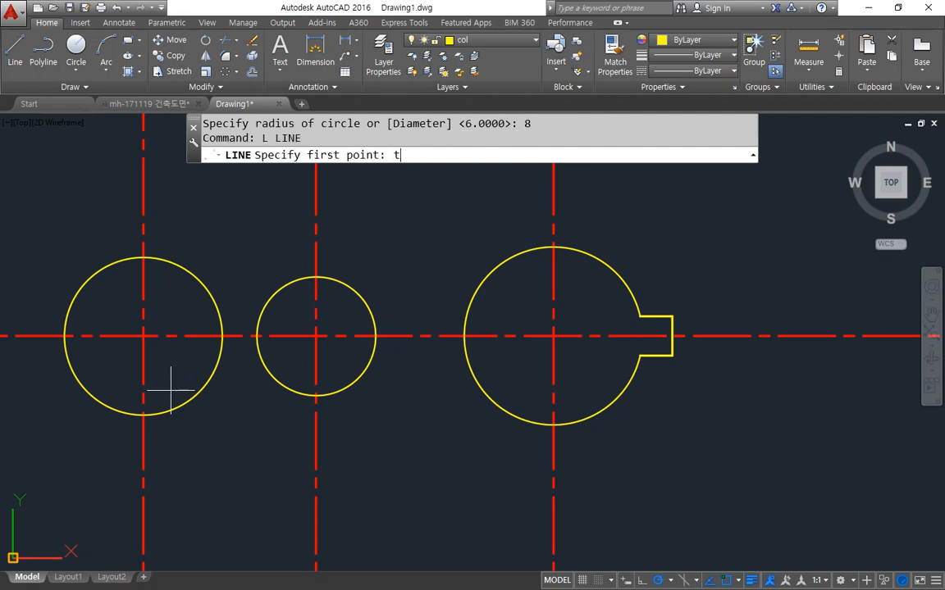
pyautogui.click(178, 262)
pyautogui.write('ta')
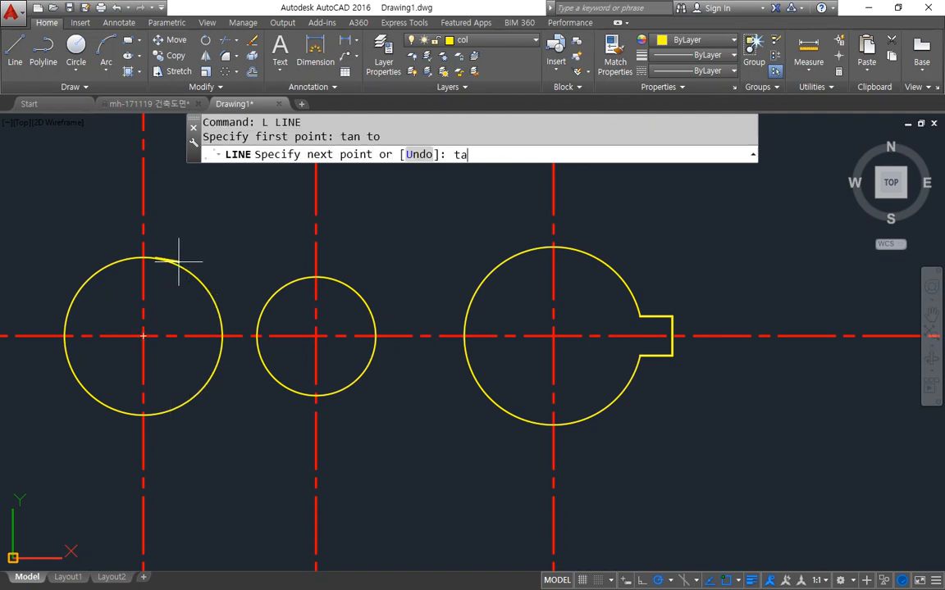
pyautogui.write('n')
pyautogui.press('Return')
pyautogui.click(279, 286)
pyautogui.press('Return')
# - Draw a line tangent to the lower sides of the radius 8 and radius 6 circles and inspect its tangent end
pyautogui.press('Return')
pyautogui.write('to')
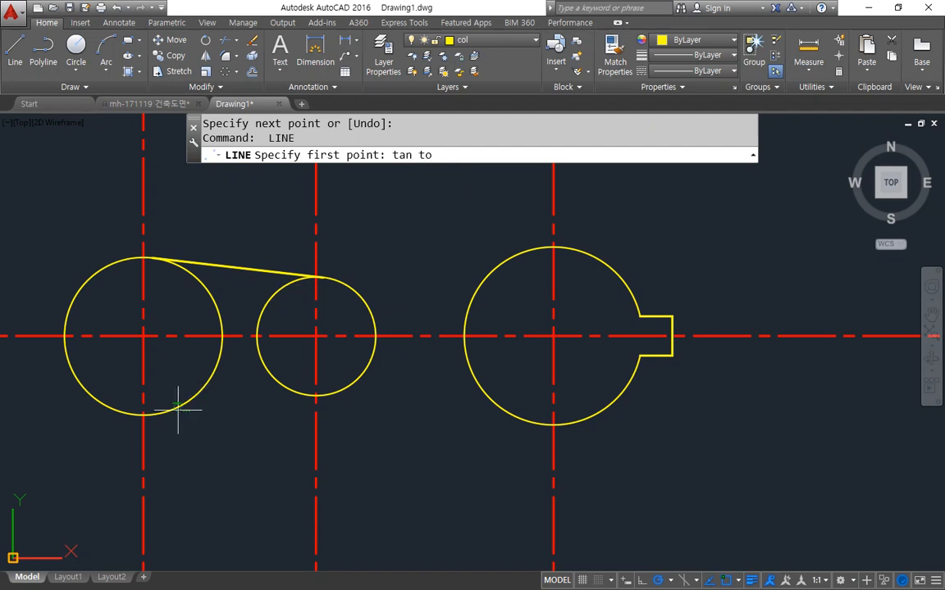
pyautogui.click(178, 408)
pyautogui.write('tan')
pyautogui.press('Return')
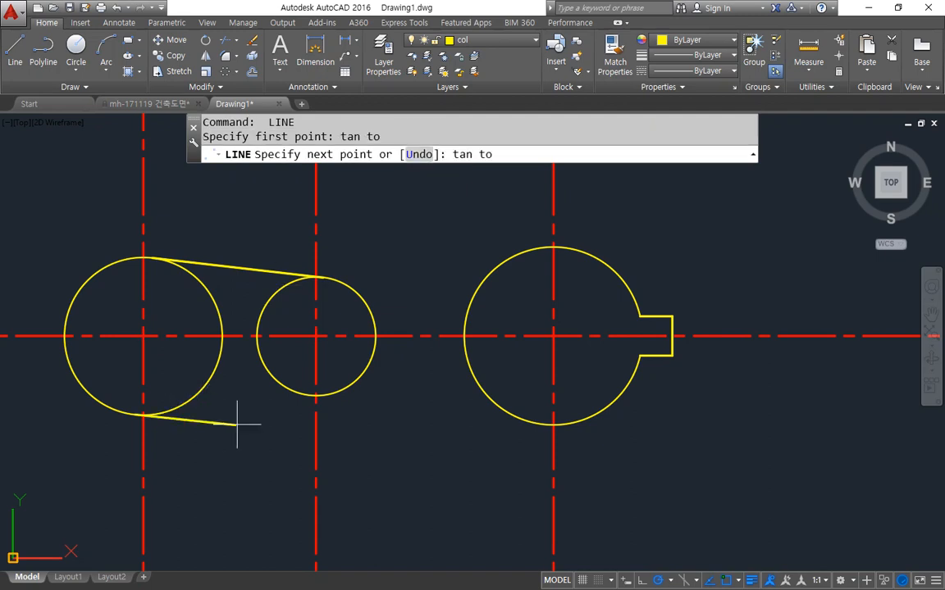
pyautogui.click(275, 392)
pyautogui.press('Return')
pyautogui.scroll(6, 274, 398)
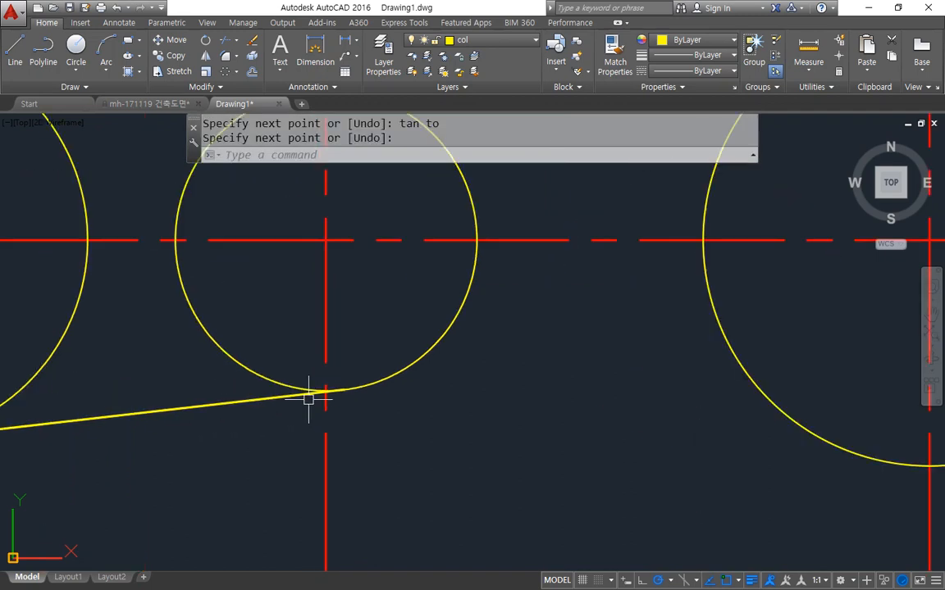
pyautogui.scroll(4, 346, 388)
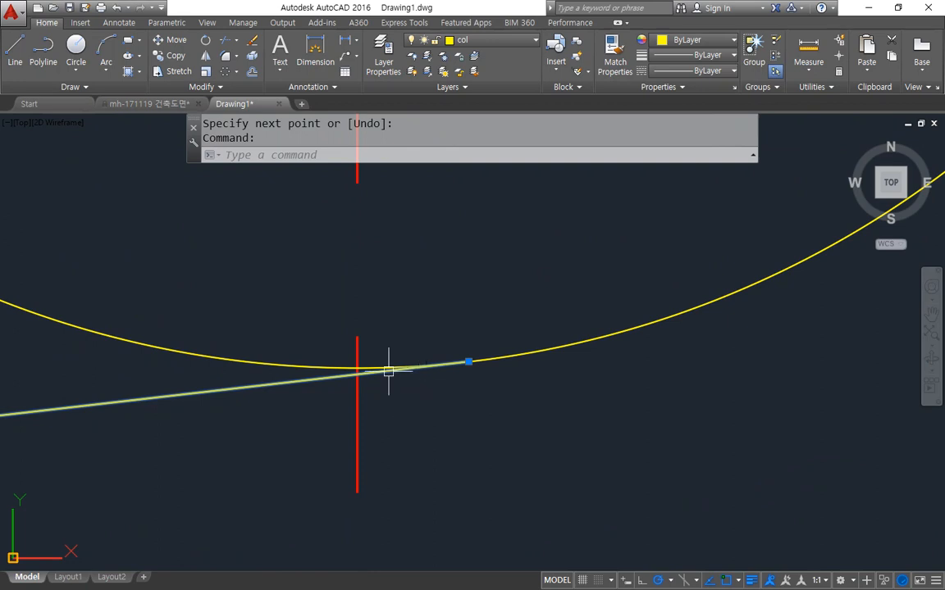
pyautogui.scroll(-10, 459, 377)
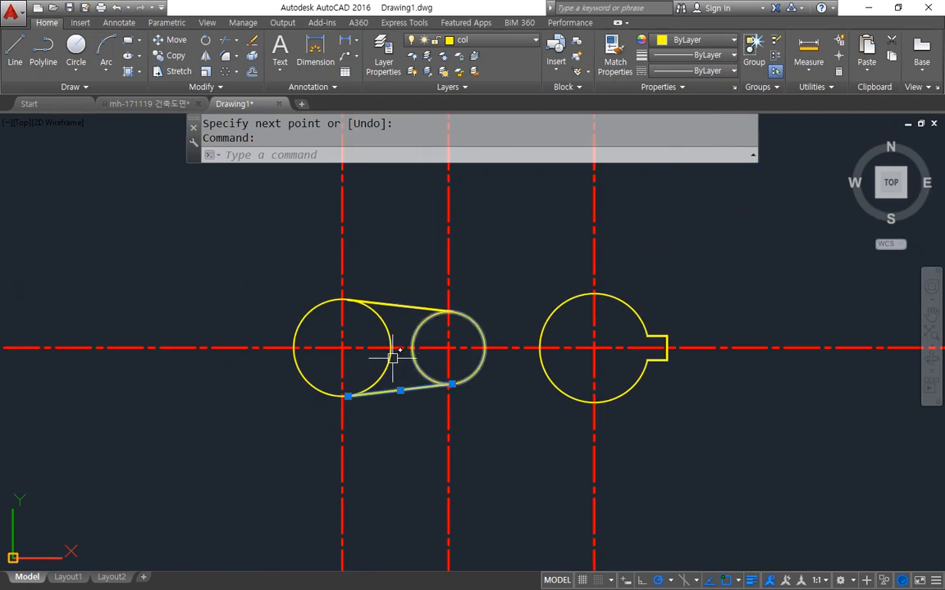
pyautogui.press('Escape')
# - Trim away the inner arcs of the radius 8 and radius 6 circles between the two tangent lines to form the slot outline
pyautogui.write('tr')
pyautogui.press('Return')
pyautogui.click(379, 412)
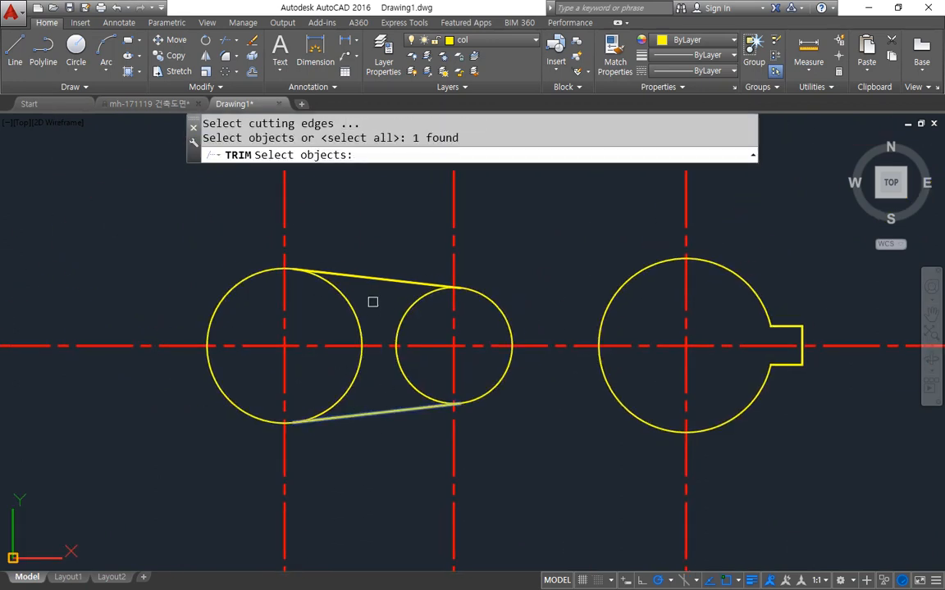
pyautogui.click(371, 278)
pyautogui.press('Return')
pyautogui.click(405, 313)
pyautogui.doubleClick(363, 312)
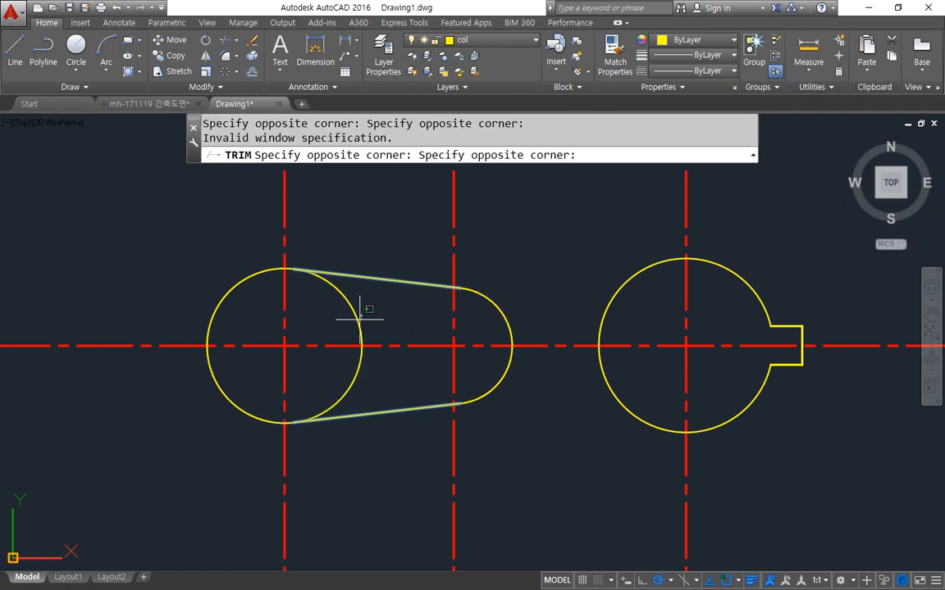
pyautogui.press('Escape')
pyautogui.press('Return')
pyautogui.press('Return')
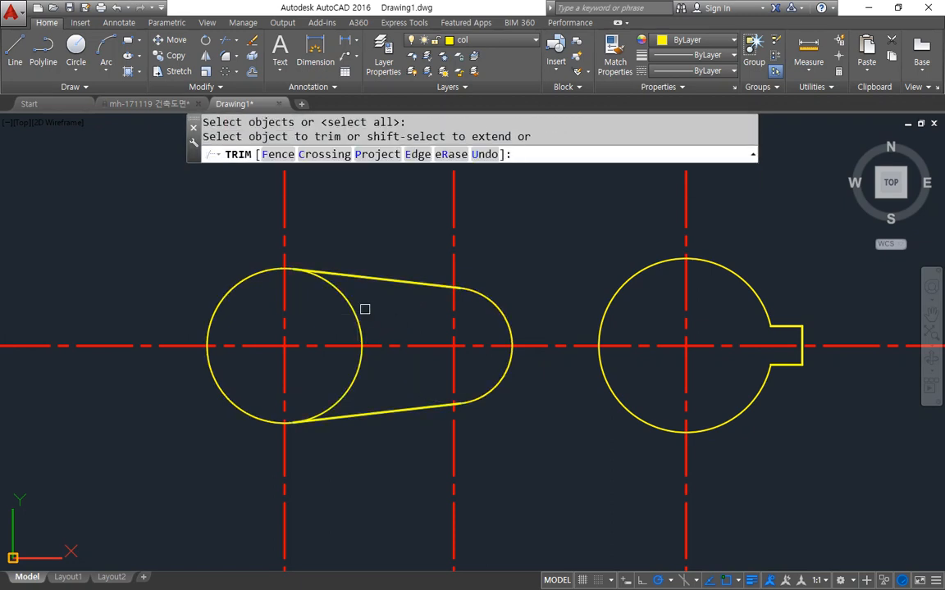
pyautogui.click(362, 367)
pyautogui.press('Return')
# - Offset the slot's large end arc and both tangent lines outward by 3
pyautogui.write('o')
pyautogui.press('Return')
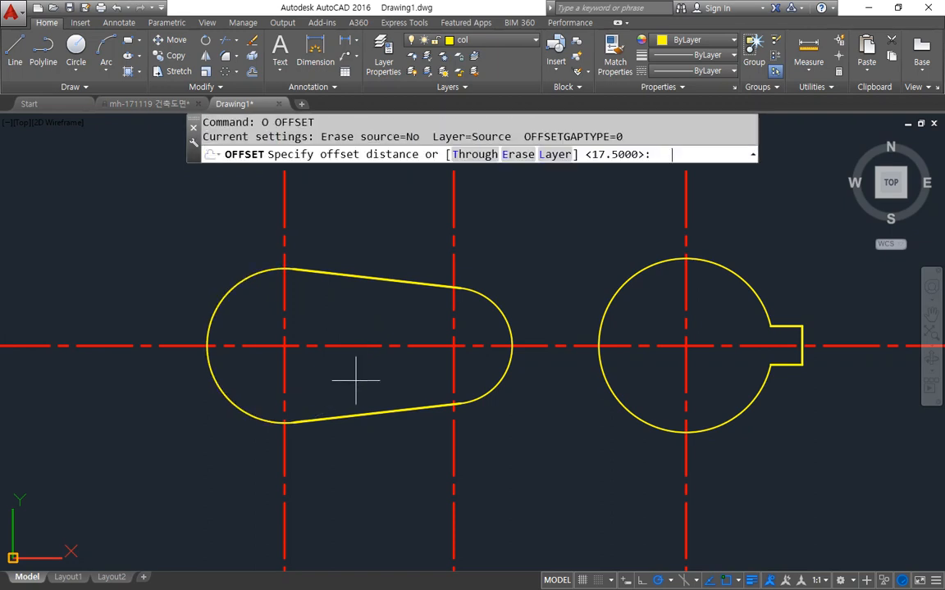
pyautogui.write('3')
pyautogui.press('Return')
pyautogui.click(261, 268)
pyautogui.click(251, 255)
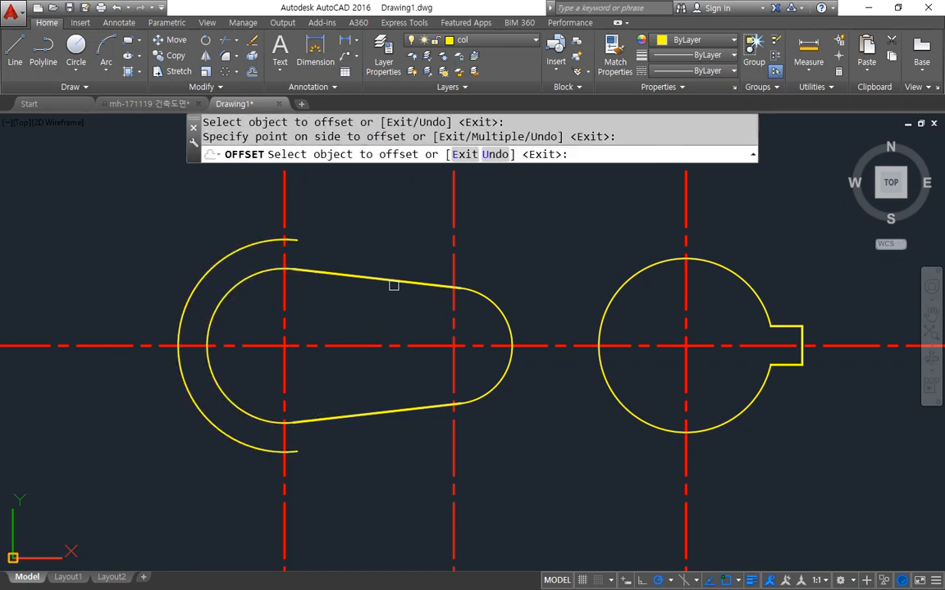
pyautogui.click(392, 279)
pyautogui.click(400, 278)
pyautogui.click(402, 407)
pyautogui.click(407, 465)
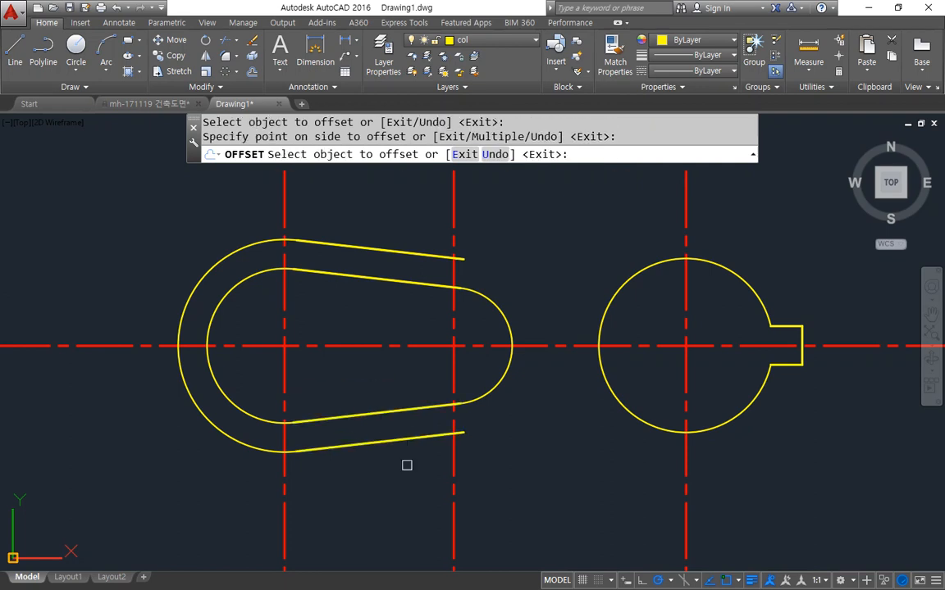
pyautogui.press('Return')
# - Trim the slot's two vertical centre lines where they extend beyond the offset outline, both above and below it
pyautogui.write('tr')
pyautogui.press('Return')
pyautogui.press('Return')
pyautogui.click(525, 503)
pyautogui.click(245, 527)
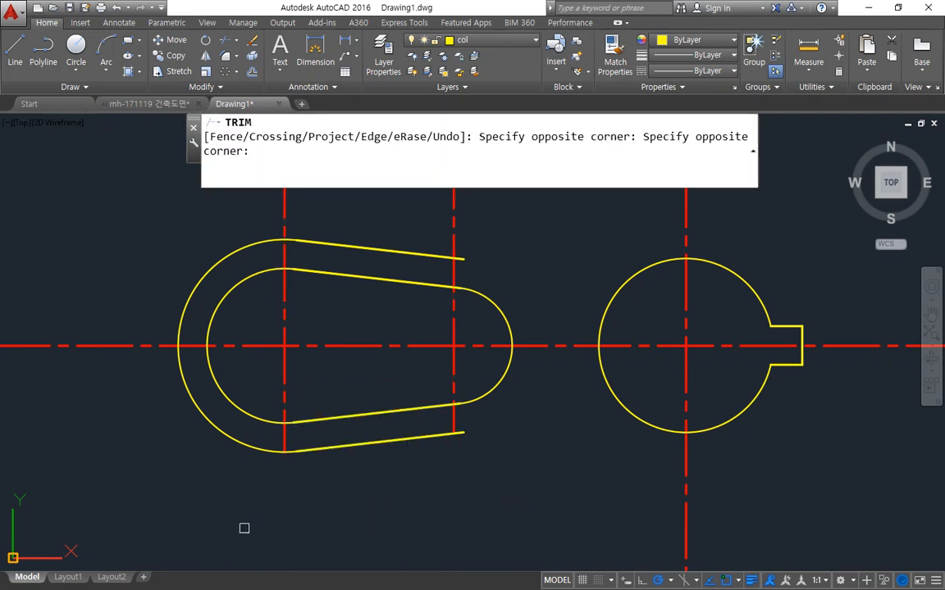
pyautogui.moveTo(354, 353); pyautogui.dragTo(333, 439, button='middle')
pyautogui.click(470, 304)
pyautogui.click(279, 262)
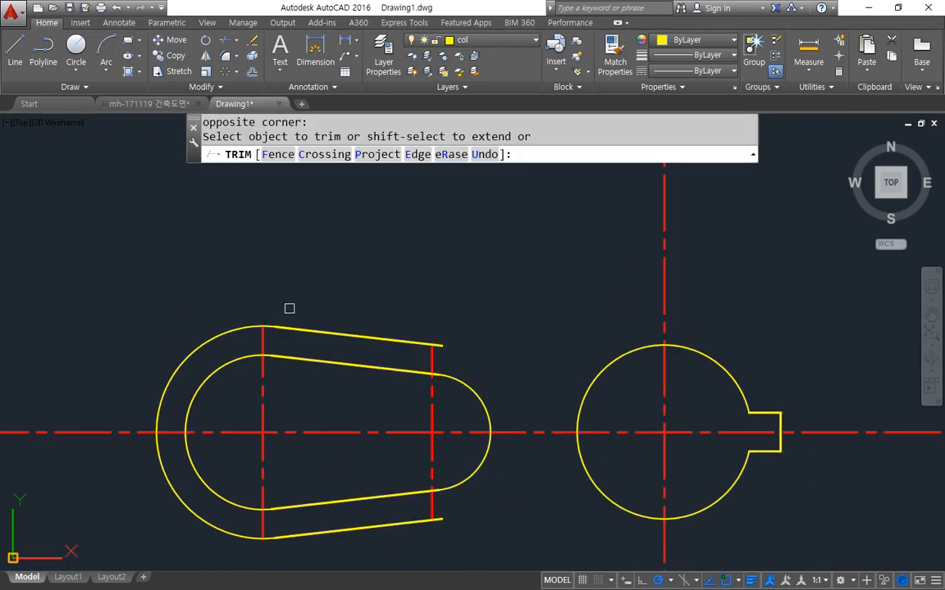
pyautogui.press('Return')
# - Erase the offset arc and the two offset lines around the slot
pyautogui.click(213, 334)
pyautogui.click(317, 533)
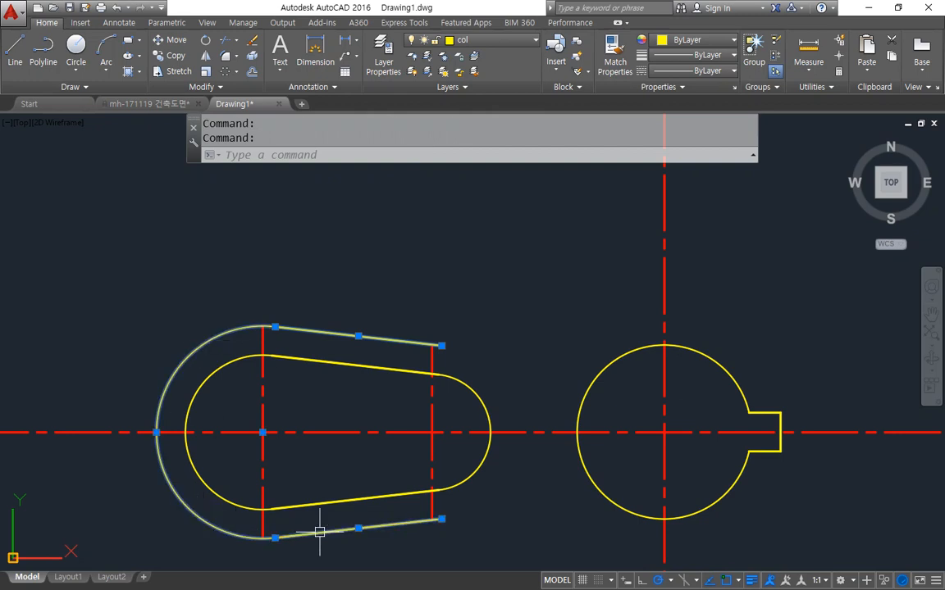
pyautogui.write('e')
pyautogui.press('Return')
# - Draw a circle of radius 53.5 centred on the keyed hole
pyautogui.scroll(-3, 400, 459)
pyautogui.write('c')
pyautogui.press('Return')
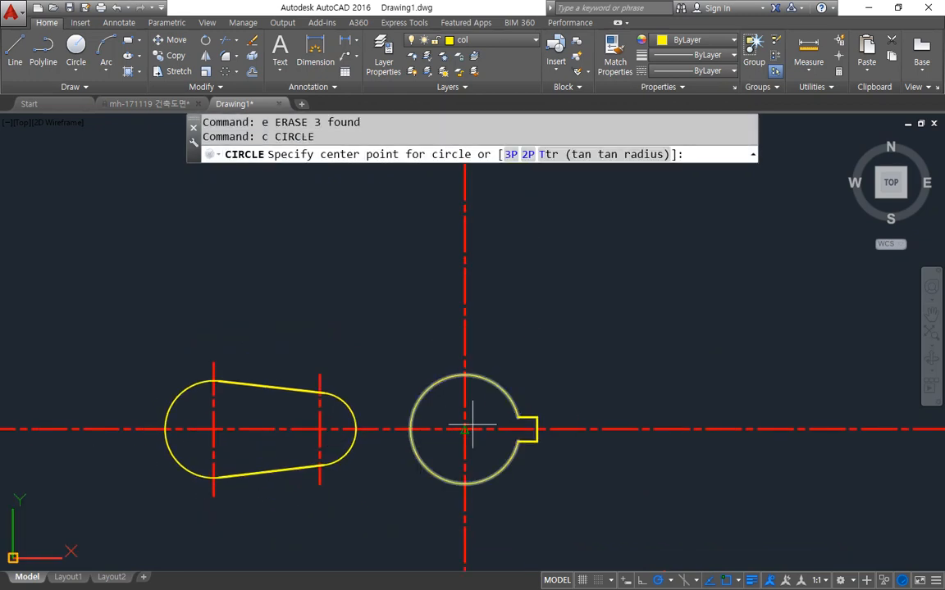
pyautogui.click(461, 428)
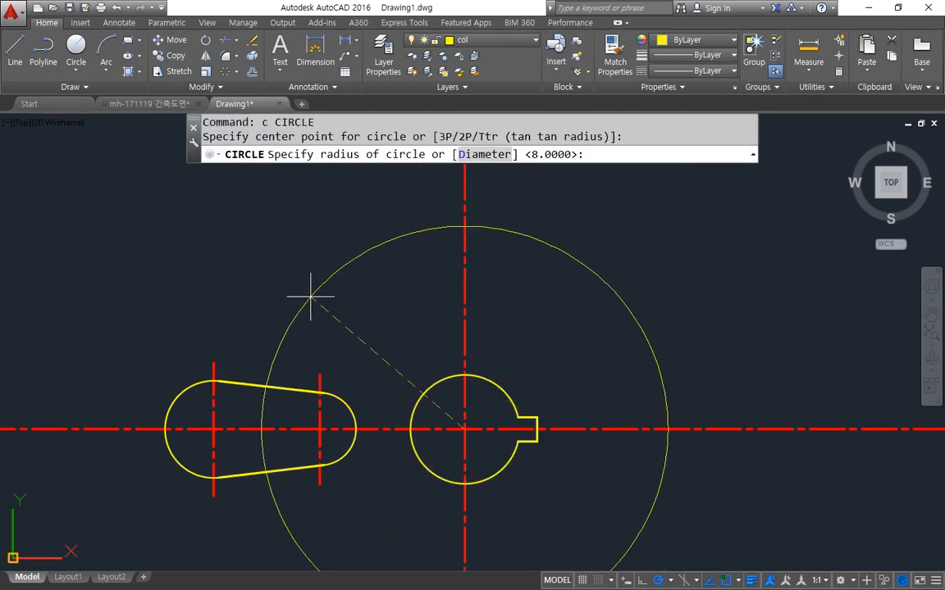
pyautogui.write('53.5')
pyautogui.press('Return')
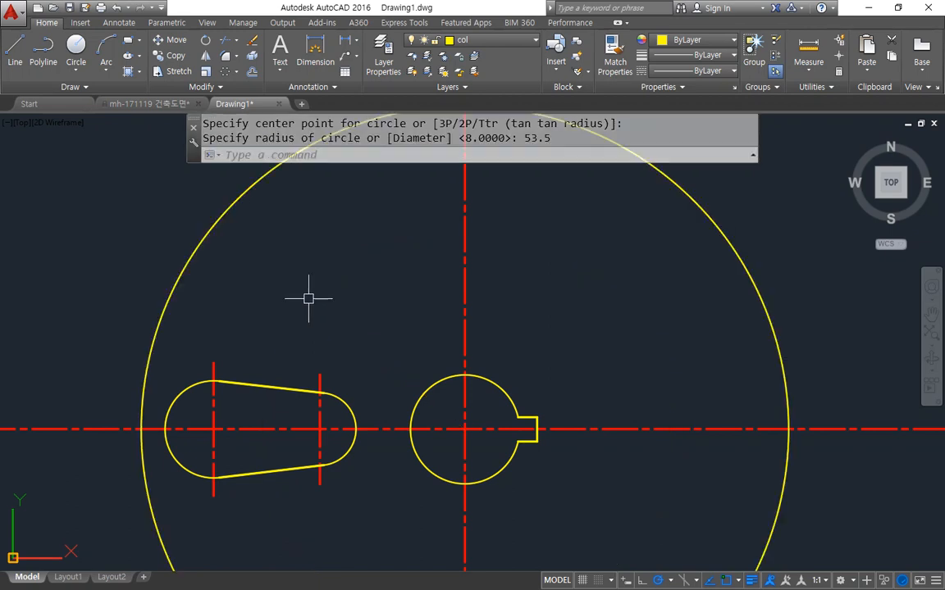
# - Draw a circle of radius 60 concentric with the keyed hole
pyautogui.scroll(-1, 295, 314)
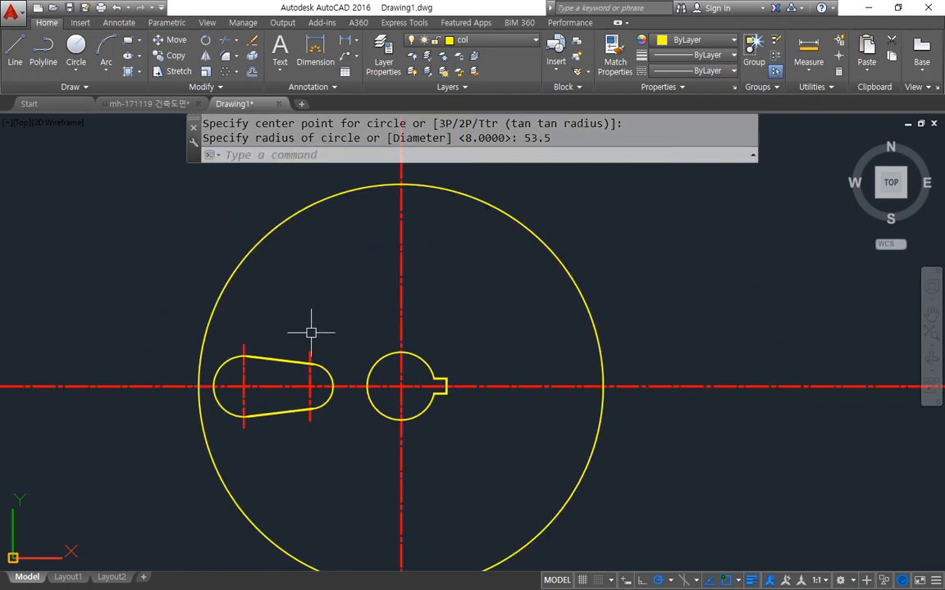
pyautogui.write('c')
pyautogui.press('Return')
pyautogui.click(366, 348)
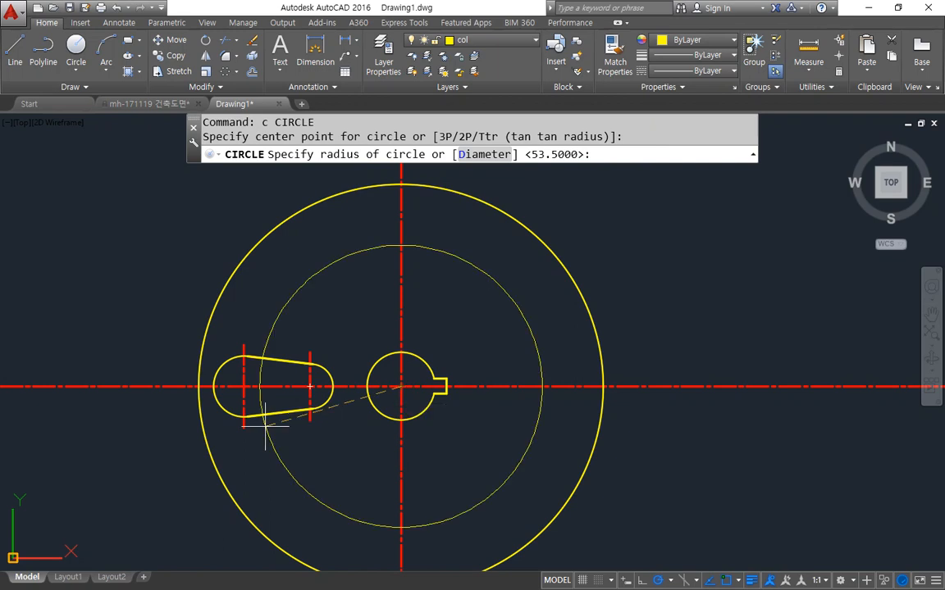
pyautogui.write('60')
pyautogui.press('Return')
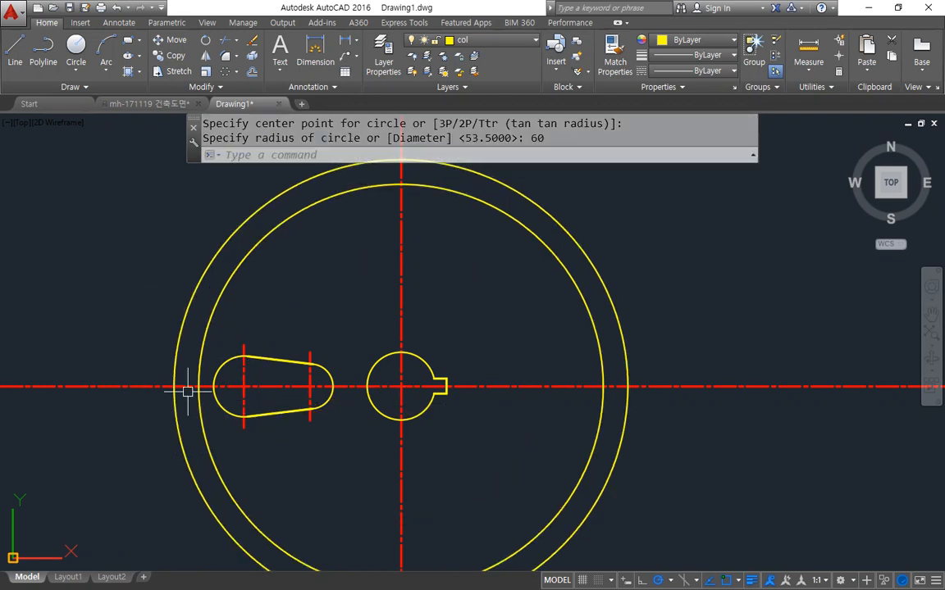
# - Offset the horizontal centre line by 24/2 both upward and downward
pyautogui.scroll(2, 187, 391)
pyautogui.write('o')
pyautogui.press('Return')
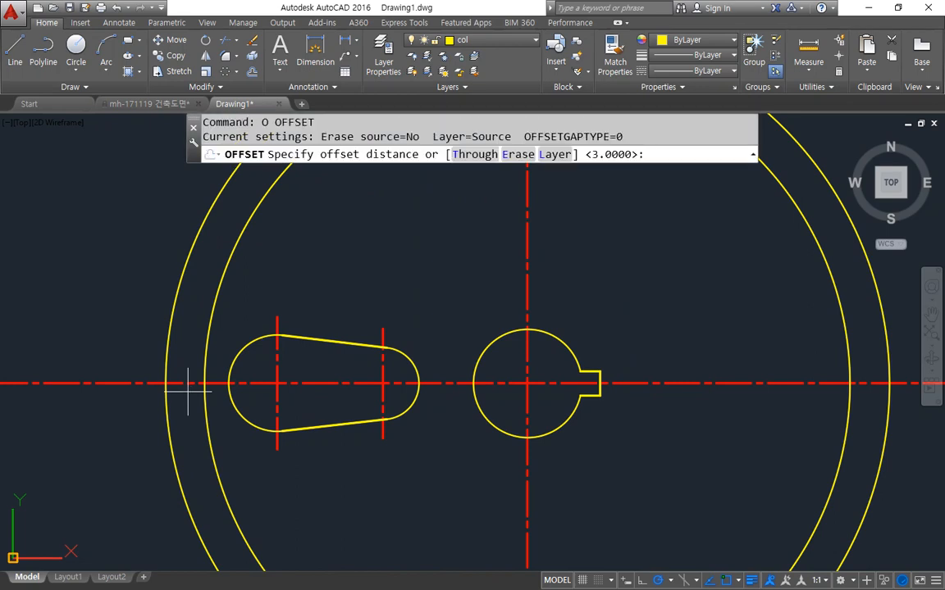
pyautogui.write('24/2')
pyautogui.press('Return')
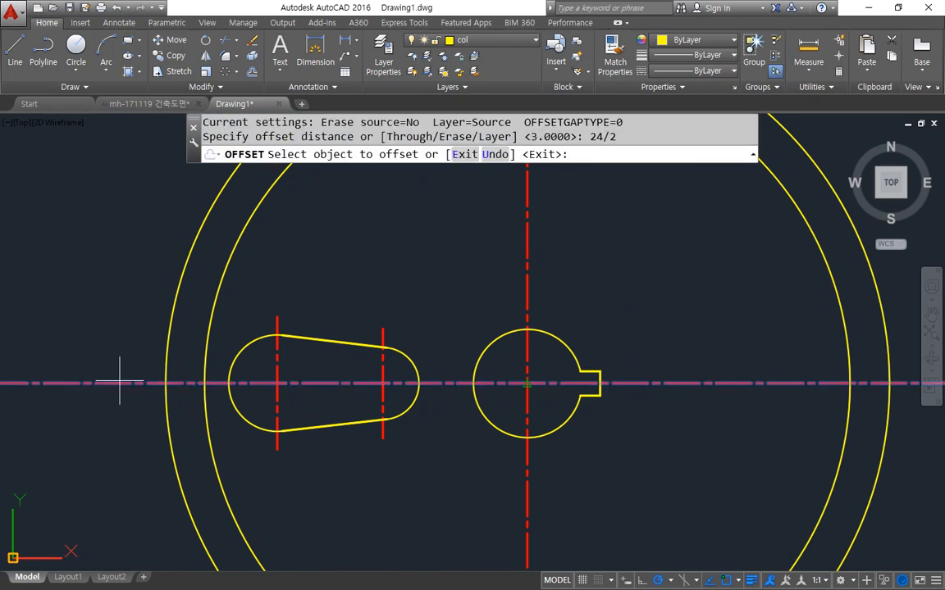
pyautogui.click(120, 383)
pyautogui.click(119, 369)
pyautogui.click(121, 384)
pyautogui.click(122, 421)
pyautogui.press('Return')
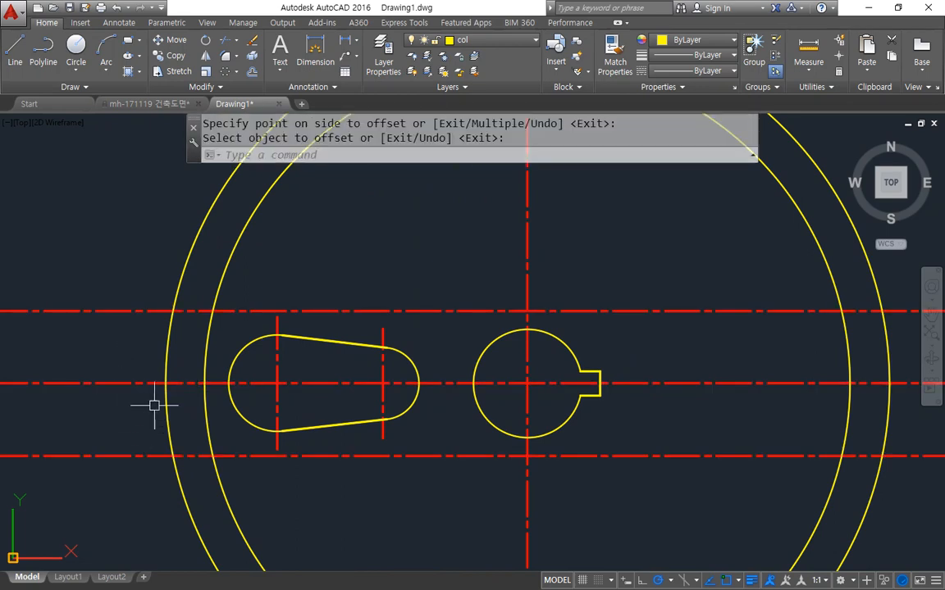
# - Trim the radius 60 circle above and below the two offset horizontal lines, using those lines as cutting edges
pyautogui.write('tr')
pyautogui.press('Return')
pyautogui.click(124, 312)
pyautogui.click(108, 455)
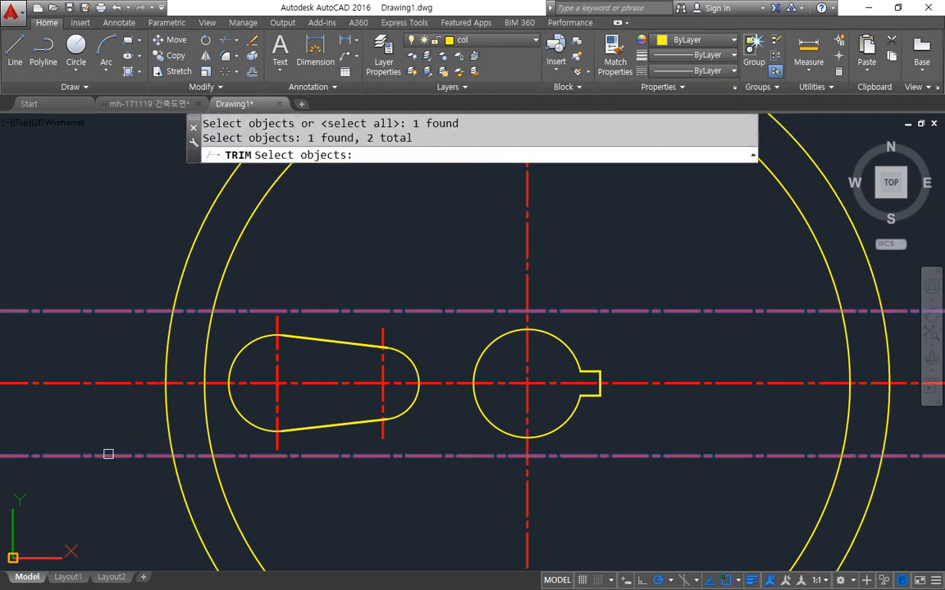
pyautogui.press('Return')
pyautogui.click(180, 494)
pyautogui.click(182, 271)
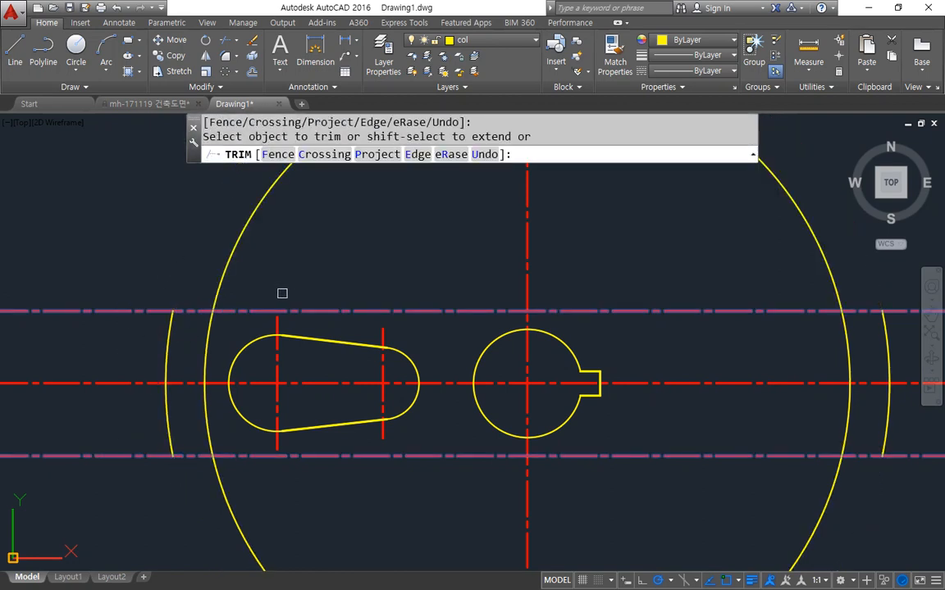
pyautogui.press('Return')
# - Erase the remaining radius 60 arc on the side of the disc opposite the slot
pyautogui.click(883, 361)
pyautogui.write('e')
pyautogui.press('Return')
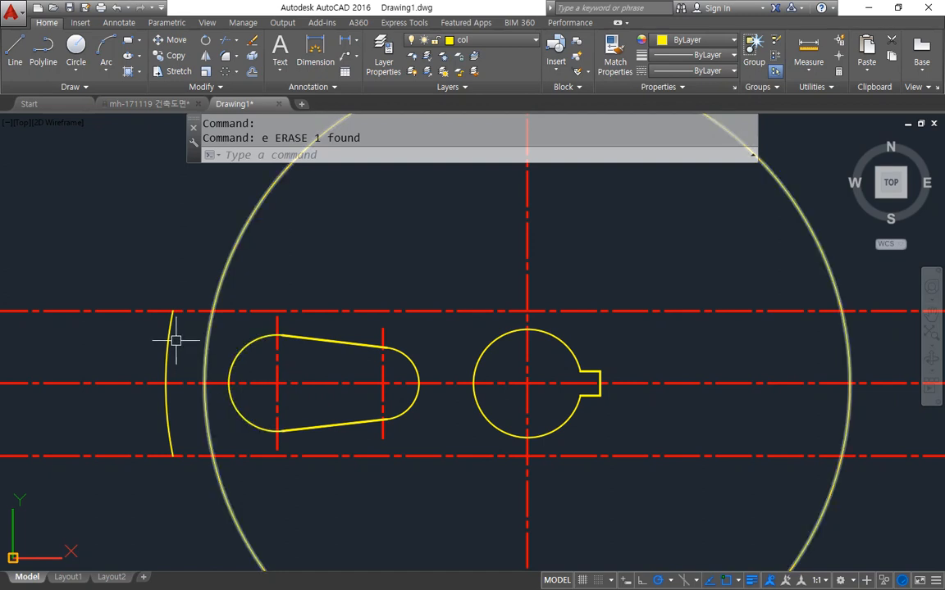
# - Match the upper offset line's properties to those of the radius 53.5 circle
pyautogui.write('ma')
pyautogui.press('Return')
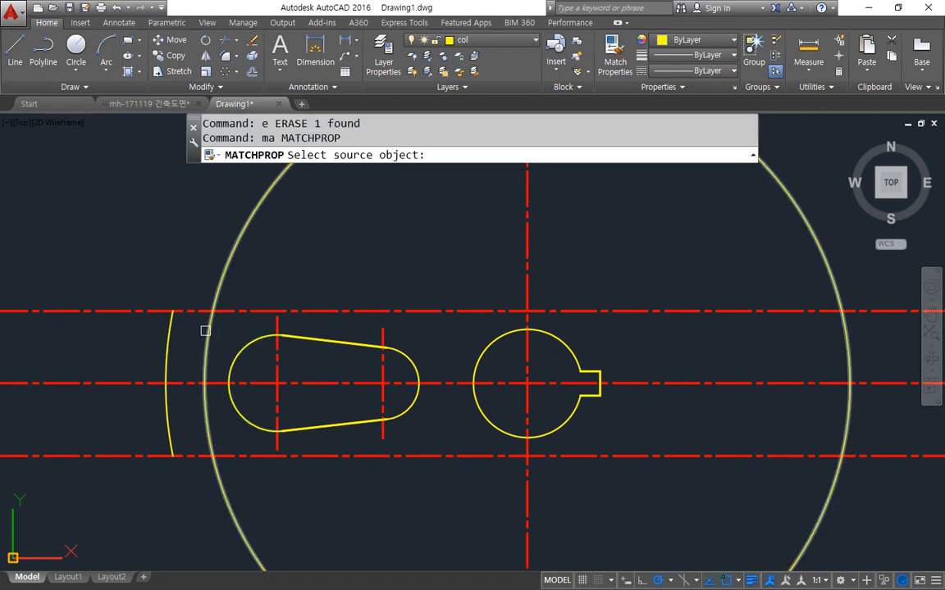
pyautogui.click(208, 330)
pyautogui.click(194, 311)
pyautogui.press('Return')
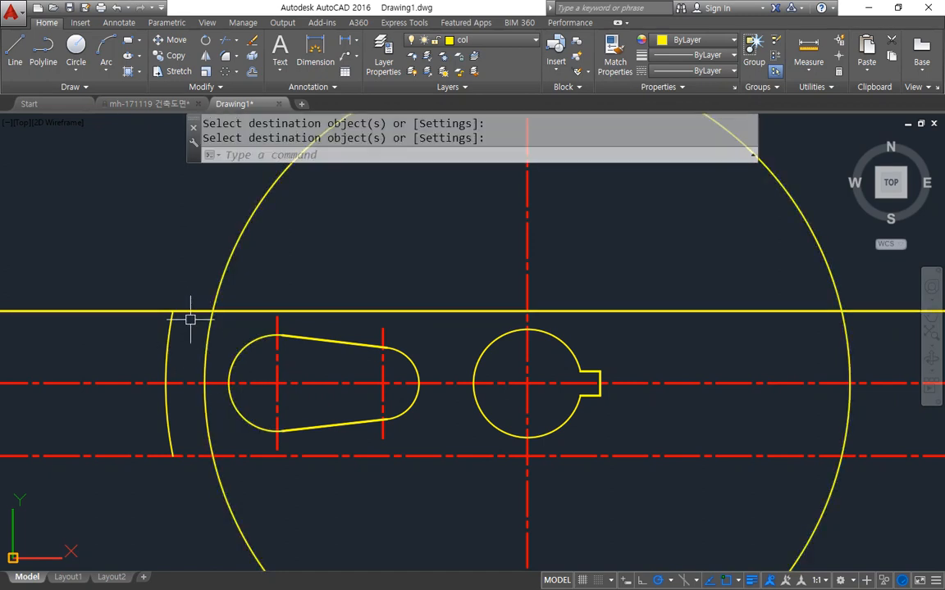
# - Join the remaining radius 60 arc to the upper and lower offset lines with zero-radius fillets
pyautogui.write('f')
pyautogui.press('Return')
pyautogui.click(186, 311)
pyautogui.click(166, 325)
pyautogui.press('Return')
pyautogui.click(165, 414)
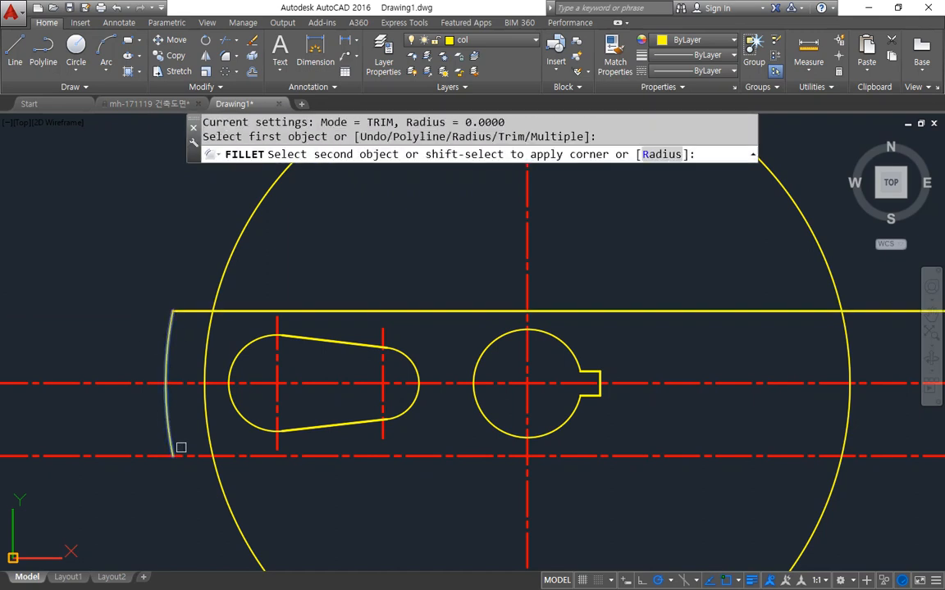
pyautogui.click(186, 456)
# - Fillet the lower and upper tab lines to the radius 53.5 circle with radius 0 so they end at it
pyautogui.press('Return')
pyautogui.click(196, 456)
pyautogui.click(211, 433)
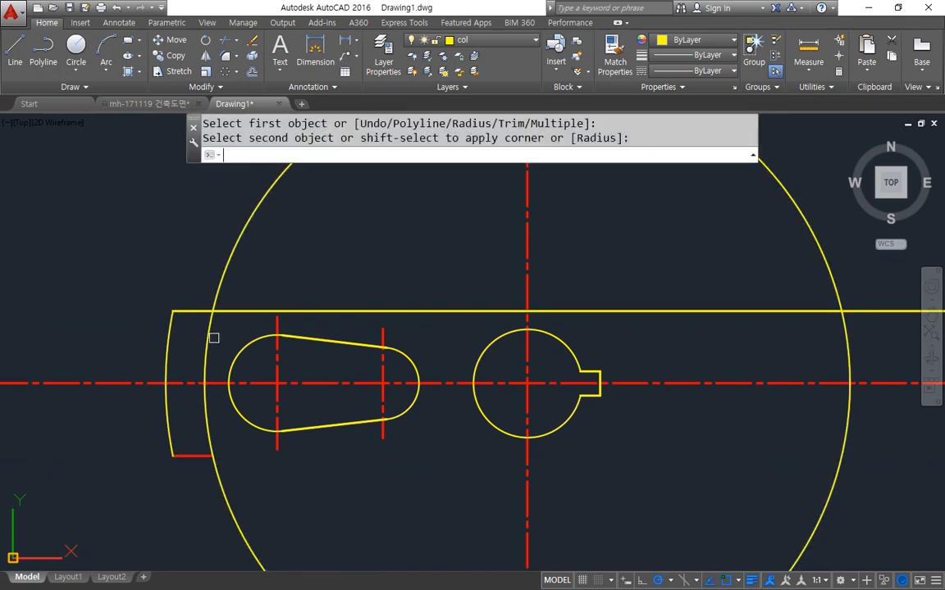
pyautogui.press('Return')
pyautogui.click(209, 333)
pyautogui.click(195, 312)
# - Match the tab's lower line properties to those of its upper line
pyautogui.write('ma')
pyautogui.press('Return')
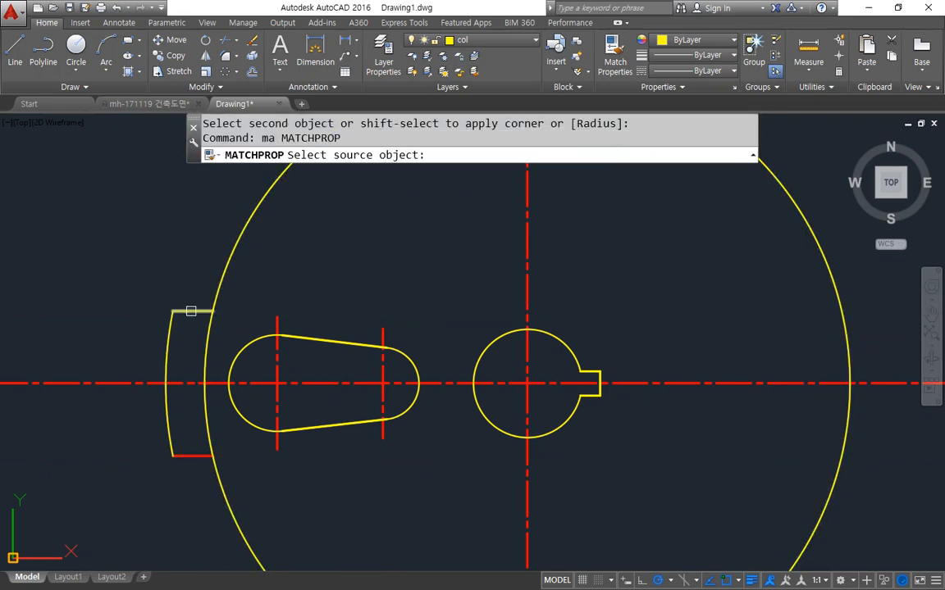
pyautogui.click(191, 311)
pyautogui.click(185, 452)
pyautogui.press('Return')
pyautogui.scroll(-2, 286, 446)
pyautogui.moveTo(286, 446)
pyautogui.mouseDown(button='middle')
pyautogui.moveTo(204, 355)
pyautogui.moveTo(236, 348)
pyautogui.moveTo(269, 386)
pyautogui.moveTo(312, 385)
pyautogui.mouseUp(button='middle')
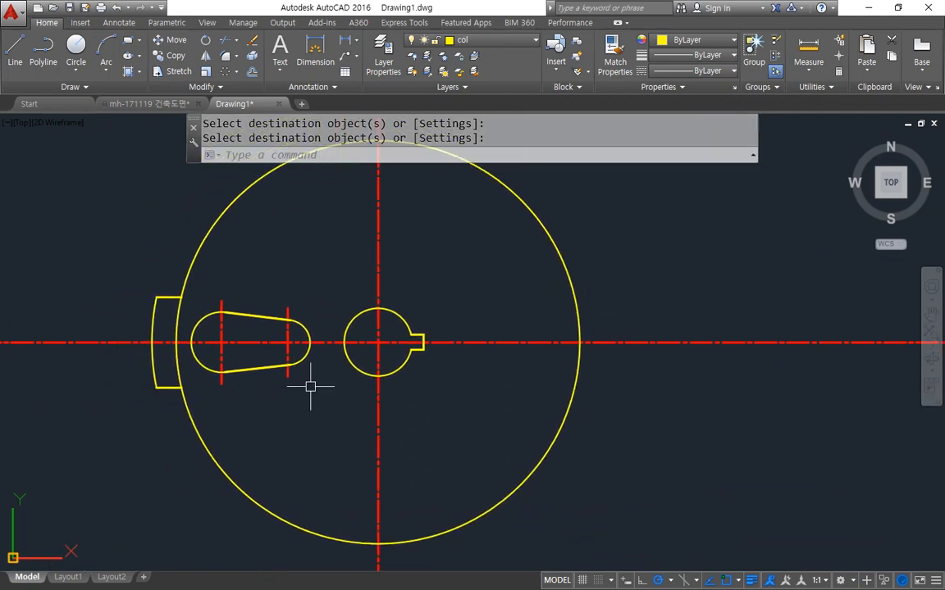
pyautogui.write('o')
pyautogui.press('Return')
pyautogui.write('3')
pyautogui.press('Return')
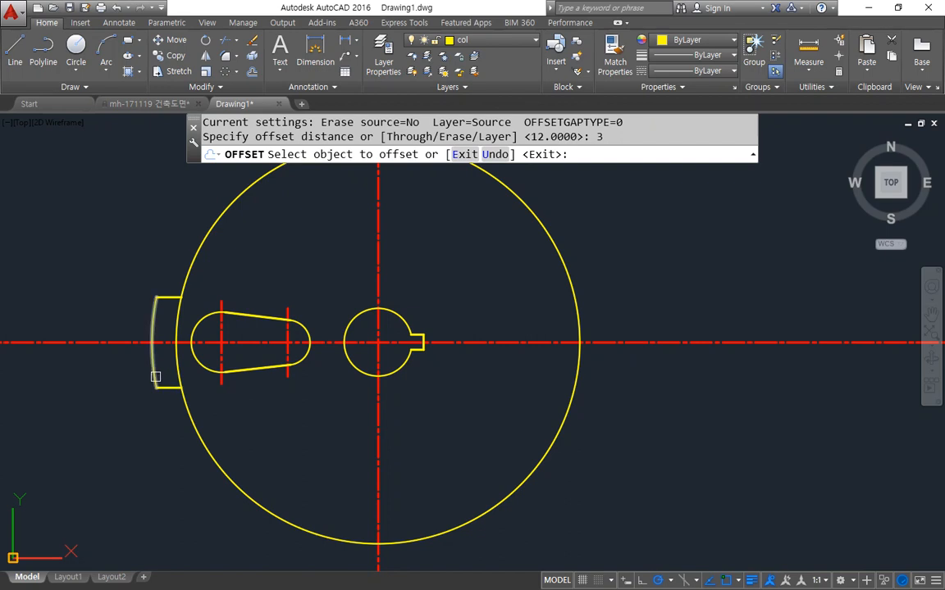
pyautogui.press('Escape')
pyautogui.press('Escape')
pyautogui.press('Escape')
pyautogui.scroll(-1, 193, 366)
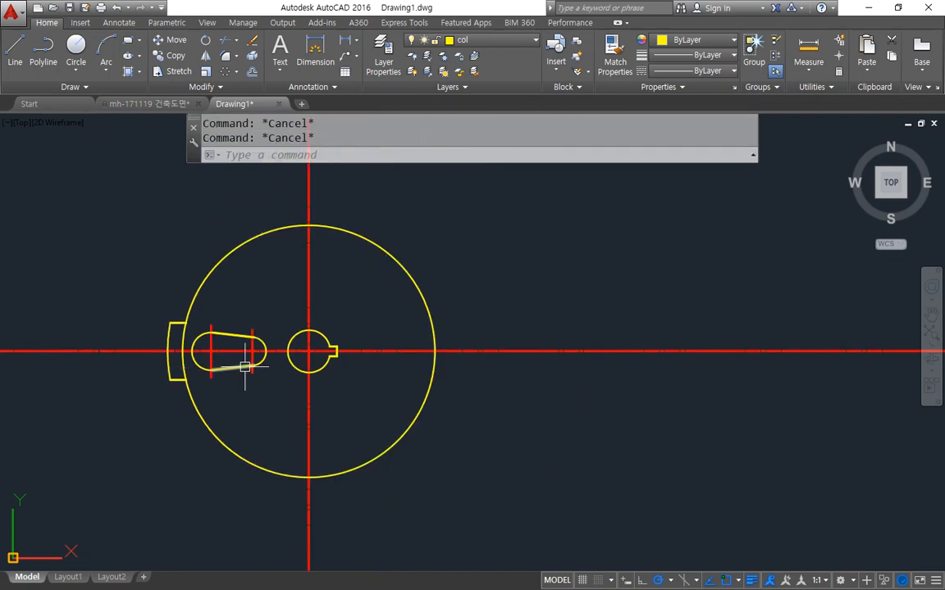
pyautogui.moveTo(244, 366); pyautogui.dragTo(268, 383, button='middle')
pyautogui.scroll(2, 189, 368)
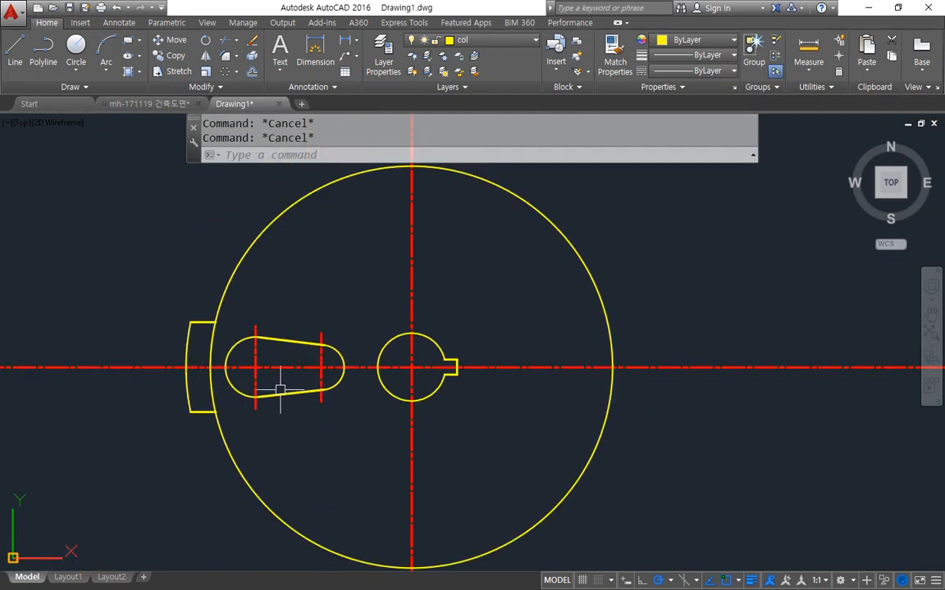
pyautogui.write('ar')
pyautogui.press('Return')
pyautogui.press('Escape')
pyautogui.press('Escape')
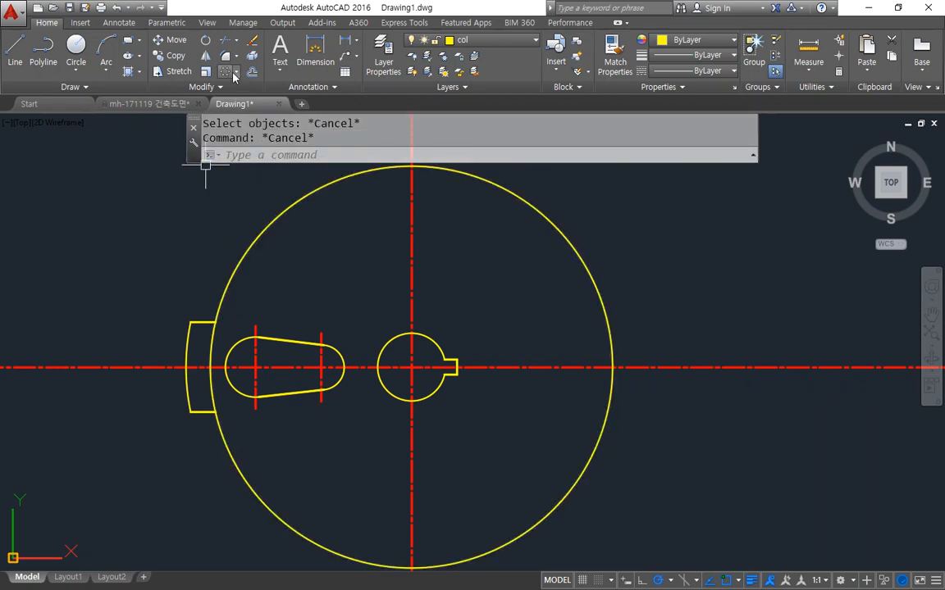
# - Create a polar array of the tapered slot and its centre marks around the disc's centre with 4 items
pyautogui.click(226, 72)
pyautogui.click(214, 277)
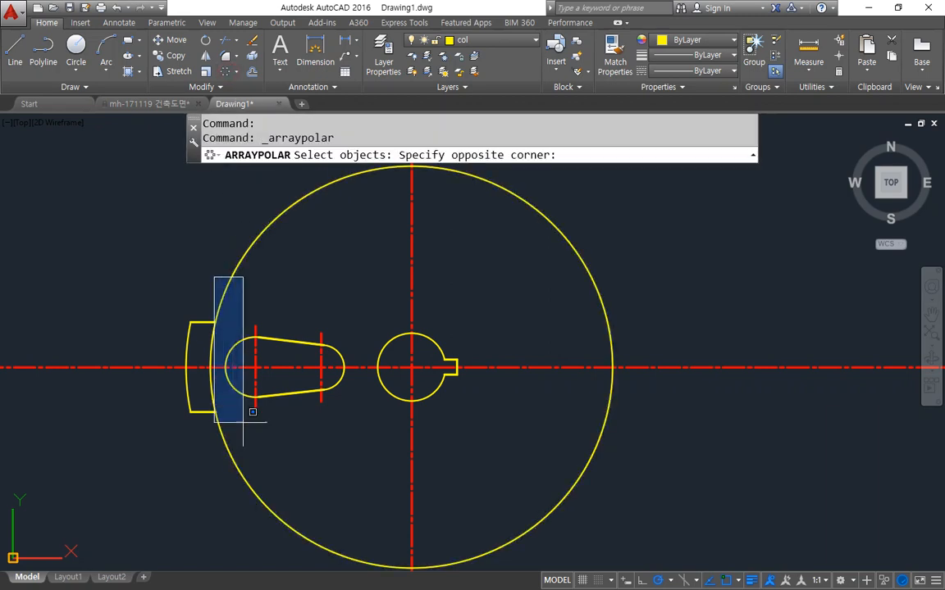
pyautogui.click(350, 438)
pyautogui.press('Return')
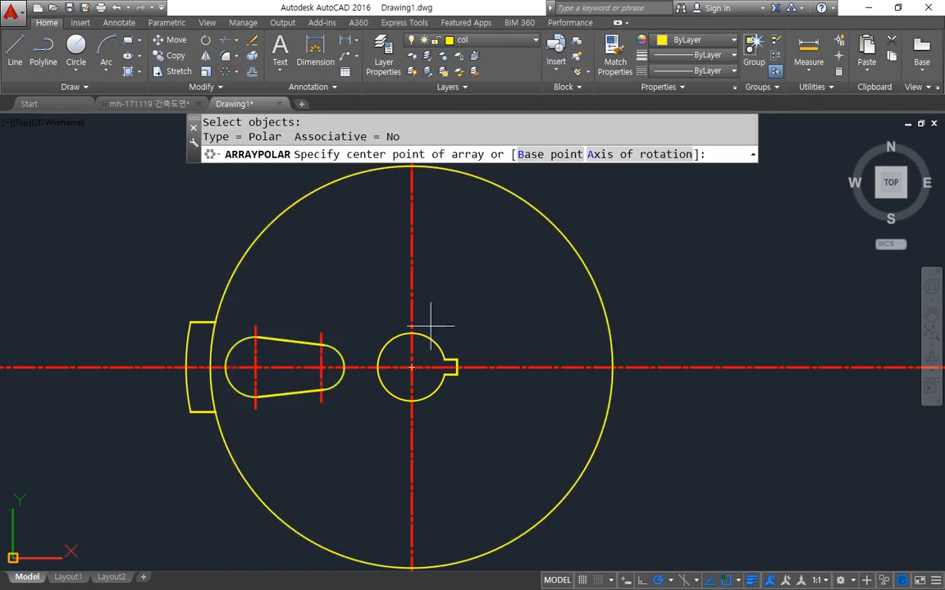
pyautogui.click(411, 368)
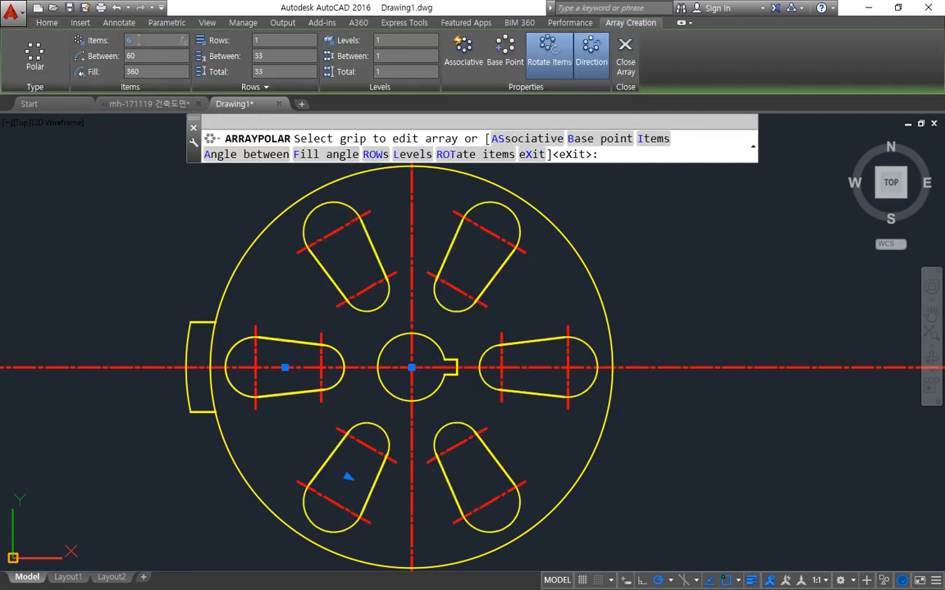
pyautogui.write('4')
pyautogui.press('Return')
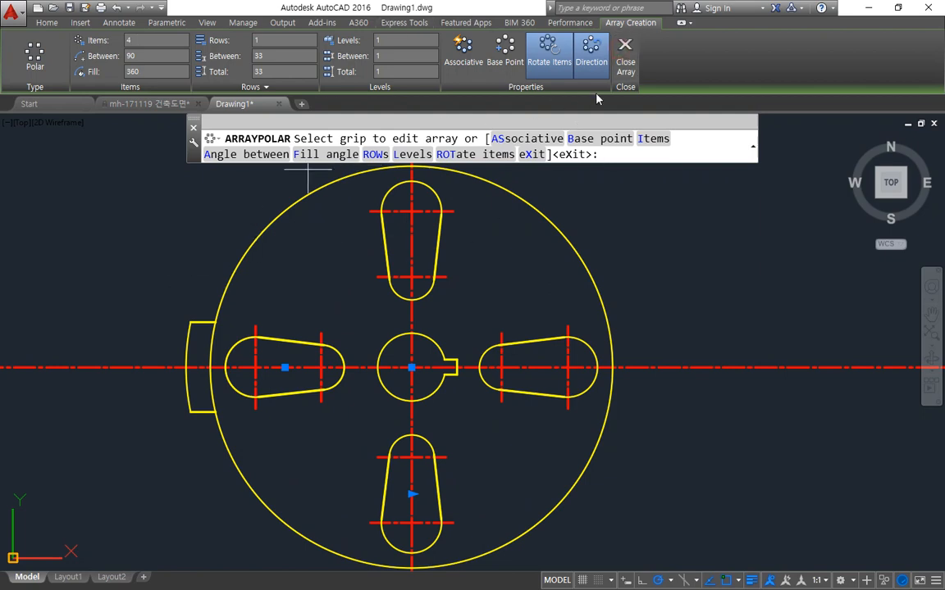
pyautogui.press('Return')
# - Create a polar array of the edge tab around the disc's centre with 12 items
pyautogui.press('Return')
pyautogui.click(131, 280)
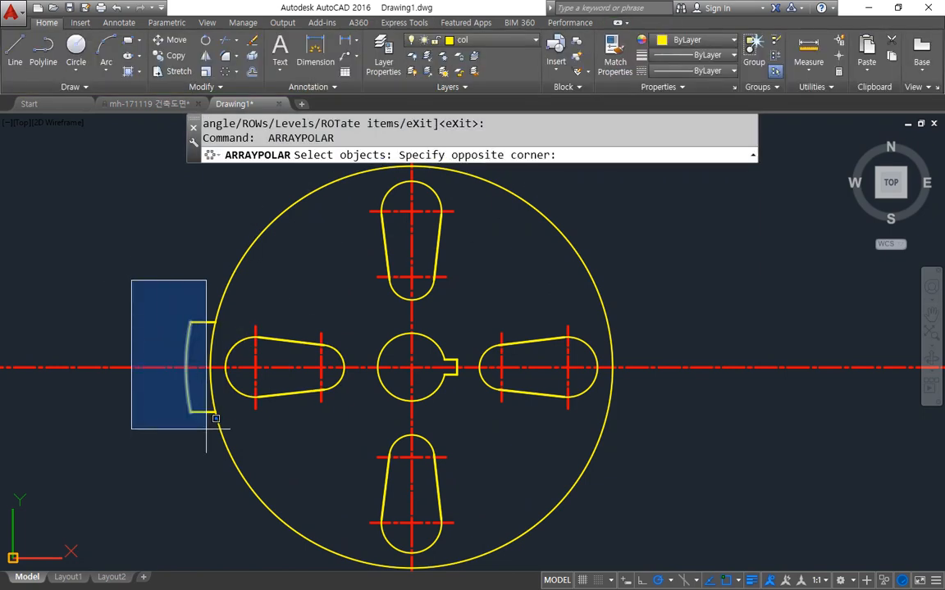
pyautogui.click(222, 438)
pyautogui.press('Return')
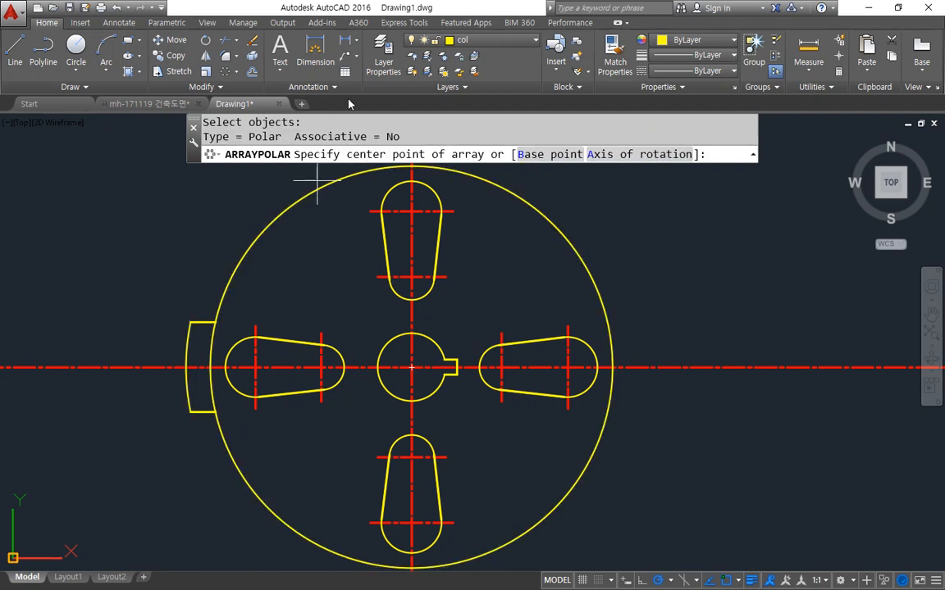
pyautogui.click(411, 368)
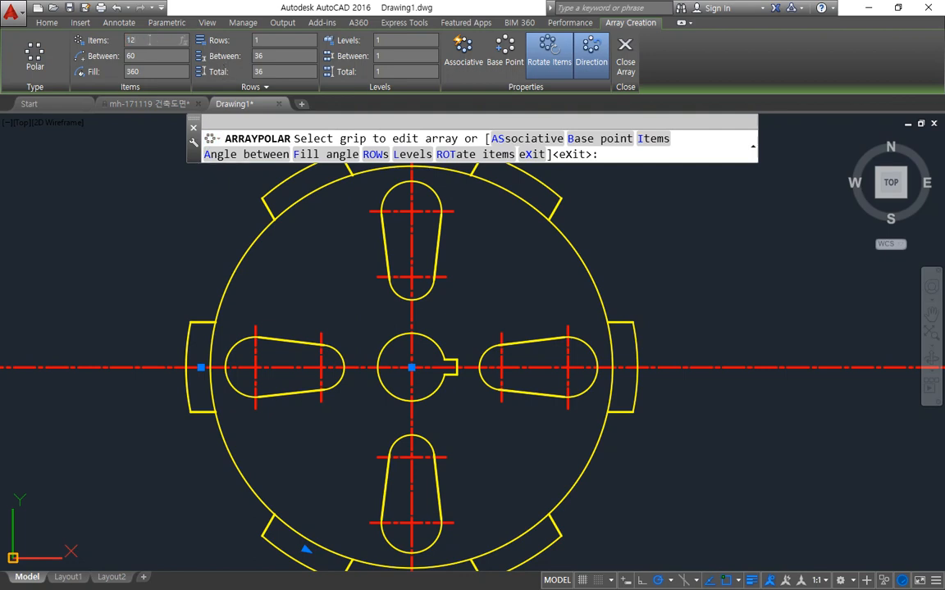
pyautogui.press('Return')
pyautogui.scroll(-2, 305, 263)
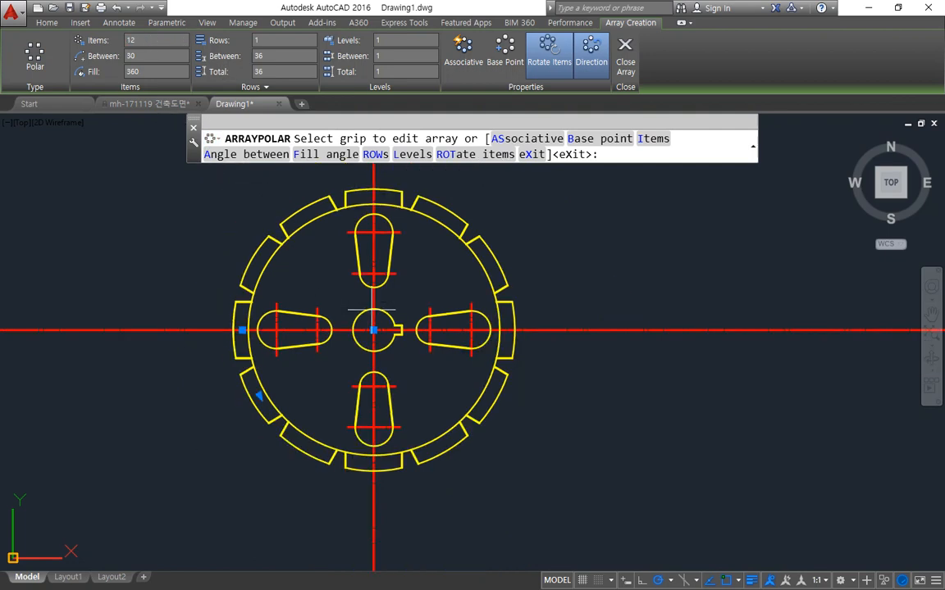
pyautogui.press('Return')
# - Draw a helper circle centred on the disc and passing through the tabs' outer edges
pyautogui.write('c')
pyautogui.press('Return')
pyautogui.click(374, 330)
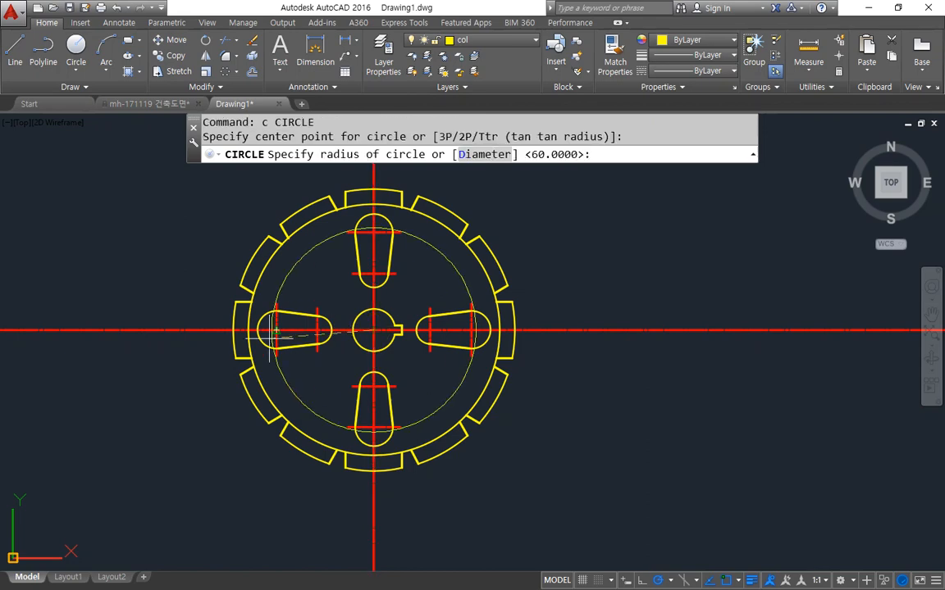
pyautogui.click(233, 330)
# - Offset the helper circle outward by 3
pyautogui.write('o')
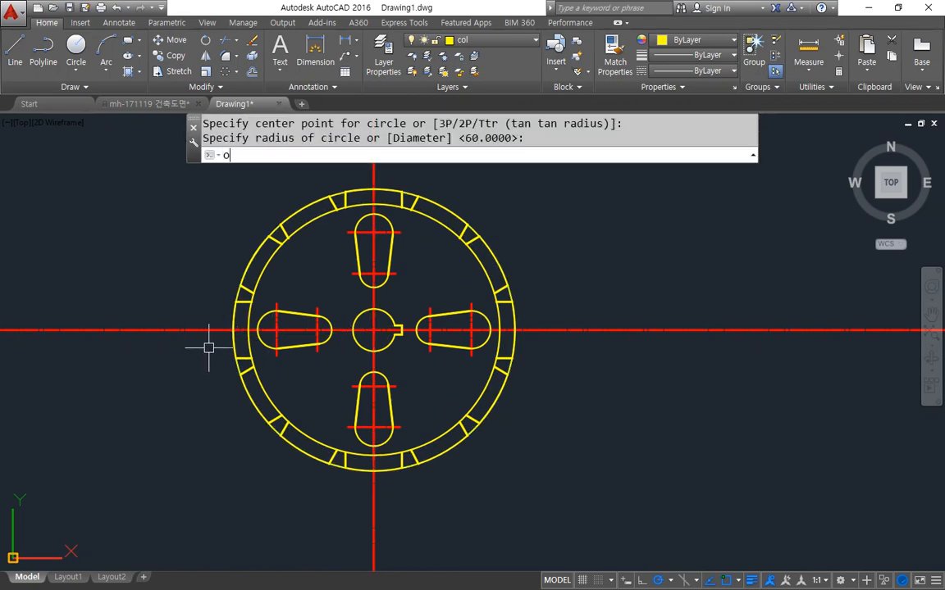
pyautogui.press('Return')
pyautogui.write('3')
pyautogui.press('Return')
pyautogui.scroll(4, 232, 297)
pyautogui.click(232, 297)
pyautogui.click(184, 309)
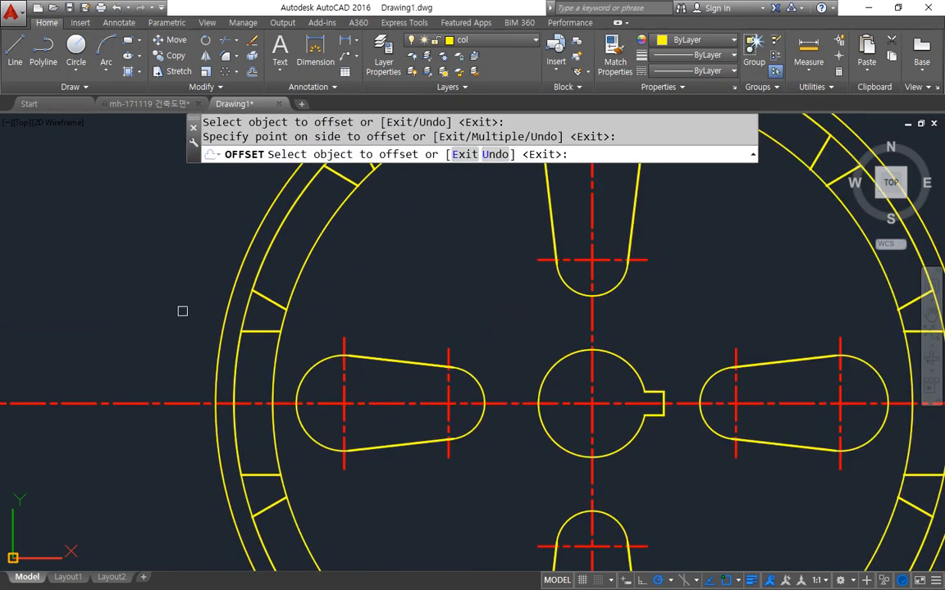
pyautogui.scroll(-4, 181, 310)
pyautogui.press('Return')
# - Trim the horizontal and vertical centre lines on all four sides so they end at the offset circle
pyautogui.write('tr')
pyautogui.press('Return')
pyautogui.press('Return')
pyautogui.click(418, 334)
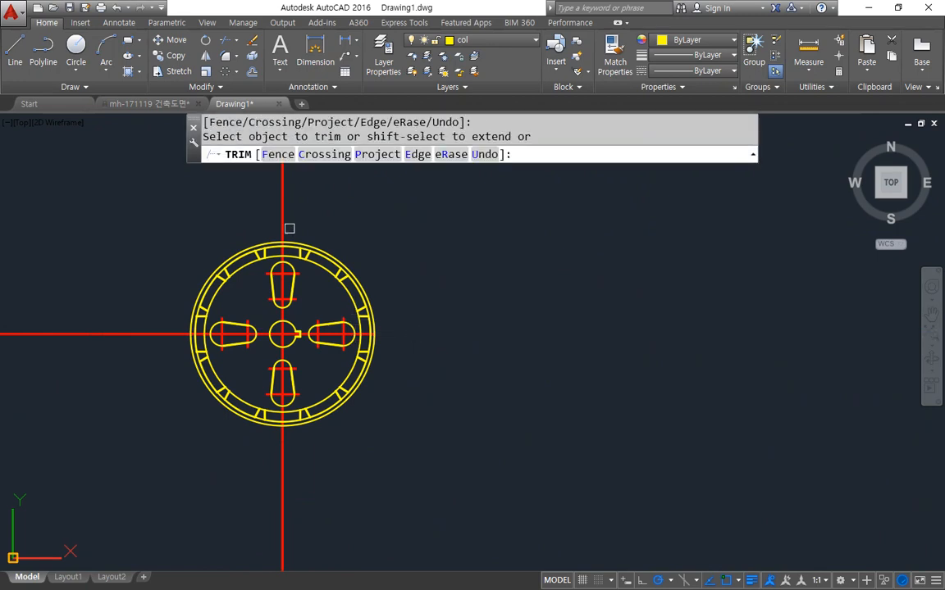
pyautogui.click(284, 223)
pyautogui.click(158, 322)
pyautogui.click(189, 380)
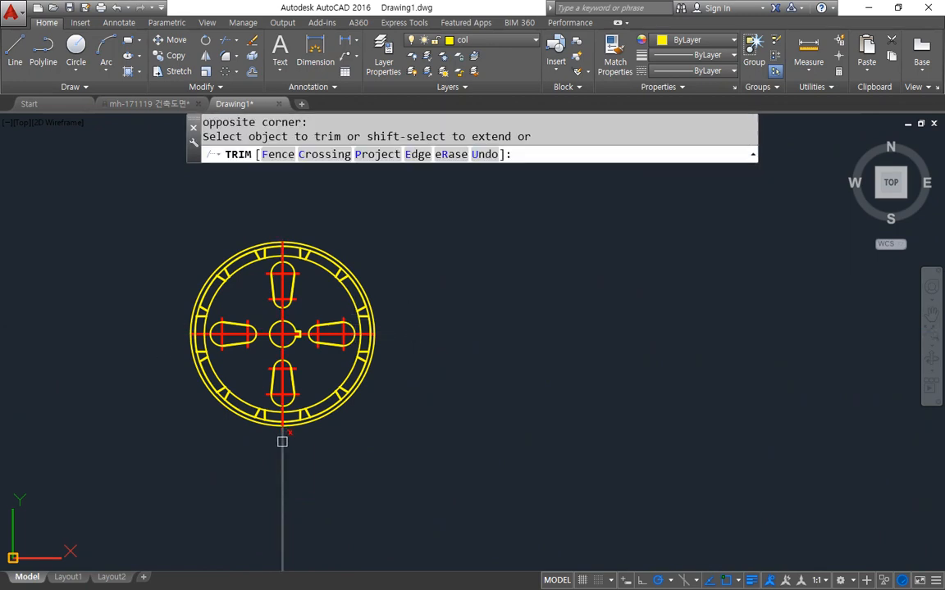
pyautogui.click(282, 441)
# - Erase the helper circle around the tabs and its outer offset
pyautogui.scroll(5, 255, 439)
pyautogui.click(266, 362)
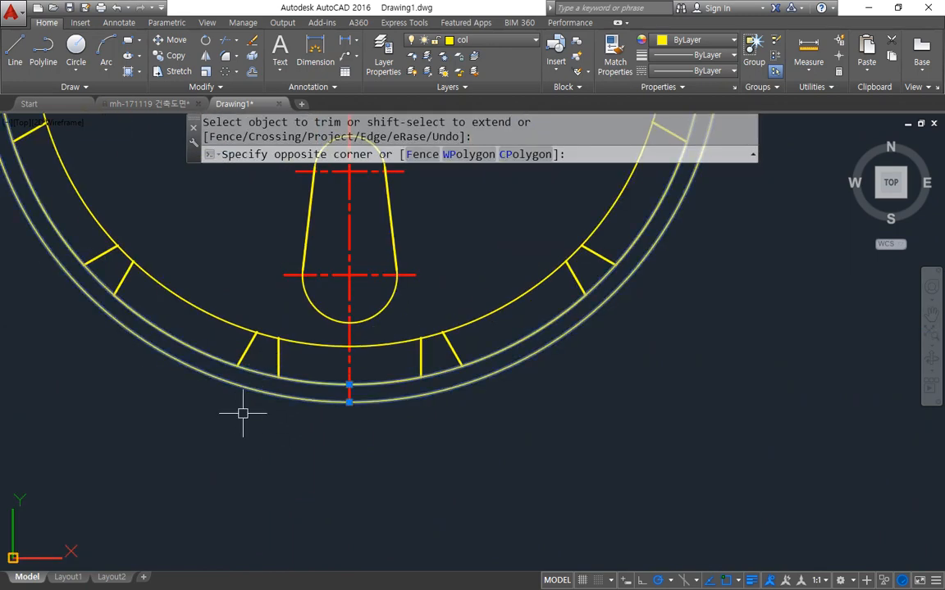
pyautogui.write('e')
pyautogui.press('Return')
pyautogui.scroll(-2, 270, 394)
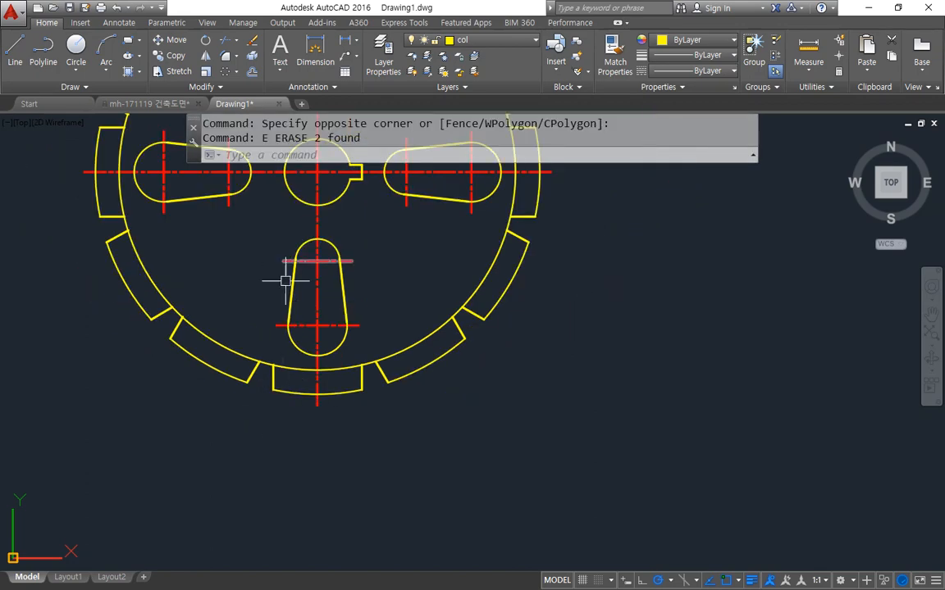
pyautogui.moveTo(286, 281); pyautogui.dragTo(255, 476, button='middle')
pyautogui.scroll(-3, 263, 451)
pyautogui.moveTo(270, 428)
pyautogui.mouseDown(button='middle')
pyautogui.moveTo(333, 380)
pyautogui.moveTo(318, 396)
pyautogui.mouseUp(button='middle')
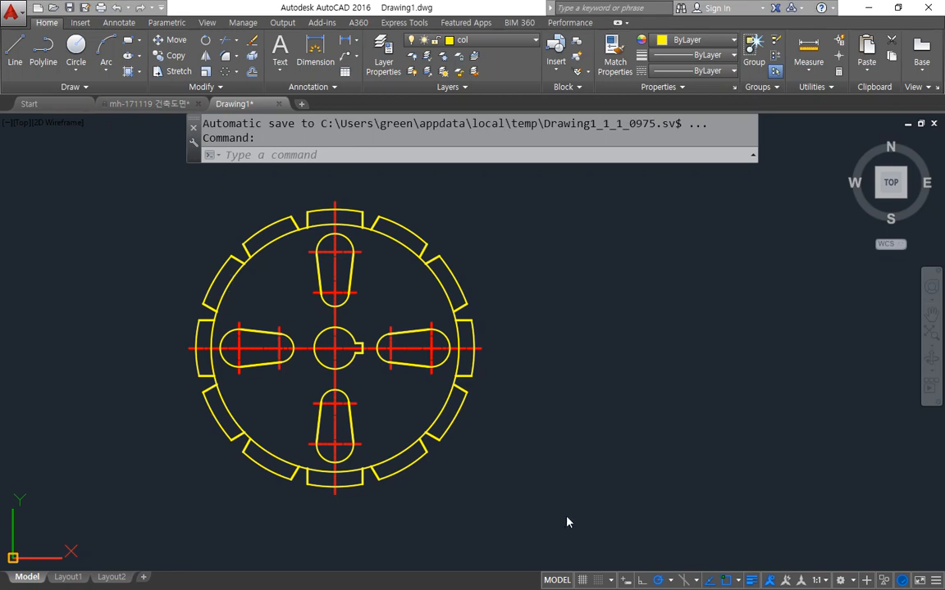
# - Erase the entire finished disc part to clear the drawing area
pyautogui.click(525, 517)
pyautogui.click(126, 224)
pyautogui.write('e')
pyautogui.press('Return')
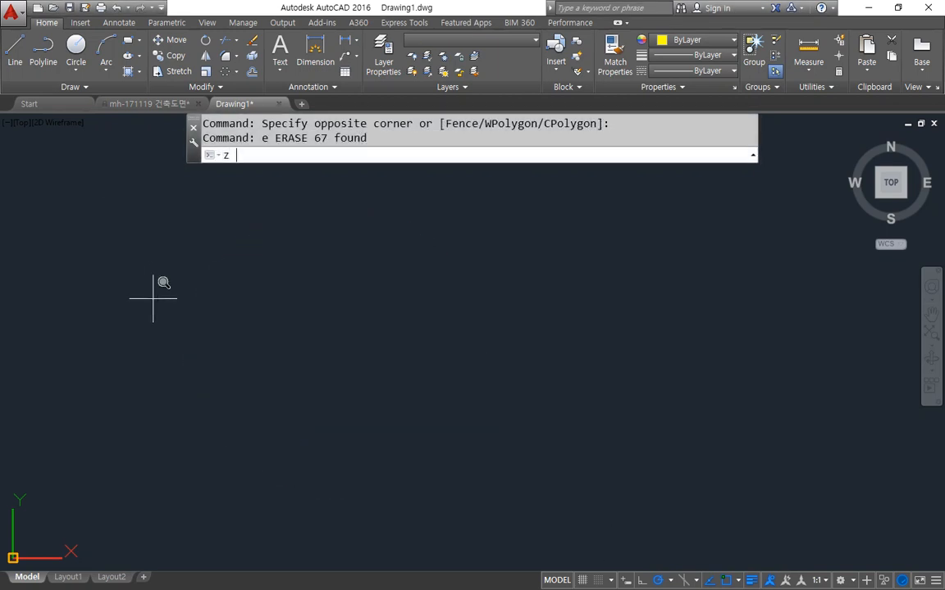
# - Draw three rays 120° apart from one common point: horizontally leftward, 60° upward right and 60° downward right
pyautogui.write('z')
pyautogui.press('Return')
pyautogui.write('a')
pyautogui.press('Return')
pyautogui.write('ra')
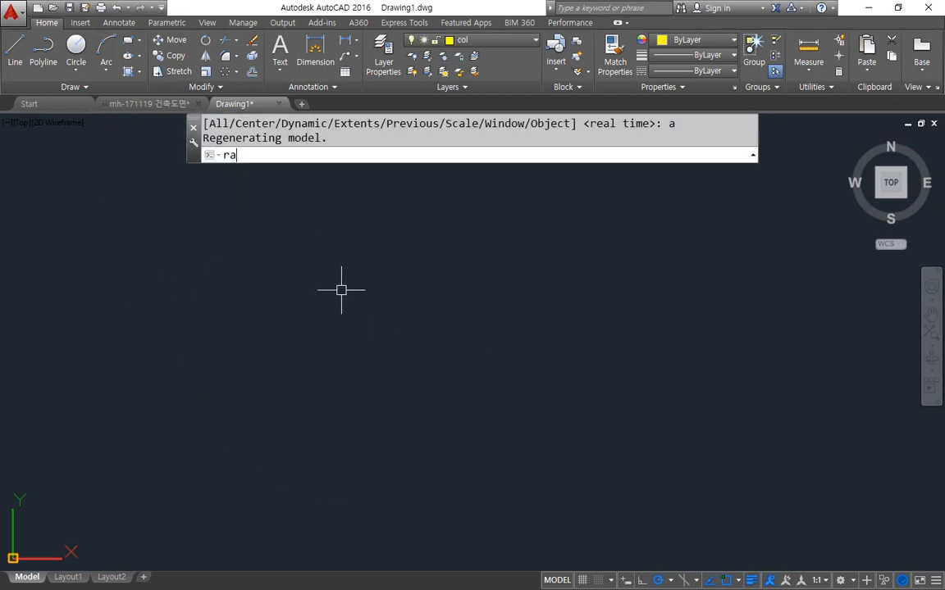
pyautogui.write('y')
pyautogui.press('Return')
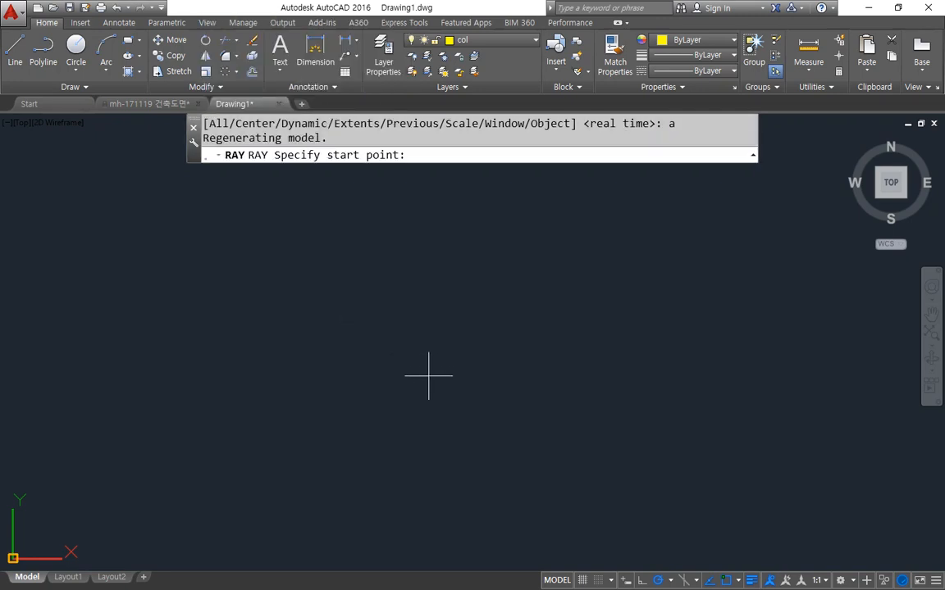
pyautogui.click(428, 359)
pyautogui.click(283, 359)
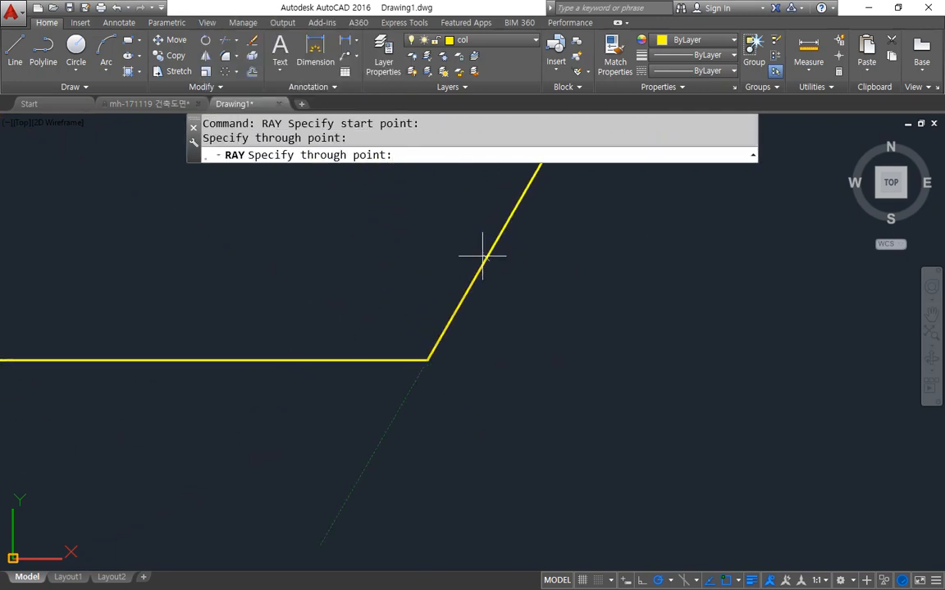
pyautogui.click(489, 257)
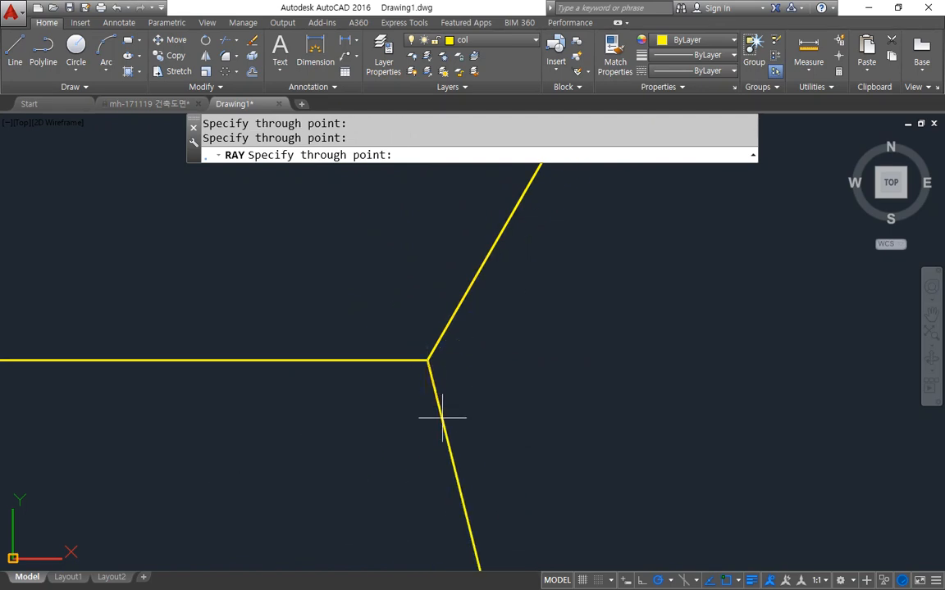
pyautogui.click(449, 405)
pyautogui.press('Return')
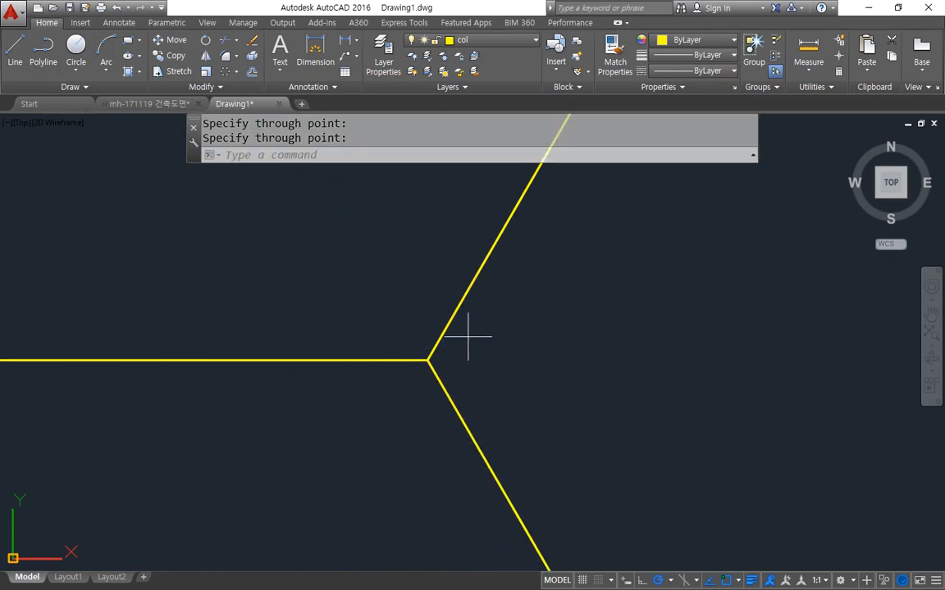
# - Move the three rays to the cen layer
pyautogui.click(468, 332)
pyautogui.click(383, 373)
pyautogui.click(459, 40)
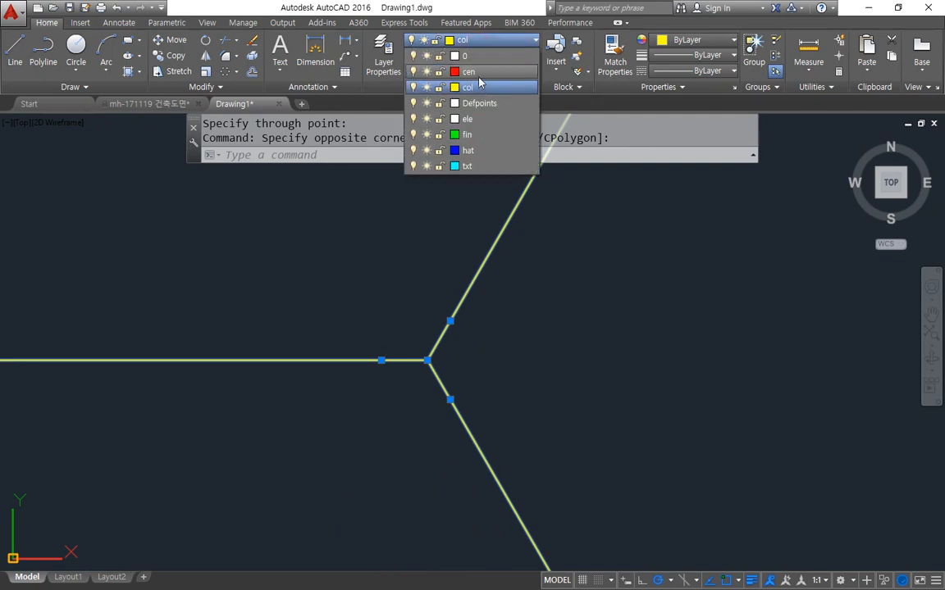
pyautogui.click(475, 72)
pyautogui.press('Escape')
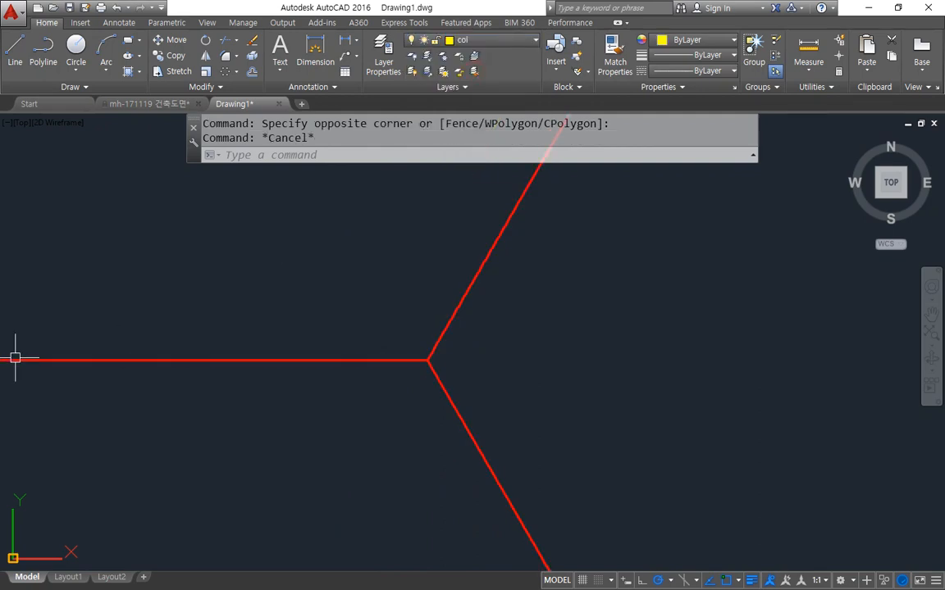
# - Draw a circle of diameter 30 centred on the rays' common start point
pyautogui.scroll(2, 446, 367)
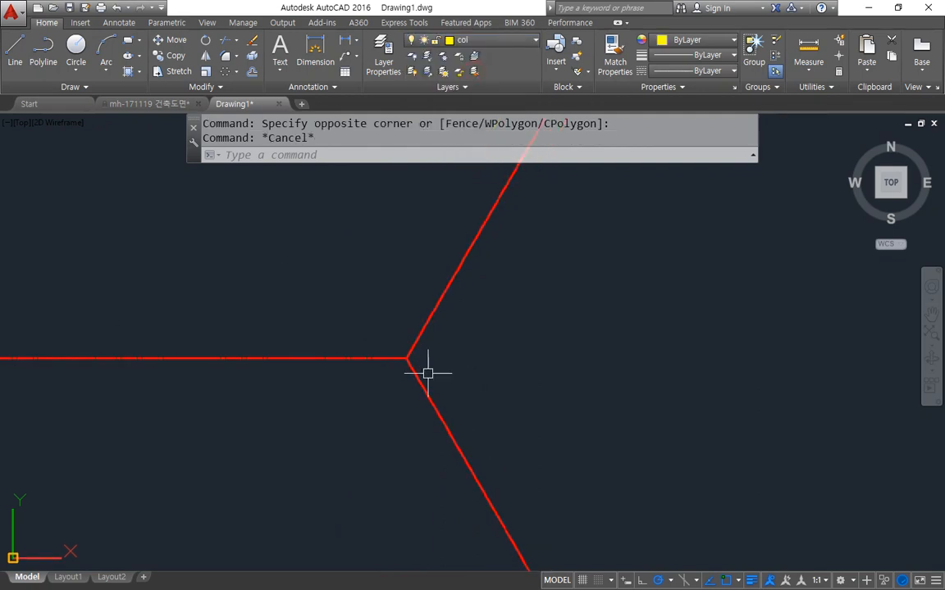
pyautogui.write('c')
pyautogui.press('Return')
pyautogui.click(410, 359)
pyautogui.write('d')
pyautogui.press('Return')
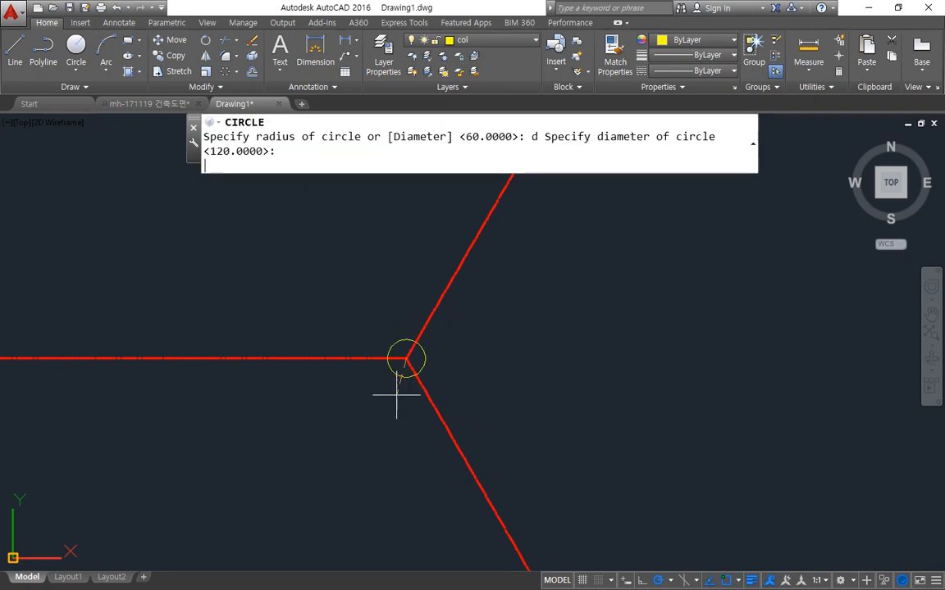
pyautogui.write('30')
pyautogui.press('Return')
# - Draw a concentric circle of radius 20 around the diameter 30 circle
pyautogui.write('c')
pyautogui.press('Return')
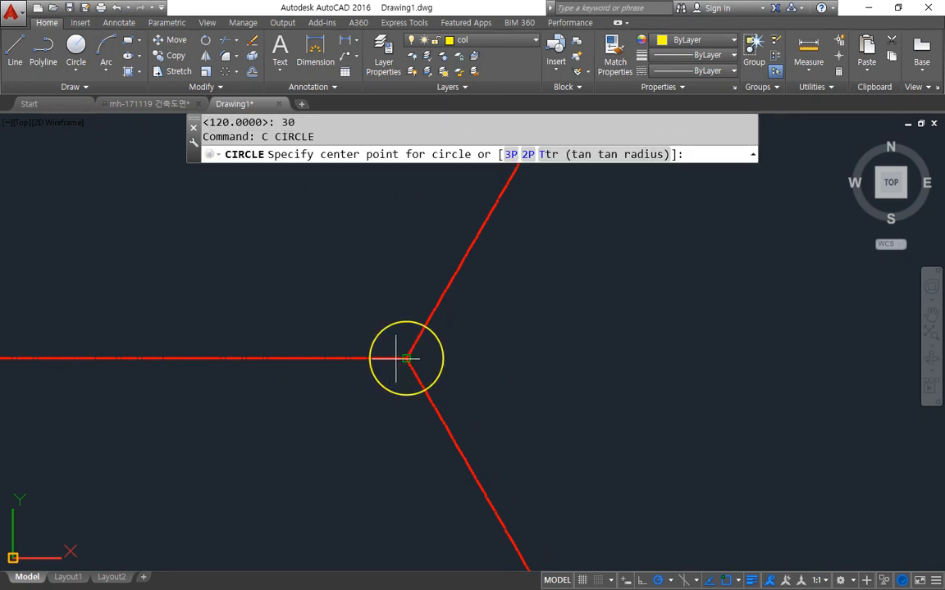
pyautogui.click(406, 358)
pyautogui.write('20')
pyautogui.press('Return')
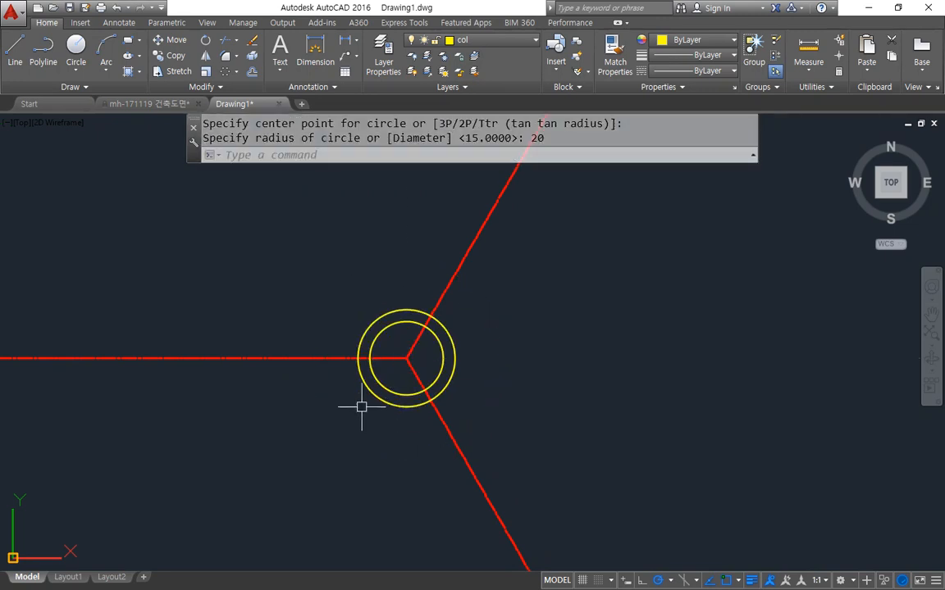
# - Draw a large circle of radius 80 centred on the rays' common start point
pyautogui.write('c')
pyautogui.press('Return')
pyautogui.click(406, 359)
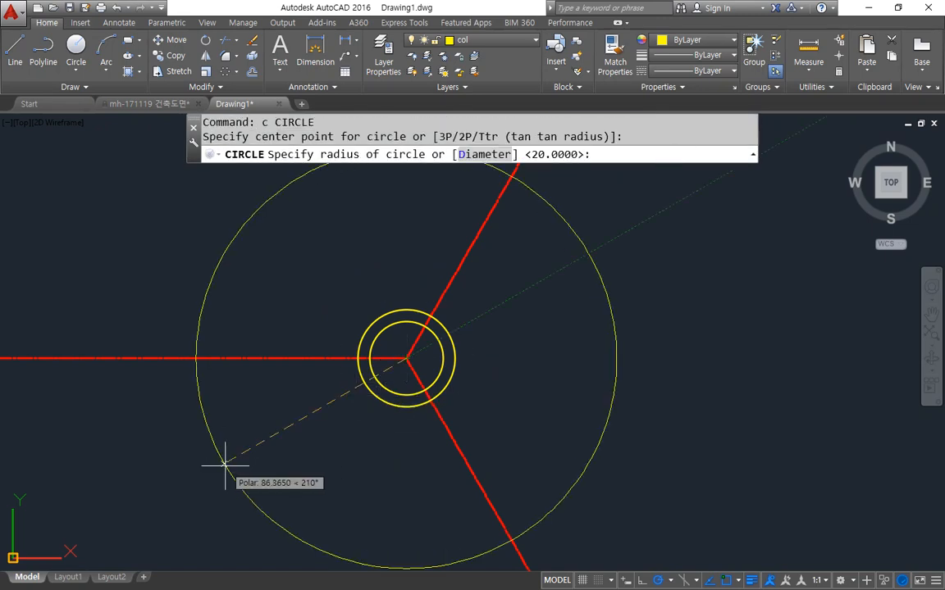
pyautogui.write('80')
pyautogui.press('Return')
# - Draw two concentric circles of radius 5 and radius 10 where the horizontal ray crosses the radius 80 circle
pyautogui.write('c')
pyautogui.press('Return')
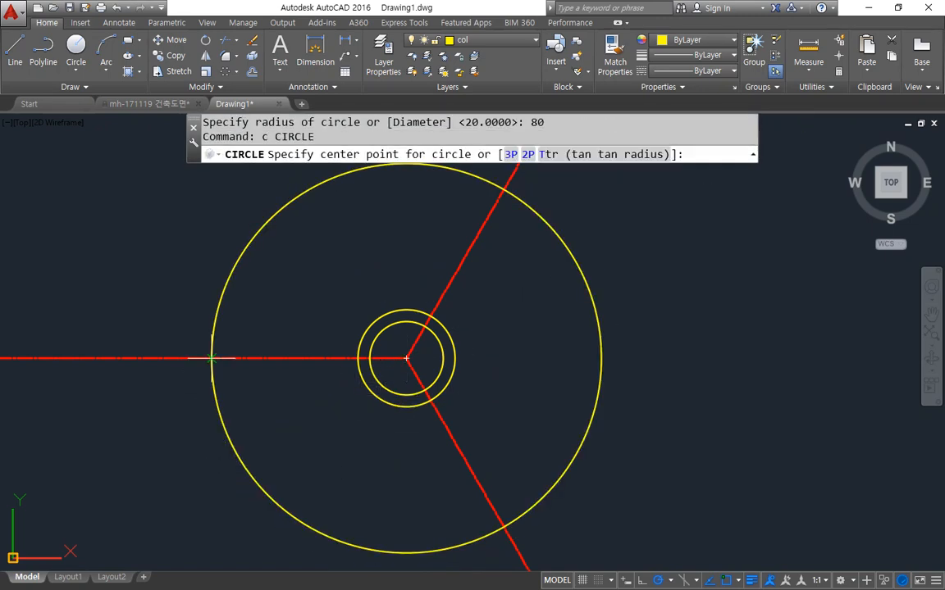
pyautogui.click(211, 358)
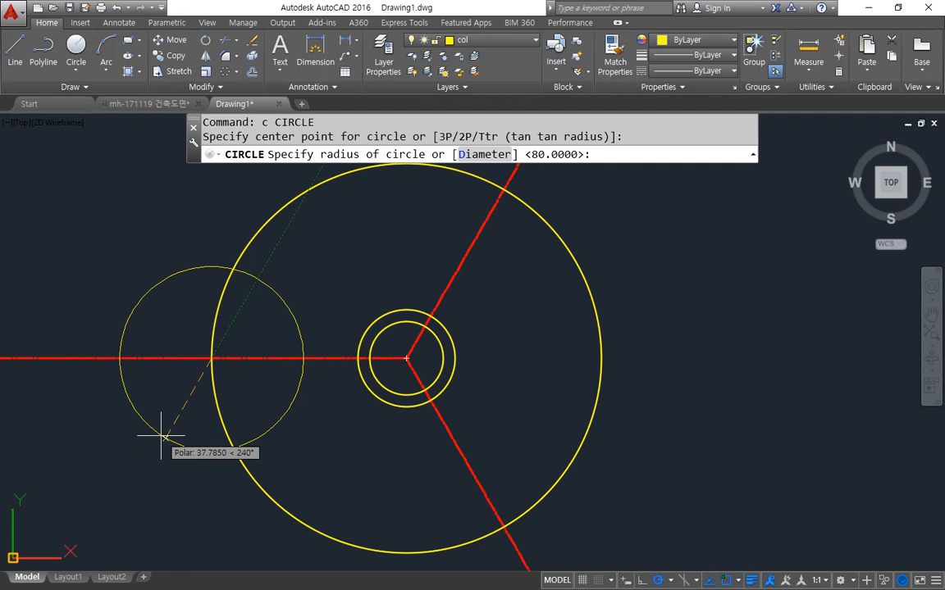
pyautogui.write('5')
pyautogui.press('Return')
pyautogui.scroll(2, 160, 436)
pyautogui.press('Return')
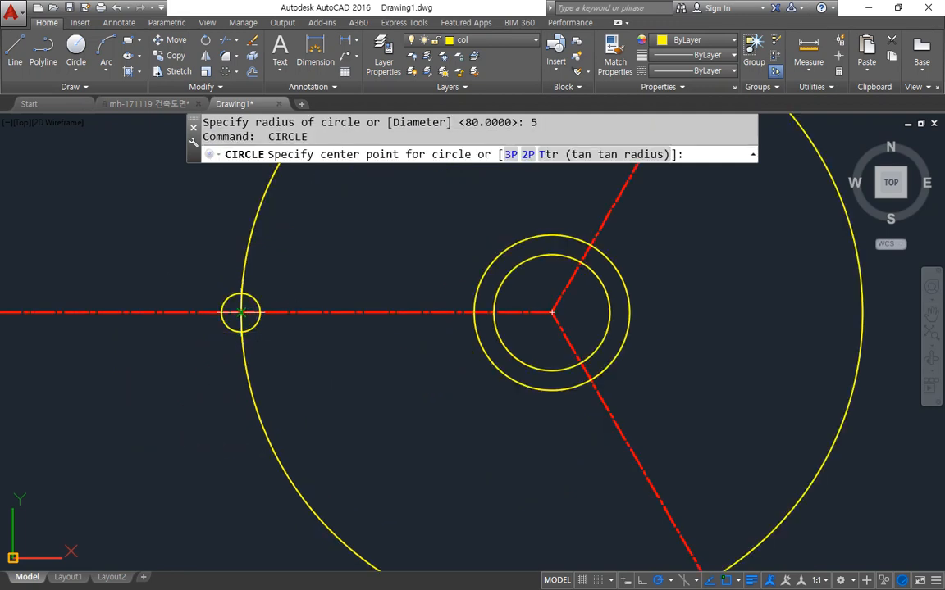
pyautogui.click(241, 313)
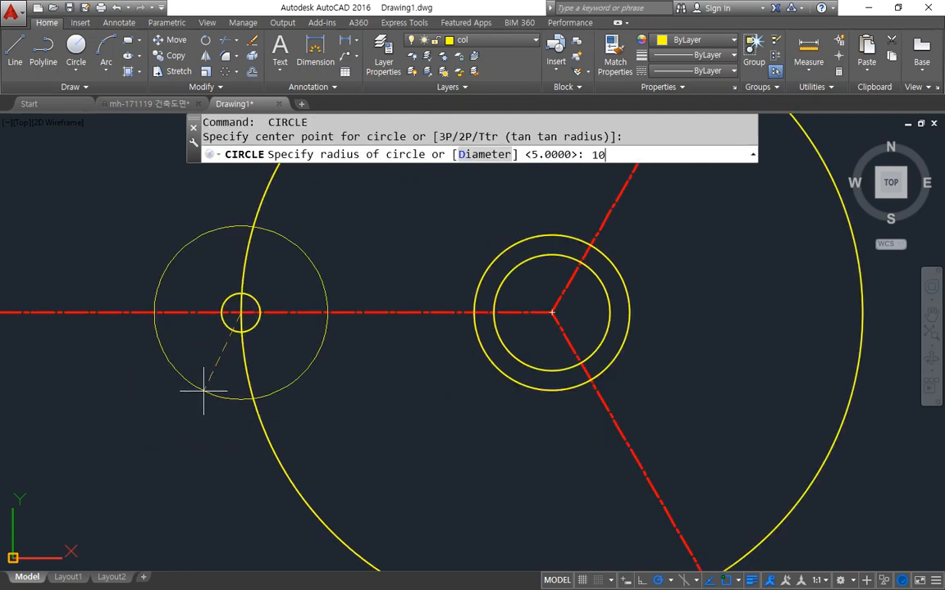
pyautogui.press('Return')
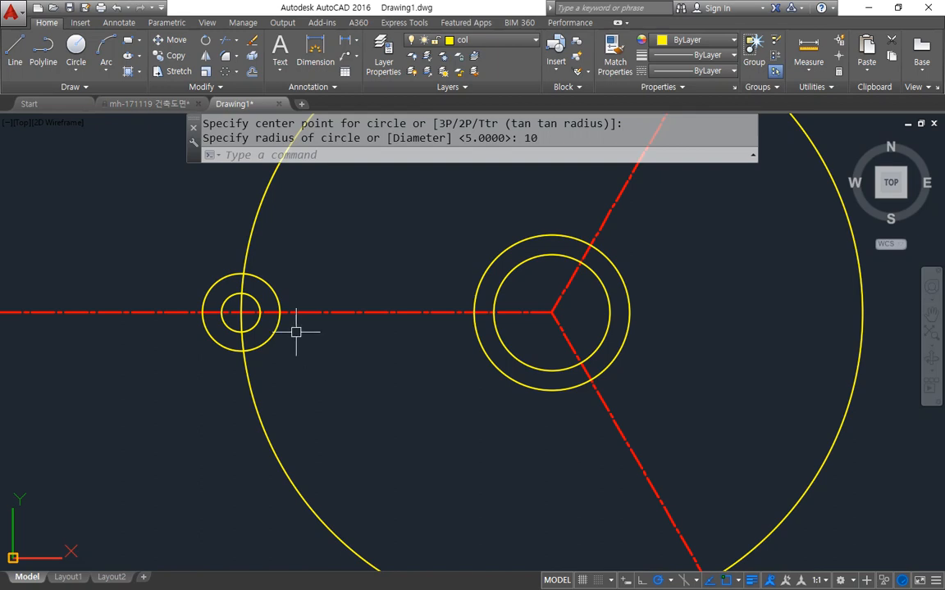
# - Offset the radius 10 circle outward by 3
pyautogui.write('O')
pyautogui.press('Return')
pyautogui.write('3')
pyautogui.press('Return')
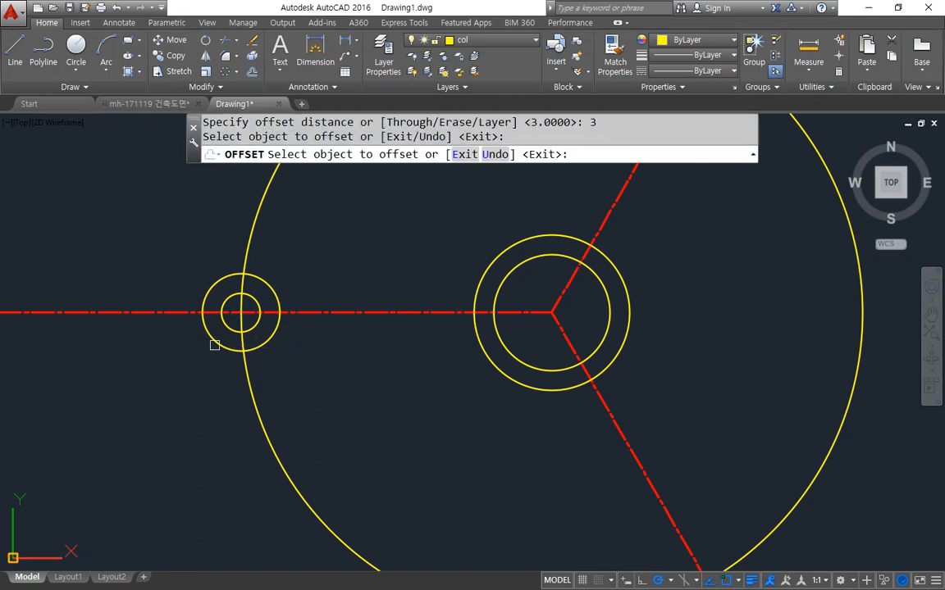
pyautogui.click(173, 355)
pyautogui.click(204, 332)
pyautogui.scroll(-2, 154, 358)
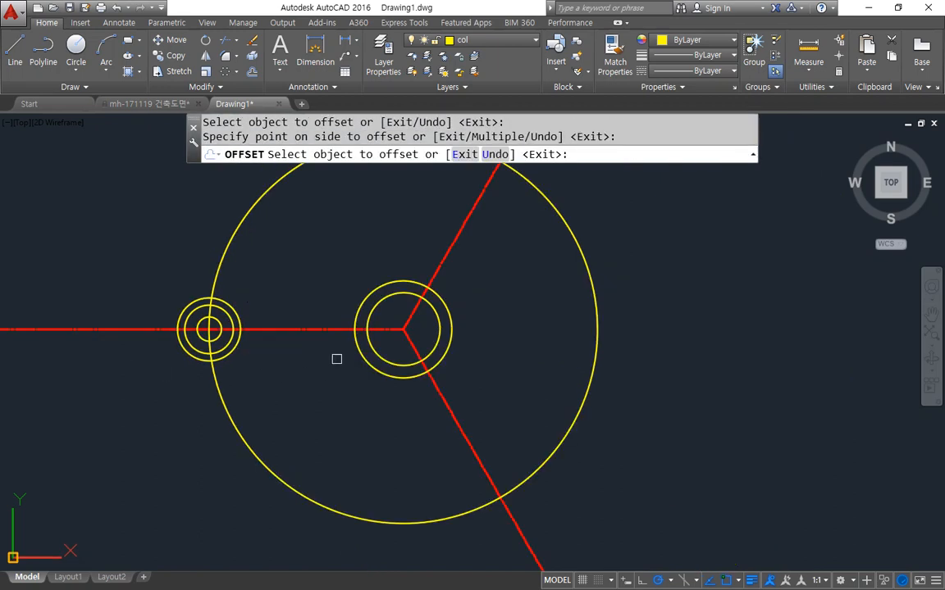
pyautogui.press('Return')
# - Match the large radius 80 circle's properties to the red horizontal centre line
pyautogui.write('ma')
pyautogui.press('Return')
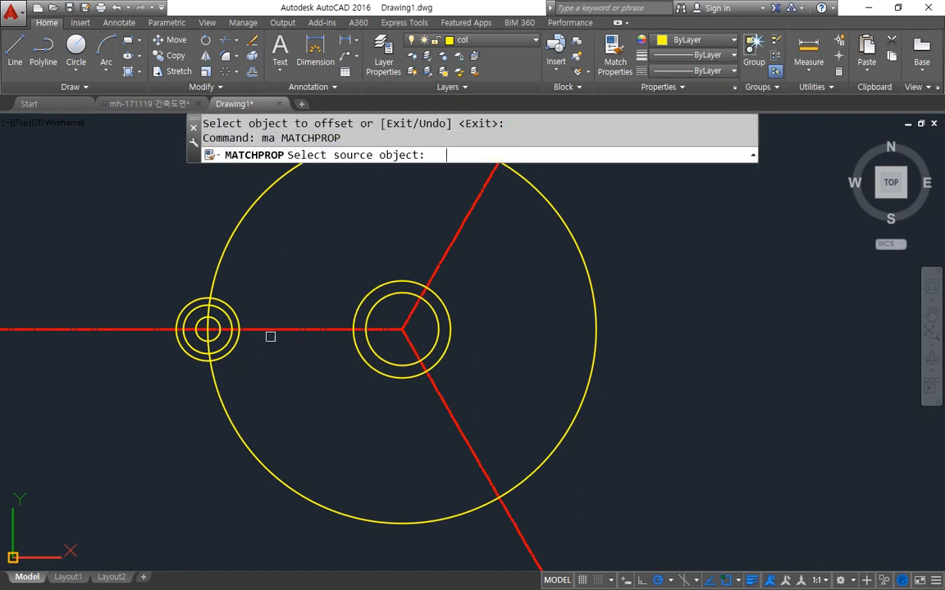
pyautogui.click(268, 330)
pyautogui.click(233, 428)
pyautogui.press('Return')
# - Trim the large red circle outside the offset circle and delete its leftover arc between the two angled rays
pyautogui.write('tr')
pyautogui.press('Return')
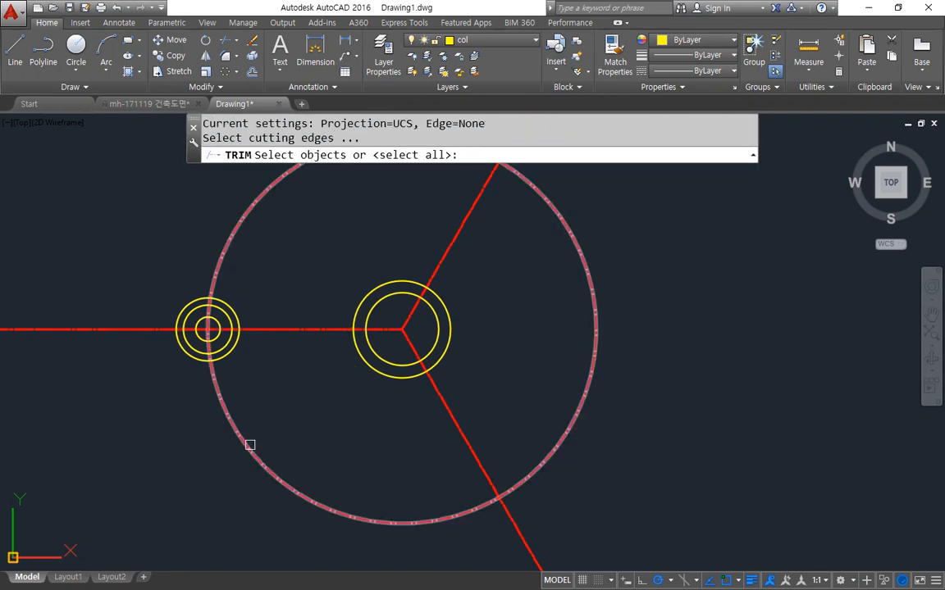
pyautogui.press('Return')
pyautogui.click(249, 443)
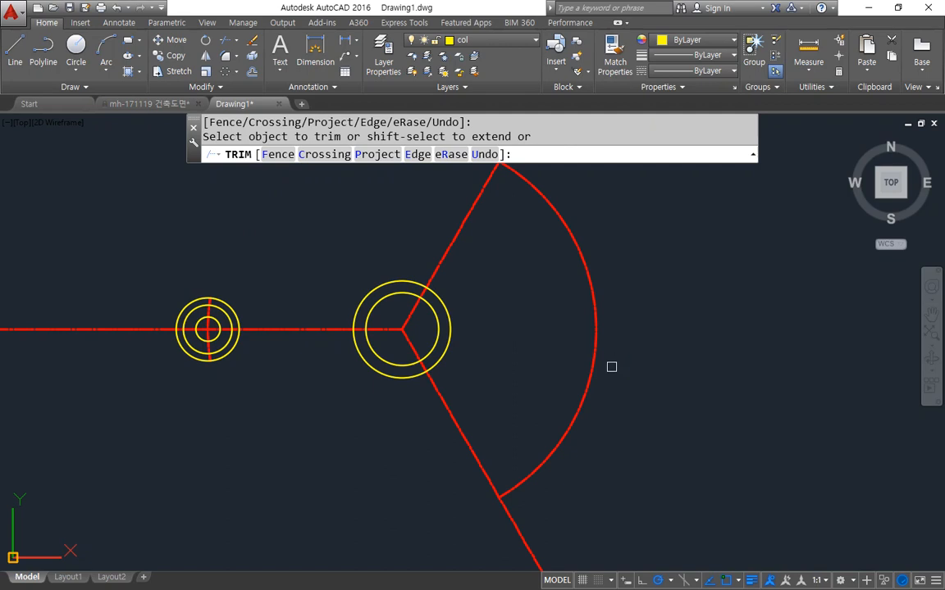
pyautogui.press('Escape')
pyautogui.click(611, 366)
pyautogui.click(543, 354)
pyautogui.press('Delete')
# - Trim the horizontal centre line where it extends beyond the offset circle at the arm's end
pyautogui.write('tr')
pyautogui.press('Return')
pyautogui.press('Return')
pyautogui.click(129, 329)
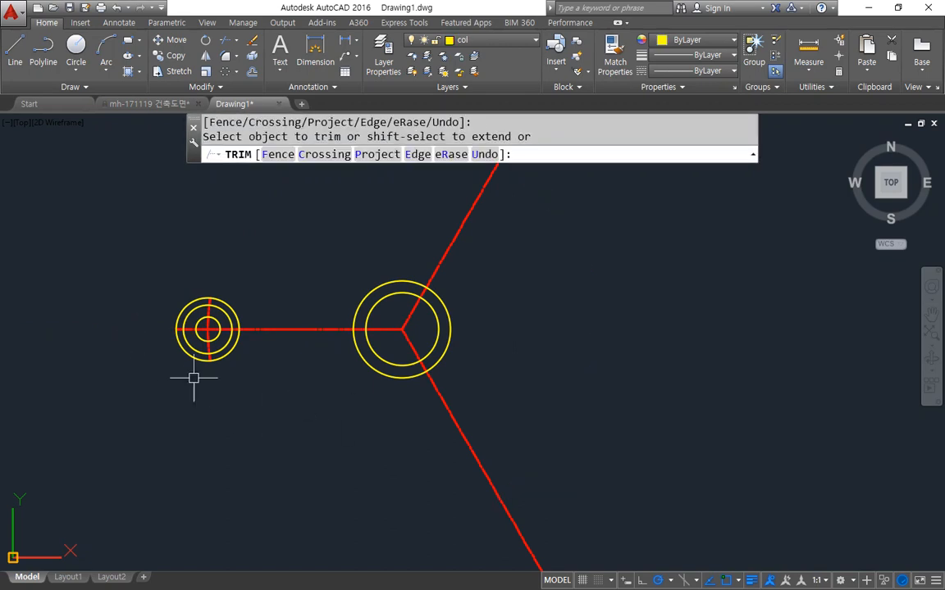
pyautogui.press('Return')
# - Erase the outermost offset circle at the arm's end and the two angled rays
pyautogui.click(191, 361)
pyautogui.write('e')
pyautogui.press('Return')
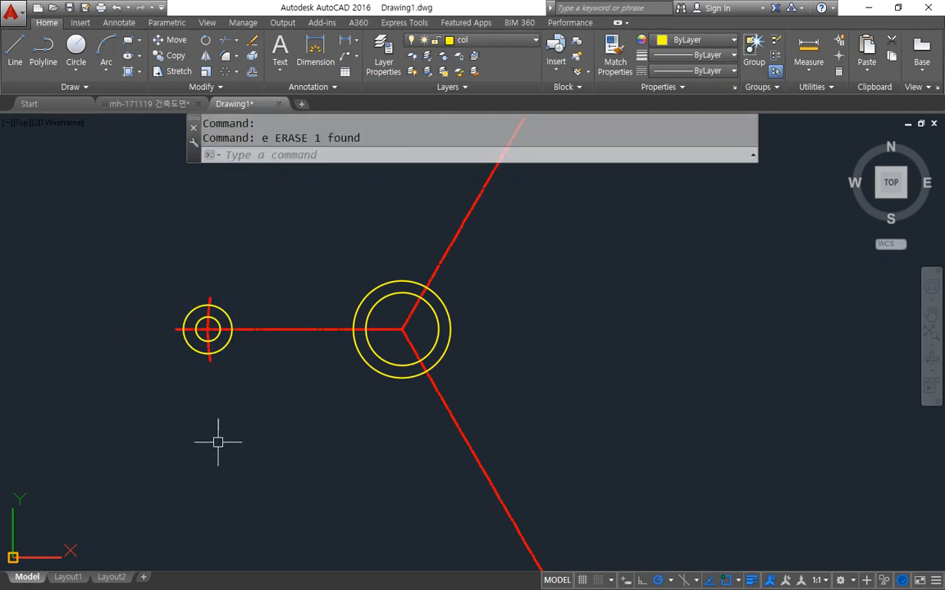
pyautogui.click(456, 425)
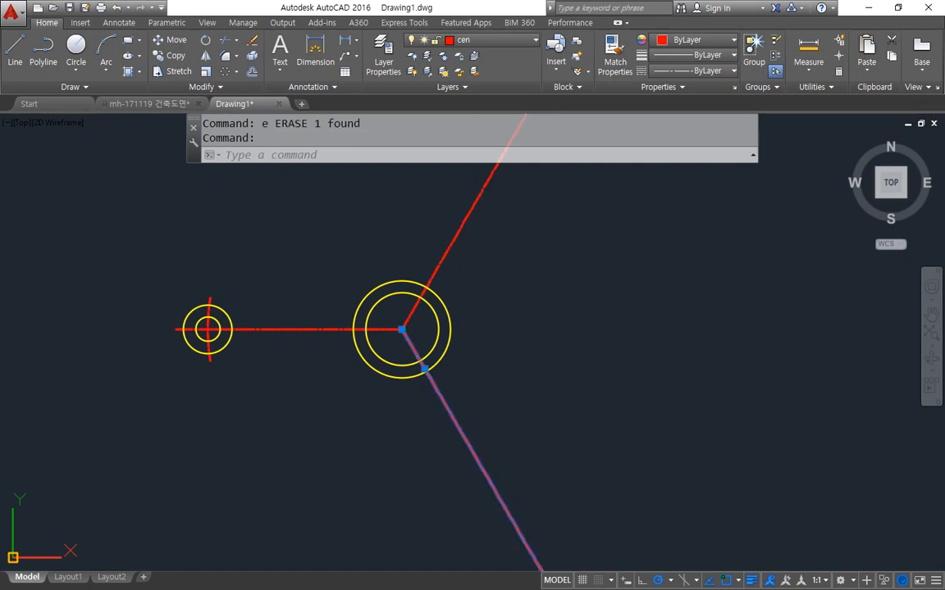
pyautogui.click(443, 259)
pyautogui.write('e')
pyautogui.press('Return')
# - Draw a line tangent to the upper sides of the radius 5 circle and the radius 20 circle
pyautogui.scroll(5, 249, 327)
pyautogui.moveTo(261, 299); pyautogui.dragTo(266, 337, button='middle')
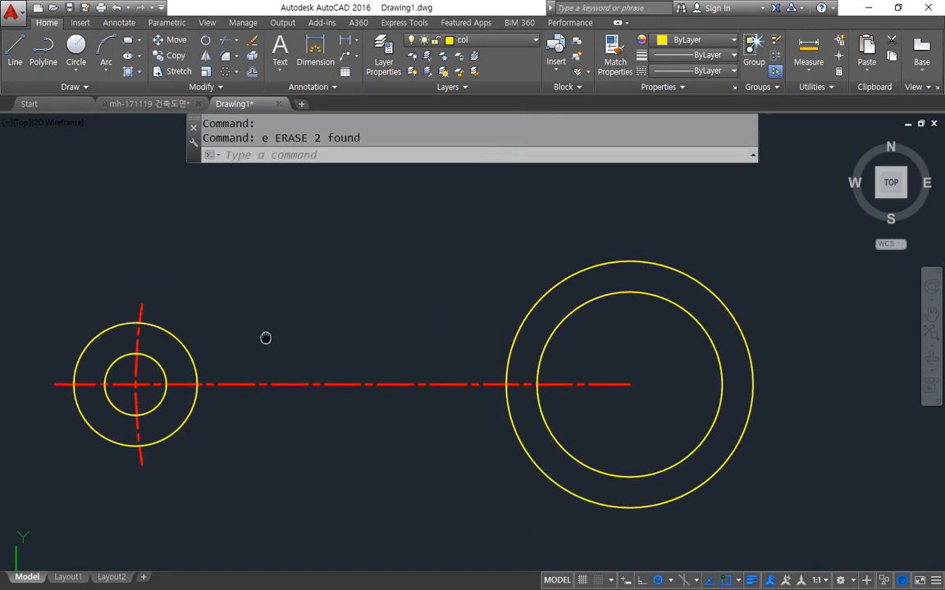
pyautogui.write('l')
pyautogui.press('Return')
pyautogui.write('t point: tan to')
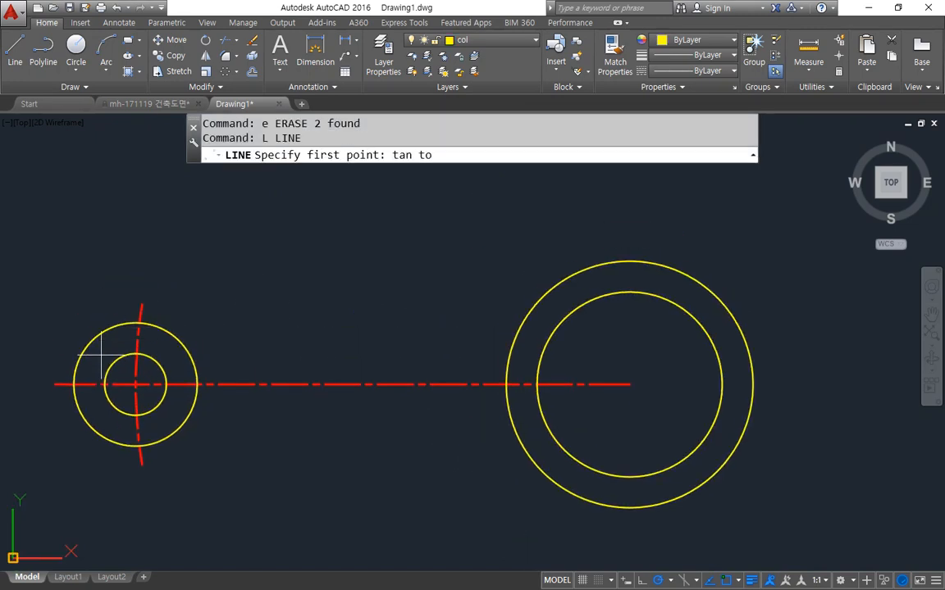
pyautogui.click(105, 367)
pyautogui.write('tan')
pyautogui.press('Return')
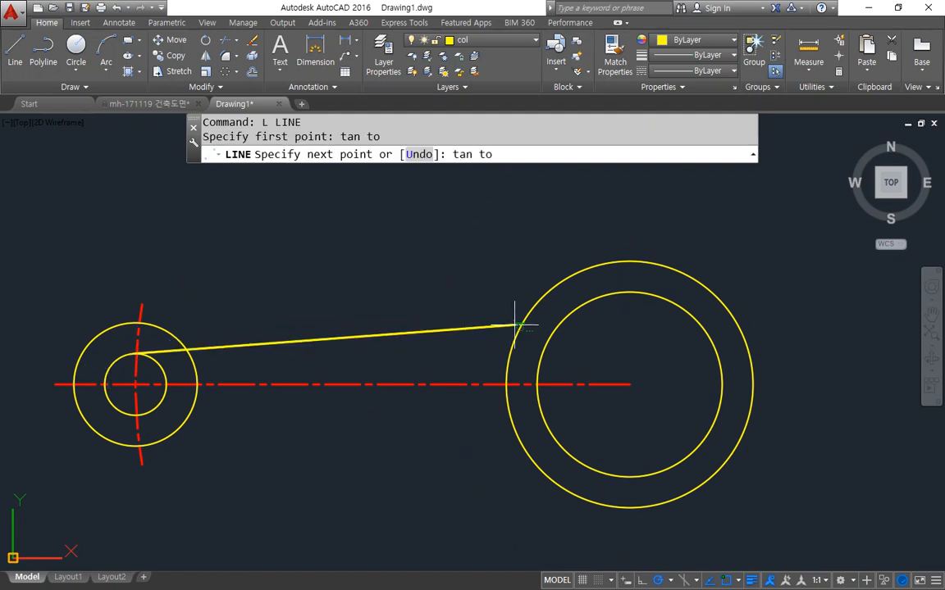
pyautogui.click(517, 323)
pyautogui.press('Return')
# - Draw a line tangent to the lower sides of the radius 5 circle and the radius 20 circle
pyautogui.press('Return')
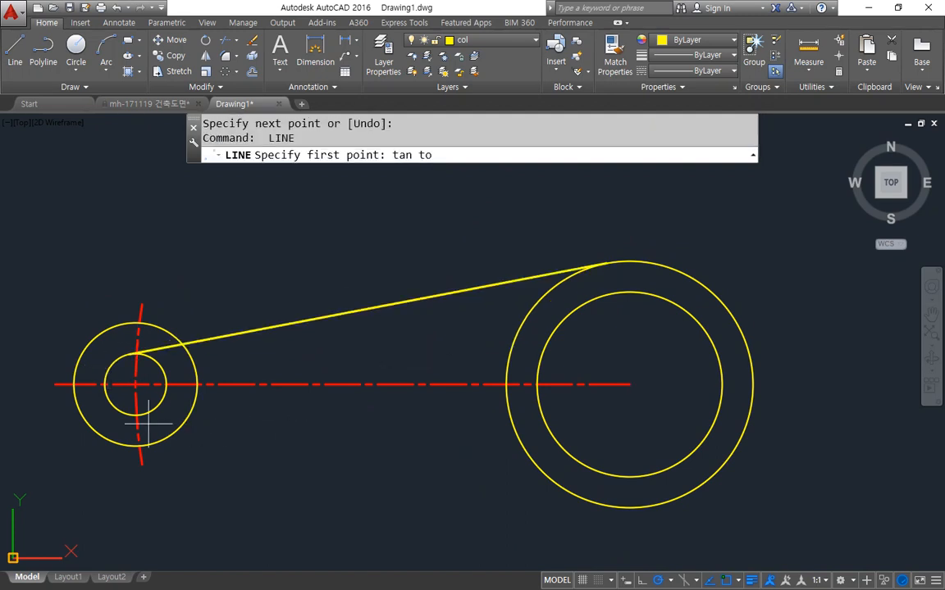
pyautogui.click(121, 413)
pyautogui.write('ta')
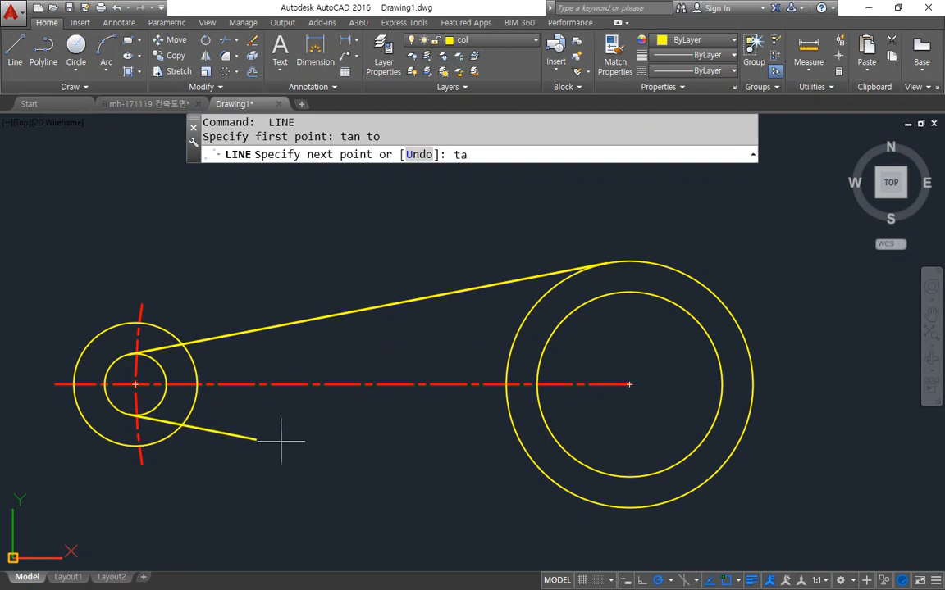
pyautogui.write('n')
pyautogui.press('Return')
pyautogui.click(539, 474)
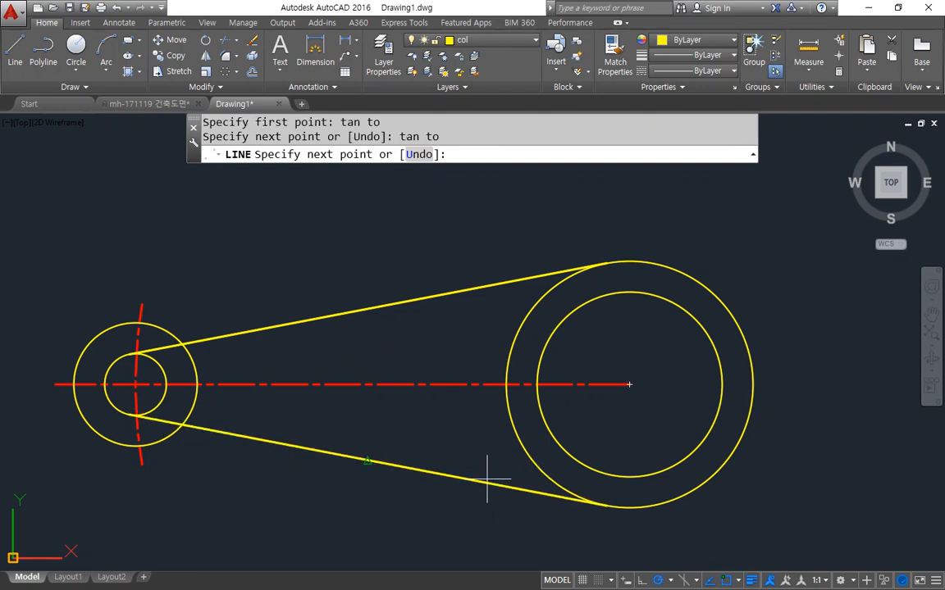
pyautogui.press('Return')
# - Offset both tangent lines outward by 5 to form the arm's outer edges
pyautogui.write('o')
pyautogui.press('Return')
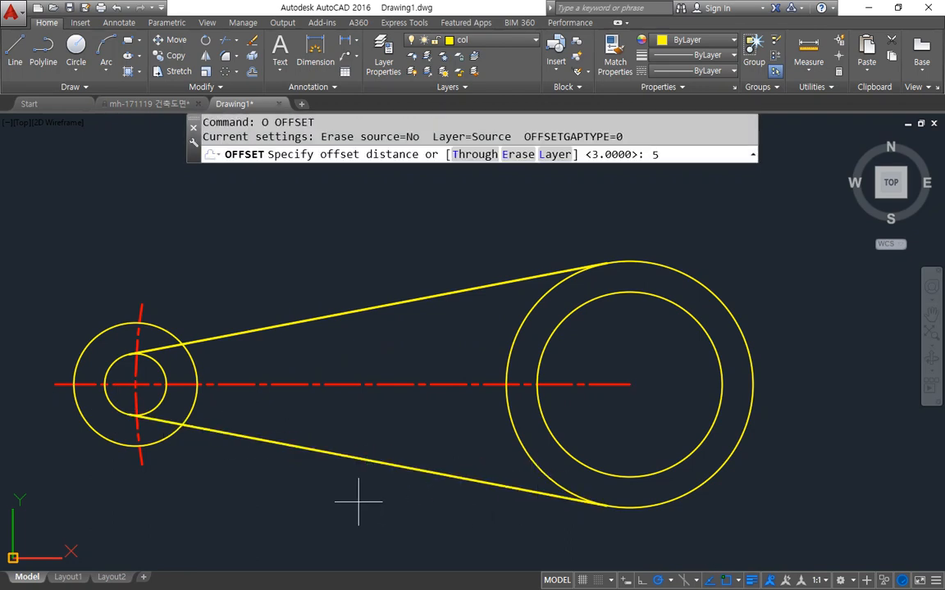
pyautogui.write('5')
pyautogui.press('Return')
pyautogui.click(327, 315)
pyautogui.click(327, 282)
pyautogui.click(303, 455)
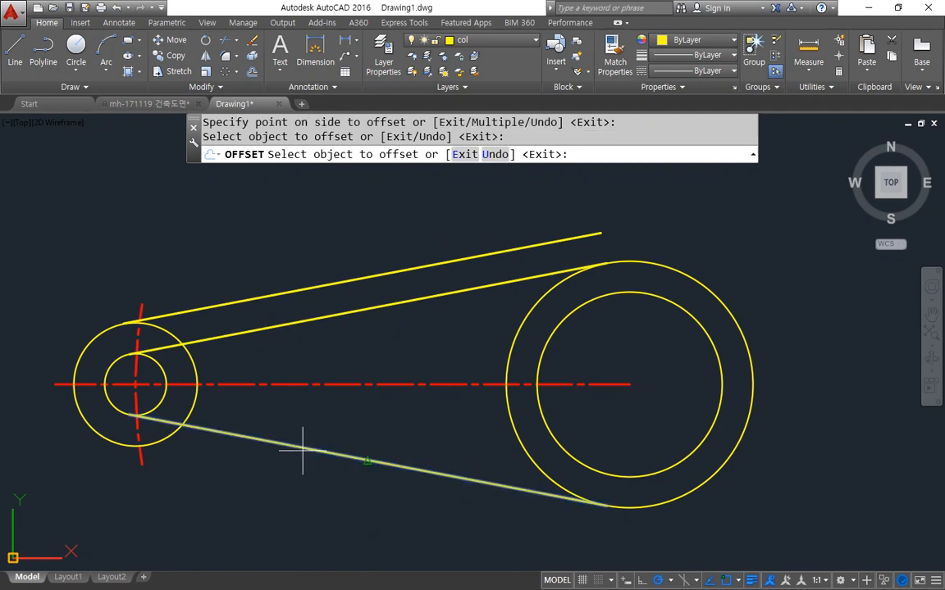
pyautogui.click(270, 487)
pyautogui.press('Return')
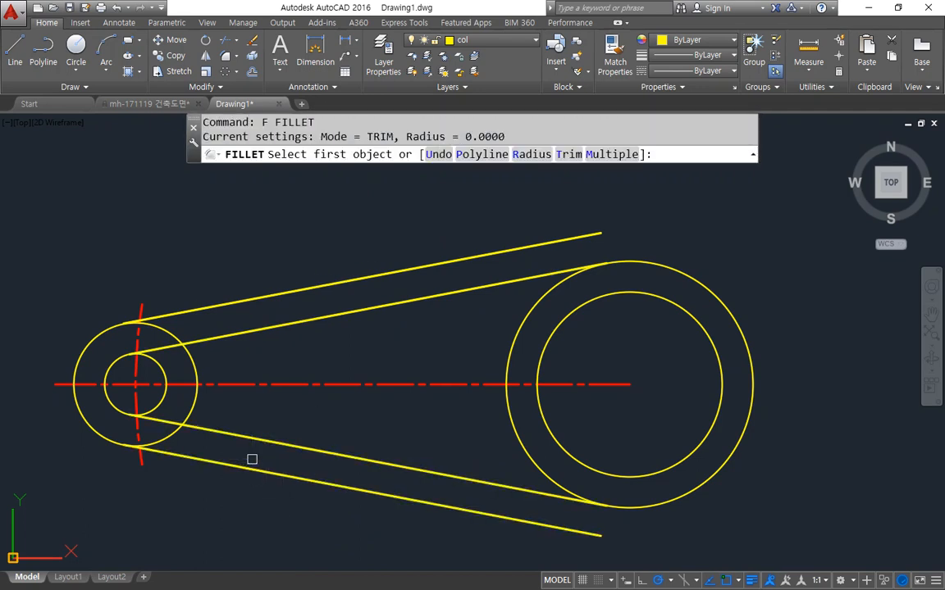
# - Fillet both inner tangent lines to the radius 10 end circle with radius 2
pyautogui.write('r')
pyautogui.press('Return')
pyautogui.press('Return')
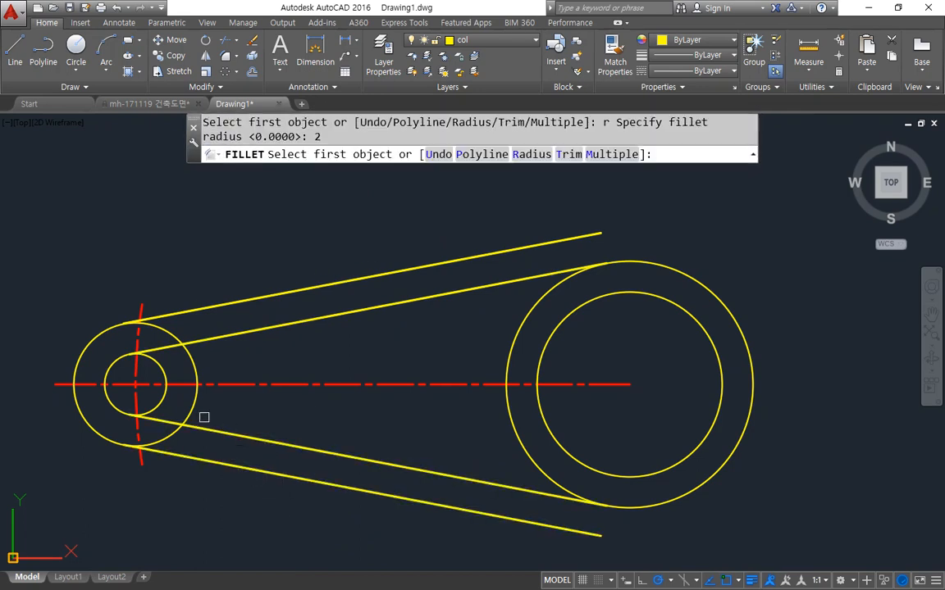
pyautogui.click(201, 427)
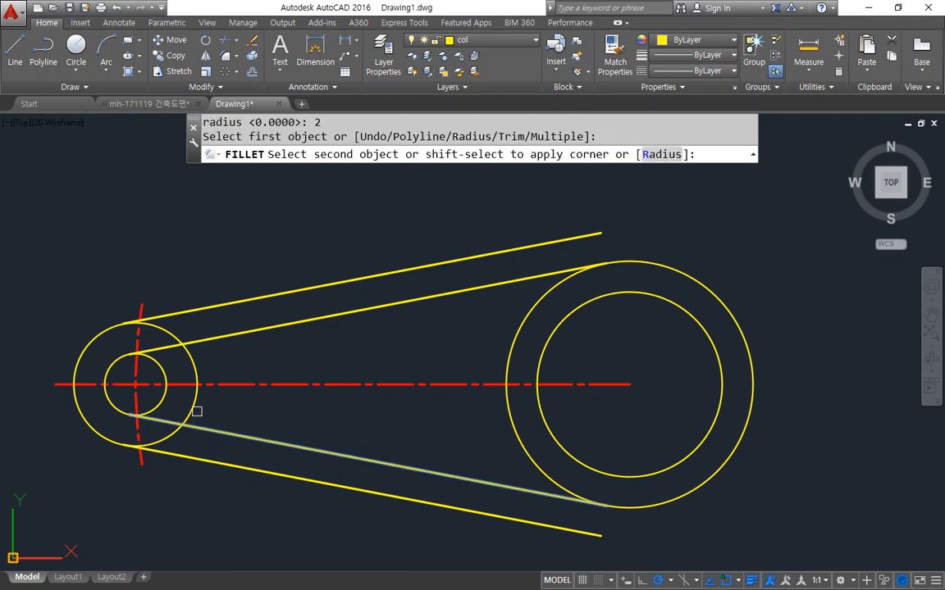
pyautogui.click(195, 395)
pyautogui.press('Return')
pyautogui.click(194, 361)
pyautogui.click(228, 329)
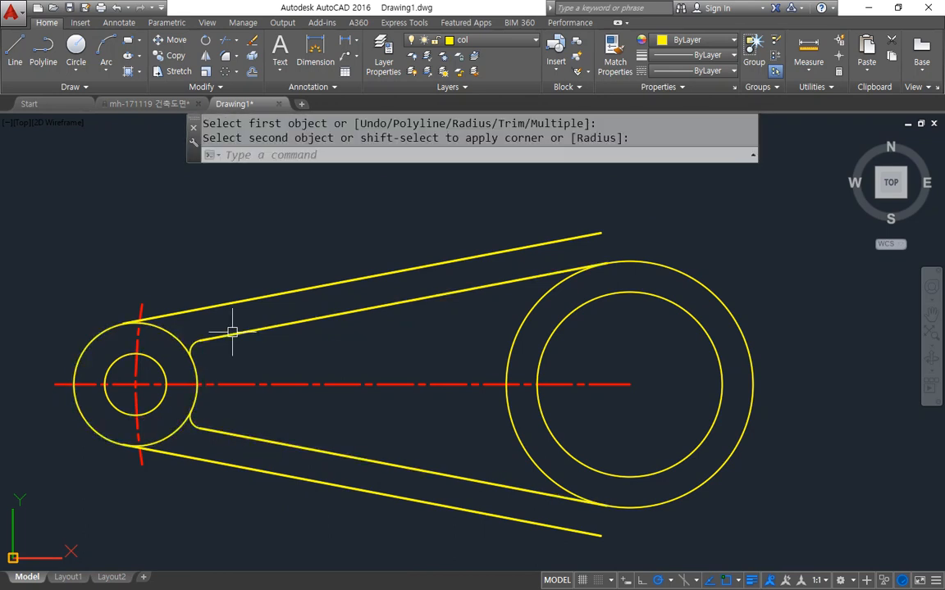
# - Fillet both inner tangent lines to the radius 20 hub circle with radius 4
pyautogui.write('f')
pyautogui.press('Return')
pyautogui.write('r')
pyautogui.press('Return')
pyautogui.write('4')
pyautogui.press('Return')
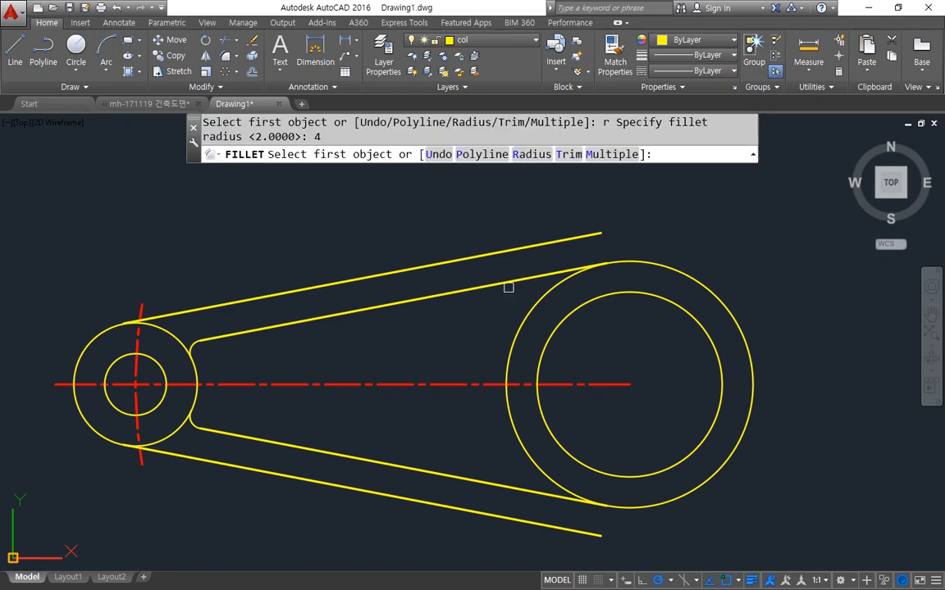
pyautogui.click(506, 283)
pyautogui.click(527, 317)
pyautogui.press('Return')
pyautogui.click(520, 422)
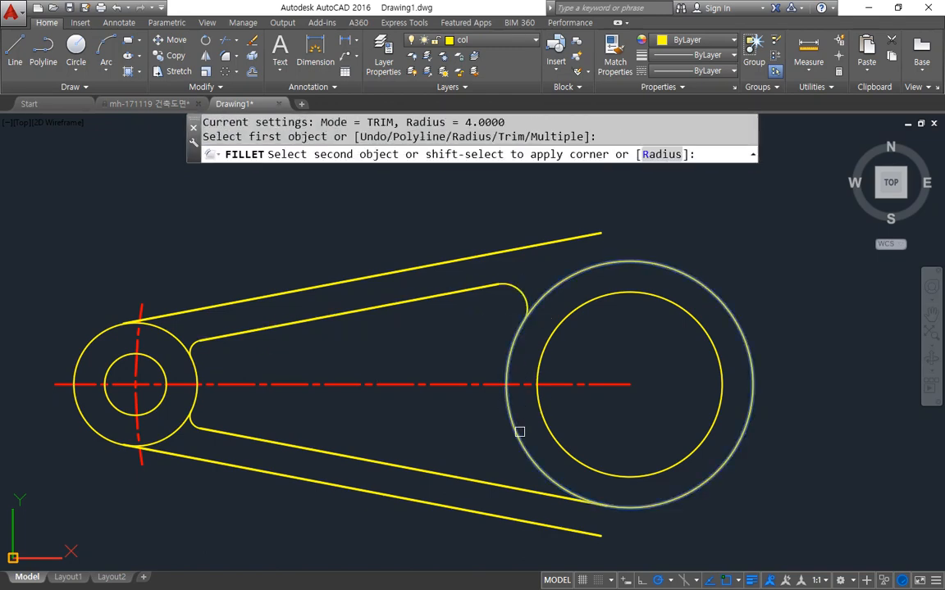
pyautogui.click(509, 490)
# - Trim the radius 10 end circle's arcs between the arm's outer edges and the small inner fillets
pyautogui.scroll(4, 185, 439)
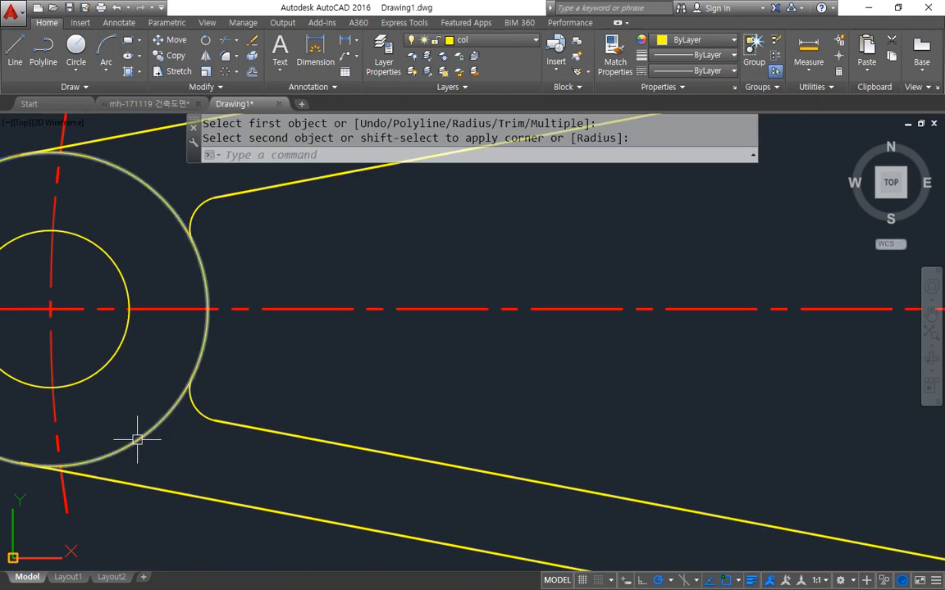
pyautogui.moveTo(140, 437); pyautogui.dragTo(228, 405, button='middle')
pyautogui.write('tr')
pyautogui.press('Return')
pyautogui.press('Return')
pyautogui.scroll(4, 114, 430)
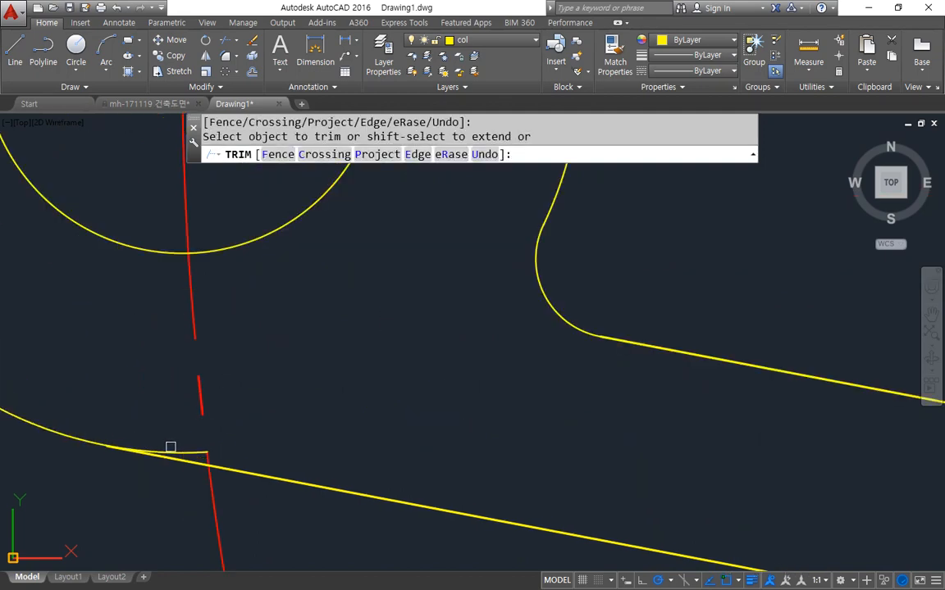
pyautogui.scroll(-4, 185, 444)
pyautogui.scroll(2, 255, 200)
pyautogui.scroll(2, 219, 324)
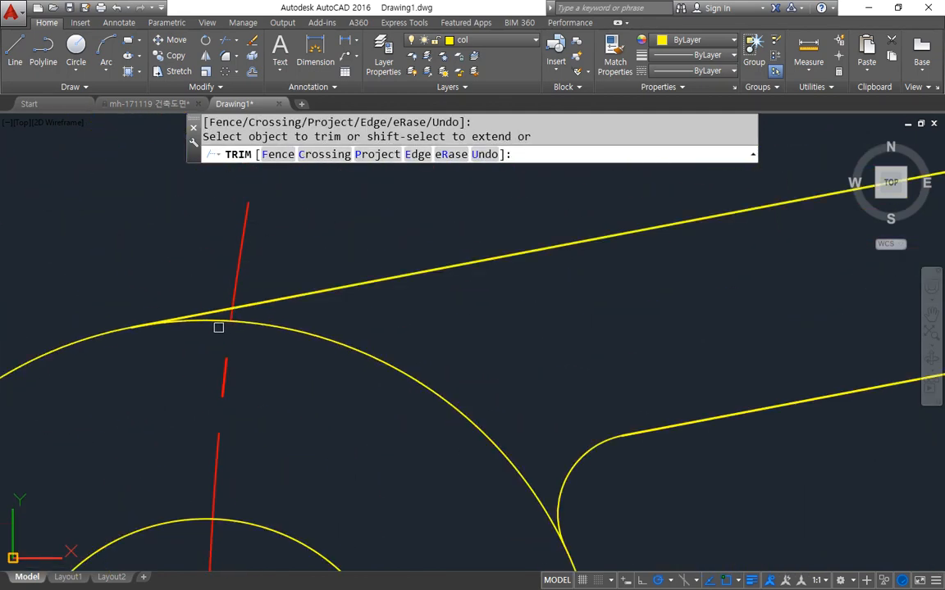
pyautogui.click(214, 320)
pyautogui.click(319, 337)
pyautogui.scroll(-10, 326, 340)
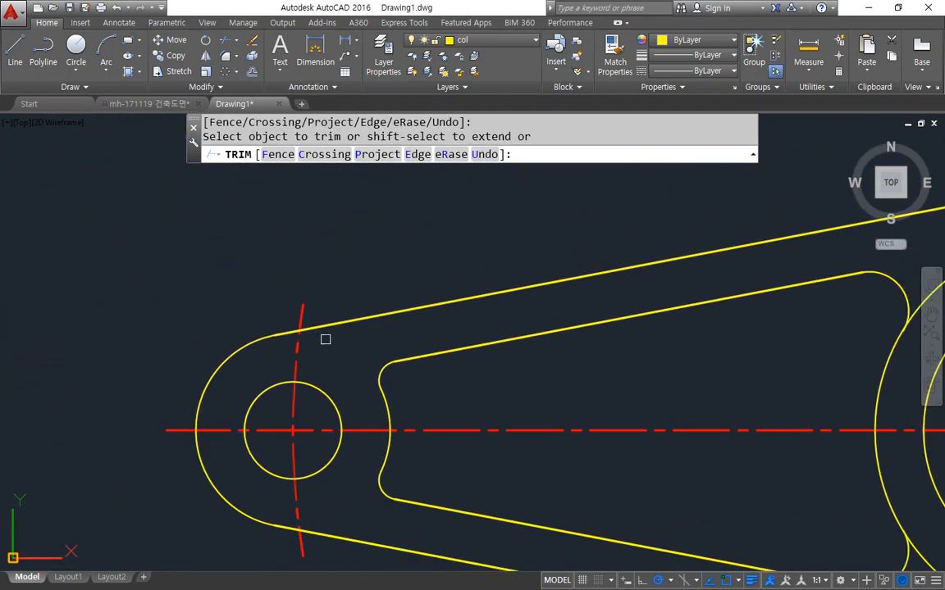
pyautogui.moveTo(447, 358); pyautogui.dragTo(361, 356, button='middle')
pyautogui.press('Return')
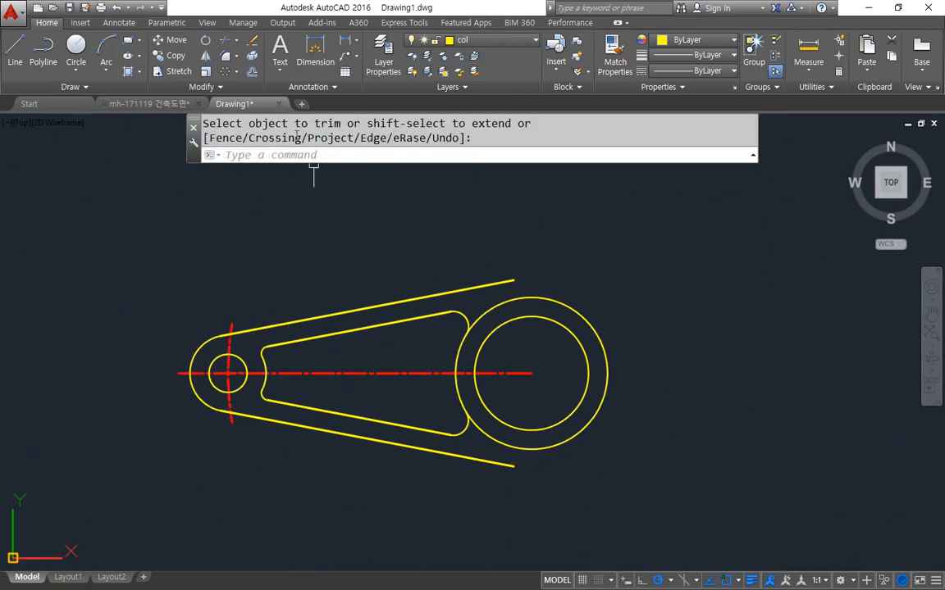
# - Create a polar array of the whole arm around the hub circles' centre with 3 items at 120° spacing
pyautogui.click(223, 73)
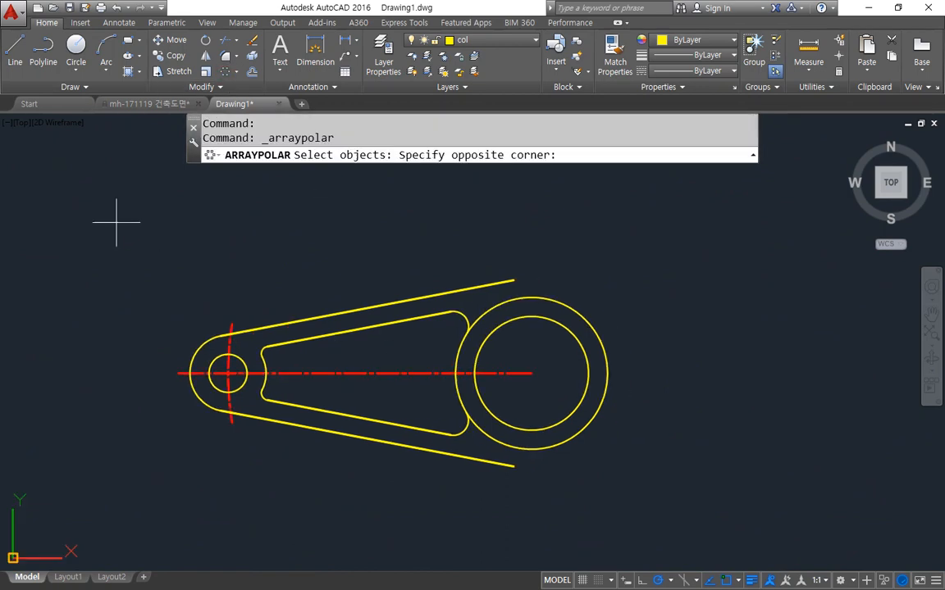
pyautogui.click(641, 497)
pyautogui.press('Return')
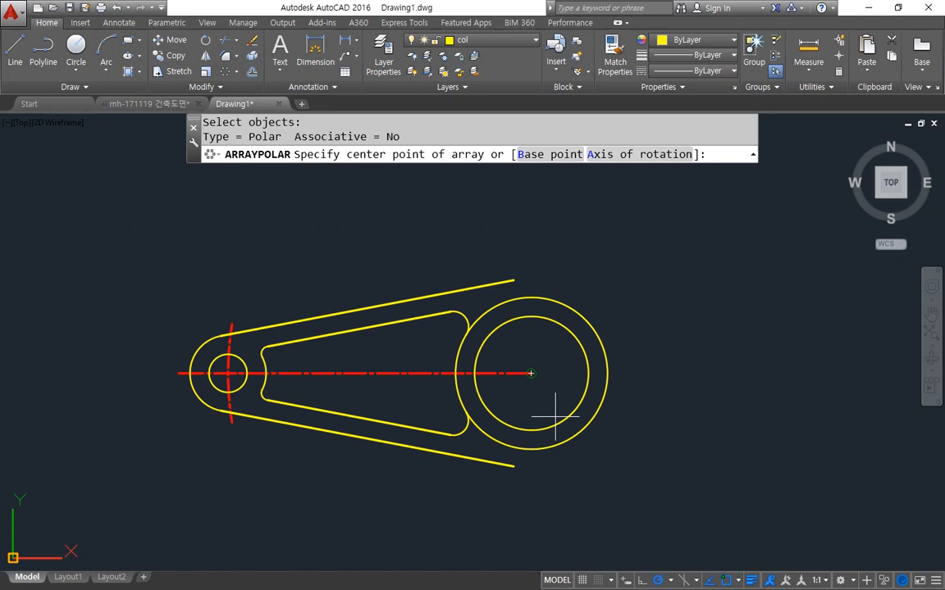
pyautogui.click(530, 373)
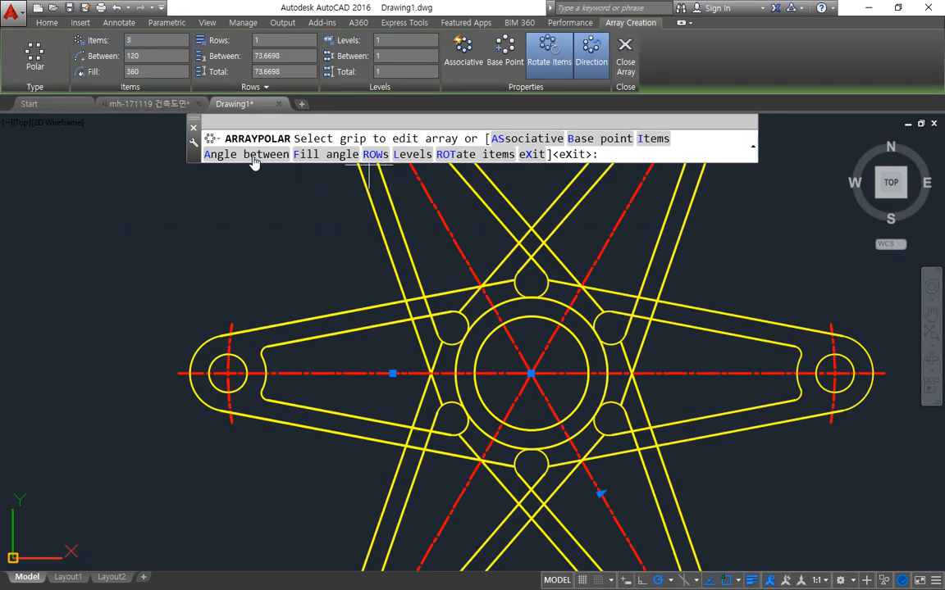
pyautogui.scroll(-2, 379, 411)
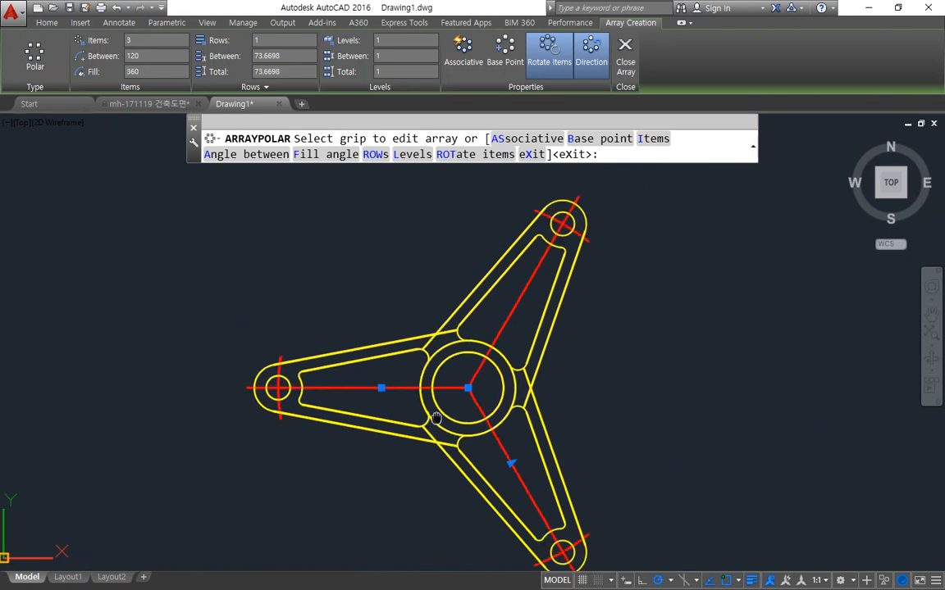
pyautogui.click(630, 66)
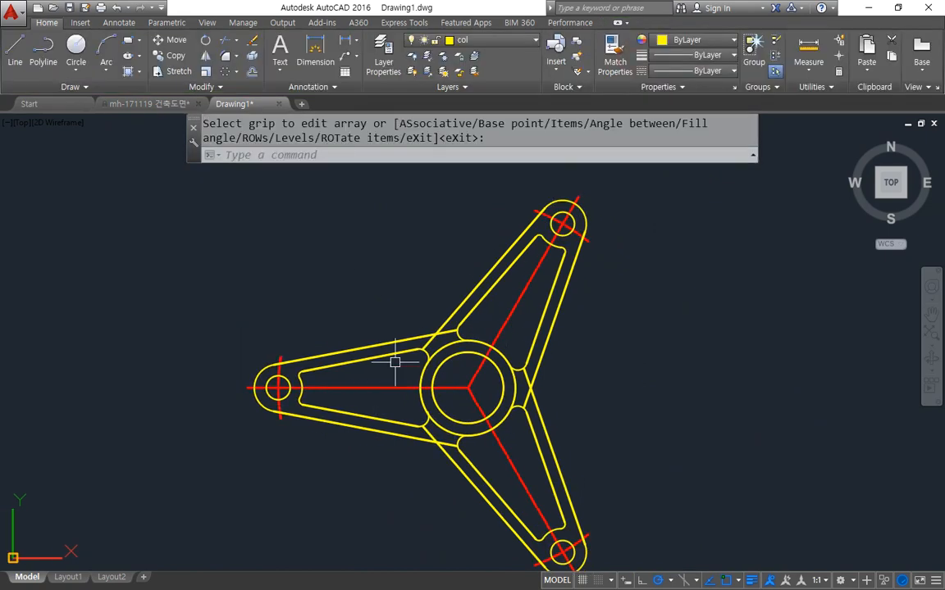
# - Fillet the crossing outer edges between the horizontal arm and the upper angled arm with radius 30
pyautogui.scroll(2, 421, 337)
pyautogui.write('f')
pyautogui.press('Return')
pyautogui.write('r')
pyautogui.press('Return')
pyautogui.write('3')
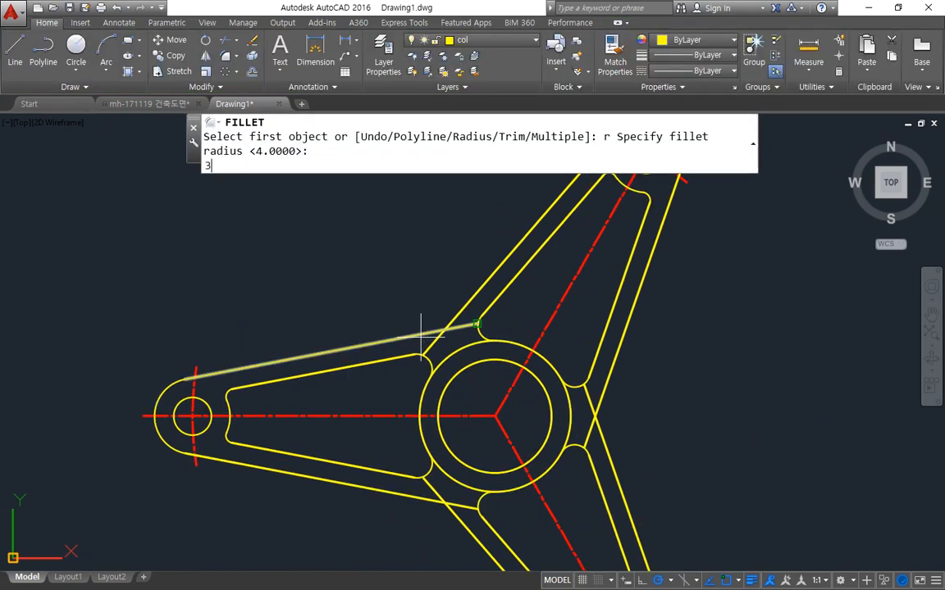
pyautogui.write('0')
pyautogui.press('Return')
pyautogui.click(420, 339)
pyautogui.click(485, 317)
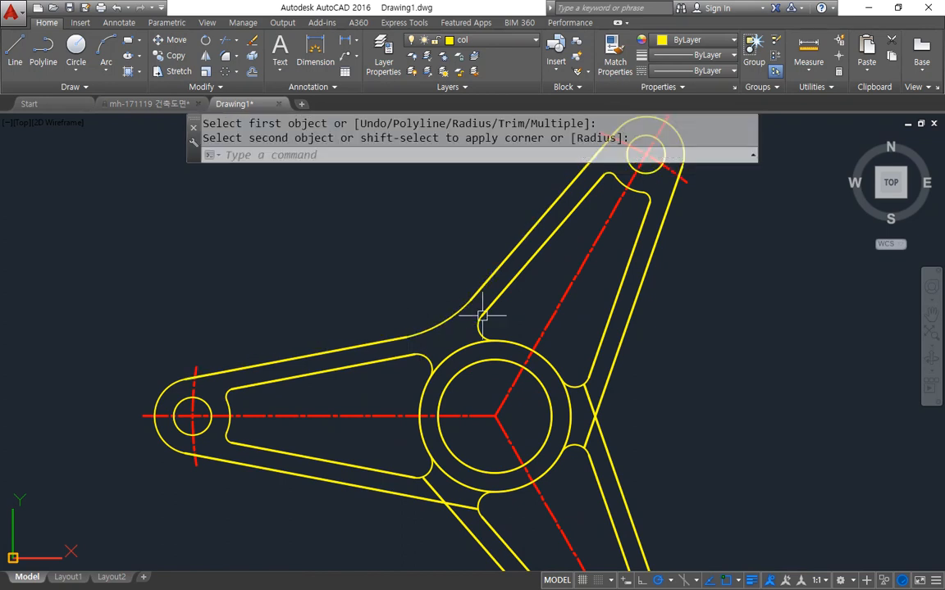
# - Fillet the crossing outer edges between the upper and lower angled arms with the same radius 30
pyautogui.press('Return')
pyautogui.click(608, 375)
pyautogui.click(612, 439)
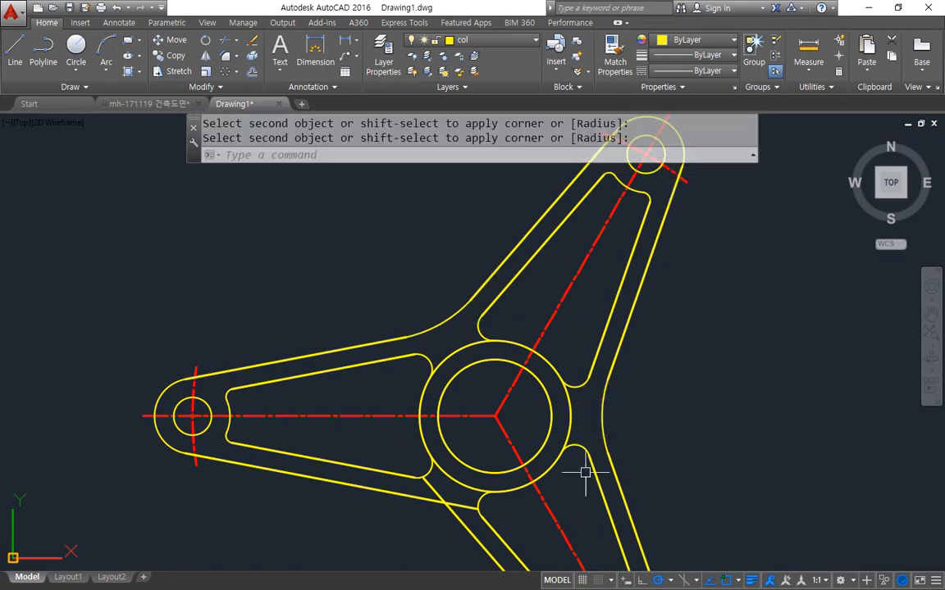
# - Fillet the crossing outer edges between the horizontal arm and the lower angled arm with radius 30
pyautogui.press('Return')
pyautogui.click(467, 535)
pyautogui.click(394, 492)
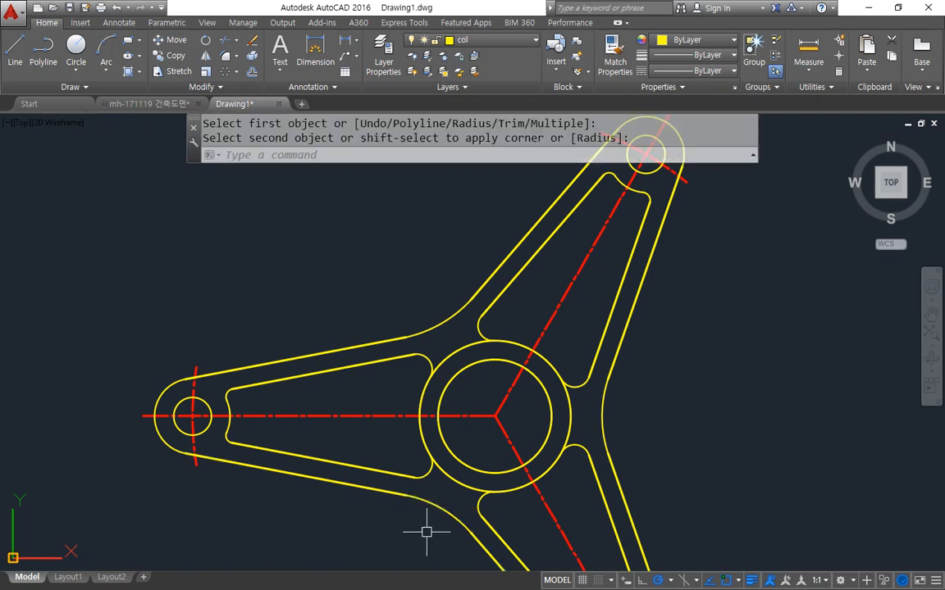
# - Trim the hub's outer circle in the three gaps between neighbouring arms, up to the small inner fillets
pyautogui.write('tr')
pyautogui.press('Return')
pyautogui.press('Return')
pyautogui.click(455, 478)
pyautogui.click(447, 350)
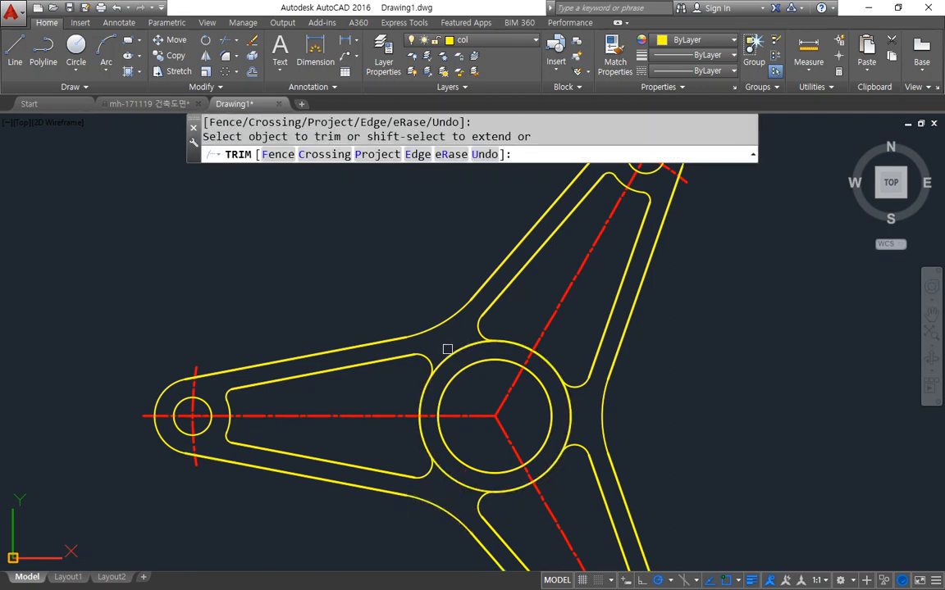
pyautogui.click(455, 473)
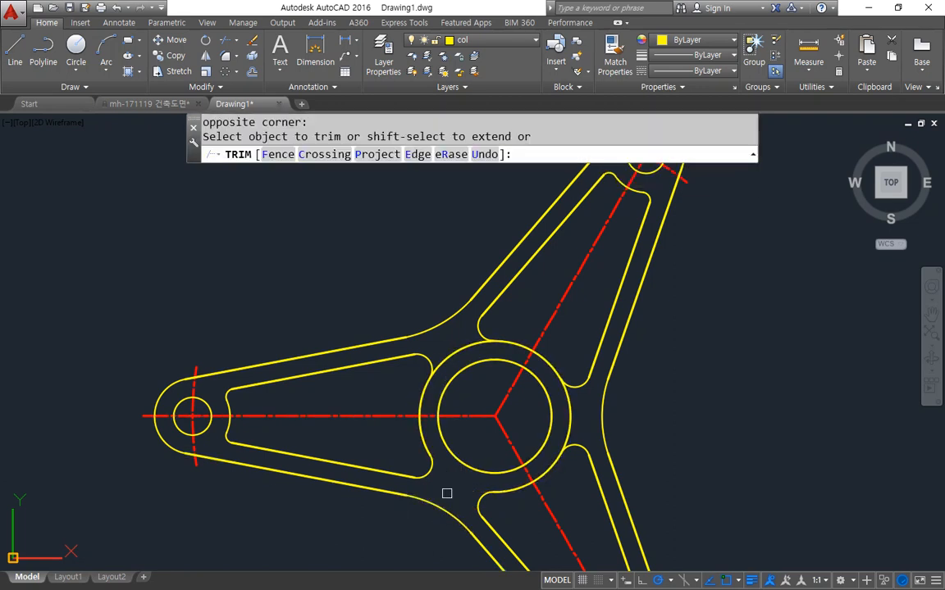
pyautogui.click(432, 344)
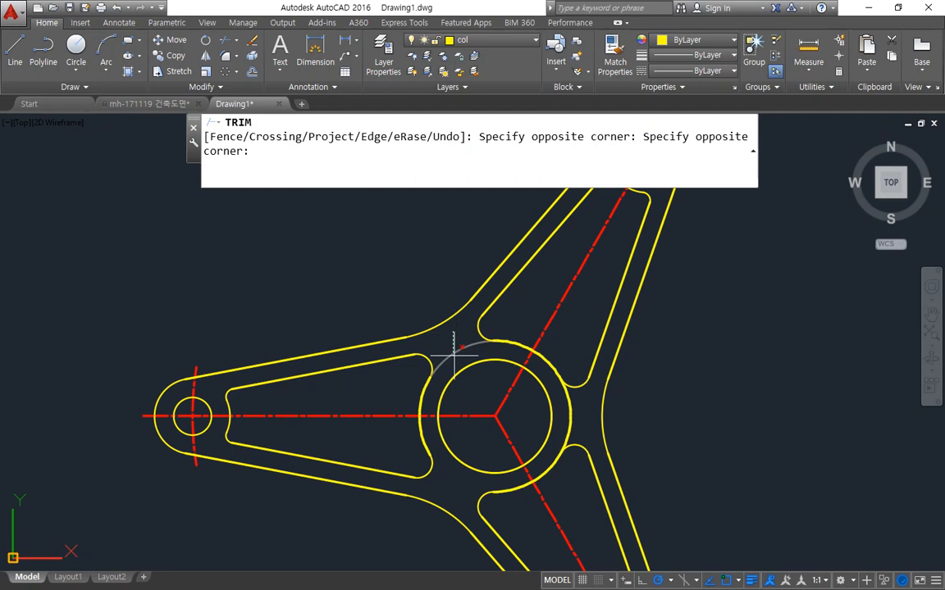
pyautogui.click(579, 396)
pyautogui.click(561, 416)
pyautogui.press('Return')
# - Erase one of the overlapping leftover arcs along the upper left part of the hub's outer circle
pyautogui.click(468, 343)
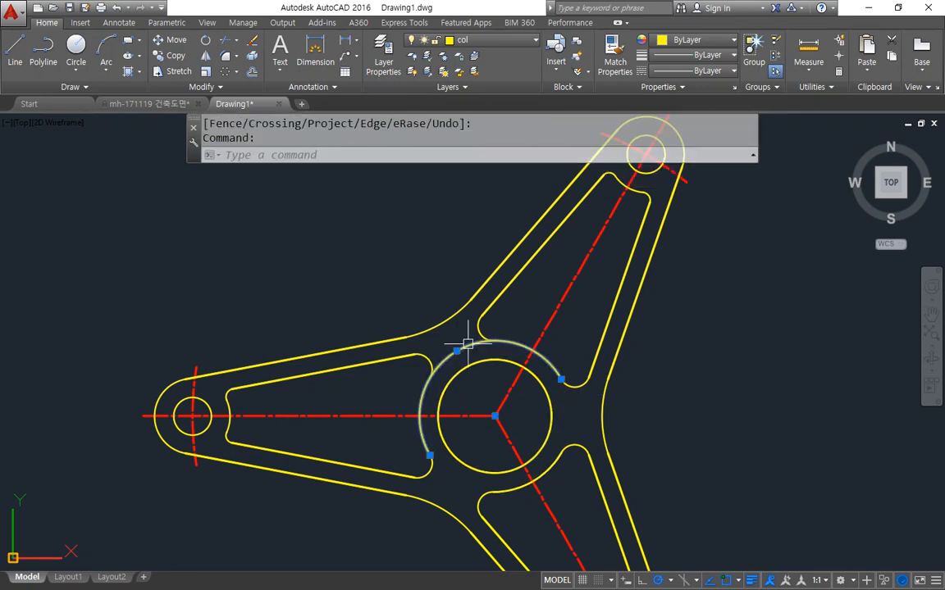
pyautogui.write('e')
pyautogui.press('Return')
# - Try erasing another overlapping arc on the hub's outer circle, and undo the erasure
pyautogui.click(454, 360)
pyautogui.click(464, 411)
pyautogui.write('e')
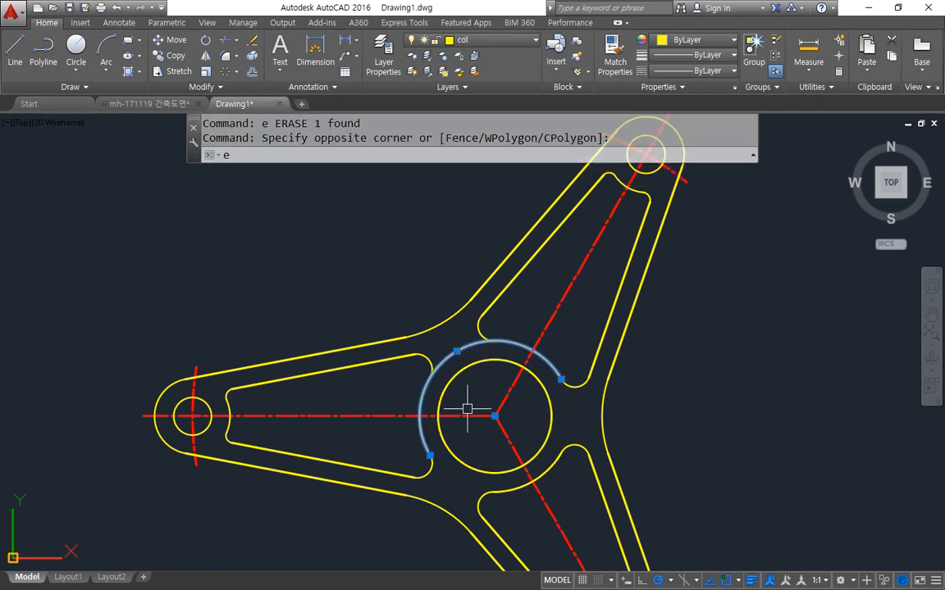
pyautogui.press('Return')
pyautogui.hotkey('ctrl', 'z')
pyautogui.write('tr')
pyautogui.press('Return')
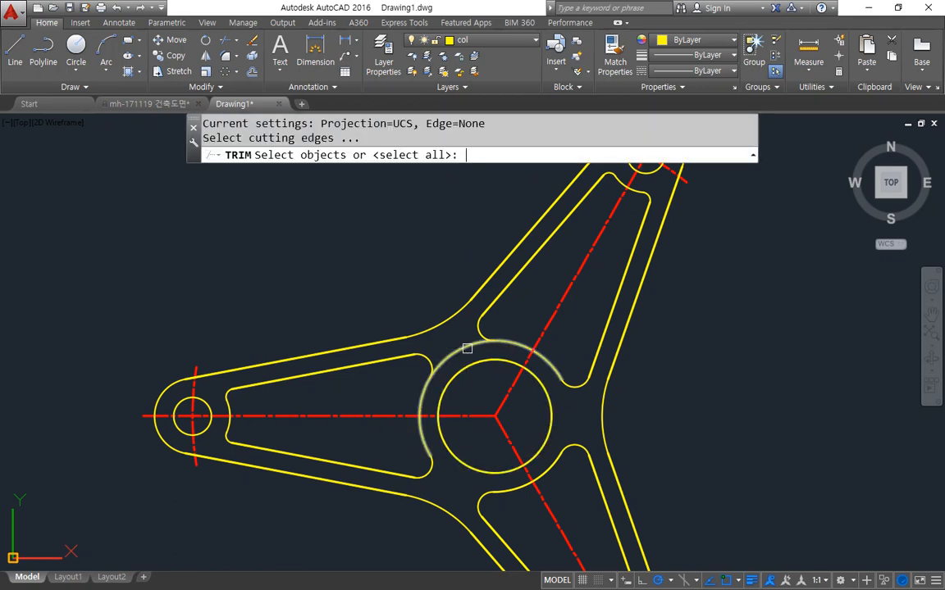
pyautogui.press('Return')
pyautogui.press('Escape')
# - Erase the remaining overlapping arc that spans the gap between the horizontal and upper angled arms
pyautogui.click(461, 354)
pyautogui.write('e')
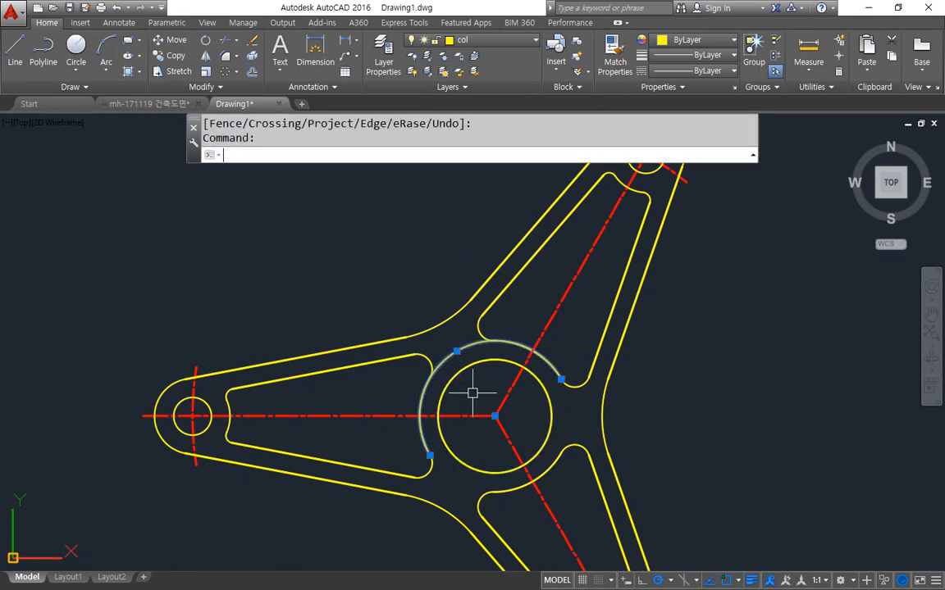
pyautogui.press('Return')
# - Draw a horizontal and a vertical construction line crossing in the empty area right of the three-armed part
pyautogui.moveTo(565, 450); pyautogui.dragTo(517, 416, button='middle')
pyautogui.scroll(-4, 546, 414)
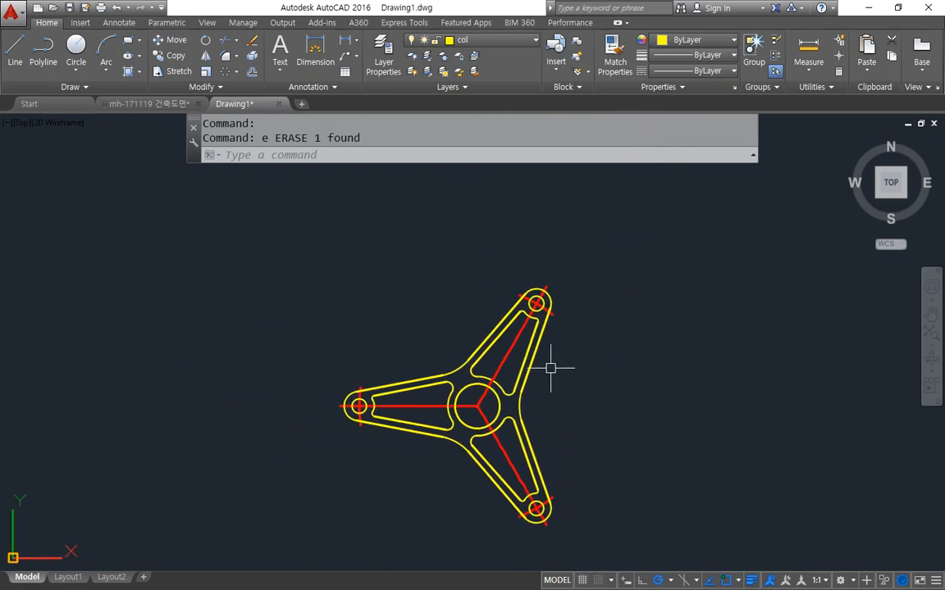
pyautogui.moveTo(474, 377); pyautogui.dragTo(391, 362, button='middle')
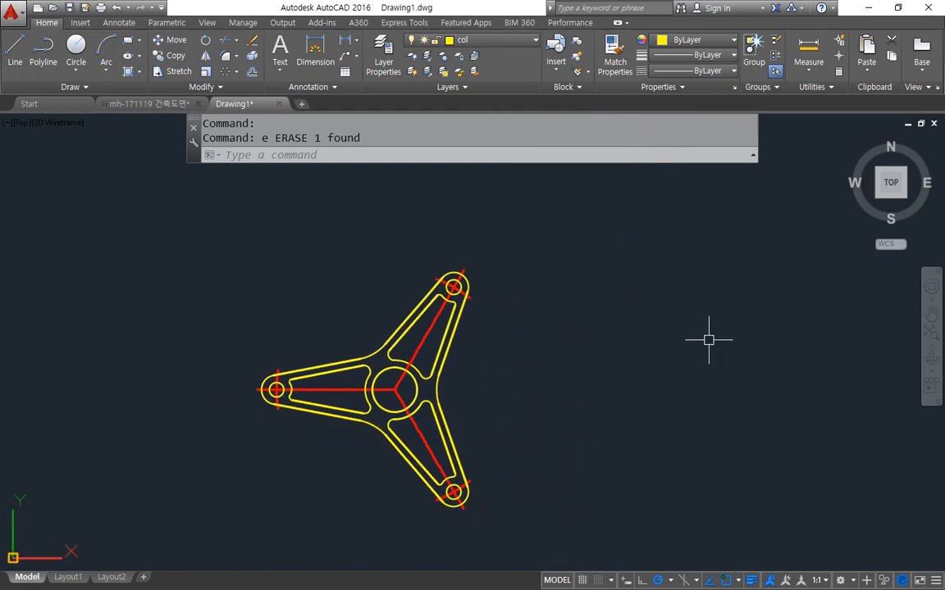
pyautogui.scroll(2, 708, 339)
pyautogui.scroll(-2, 597, 402)
pyautogui.moveTo(590, 405); pyautogui.dragTo(533, 378, button='middle')
pyautogui.write('x')
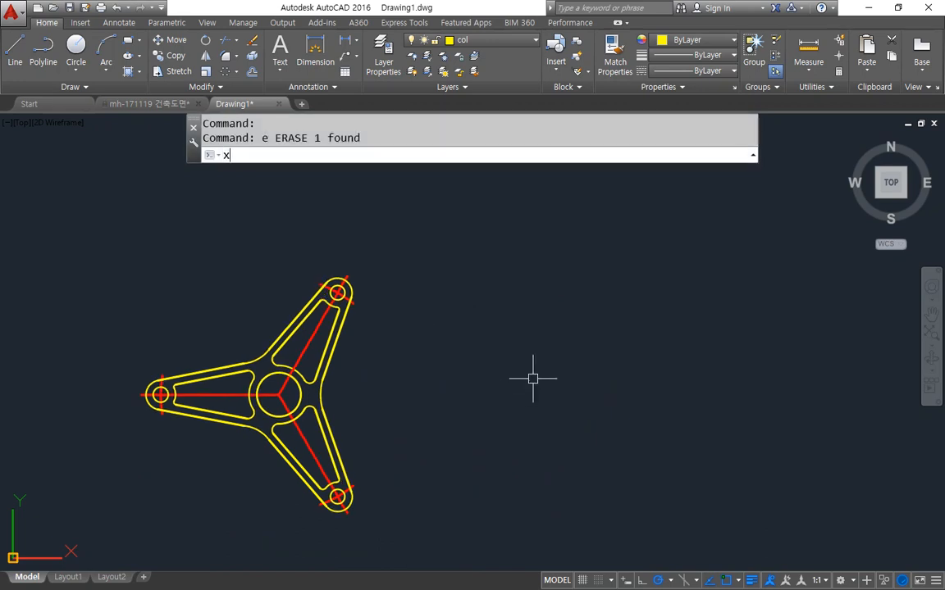
pyautogui.write('l')
pyautogui.press('Return')
pyautogui.click(649, 391)
pyautogui.click(720, 390)
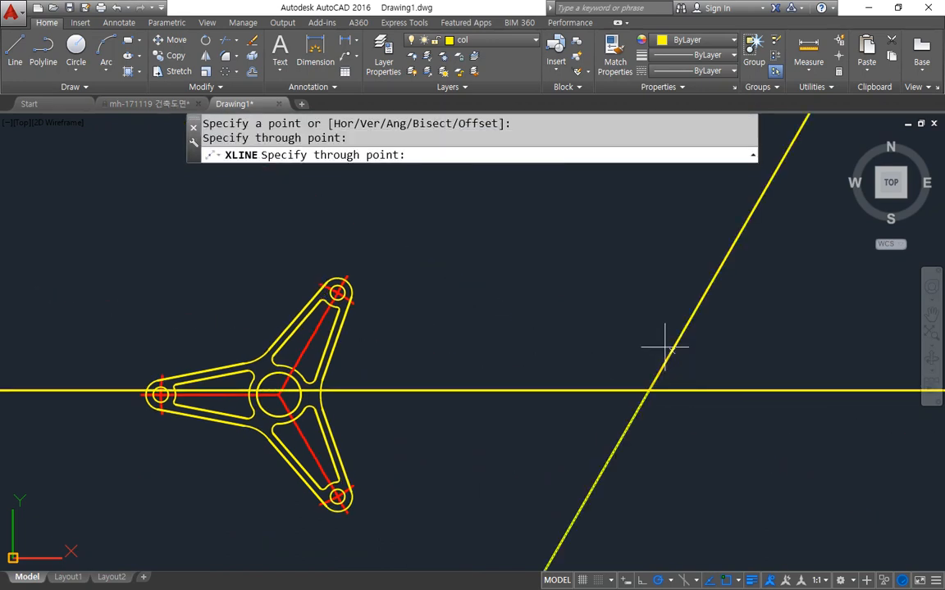
pyautogui.click(649, 337)
pyautogui.press('Return')
# - Move both new construction lines to the cen layer and clear the selection
pyautogui.click(681, 433)
pyautogui.click(631, 366)
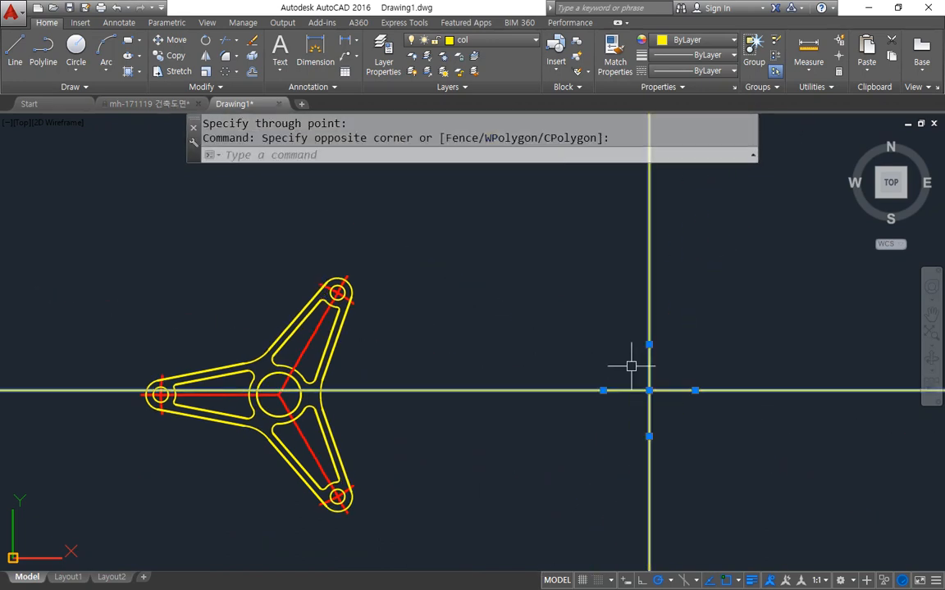
pyautogui.click(490, 39)
pyautogui.click(496, 87)
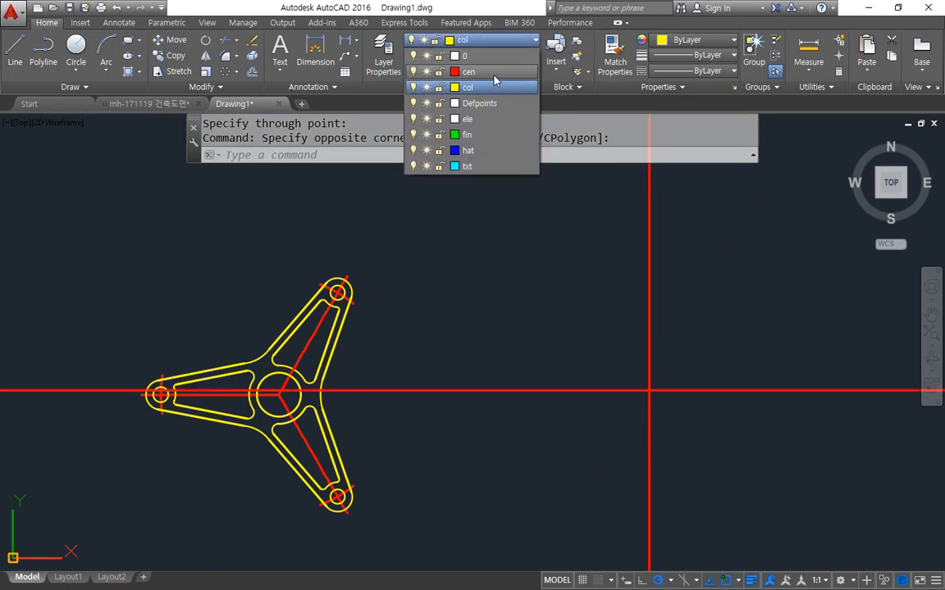
pyautogui.scroll(2, 717, 449)
pyautogui.moveTo(717, 449); pyautogui.dragTo(576, 447, button='middle')
pyautogui.press('Escape')
pyautogui.press('Escape')
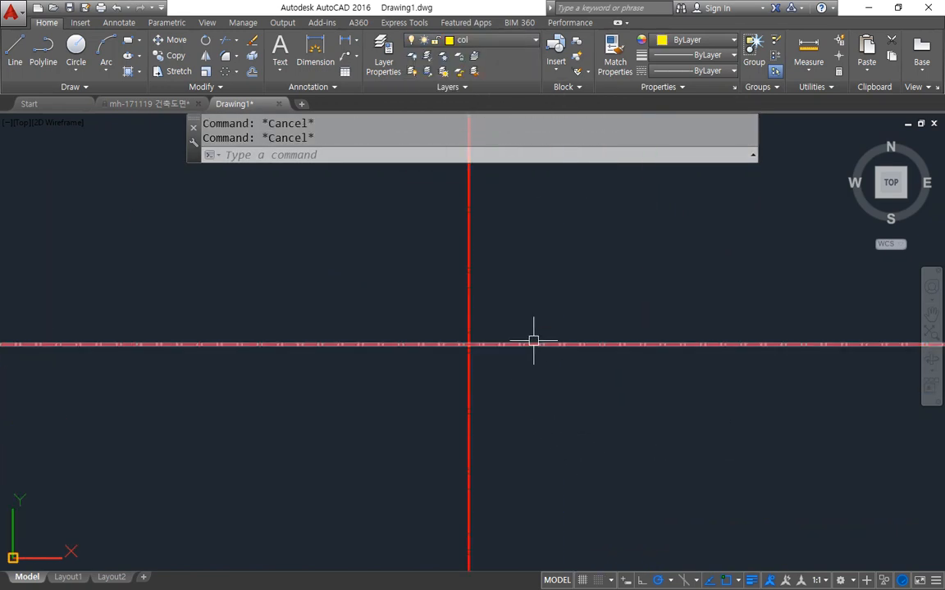
# - Draw a circle of radius 9 centred on the intersection of the two centrelines
pyautogui.write('c')
pyautogui.press('Return')
pyautogui.click(468, 344)
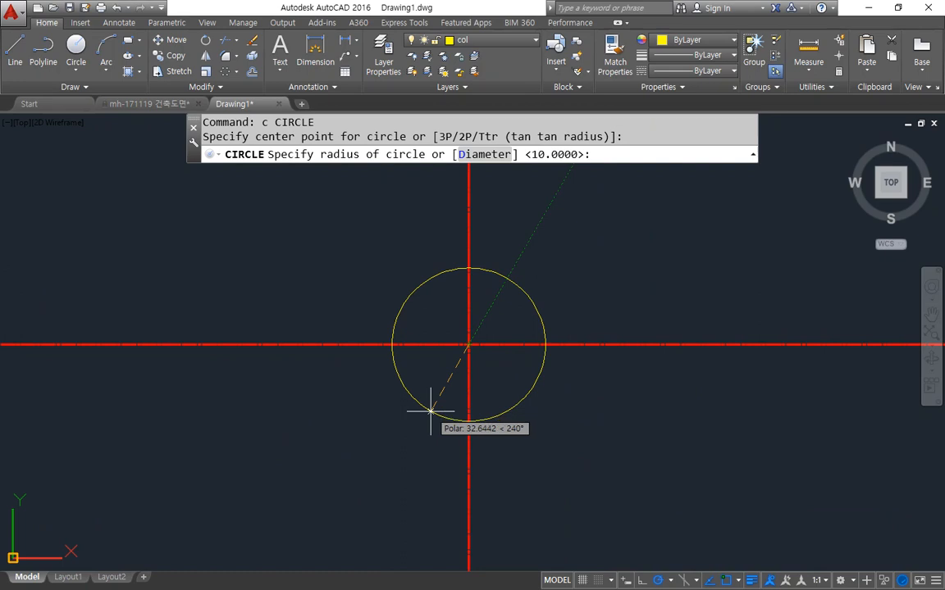
pyautogui.write('9')
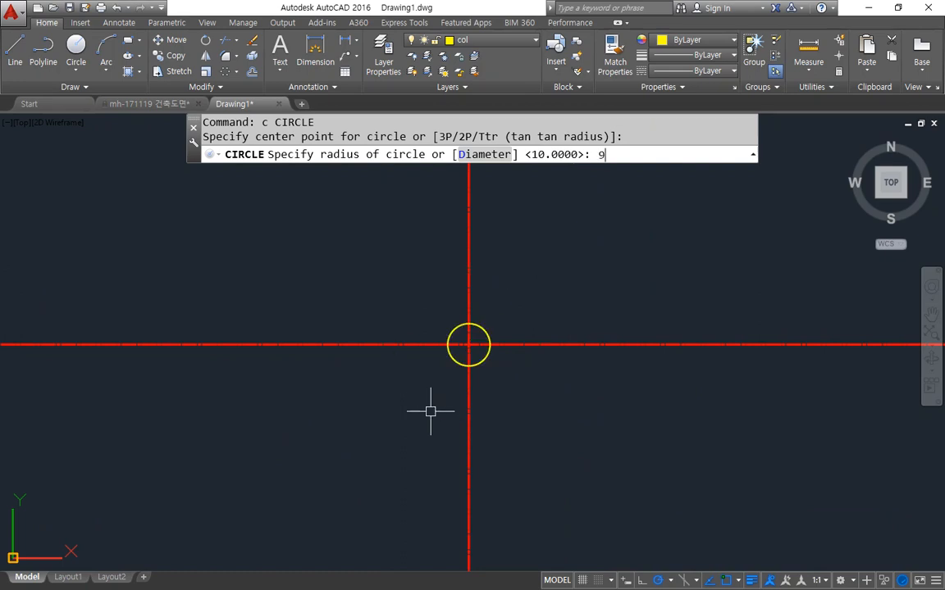
pyautogui.press('Return')
# - Draw a vertical construction line through the left quadrant of the radius 9 circle
pyautogui.scroll(3, 540, 361)
pyautogui.scroll(5, 437, 327)
pyautogui.write('x')
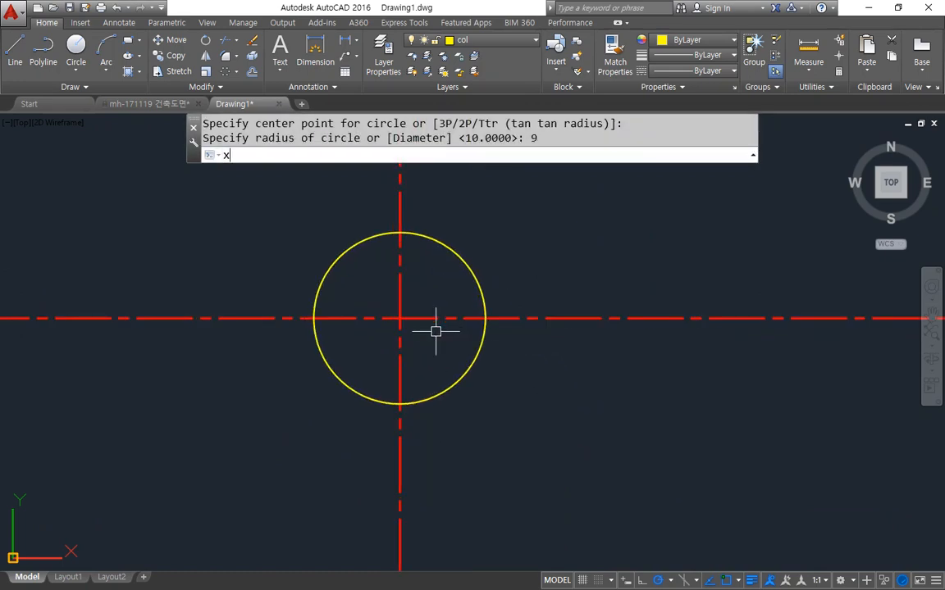
pyautogui.write('l')
pyautogui.press('Return')
pyautogui.write('v')
pyautogui.press('Return')
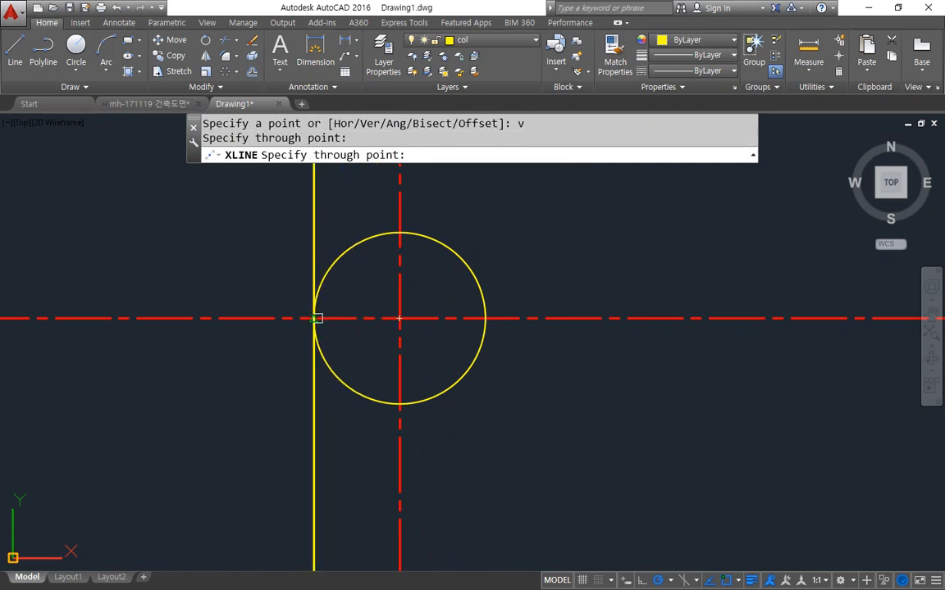
pyautogui.click(313, 325)
pyautogui.press('Return')
# - Offset the vertical construction line 22 to the right, past the circle
pyautogui.write('2')
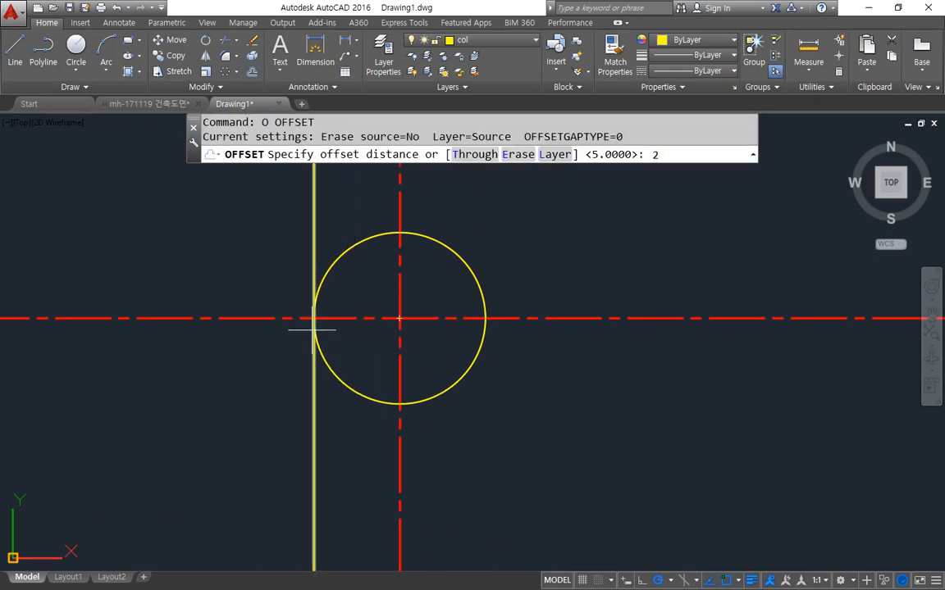
pyautogui.write('2')
pyautogui.press('Return')
pyautogui.click(312, 410)
pyautogui.click(496, 451)
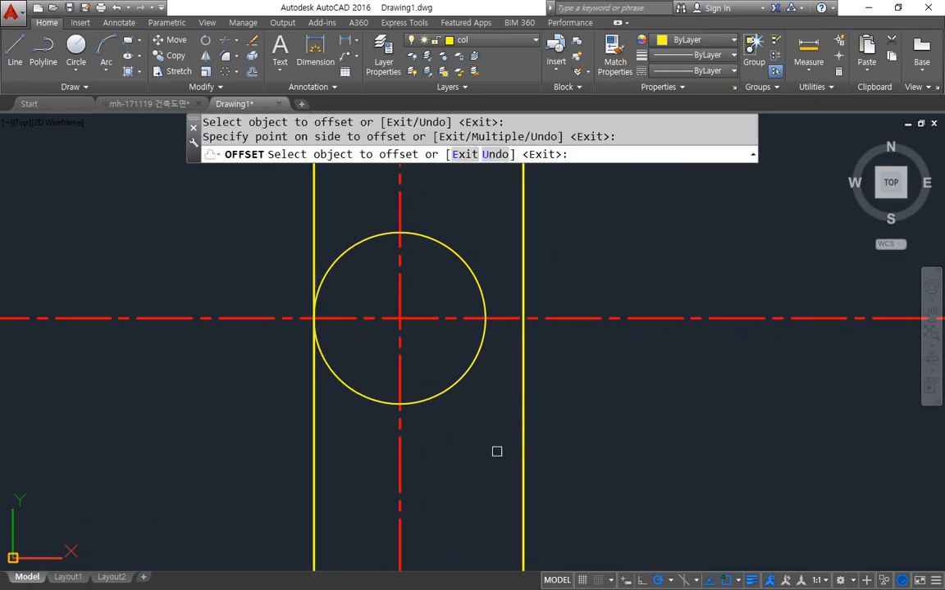
pyautogui.press('Return')
# - Offset the horizontal centreline 2.5 above and 2.5 below to form the keyway edges
pyautogui.write('o')
pyautogui.press('Return')
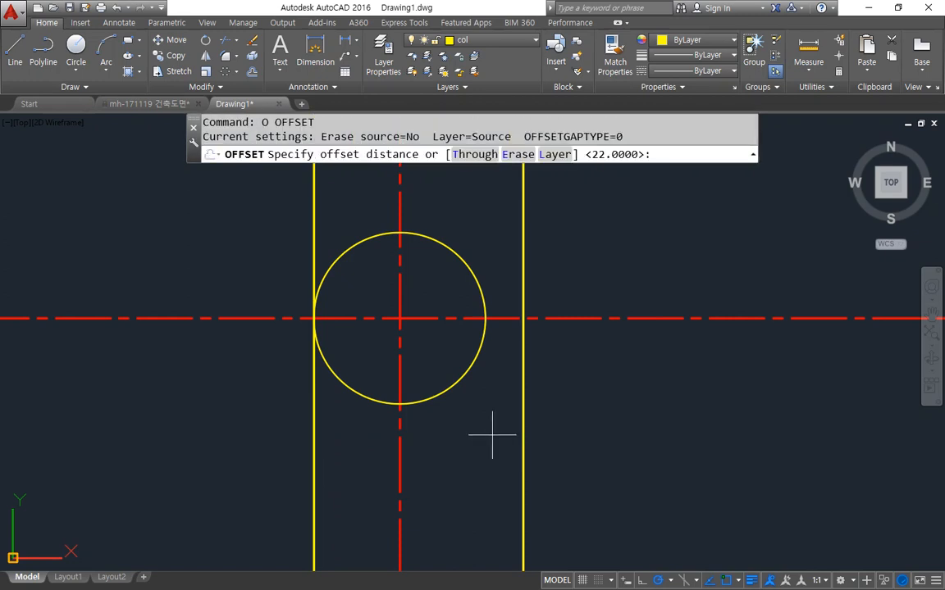
pyautogui.write('2.5')
pyautogui.press('Return')
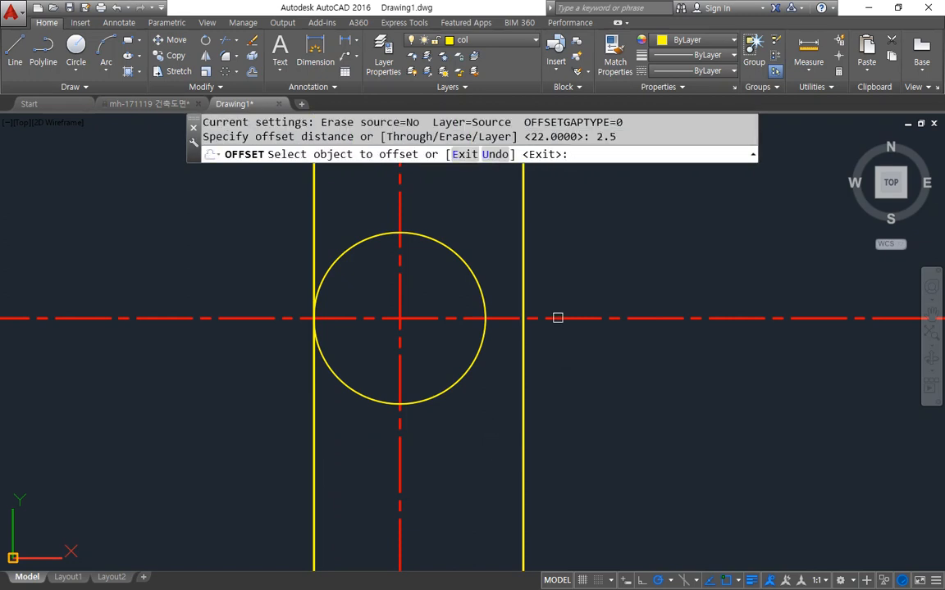
pyautogui.click(557, 318)
pyautogui.click(573, 286)
pyautogui.click(565, 317)
pyautogui.click(560, 367)
pyautogui.press('Return')
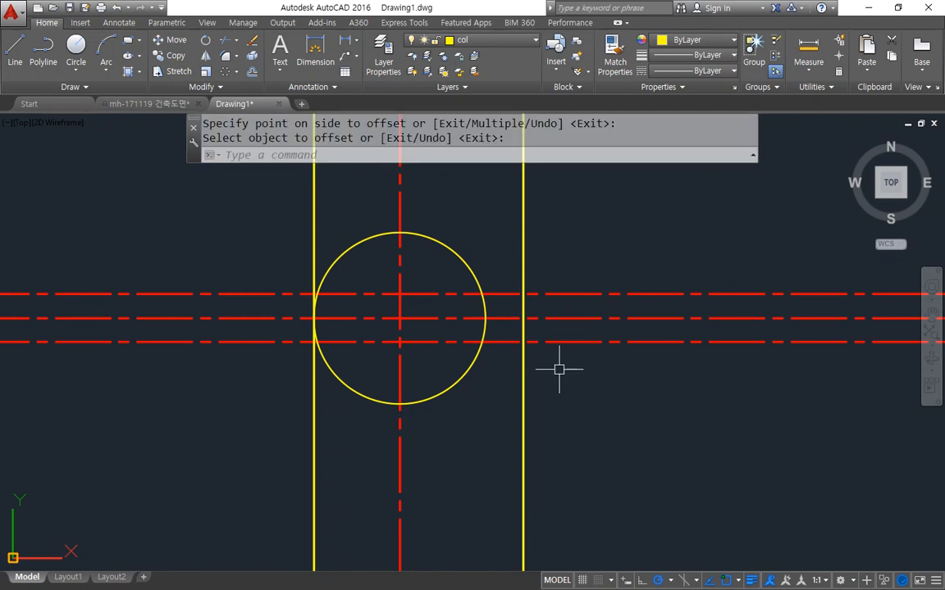
# - Match the two offset keyway lines to the properties of the yellow vertical line
pyautogui.write('ma')
pyautogui.press('Return')
pyautogui.click(526, 357)
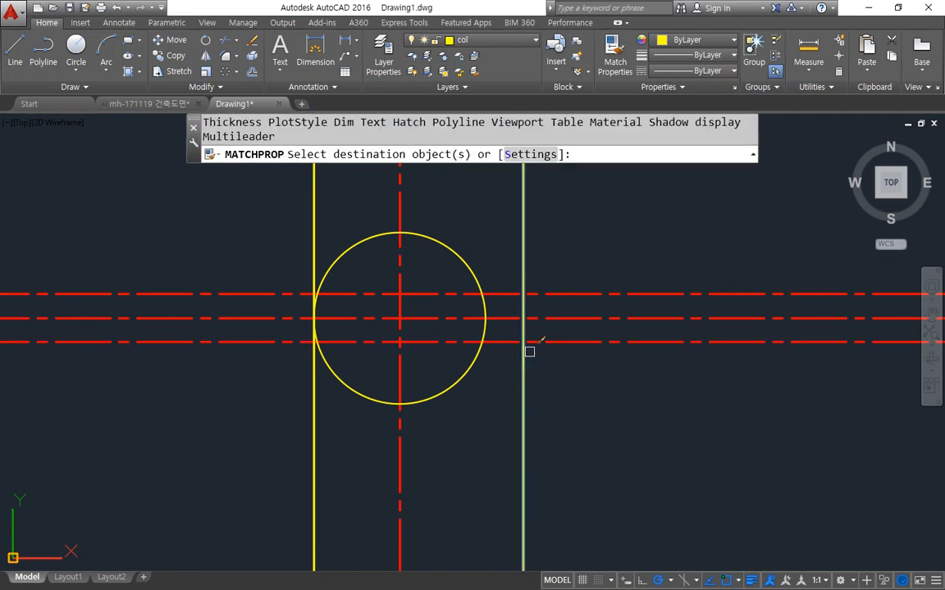
pyautogui.click(537, 342)
pyautogui.click(550, 298)
pyautogui.click(549, 283)
pyautogui.press('Return')
# - Set the fillet radius to 0 and end the upper keyway line at the circle's right side
pyautogui.write('f')
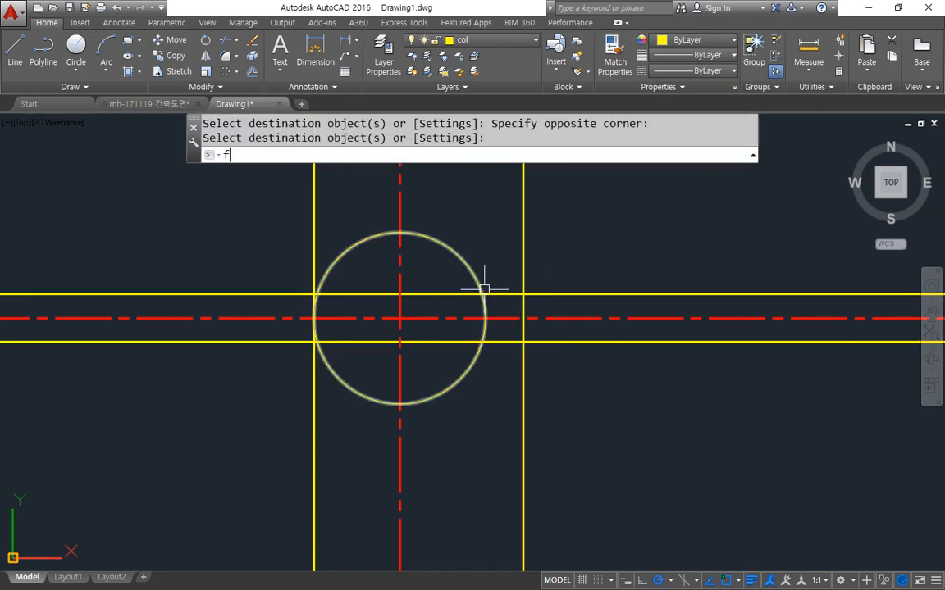
pyautogui.press('Return')
pyautogui.write('r')
pyautogui.press('Return')
pyautogui.write('0')
pyautogui.press('Return')
pyautogui.click(477, 281)
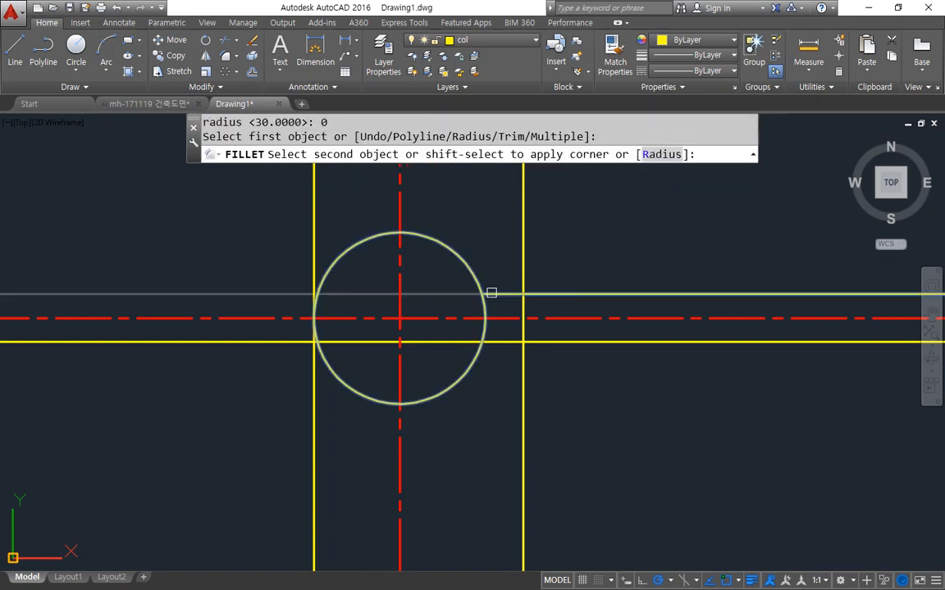
pyautogui.click(492, 294)
# - Join the keyway's two outer corners with radius 0 fillets and end its lower line at the circle
pyautogui.press('Return')
pyautogui.click(523, 310)
pyautogui.click(523, 310)
pyautogui.press('Return')
pyautogui.click(523, 333)
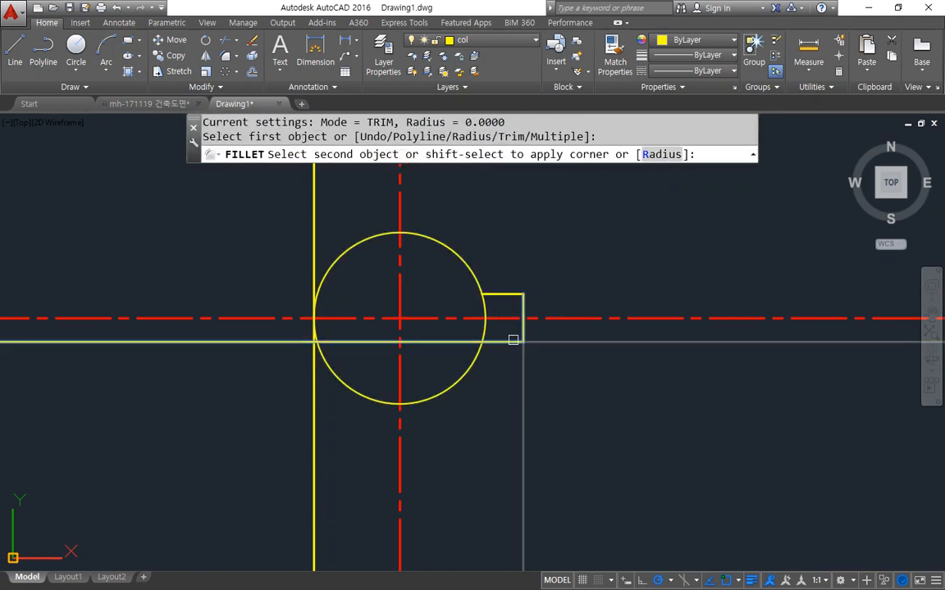
pyautogui.click(496, 342)
pyautogui.press('Return')
pyautogui.click(494, 342)
pyautogui.click(473, 359)
# - Erase the vertical construction line touching the circle's left quadrant
pyautogui.click(342, 407)
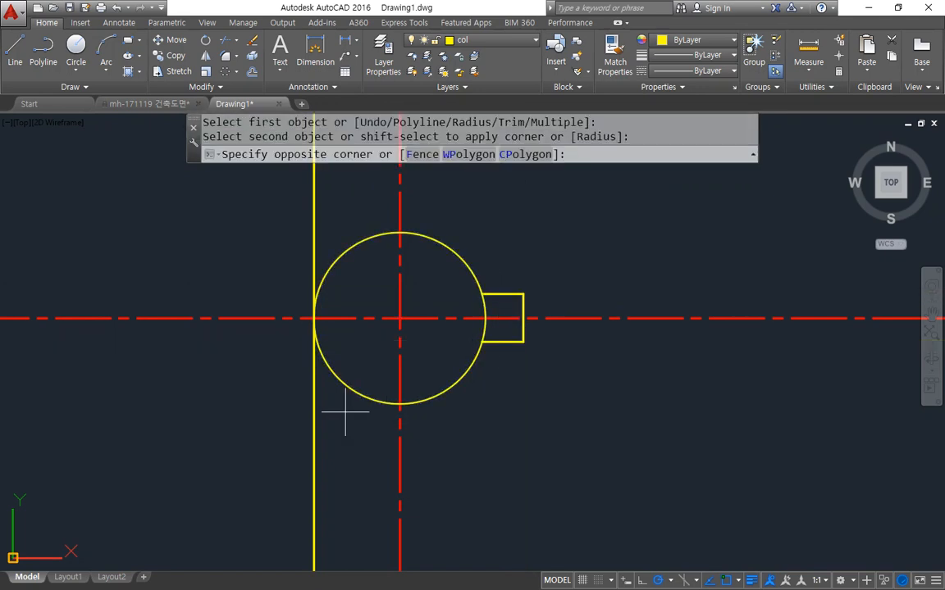
pyautogui.click(249, 465)
pyautogui.write('e')
pyautogui.press('Return')
# - Trim the circle's arc between the two keyway lines to open the bore into the keyway
pyautogui.write('tr')
pyautogui.press('Return')
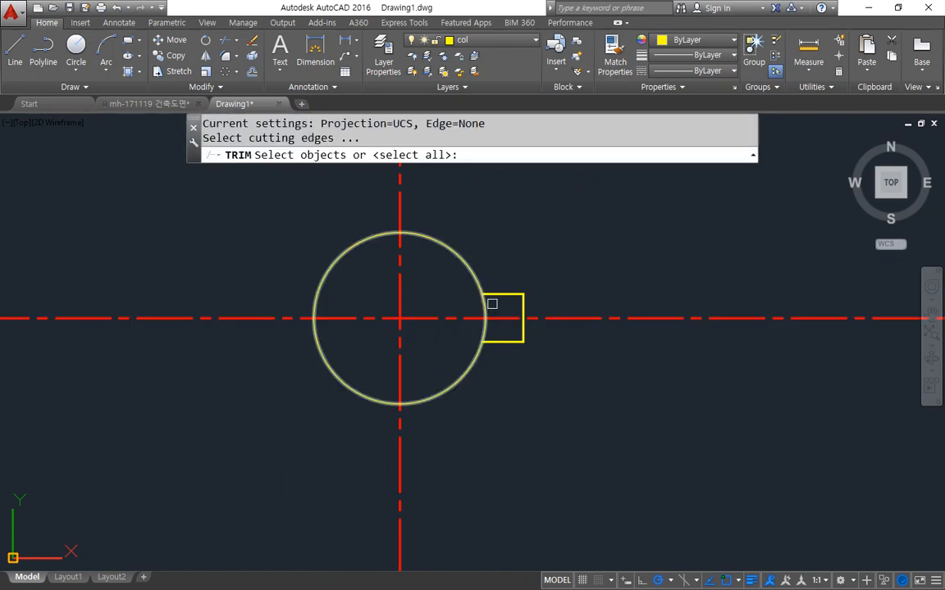
pyautogui.press('Return')
pyautogui.click(486, 336)
pyautogui.press('Return')
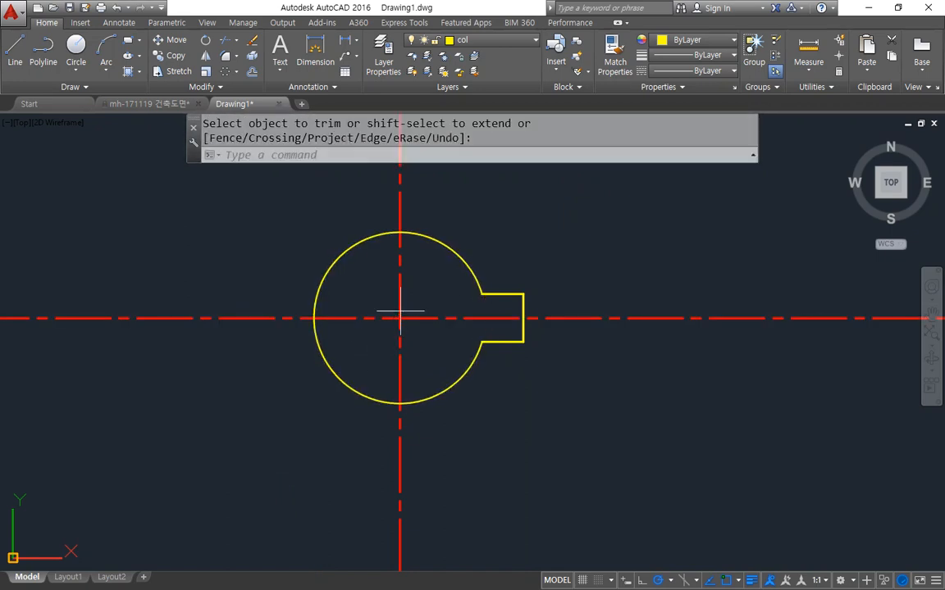
# - Draw two circles of radius 19 and 65 concentric with the keyed bore
pyautogui.write('c')
pyautogui.press('Return')
pyautogui.click(400, 318)
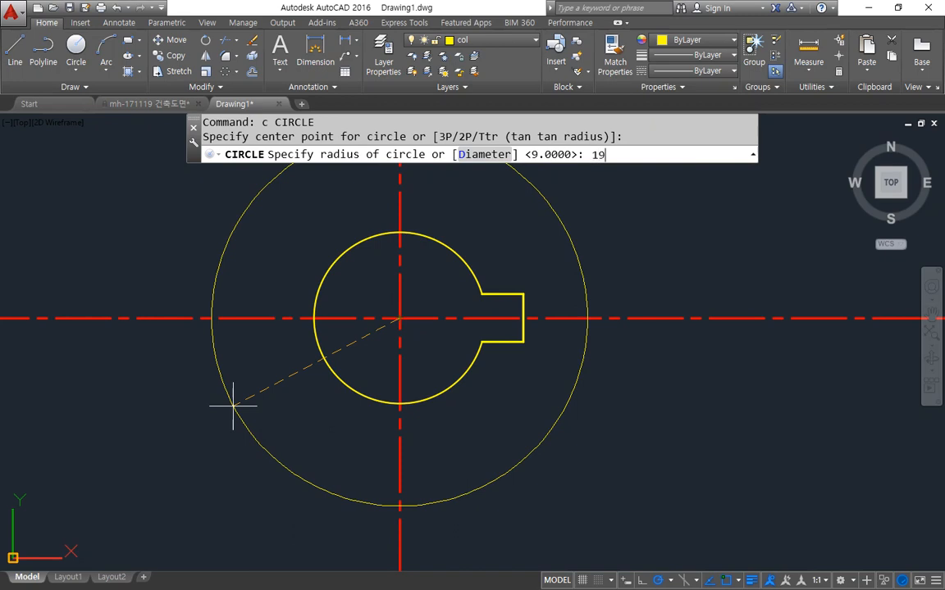
pyautogui.press('Return')
pyautogui.press('Return')
pyautogui.click(399, 318)
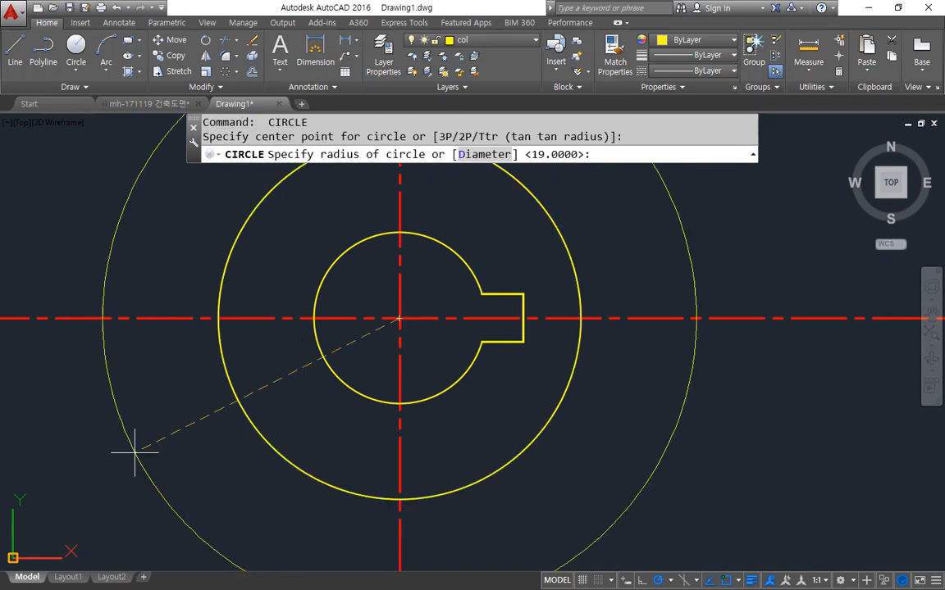
pyautogui.write('65')
pyautogui.press('Return')
# - Offset the radius 65 circle outward by 11
pyautogui.scroll(-5, 115, 444)
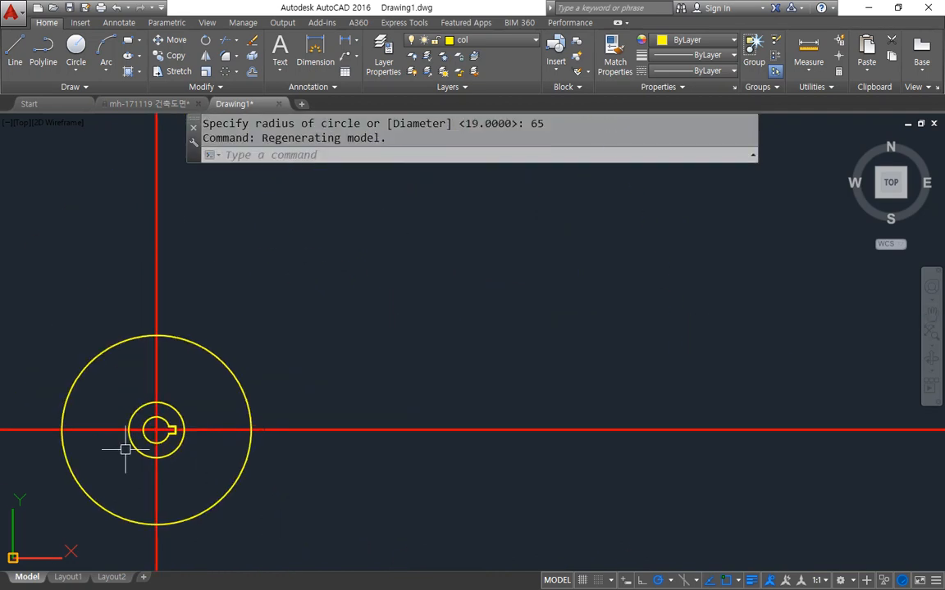
pyautogui.write('o')
pyautogui.press('Return')
pyautogui.write('11')
pyautogui.press('Return')
pyautogui.click(237, 383)
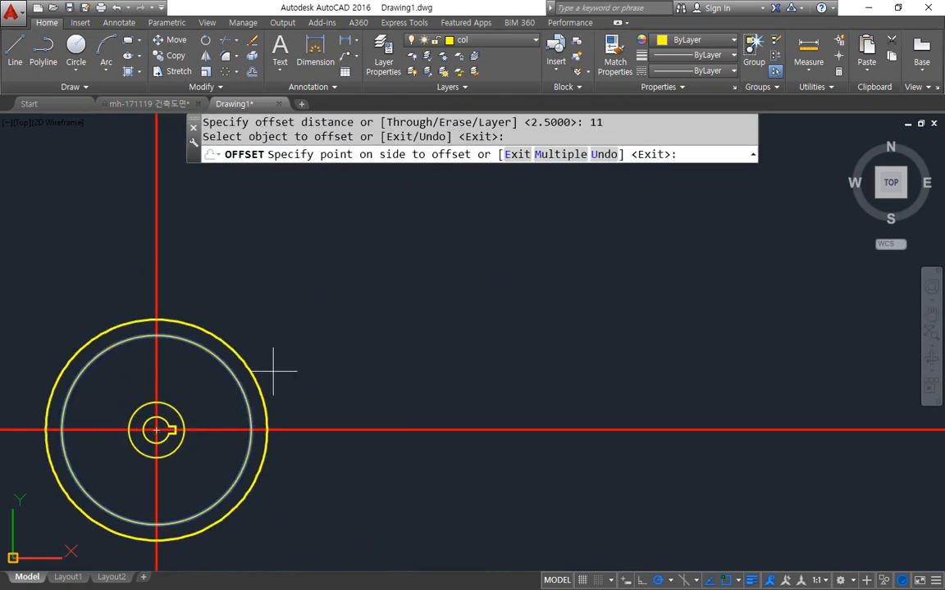
pyautogui.click(279, 371)
pyautogui.press('Return')
# - Offset the outermost circle outward by 3 as a boundary for the centre lines
pyautogui.write('o')
pyautogui.press('Return')
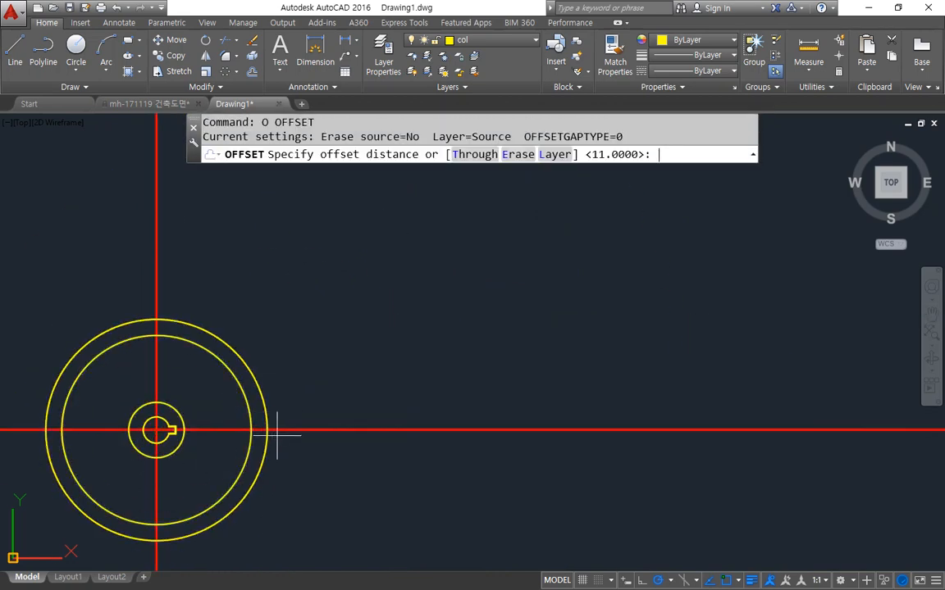
pyautogui.write('3')
pyautogui.press('Return')
pyautogui.click(258, 415)
pyautogui.click(291, 384)
pyautogui.press('Return')
# - Trim both centre lines on all four sides outside the outermost boundary circle
pyautogui.write('tr')
pyautogui.press('Return')
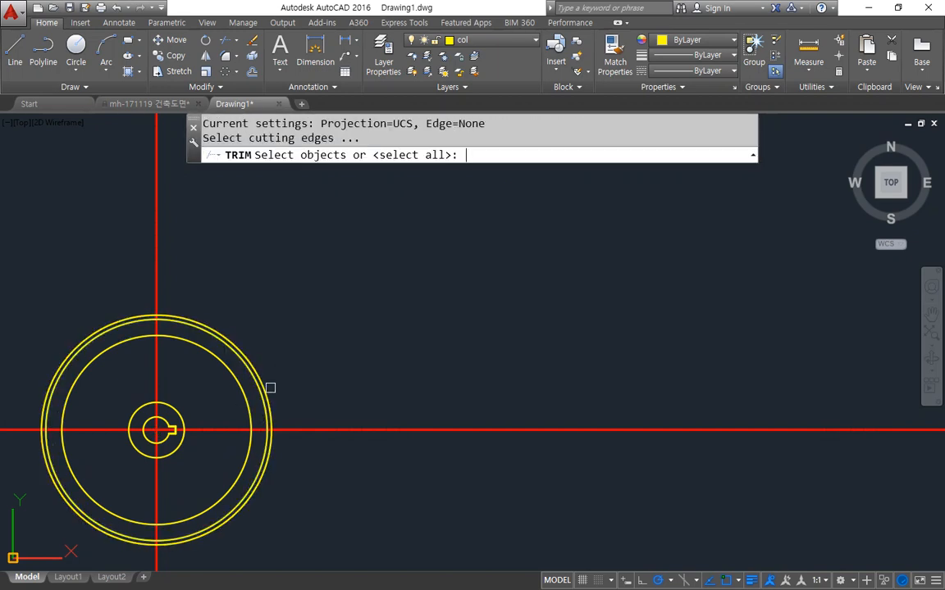
pyautogui.click(267, 395)
pyautogui.press('Return')
pyautogui.click(301, 423)
pyautogui.click(283, 473)
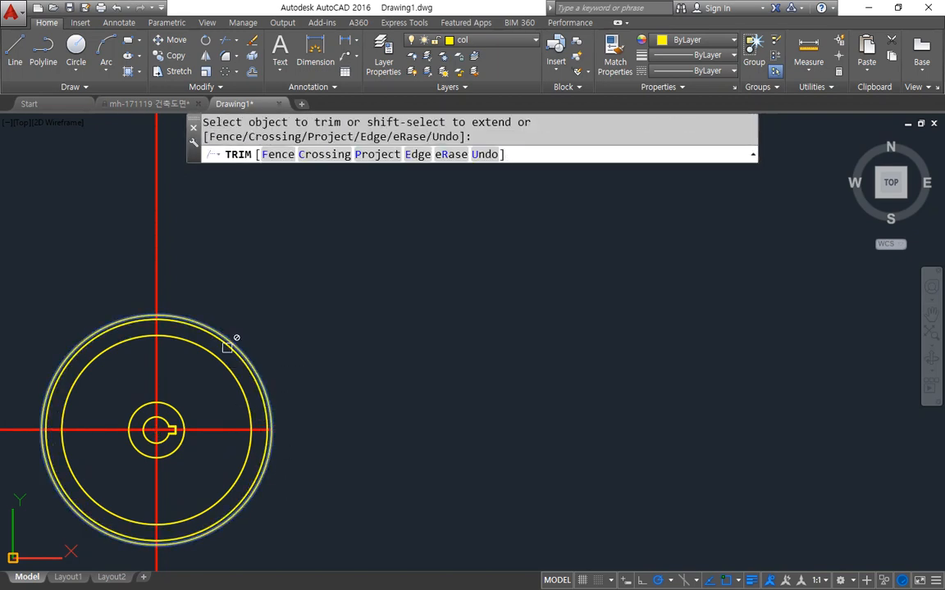
pyautogui.click(167, 252)
pyautogui.click(159, 289)
pyautogui.moveTo(12, 428); pyautogui.dragTo(199, 304, button='middle')
pyautogui.click(152, 293)
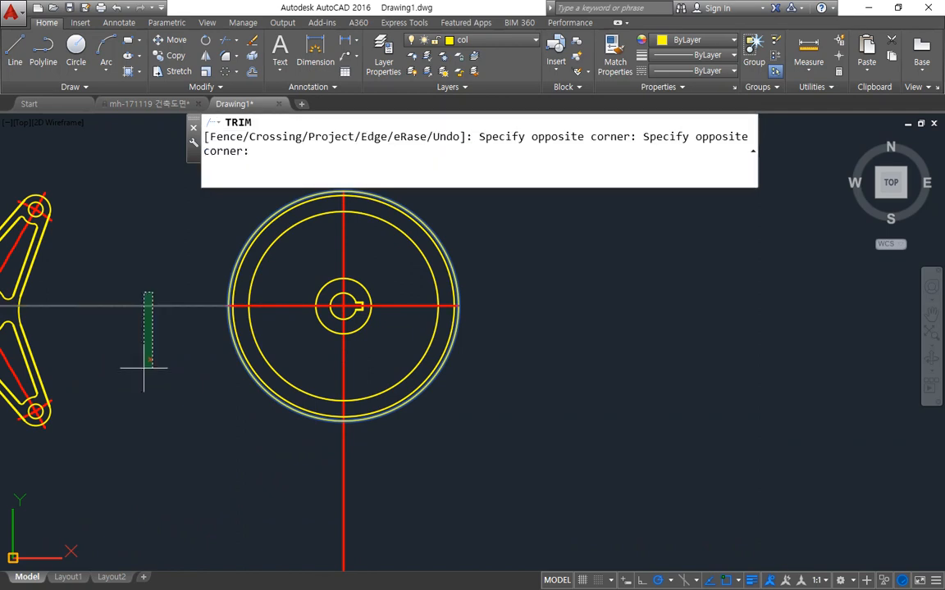
pyautogui.click(144, 369)
pyautogui.click(317, 495)
pyautogui.press('Return')
# - Erase the outermost boundary circle, keeping the trimmed centre lines
pyautogui.write('tr')
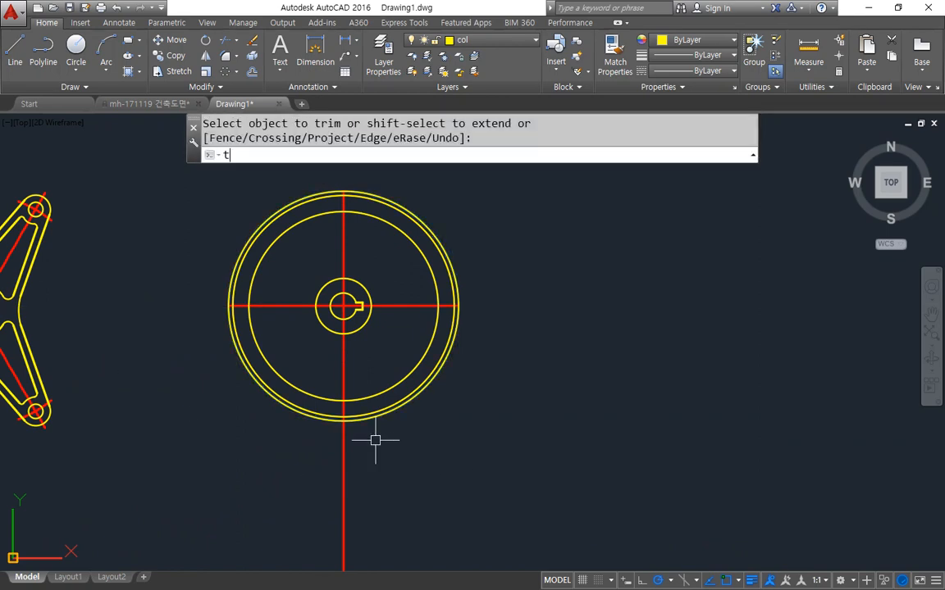
pyautogui.press('Return')
pyautogui.press('Return')
pyautogui.click(375, 419)
pyautogui.write('e')
pyautogui.press('Return')
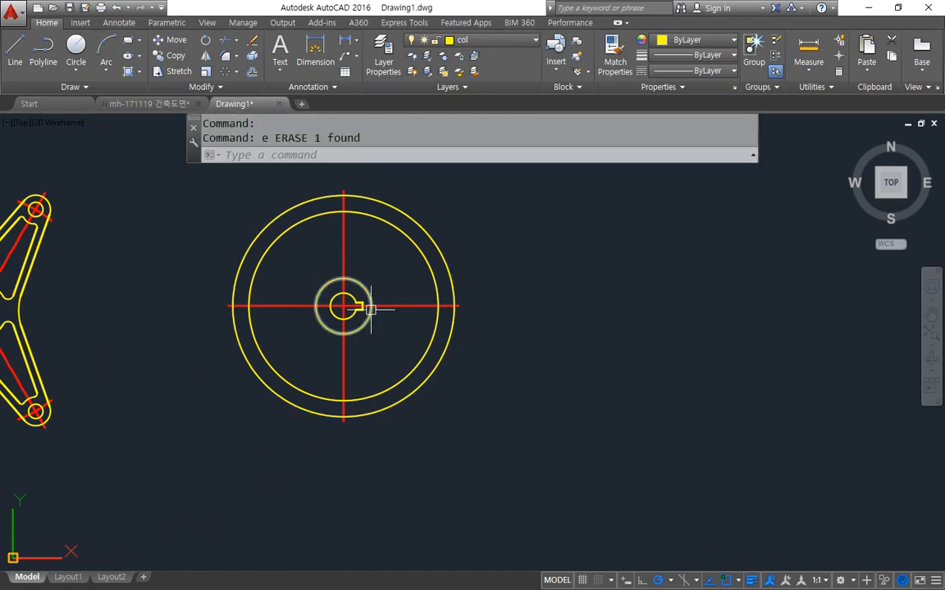
# - Draw a vertical construction line through the right quadrant of the radius 19 hub circle
pyautogui.scroll(2, 358, 311)
pyautogui.moveTo(394, 326)
pyautogui.mouseDown(button='middle')
pyautogui.moveTo(377, 380)
pyautogui.moveTo(389, 310)
pyautogui.mouseUp(button='middle')
pyautogui.scroll(4, 355, 338)
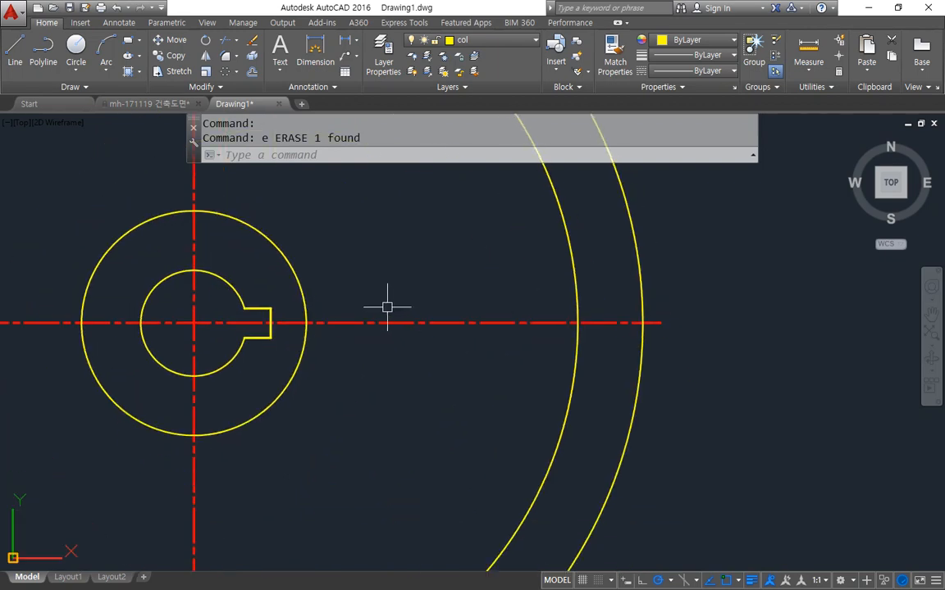
pyautogui.write('xl')
pyautogui.press('Return')
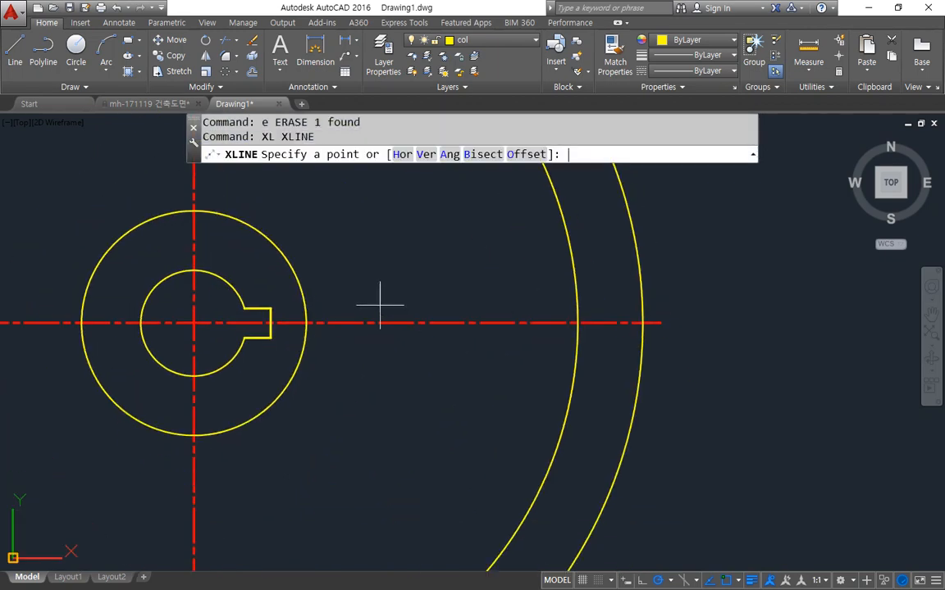
pyautogui.write('v')
pyautogui.press('Return')
pyautogui.click(309, 325)
pyautogui.press('Return')
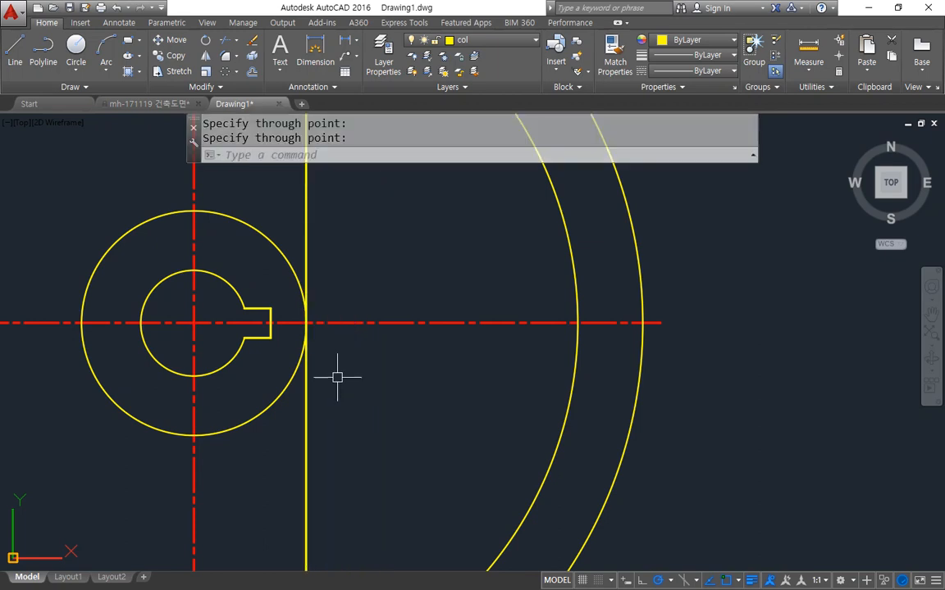
# - Offset the vertical construction line 10 to the right, away from the hub
pyautogui.write('o')
pyautogui.press('Return')
pyautogui.write('10')
pyautogui.press('Return')
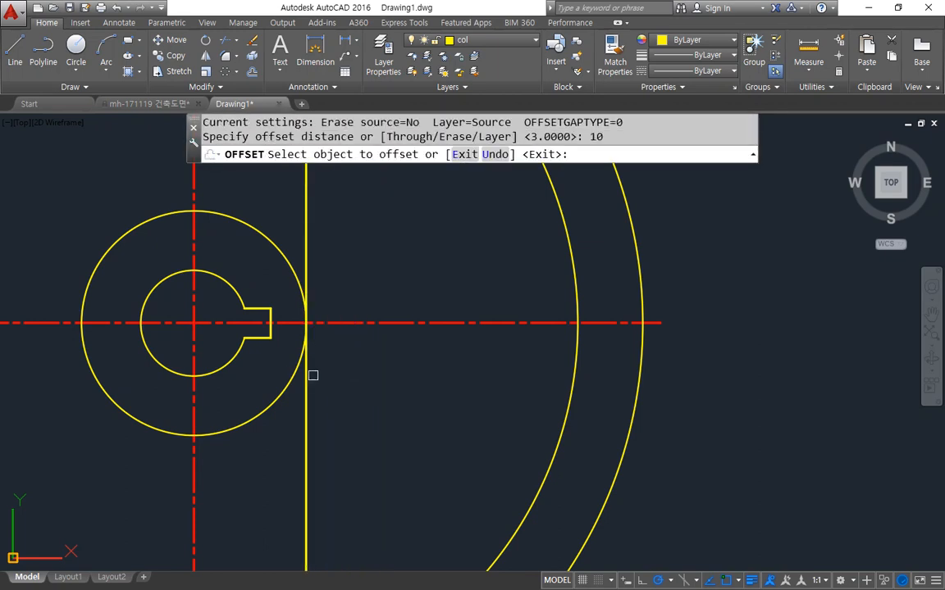
pyautogui.click(306, 354)
pyautogui.click(363, 358)
pyautogui.press('Return')
# - Draw a radius 10 circle centred where the offset construction line crosses the horizontal centre line
pyautogui.write('c')
pyautogui.press('Return')
pyautogui.click(365, 331)
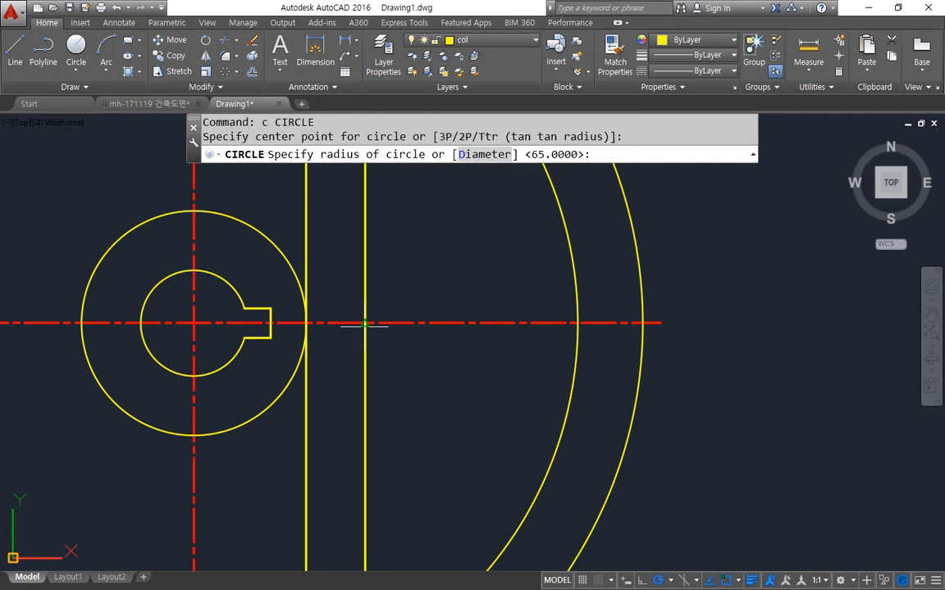
pyautogui.write('10')
pyautogui.press('Return')
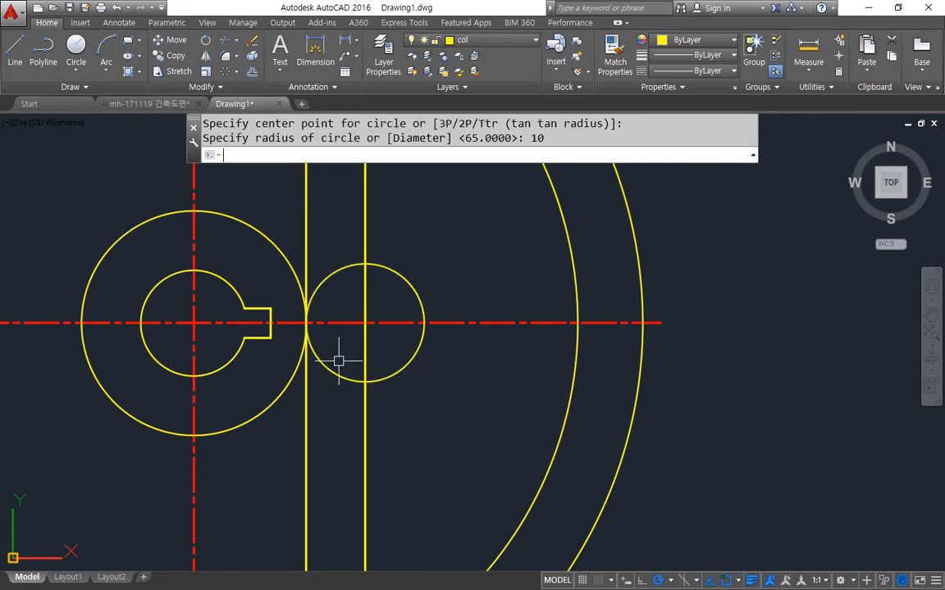
# - Erase the two vertical construction lines beside the hub circle
pyautogui.click(390, 421)
pyautogui.click(246, 480)
pyautogui.write('e')
pyautogui.press('Return')
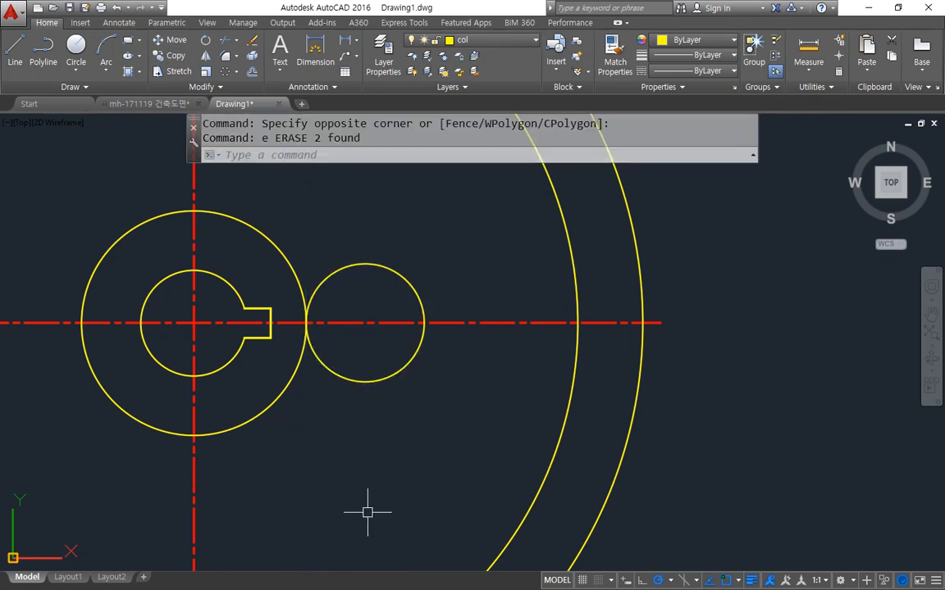
# - Draw a radius 30 circle tangent to the top of the radius 10 circle and the lower right of the radius 65 circle
pyautogui.write('c')
pyautogui.press('Return')
pyautogui.write('t')
pyautogui.press('Return')
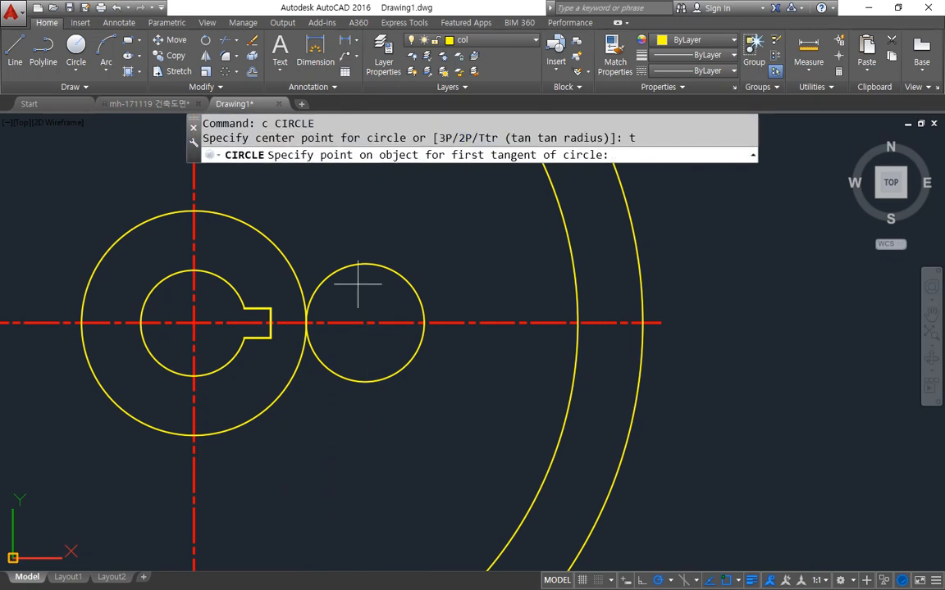
pyautogui.click(351, 265)
pyautogui.click(549, 473)
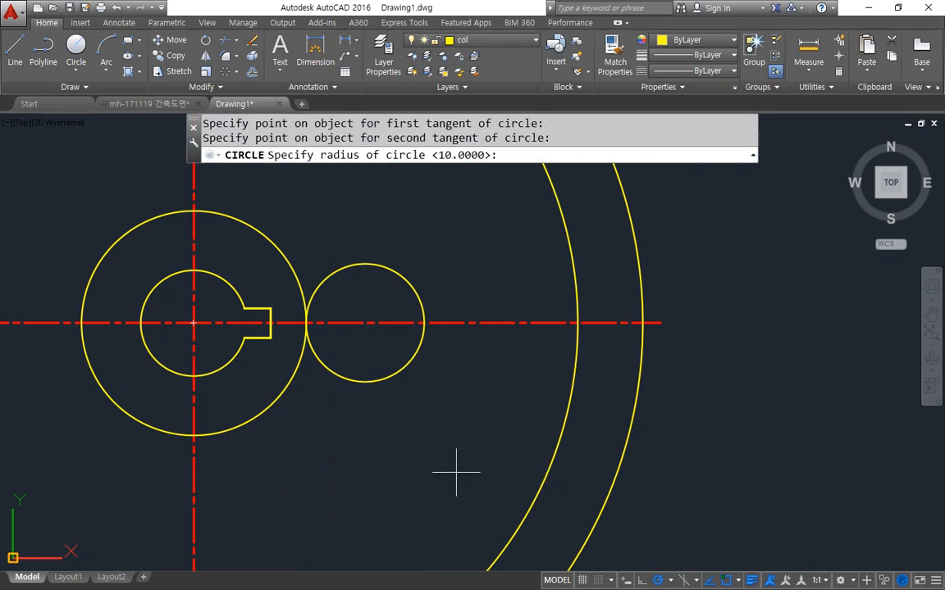
pyautogui.write('30')
pyautogui.press('Return')
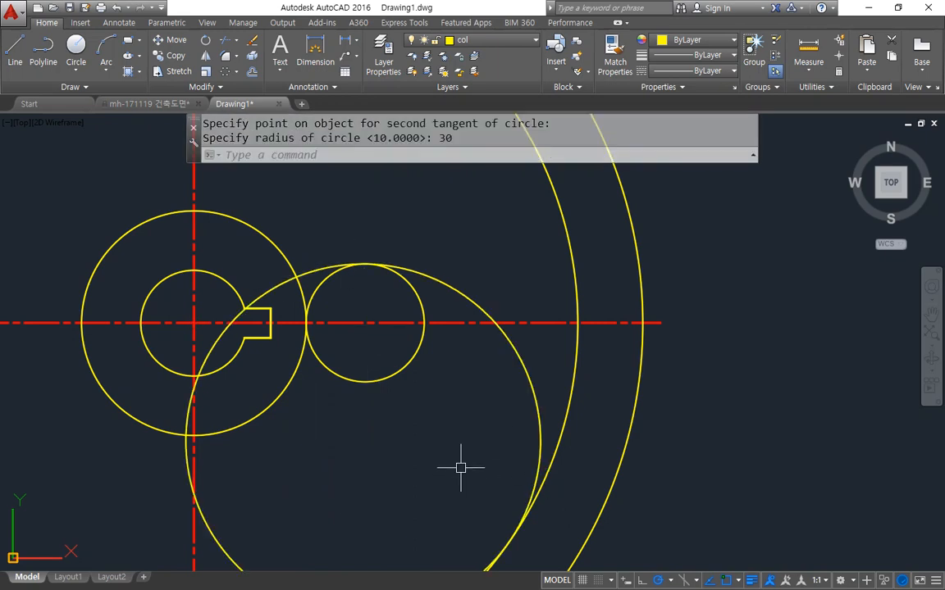
# - Trim away the lower half of the radius 10 circle and the radius 30 circle's arc between the hub circle and keyway
pyautogui.moveTo(511, 445); pyautogui.dragTo(492, 401, button='middle')
pyautogui.write('f')
pyautogui.press('Return')
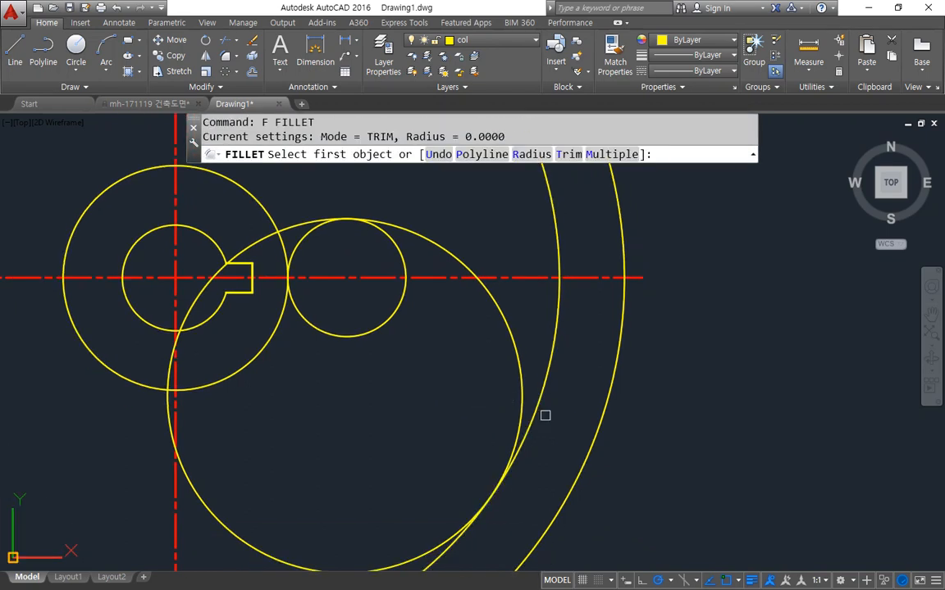
pyautogui.press('Escape')
pyautogui.write('tr')
pyautogui.press('Return')
pyautogui.press('Return')
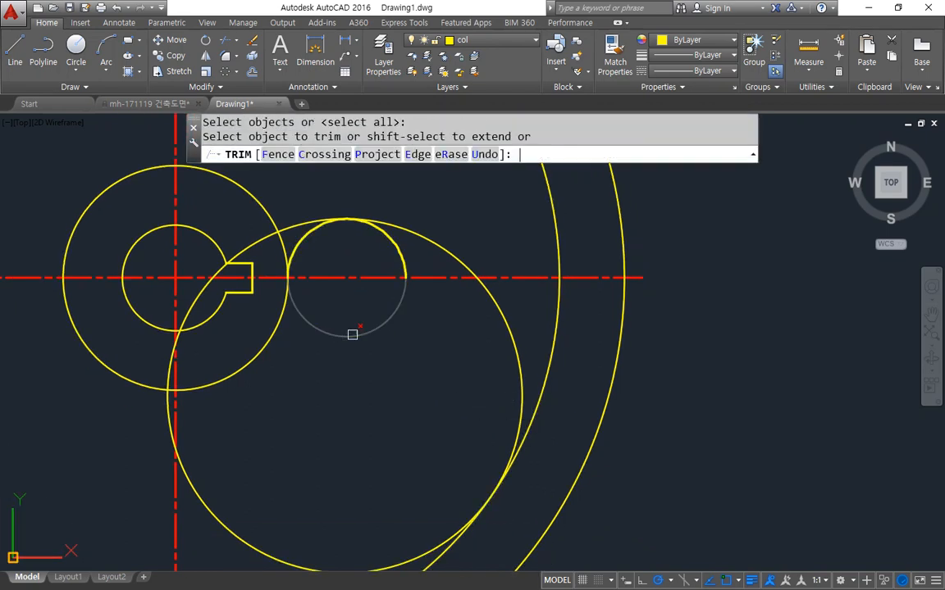
pyautogui.click(352, 332)
pyautogui.press('Escape')
# - Join the radius 30 arc to the radius 10 arc and to the radius 65 circle with radius 0 fillets
pyautogui.write('f')
pyautogui.press('Return')
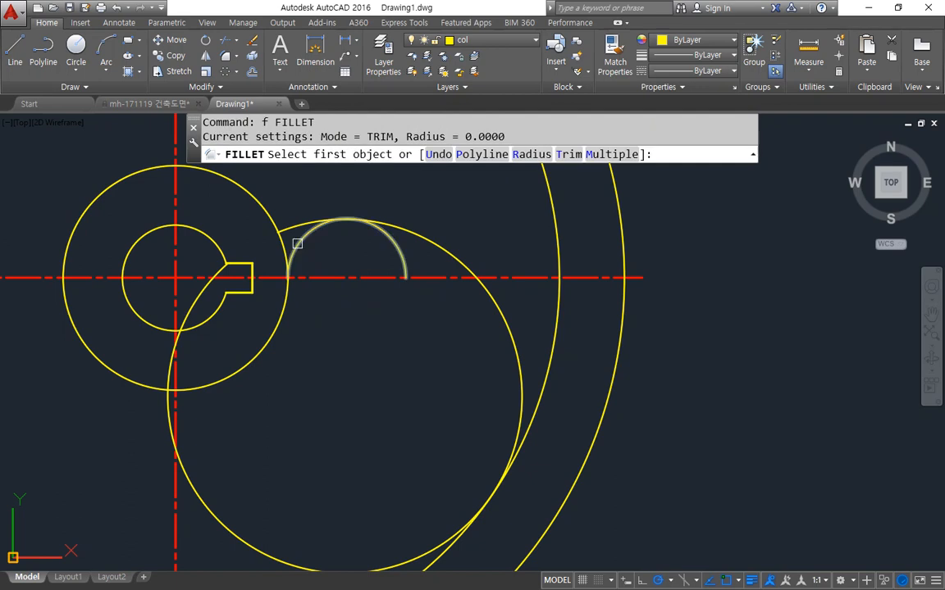
pyautogui.click(295, 243)
pyautogui.click(391, 225)
pyautogui.press('Return')
pyautogui.click(512, 358)
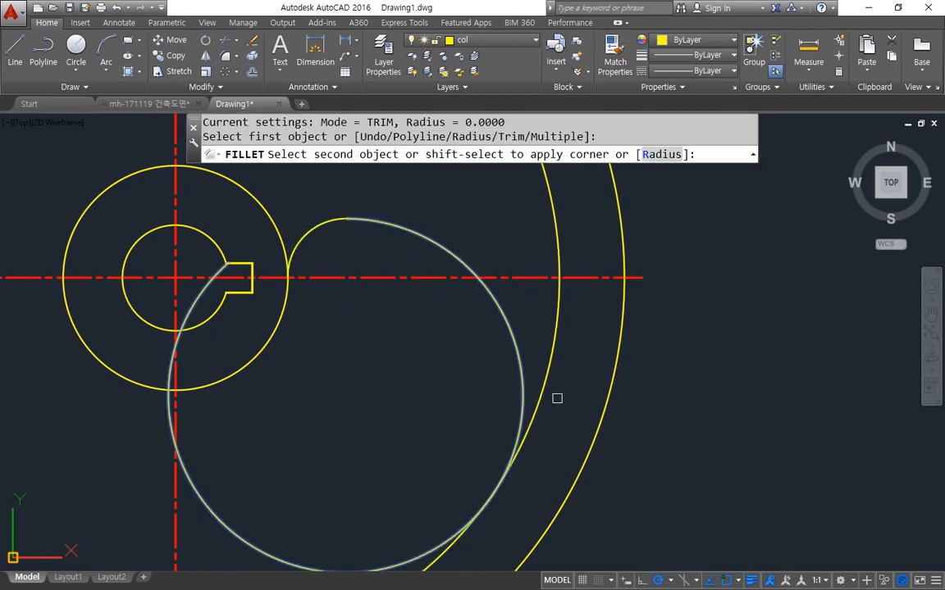
pyautogui.click(543, 391)
pyautogui.scroll(-2, 424, 436)
pyautogui.moveTo(424, 436); pyautogui.dragTo(492, 400, button='middle')
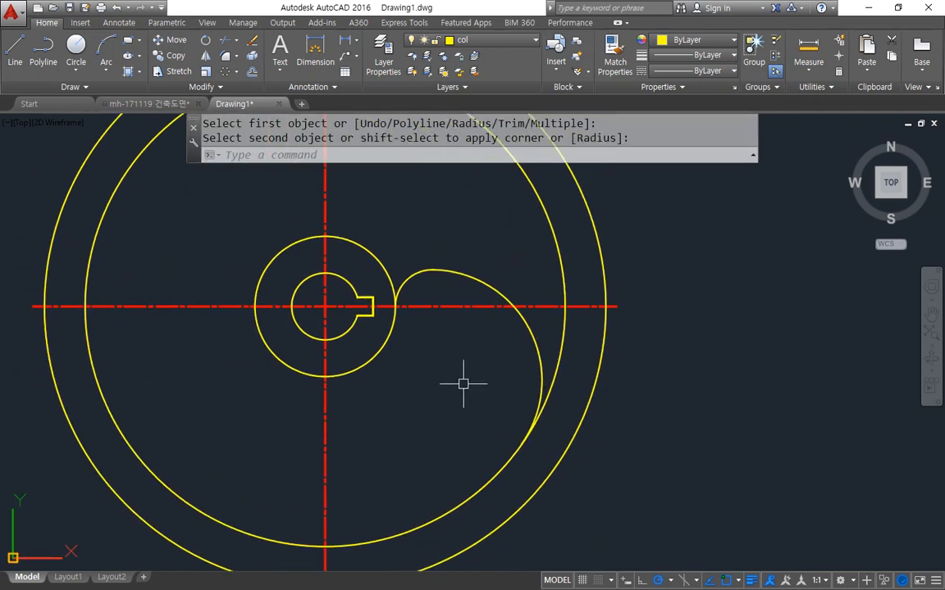
# - Offset the horizontal centre line 30 downward
pyautogui.write('o')
pyautogui.press('Return')
pyautogui.write('3')
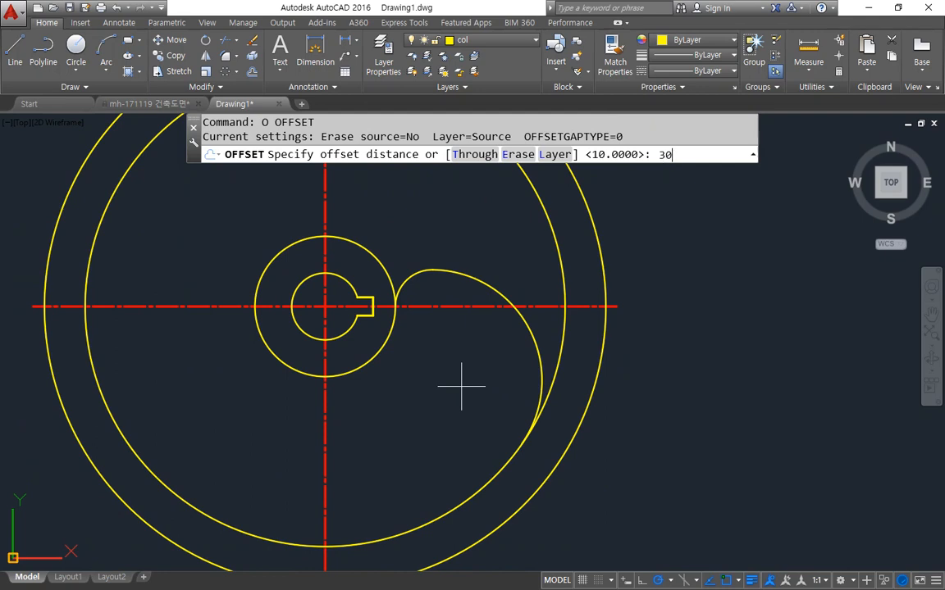
pyautogui.write('0')
pyautogui.press('Return')
pyautogui.click(210, 307)
pyautogui.click(236, 403)
# - Offset the vertical centre line 20 to the left
pyautogui.write('o')
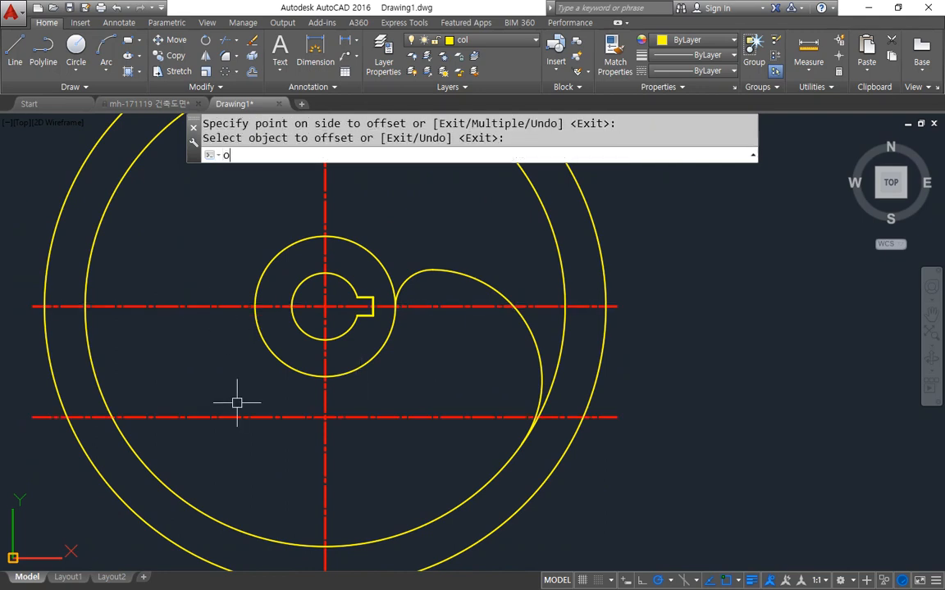
pyautogui.press('Return')
pyautogui.write('20')
pyautogui.press('Return')
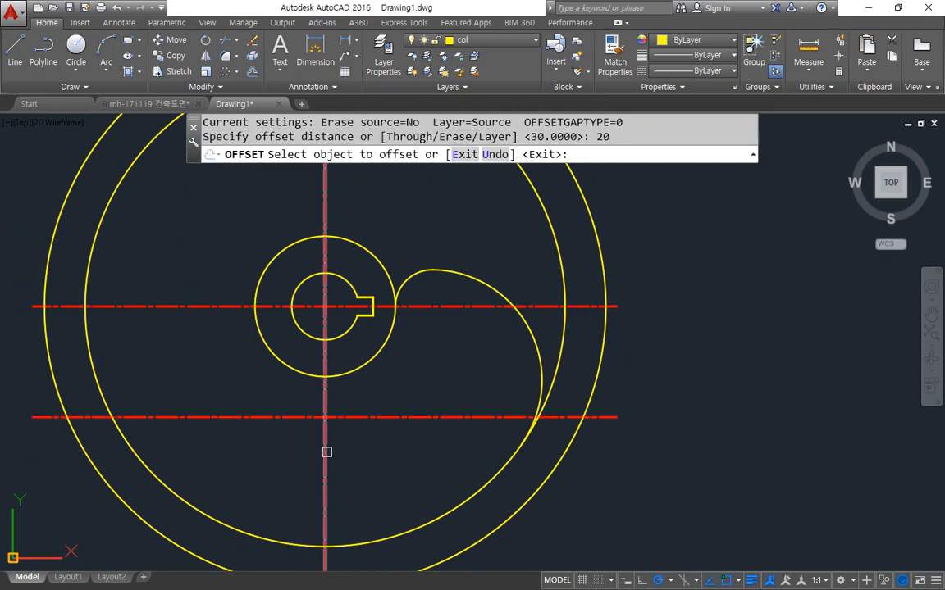
pyautogui.click(326, 452)
pyautogui.click(268, 445)
pyautogui.press('Return')
# - Draw a radius 40 circle centred on the intersection of the two offset centre lines
pyautogui.write('c')
pyautogui.press('Return')
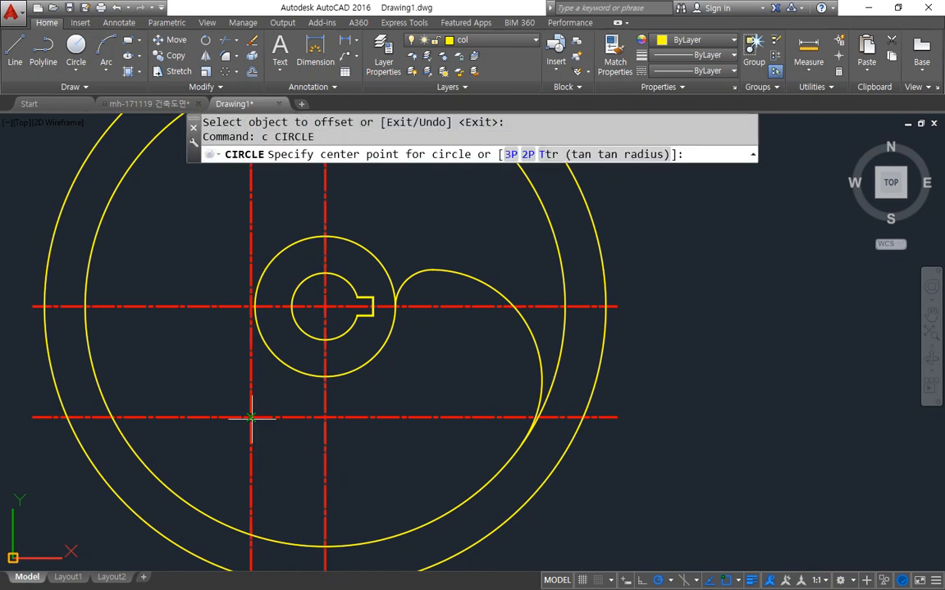
pyautogui.click(250, 417)
pyautogui.write('40')
pyautogui.press('Return')
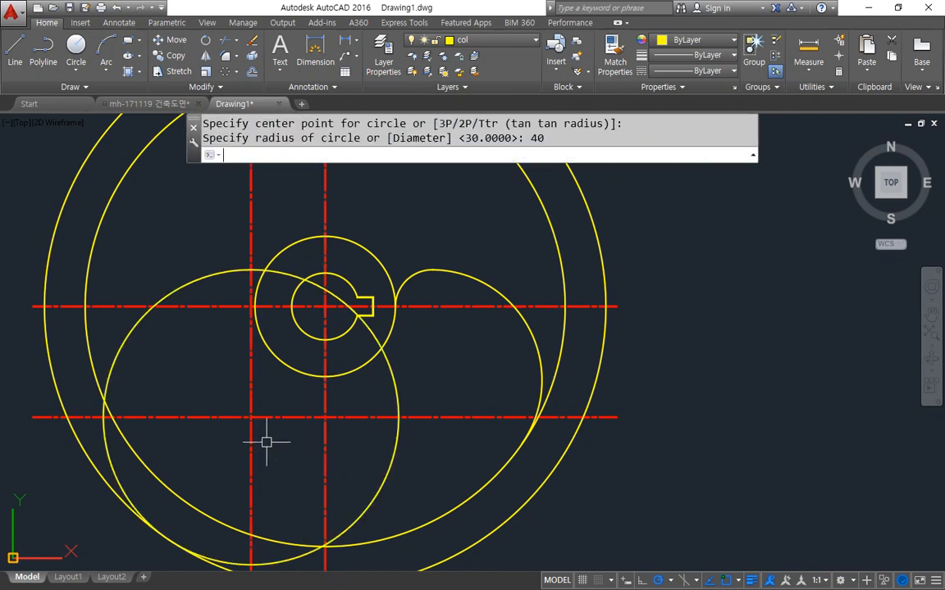
# - Erase the two offset centre lines through the radius 40 circle's centre
pyautogui.click(266, 443)
pyautogui.click(214, 384)
pyautogui.write('e')
pyautogui.press('Return')
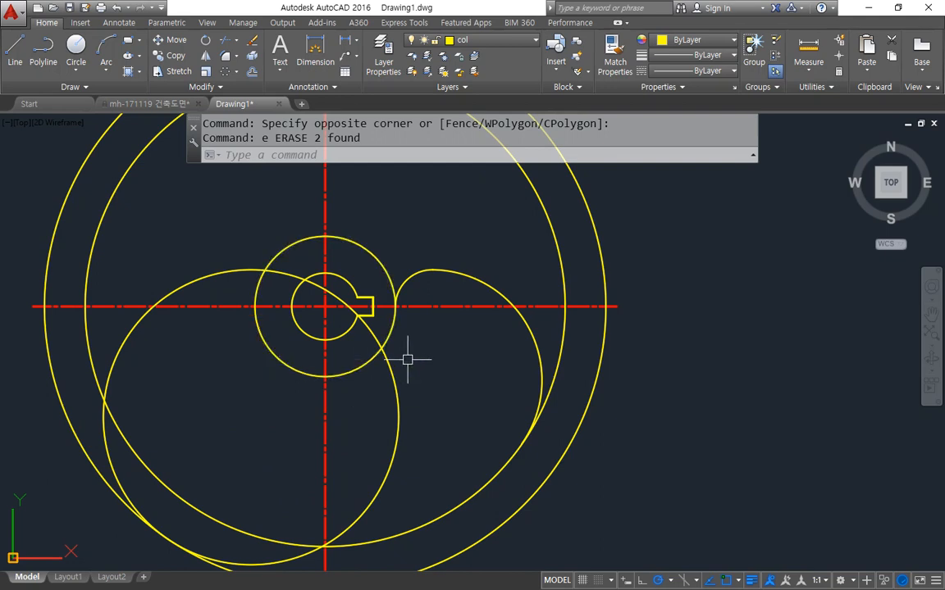
# - Trim the radius 40 circle's arc between the keyway and the right side of the hub circle
pyautogui.write('tr')
pyautogui.press('Return')
pyautogui.press('Return')
pyautogui.click(365, 332)
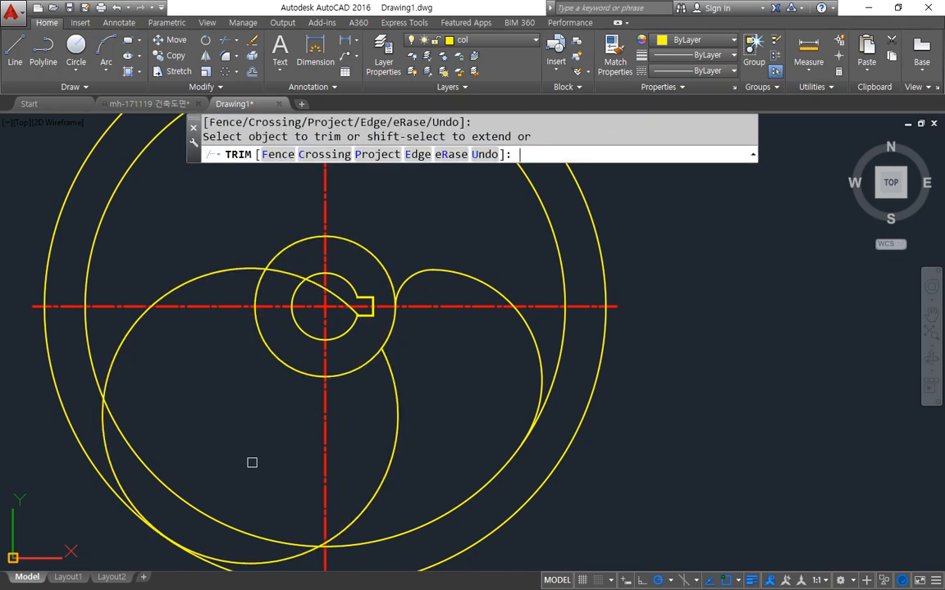
pyautogui.press('Return')
# - Fillet the radius 40 arc to the right side of the hub circle with radius 19
pyautogui.write('f')
pyautogui.press('Return')
pyautogui.write('r')
pyautogui.press('Return')
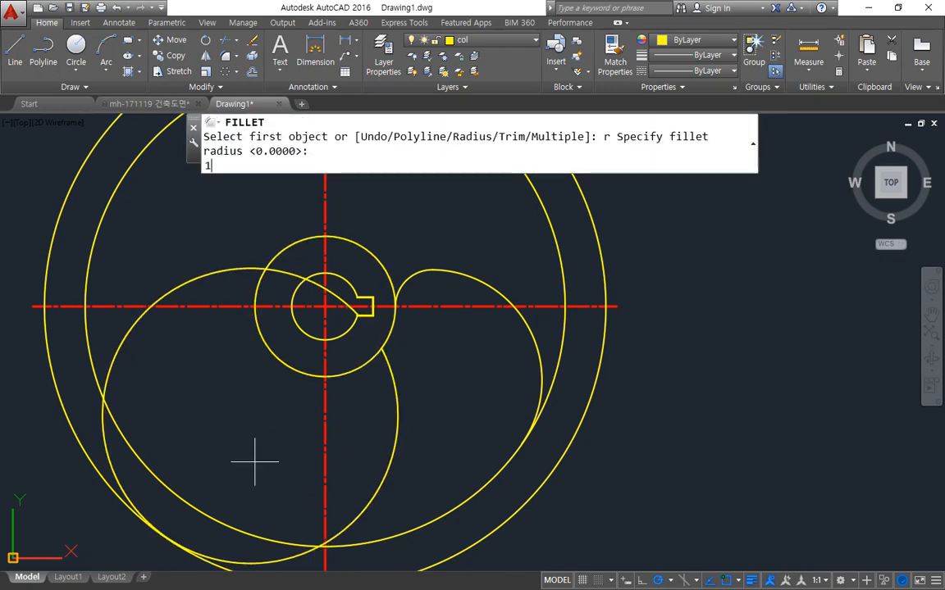
pyautogui.write('19')
pyautogui.press('Return')
pyautogui.click(392, 380)
pyautogui.click(394, 332)
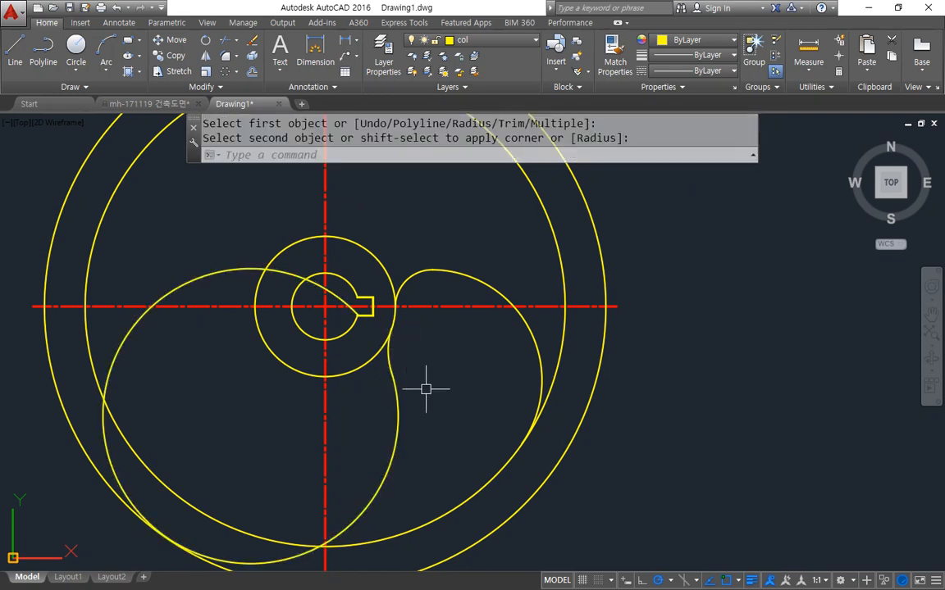
# - Fillet the lower end of the radius 40 arc to the radius 65 circle with radius 5
pyautogui.write('f')
pyautogui.press('Return')
pyautogui.write('r')
pyautogui.press('Return')
pyautogui.write('5')
pyautogui.press('Return')
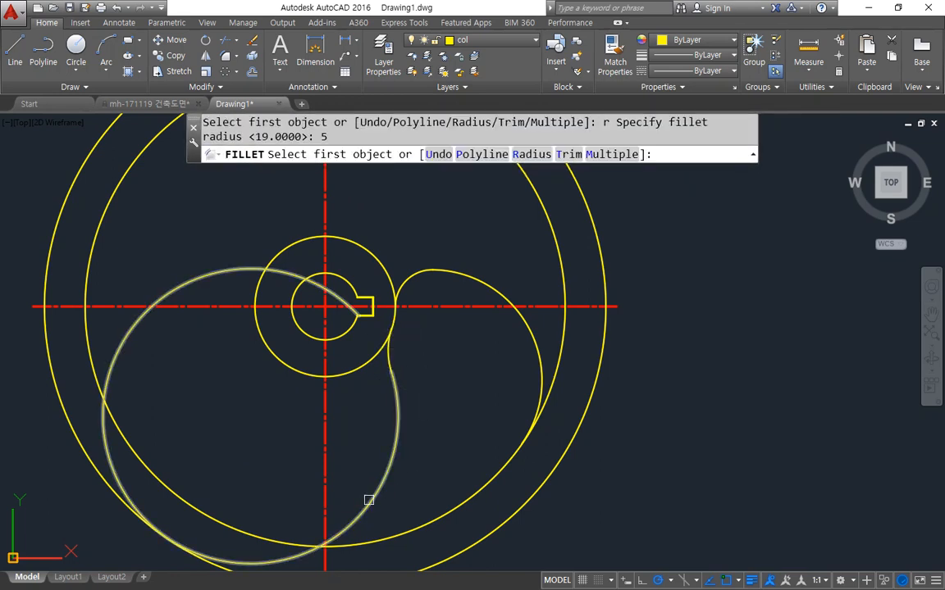
pyautogui.click(369, 499)
pyautogui.click(389, 531)
# - Create a polar array of the five curves forming the curved cutout about the wheel's centre
pyautogui.scroll(-2, 320, 471)
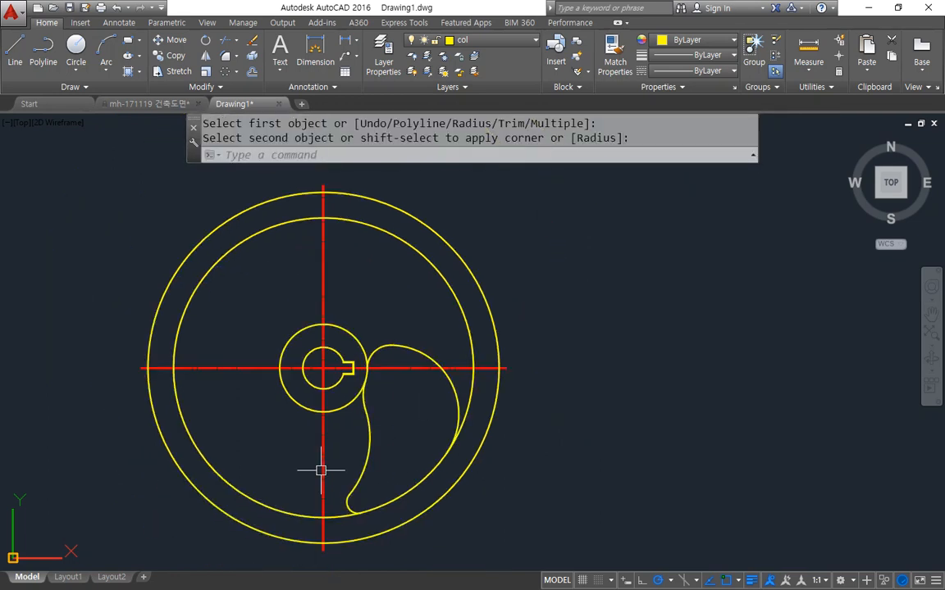
pyautogui.write('ar')
pyautogui.press('Return')
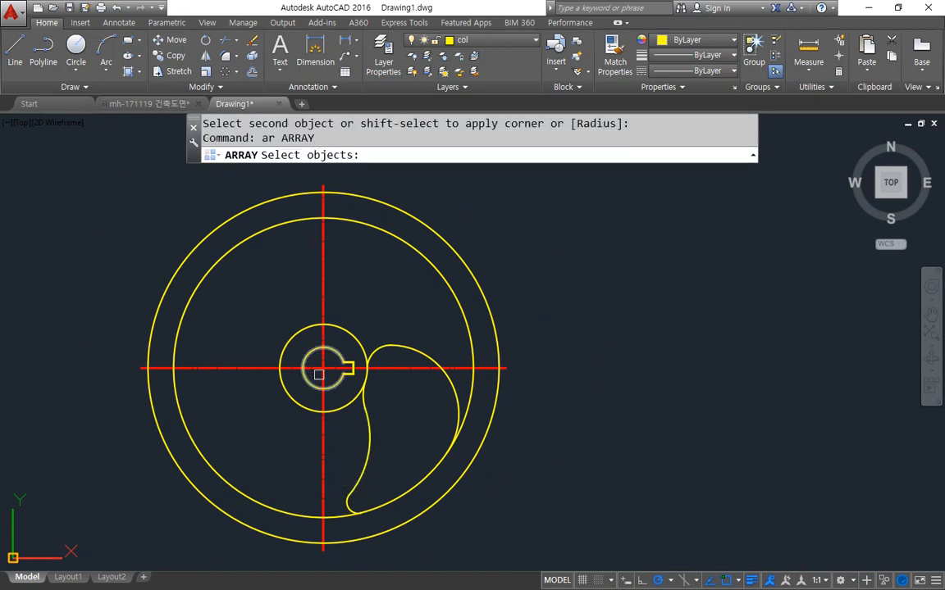
pyautogui.click(379, 346)
pyautogui.click(369, 417)
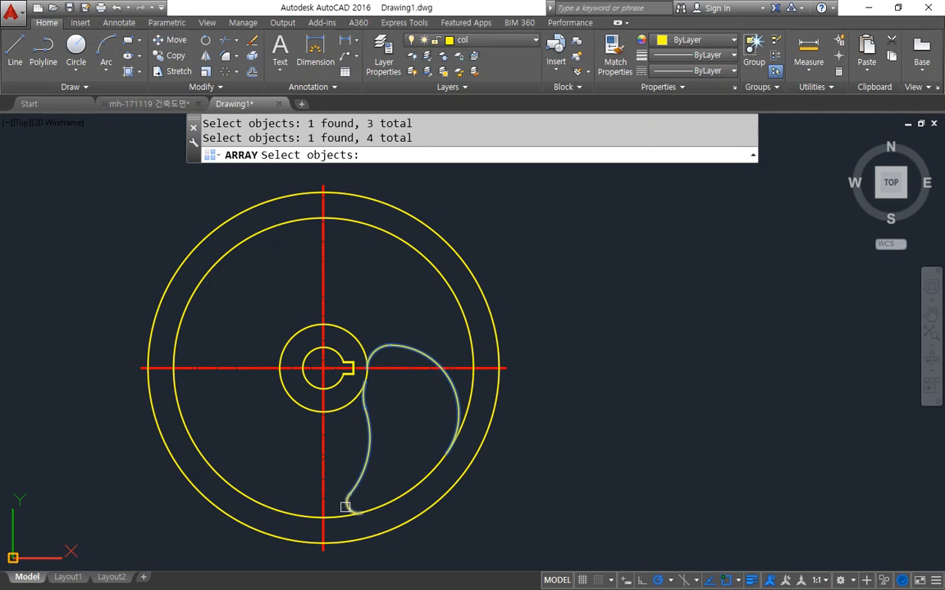
pyautogui.click(436, 506)
pyautogui.press('Return')
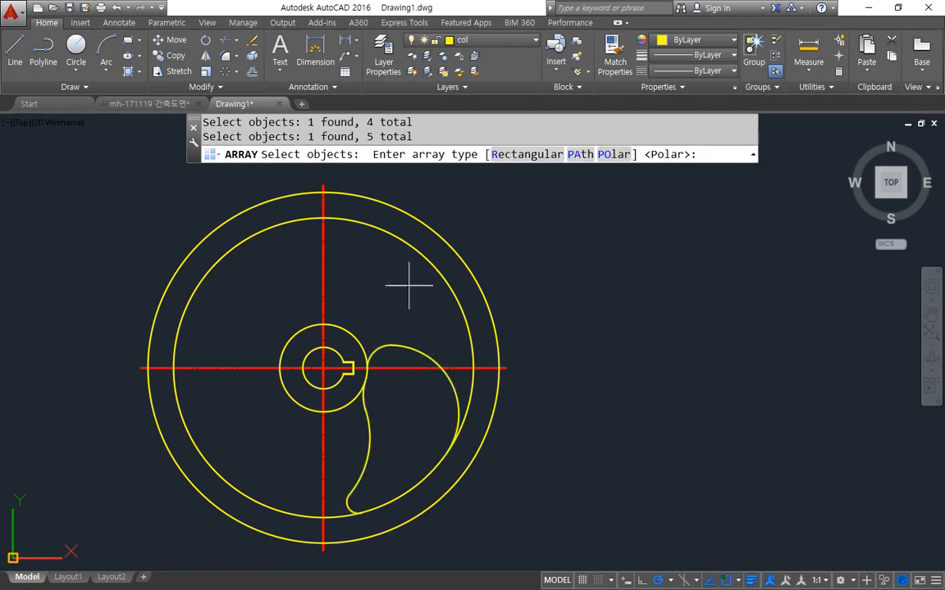
pyautogui.click(615, 155)
pyautogui.click(323, 369)
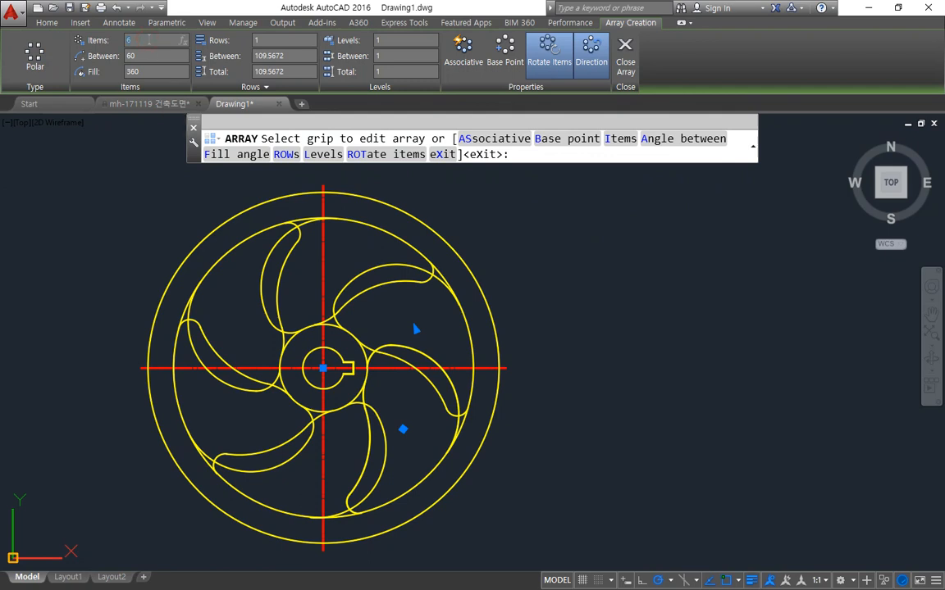
# - Set the polar array to 4 items and finish it
pyautogui.click(156, 41)
pyautogui.write('4')
pyautogui.press('Return')
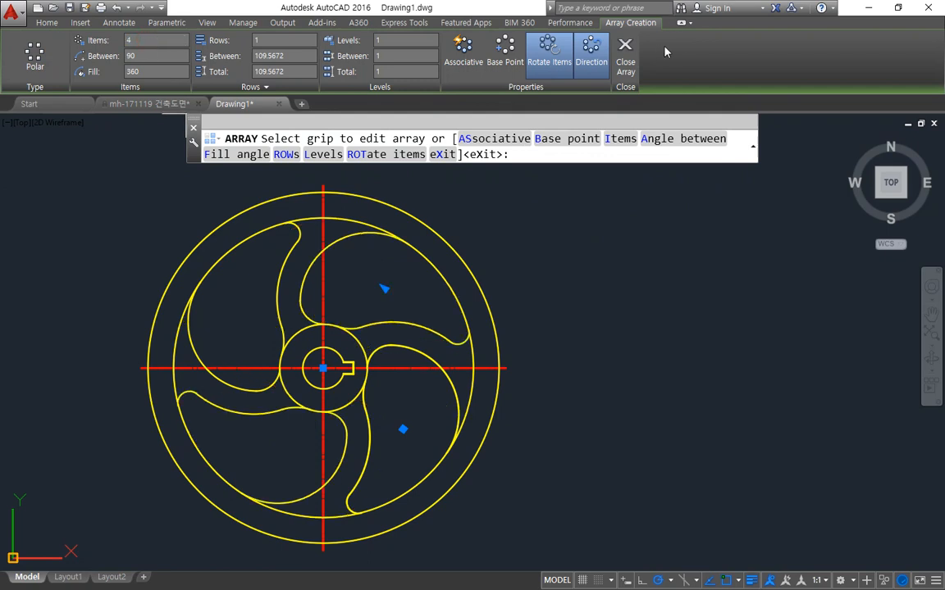
pyautogui.click(620, 67)
pyautogui.scroll(-2, 354, 417)
pyautogui.moveTo(223, 417); pyautogui.dragTo(453, 401, button='middle')
pyautogui.moveTo(172, 535)
pyautogui.mouseDown()
pyautogui.moveTo(36, 395)
pyautogui.moveTo(700, 203)
pyautogui.moveTo(533, 531)
pyautogui.mouseUp()
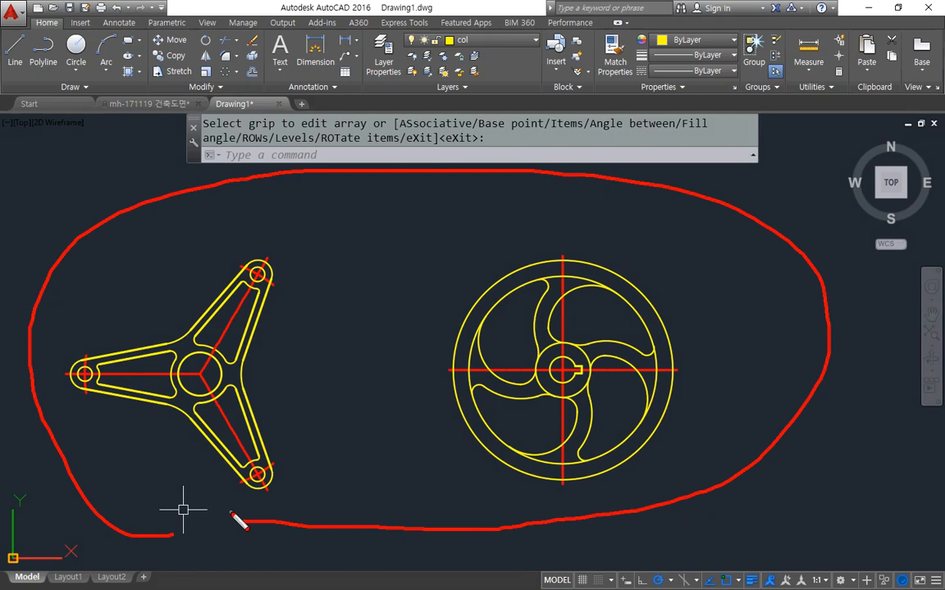
pyautogui.press('Escape')
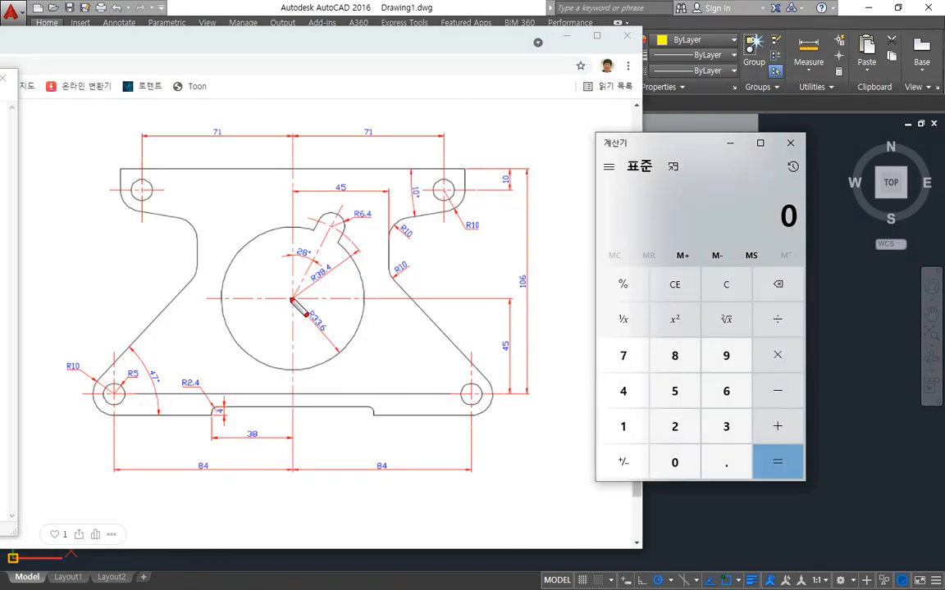
# - Calculate 90 - 28 in the calculator to get the inclined centre line's angle from the horizontal
pyautogui.moveTo(292, 298)
pyautogui.mouseDown()
pyautogui.moveTo(456, 298)
pyautogui.moveTo(450, 312)
pyautogui.mouseUp()
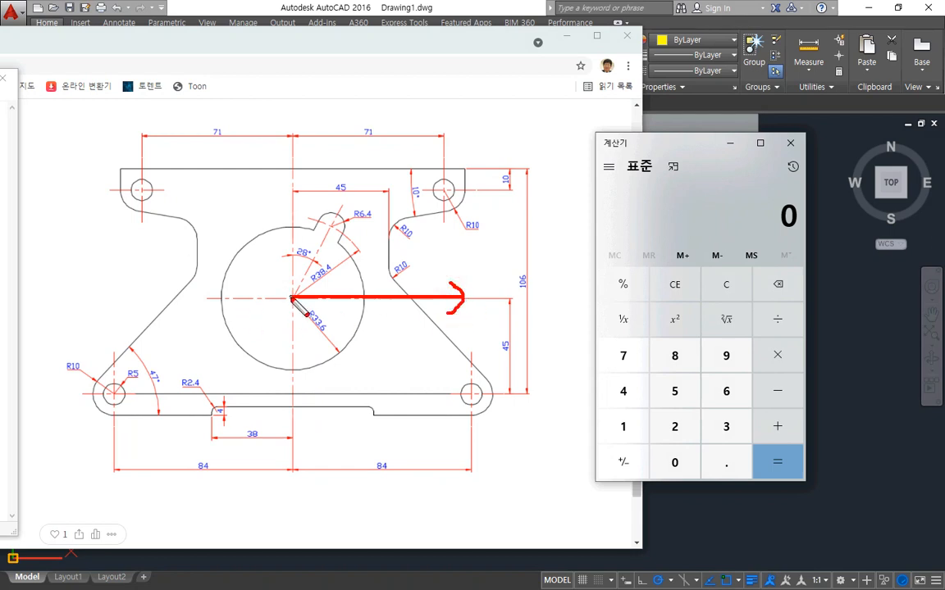
pyautogui.moveTo(292, 299); pyautogui.dragTo(294, 174)
pyautogui.press('Escape')
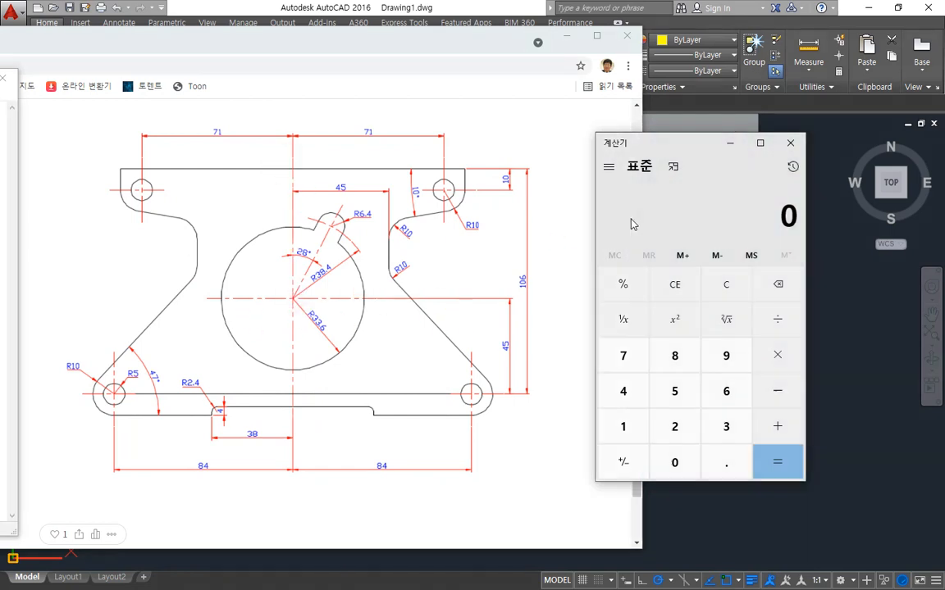
pyautogui.click(642, 217)
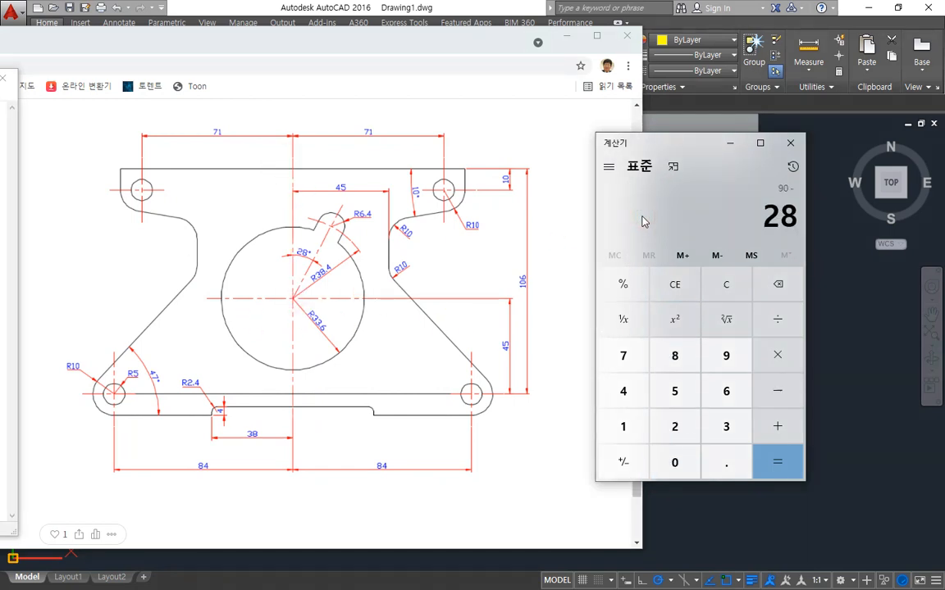
pyautogui.press('Return')
pyautogui.hotkey('alt', 'Tab')
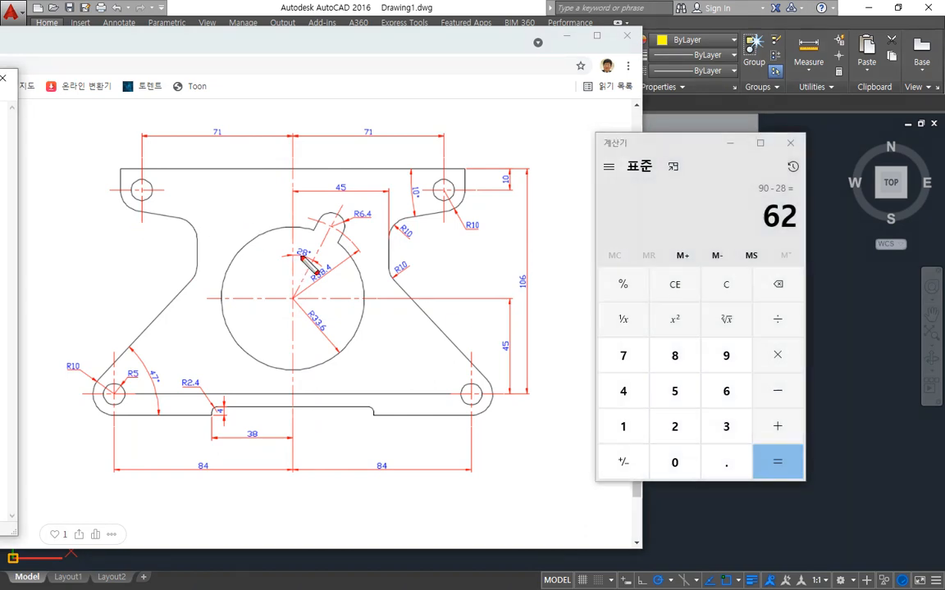
# - Examine the 28° inclined centre line and the 47° slanted side edges in the reference drawing
pyautogui.moveTo(345, 202); pyautogui.dragTo(324, 262)
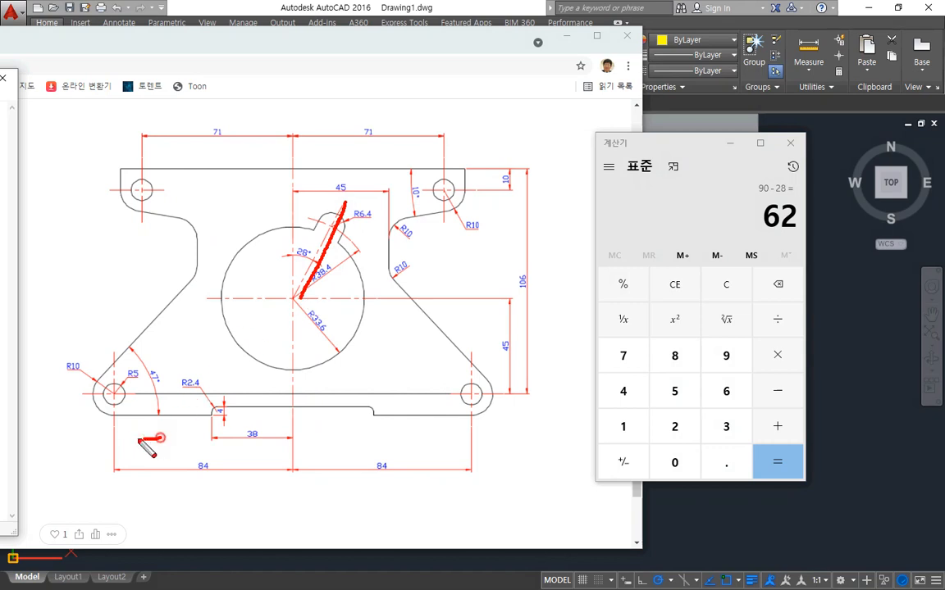
pyautogui.moveTo(156, 437)
pyautogui.mouseDown()
pyautogui.moveTo(182, 332)
pyautogui.moveTo(164, 429)
pyautogui.mouseUp()
pyautogui.press('Escape')
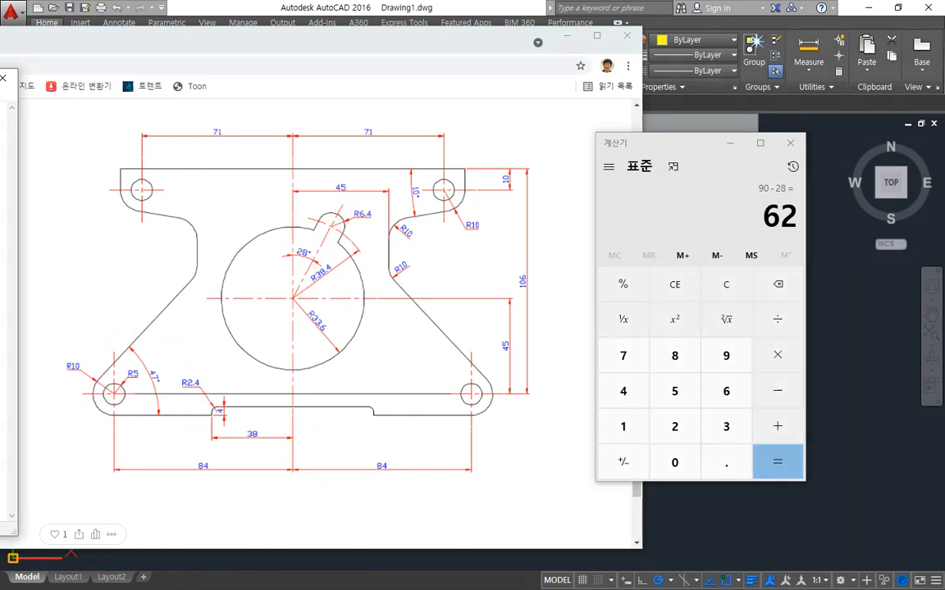
pyautogui.click(113, 198)
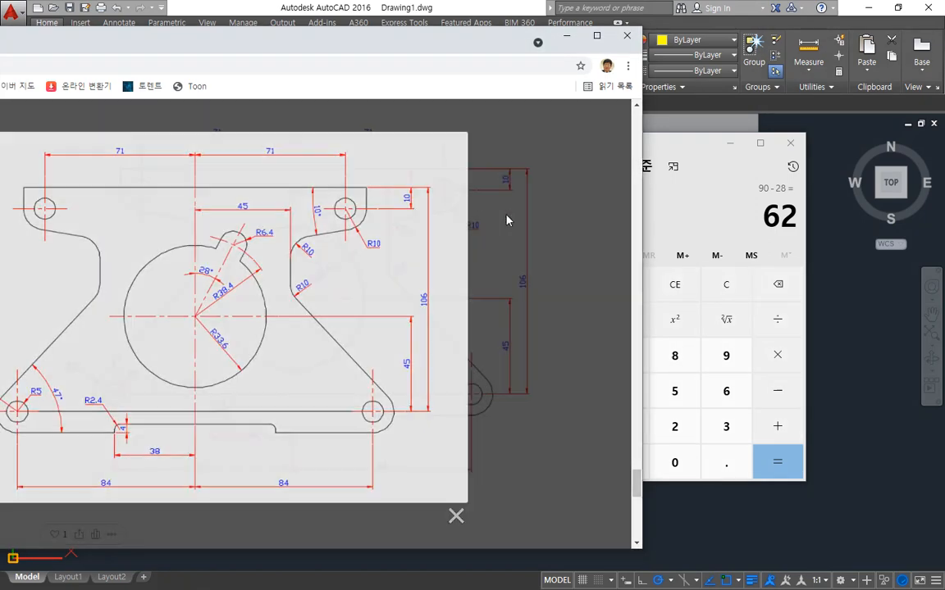
pyautogui.click(506, 219)
pyautogui.moveTo(455, 351)
pyautogui.mouseDown()
pyautogui.moveTo(441, 393)
pyautogui.moveTo(447, 338)
pyautogui.moveTo(427, 384)
pyautogui.moveTo(571, 397)
pyautogui.moveTo(565, 414)
pyautogui.mouseUp()
pyautogui.moveTo(587, 381); pyautogui.dragTo(605, 395)
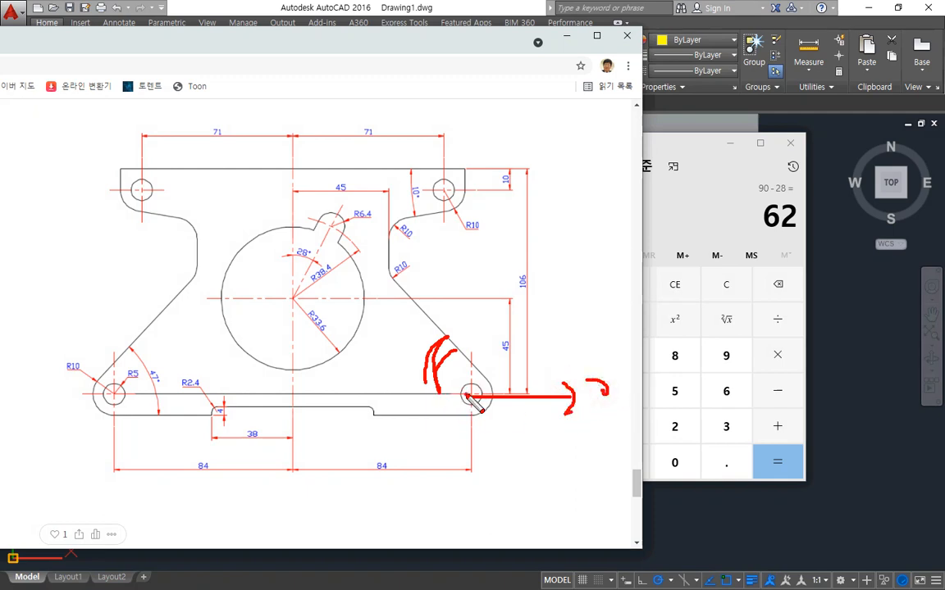
pyautogui.keyDown('shift'); pyautogui.moveTo(471, 398); pyautogui.dragTo(373, 398); pyautogui.keyUp('shift')
pyautogui.moveTo(382, 387); pyautogui.dragTo(386, 408)
pyautogui.press('Escape')
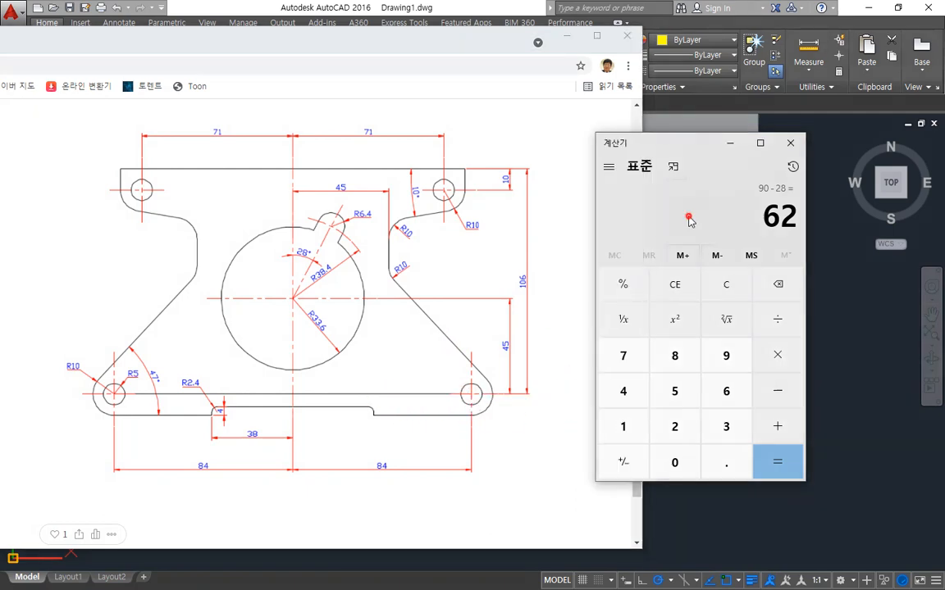
# - Calculate 180 - 47 in the calculator to get the right slanted edge's angle
pyautogui.write('180 - ')
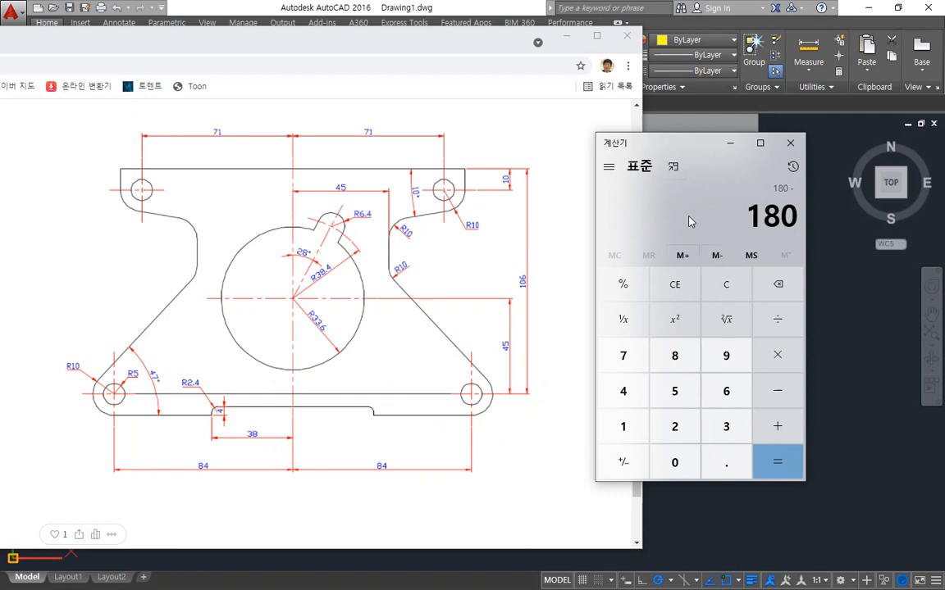
pyautogui.write('47')
pyautogui.press('Return')
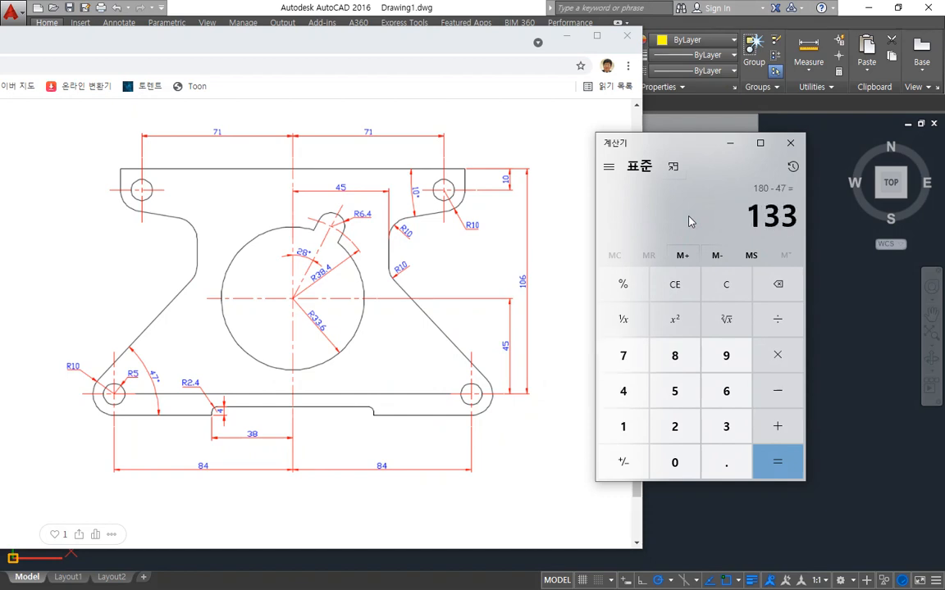
pyautogui.hotkey('alt', 'Tab')
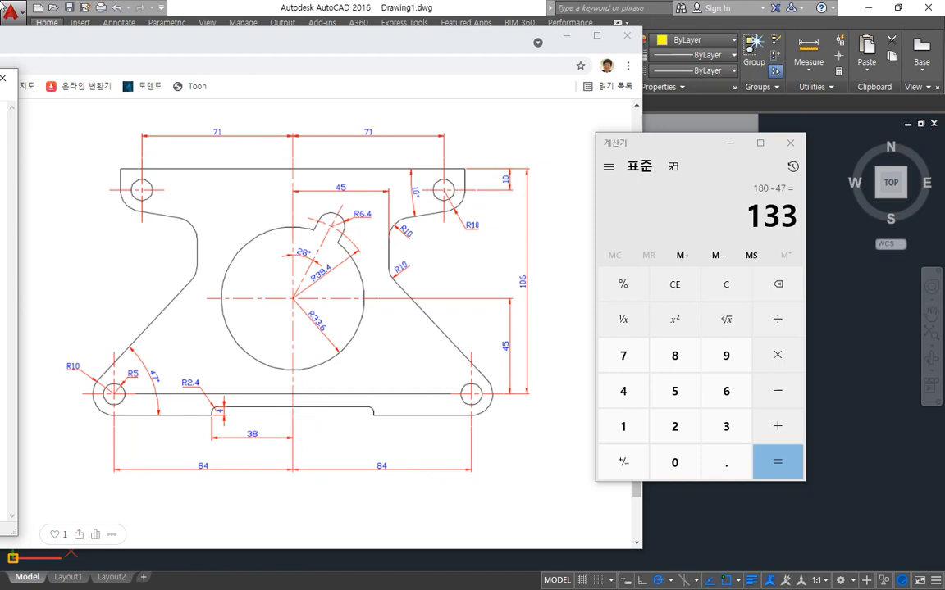
# - Switch to AutoCAD and erase all the finished parts from the drawing
pyautogui.click(861, 363)
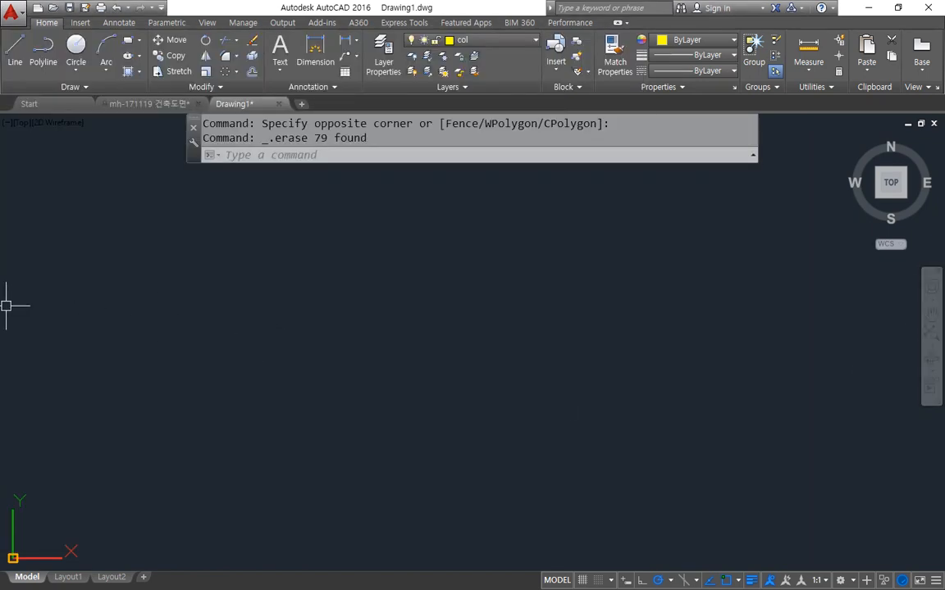
pyautogui.hotkey('alt', 'Tab')
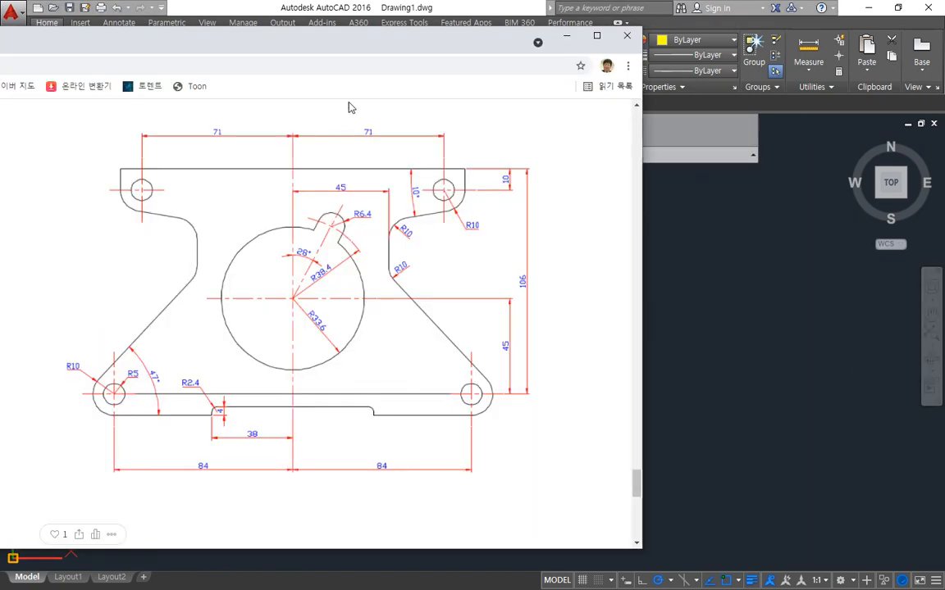
pyautogui.hotkey('alt', 'Tab')
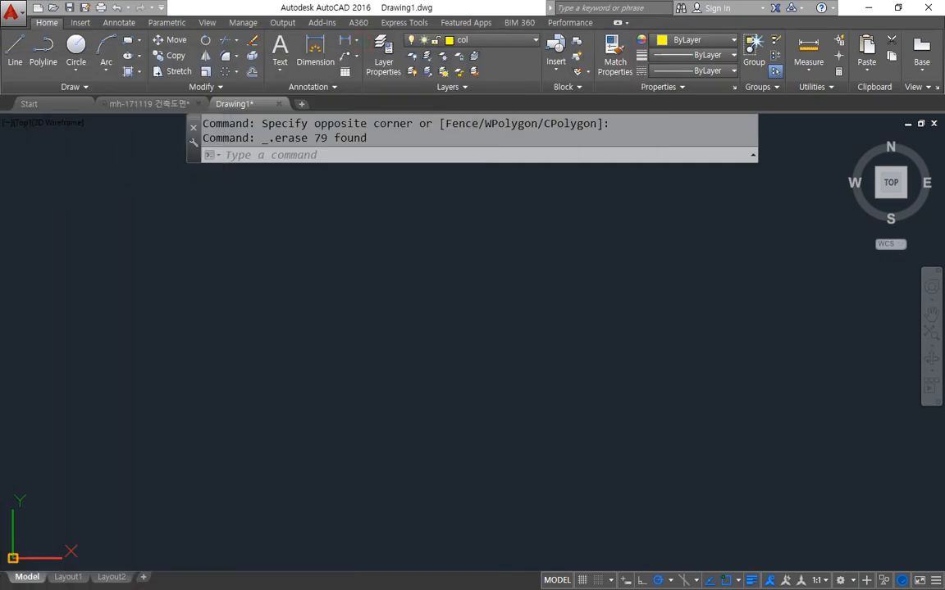
# - Draw a horizontal and a vertical construction line crossing at one point in the empty drawing
pyautogui.write('xl')
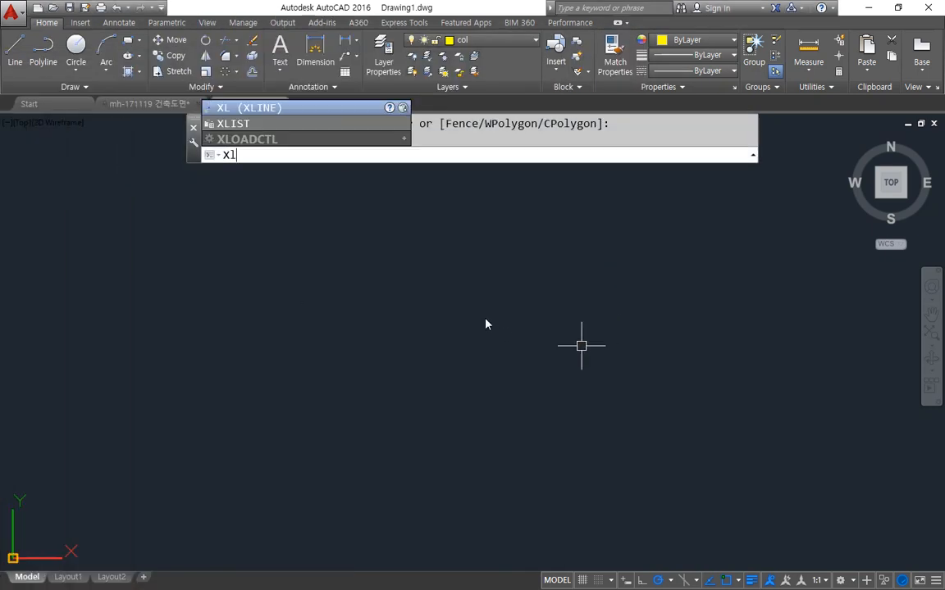
pyautogui.press('Return')
pyautogui.click(378, 317)
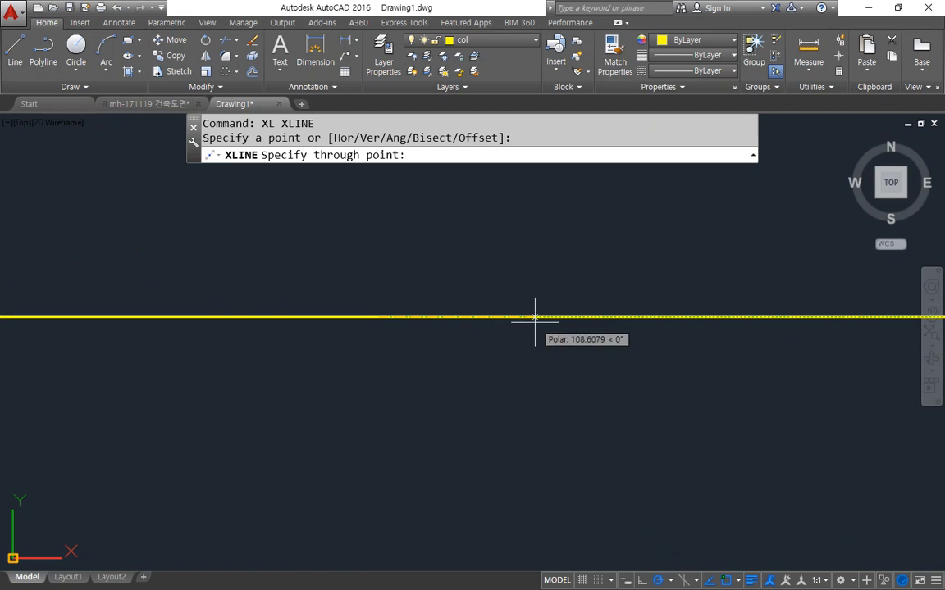
pyautogui.click(533, 317)
pyautogui.click(378, 263)
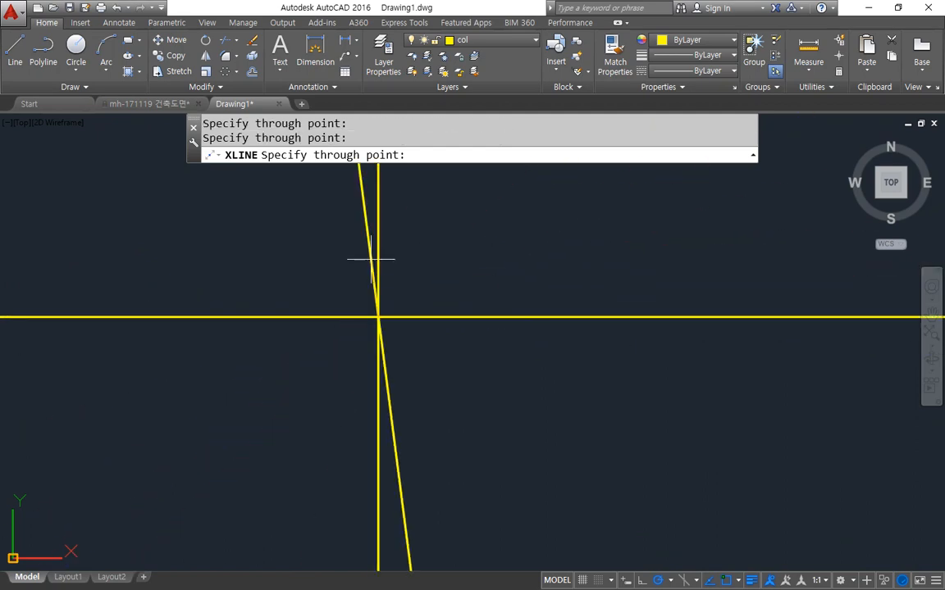
pyautogui.press('Escape')
# - Draw a construction line at 62 degrees through the intersection of the horizontal and vertical lines
pyautogui.write('xl')
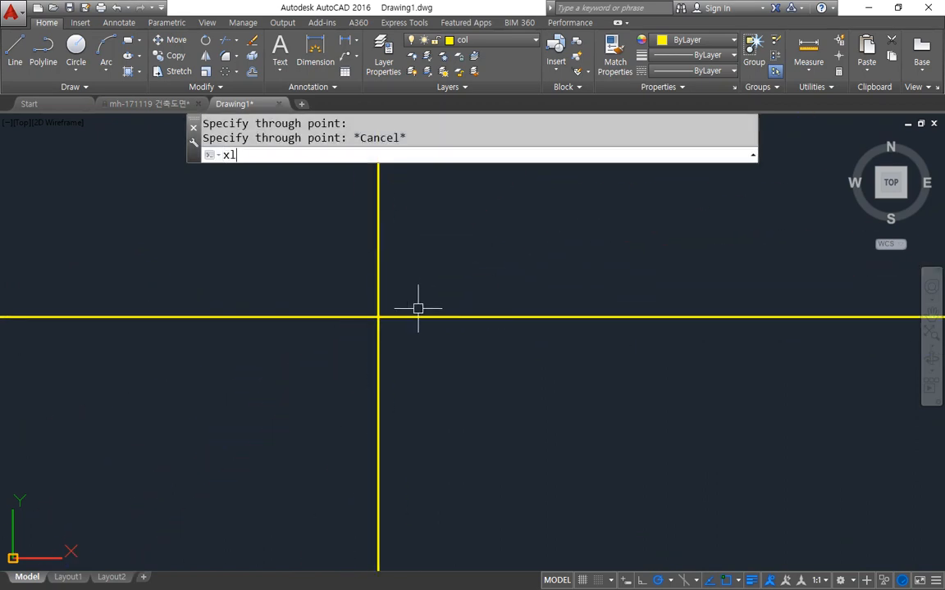
pyautogui.press('Return')
pyautogui.write('a')
pyautogui.press('Return')
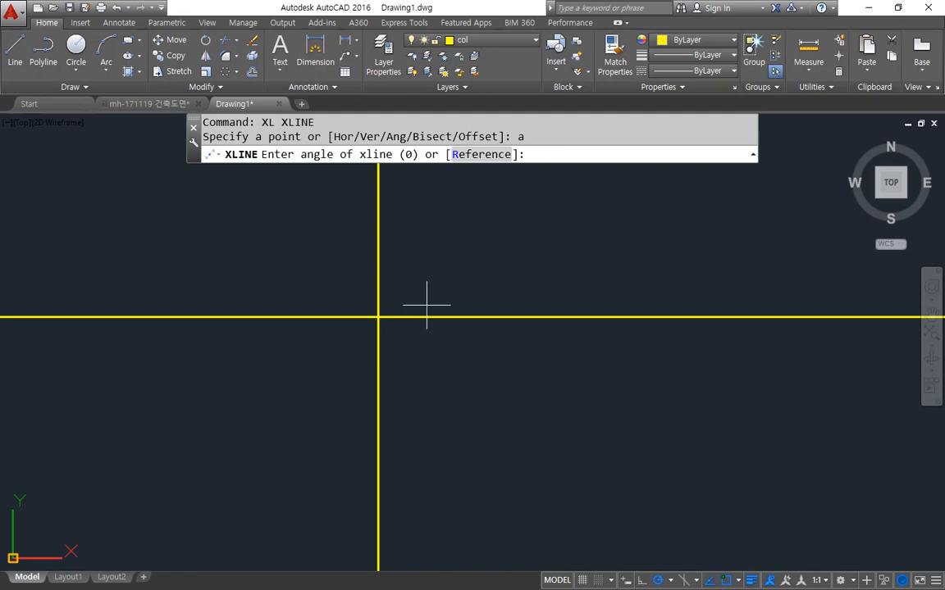
pyautogui.press('Return')
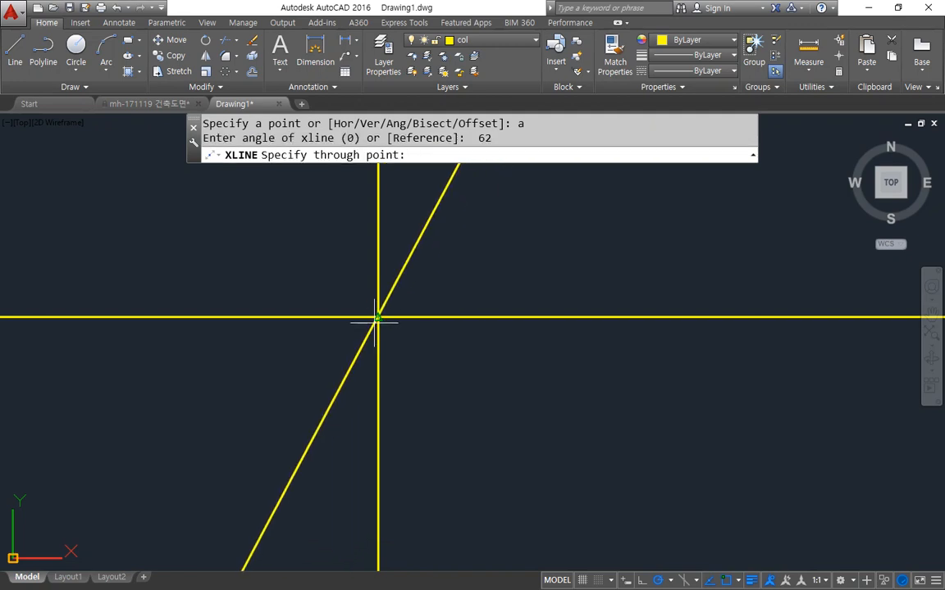
pyautogui.click(378, 317)
pyautogui.press('Return')
# - Trim the part of the 62-degree line below the intersection
pyautogui.write('tr')
pyautogui.press('Return')
pyautogui.press('Return')
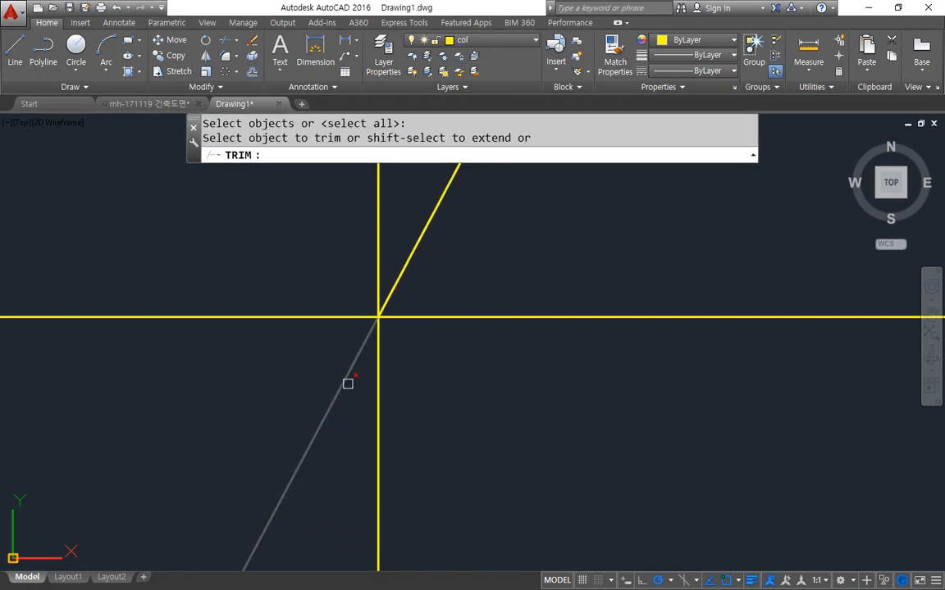
pyautogui.click(345, 383)
pyautogui.press('Return')
# - Move the horizontal, vertical and inclined lines to the cen layer
pyautogui.click(422, 327)
pyautogui.click(356, 280)
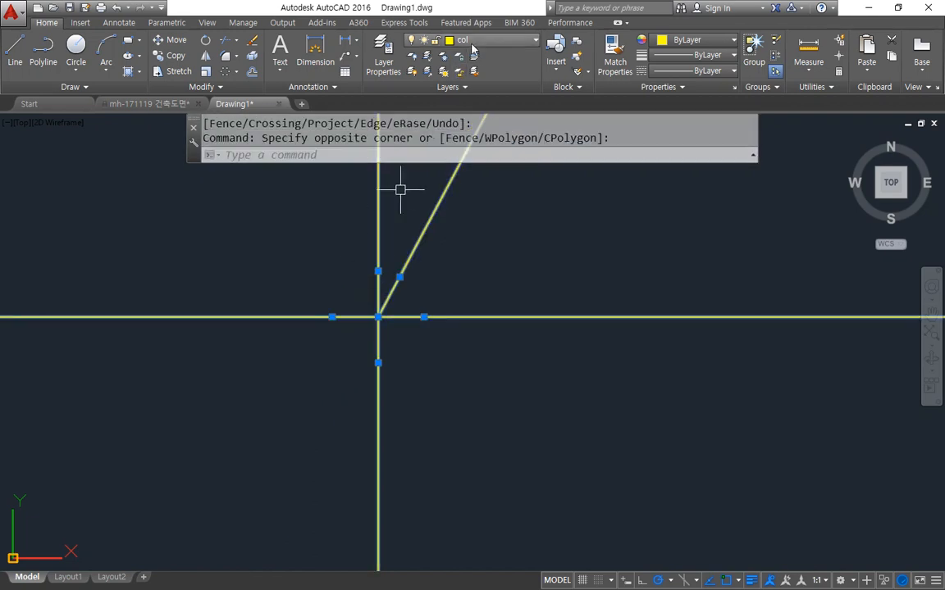
pyautogui.click(472, 43)
pyautogui.click(467, 69)
pyautogui.press('Escape')
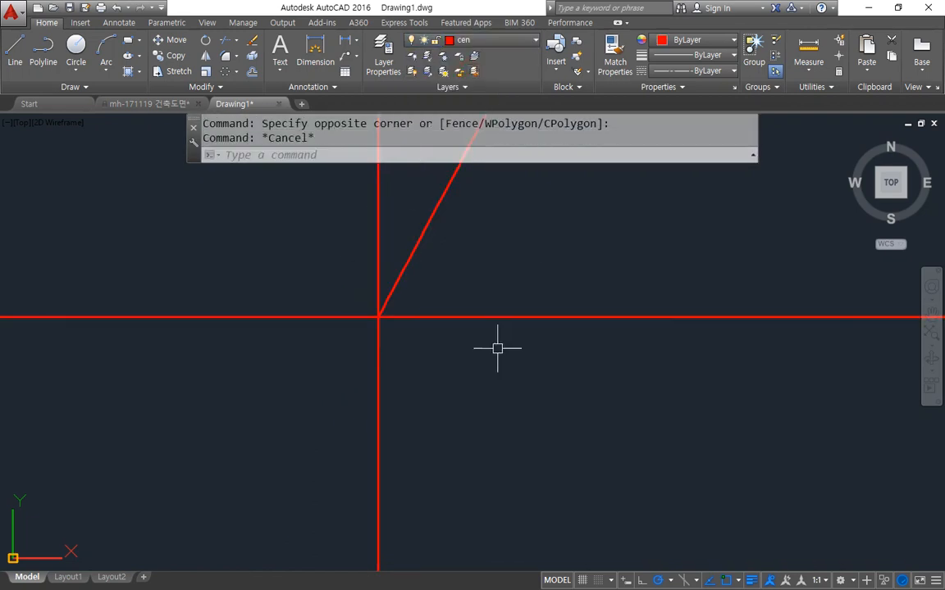
# - Draw a circle of radius 33.6 centred on the intersection of the centre lines
pyautogui.write('c')
pyautogui.press('Return')
pyautogui.click(379, 319)
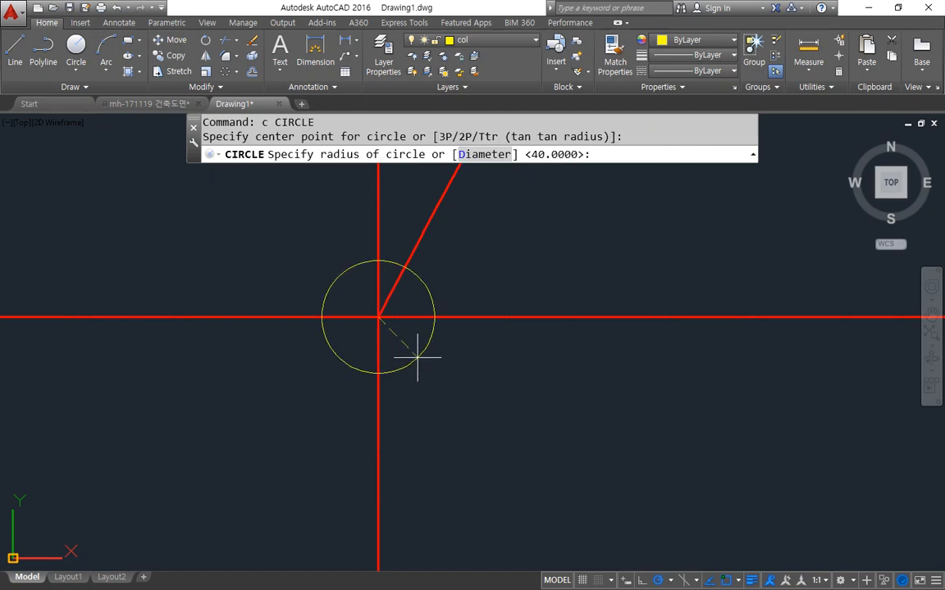
pyautogui.write('33.6')
pyautogui.press('Return')
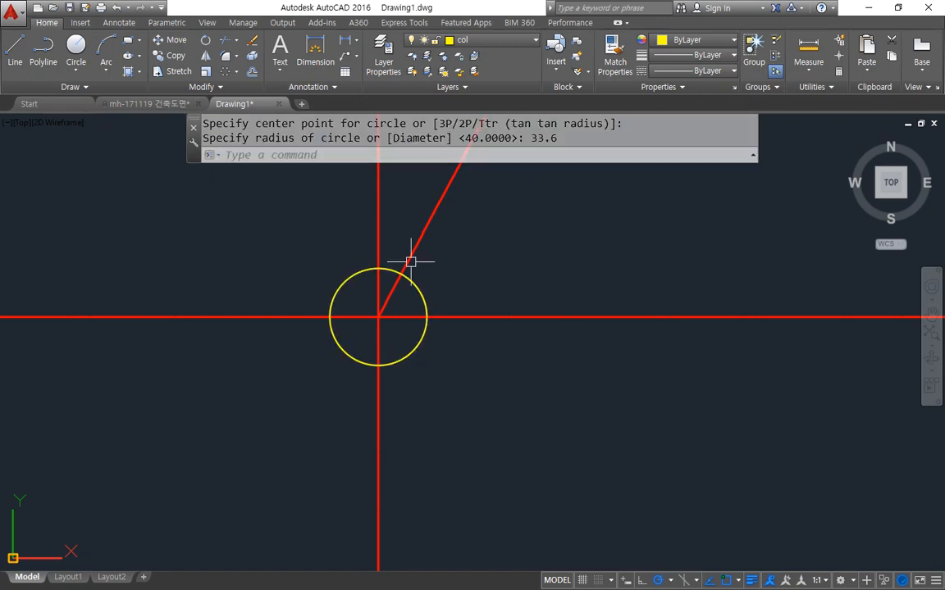
pyautogui.scroll(2, 402, 295)
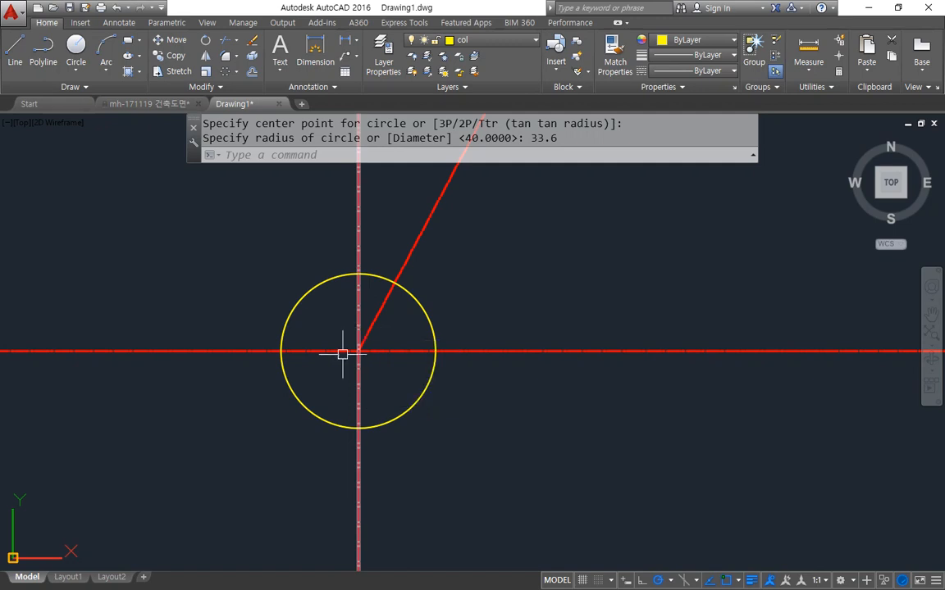
# - Draw a circle of radius 38.4 centred on the intersection of the horizontal and vertical centre lines
pyautogui.write('c')
pyautogui.press('Return')
pyautogui.click(362, 347)
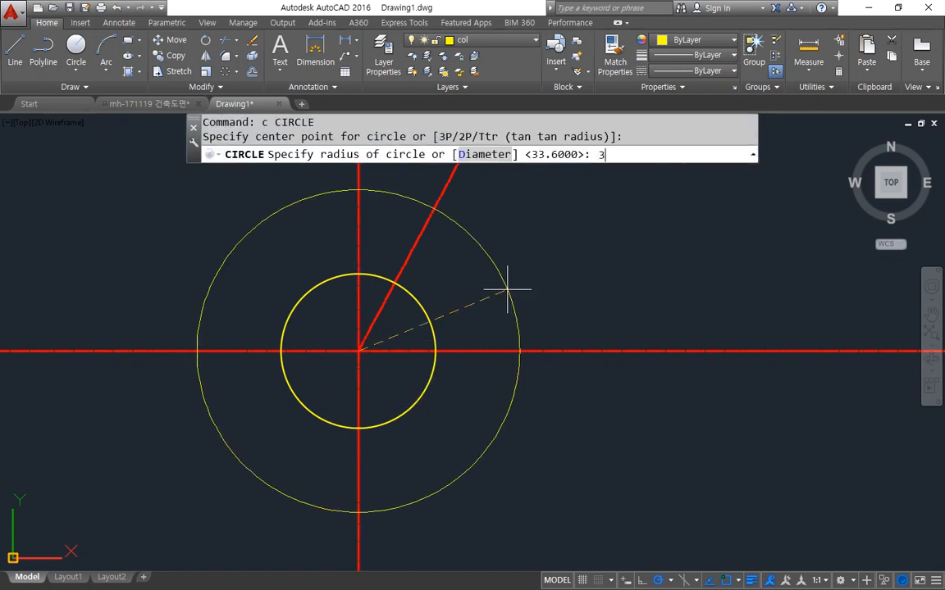
pyautogui.write('38.4')
pyautogui.press('Return')
# - Draw a circle of radius 6.4 centred where the inclined centre line crosses the radius 38.4 circle
pyautogui.scroll(4, 447, 294)
pyautogui.write('c')
pyautogui.press('Return')
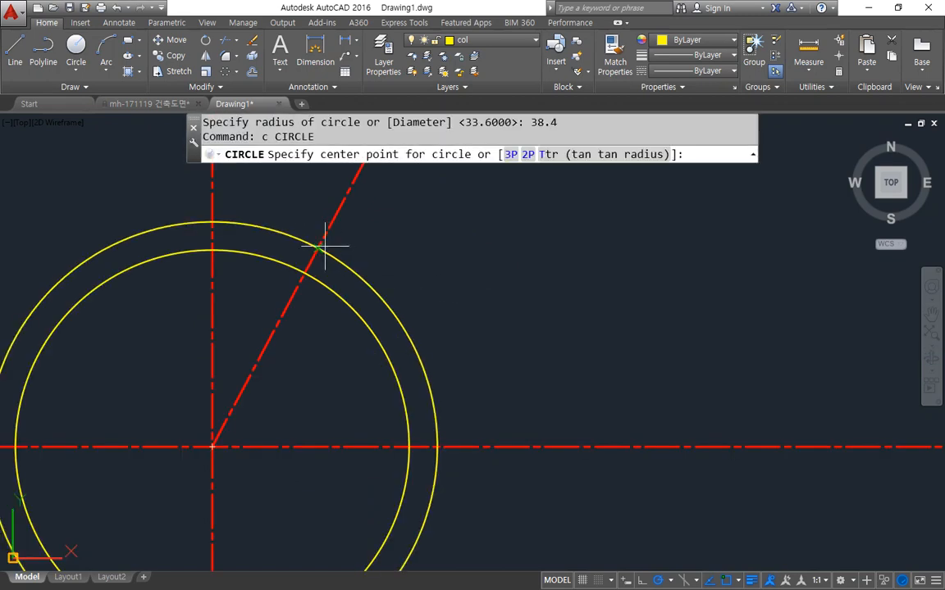
pyautogui.click(323, 245)
pyautogui.write('6.')
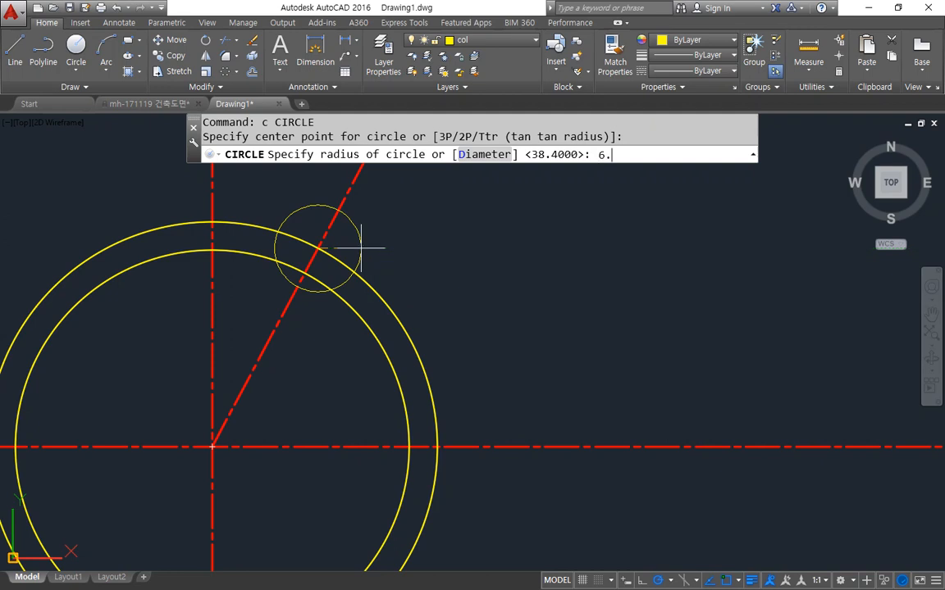
pyautogui.write('4')
pyautogui.press('Return')
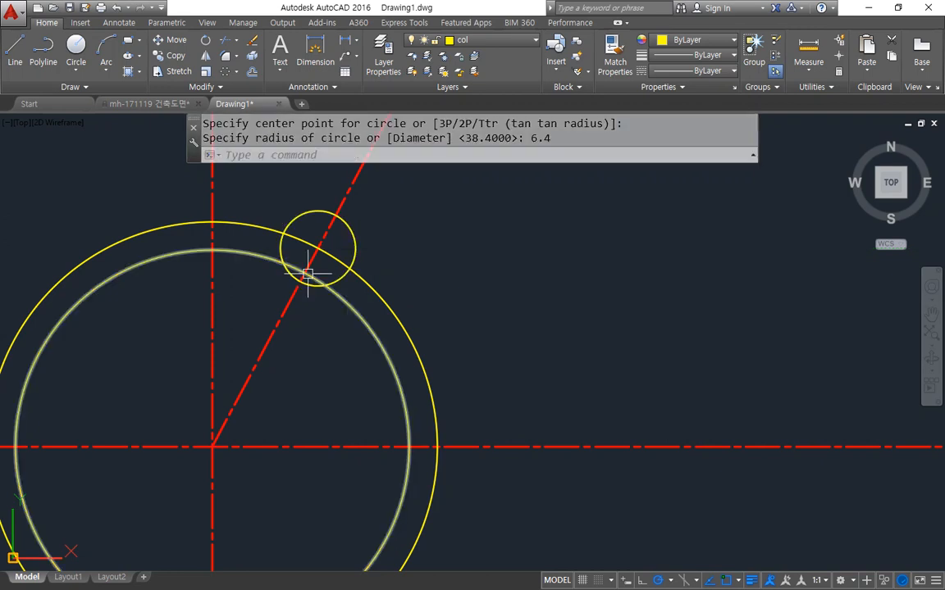
# - Offset the inclined centre line by 6.4 to both sides
pyautogui.write('o')
pyautogui.press('Return')
pyautogui.write('6.')
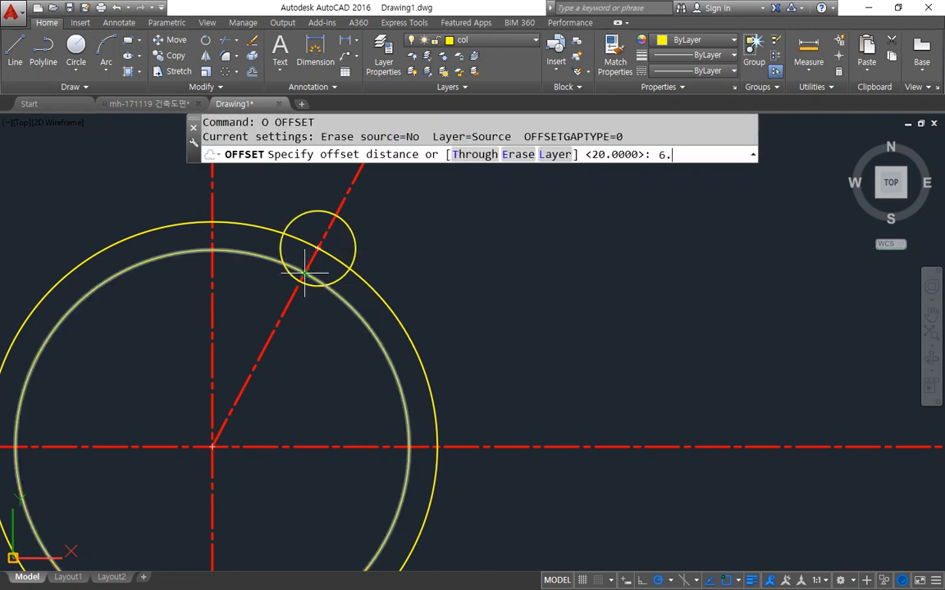
pyautogui.write('4')
pyautogui.press('Return')
pyautogui.click(289, 306)
pyautogui.click(274, 297)
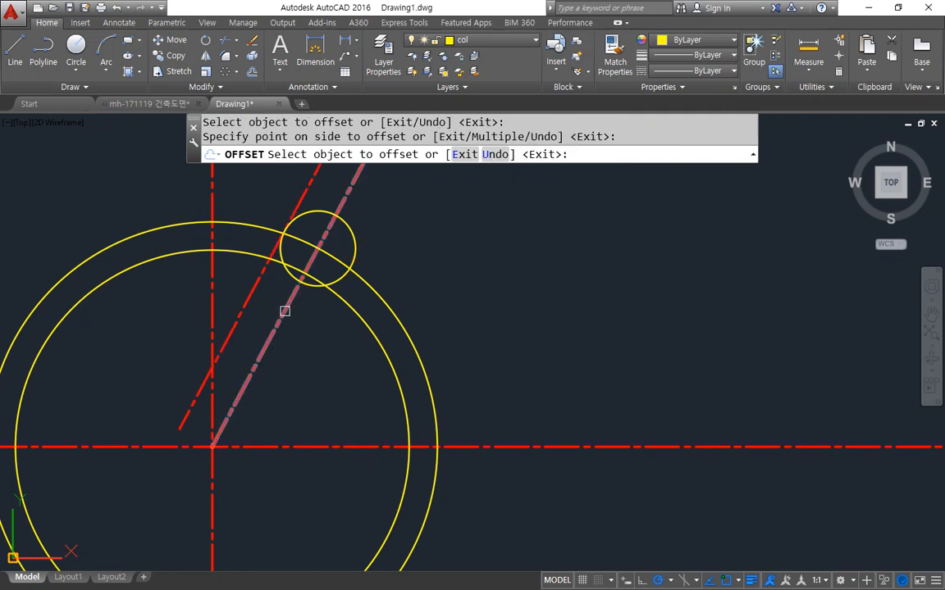
pyautogui.click(285, 310)
pyautogui.click(337, 348)
pyautogui.press('Return')
# - Match the properties of the two offset inclined lines to those of the yellow radius 38.4 circle
pyautogui.write('ma')
pyautogui.press('Return')
pyautogui.click(371, 289)
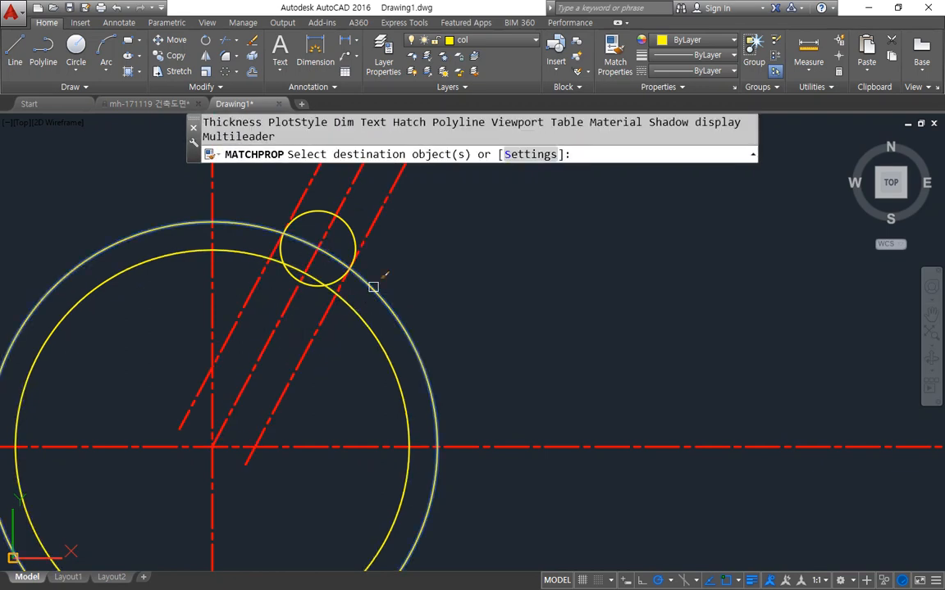
pyautogui.click(322, 322)
pyautogui.click(252, 294)
pyautogui.press('Return')
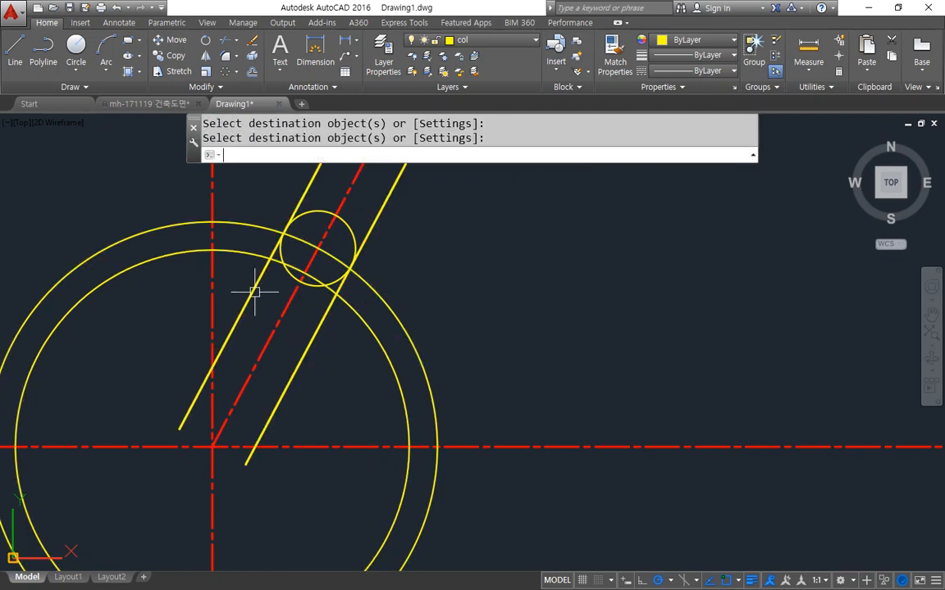
# - Offset the two yellow inclined lines outward by 3
pyautogui.write('o')
pyautogui.press('Return')
pyautogui.write('3')
pyautogui.press('Return')
pyautogui.click(315, 332)
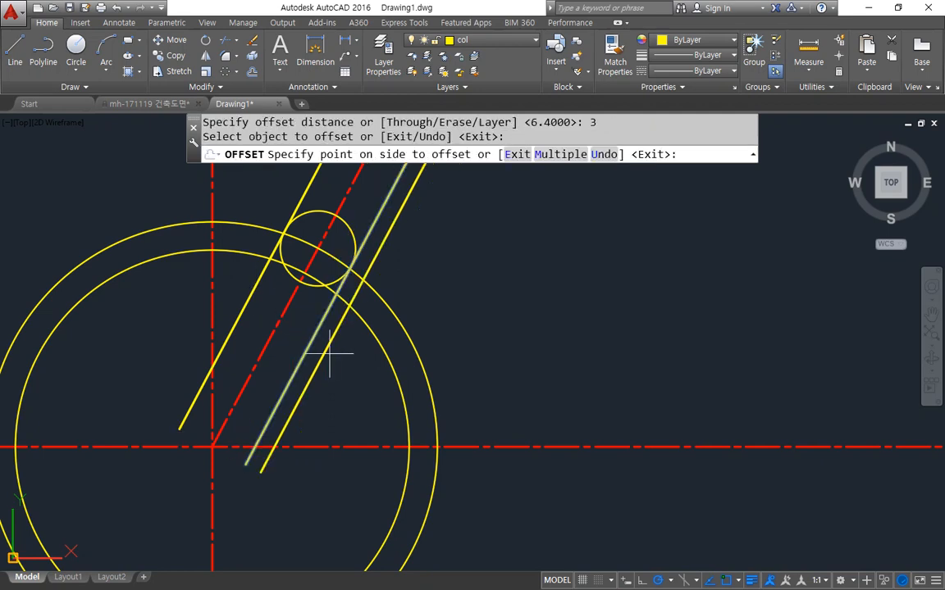
pyautogui.click(331, 362)
pyautogui.click(244, 309)
pyautogui.click(245, 276)
pyautogui.press('Return')
pyautogui.write('tr')
pyautogui.press('Return')
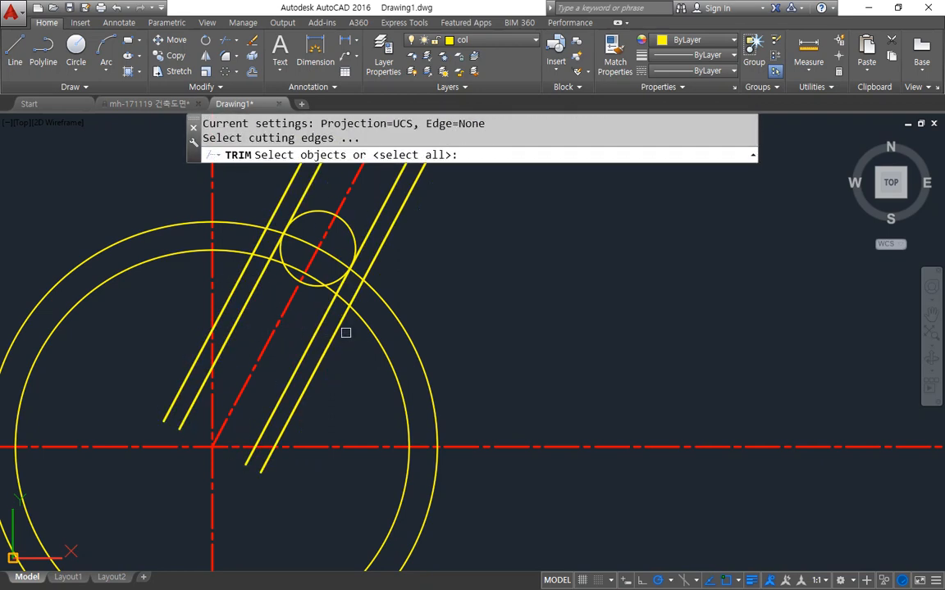
pyautogui.press('Escape')
# - Erase the two outermost inclined lines, keeping the pair tangent to the small circle
pyautogui.click(337, 334)
pyautogui.click(246, 264)
pyautogui.click(232, 284)
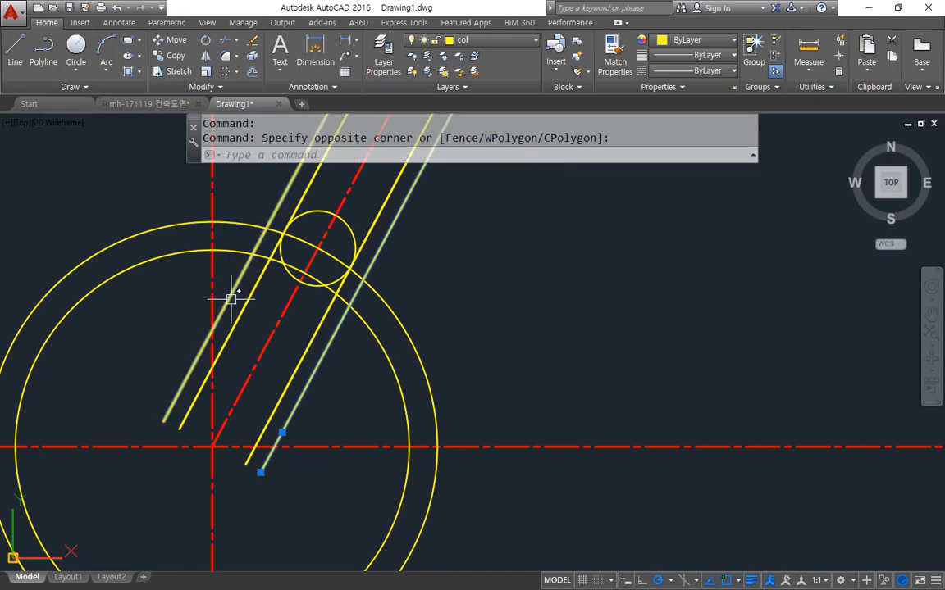
pyautogui.write('e')
pyautogui.press('Return')
# - Offset the radius 6.4 circle outward by 3
pyautogui.write('o')
pyautogui.press('Return')
pyautogui.write('3')
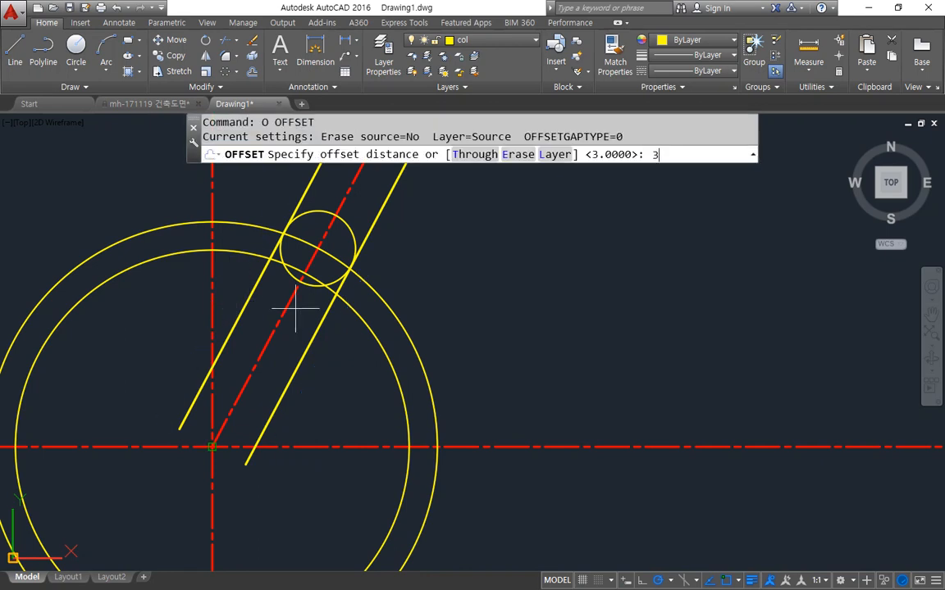
pyautogui.press('Return')
pyautogui.click(347, 234)
pyautogui.click(472, 276)
pyautogui.press('Return')
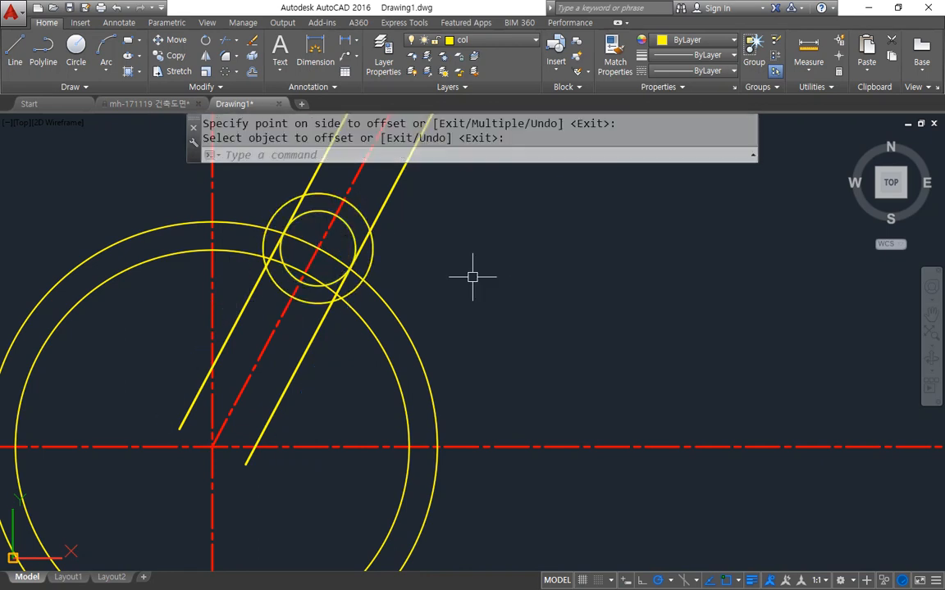
# - Trim the radius 38.4 circle outside the offset circle and the inclined centre line beyond it
pyautogui.write('tr')
pyautogui.press('Return')
pyautogui.click(373, 264)
pyautogui.press('Return')
pyautogui.click(385, 296)
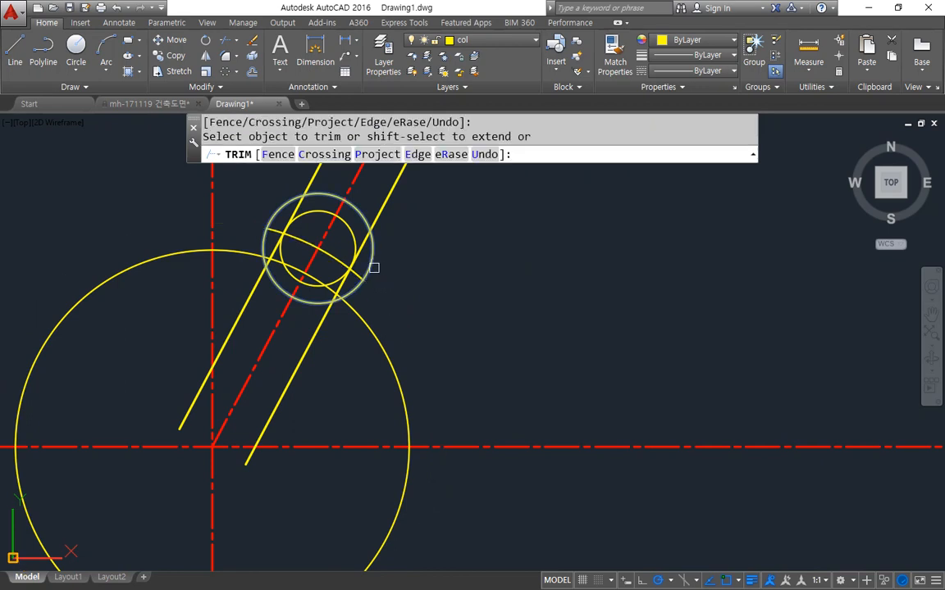
pyautogui.press('Return')
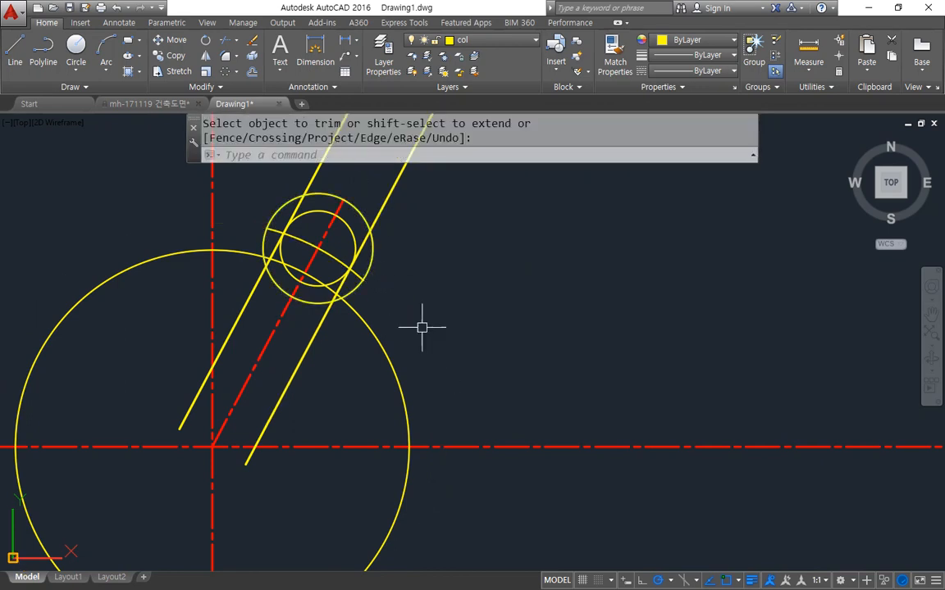
# - Erase the offset circle that served as the cutting edge around the notch
pyautogui.click(372, 255)
pyautogui.write('e')
pyautogui.press('Return')
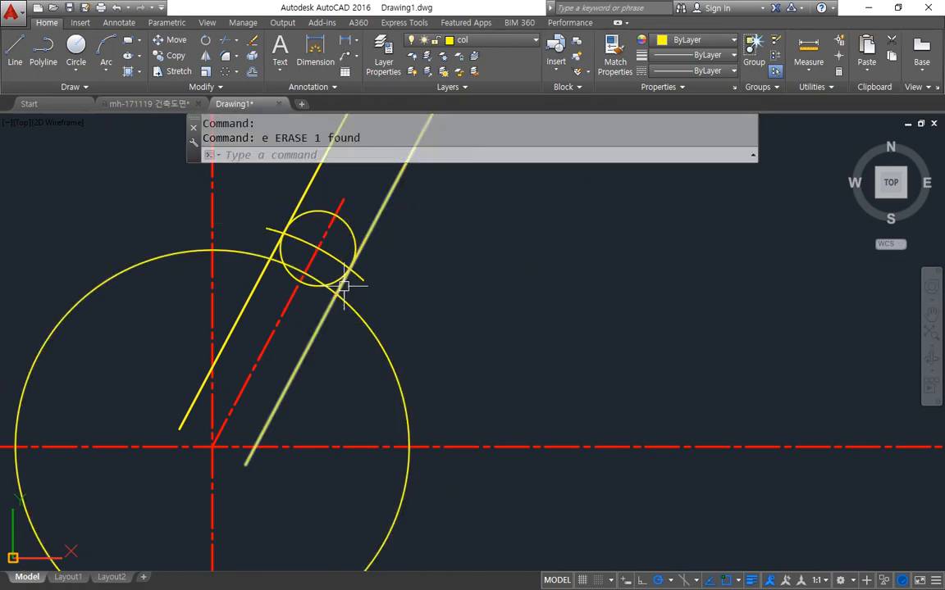
# - Trim the upper ends of both yellow inclined lines at the radius 6.4 circle
pyautogui.write('tr')
pyautogui.press('Return')
pyautogui.press('Escape')
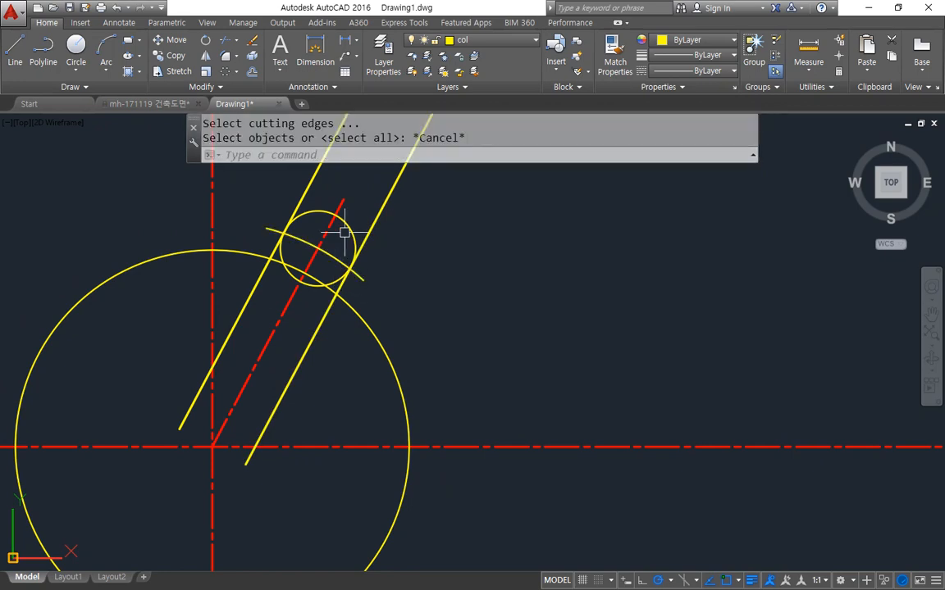
pyautogui.press('Return')
pyautogui.click(343, 227)
pyautogui.press('Return')
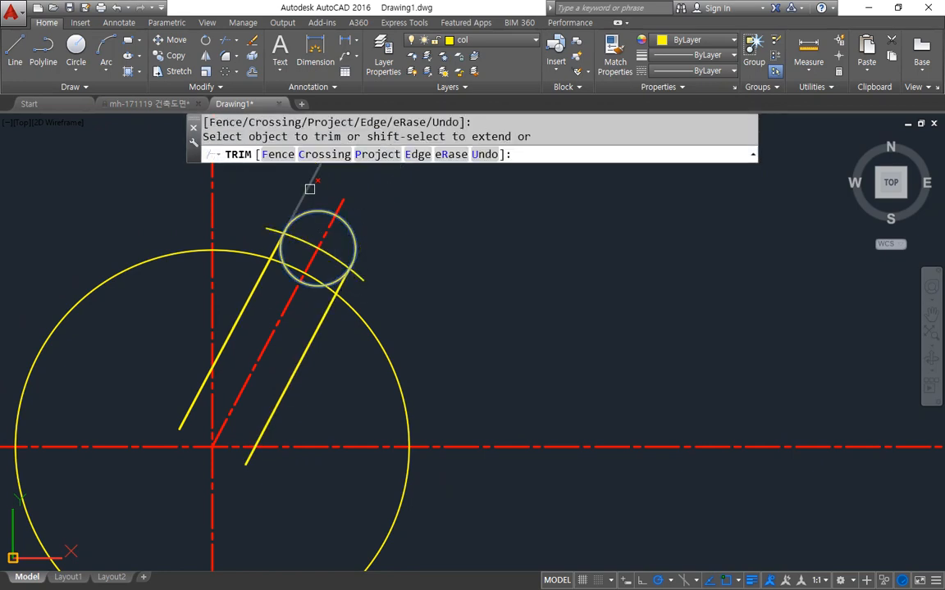
pyautogui.press('Return')
# - Trim the lower arc of the radius 6.4 circle and the bore circle's arc between the two inclined lines
pyautogui.press('Return')
pyautogui.click(299, 361)
pyautogui.click(243, 307)
pyautogui.press('Return')
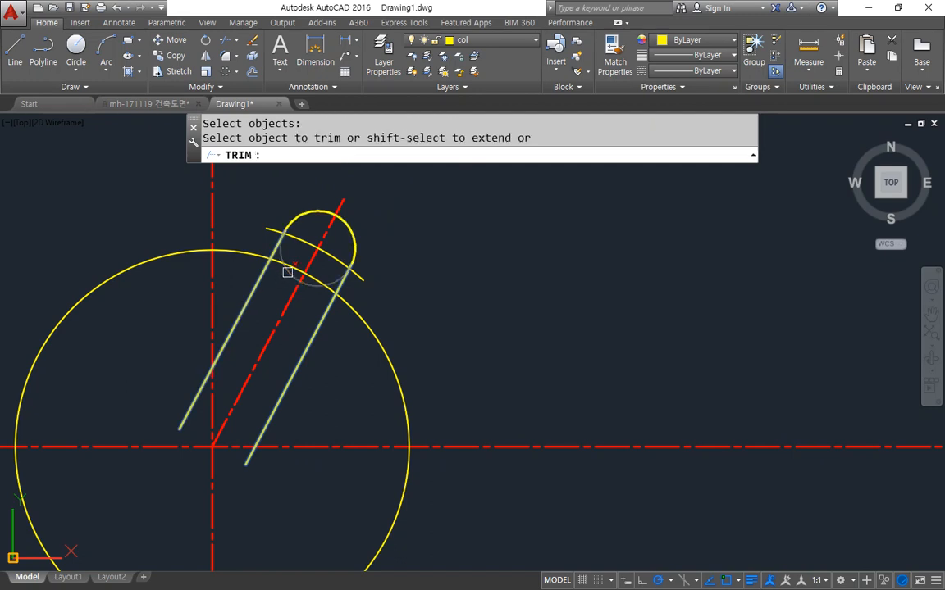
pyautogui.click(287, 272)
pyautogui.click(347, 346)
pyautogui.press('Return')
pyautogui.write('f')
pyautogui.press('Return')
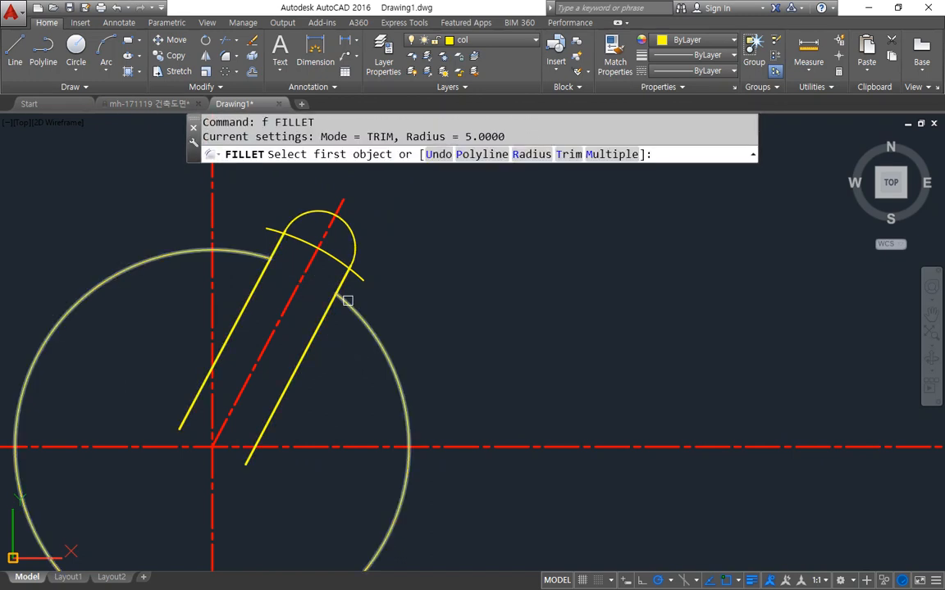
pyautogui.click(347, 301)
pyautogui.press('Escape')
# - Fillet both inclined notch lines with the bore circle at radius 0 to form sharp corners
pyautogui.write('f')
pyautogui.press('Return')
pyautogui.write('r Specify fillet')
pyautogui.press('Return')
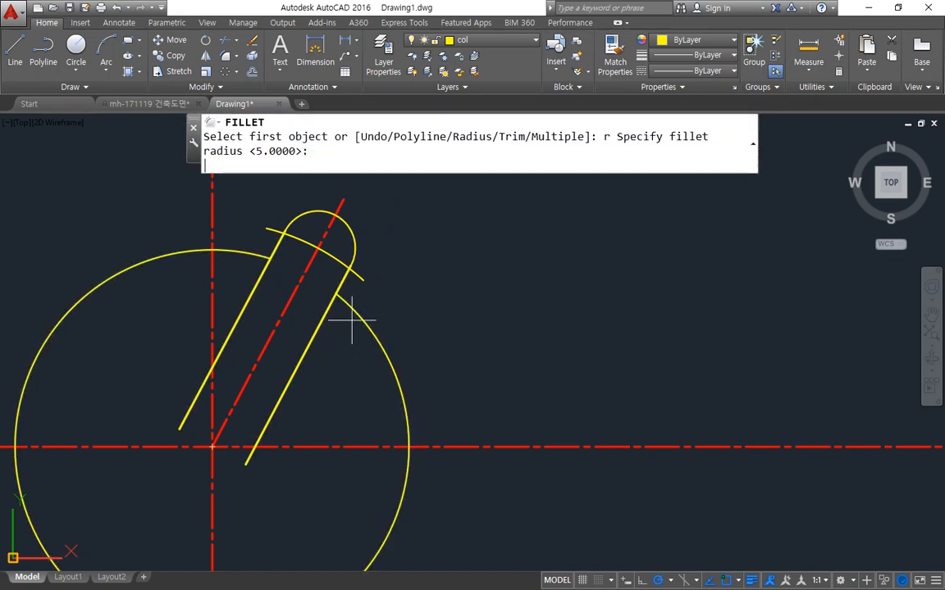
pyautogui.write('0')
pyautogui.press('Return')
pyautogui.click(351, 309)
pyautogui.click(349, 274)
pyautogui.press('Return')
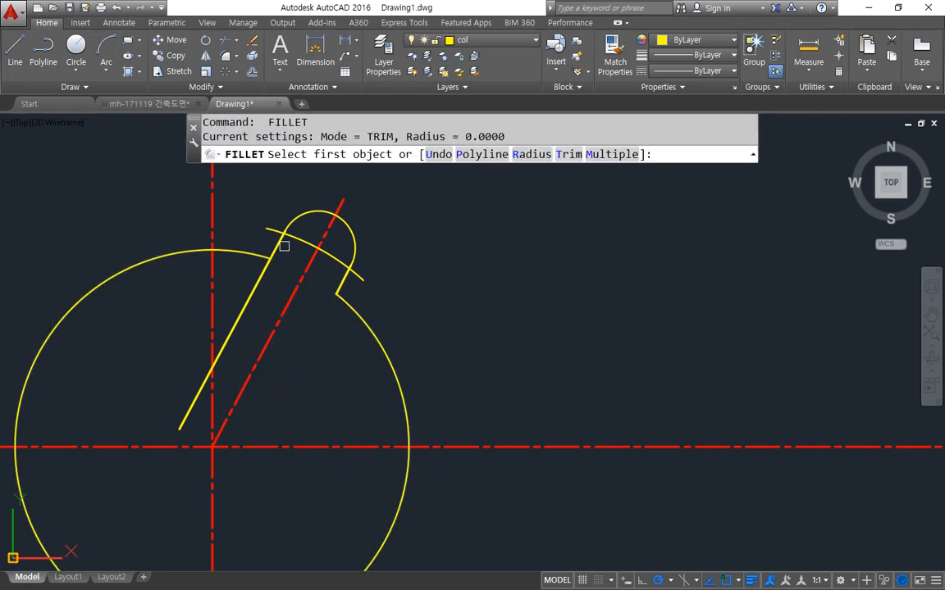
pyautogui.click(282, 247)
pyautogui.click(248, 259)
# - Match the properties of the short radius 38.4 arc through the notch to those of the inclined centre line
pyautogui.write('ma')
pyautogui.press('Return')
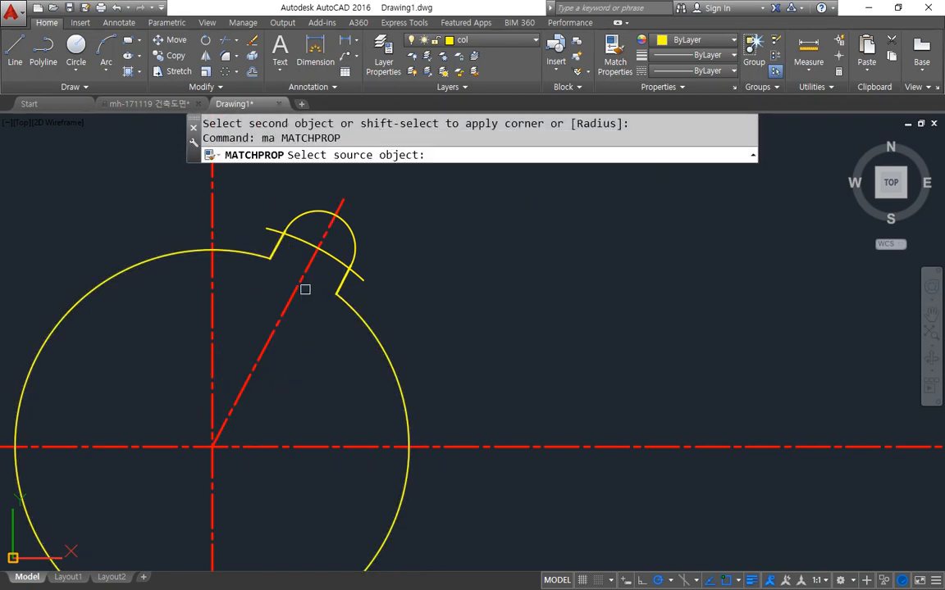
pyautogui.click(303, 279)
pyautogui.click(303, 246)
pyautogui.press('Return')
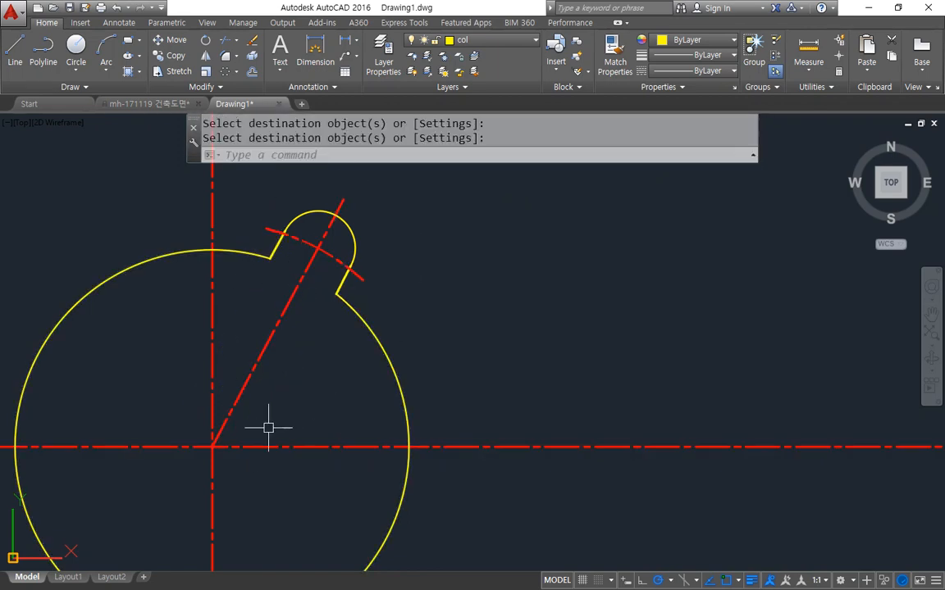
pyautogui.scroll(-4, 268, 427)
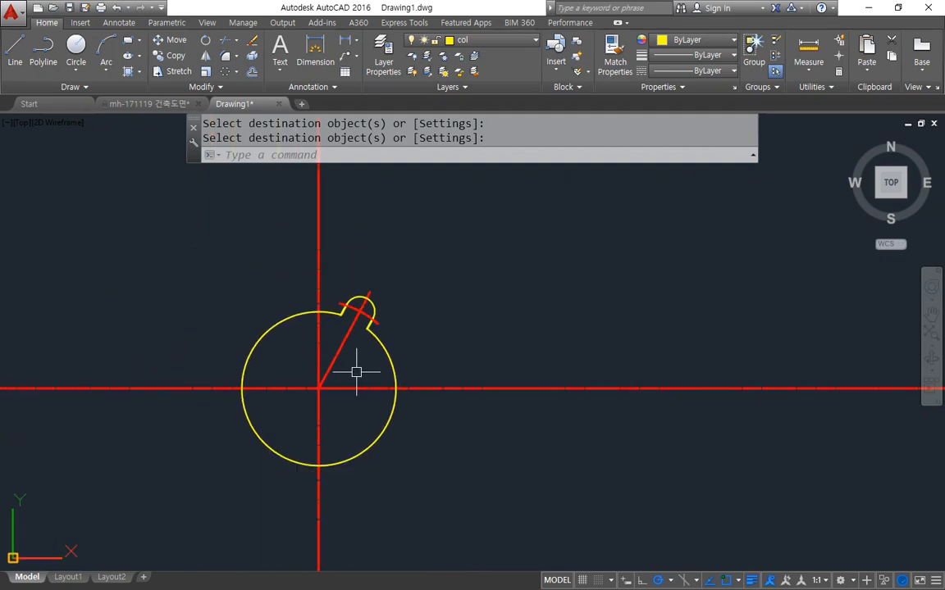
pyautogui.moveTo(590, 292)
pyautogui.mouseDown()
pyautogui.moveTo(572, 373)
pyautogui.moveTo(571, 463)
pyautogui.mouseUp()
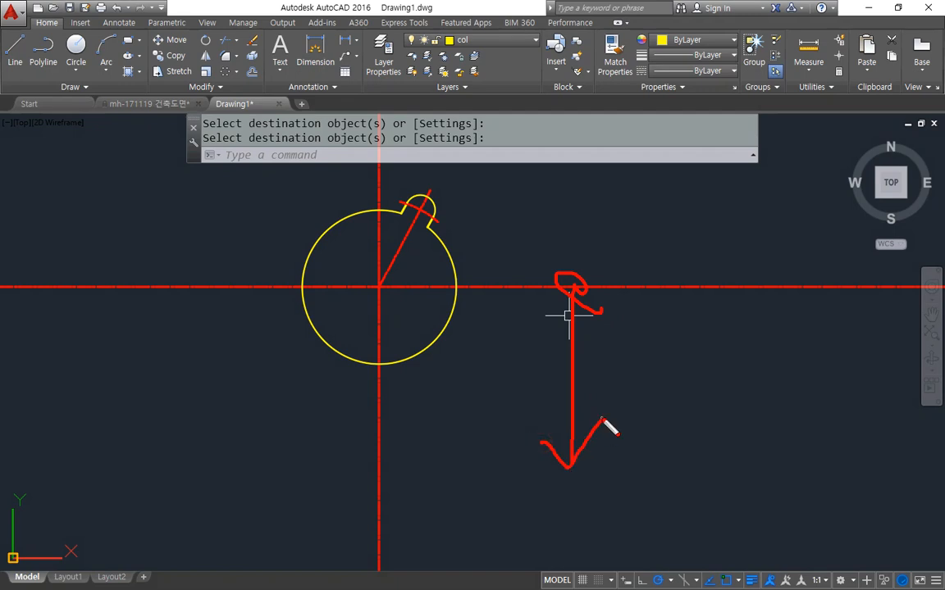
# - Offset the horizontal centerline 45 units downward
pyautogui.press('Escape')
pyautogui.write('o')
pyautogui.press('Return')
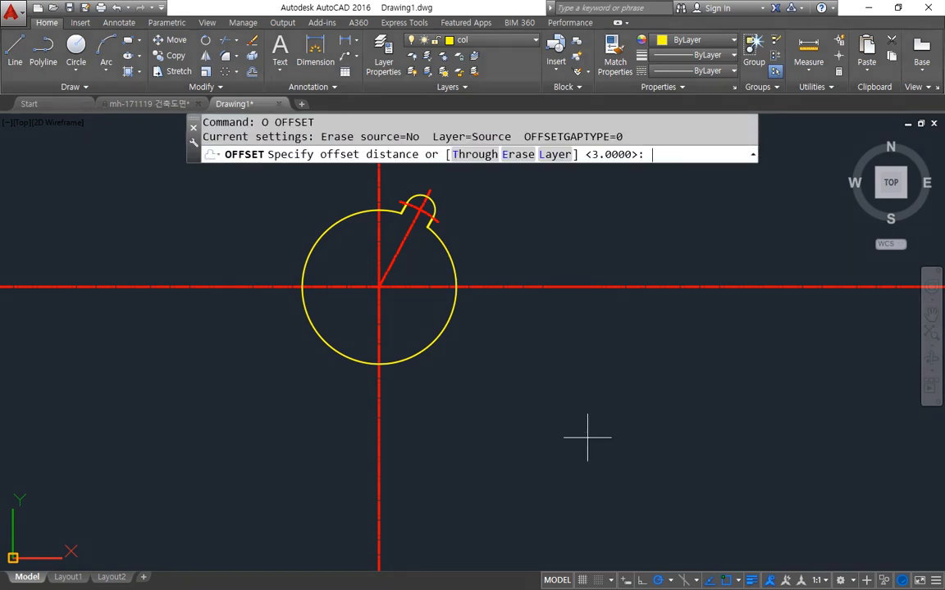
pyautogui.write('45')
pyautogui.press('Return')
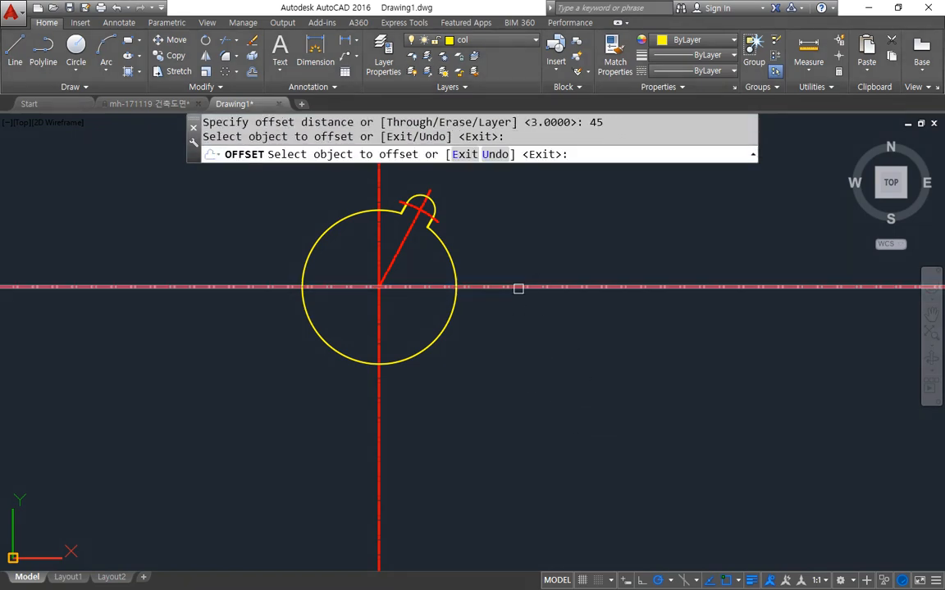
pyautogui.click(517, 286)
pyautogui.click(536, 452)
pyautogui.press('Return')
# - Offset the vertical centerline through the large circle 84 units to both sides
pyautogui.write('o')
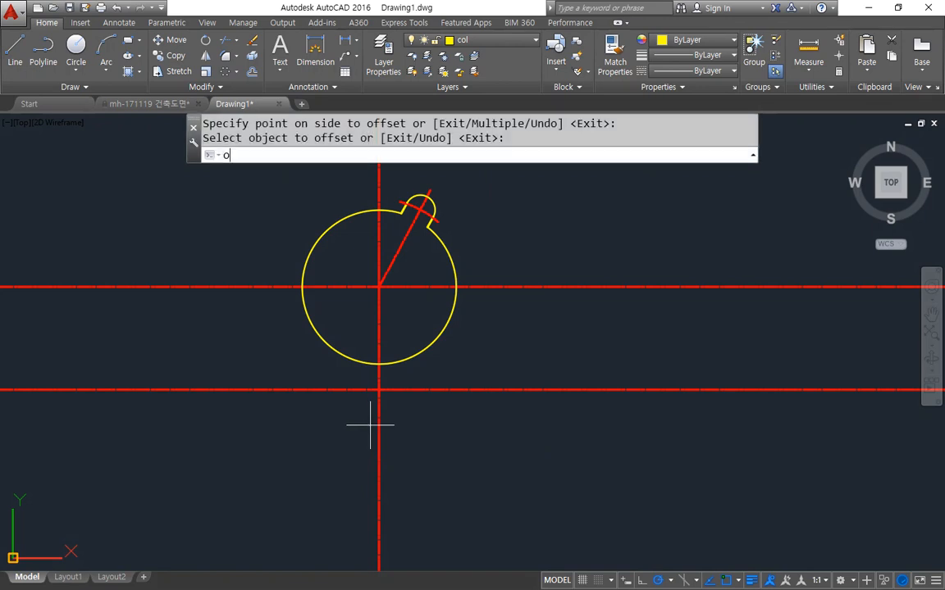
pyautogui.press('Return')
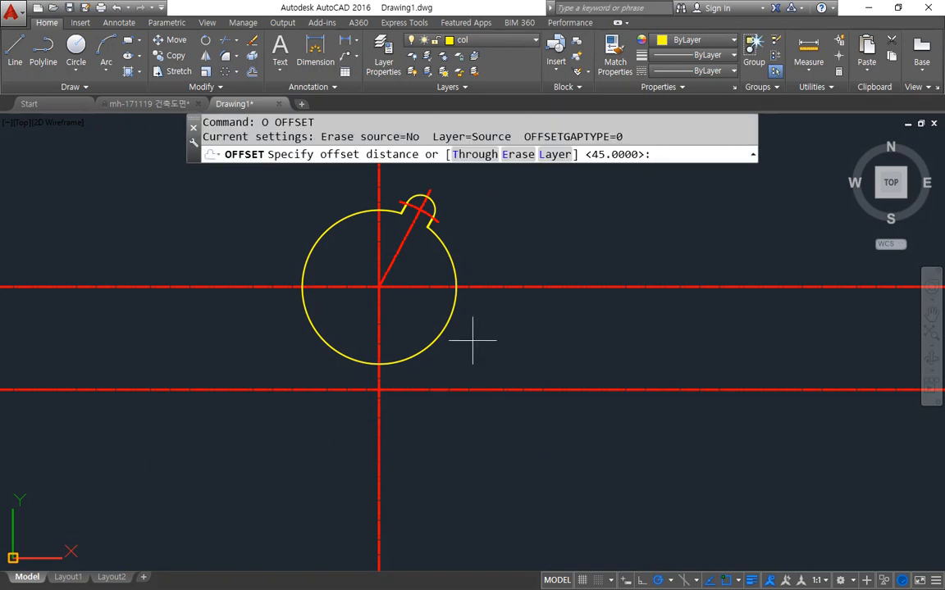
pyautogui.press('Return')
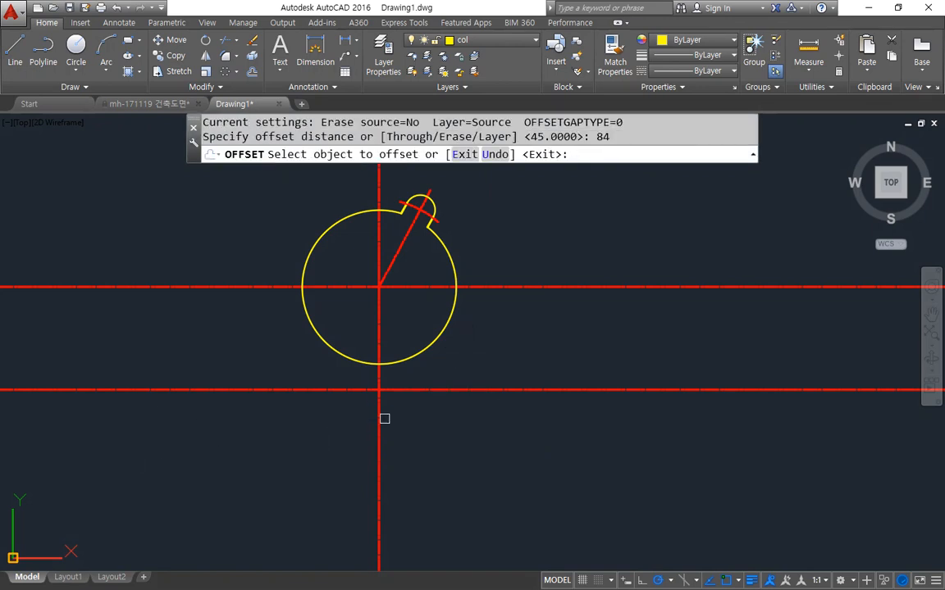
pyautogui.click(380, 420)
pyautogui.click(346, 430)
pyautogui.click(379, 433)
pyautogui.click(397, 437)
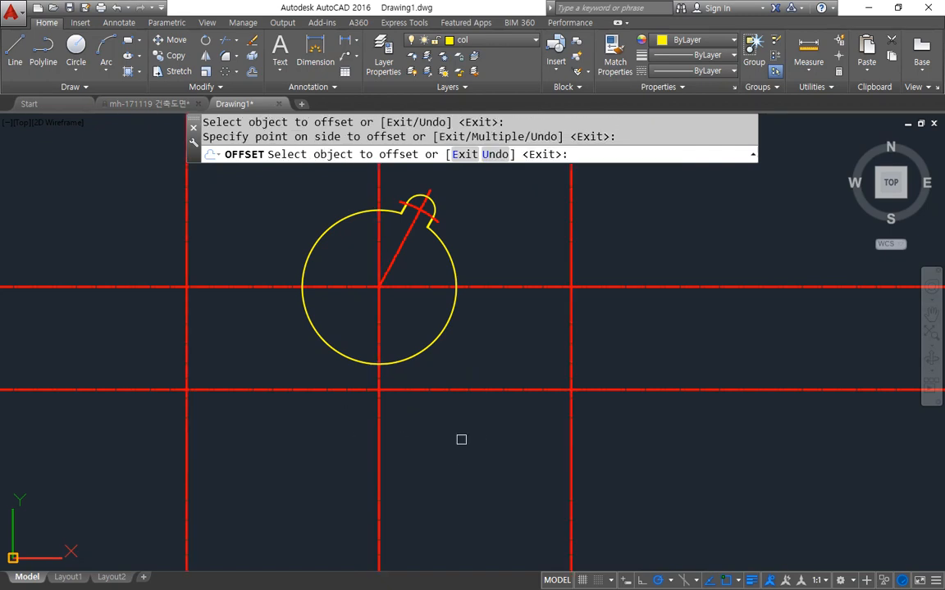
pyautogui.press('Return')
# - Draw a circle of radius 5 at each intersection of the lower horizontal centerline with the outer vertical centerlines
pyautogui.write('c')
pyautogui.press('Return')
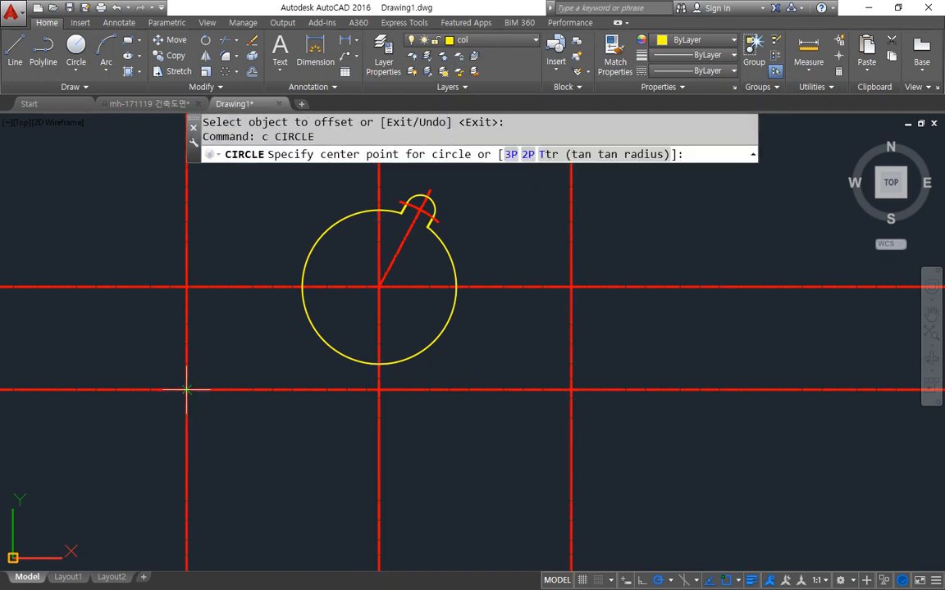
pyautogui.click(186, 390)
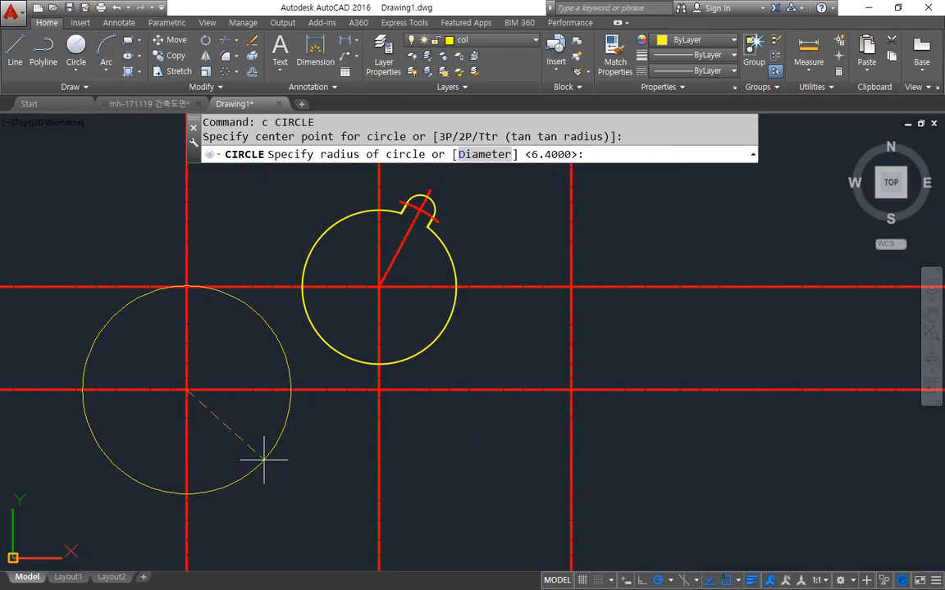
pyautogui.write('5')
pyautogui.press('Return')
pyautogui.press('Return')
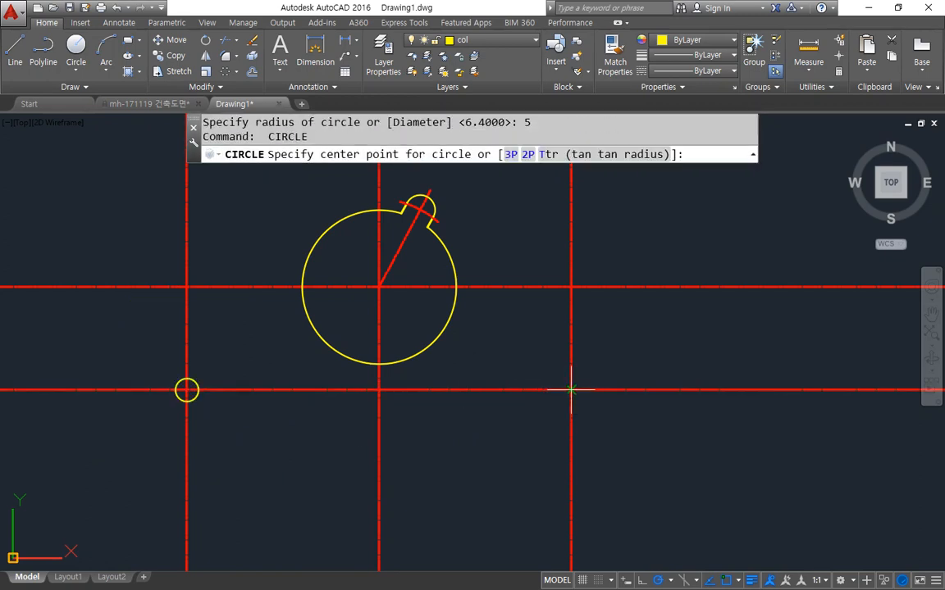
pyautogui.click(570, 390)
pyautogui.press('Return')
# - Draw a concentric circle of radius 10 around each of the two small circles
pyautogui.press('Return')
pyautogui.click(186, 391)
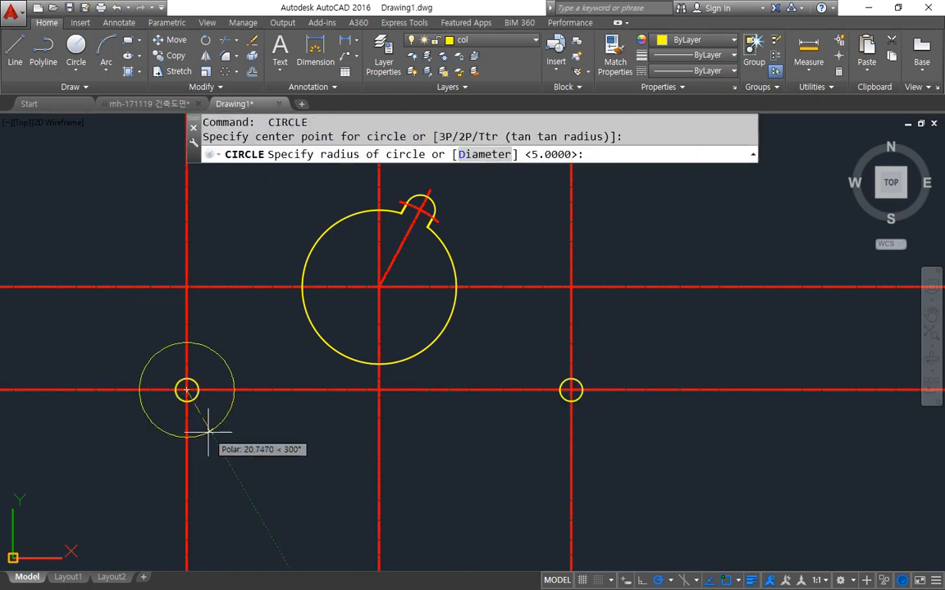
pyautogui.write('10')
pyautogui.press('Return')
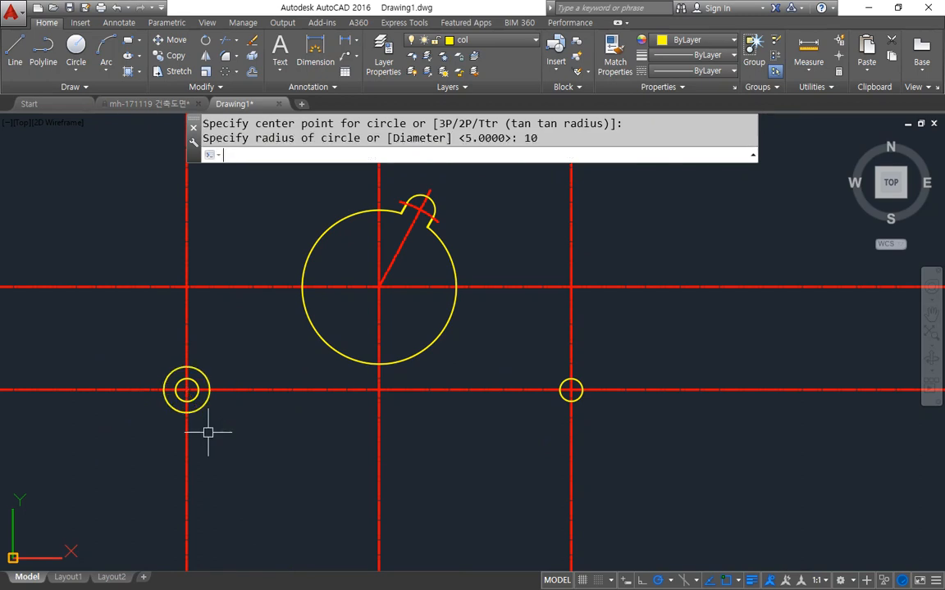
pyautogui.press('Return')
pyautogui.click(571, 391)
pyautogui.press('Return')
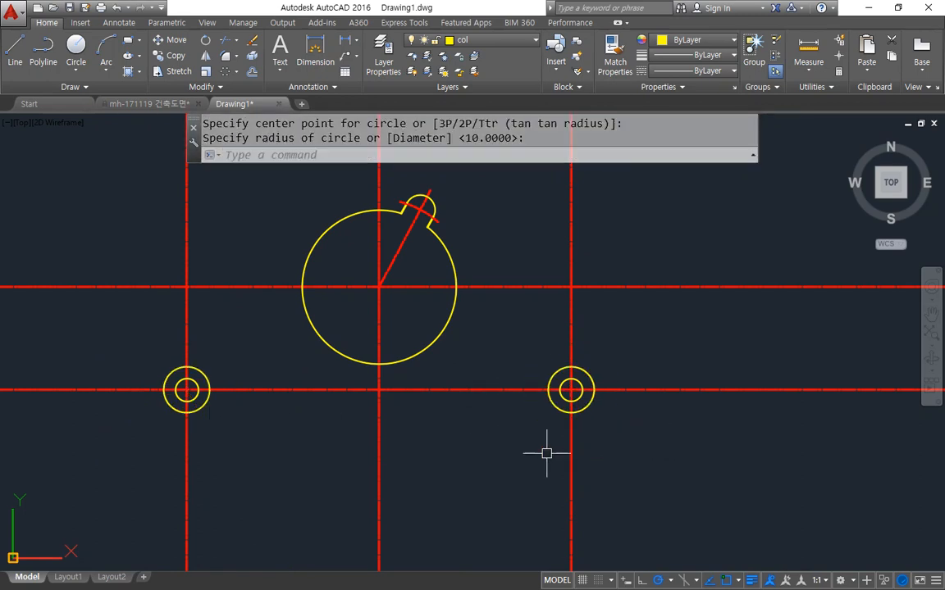
# - Offset the lower horizontal centerline 10 units downward, tangent to the bottoms of the outer circles
pyautogui.write('o')
pyautogui.press('Return')
pyautogui.write('10')
pyautogui.press('Return')
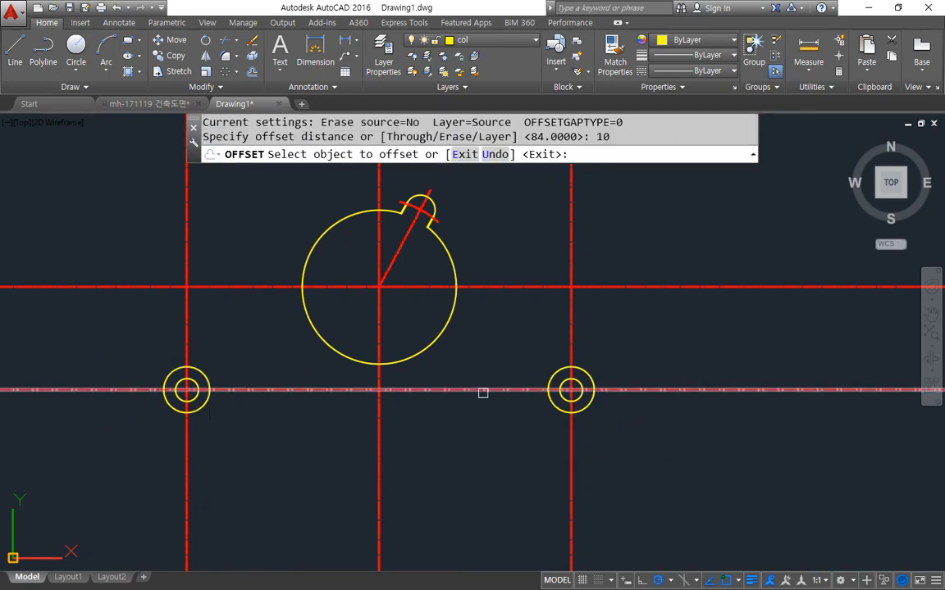
pyautogui.click(482, 390)
pyautogui.click(481, 427)
pyautogui.press('Return')
# - Match the properties of the new bottom line to those of the right outer circle
pyautogui.write('ma')
pyautogui.press('Return')
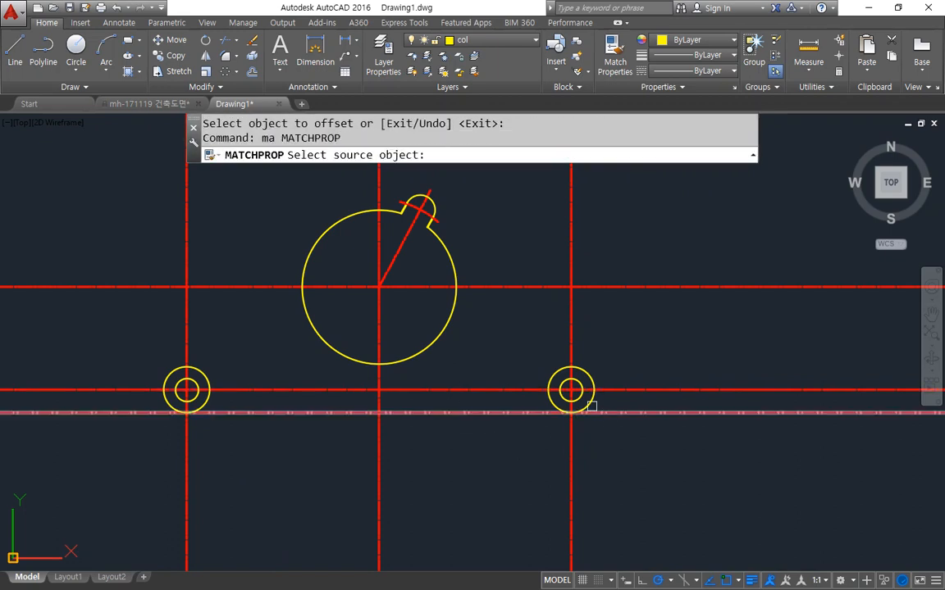
pyautogui.click(586, 405)
pyautogui.click(605, 412)
pyautogui.press('Return')
# - Fillet both ends of the bottom line to the two outer circles with radius 0
pyautogui.write('f')
pyautogui.press('Return')
pyautogui.write('r')
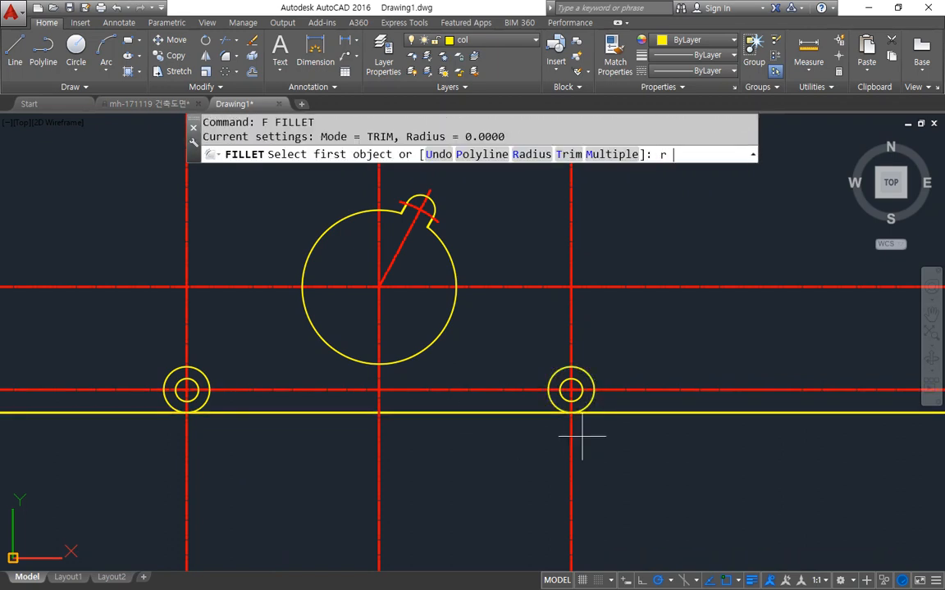
pyautogui.press('Return')
pyautogui.write('0')
pyautogui.press('Return')
pyautogui.click(542, 413)
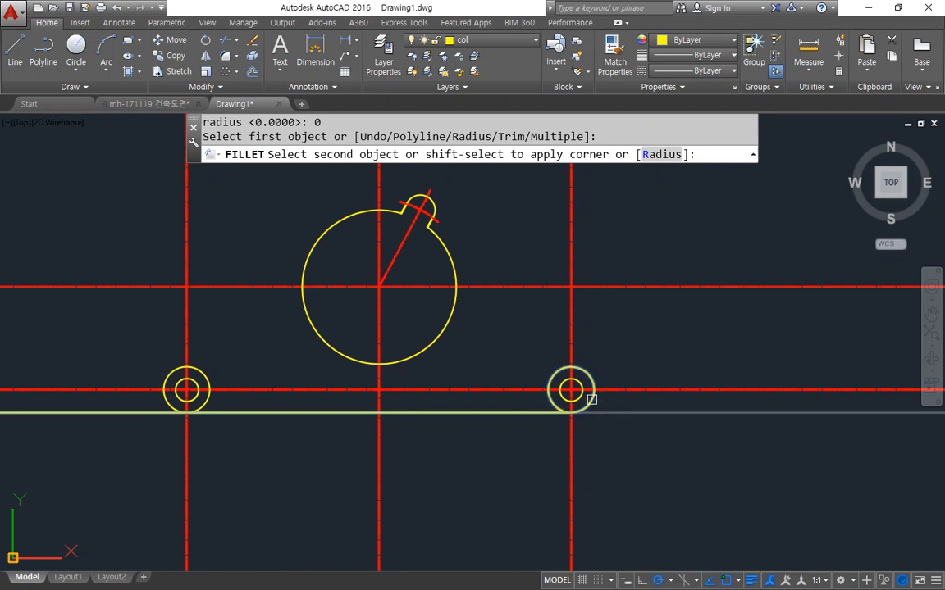
pyautogui.click(570, 398)
pyautogui.press('Return')
pyautogui.click(288, 411)
pyautogui.click(187, 353)
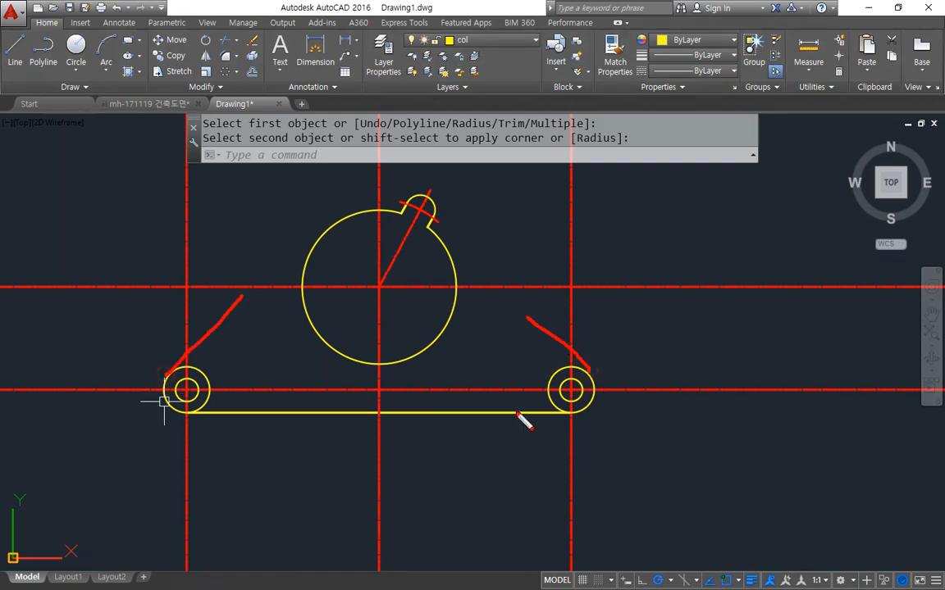
# - Draw a construction line at 133 degrees through the center of the right circles
pyautogui.press('Escape')
pyautogui.write('xl')
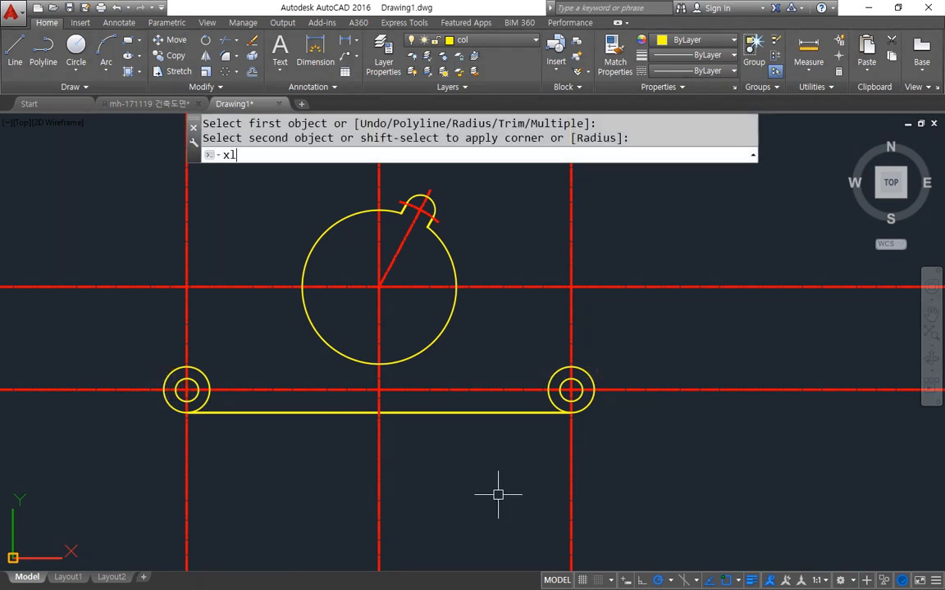
pyautogui.press('Return')
pyautogui.write('a')
pyautogui.press('Return')
pyautogui.press('Return')
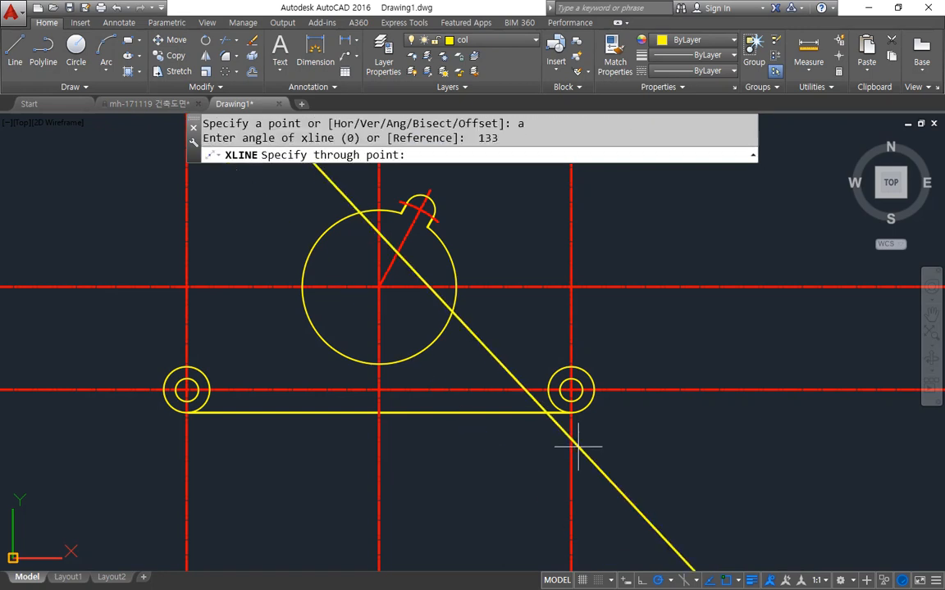
pyautogui.scroll(6, 571, 390)
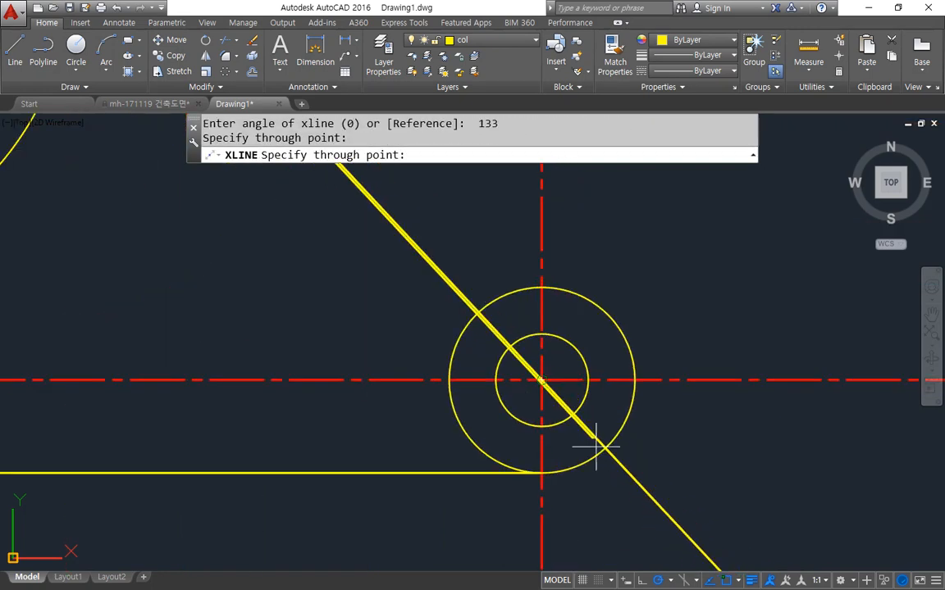
pyautogui.press('Return')
pyautogui.moveTo(623, 443); pyautogui.dragTo(552, 501, button='middle')
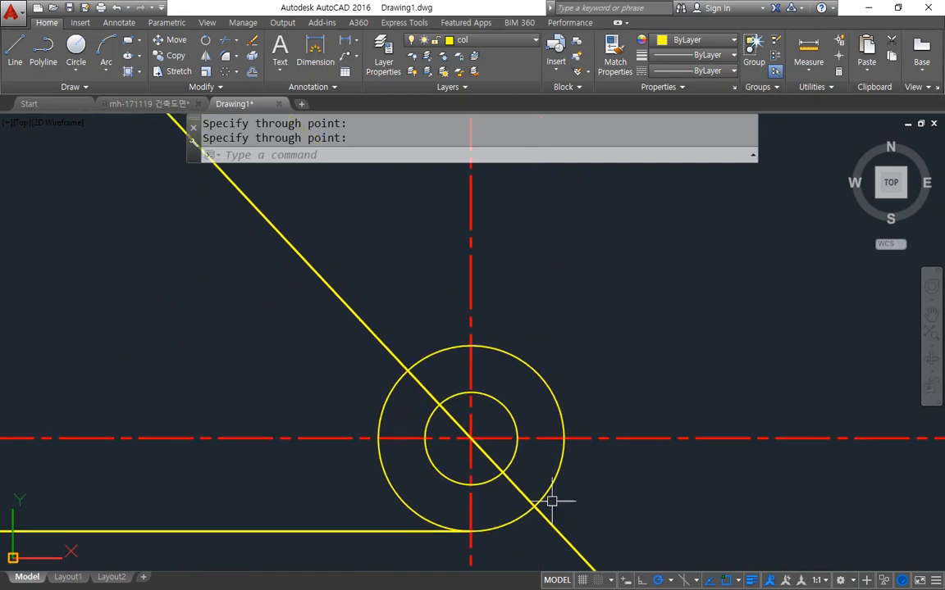
# - Offset the 133-degree construction line 10 units outward, tangent to the right outer circle
pyautogui.write('o')
pyautogui.press('Return')
pyautogui.write('10')
pyautogui.press('Return')
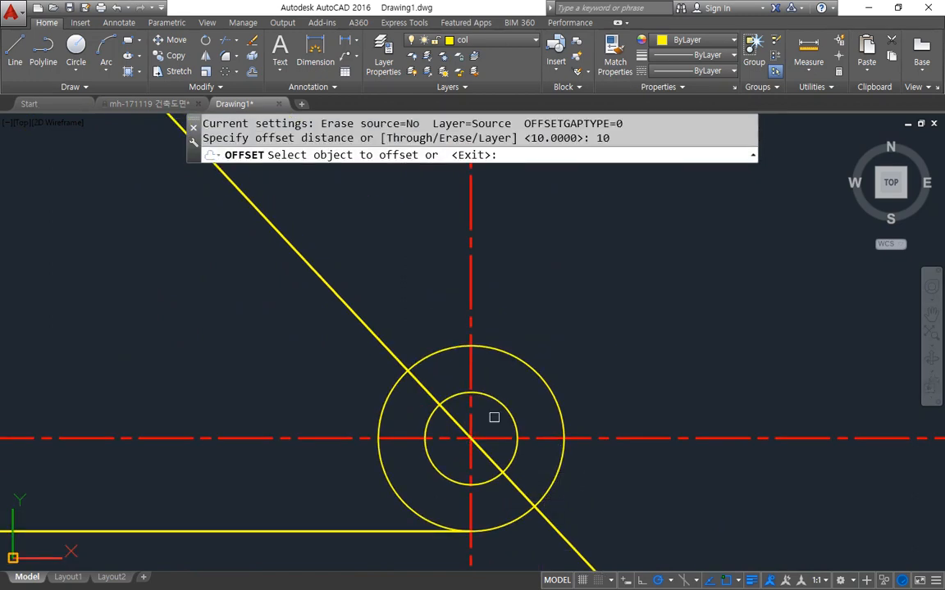
pyautogui.click(399, 347)
pyautogui.click(409, 320)
pyautogui.press('Return')
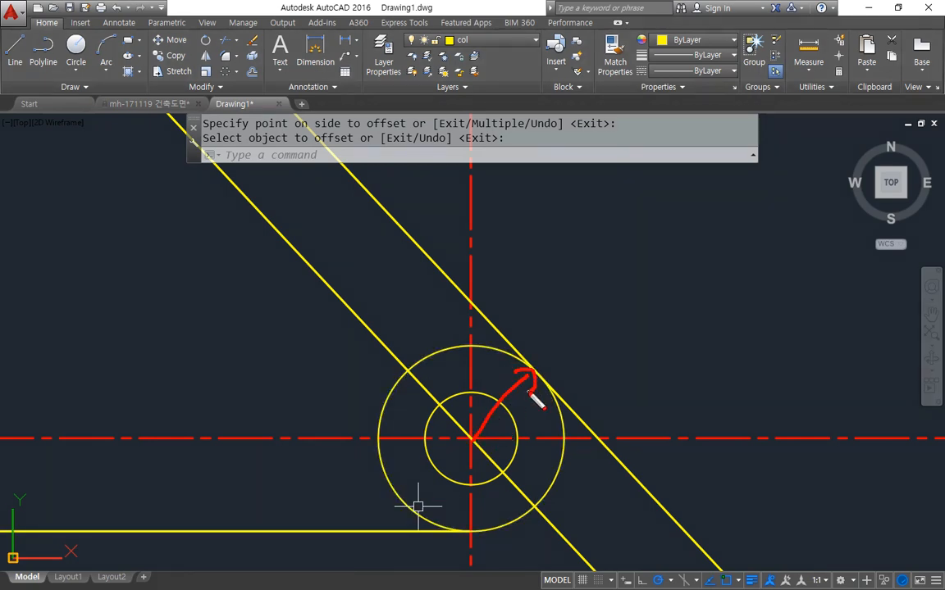
# - Fillet the tangent line to the right outer circle and erase the construction line through the circle's center
pyautogui.write('f')
pyautogui.press('Return')
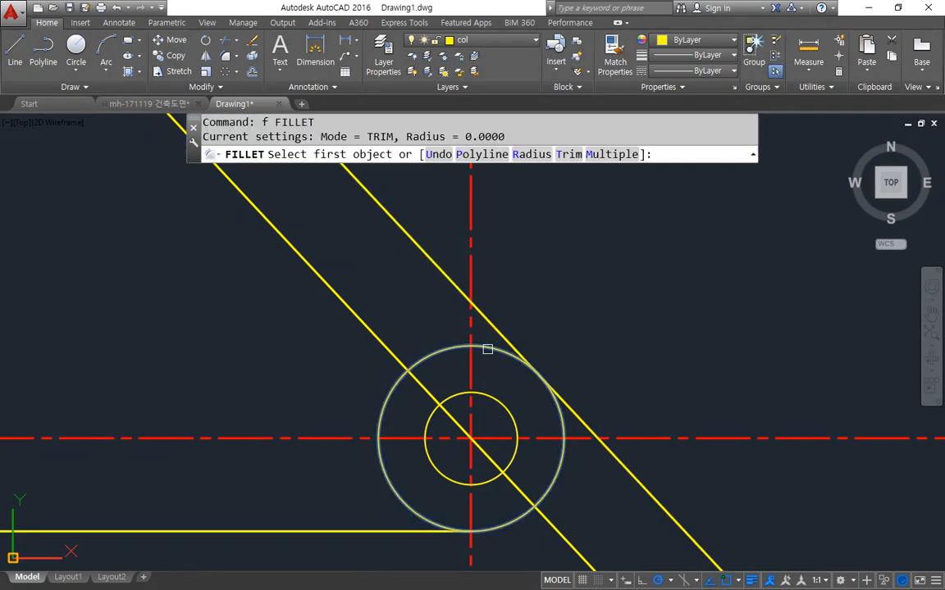
pyautogui.click(503, 332)
pyautogui.click(386, 337)
pyautogui.click(366, 348)
pyautogui.write('e')
pyautogui.press('Return')
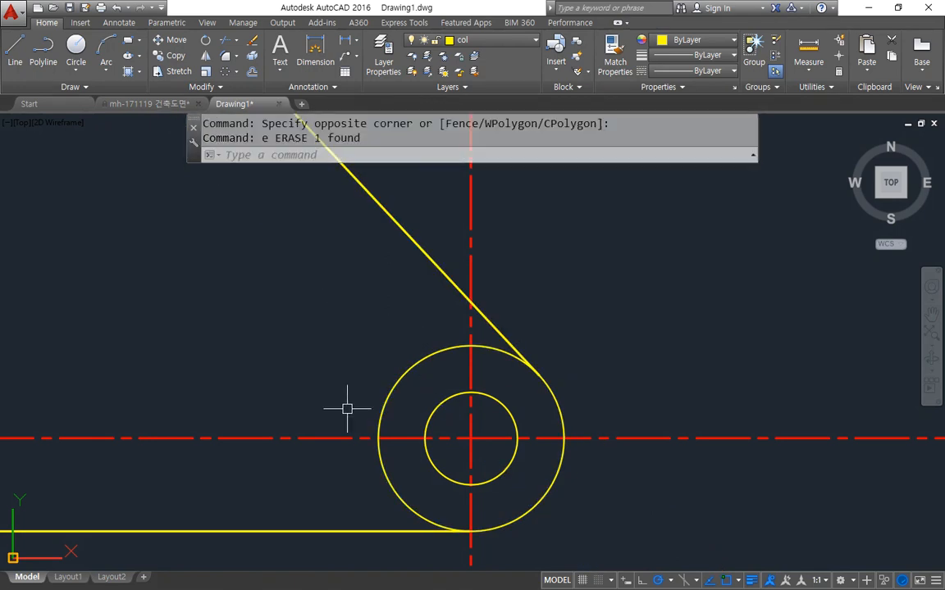
# - Trim away the upper-left quadrant of the right outer circle between the centerlines
pyautogui.write('tr')
pyautogui.press('Return')
pyautogui.press('Return')
pyautogui.click(397, 388)
pyautogui.press('Return')
# - Fillet the remaining right arc to the slanted tangent line and to the bottom line with radius 0
pyautogui.write('f FILLET')
pyautogui.press('Return')
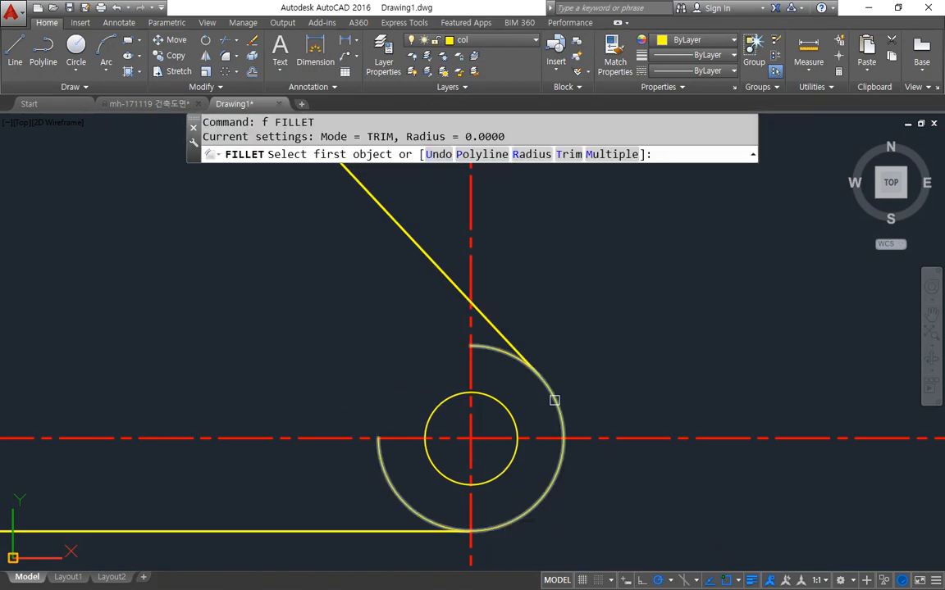
pyautogui.click(552, 394)
pyautogui.click(491, 323)
pyautogui.press('Return')
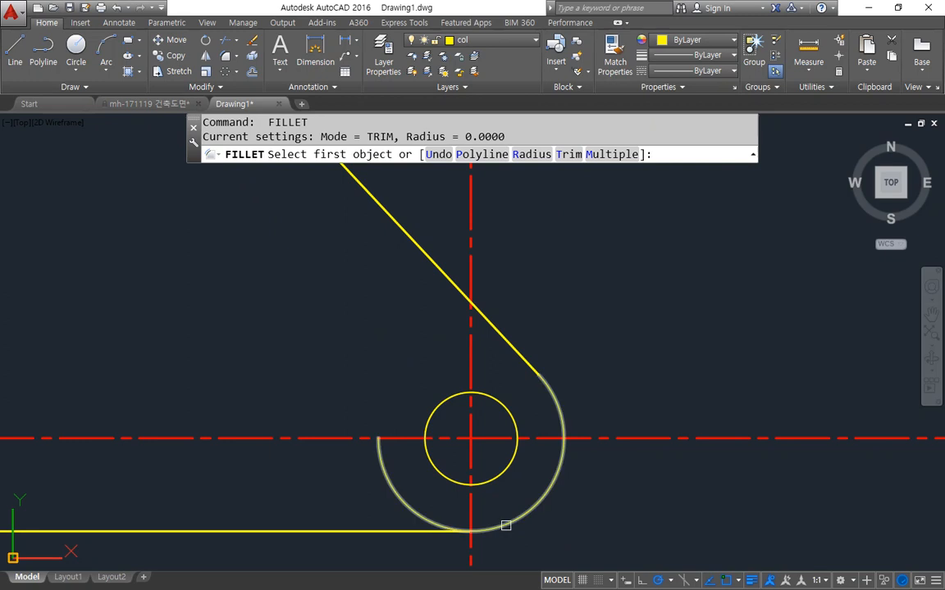
pyautogui.click(506, 525)
pyautogui.click(405, 532)
# - Offset the right corner arc and the slanted line 3 units outward
pyautogui.moveTo(319, 508); pyautogui.dragTo(310, 438, button='middle')
pyautogui.write('o')
pyautogui.press('Return')
pyautogui.write('3')
pyautogui.press('Return')
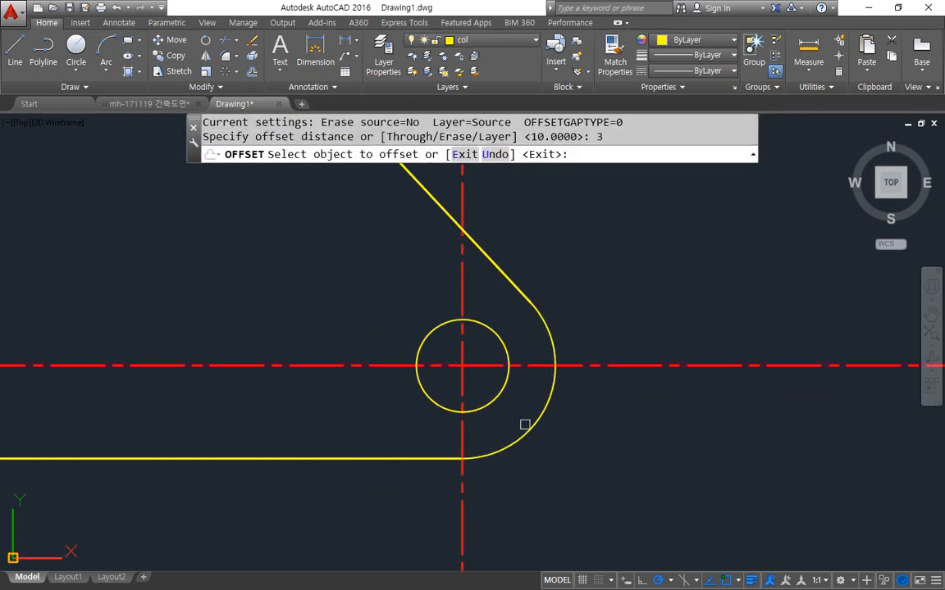
pyautogui.click(541, 435)
pyautogui.click(586, 447)
pyautogui.click(502, 277)
pyautogui.click(512, 253)
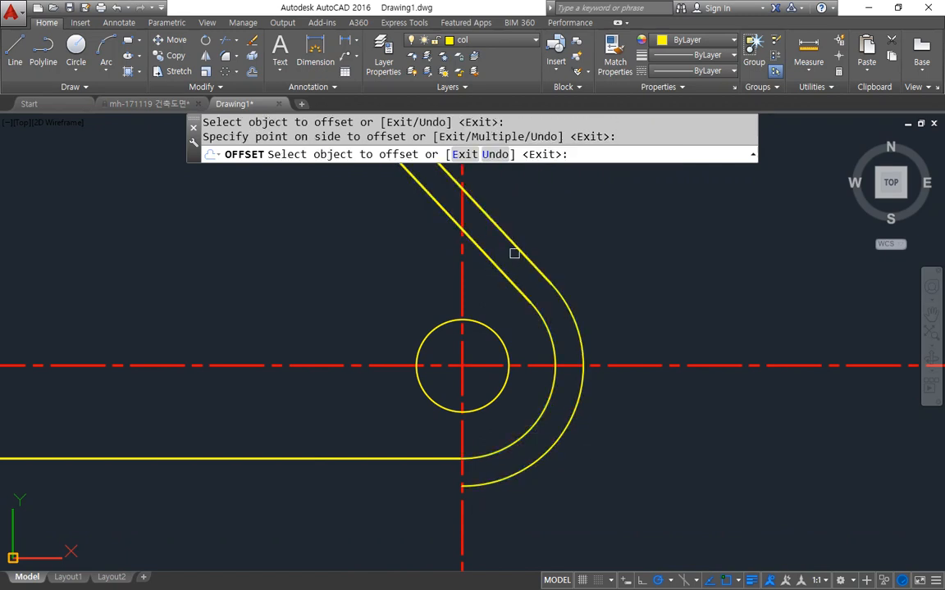
pyautogui.press('Return')
# - Trim the centerlines that extend beyond the offset arc and offset slanted line at the right corner
pyautogui.write('tr')
pyautogui.press('Return')
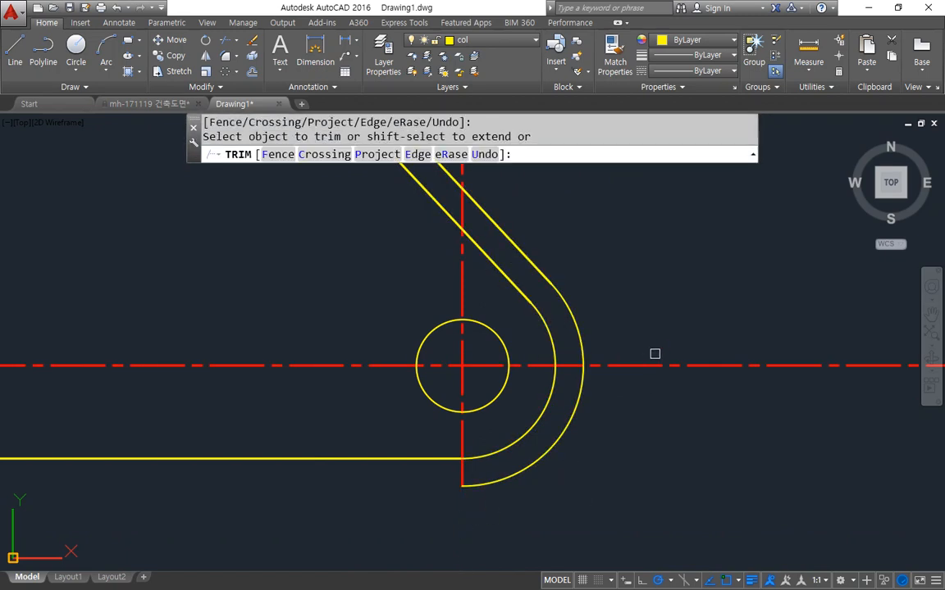
pyautogui.moveTo(634, 285); pyautogui.dragTo(650, 366, button='middle')
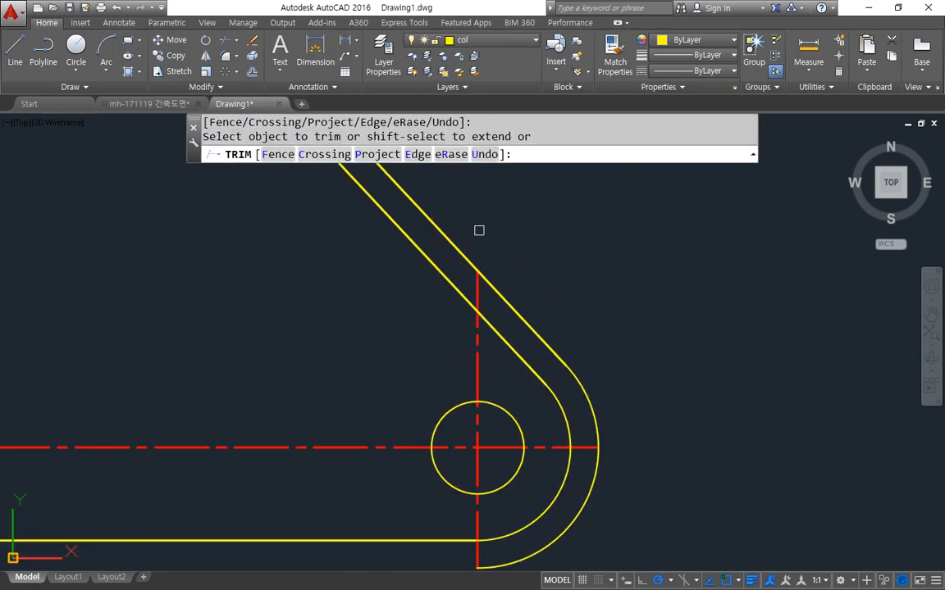
pyautogui.press('Return')
# - Erase the outer offset arc and offset slanted line at the right corner
pyautogui.click(595, 489)
pyautogui.click(559, 357)
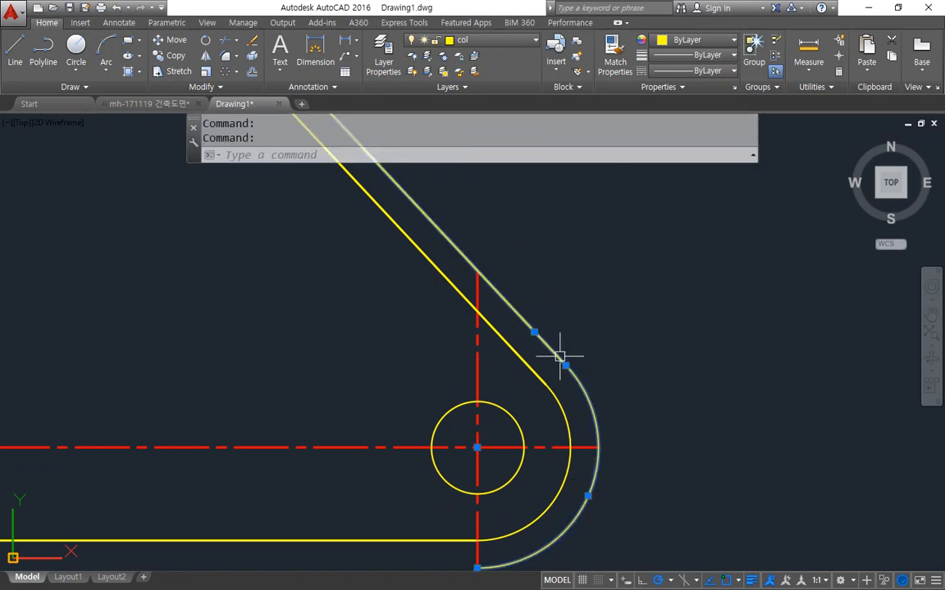
pyautogui.write('e')
pyautogui.press('Return')
# - Draw a construction line at 47 degrees through the center of the lower-left corner hole
pyautogui.scroll(-1, 534, 463)
pyautogui.scroll(-2, 329, 476)
pyautogui.scroll(1, 285, 466)
pyautogui.moveTo(284, 466); pyautogui.dragTo(575, 414, button='middle')
pyautogui.moveTo(233, 430); pyautogui.dragTo(342, 419, button='middle')
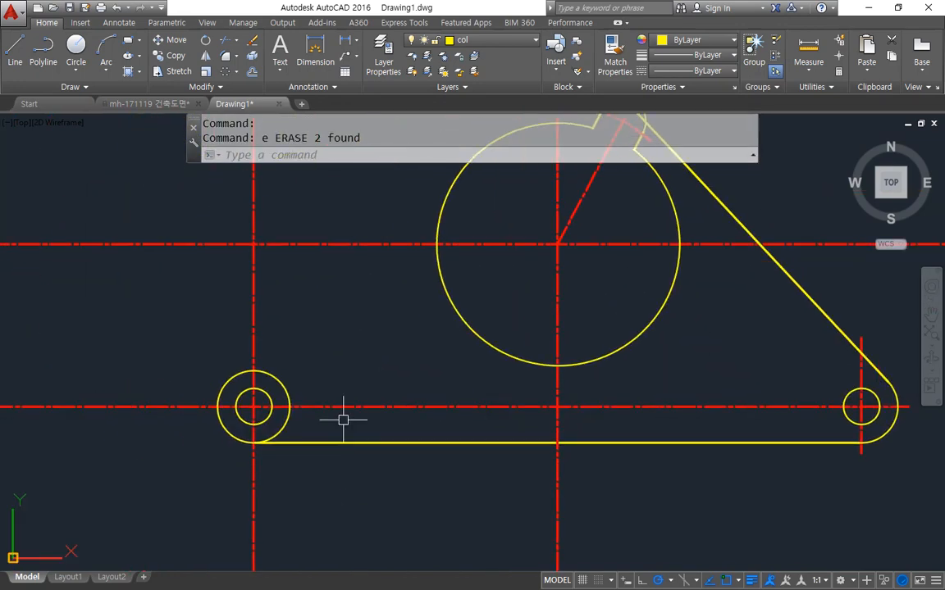
pyautogui.scroll(2, 224, 402)
pyautogui.write('xl')
pyautogui.press('Return')
pyautogui.write('a')
pyautogui.press('Return')
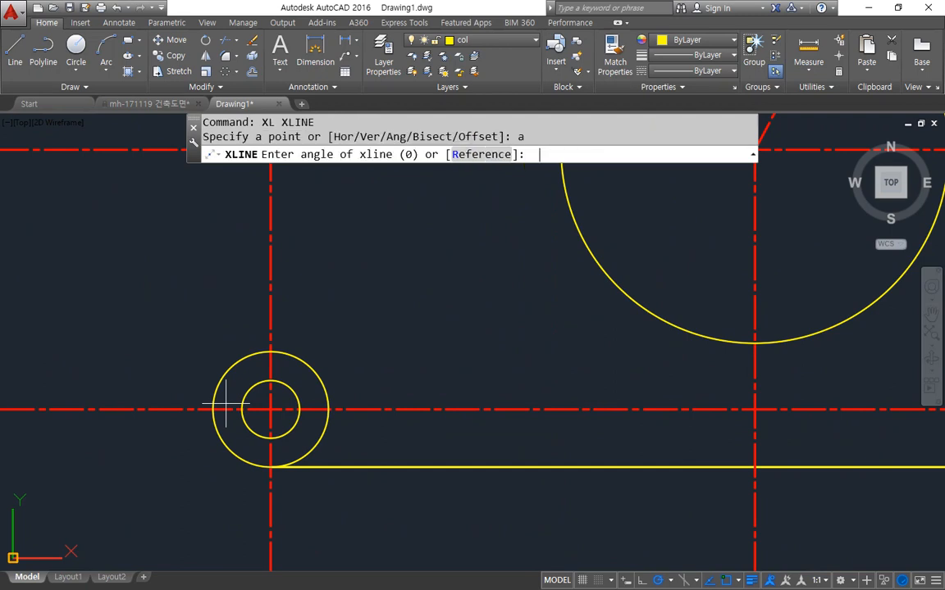
pyautogui.write('47')
pyautogui.press('Return')
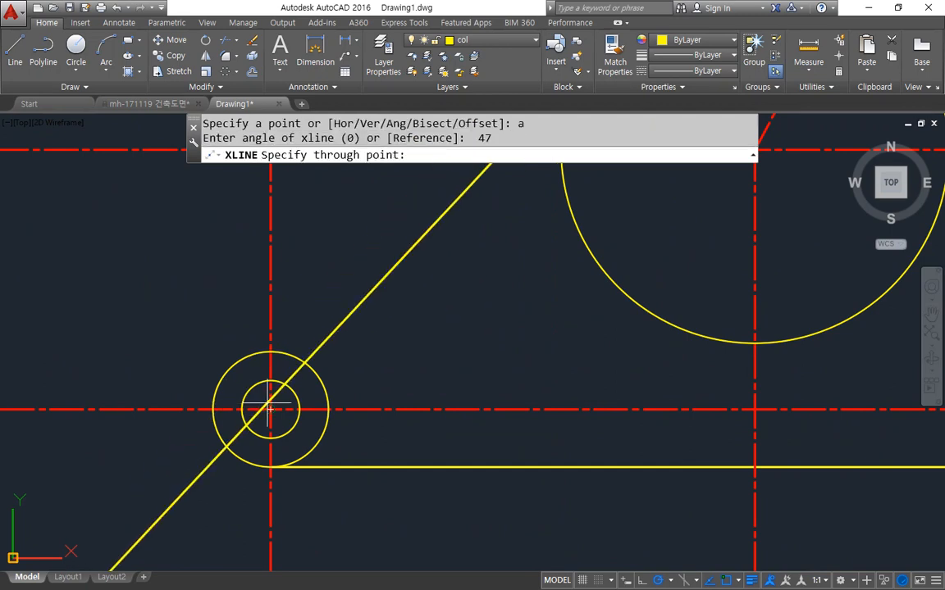
pyautogui.click(270, 409)
# - Offset the 47-degree construction line 10 units to the upper-left side and erase the original line
pyautogui.write('o')
pyautogui.press('Return')
pyautogui.write('10')
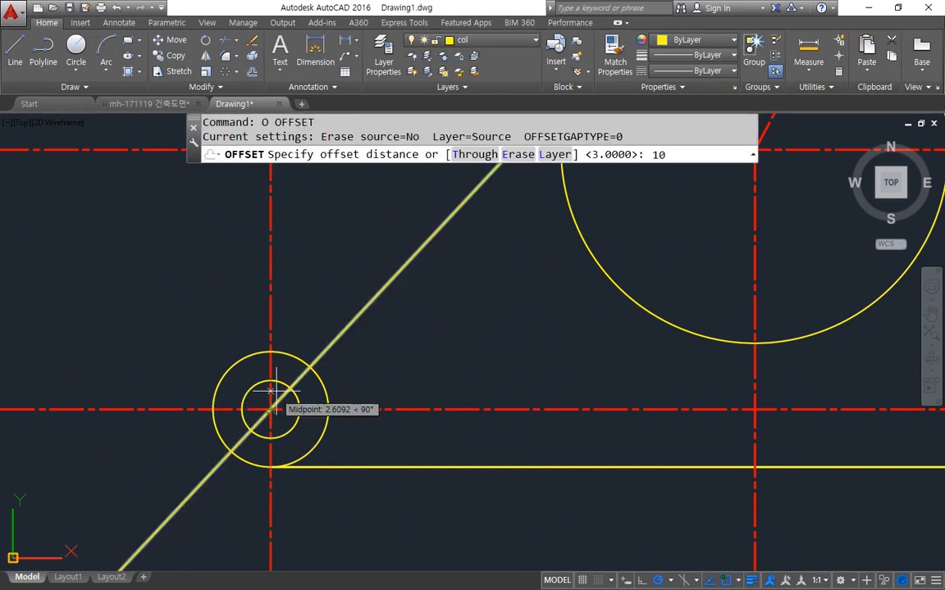
pyautogui.press('Return')
pyautogui.click(342, 331)
pyautogui.click(332, 321)
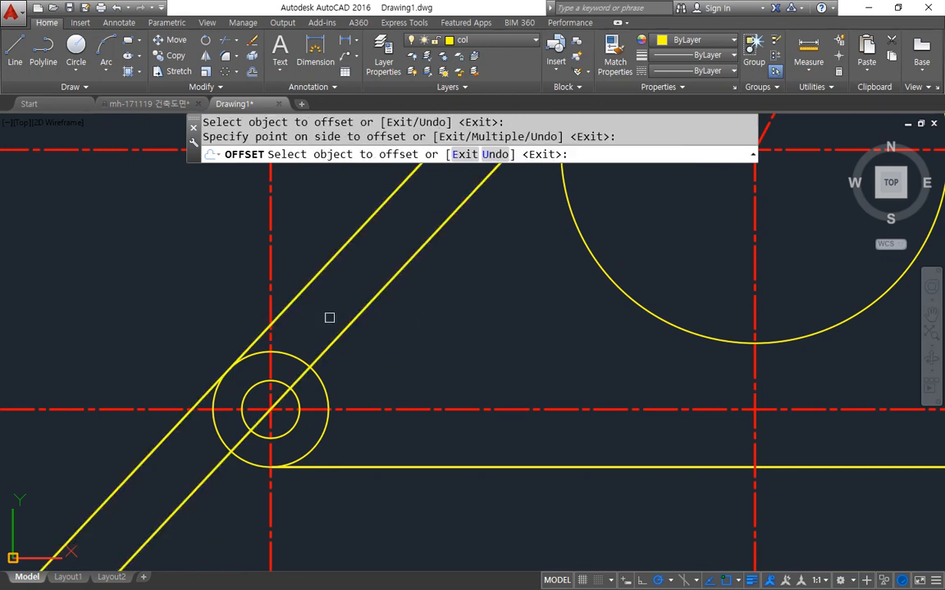
pyautogui.press('Return')
pyautogui.click(337, 337)
pyautogui.write('e')
pyautogui.press('Return')
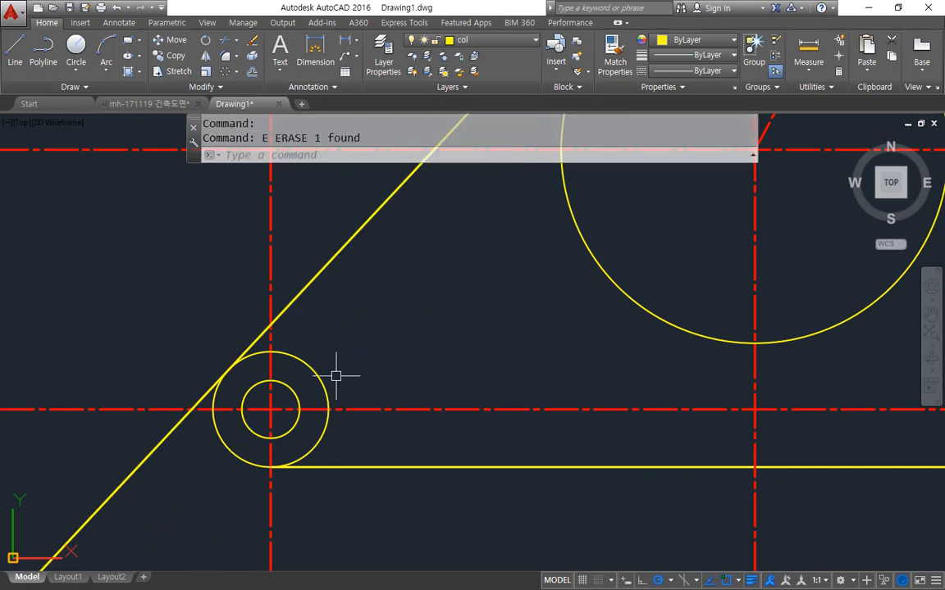
# - Fillet the outer circle at the lower-left corner to the slanted tangent line with radius 0
pyautogui.write('f')
pyautogui.press('Return')
pyautogui.click(217, 392)
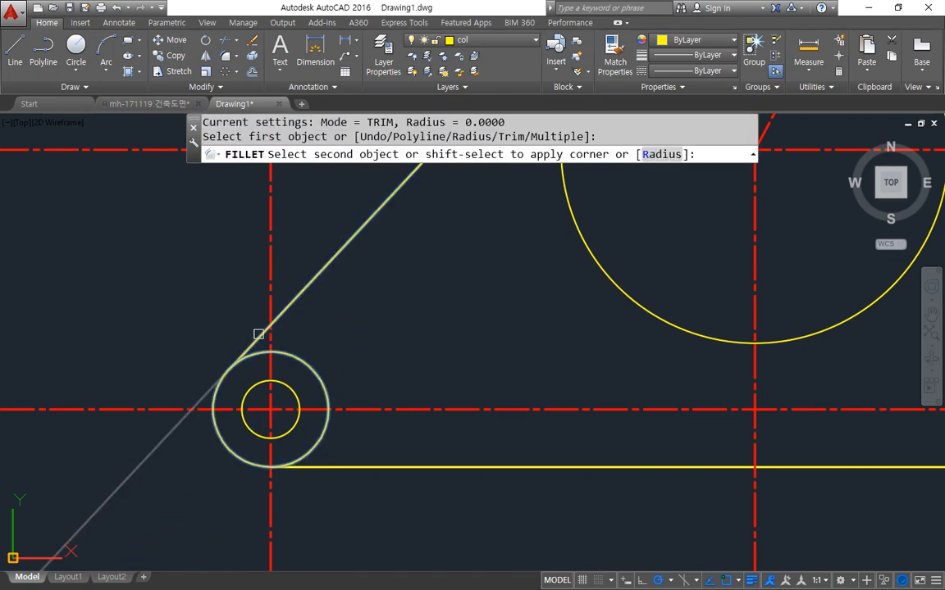
pyautogui.click(288, 310)
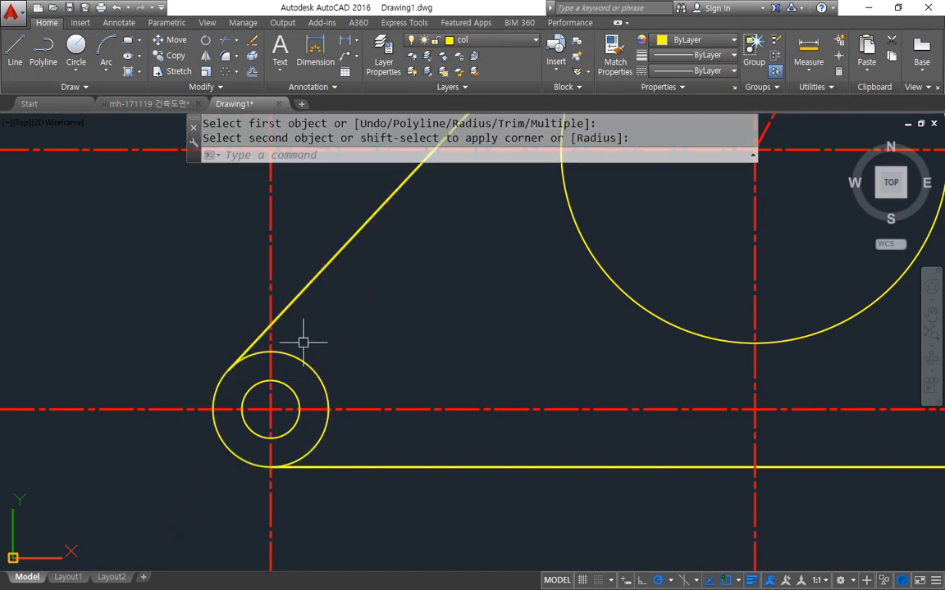
# - Trim the inner portions of the lower-left corner's outer circle, leaving only the rounded corner arc
pyautogui.write('tr')
pyautogui.press('Return')
pyautogui.press('Return')
pyautogui.click(306, 363)
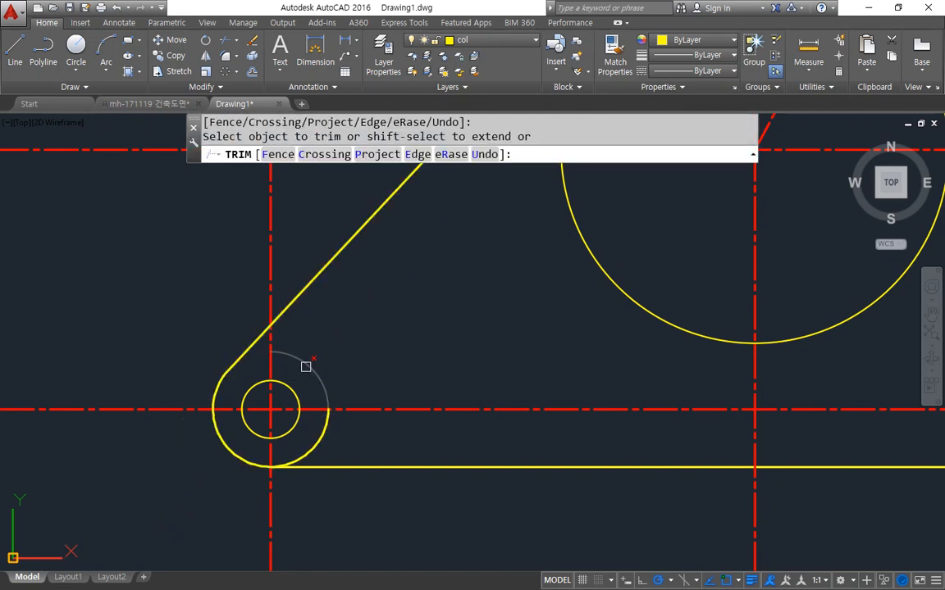
pyautogui.click(321, 440)
pyautogui.press('Return')
# - Offset the lower-left corner arc and the left slanted line 3 units outward
pyautogui.write('o')
pyautogui.press('Return')
pyautogui.write('3')
pyautogui.press('Return')
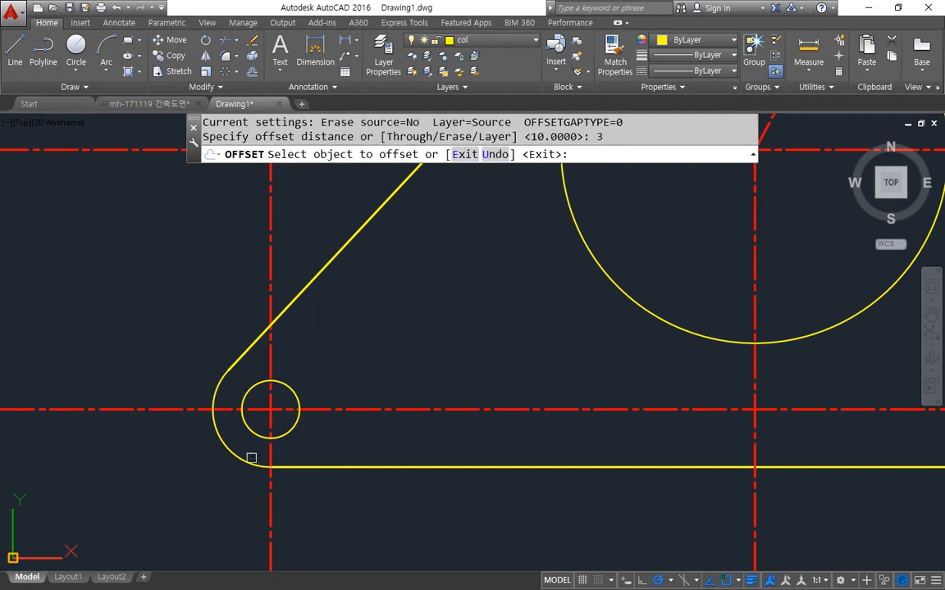
pyautogui.click(238, 461)
pyautogui.click(226, 474)
pyautogui.click(306, 282)
pyautogui.click(273, 264)
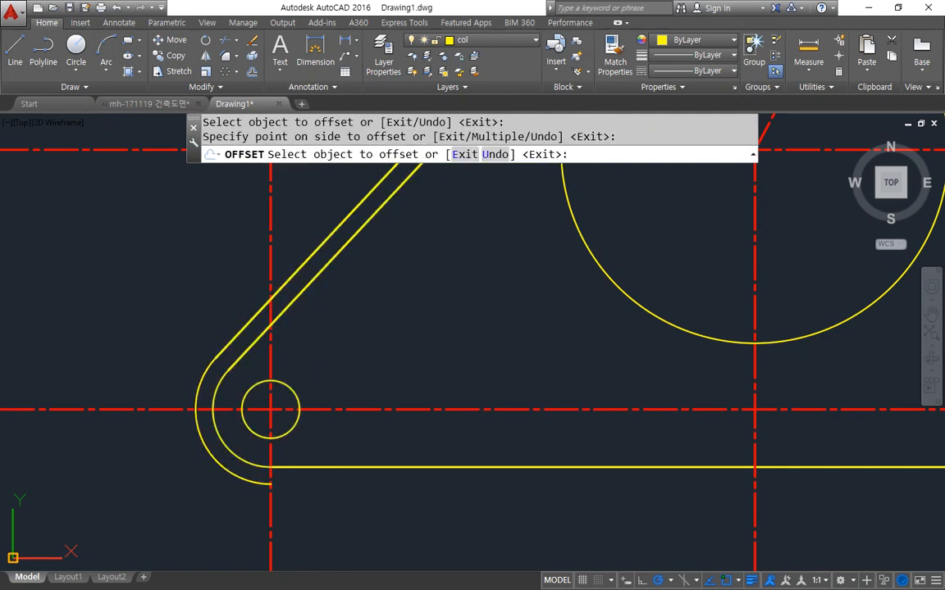
pyautogui.press('Return')
# - Trim the centerlines that extend beyond the offset arc and offset slanted line at the lower-left corner
pyautogui.write('tr')
pyautogui.press('Return')
pyautogui.press('Return')
pyautogui.click(270, 256)
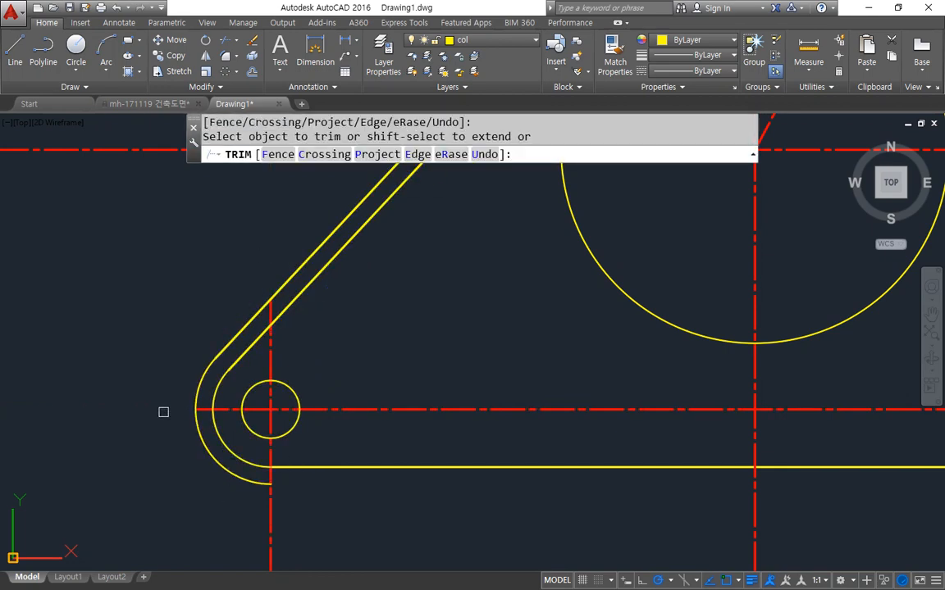
pyautogui.click(271, 511)
pyautogui.press('Return')
# - Erase the outer offset arc and the offset slanted line at the lower-left corner
pyautogui.click(243, 477)
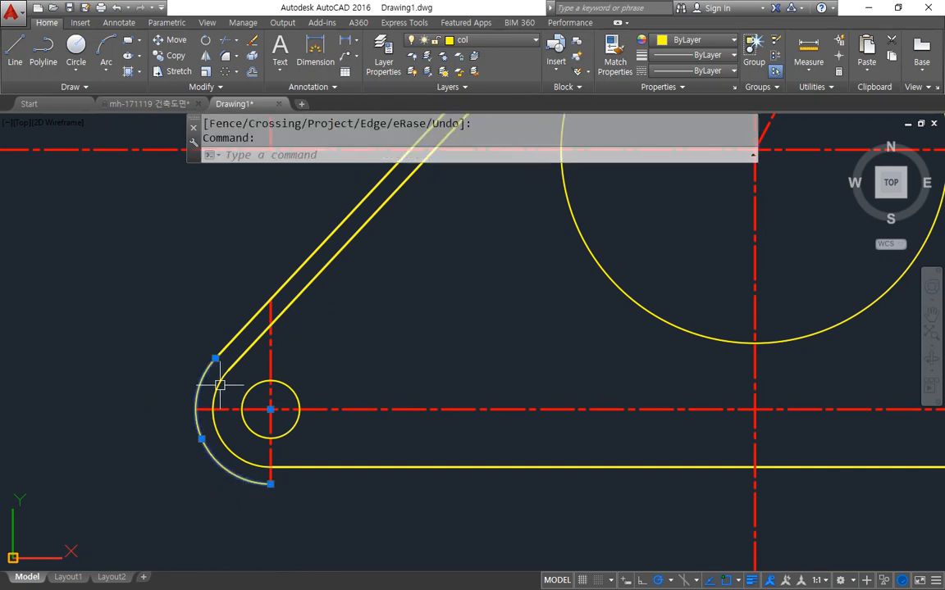
pyautogui.click(229, 344)
pyautogui.write('e')
pyautogui.press('Return')
# - Erase the leftover vertical centerline segment above the lower-left corner hole
pyautogui.scroll(-2, 227, 434)
pyautogui.scroll(-2, 227, 435)
pyautogui.moveTo(322, 379); pyautogui.dragTo(278, 448, button='middle')
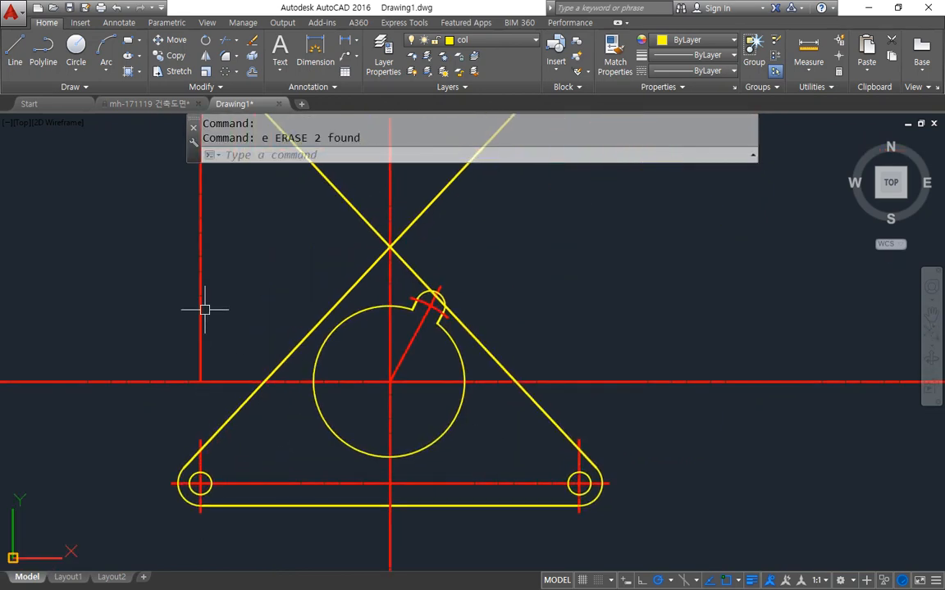
pyautogui.click(203, 310)
pyautogui.click(177, 312)
pyautogui.write('e')
pyautogui.press('Return')
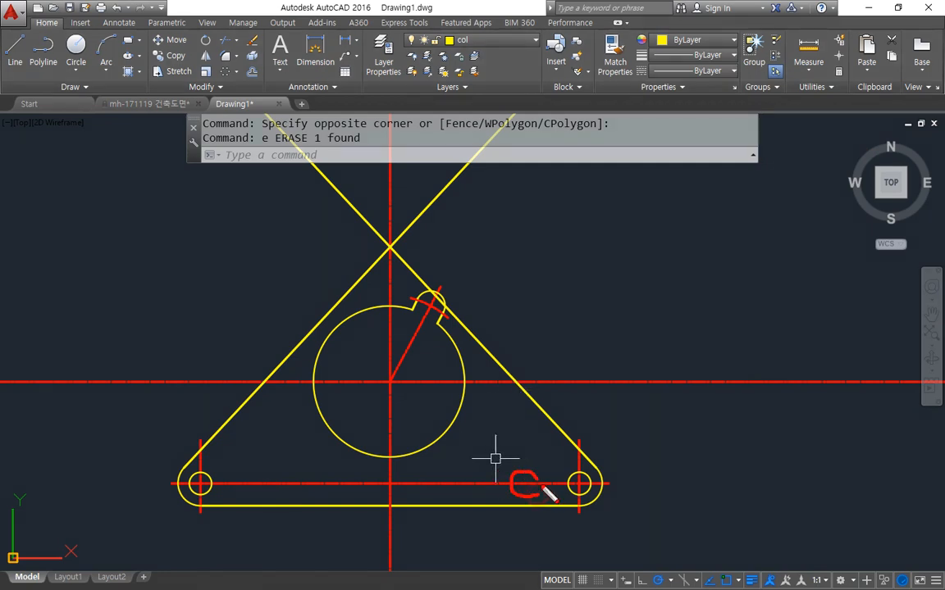
pyautogui.moveTo(528, 433); pyautogui.dragTo(498, 275)
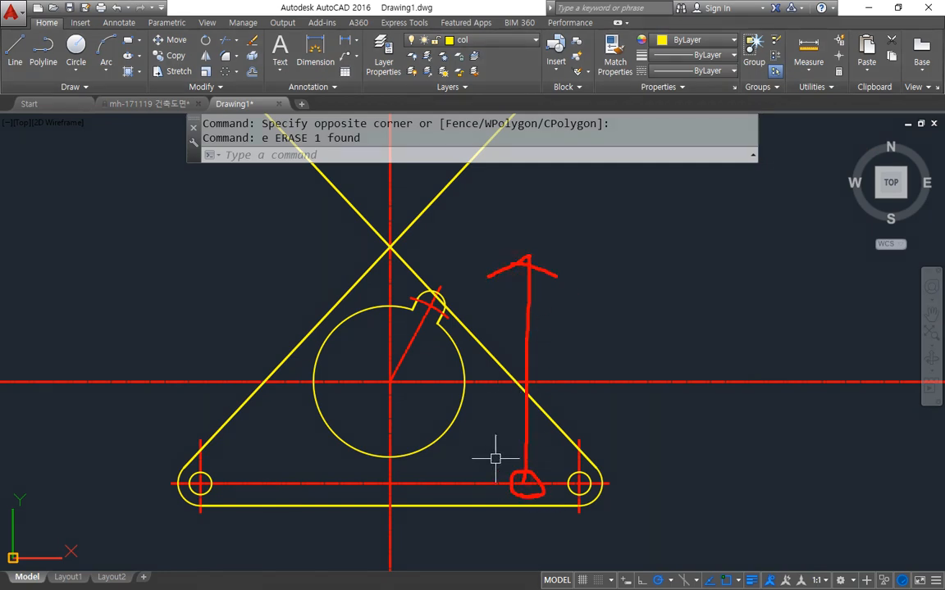
pyautogui.press('Escape')
pyautogui.click(618, 246)
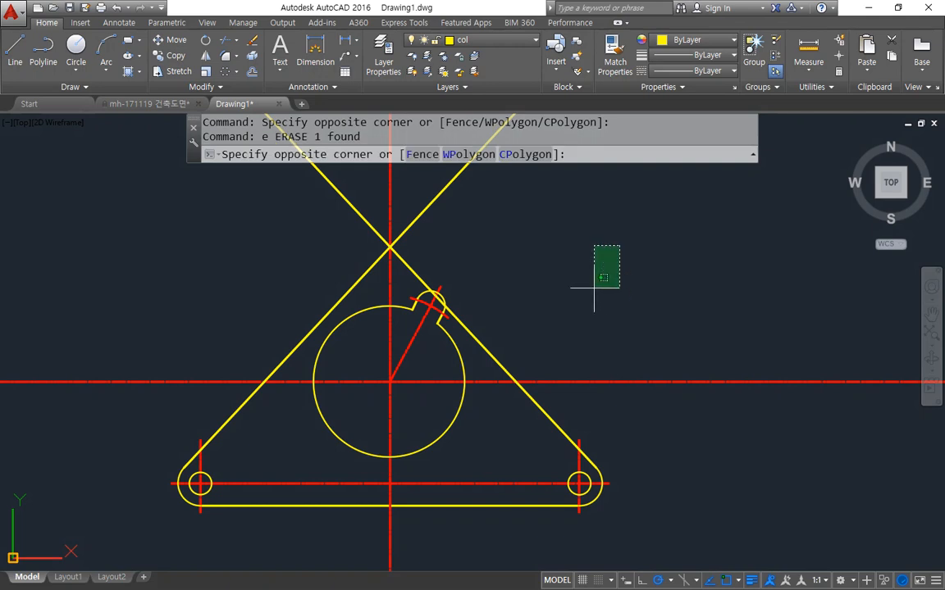
pyautogui.press('Escape')
# - Offset the horizontal centerline through the two lower corner holes 106 units upward
pyautogui.write('o')
pyautogui.press('Return')
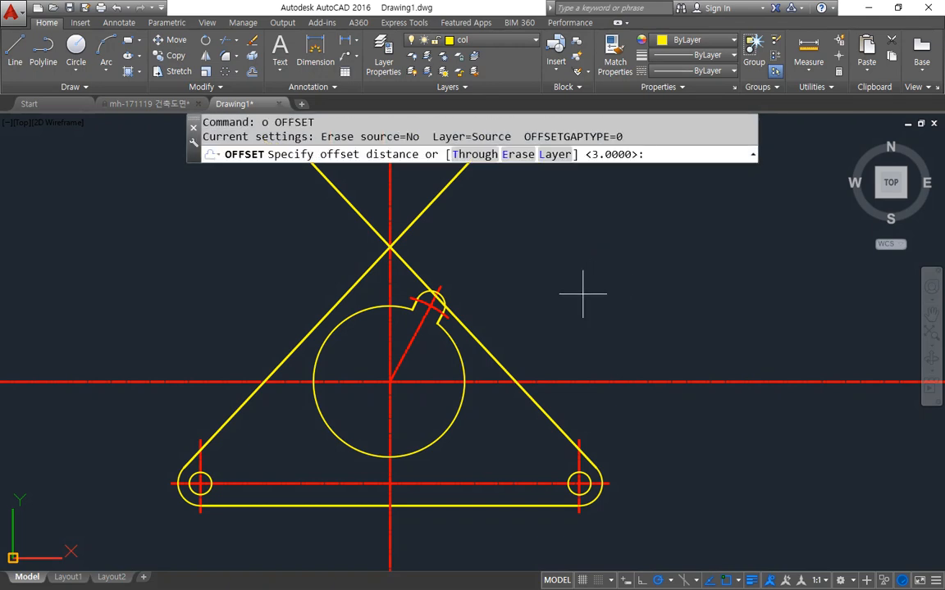
pyautogui.write('106')
pyautogui.press('Return')
pyautogui.click(542, 488)
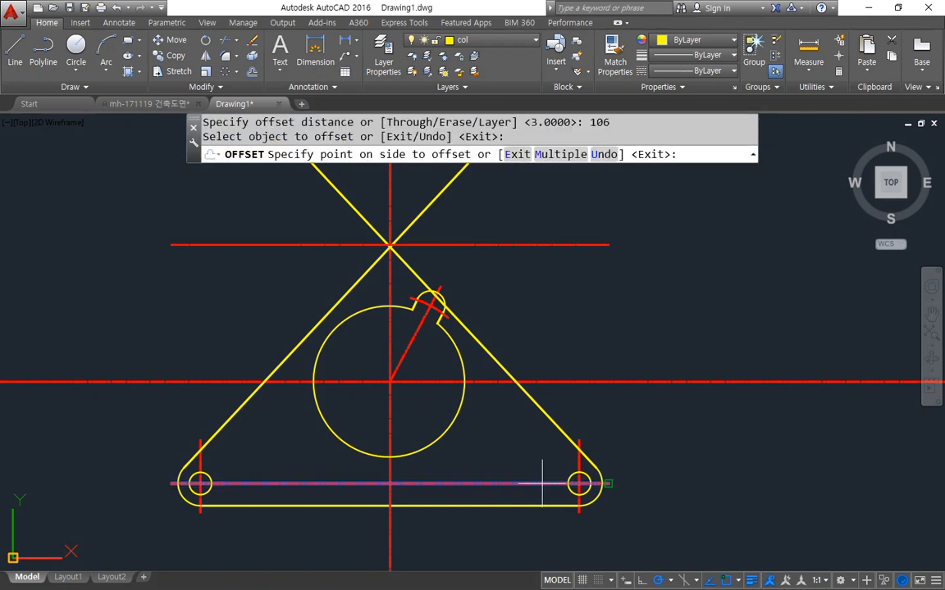
pyautogui.click(550, 318)
pyautogui.press('Return')
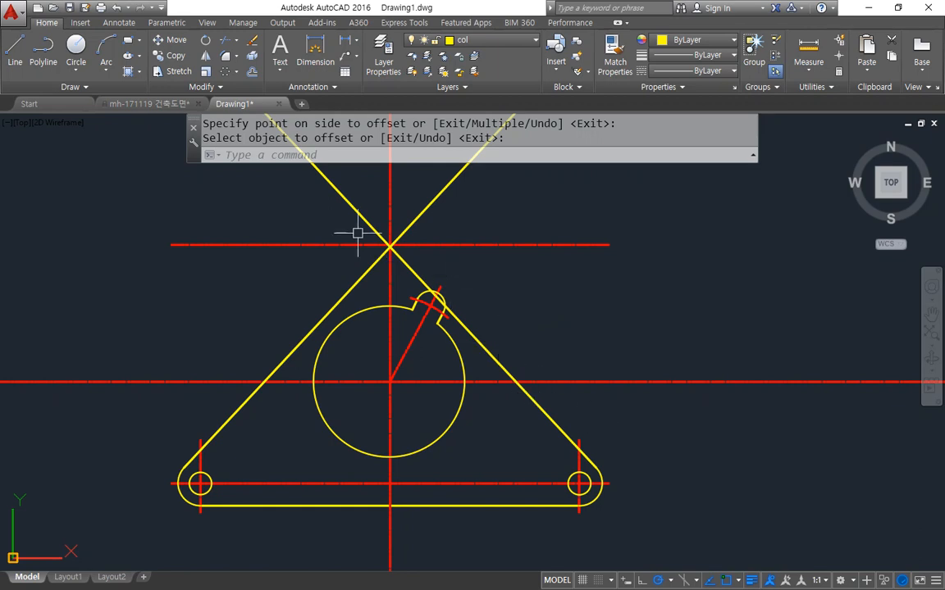
# - Offset the new upper horizontal centerline 10 units downward
pyautogui.scroll(1, 357, 233)
pyautogui.scroll(-1, 509, 251)
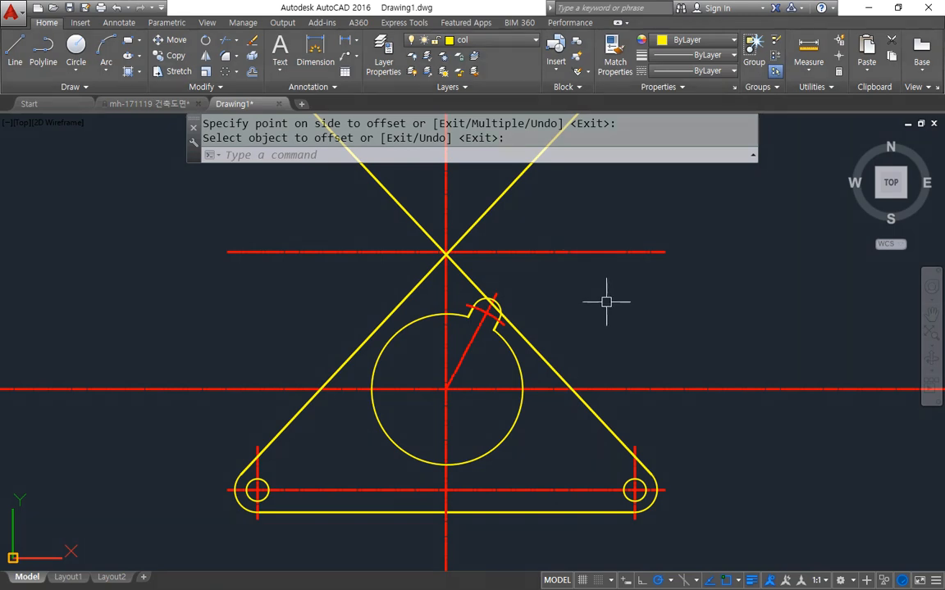
pyautogui.write('o')
pyautogui.press('Return')
pyautogui.write('1')
pyautogui.press('Return')
pyautogui.click(590, 252)
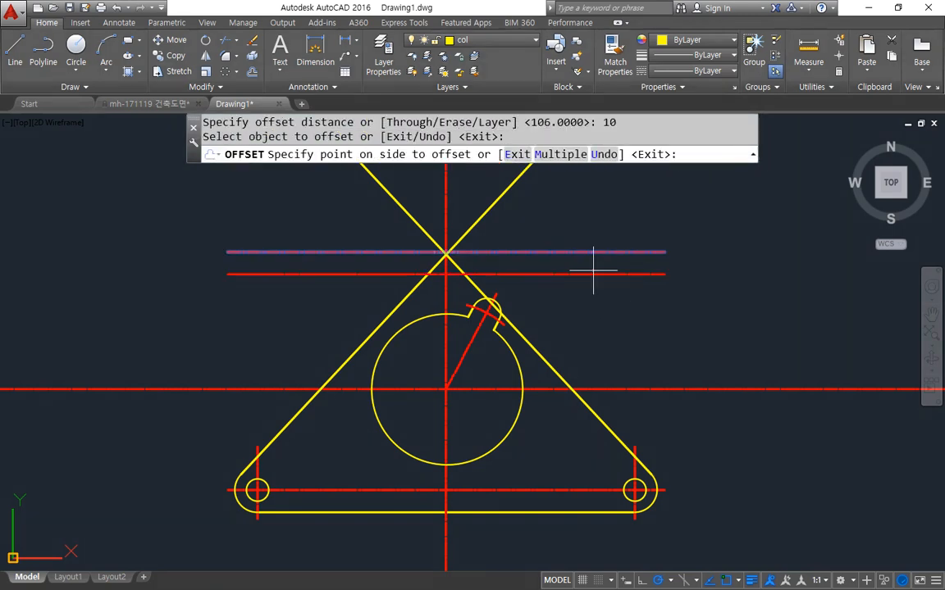
pyautogui.click(597, 289)
pyautogui.press('Return')
# - Offset the central vertical centerline 71 units to both the left and the right
pyautogui.write('o')
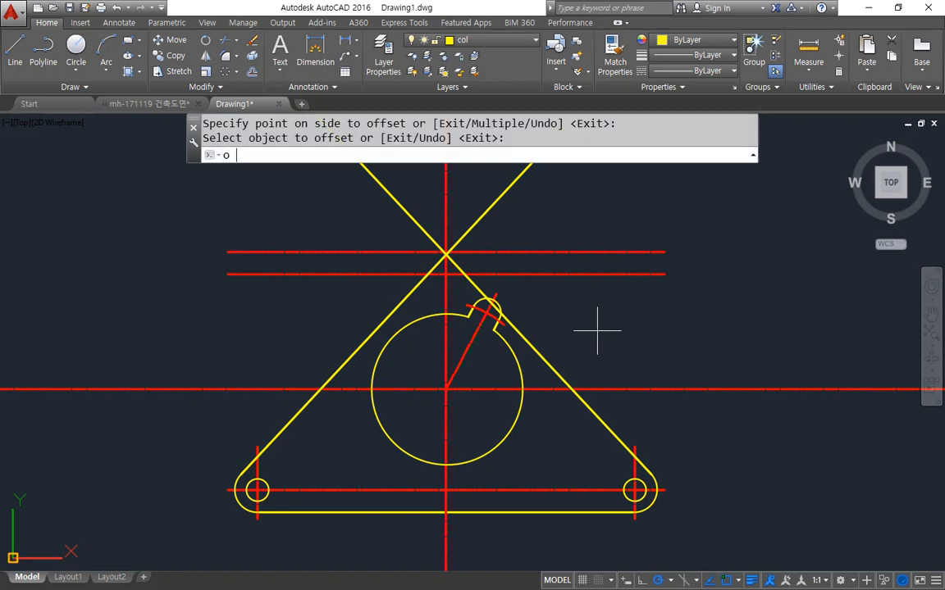
pyautogui.press('Return')
pyautogui.write('71')
pyautogui.press('Return')
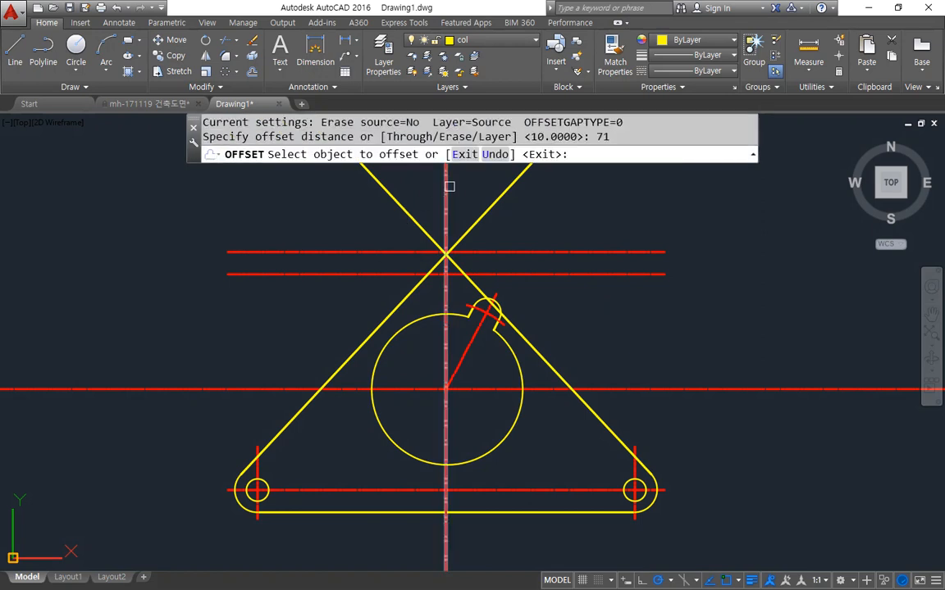
pyautogui.click(446, 201)
pyautogui.click(332, 205)
pyautogui.click(447, 194)
pyautogui.click(449, 195)
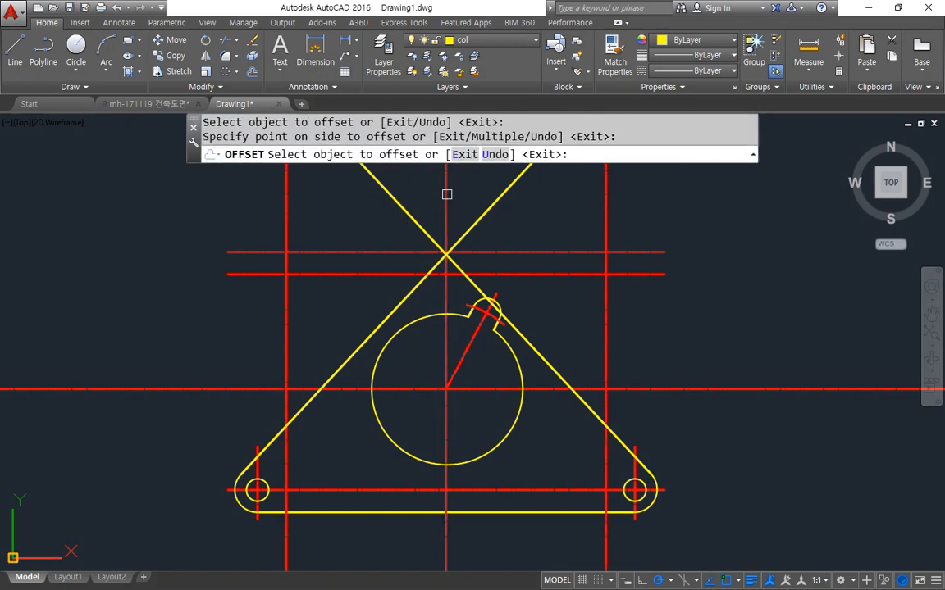
pyautogui.press('Return')
# - Draw two circles of radius 10 where the outer vertical centerlines cross the lower of the two upper horizontal centerlines
pyautogui.write('c')
pyautogui.press('Return')
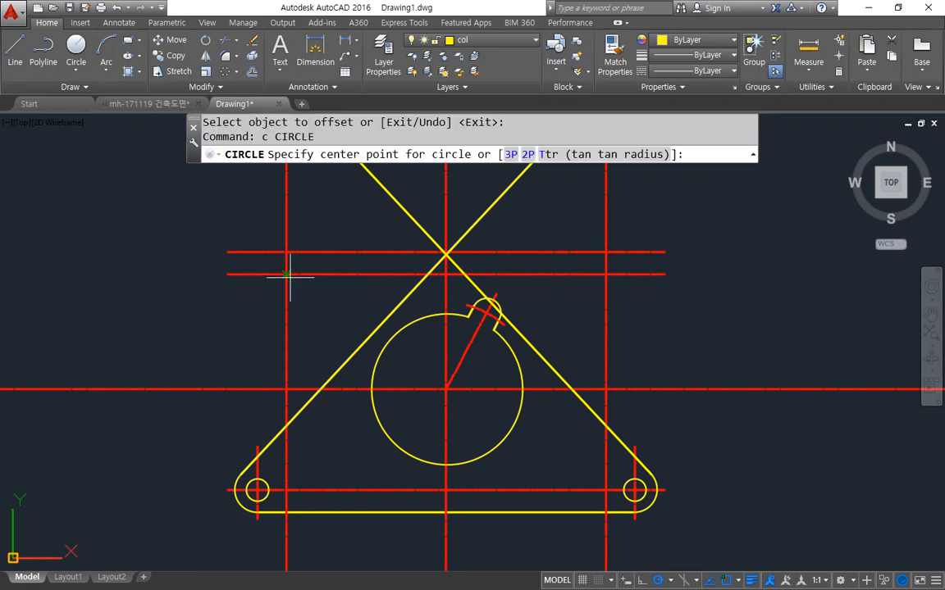
pyautogui.click(287, 273)
pyautogui.write('10')
pyautogui.press('Return')
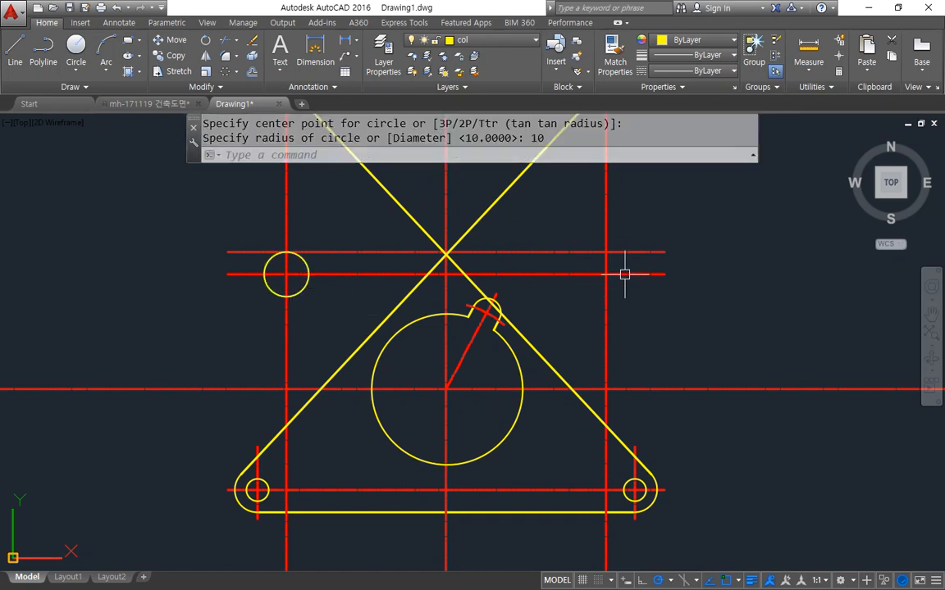
pyautogui.press('Return')
pyautogui.click(606, 274)
pyautogui.press('Return')
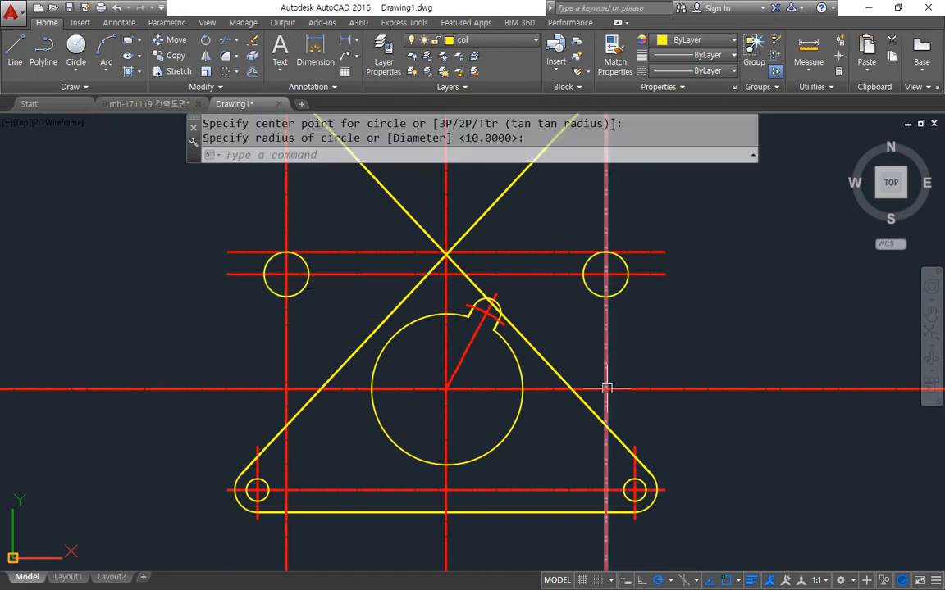
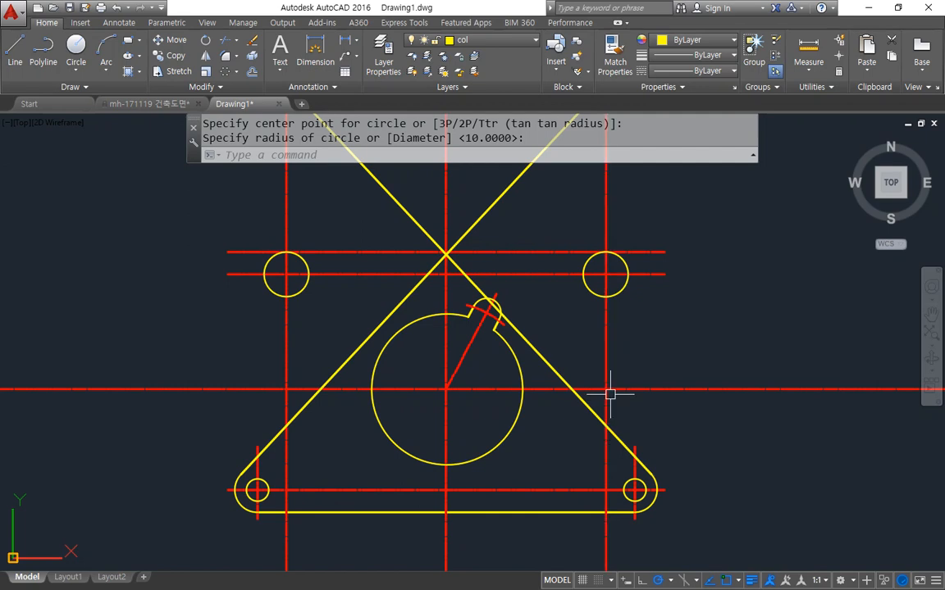
# - Fillet both ends of the top horizontal line to the two upper circles with radius 0
pyautogui.write('f')
pyautogui.press('Return')
pyautogui.write('r')
pyautogui.press('Return')
pyautogui.write('0')
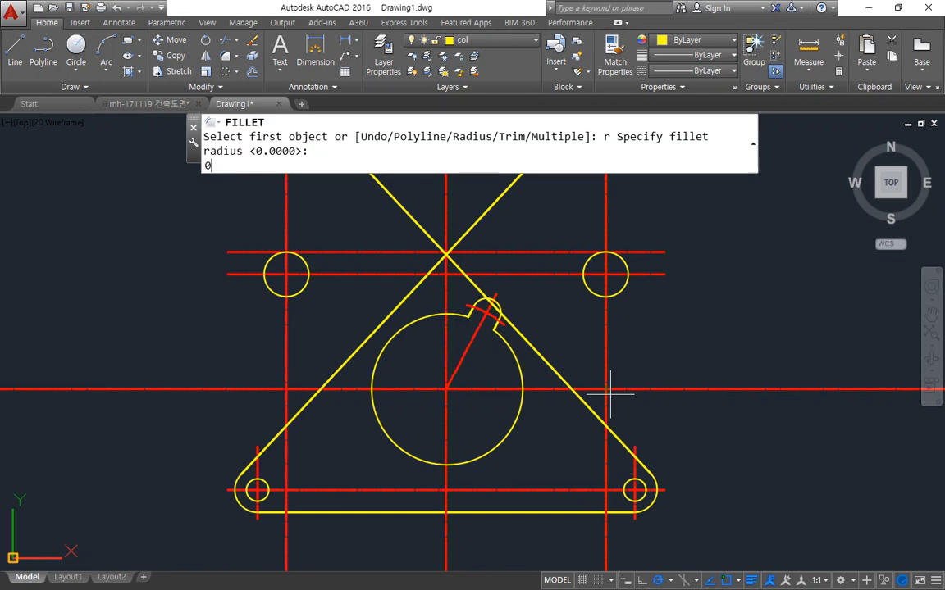
pyautogui.press('Return')
pyautogui.click(356, 252)
pyautogui.click(267, 264)
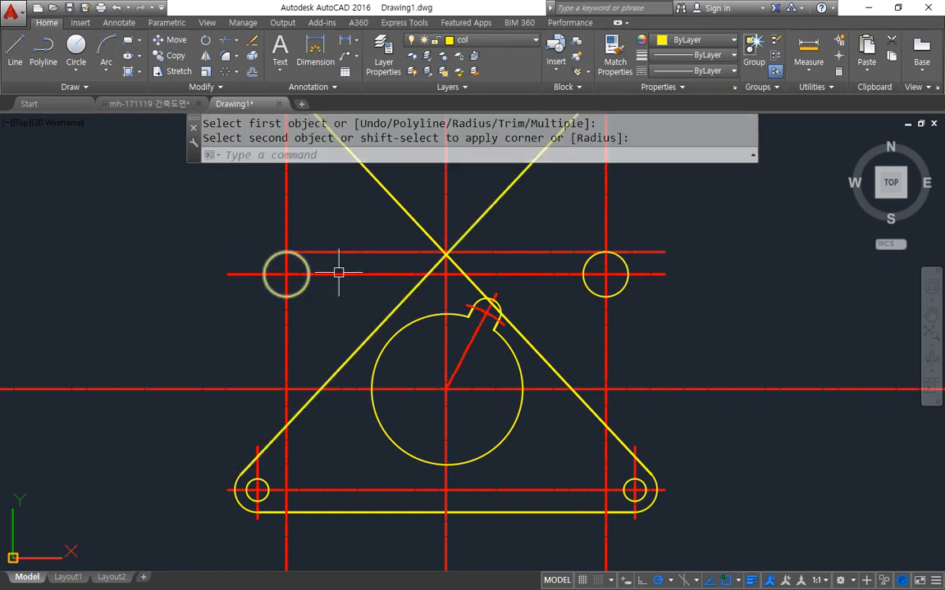
pyautogui.press('Return')
pyautogui.click(580, 253)
pyautogui.click(627, 264)
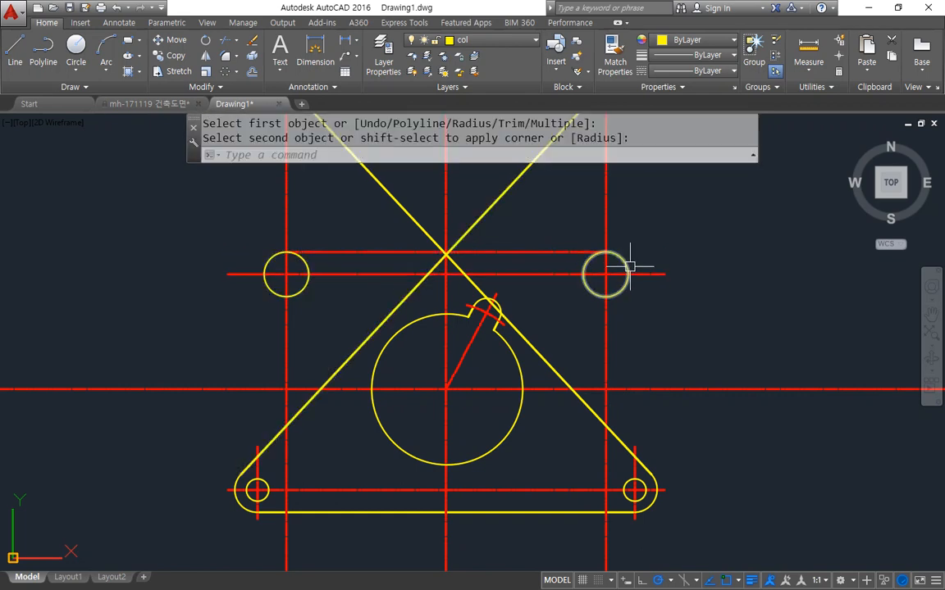
# - Match the top horizontal line's properties to the yellow upper-right circle
pyautogui.write('ma')
pyautogui.press('Return')
pyautogui.click(626, 266)
pyautogui.click(561, 252)
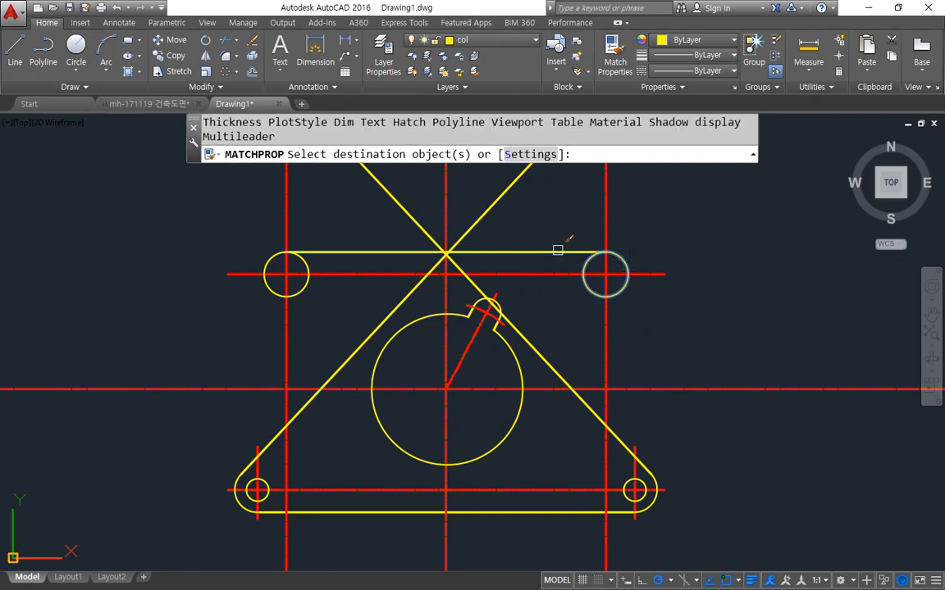
pyautogui.press('Return')
# - Draw vertical lines upward from the outer quadrant points of the upper-right and upper-left circles
pyautogui.scroll(2, 324, 268)
pyautogui.moveTo(742, 307); pyautogui.dragTo(670, 329, button='middle')
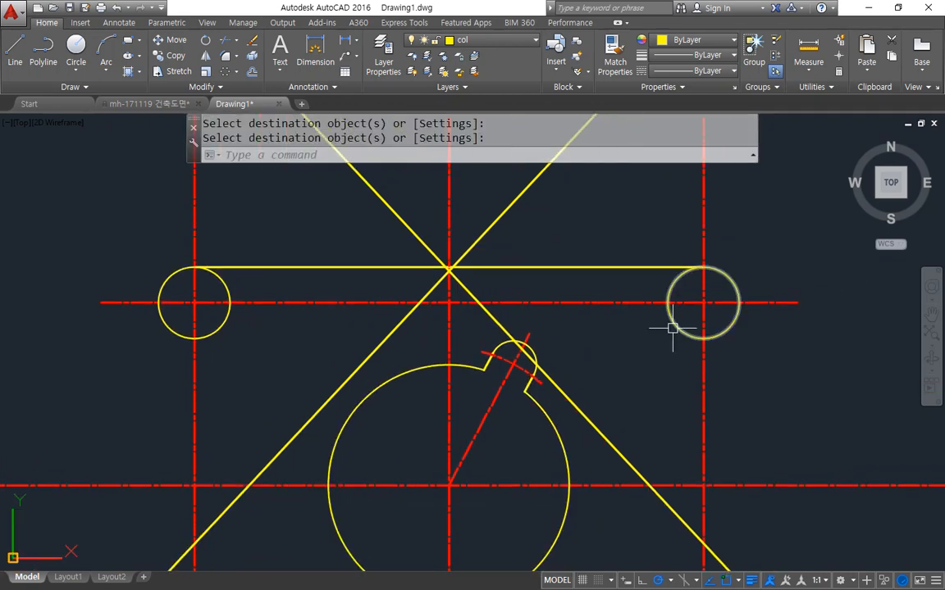
pyautogui.write('l')
pyautogui.press('Return')
pyautogui.click(739, 302)
pyautogui.click(739, 207)
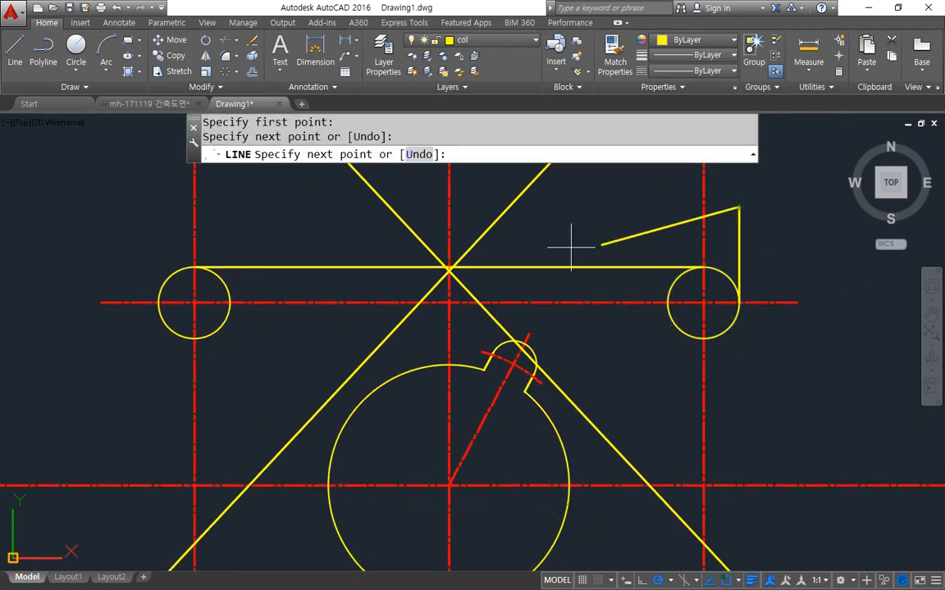
pyautogui.press('Return')
pyautogui.press('Return')
pyautogui.click(159, 302)
pyautogui.click(158, 222)
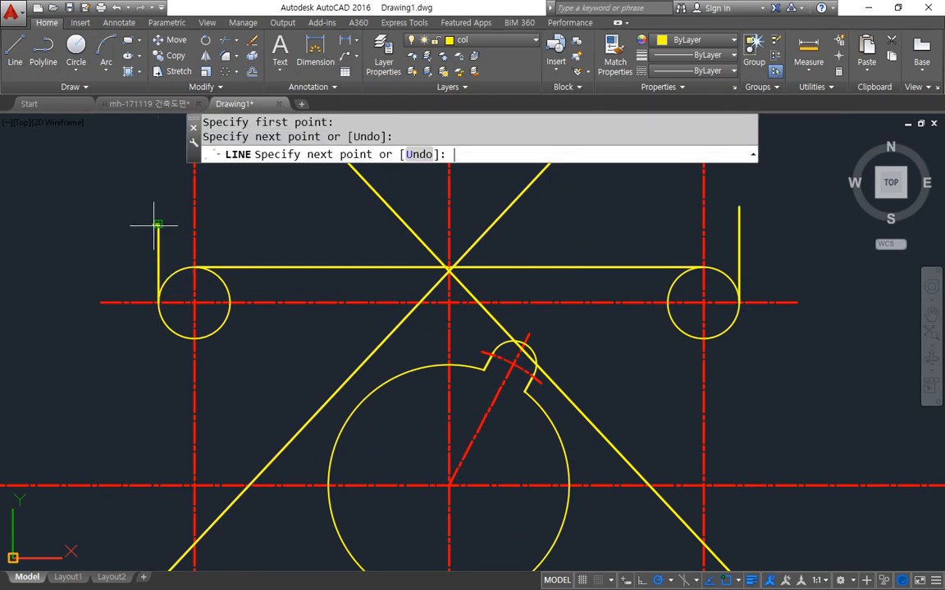
pyautogui.press('Return')
# - Fillet both ends of the top horizontal line to the two short outer vertical lines with radius 0
pyautogui.write('f')
pyautogui.press('Return')
pyautogui.click(209, 267)
pyautogui.click(157, 277)
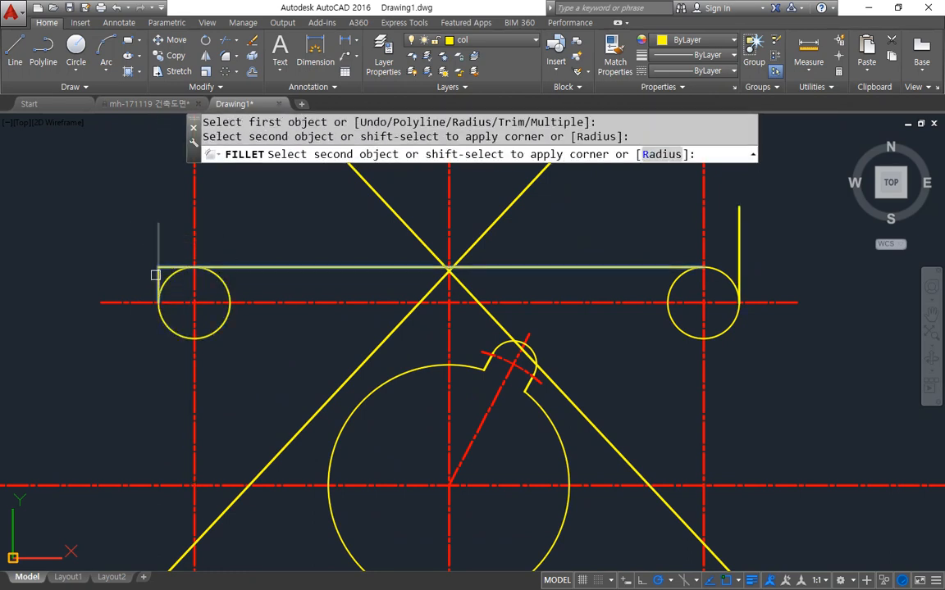
pyautogui.press('Return')
pyautogui.click(666, 268)
pyautogui.click(671, 268)
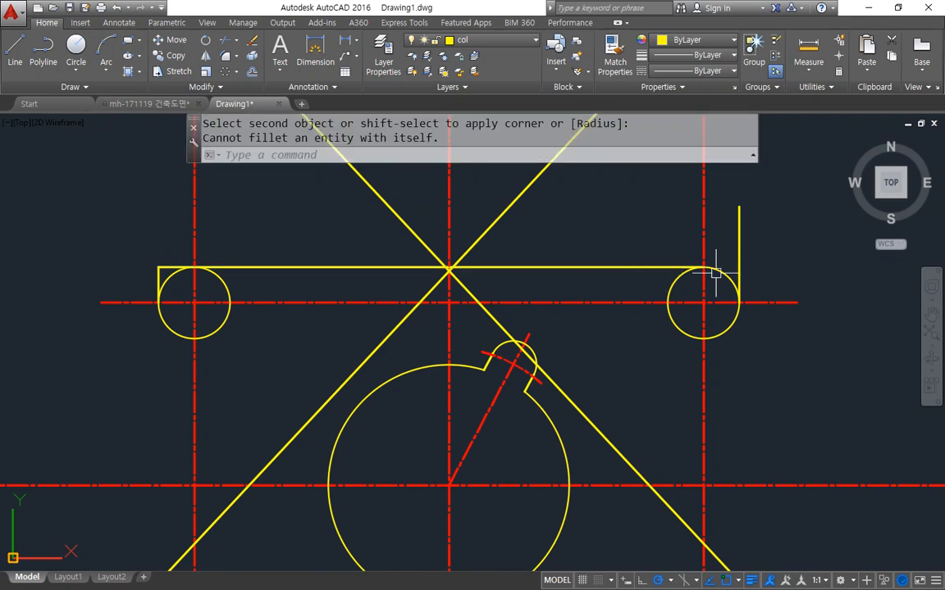
pyautogui.press('Return')
pyautogui.click(667, 267)
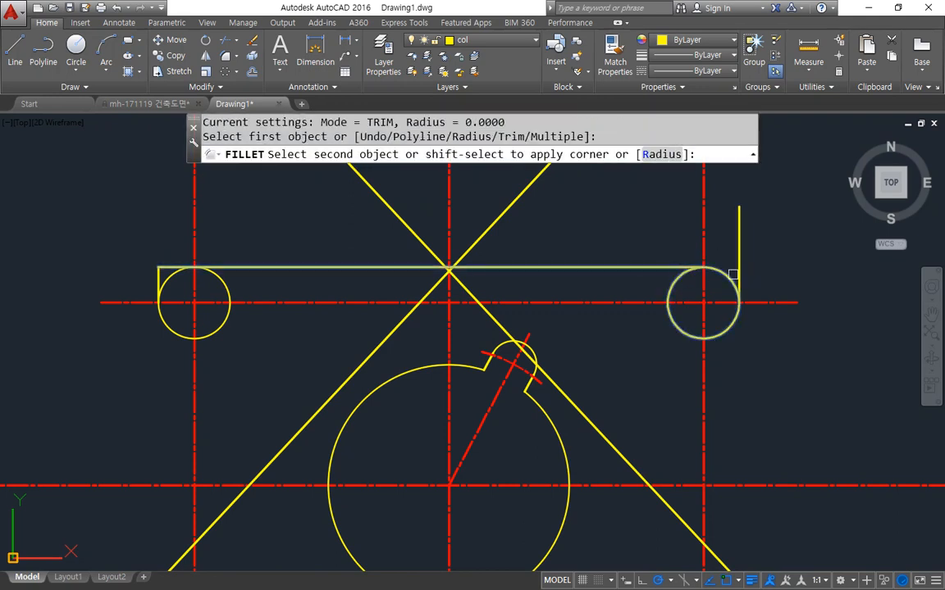
pyautogui.click(732, 274)
# - Draw a construction line at an angle of -10 degrees through the centre of the upper-left circle
pyautogui.moveTo(450, 349); pyautogui.dragTo(454, 331, button='middle')
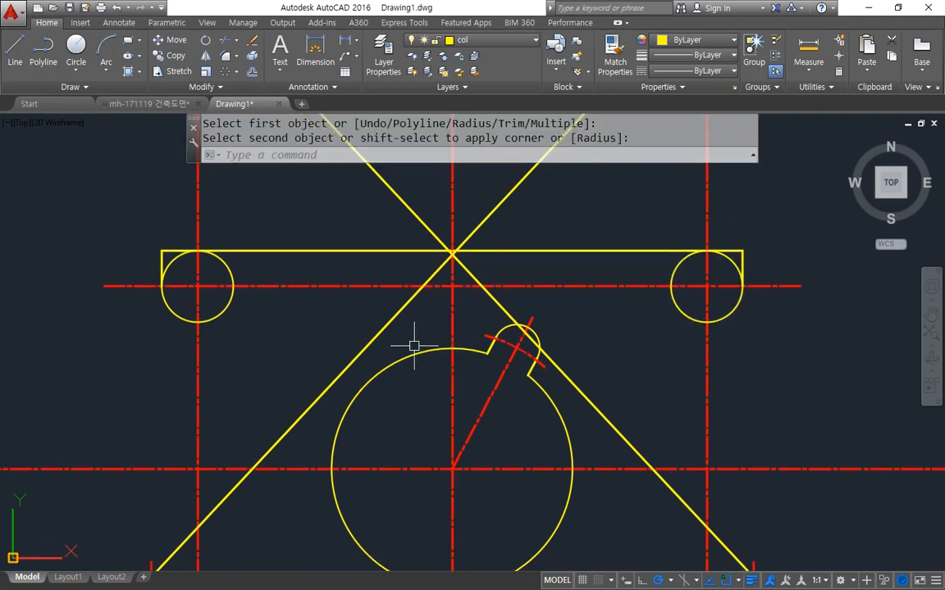
pyautogui.write('xl')
pyautogui.press('Return')
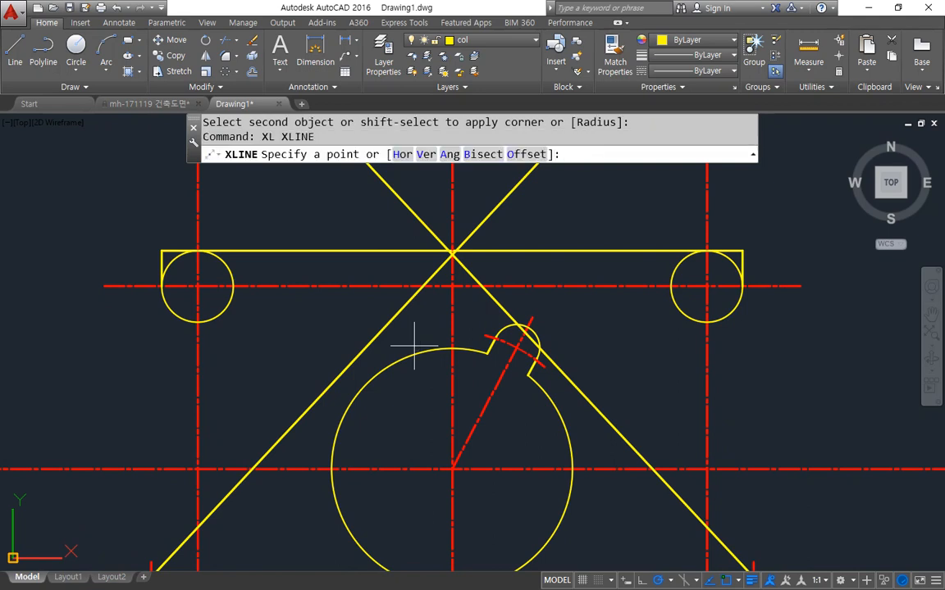
pyautogui.write('a')
pyautogui.press('Return')
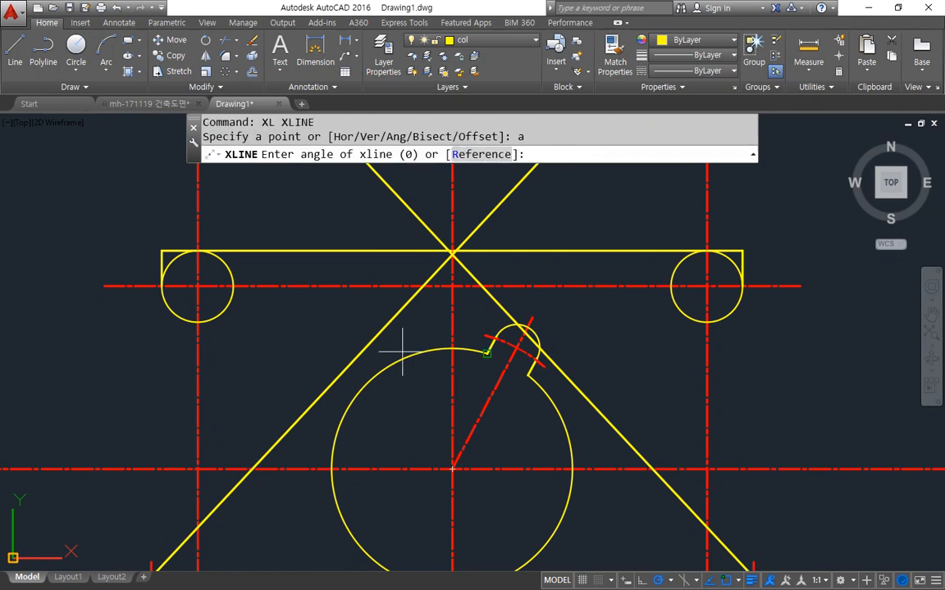
pyautogui.write('-10')
pyautogui.press('Return')
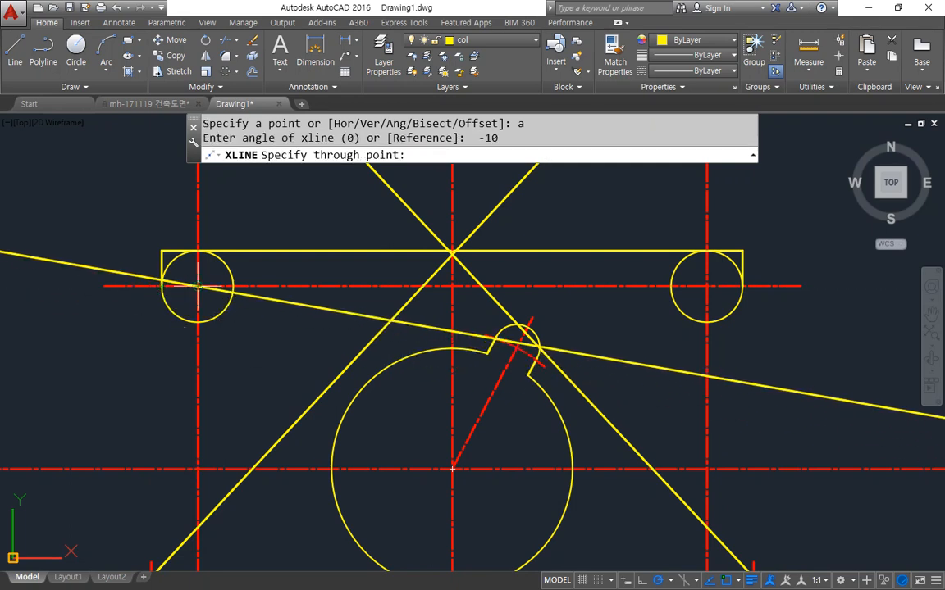
pyautogui.click(197, 287)
pyautogui.press('Return')
# - Offset the -10 degree construction line 10 units downward and erase the original line
pyautogui.write('o')
pyautogui.press('Return')
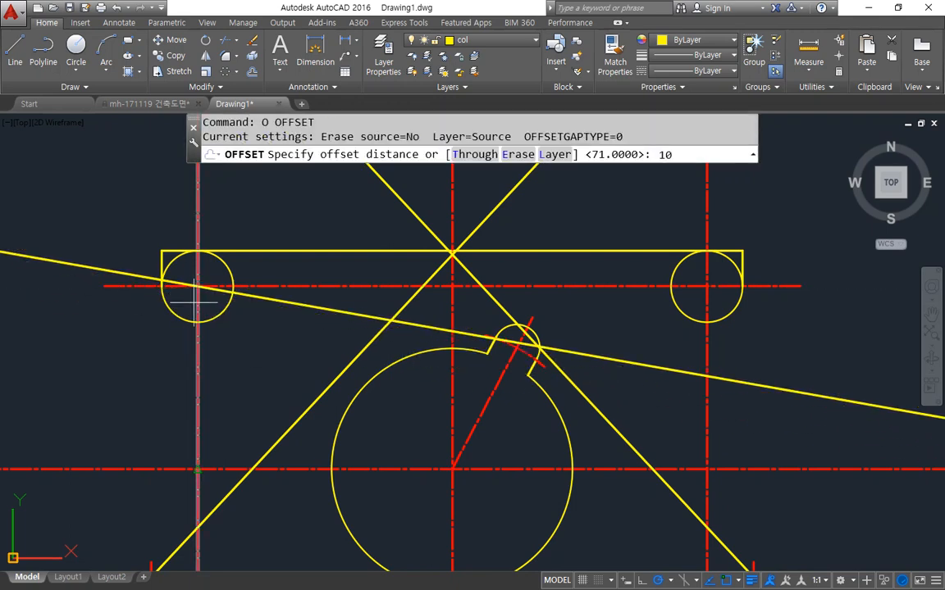
pyautogui.write('10')
pyautogui.press('Return')
pyautogui.click(263, 297)
pyautogui.click(254, 337)
pyautogui.press('Return')
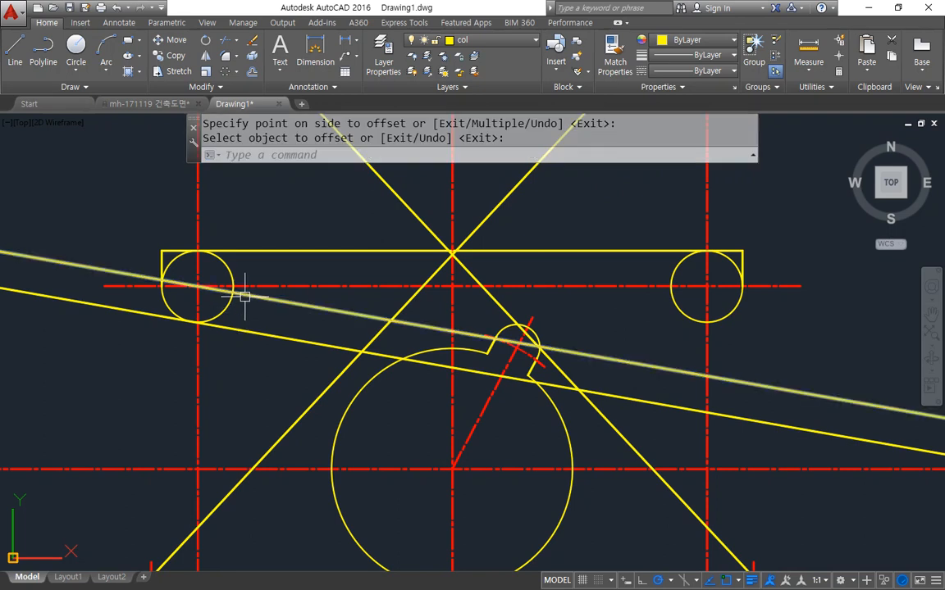
pyautogui.click(246, 297)
pyautogui.write('e')
pyautogui.press('Return')
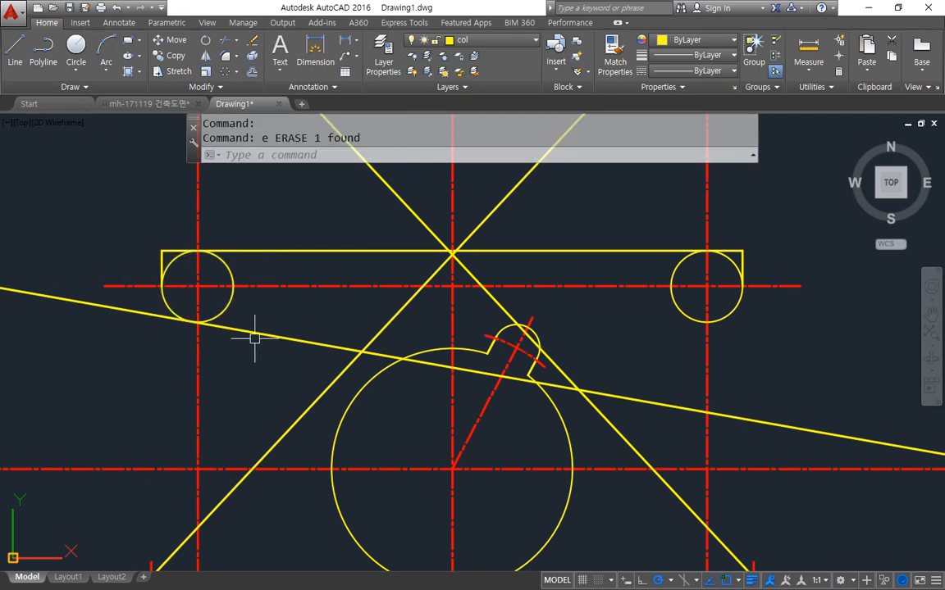
# - Fillet the offset angled line to the lower side of the upper-left circle with radius 0
pyautogui.write('f')
pyautogui.press('Return')
pyautogui.click(247, 328)
pyautogui.click(171, 302)
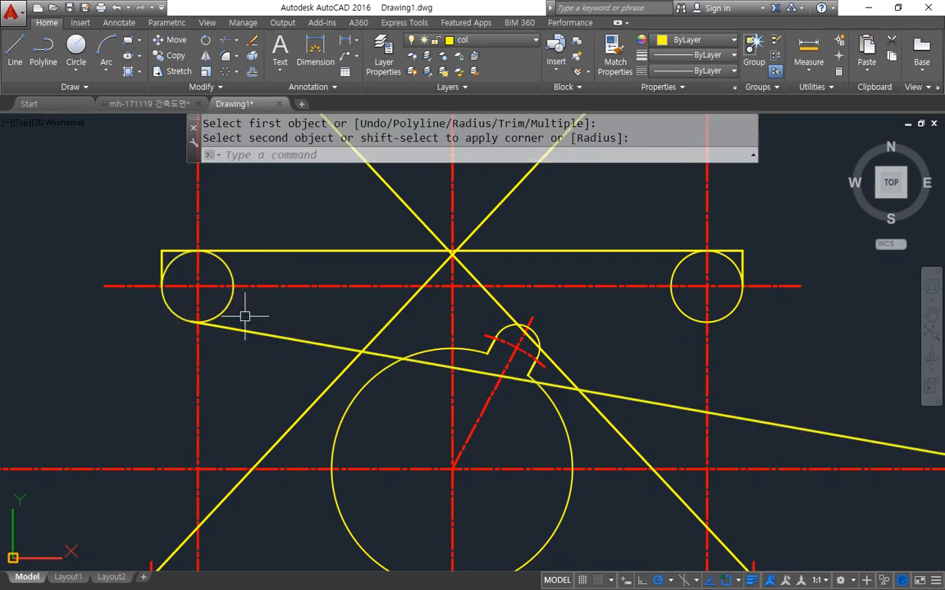
# - Offset the upper-left circle 3 units outward as a trimming boundary for its centerlines
pyautogui.write('o')
pyautogui.press('Return')
pyautogui.write('3')
pyautogui.press('Return')
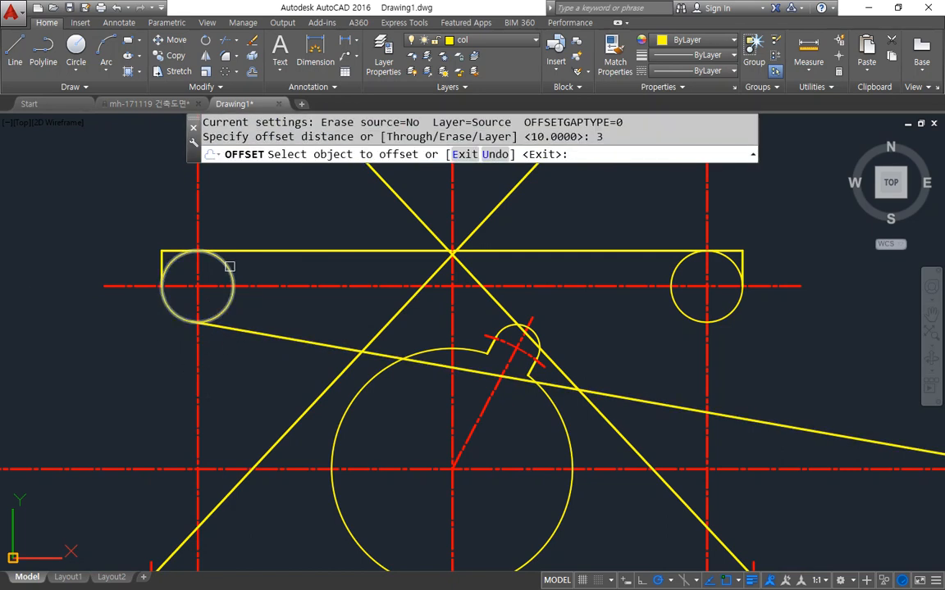
pyautogui.click(223, 261)
pyautogui.click(208, 228)
pyautogui.write('t')
pyautogui.press('Escape')
# - Trim the centerlines outside the upper-left offset circle and erase that boundary circle
pyautogui.write('tr')
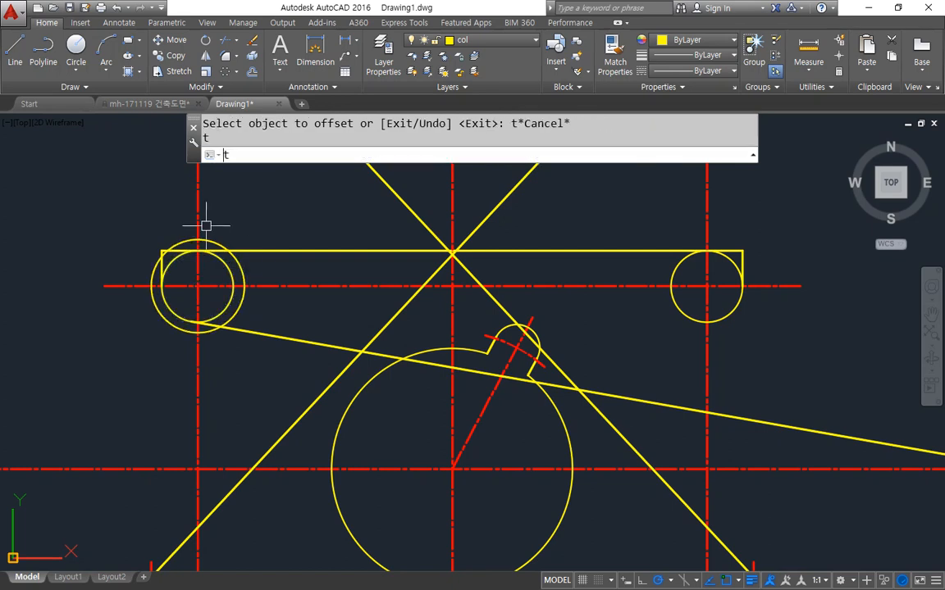
pyautogui.press('Return')
pyautogui.press('Return')
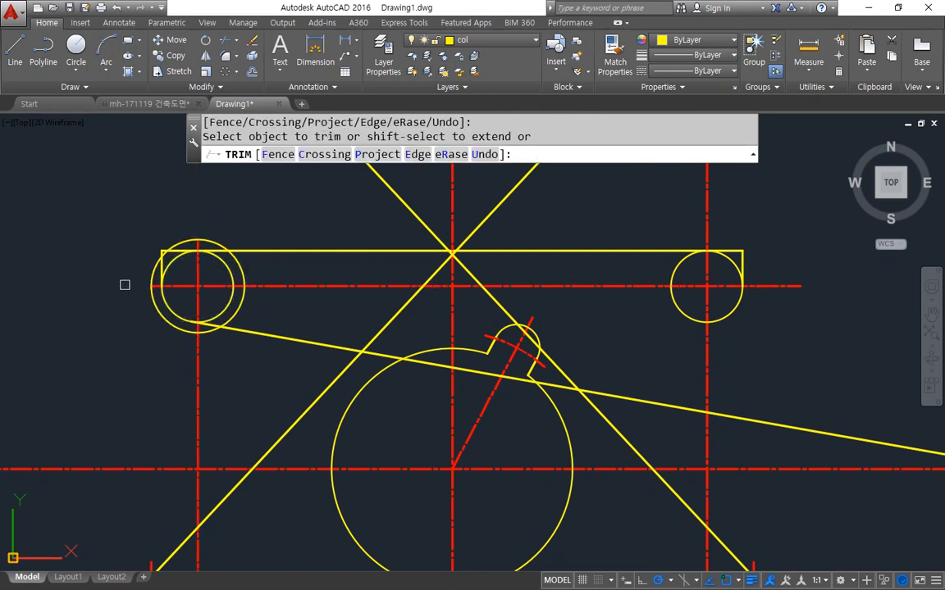
pyautogui.press('Escape')
pyautogui.click(244, 305)
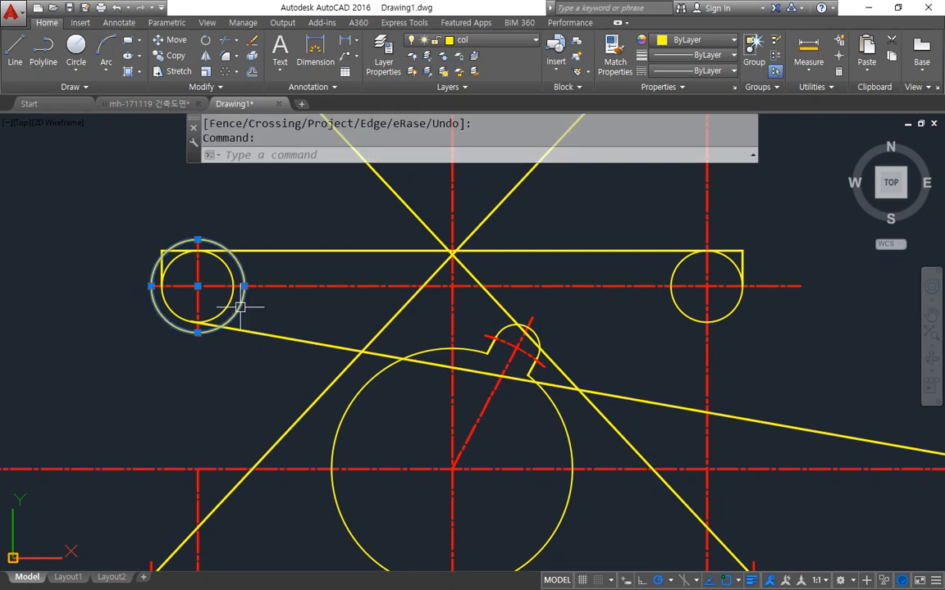
pyautogui.write('e')
pyautogui.press('Return')
# - Trim the upper-left circle down to the lower-left arc joining the vertical edge and the angled line
pyautogui.write('tr')
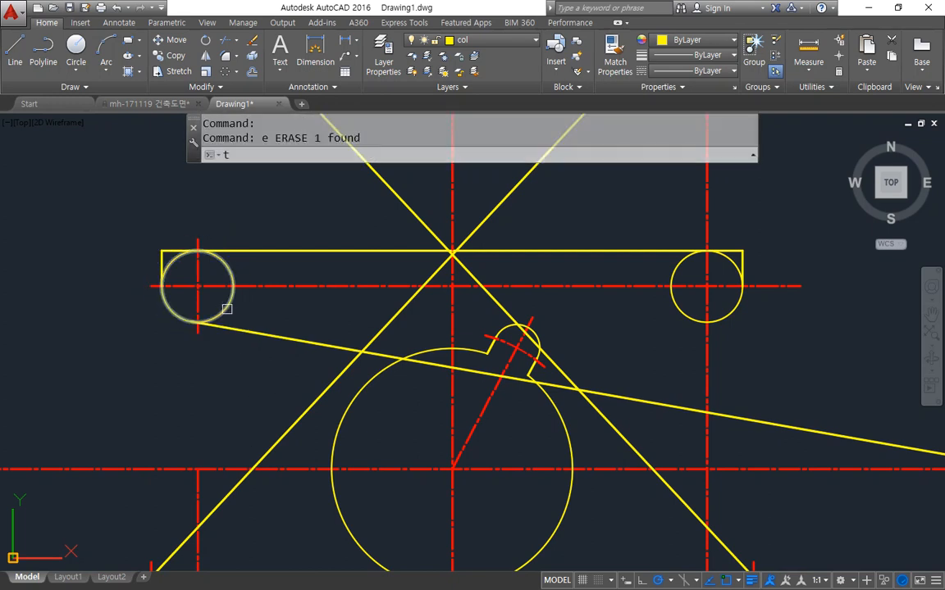
pyautogui.press('Return')
pyautogui.press('Return')
pyautogui.click(223, 309)
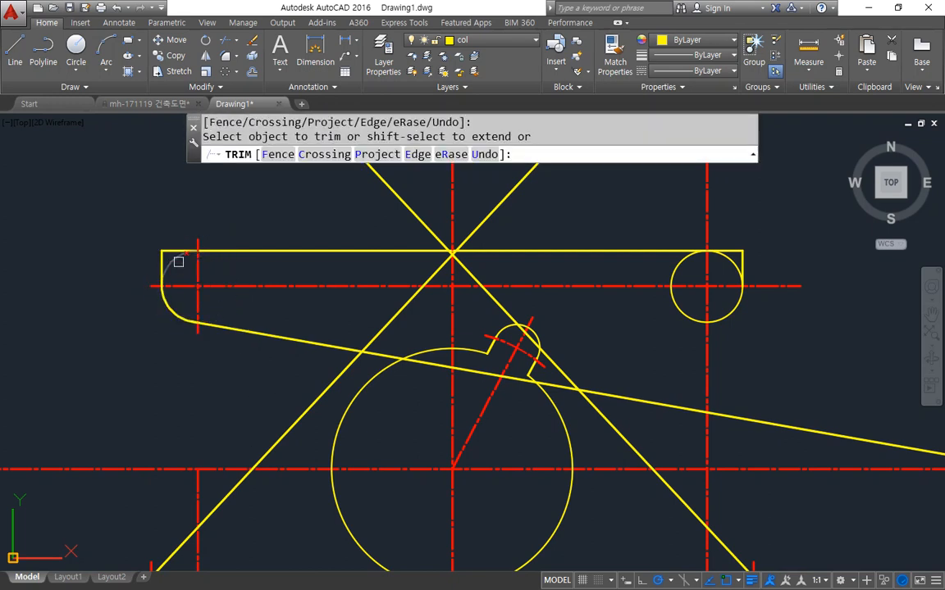
pyautogui.press('Return')
# - Draw a construction line at an angle of 190 degrees through the centre of the upper-right circle
pyautogui.moveTo(678, 339); pyautogui.dragTo(517, 329, button='middle')
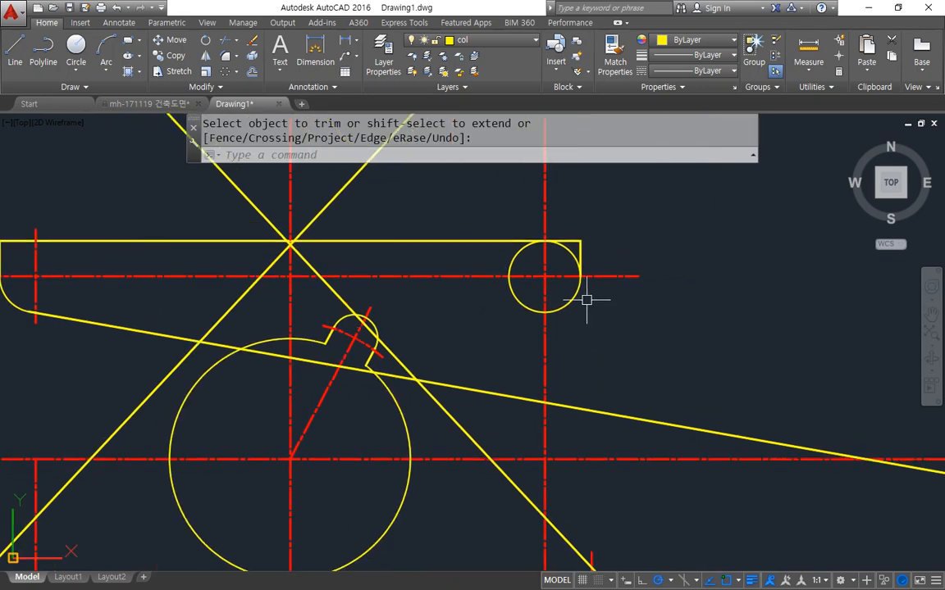
pyautogui.write('xl')
pyautogui.press('Return')
pyautogui.write('a')
pyautogui.press('Return')
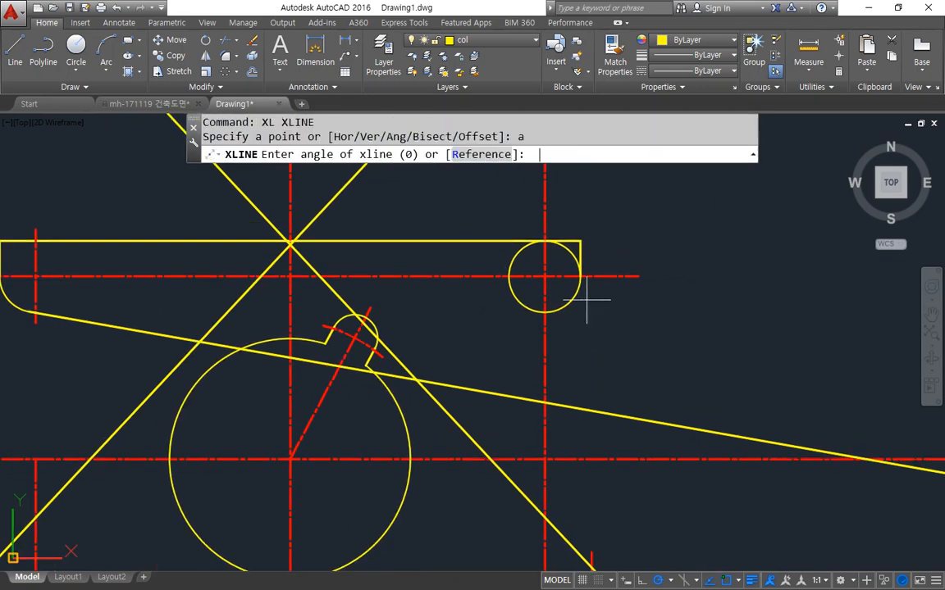
pyautogui.press('Return')
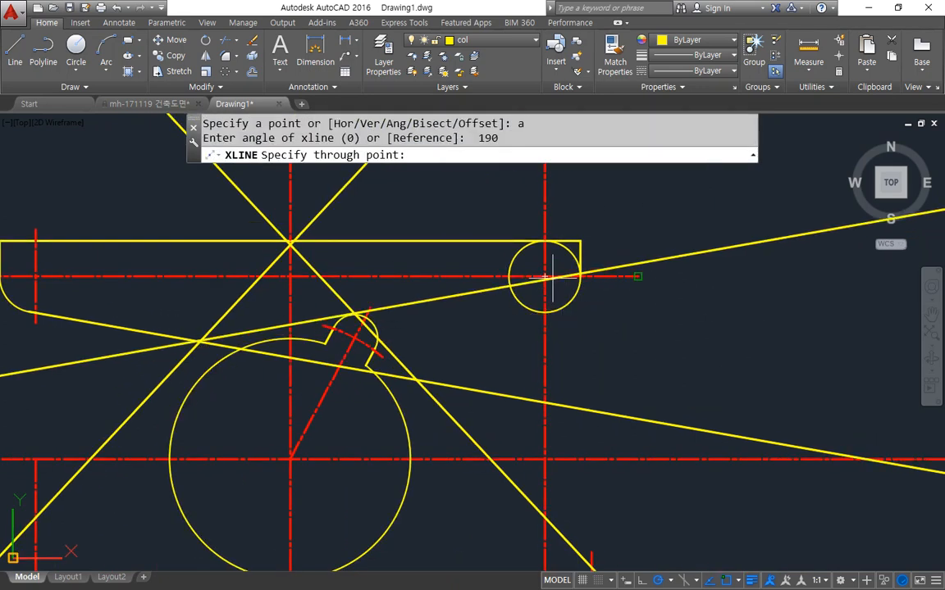
pyautogui.click(546, 277)
pyautogui.press('Escape')
# - Offset the 190 degree construction line 10 units downward and erase the original line
pyautogui.write('o')
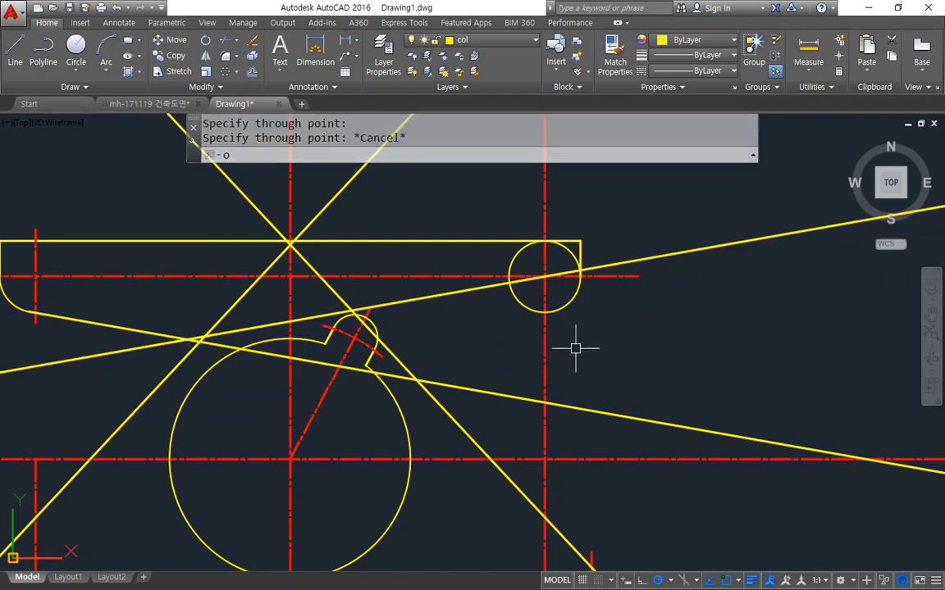
pyautogui.press('Return')
pyautogui.write('10')
pyautogui.press('Return')
pyautogui.click(482, 289)
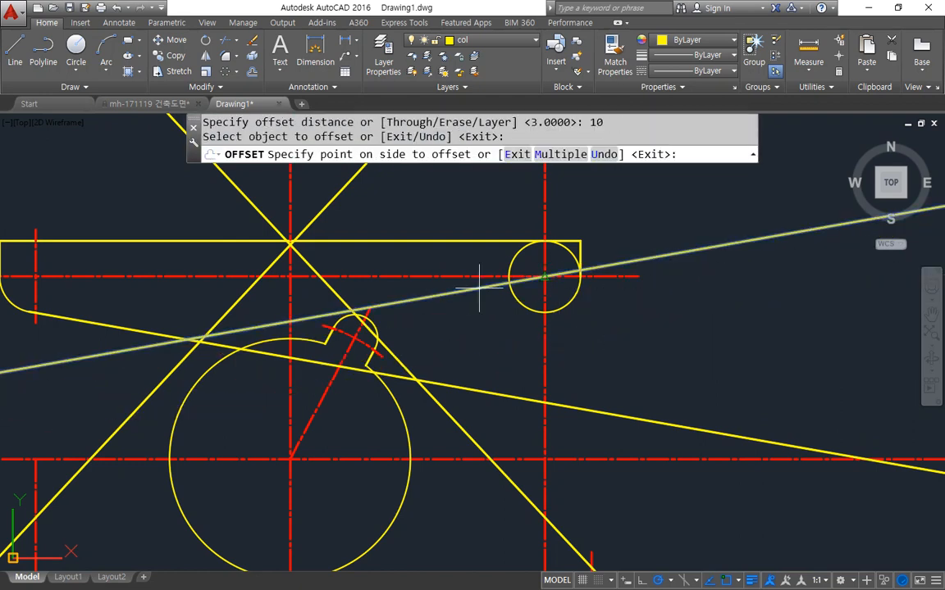
pyautogui.click(565, 322)
pyautogui.press('Return')
pyautogui.click(621, 267)
pyautogui.write('e')
pyautogui.press('Return')
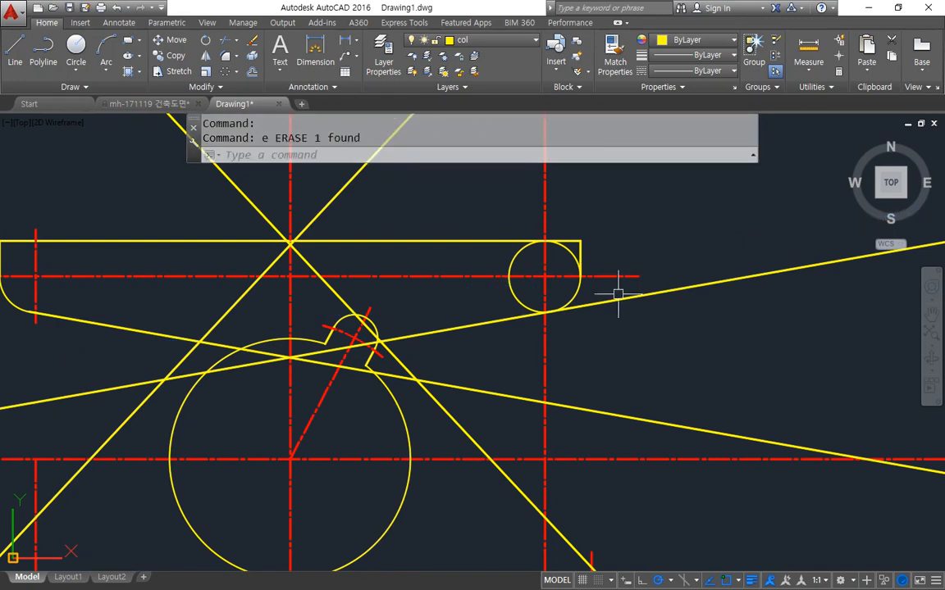
# - Offset the upper-right circle 3 units outward as a trimming boundary for its centerlines
pyautogui.write('o')
pyautogui.press('Return')
pyautogui.write('3')
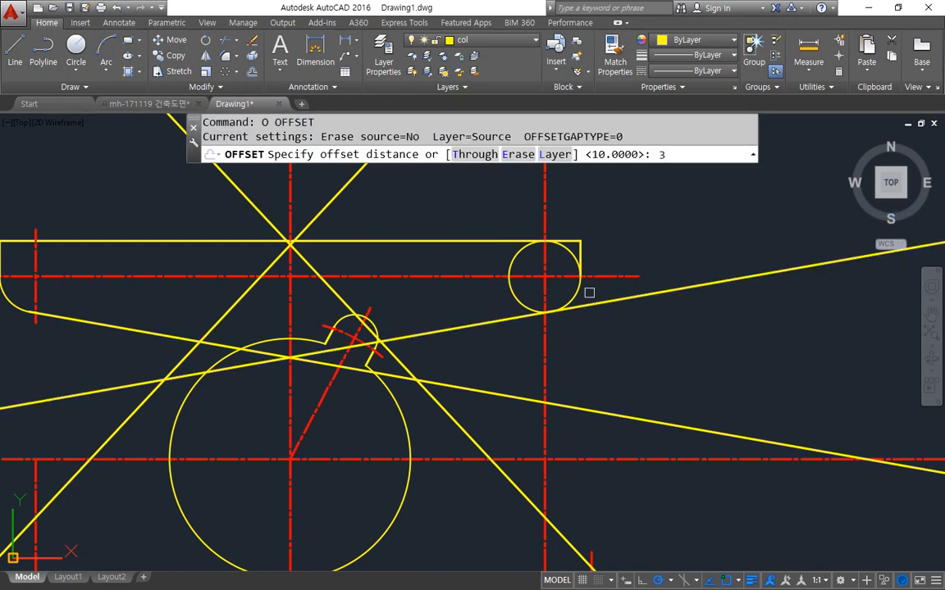
pyautogui.press('Return')
pyautogui.click(578, 291)
pyautogui.click(629, 360)
pyautogui.press('Return')
# - Trim the centerlines outside the upper-right offset circle and erase that boundary circle
pyautogui.write('tr')
pyautogui.press('Return')
pyautogui.press('Return')
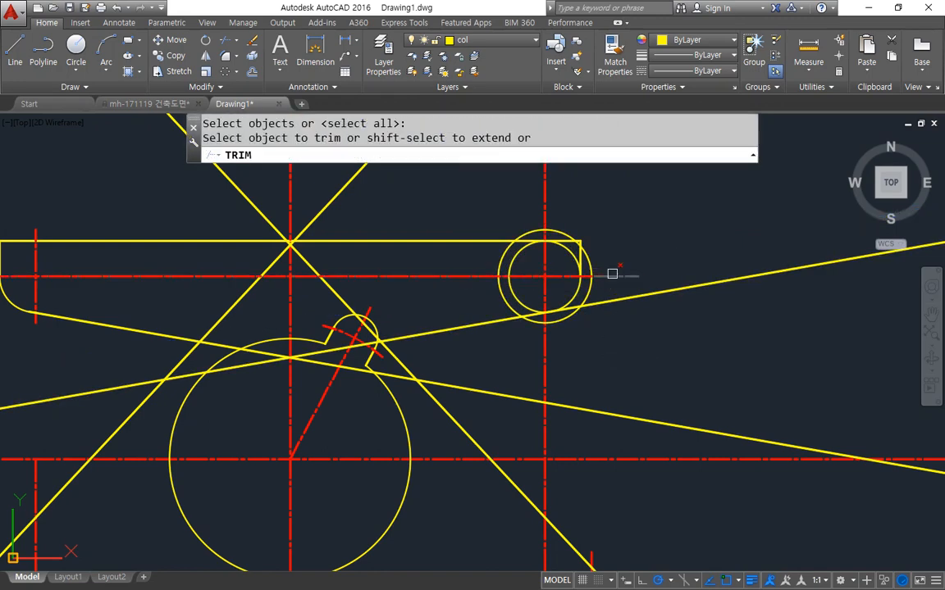
pyautogui.click(611, 277)
pyautogui.click(543, 202)
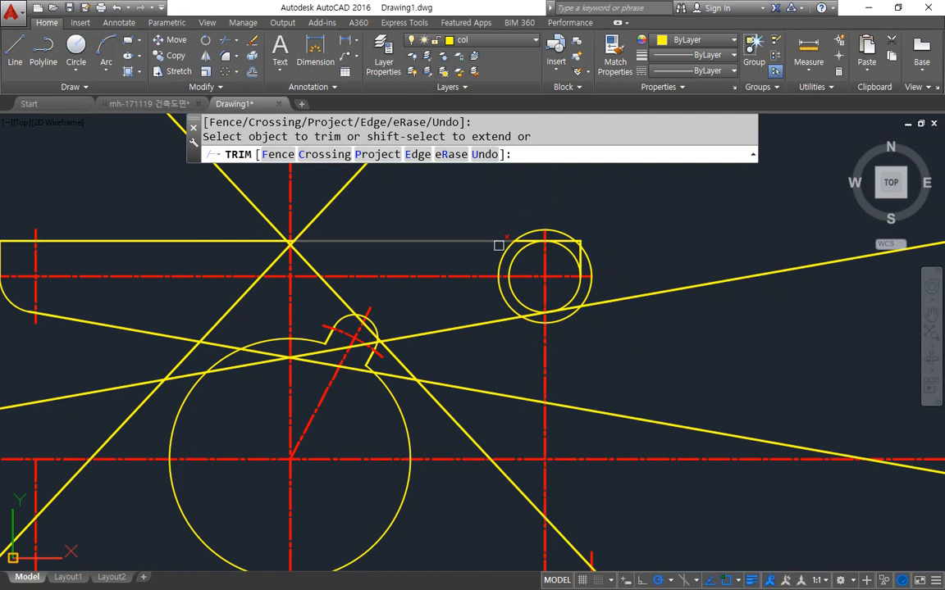
pyautogui.press('Return')
pyautogui.click(565, 317)
pyautogui.write('e')
pyautogui.press('Return')
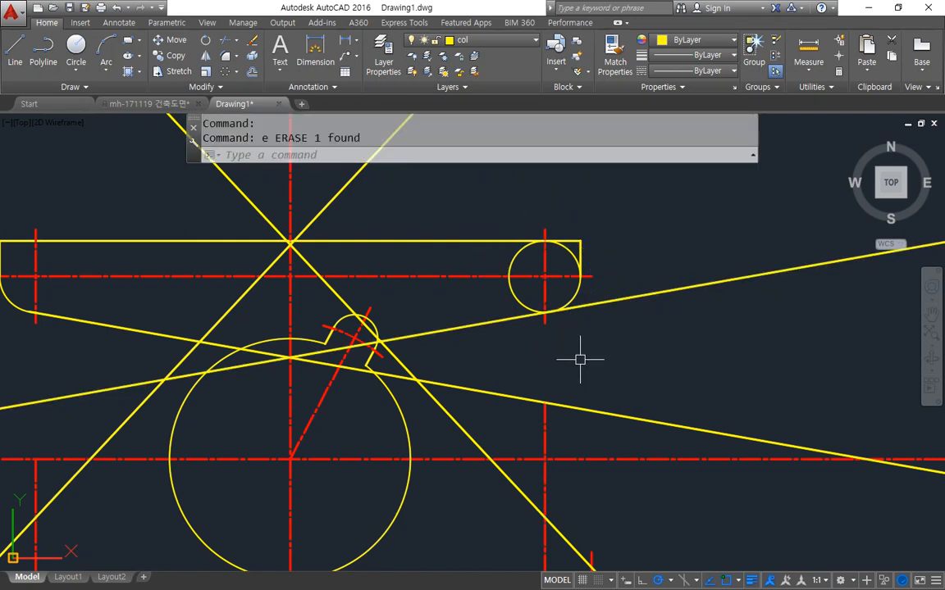
# - Extend the upper-left corner arc at both ends to the top line and the horizontal centerline
pyautogui.moveTo(580, 359); pyautogui.dragTo(685, 365, button='middle')
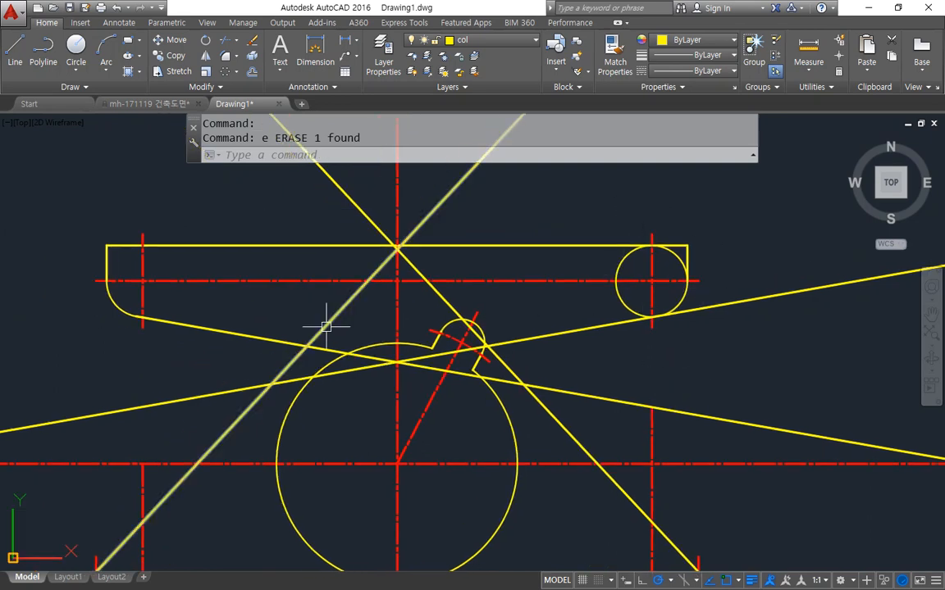
pyautogui.write('ex')
pyautogui.press('Return')
pyautogui.click(117, 299)
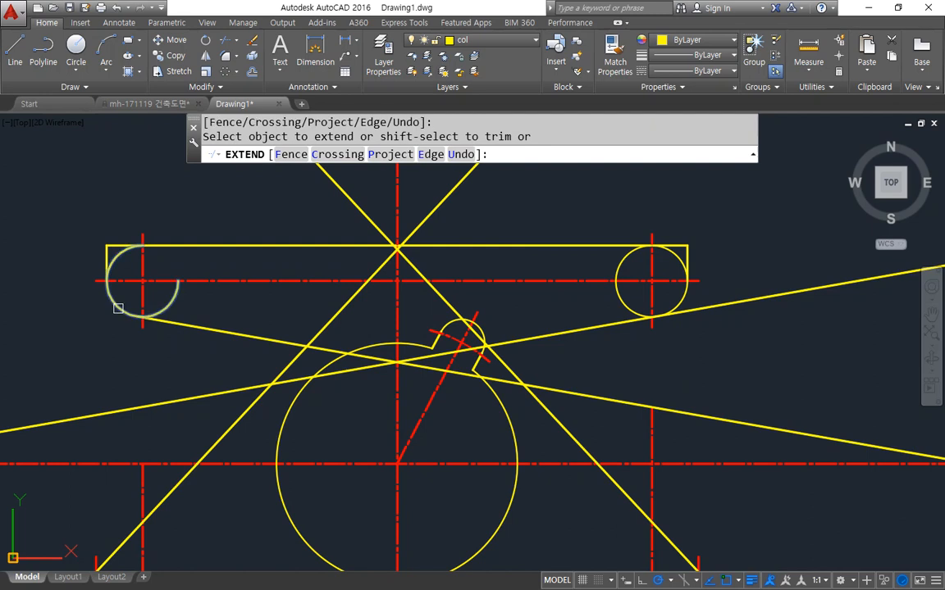
pyautogui.click(152, 325)
pyautogui.press('Return')
# - Offset the extended upper-left arc and the upper-right circle 3 units outward
pyautogui.write('o')
pyautogui.press('Return')
pyautogui.write('3')
pyautogui.press('Return')
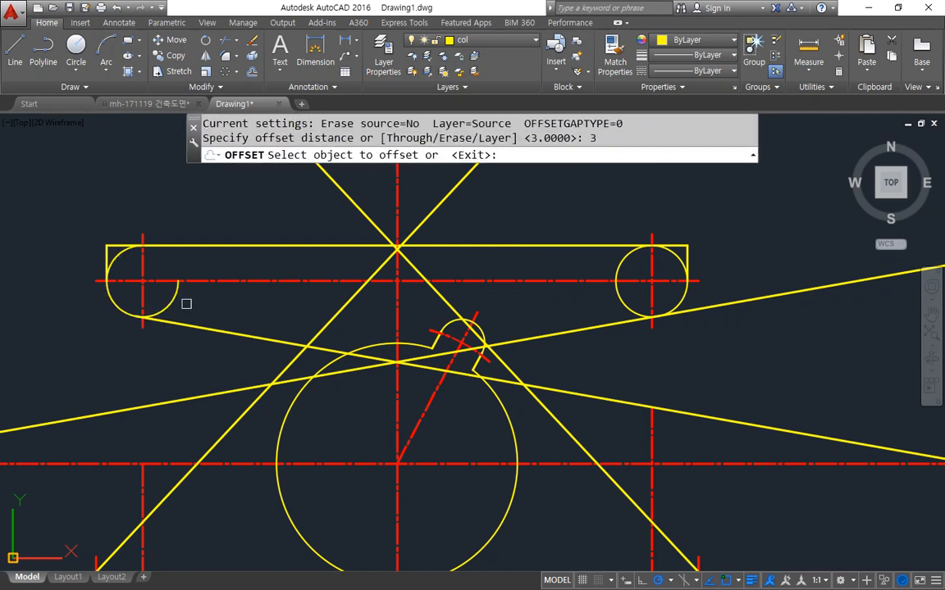
pyautogui.click(175, 297)
pyautogui.click(184, 274)
pyautogui.click(614, 293)
pyautogui.click(568, 307)
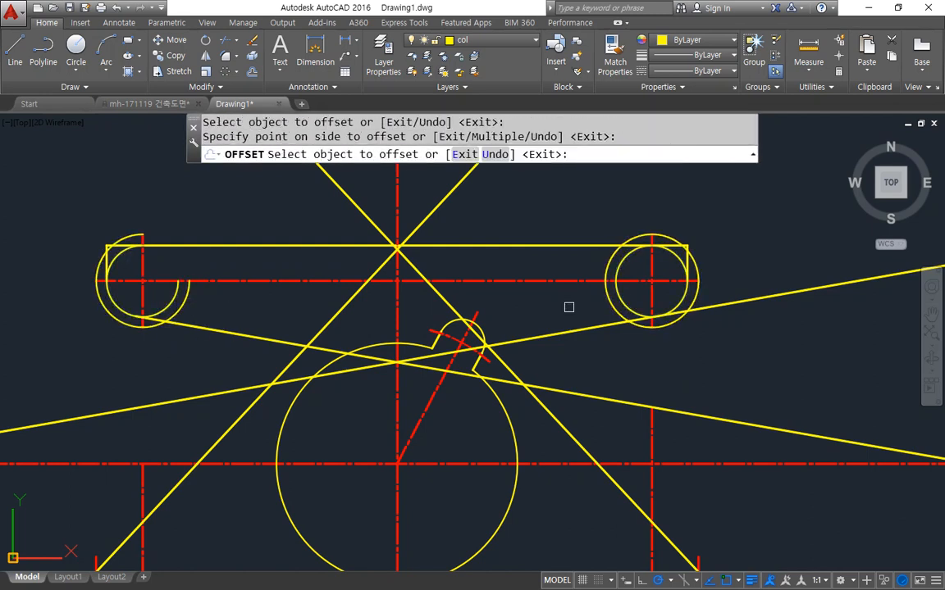
pyautogui.press('Return')
# - Trim the upper horizontal centerline between the two corners and erase the offset arc around the upper-left corner
pyautogui.write('tr')
pyautogui.press('Return')
pyautogui.press('Return')
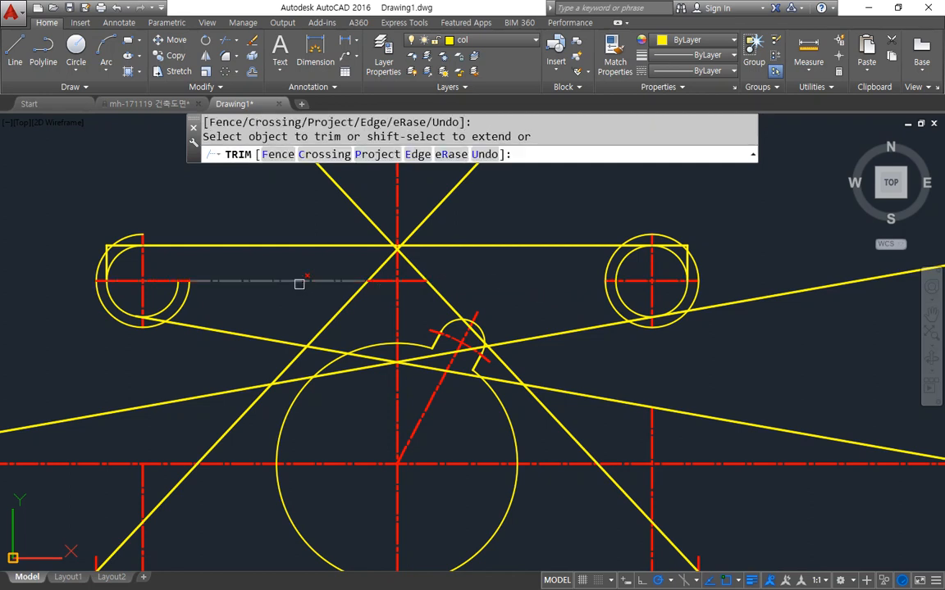
pyautogui.click(299, 284)
pyautogui.press('Return')
pyautogui.click(187, 304)
pyautogui.write('e')
pyautogui.press('Return')
# - Trim the upper-left corner arc between the left edge and the top line, and erase the upper-right offset circle
pyautogui.write('t')
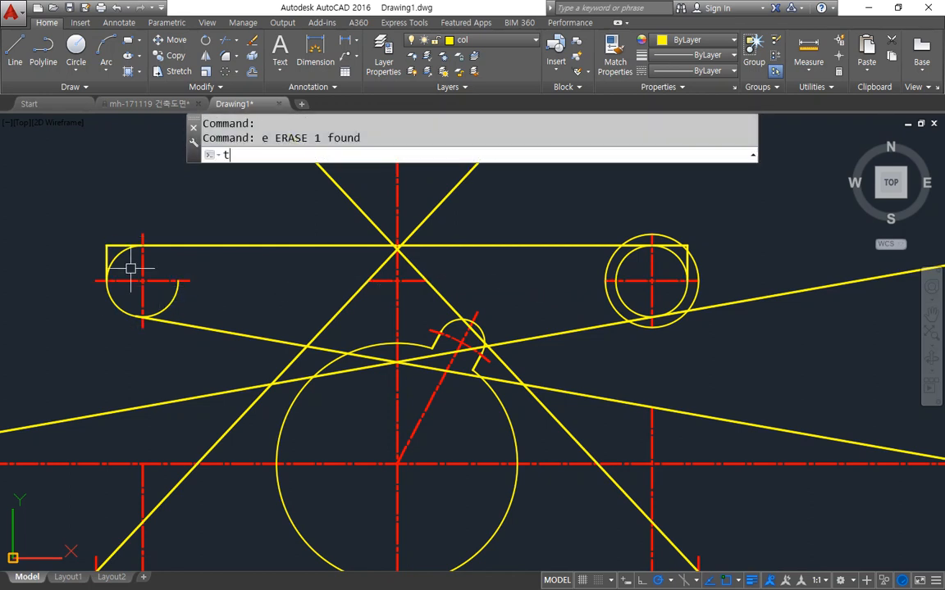
pyautogui.write('r')
pyautogui.press('Return')
pyautogui.press('Return')
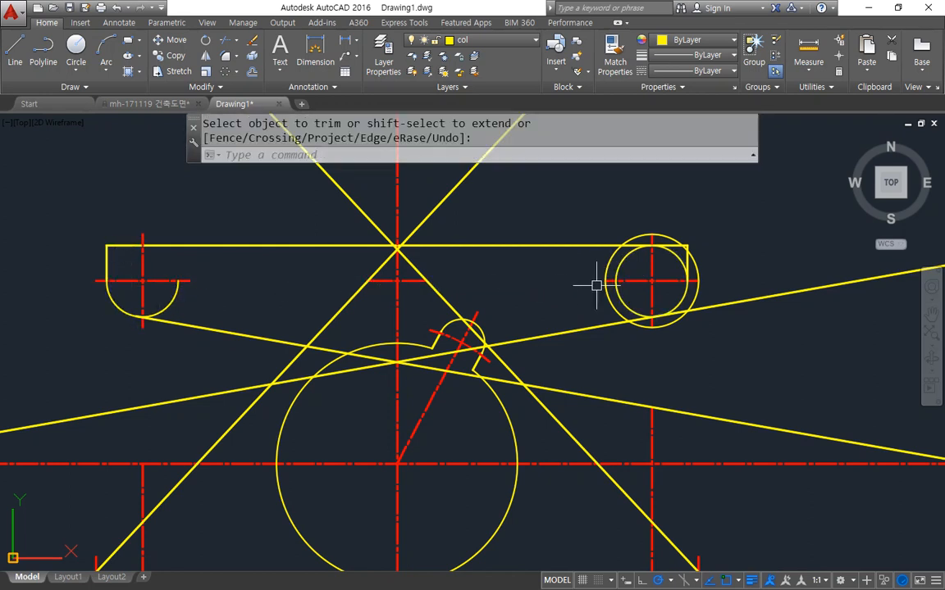
pyautogui.press('Return')
pyautogui.click(607, 290)
pyautogui.write('e')
pyautogui.press('Return')
# - Fillet the sloped line to the upper-right circle with zero radius and trim the circle down to its lower-right corner arc
pyautogui.write('f')
pyautogui.press('Return')
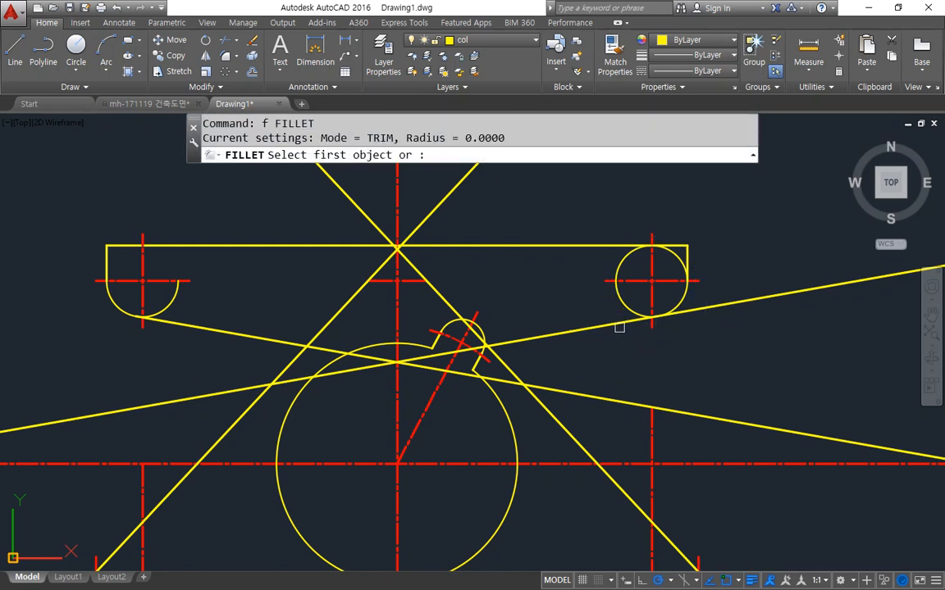
pyautogui.click(619, 324)
pyautogui.click(682, 294)
pyautogui.write('tr')
pyautogui.press('Return')
pyautogui.press('Return')
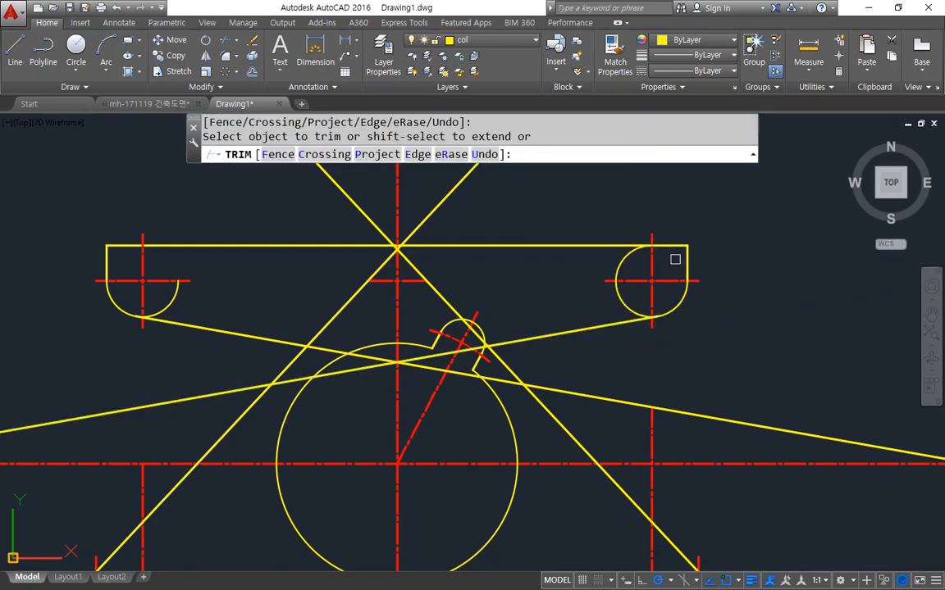
pyautogui.click(619, 301)
pyautogui.press('Return')
# - Erase the leftover horizontal centerline piece between the crossing angled lines above the central circle
pyautogui.click(401, 281)
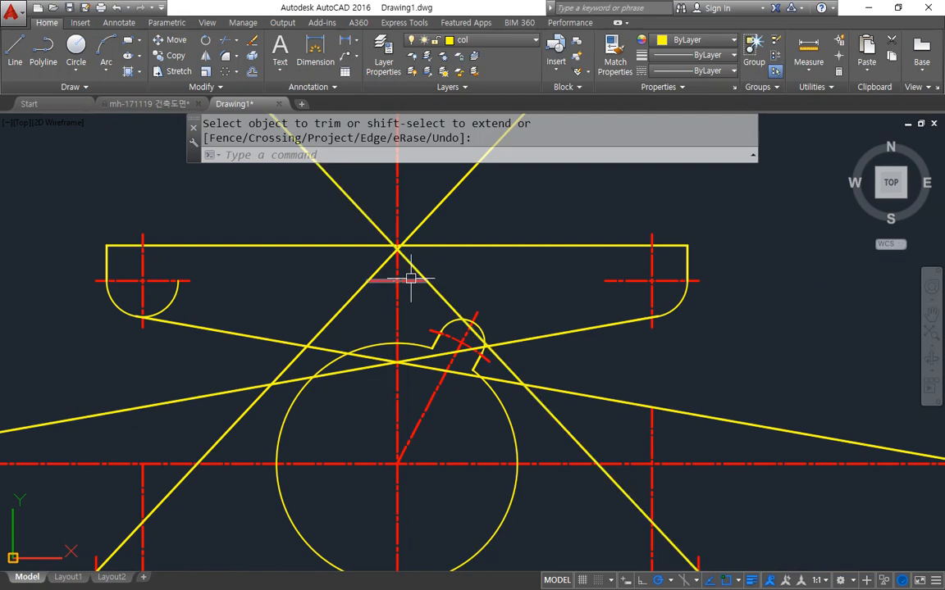
pyautogui.write('e')
pyautogui.press('Return')
# - Offset the main vertical centerline 45 units to both sides
pyautogui.moveTo(632, 404); pyautogui.dragTo(624, 362, button='middle')
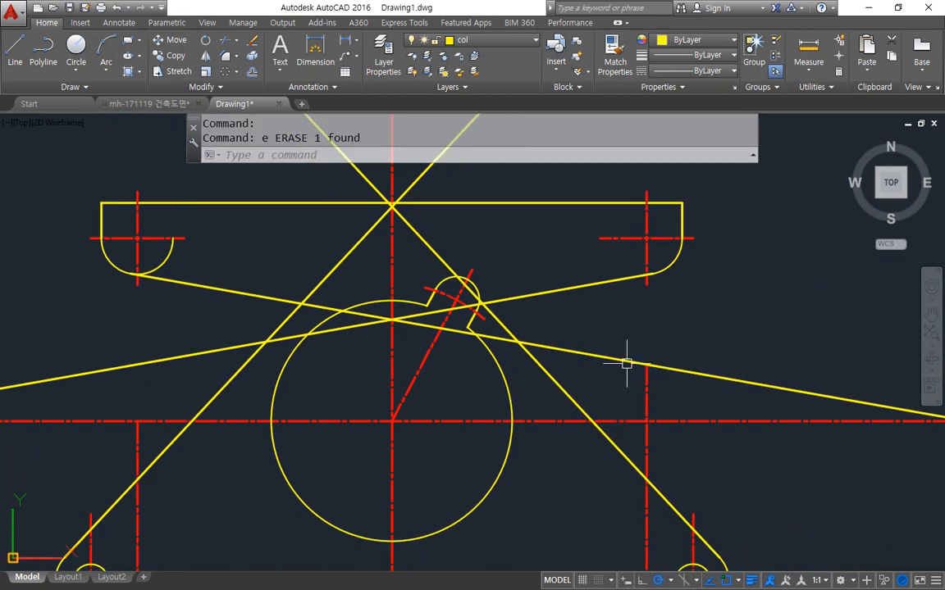
pyautogui.scroll(-1, 559, 373)
pyautogui.scroll(1, 568, 367)
pyautogui.moveTo(551, 266); pyautogui.dragTo(555, 415)
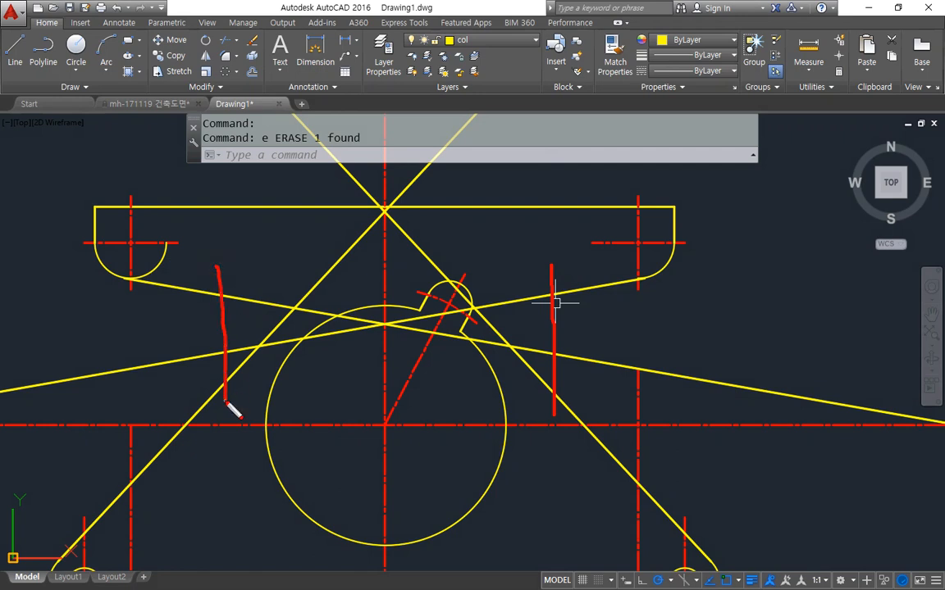
pyautogui.press('Escape')
pyautogui.write('o')
pyautogui.press('Return')
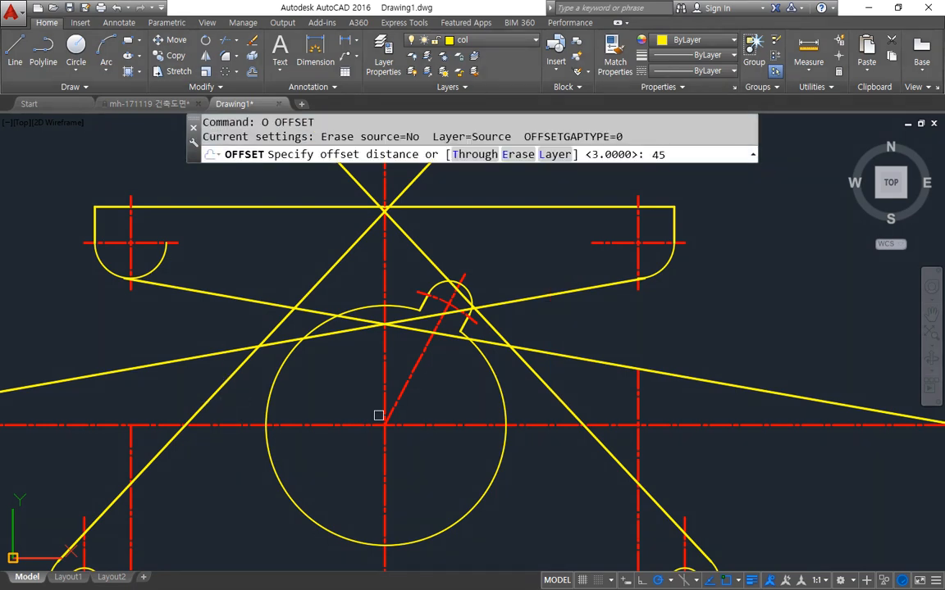
pyautogui.write('45')
pyautogui.press('Return')
pyautogui.click(382, 449)
pyautogui.click(395, 456)
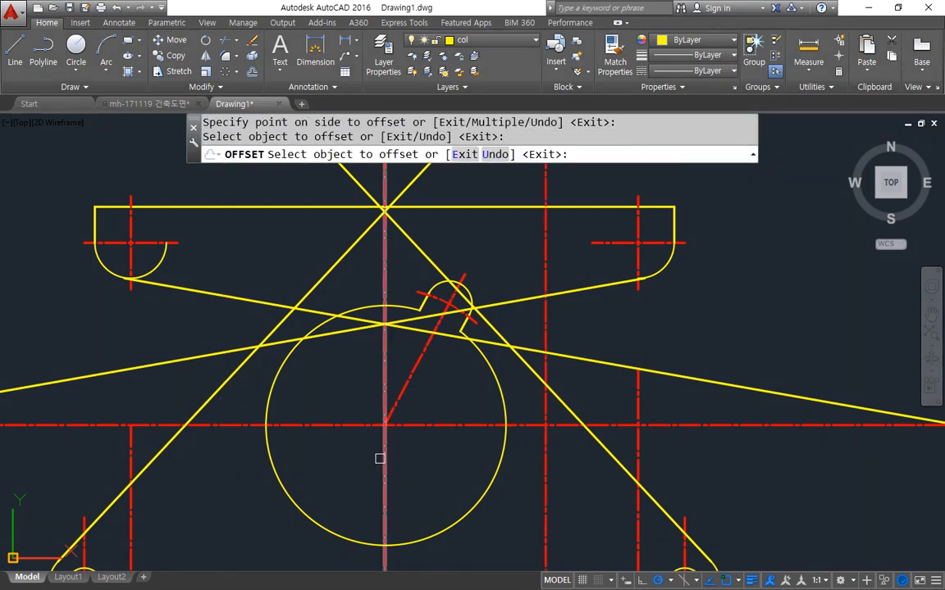
pyautogui.click(380, 458)
pyautogui.click(341, 458)
pyautogui.press('Return')
# - Fillet the right offset vertical line to the upper sloped edge and the lower angled side with a radius of 10
pyautogui.write('f')
pyautogui.press('Return')
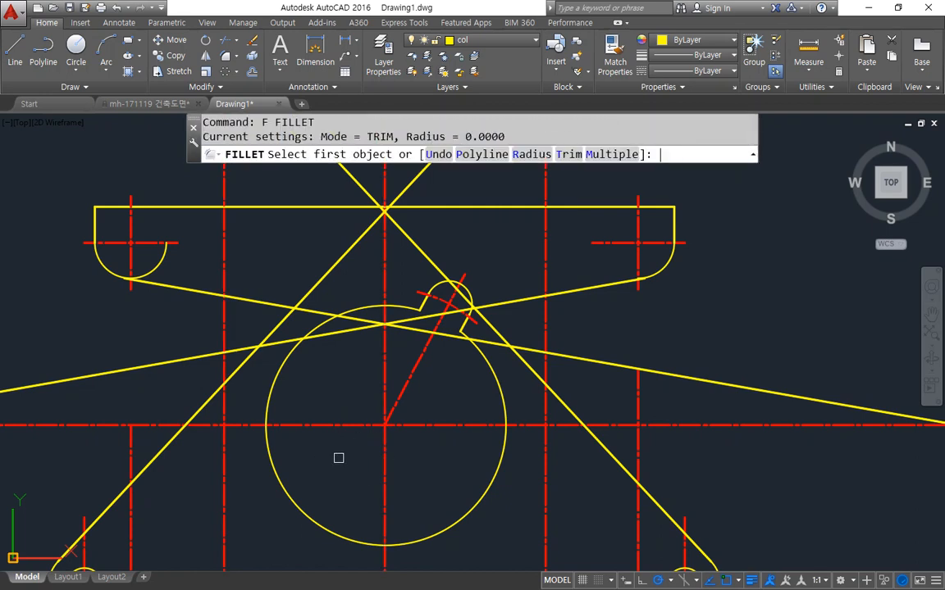
pyautogui.write('r')
pyautogui.press('Return')
pyautogui.write('10')
pyautogui.press('Return')
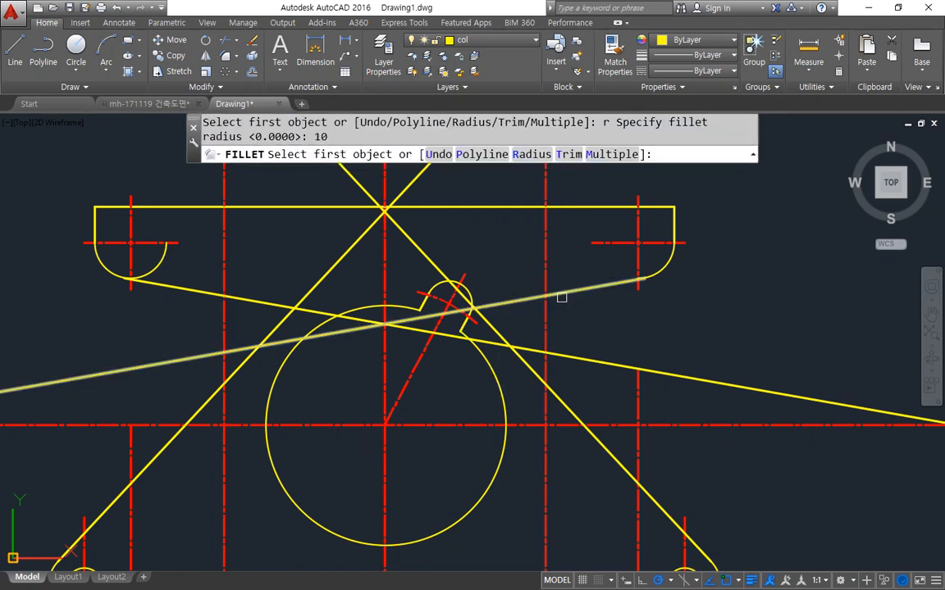
pyautogui.click(561, 293)
pyautogui.click(547, 312)
pyautogui.press('Return')
pyautogui.click(545, 361)
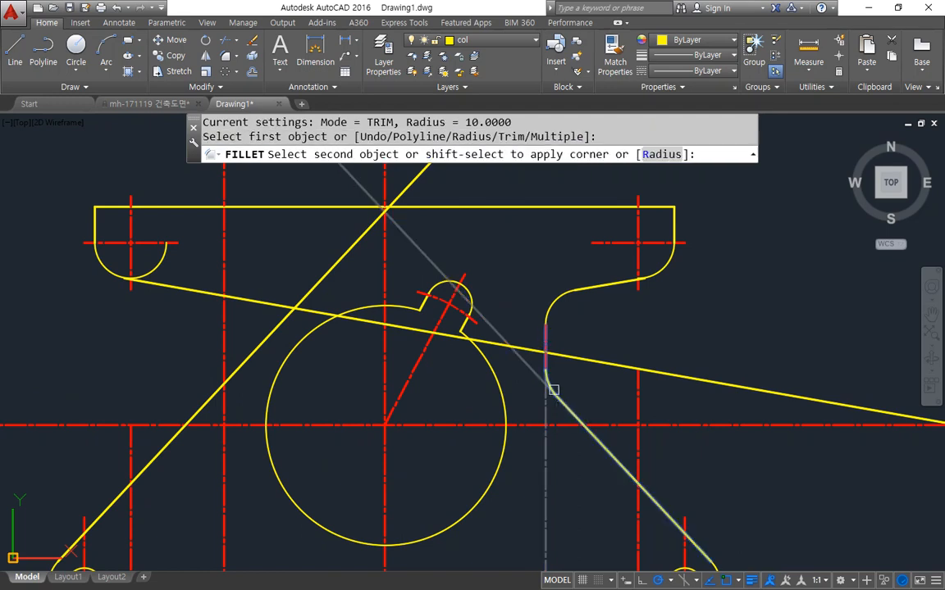
pyautogui.click(554, 398)
# - Fillet the left offset vertical line to the upper sloped edge and the lower angled side with the same radius of 10
pyautogui.click(204, 292)
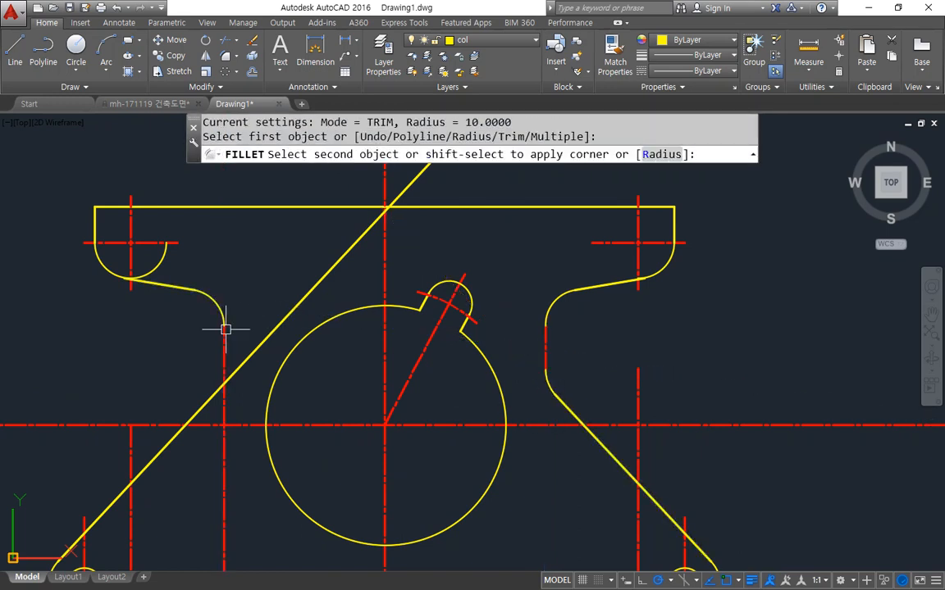
pyautogui.click(223, 328)
pyautogui.press('Return')
pyautogui.click(223, 347)
pyautogui.click(206, 402)
# - Match the properties of the left angled side onto the two short vertical waist segments
pyautogui.write('ma')
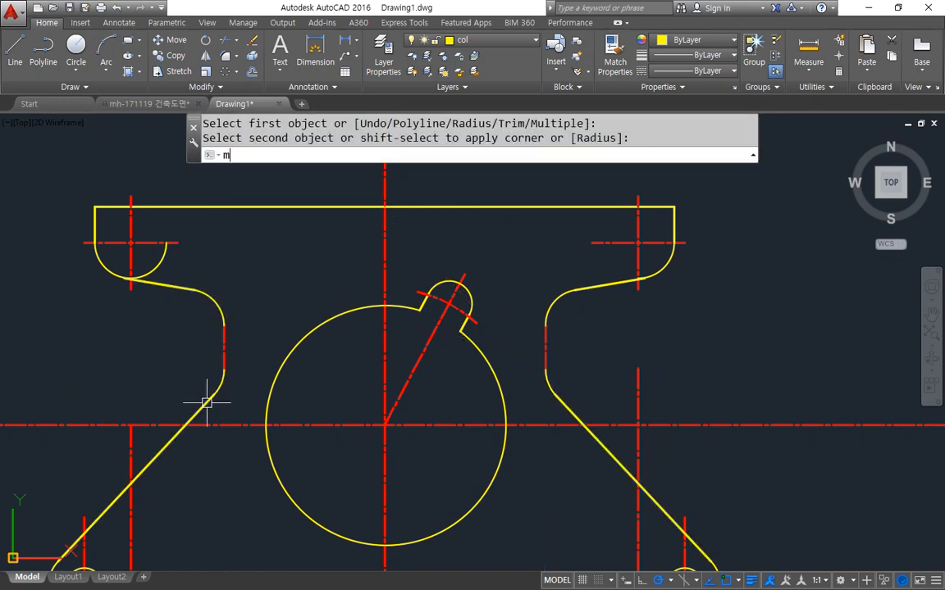
pyautogui.press('Return')
pyautogui.click(205, 397)
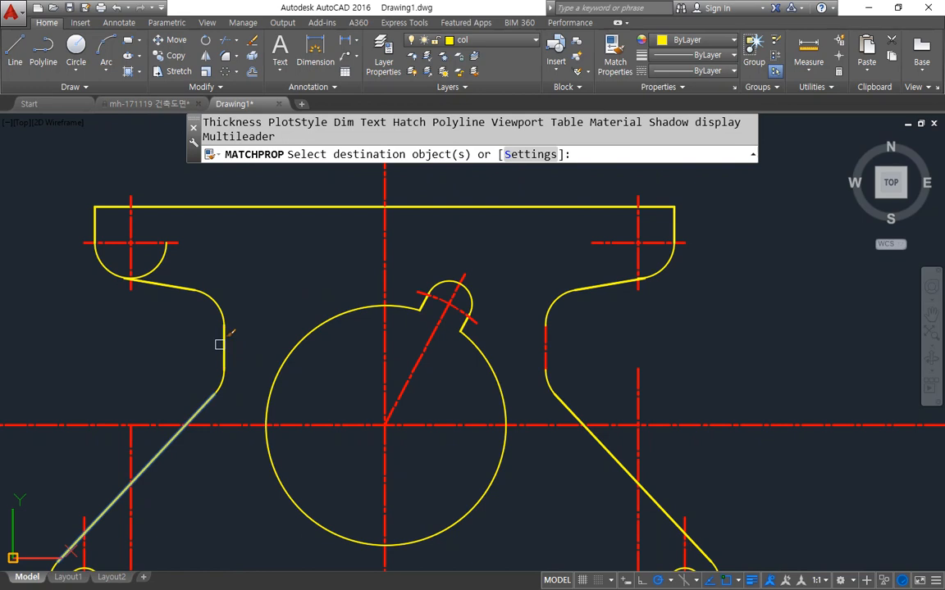
pyautogui.click(541, 347)
pyautogui.press('Return')
# - Trim the leftover inner part of the upper-left corner arc
pyautogui.write('tr')
pyautogui.press('Return')
pyautogui.press('Return')
pyautogui.click(165, 259)
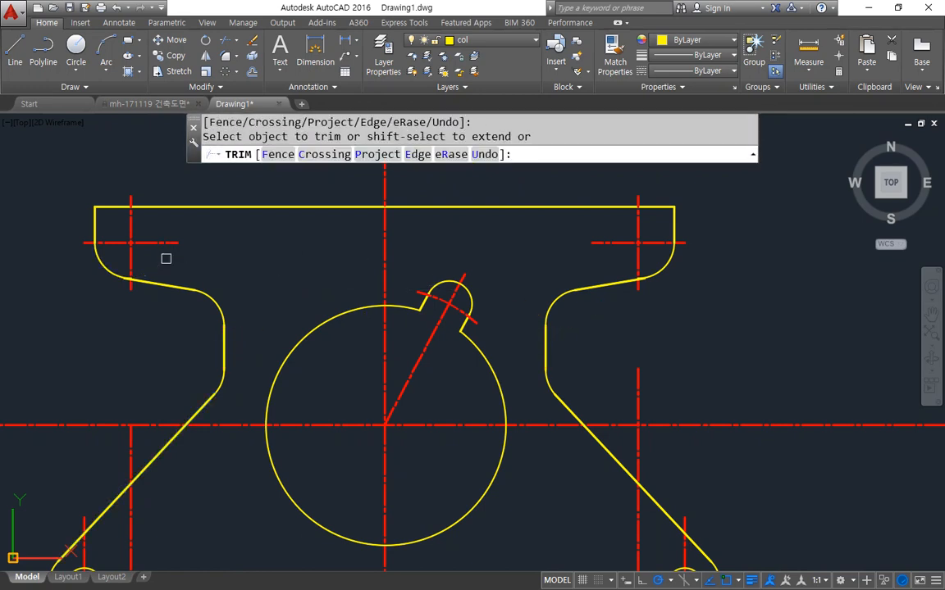
pyautogui.press('Return')
# - Offset the central circle 3 units outward as a trimming boundary for its centerline
pyautogui.scroll(-2, 398, 322)
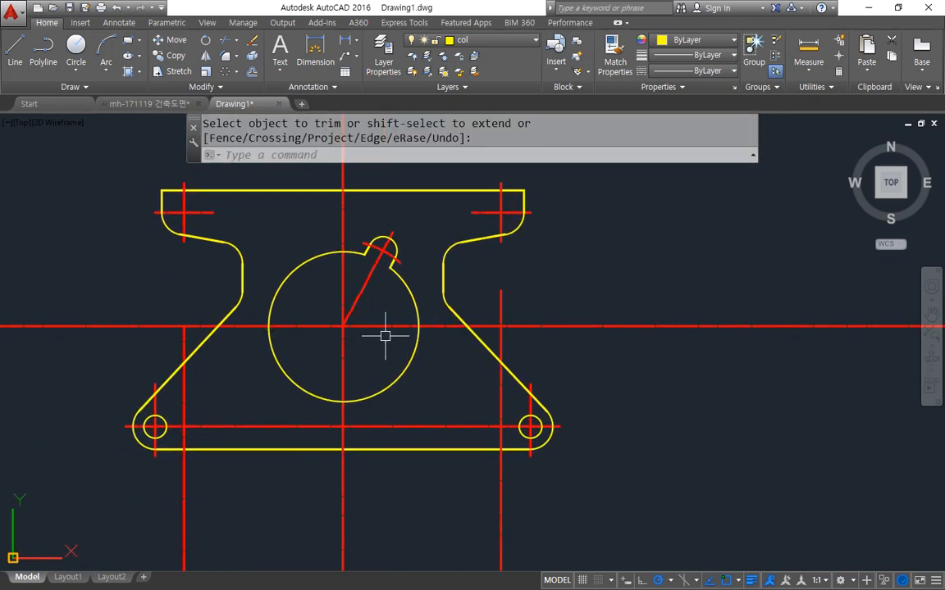
pyautogui.write('o')
pyautogui.press('Return')
pyautogui.write('3')
pyautogui.press('Return')
pyautogui.click(411, 359)
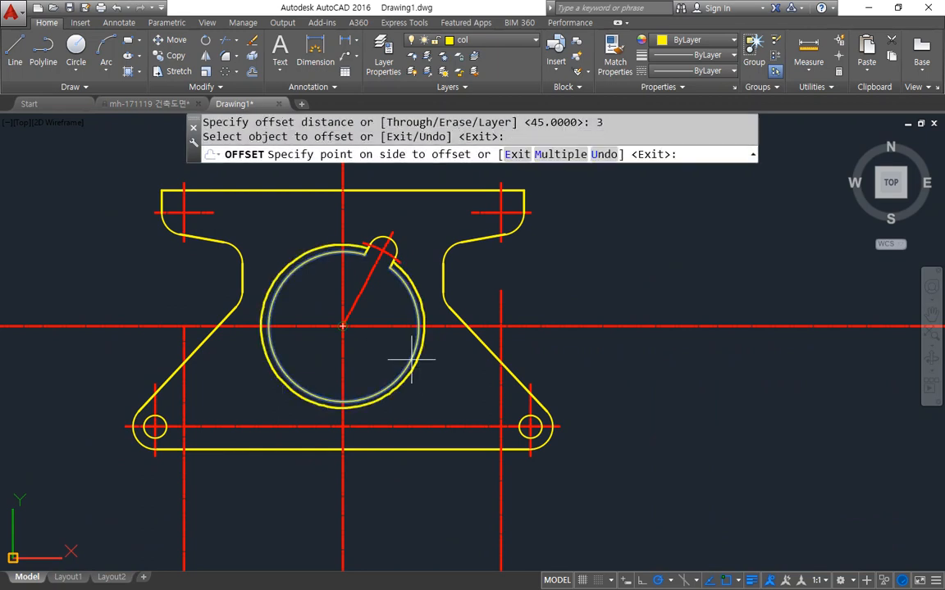
pyautogui.click(412, 359)
pyautogui.press('Return')
# - Trim the horizontal centerline around the outside of the central offset circle and erase that boundary circle
pyautogui.write('tr')
pyautogui.press('Return')
pyautogui.press('Return')
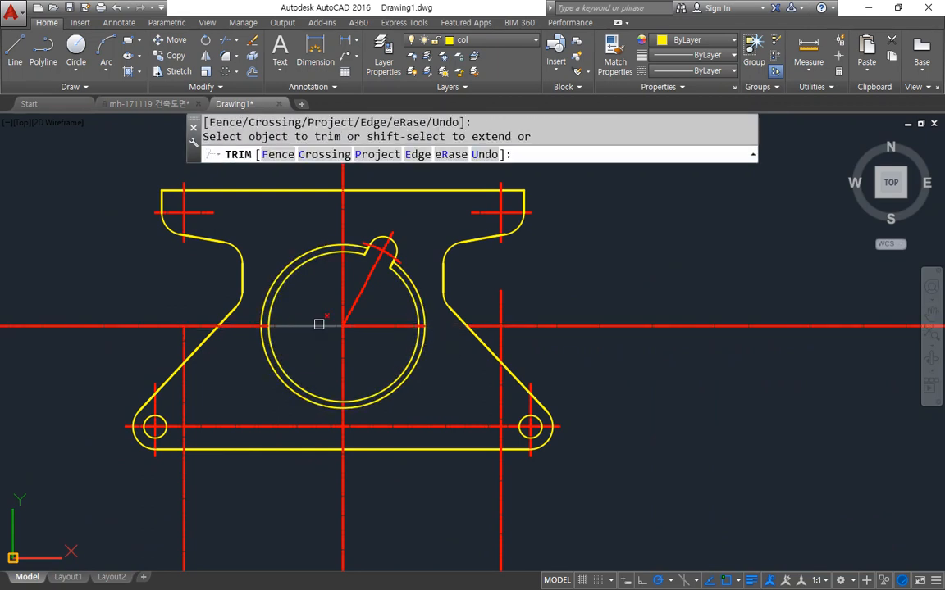
pyautogui.click(251, 326)
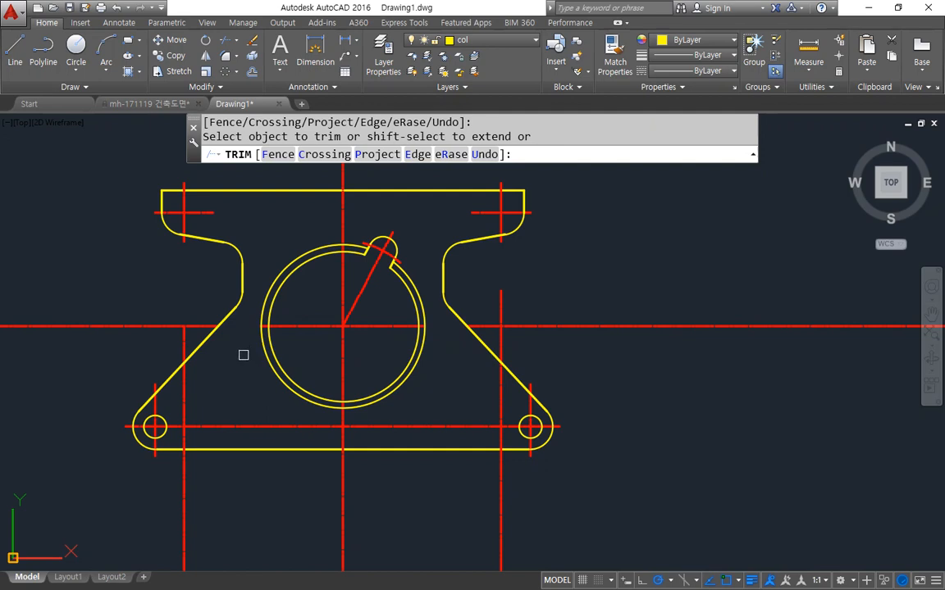
pyautogui.press('Return')
pyautogui.click(274, 381)
pyautogui.write('e')
pyautogui.press('Return')
# - Erase the leftover outer pieces of the main horizontal centerline and the two extra vertical centerlines running through the lower part
pyautogui.click(170, 326)
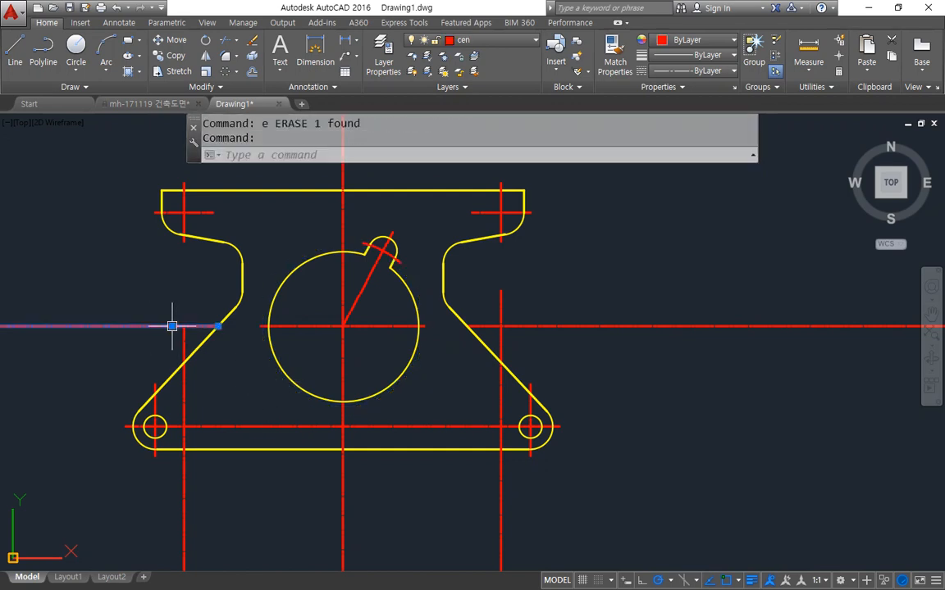
pyautogui.click(638, 321)
pyautogui.click(616, 370)
pyautogui.write('e')
pyautogui.press('Return')
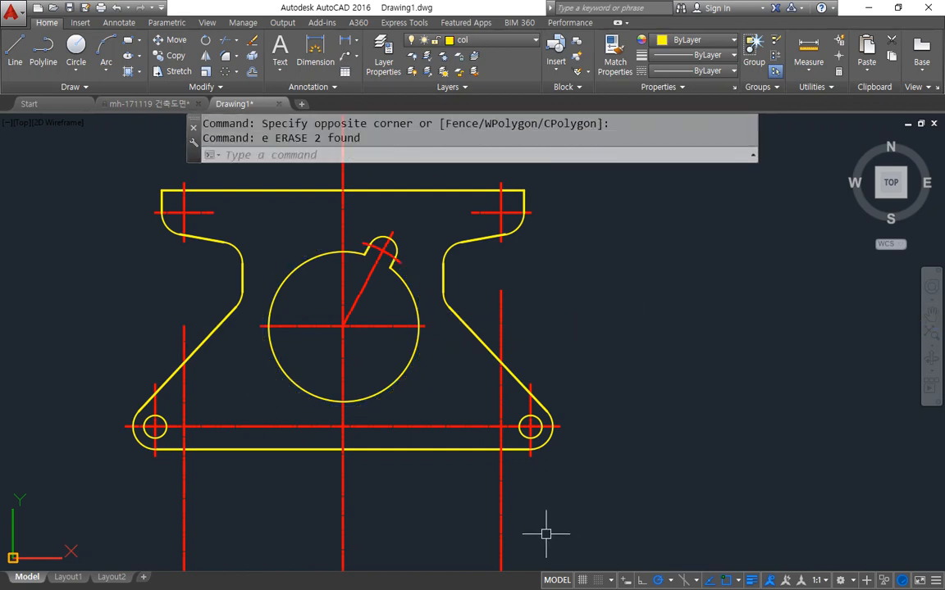
pyautogui.click(499, 529)
pyautogui.click(185, 506)
pyautogui.write('e')
pyautogui.press('Return')
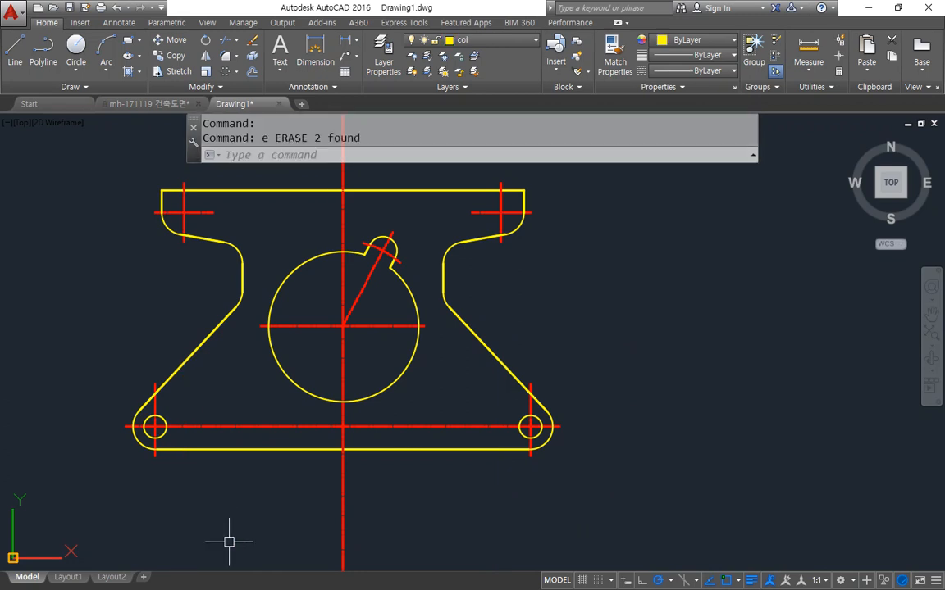
# - Extend both lower corner arcs inward to the horizontal centerline through the holes
pyautogui.scroll(2, 178, 434)
pyautogui.write('ex')
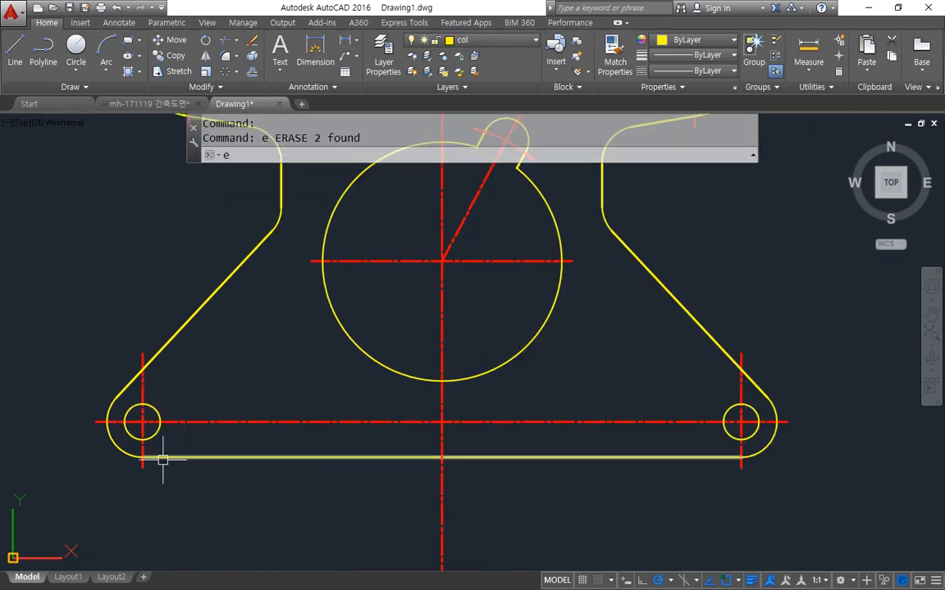
pyautogui.press('Return')
pyautogui.press('Return')
pyautogui.click(140, 456)
pyautogui.click(730, 447)
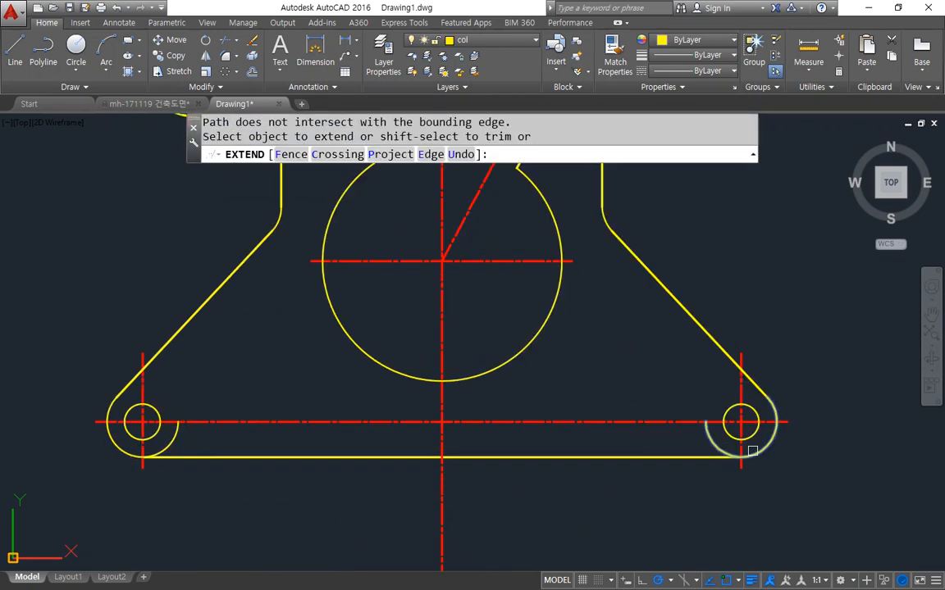
pyautogui.click(742, 445)
pyautogui.press('Return')
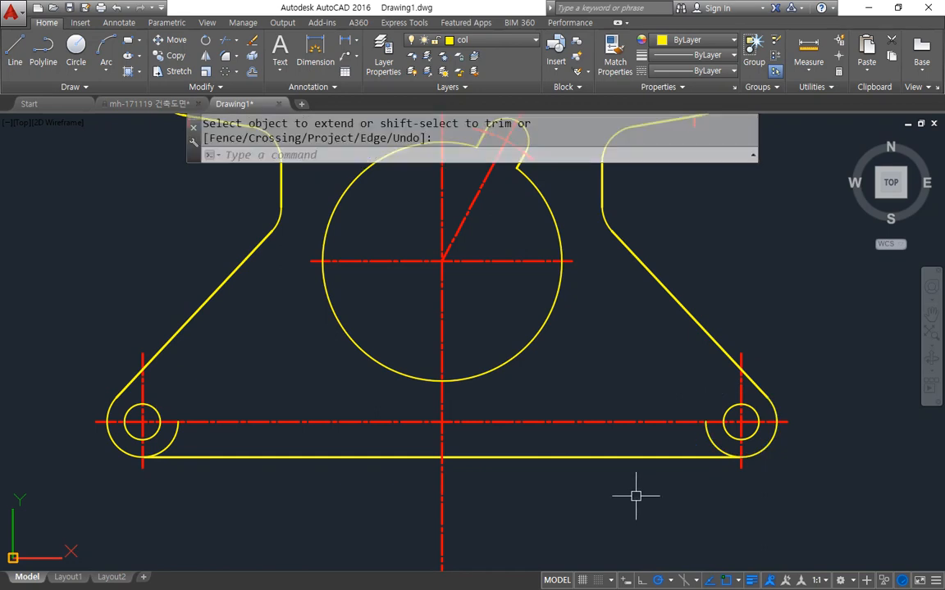
pyautogui.write('o')
pyautogui.press('Return')
pyautogui.write('3')
pyautogui.press('Return')
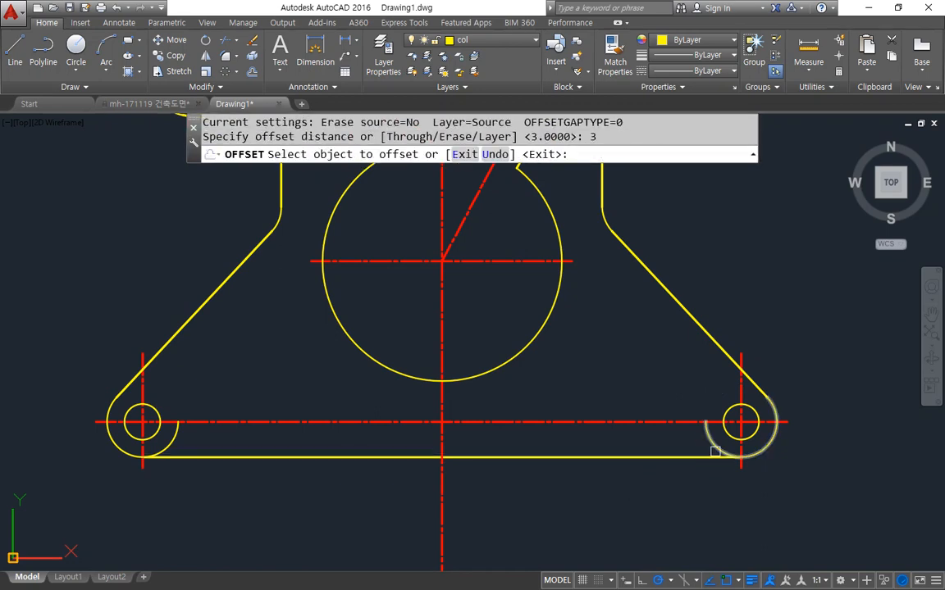
pyautogui.press('Escape')
# - Trim the horizontal centerline between the two lower holes and remove the extended inner portions of both corner arcs
pyautogui.write('tr')
pyautogui.press('Return')
pyautogui.press('Return')
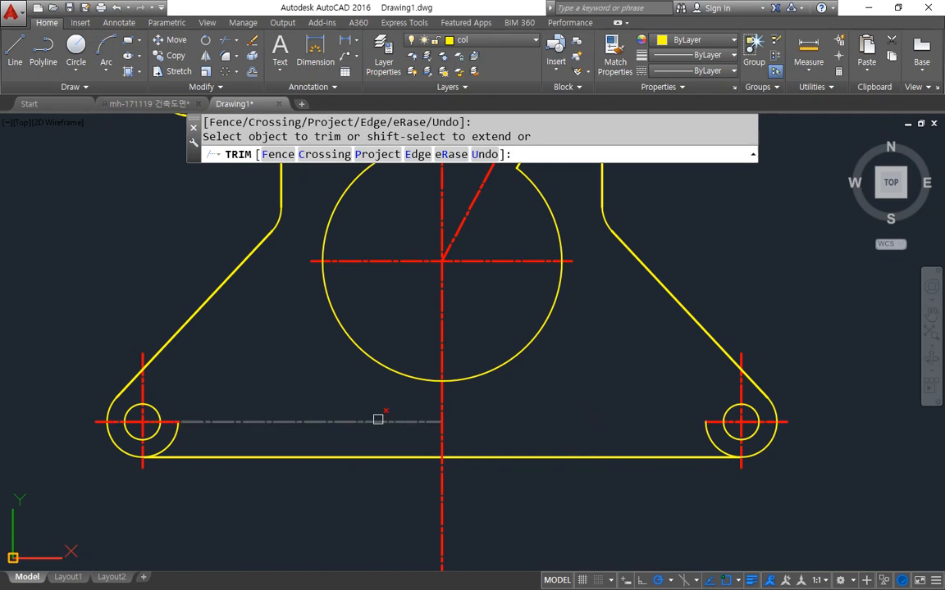
pyautogui.click(378, 419)
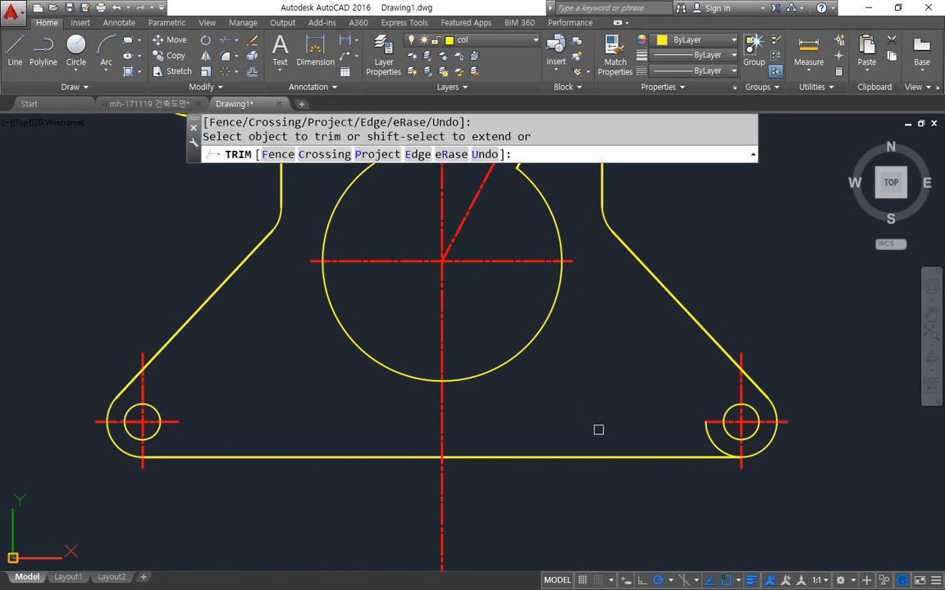
pyautogui.click(703, 432)
pyautogui.press('Return')
# - Offset the top edge 3 units upward and the bottom edge 3 units downward as trimming boundaries
pyautogui.scroll(-2, 626, 436)
pyautogui.moveTo(631, 403); pyautogui.dragTo(548, 460, button='middle')
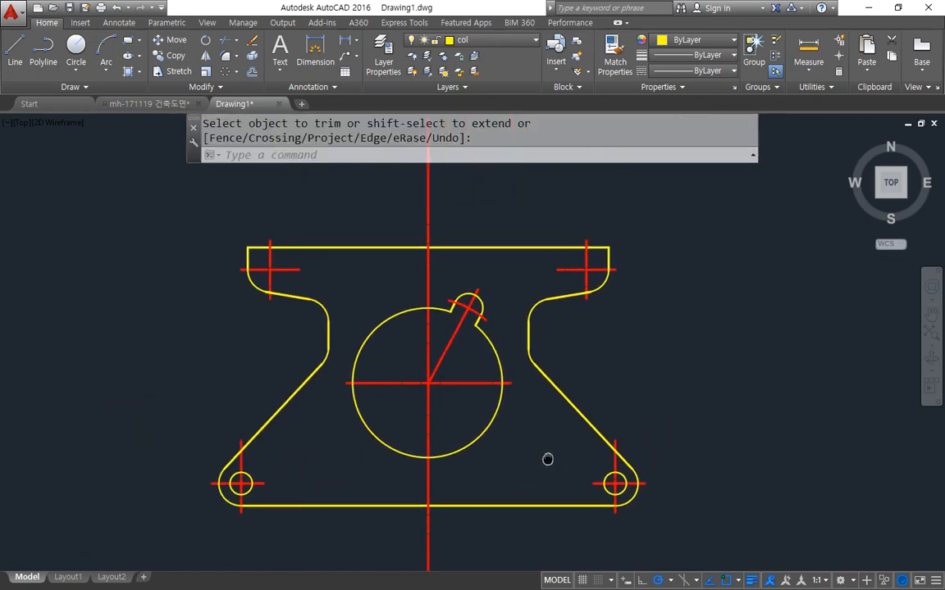
pyautogui.write('o')
pyautogui.press('Return')
pyautogui.write('3')
pyautogui.press('Return')
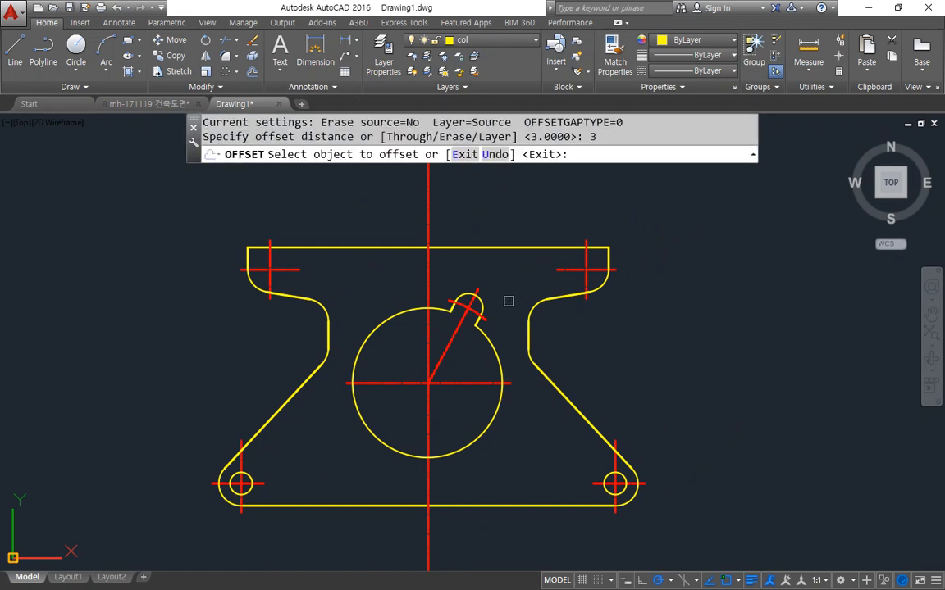
pyautogui.click(477, 247)
pyautogui.click(471, 215)
pyautogui.click(460, 504)
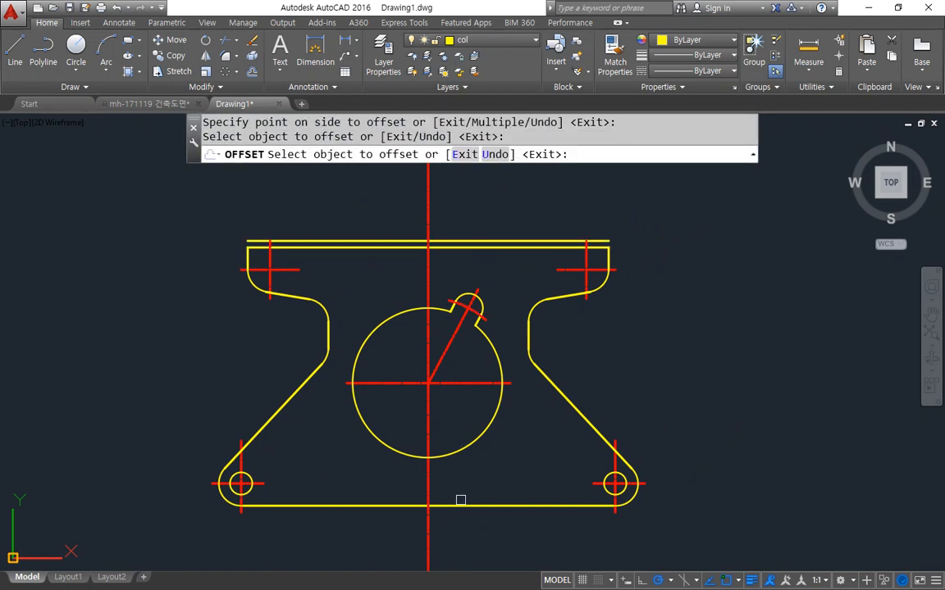
pyautogui.click(454, 538)
pyautogui.press('Return')
# - Trim the main vertical centerline back to the two offset boundary lines and erase both boundary lines
pyautogui.write('tr')
pyautogui.press('Return')
pyautogui.press('Return')
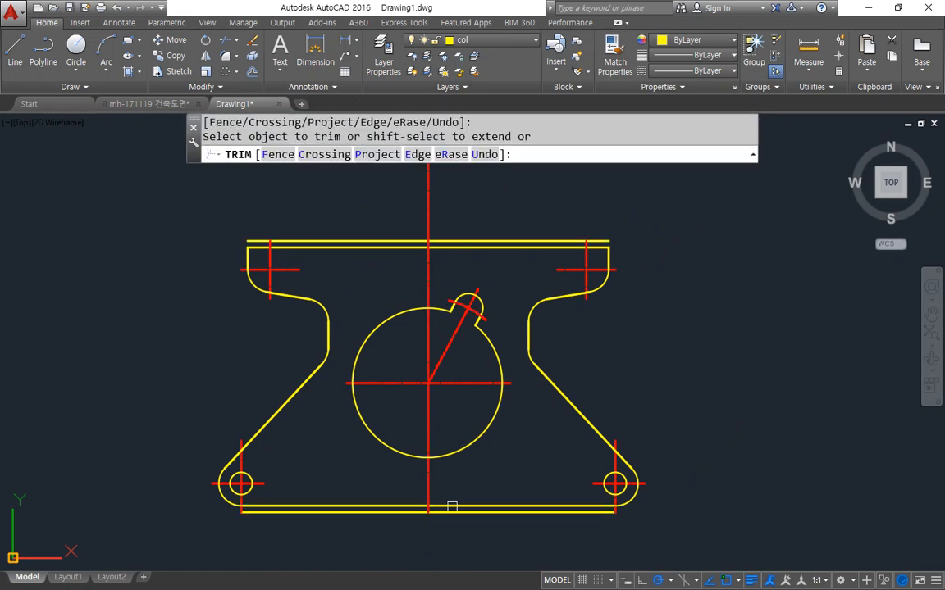
pyautogui.press('Return')
pyautogui.click(459, 241)
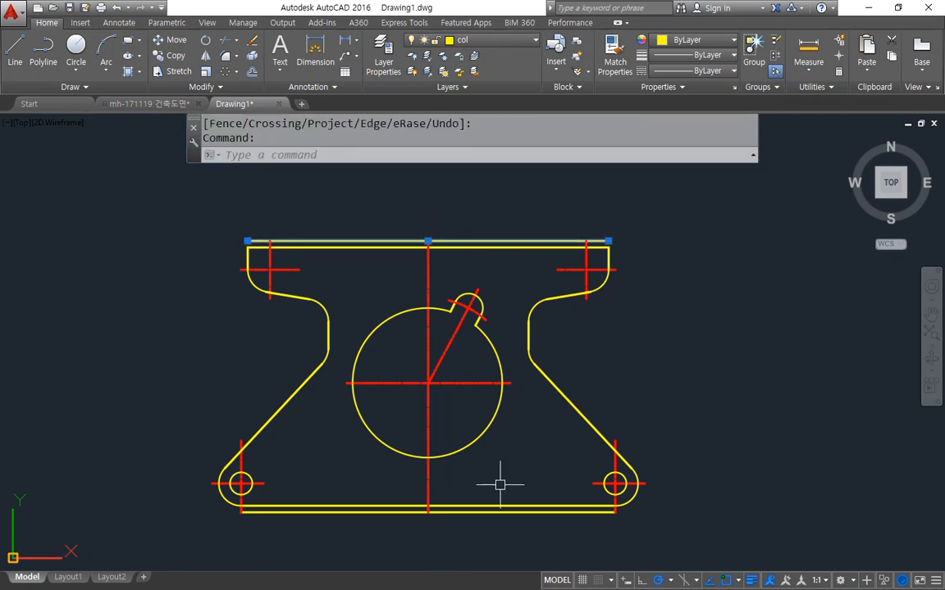
pyautogui.click(494, 513)
pyautogui.write('e')
pyautogui.press('Return')
# - Offset the main vertical centerline 38 units to each side
pyautogui.scroll(4, 436, 533)
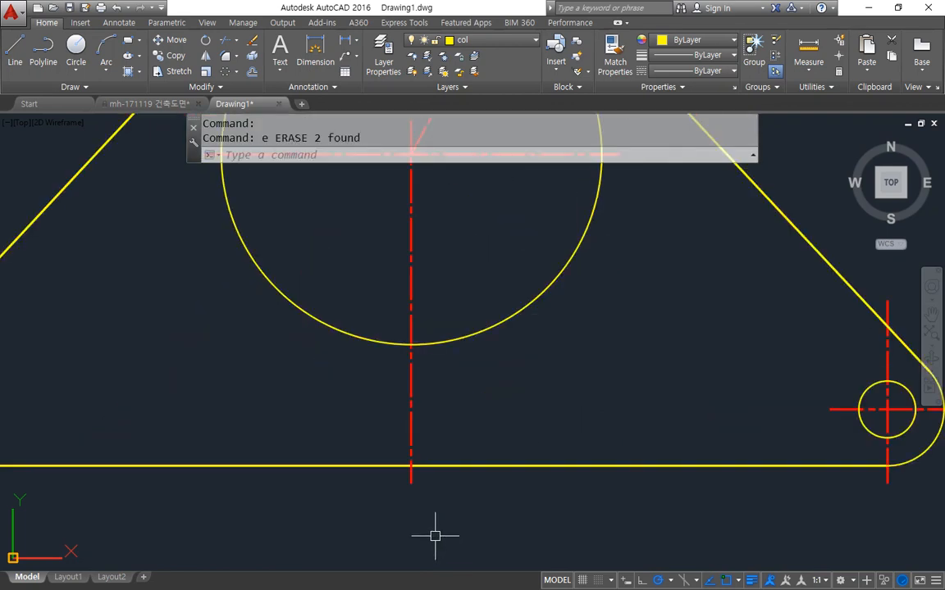
pyautogui.moveTo(426, 409); pyautogui.dragTo(476, 425, button='middle')
pyautogui.write('o')
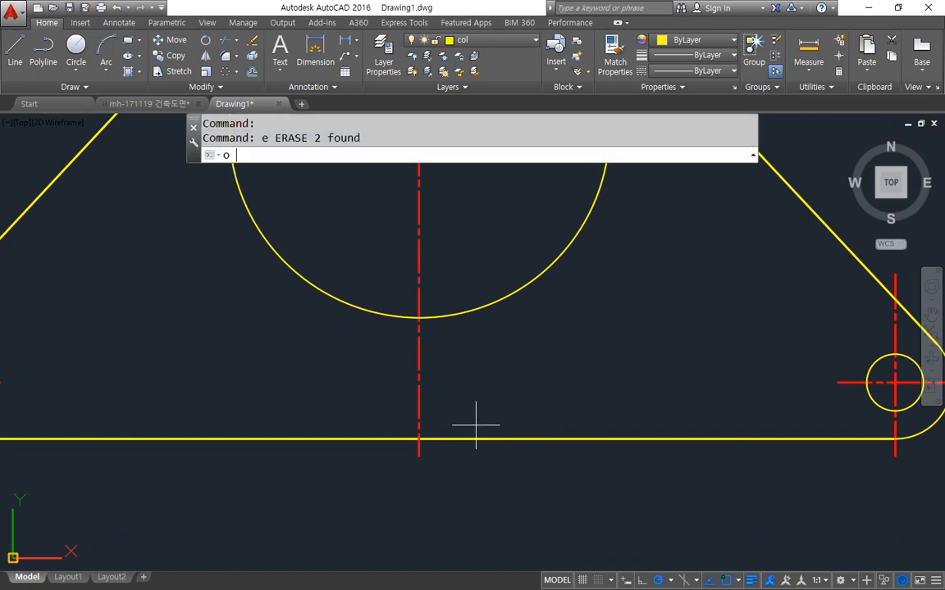
pyautogui.press('Return')
pyautogui.write('38')
pyautogui.press('Return')
pyautogui.click(419, 407)
pyautogui.click(371, 407)
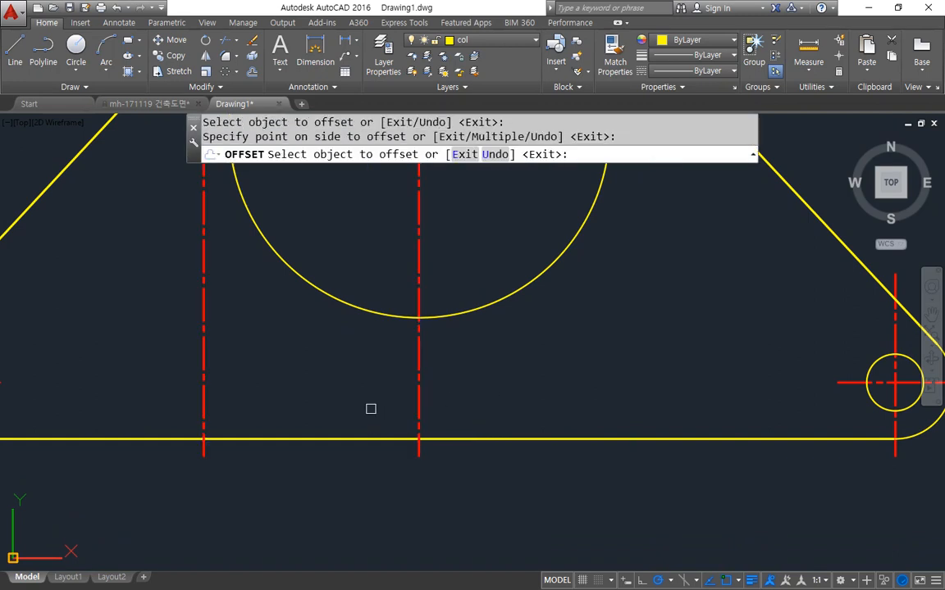
pyautogui.click(418, 407)
pyautogui.click(535, 401)
pyautogui.press('Return')
# - Offset the part's bottom edge 4 units upward
pyautogui.write('o')
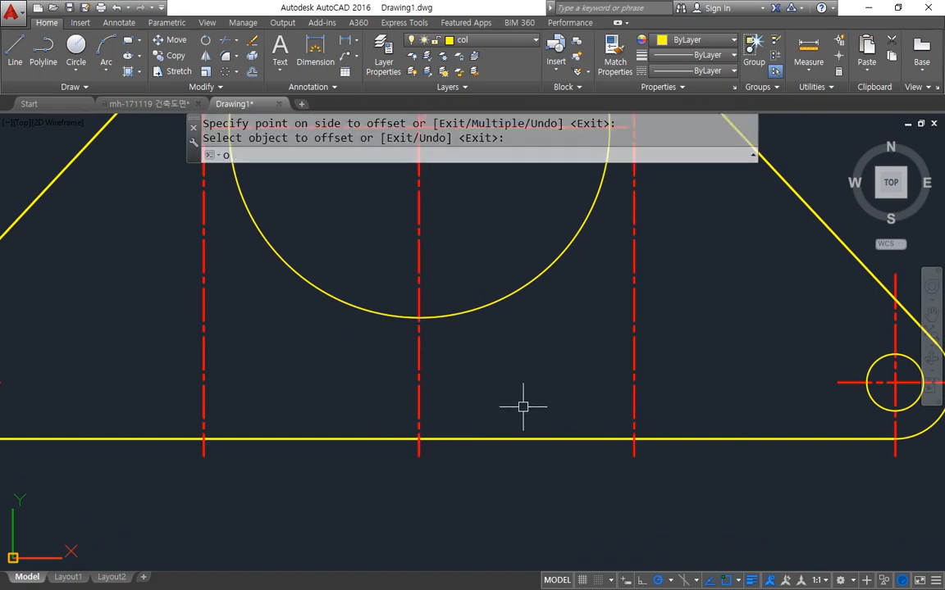
pyautogui.press('Return')
pyautogui.write('4')
pyautogui.press('Return')
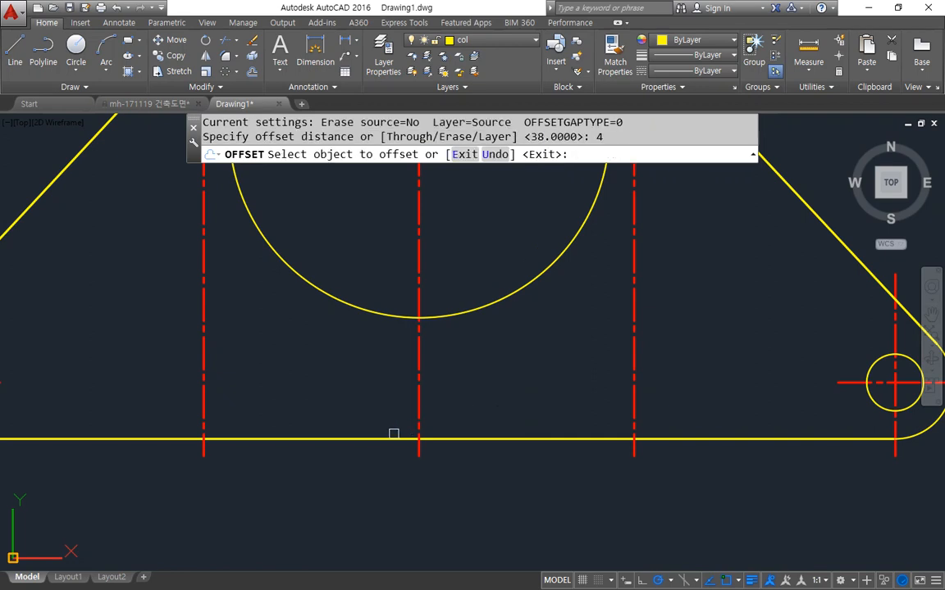
pyautogui.click(394, 438)
pyautogui.click(383, 401)
pyautogui.press('Return')
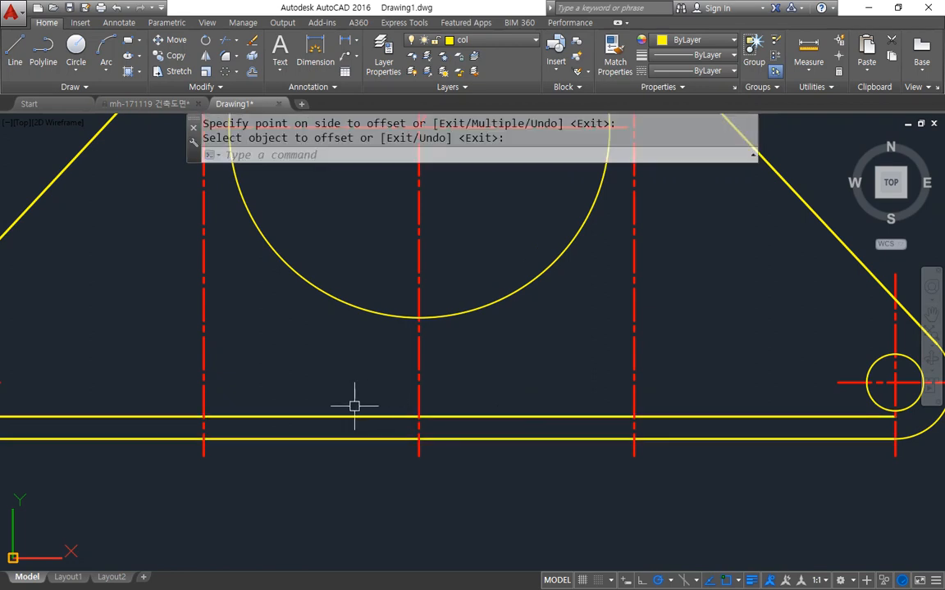
pyautogui.write('ma')
pyautogui.press('Return')
pyautogui.click(418, 385)
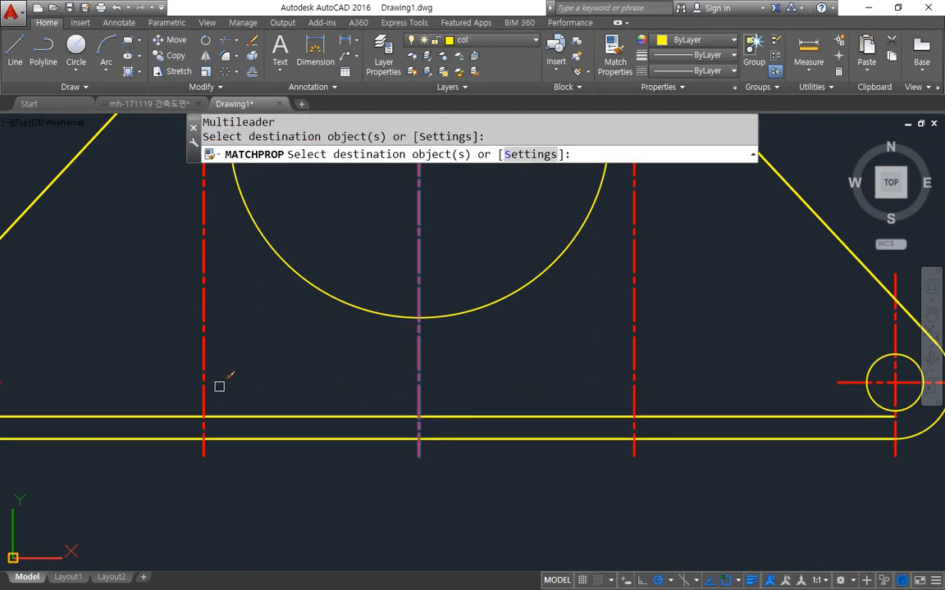
pyautogui.press('Escape')
# - Match the two offset vertical centerlines to the properties of the yellow bottom edge
pyautogui.press('Return')
pyautogui.click(261, 439)
pyautogui.click(204, 385)
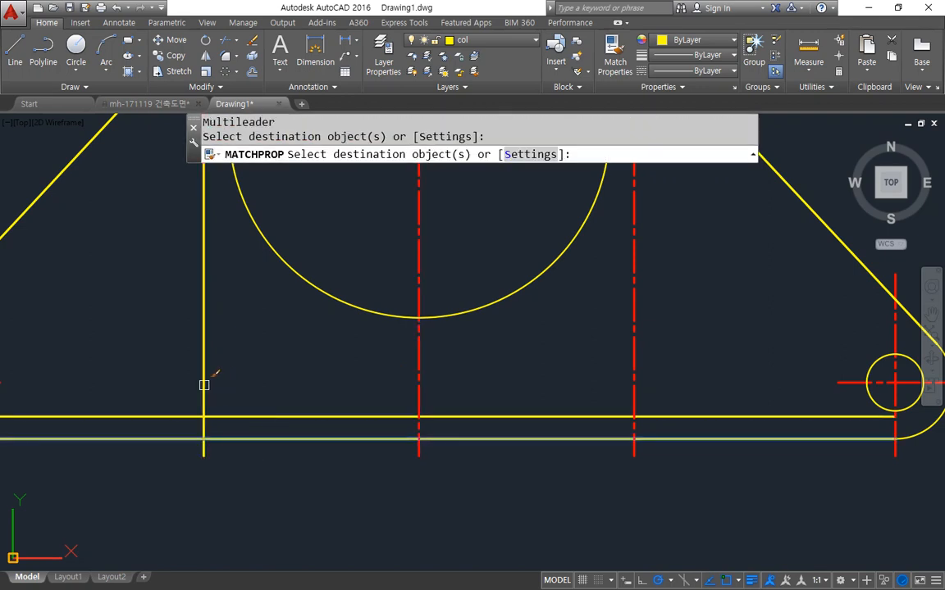
pyautogui.click(635, 396)
pyautogui.press('Return')
# - Trim away the bottom edge between the two offset vertical lines
pyautogui.write('tr')
pyautogui.press('Return')
pyautogui.press('Return')
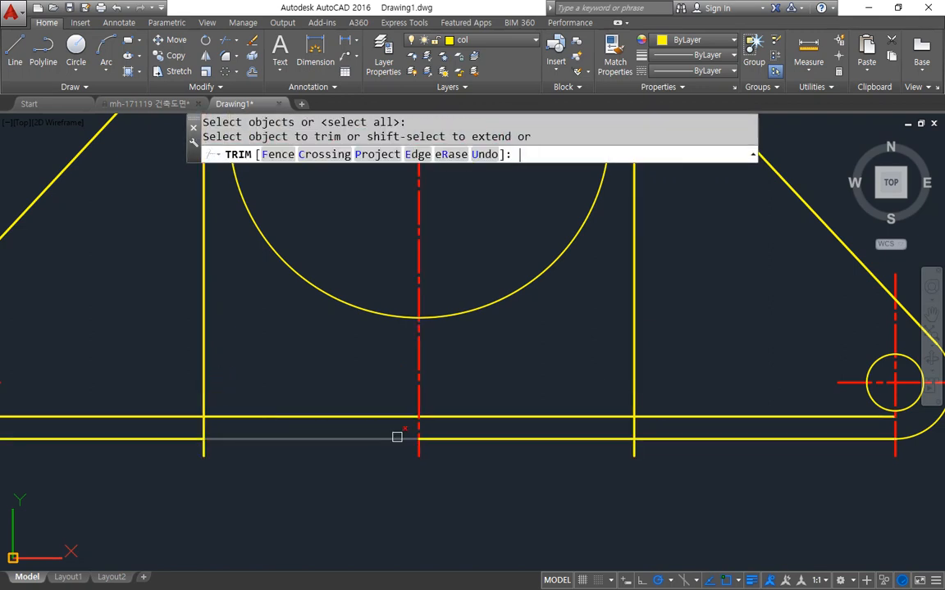
pyautogui.click(397, 437)
pyautogui.click(487, 437)
pyautogui.press('Return')
# - Close the lower and upper left corners of the bottom recess with radius 0 fillets
pyautogui.write('f')
pyautogui.press('Return')
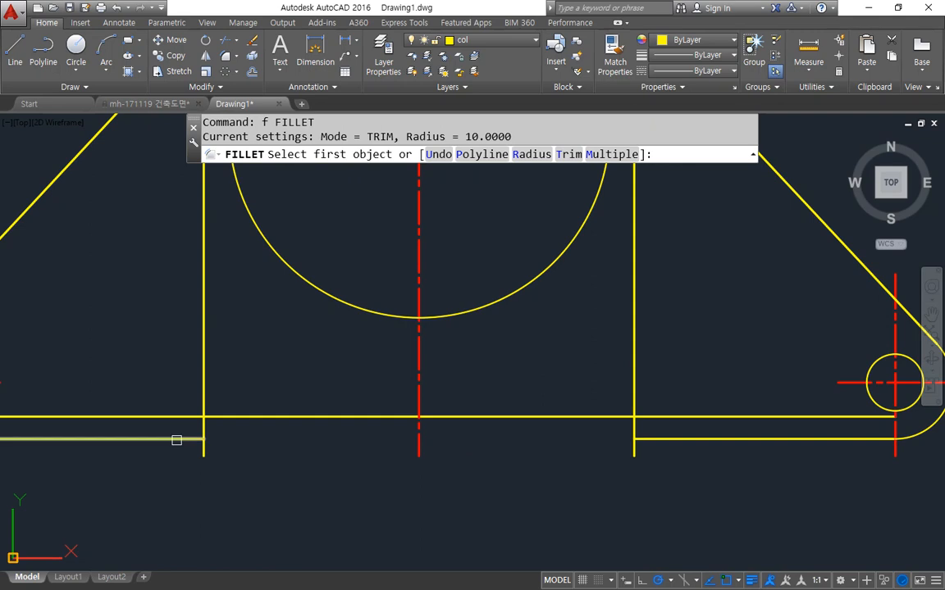
pyautogui.write('r')
pyautogui.press('Return')
pyautogui.press('Return')
pyautogui.click(175, 440)
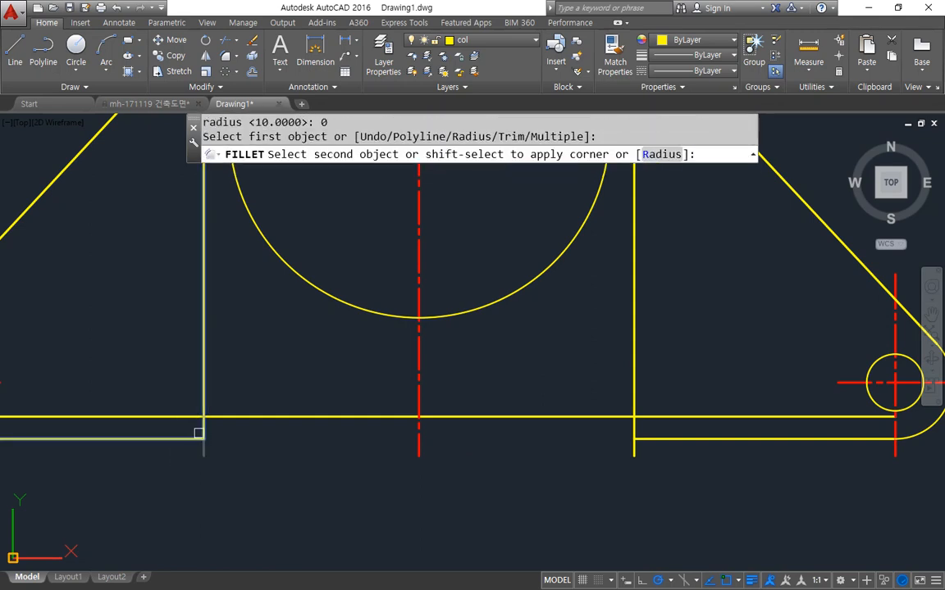
pyautogui.click(203, 429)
pyautogui.press('Return')
pyautogui.click(203, 428)
pyautogui.click(221, 417)
# - Square off the right side of the bottom recess with zero-radius fillets
pyautogui.press('Return')
pyautogui.click(607, 417)
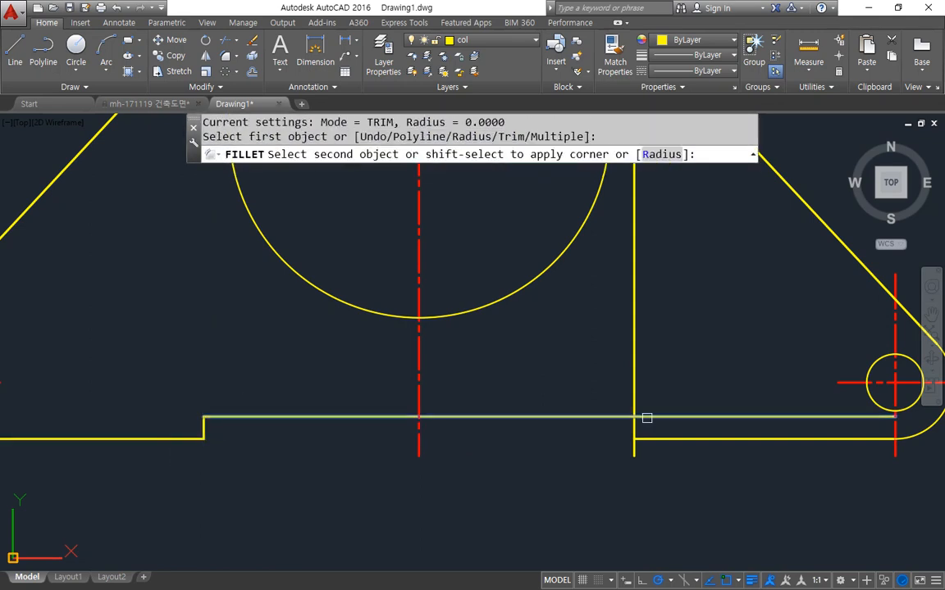
pyautogui.click(635, 428)
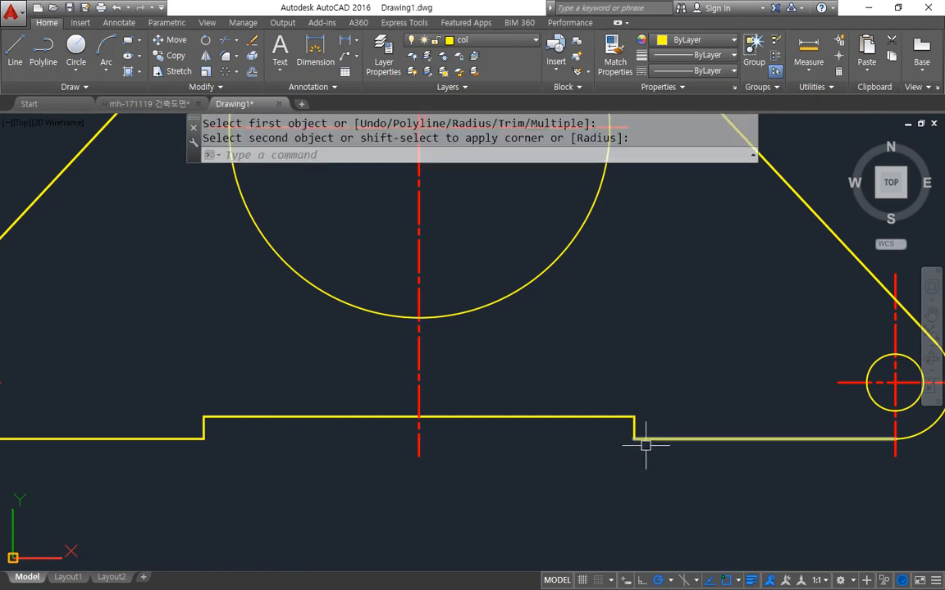
# - Fillet both upper corners of the bottom recess with a radius of 2.4
pyautogui.write('f')
pyautogui.press('Return')
pyautogui.write('r')
pyautogui.press('Return')
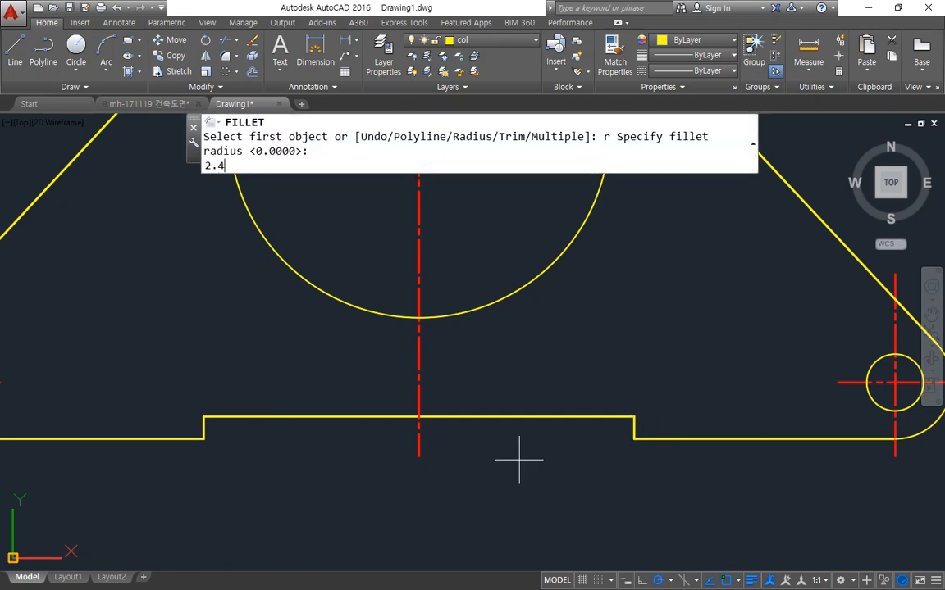
pyautogui.write('2.4')
pyautogui.press('Return')
pyautogui.scroll(2, 133, 430)
pyautogui.click(246, 432)
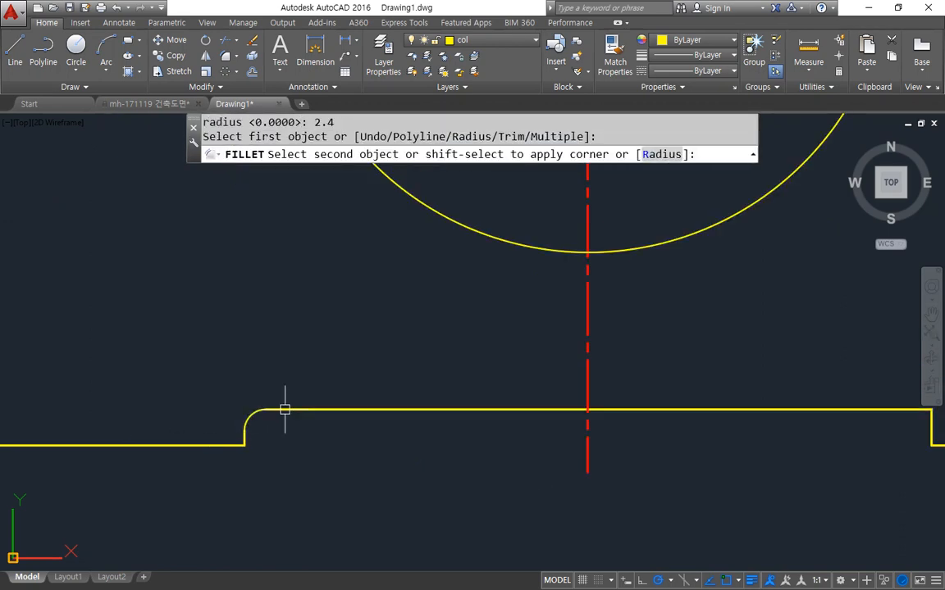
pyautogui.click(284, 409)
pyautogui.moveTo(804, 451); pyautogui.dragTo(508, 450, button='middle')
pyautogui.press('Return')
pyautogui.click(597, 409)
pyautogui.click(636, 428)
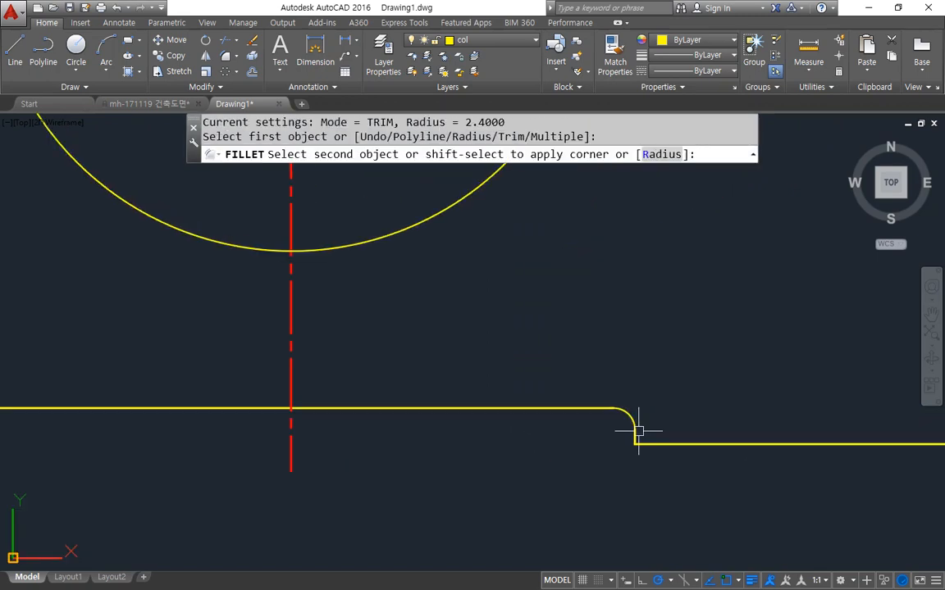
# - Erase the slanted edge between the left waist fillet and the lower-left corner arc
pyautogui.scroll(-7, 528, 441)
pyautogui.moveTo(522, 419); pyautogui.dragTo(504, 459, button='middle')
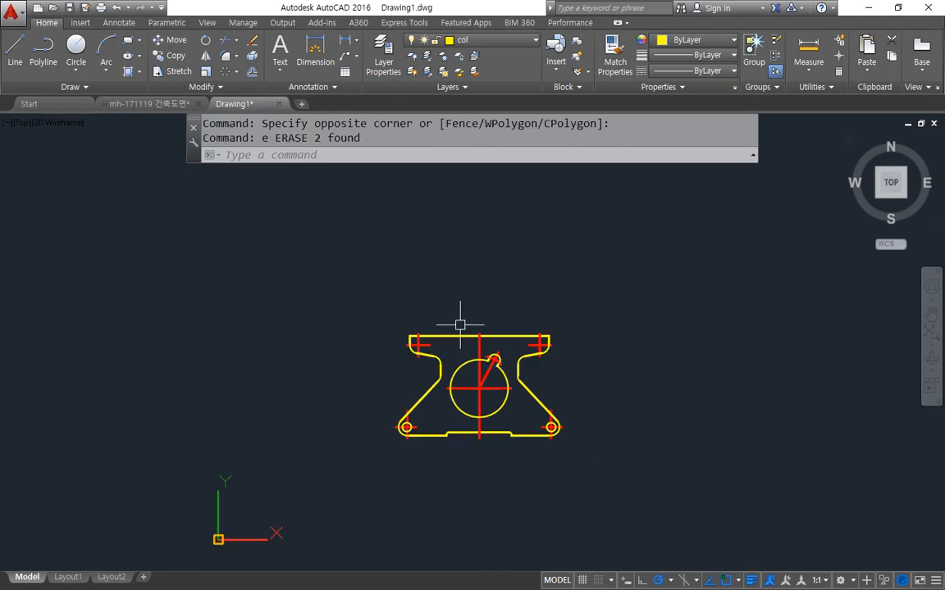
pyautogui.scroll(6, 480, 377)
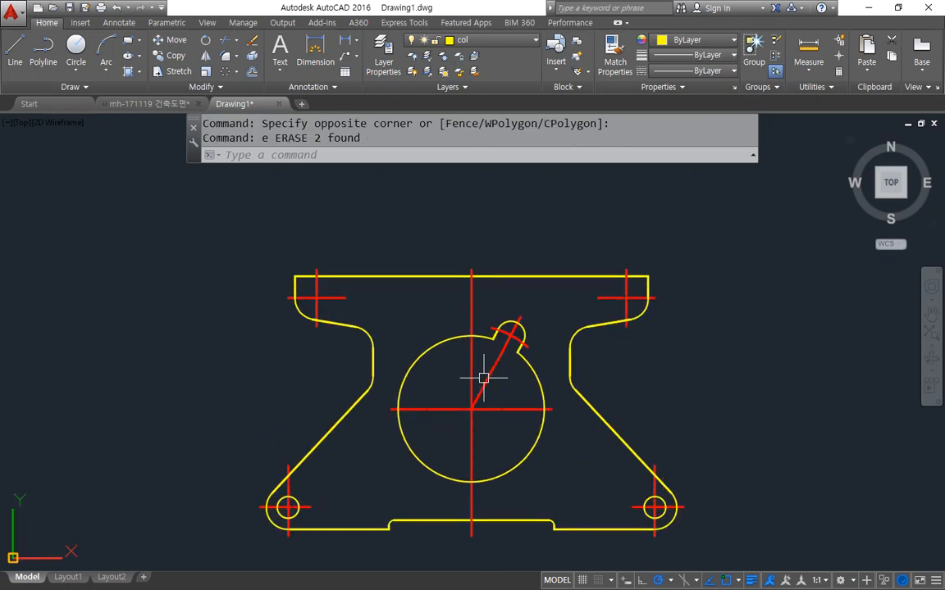
pyautogui.click(324, 362)
pyautogui.click(270, 352)
pyautogui.write('e')
pyautogui.press('Return')
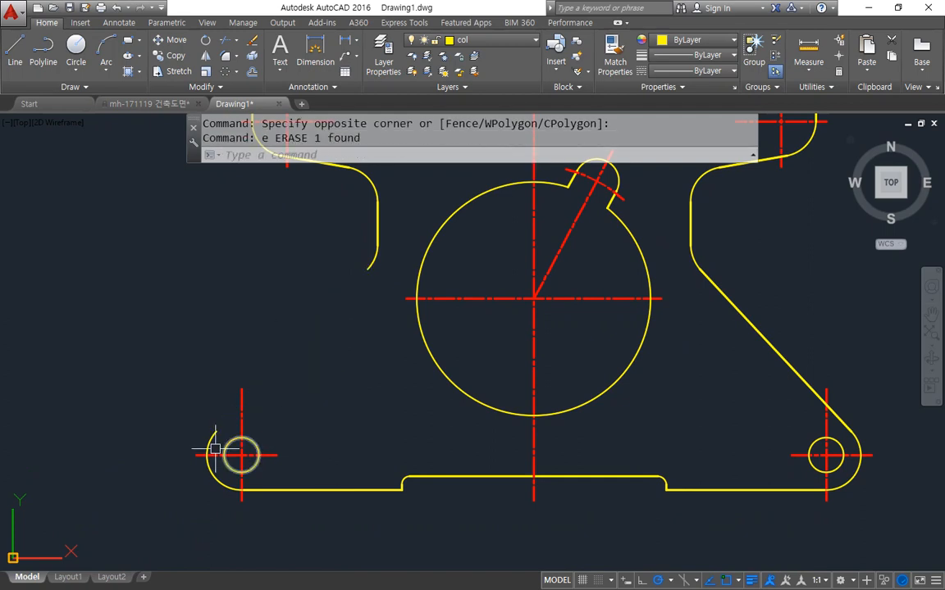
# - Extend the lower-left corner arc around the hole to the inner end of its horizontal centerline
pyautogui.write('ex')
pyautogui.press('Return')
pyautogui.press('Return')
pyautogui.click(223, 456)
pyautogui.click(212, 438)
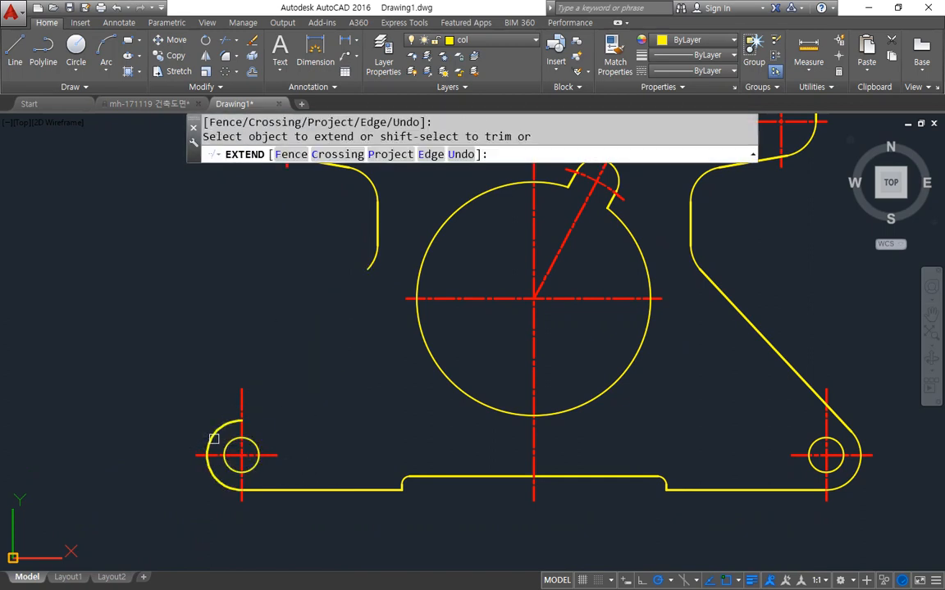
pyautogui.click(219, 428)
pyautogui.press('Escape')
pyautogui.press('Escape')
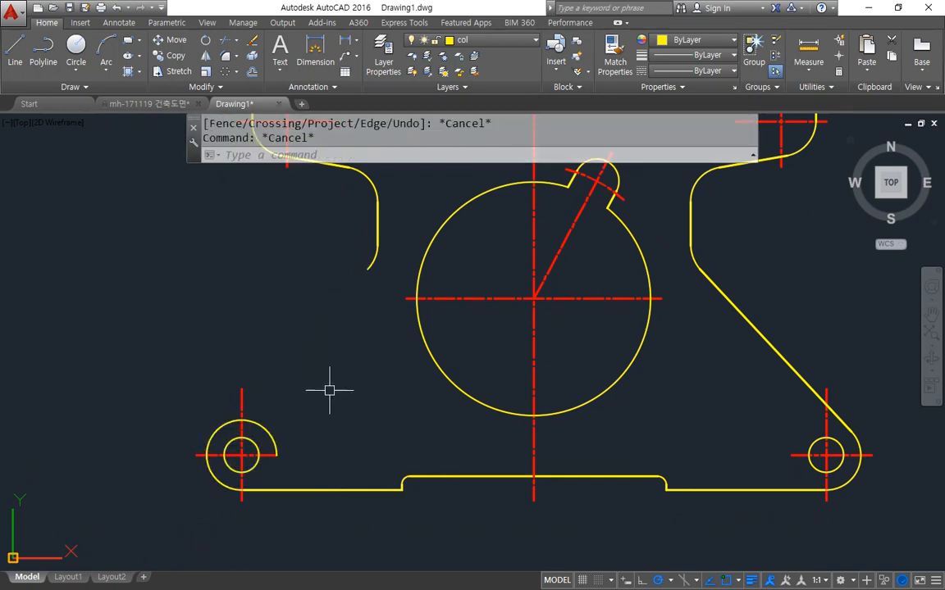
# - Draw a line tangent to the lower-left corner arc, 100 units long at 47 degrees
pyautogui.scroll(2, 256, 437)
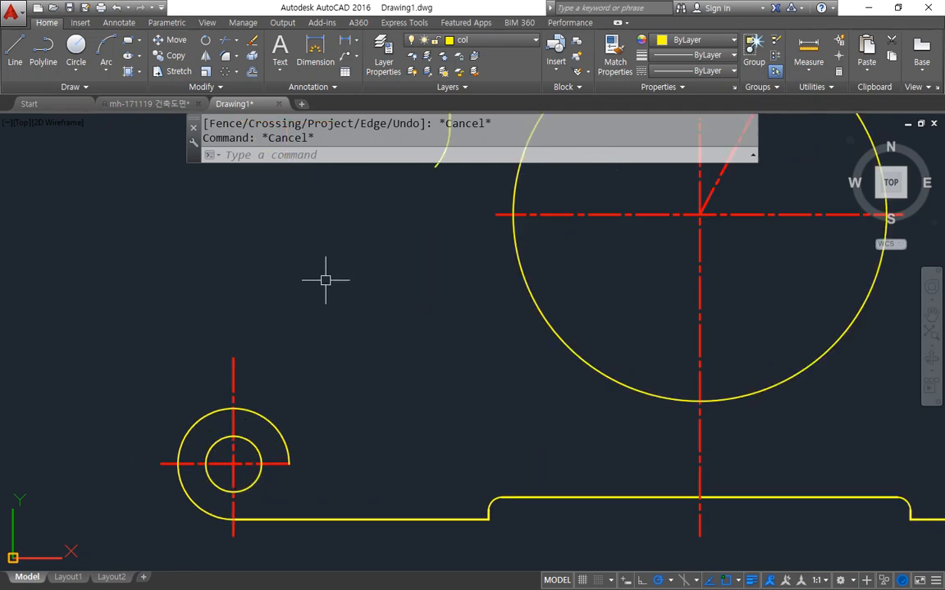
pyautogui.write('l')
pyautogui.press('Return')
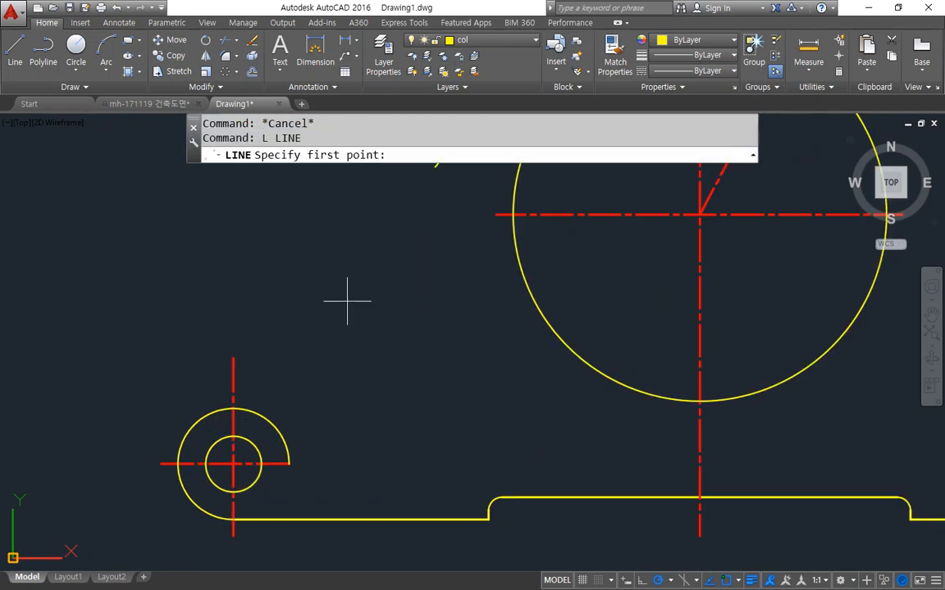
pyautogui.write('tan')
pyautogui.press('Return')
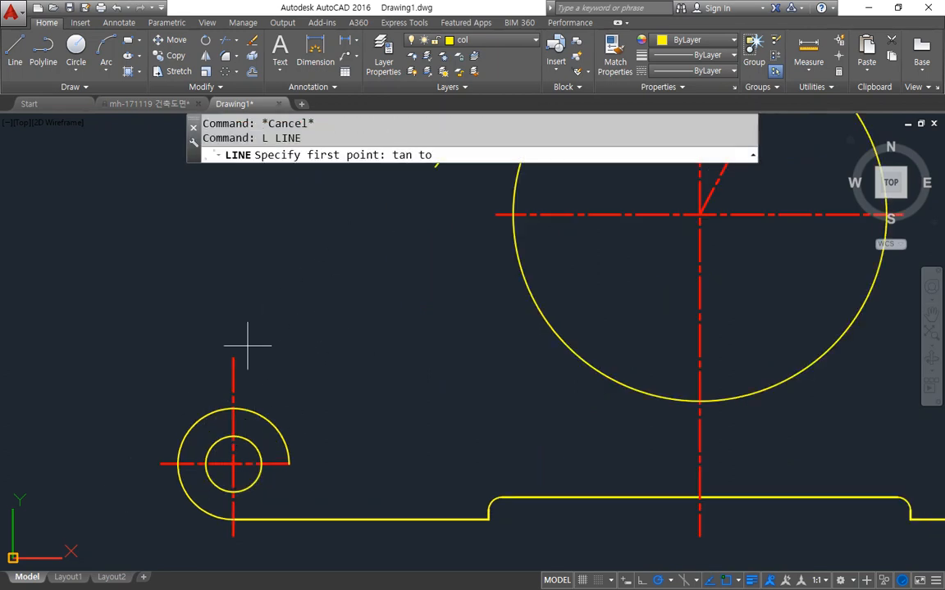
pyautogui.click(197, 416)
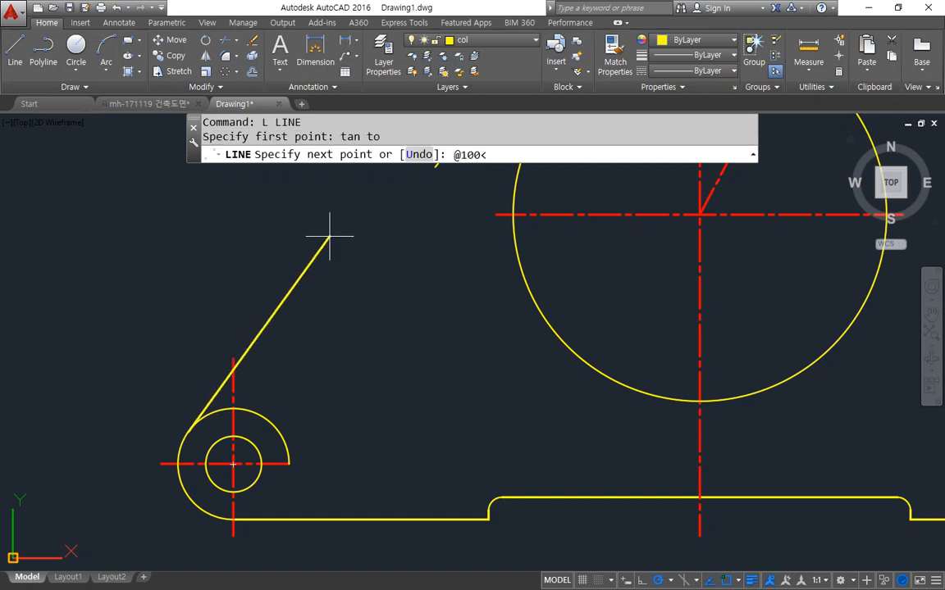
pyautogui.write('@100<47')
pyautogui.press('Return')
pyautogui.press('Return')
pyautogui.moveTo(409, 261)
pyautogui.mouseDown(button='middle')
pyautogui.moveTo(388, 393)
pyautogui.moveTo(337, 343)
pyautogui.mouseUp(button='middle')
pyautogui.scroll(-2, 388, 393)
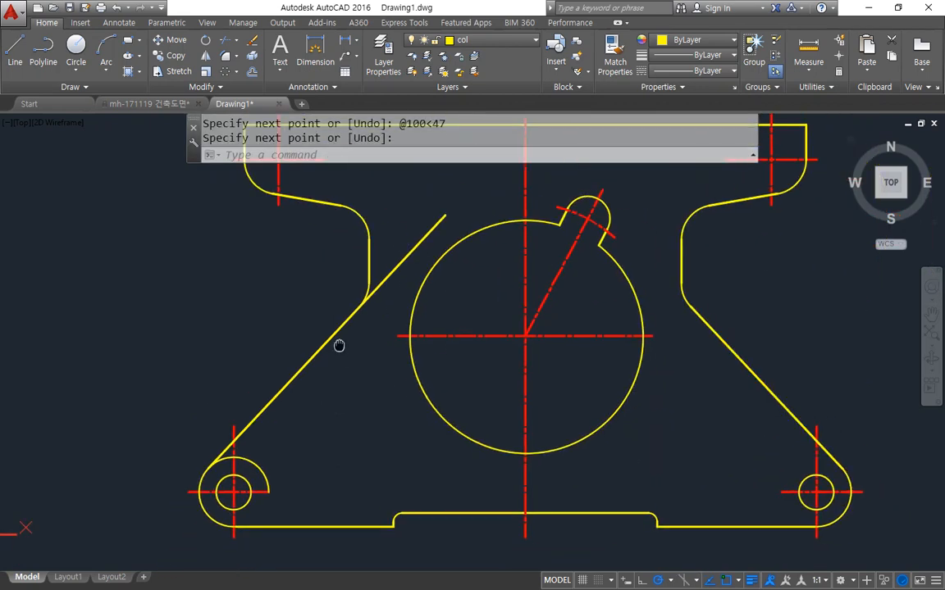
# - Erase the tangent line running up from the lower-left corner arc
pyautogui.click(311, 358)
pyautogui.write('e')
pyautogui.press('Return')
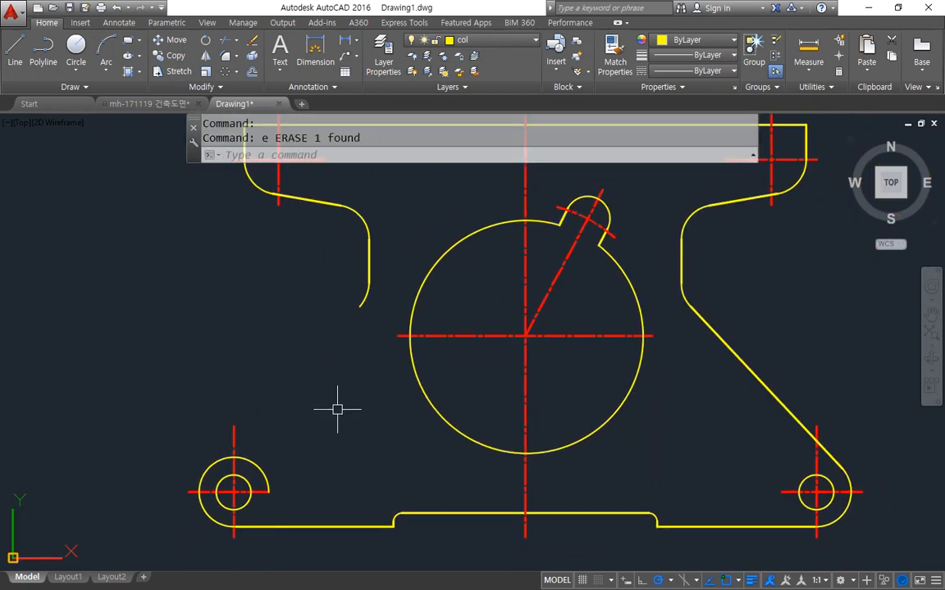
# - Place a construction line at 47 degrees through the center of the lower-left hole
pyautogui.write('xl')
pyautogui.press('Return')
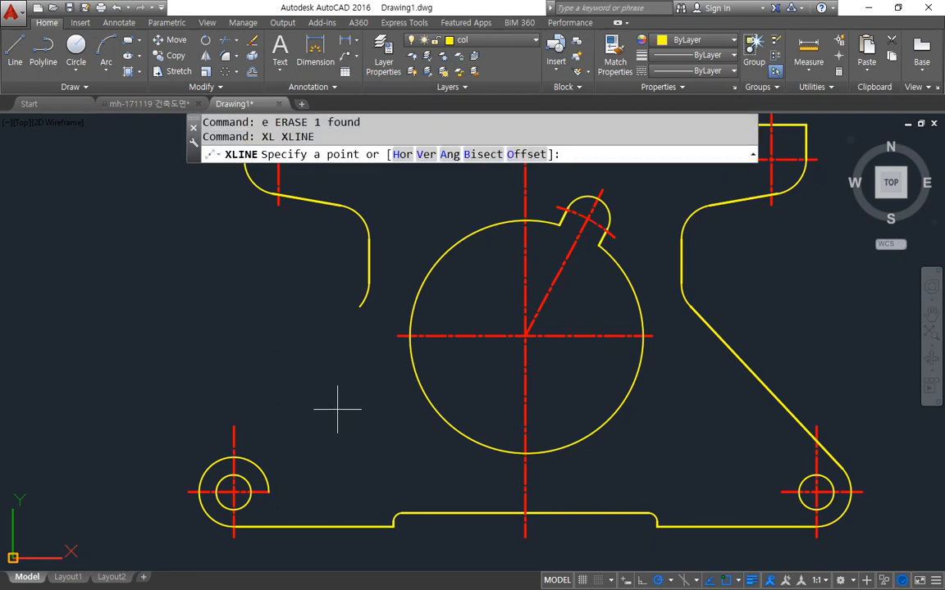
pyautogui.write('a')
pyautogui.press('Return')
pyautogui.write('47')
pyautogui.press('Return')
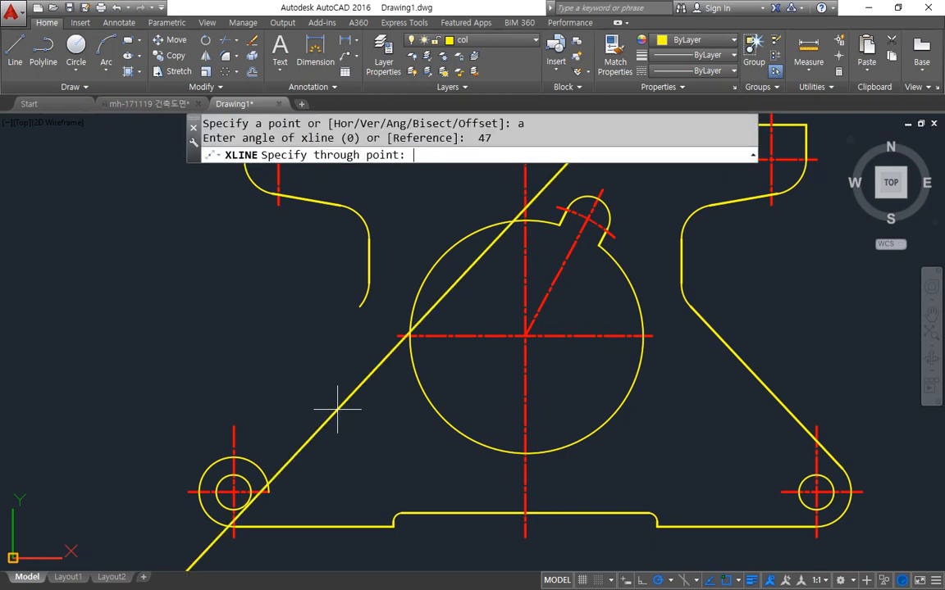
pyautogui.click(234, 492)
pyautogui.press('Escape')
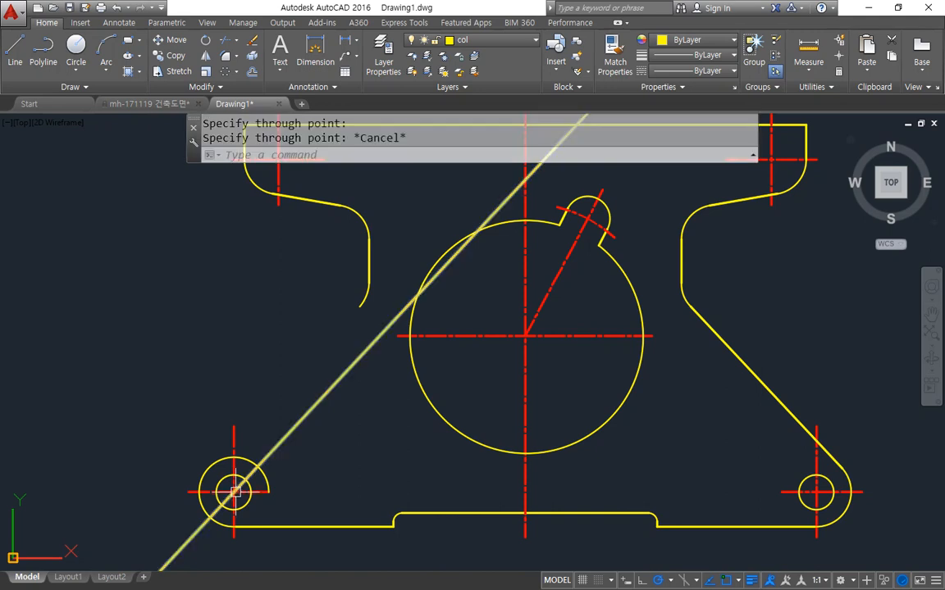
# - Offset the angled construction line 10 units outward to the outer side of the corner arc
pyautogui.write('o')
pyautogui.press('Return')
pyautogui.write('10')
pyautogui.press('Return')
pyautogui.click(322, 400)
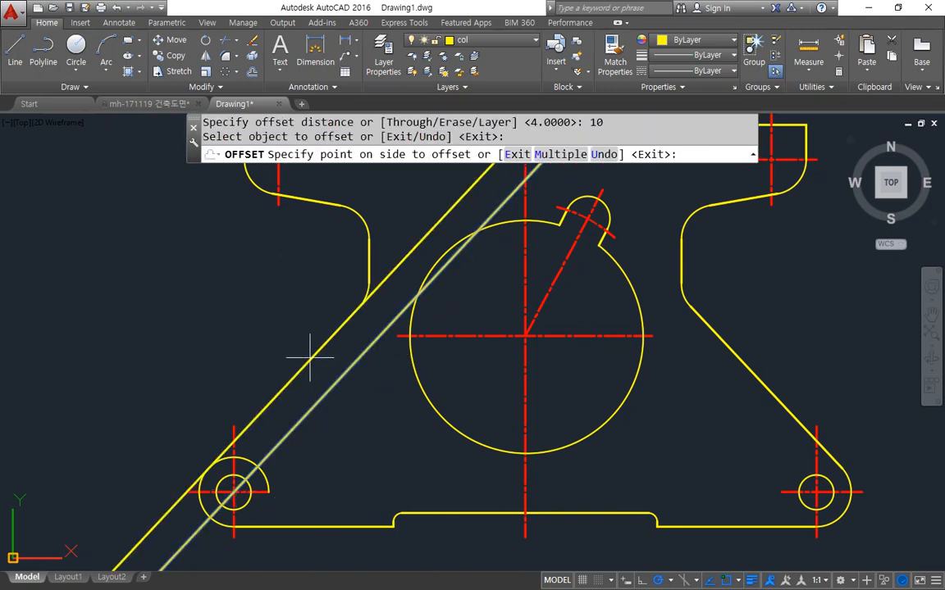
pyautogui.click(310, 362)
pyautogui.press('Return')
# - Erase the angled construction line and its offset copy
pyautogui.click(352, 420)
pyautogui.click(274, 370)
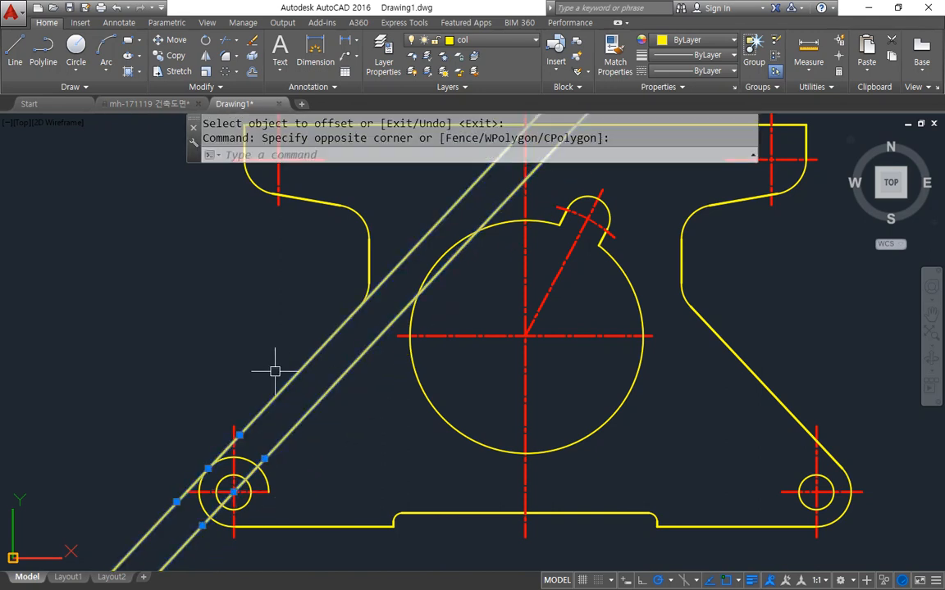
pyautogui.write('e')
pyautogui.press('Return')
# - Draw a 100-unit line at 47 degrees, starting tangent to the corner arc around the lower-left hole
pyautogui.scroll(2, 210, 467)
pyautogui.write('l')
pyautogui.press('Return')
pyautogui.write('tan')
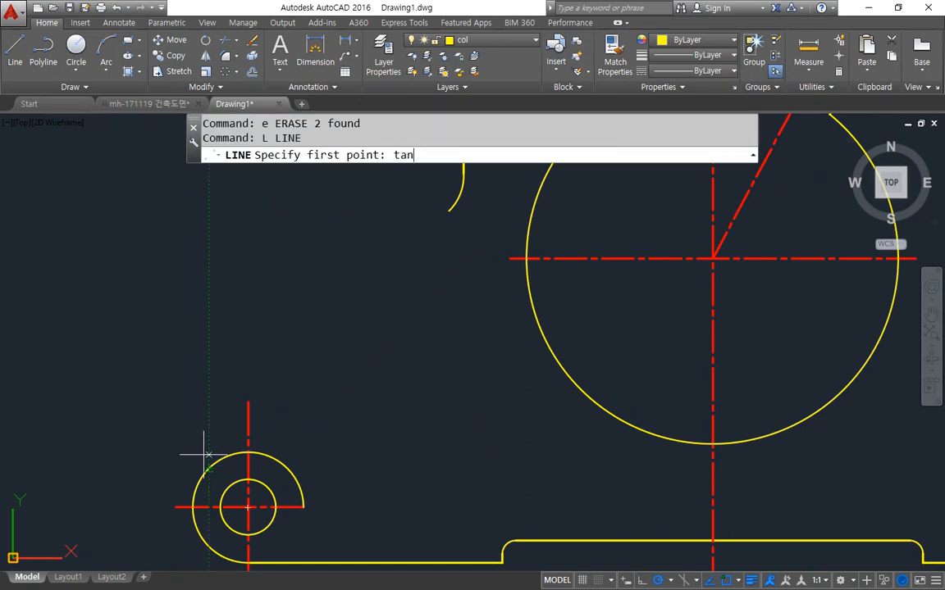
pyautogui.press('Return')
pyautogui.click(200, 467)
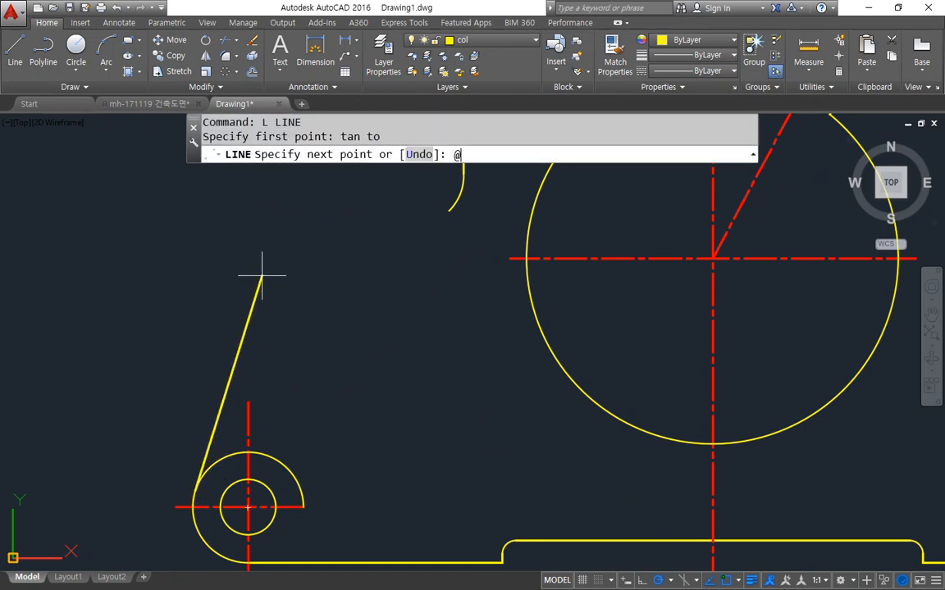
pyautogui.write('@100<47')
pyautogui.press('Return')
pyautogui.press('Return')
# - Trim the part of the 47-degree line that extends past the left waist fillet
pyautogui.scroll(-2, 422, 316)
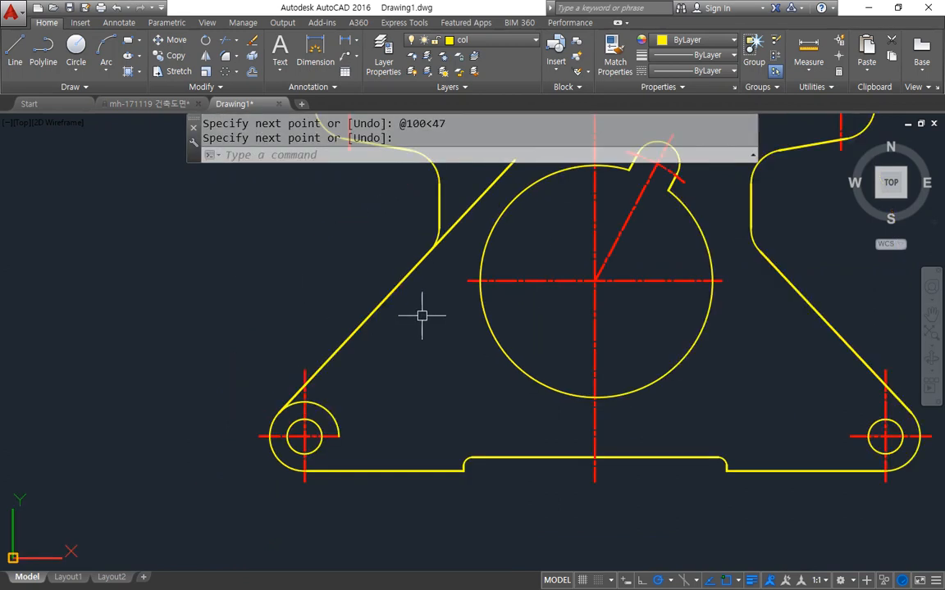
pyautogui.write('tr')
pyautogui.press('Return')
pyautogui.press('Return')
pyautogui.click(453, 233)
pyautogui.press('Return')
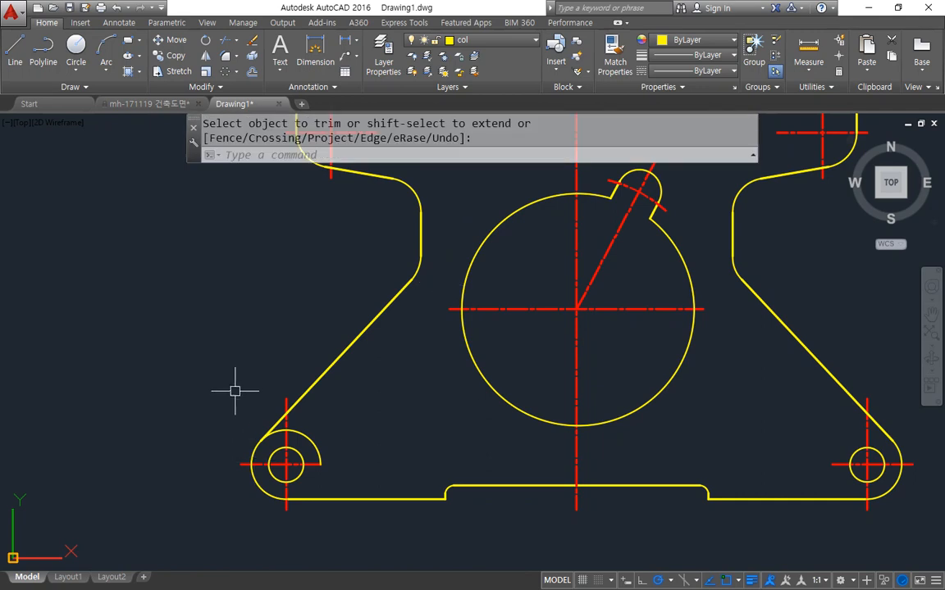
# - Erase the whole part drawing and zoom to show all of the empty drawing area
pyautogui.scroll(-5, 238, 389)
pyautogui.click(492, 457)
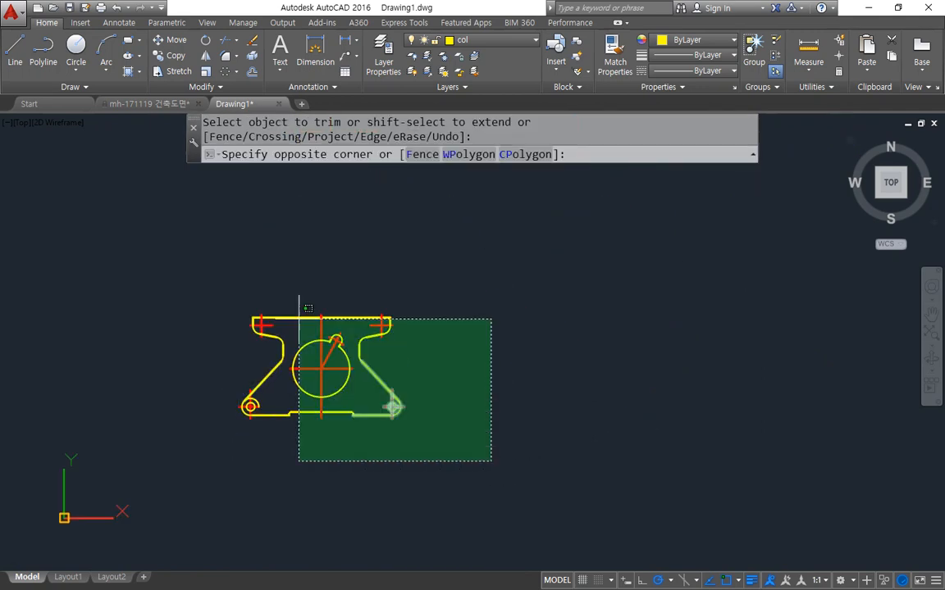
pyautogui.click(203, 280)
pyautogui.write('e')
pyautogui.press('Return')
pyautogui.write('z')
pyautogui.press('Return')
pyautogui.write('a')
pyautogui.press('Return')
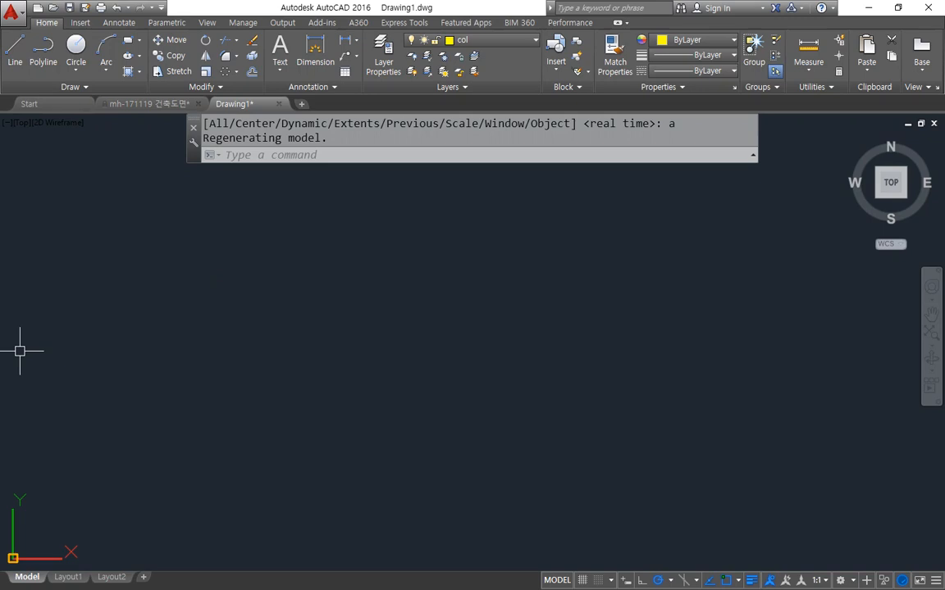
# - Switch to the Notepad command list and point out the JOin entry with a temporary underline
pyautogui.hotkey('alt', 'Tab')
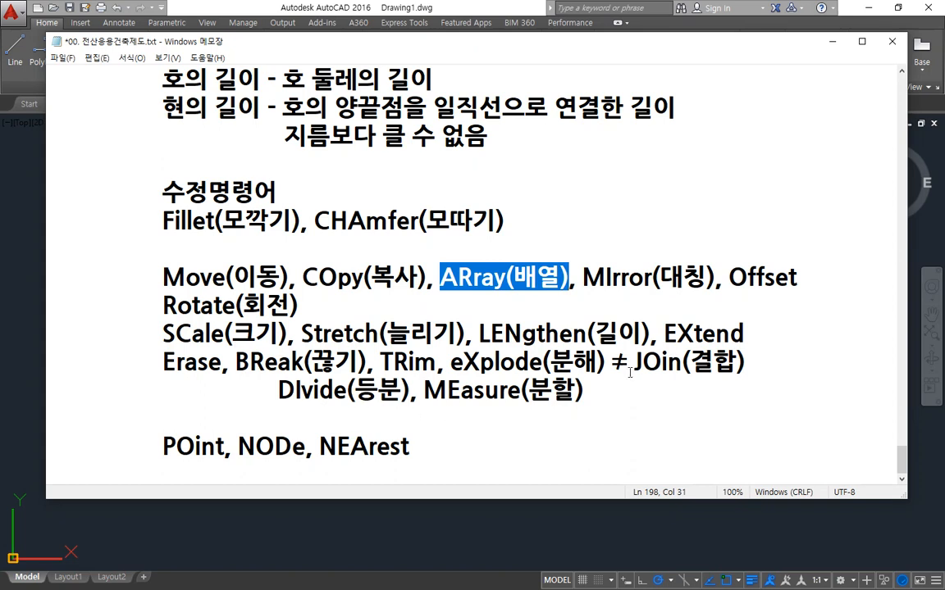
pyautogui.moveTo(633, 379)
pyautogui.mouseDown()
pyautogui.moveTo(740, 377)
pyautogui.moveTo(645, 380)
pyautogui.mouseUp()
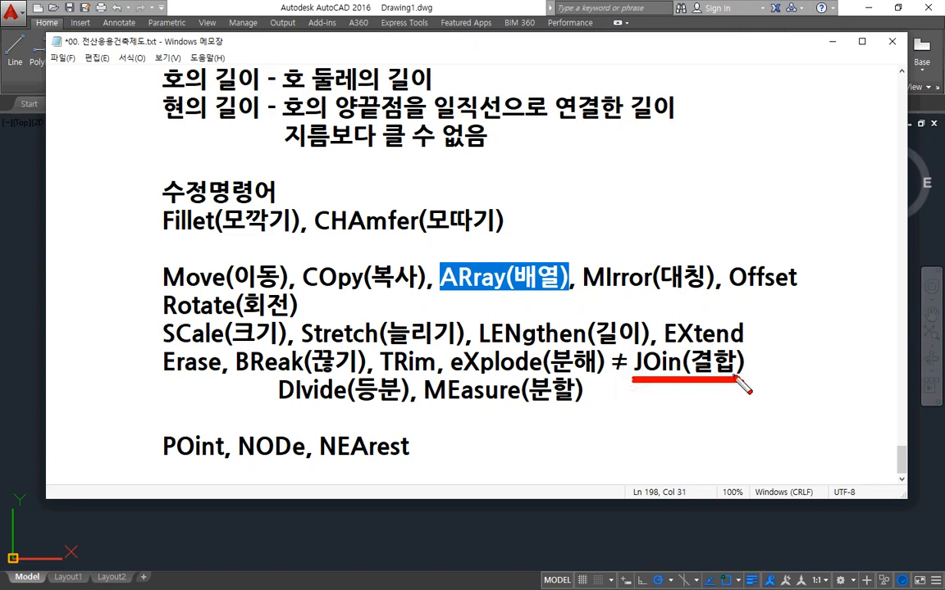
pyautogui.press('Escape')
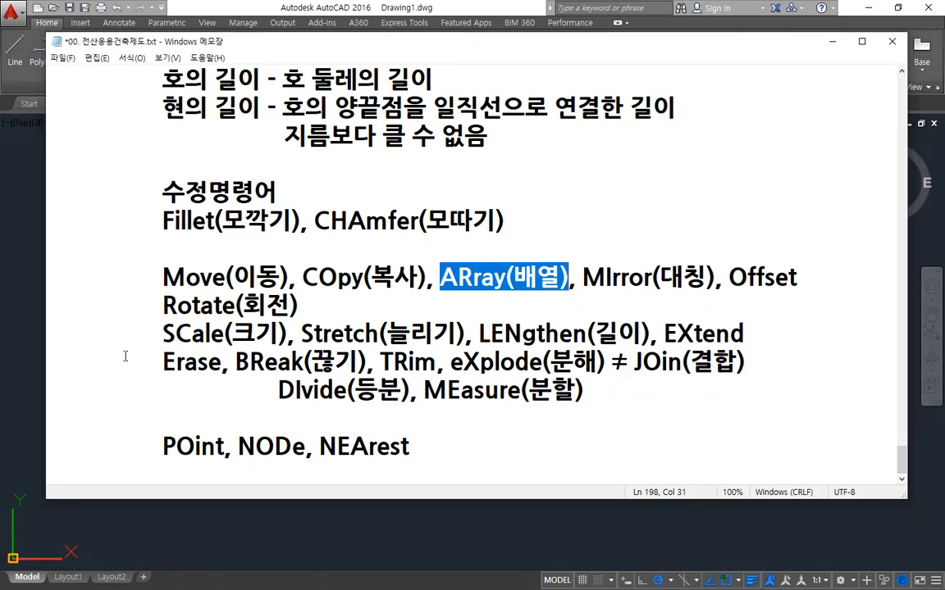
# - Return to AutoCAD and draw a horizontal line about 75 units long in the left part of the empty drawing
pyautogui.click(35, 279)
pyautogui.write('l')
pyautogui.press('Return')
pyautogui.click(141, 272)
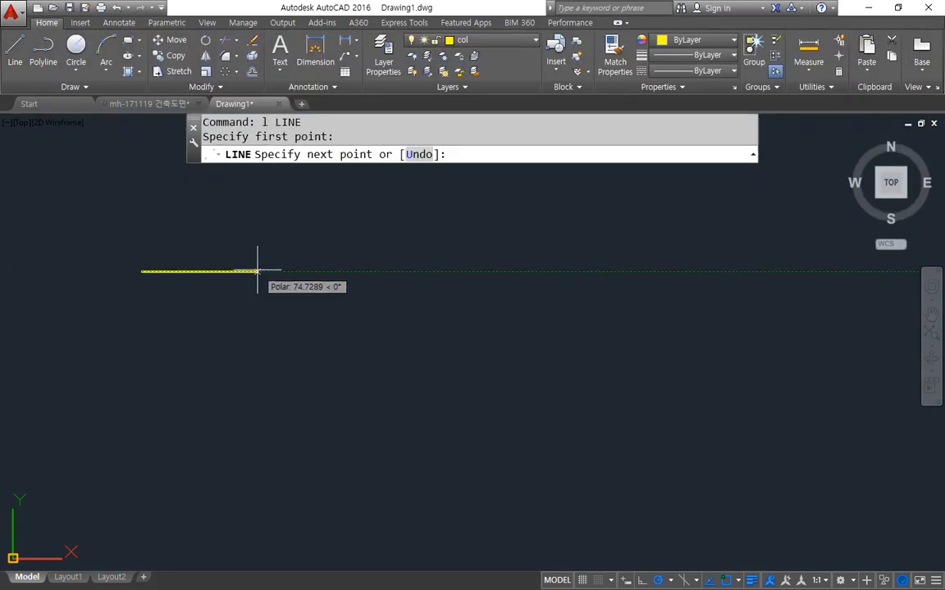
pyautogui.click(257, 271)
pyautogui.press('Return')
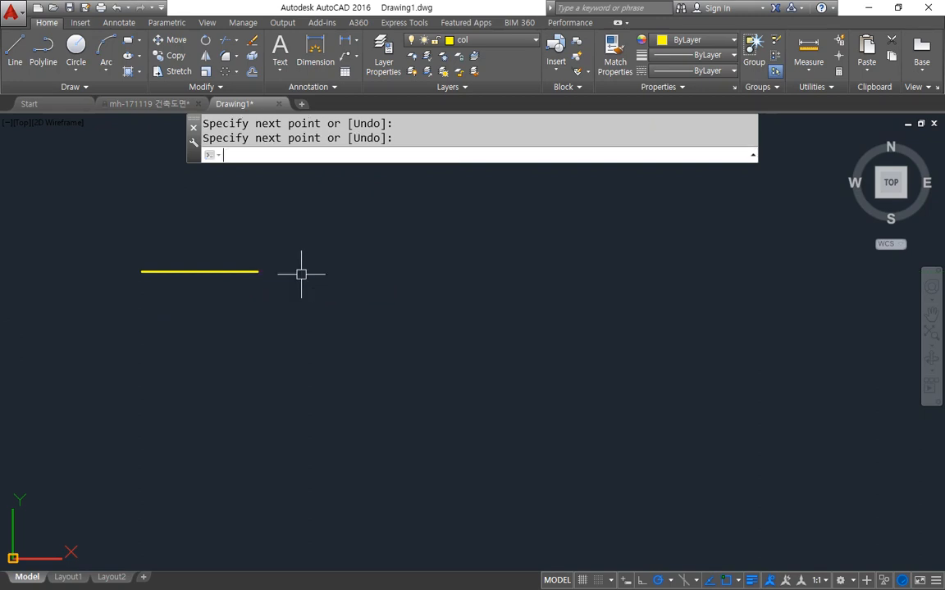
# - Draw two more collinear segments from the line's right end and erase the nearer one to leave a gap
pyautogui.press('Return')
pyautogui.click(257, 271)
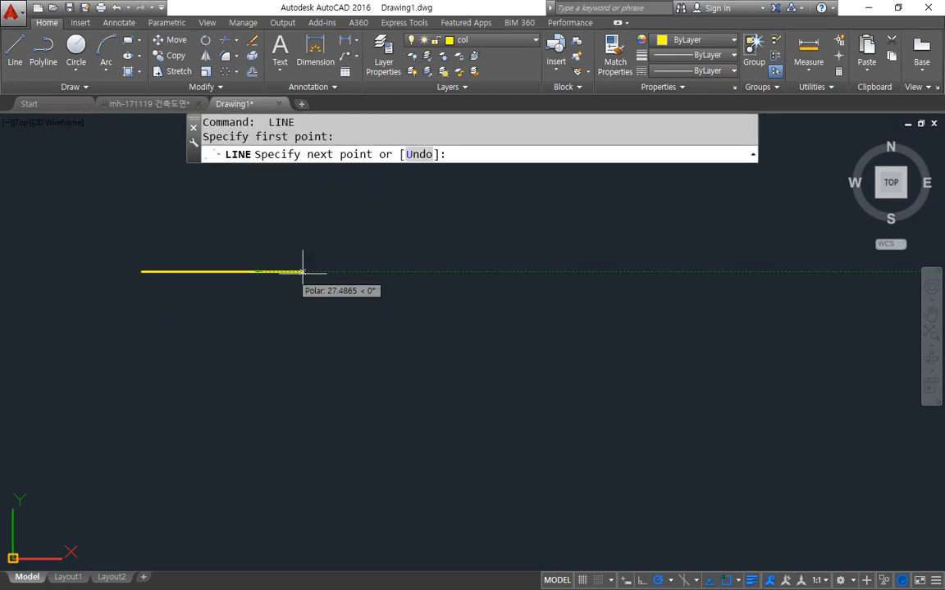
pyautogui.click(429, 271)
pyautogui.click(601, 271)
pyautogui.press('Escape')
pyautogui.click(337, 285)
pyautogui.click(326, 254)
pyautogui.write('e')
pyautogui.press('Return')
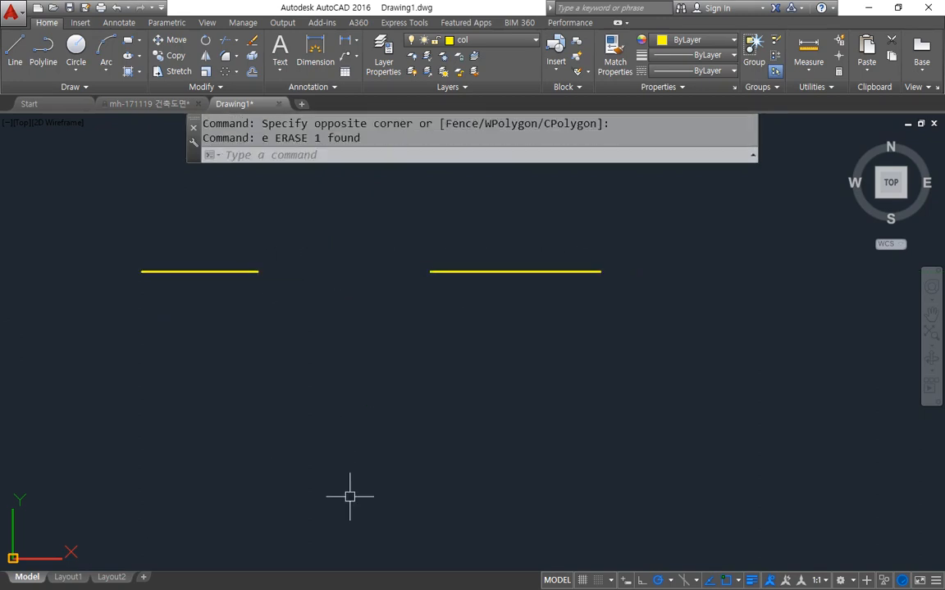
# - Move the right-hand one of the two collinear lines to the red layer
pyautogui.click(484, 305)
pyautogui.click(475, 220)
pyautogui.click(483, 42)
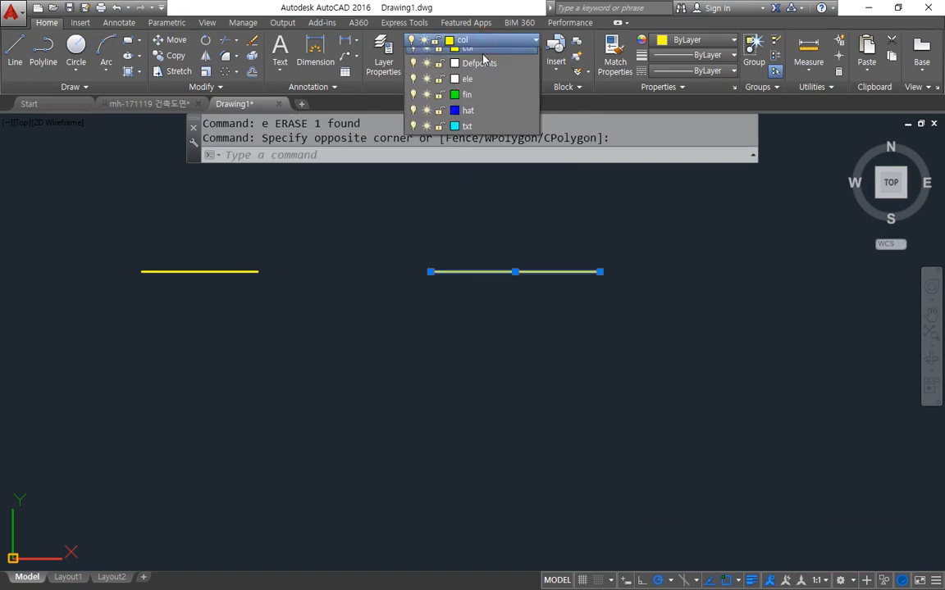
pyautogui.click(488, 72)
pyautogui.press('Escape')
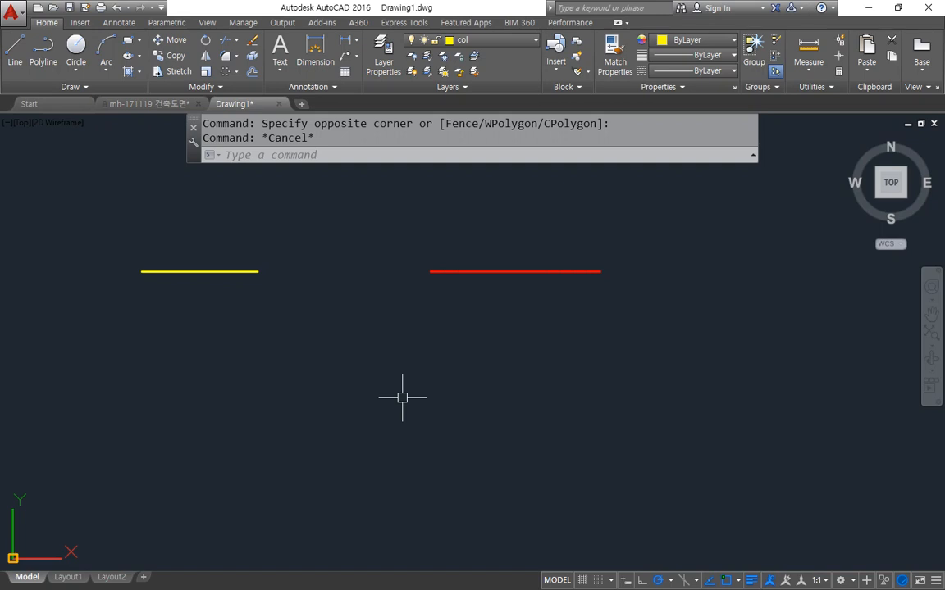
# - Continue the row with collinear segments from the red line's right end and erase the one touching it, leaving a separate third line
pyautogui.write('l')
pyautogui.press('Return')
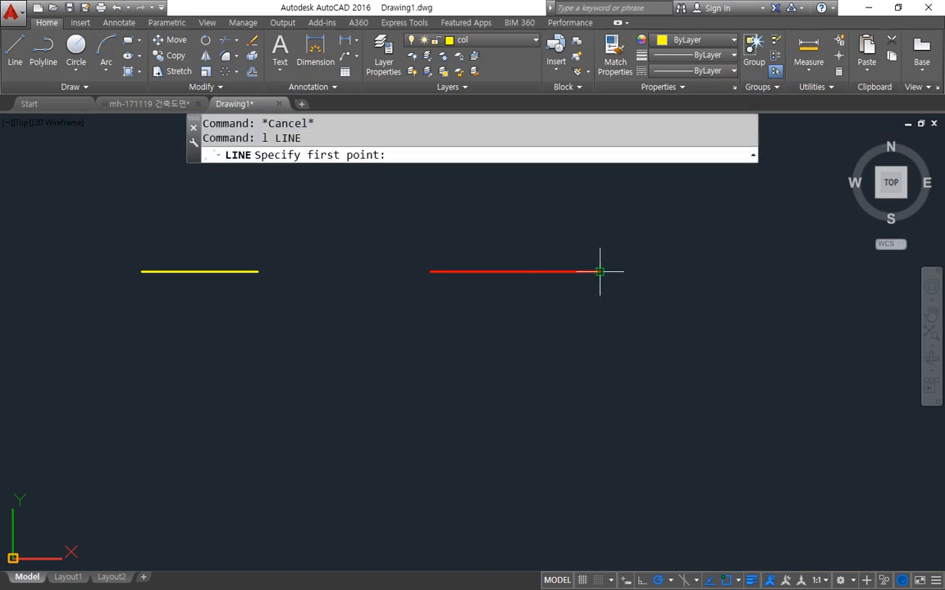
pyautogui.click(599, 272)
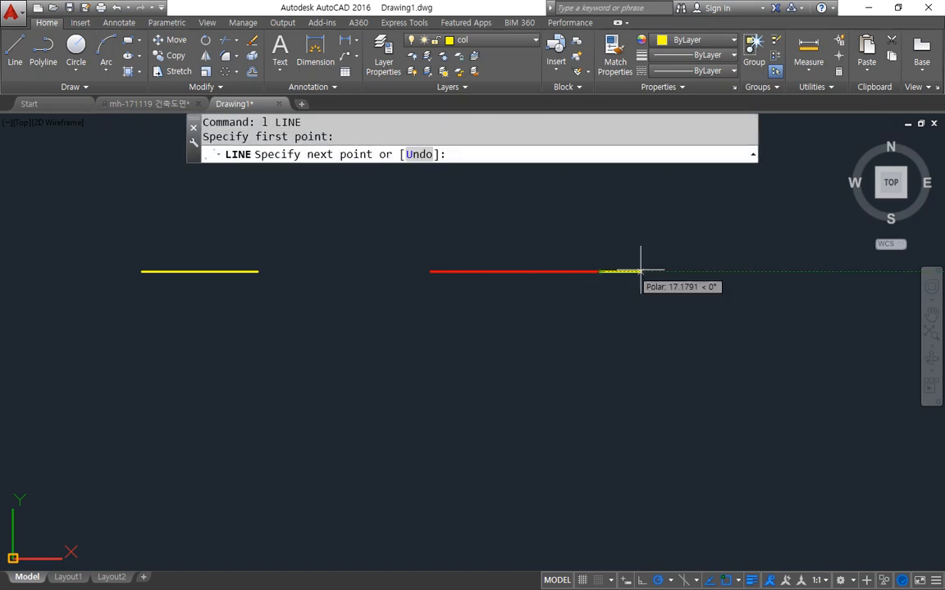
pyautogui.click(814, 271)
pyautogui.press('Escape')
pyautogui.click(679, 289)
pyautogui.click(651, 262)
pyautogui.write('e')
pyautogui.press('Return')
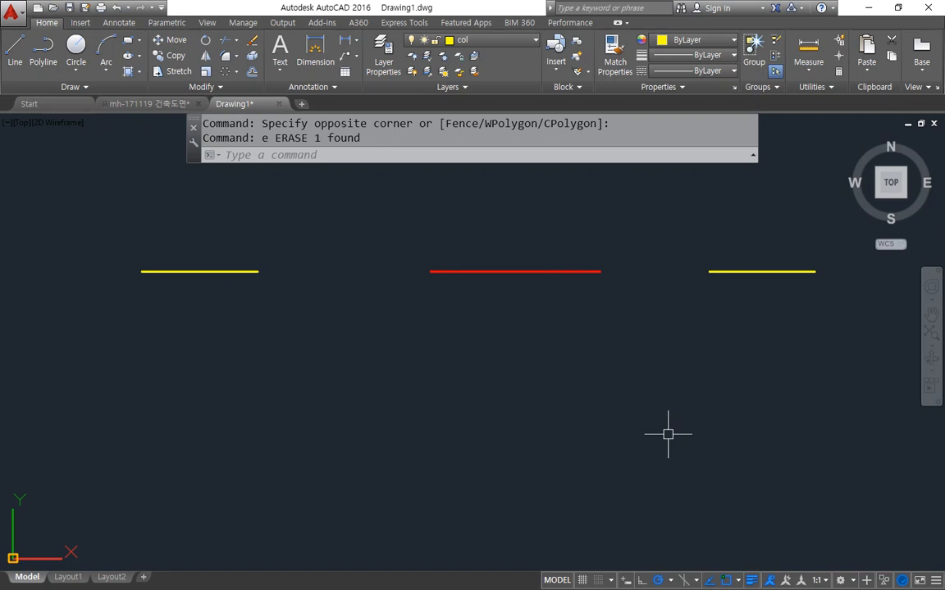
# - Join the three collinear lines with the left yellow line as source, and undo the join
pyautogui.write('j')
pyautogui.press('Return')
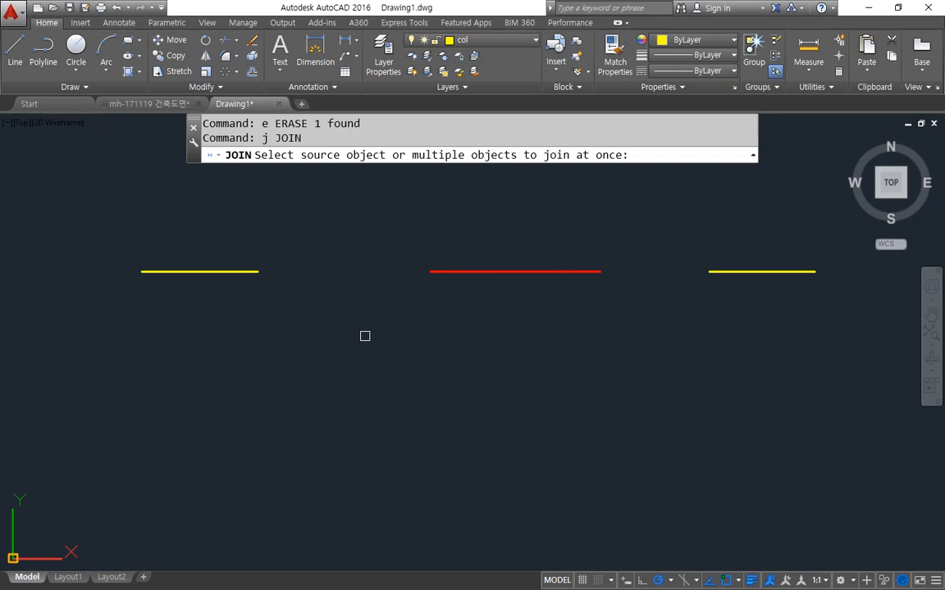
pyautogui.click(228, 271)
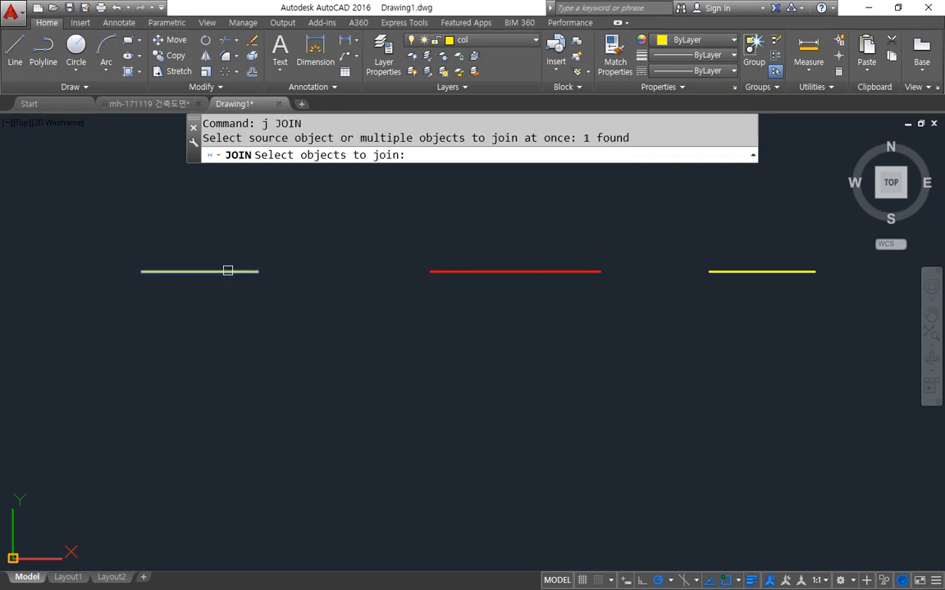
pyautogui.click(738, 234)
pyautogui.click(556, 333)
pyautogui.press('Return')
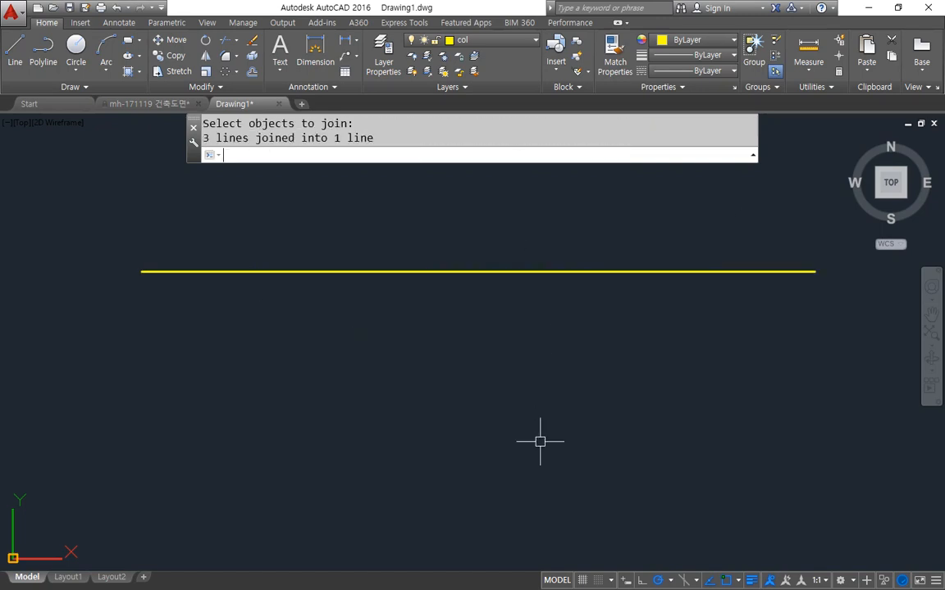
pyautogui.hotkey('ctrl', 'z')
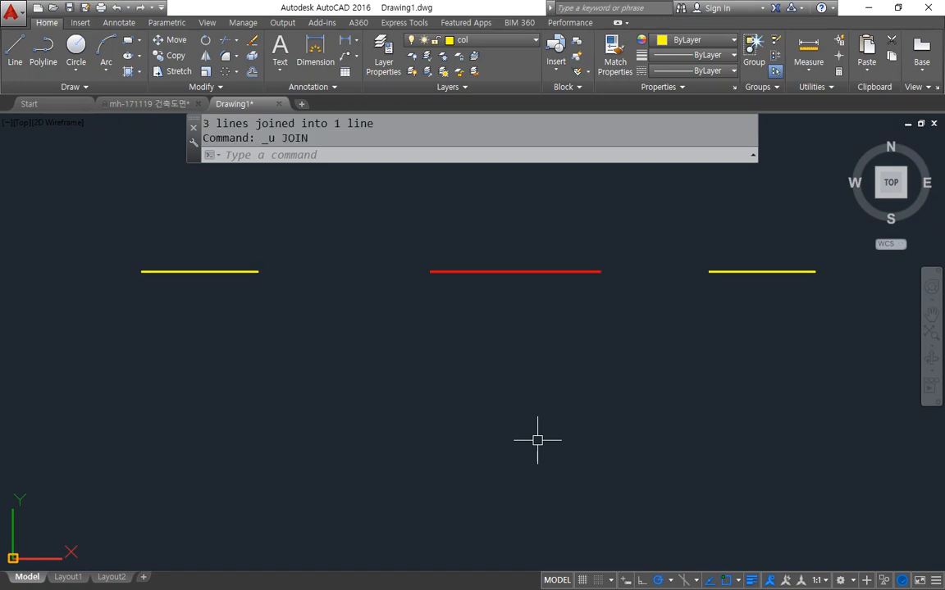
# - Join the three separated collinear lines into one, picking the left yellow line first as source
pyautogui.write('j')
pyautogui.press('Return')
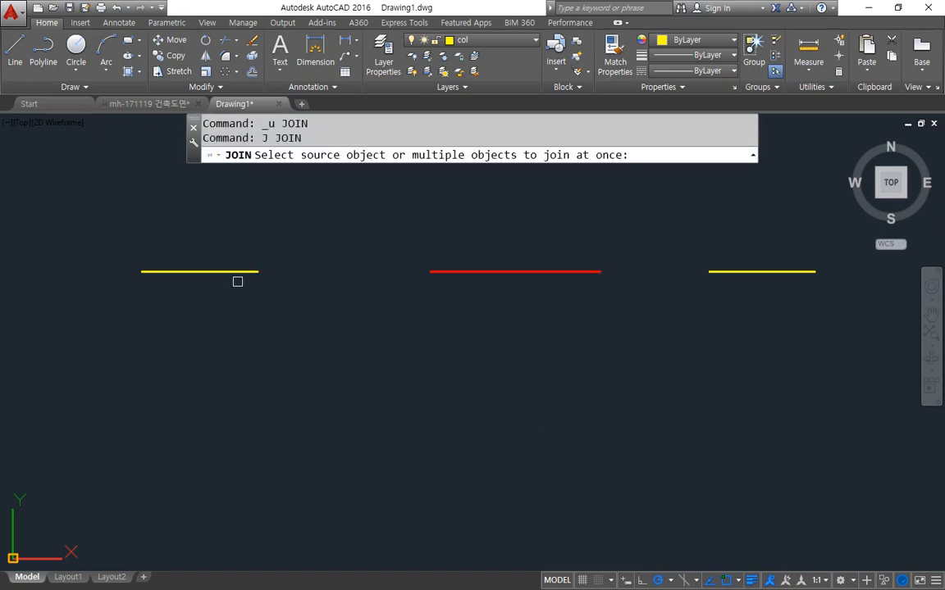
pyautogui.click(217, 271)
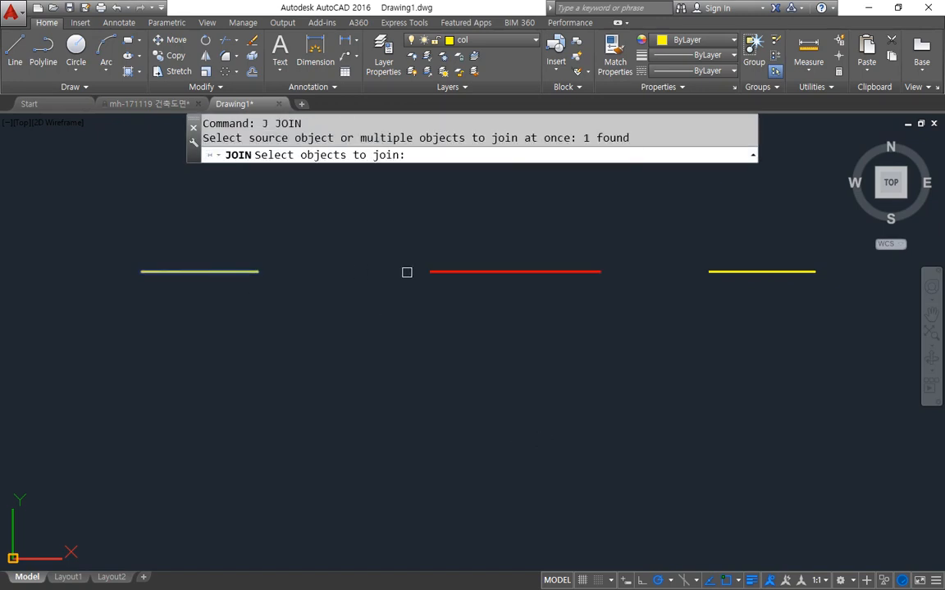
pyautogui.click(729, 228)
pyautogui.click(518, 332)
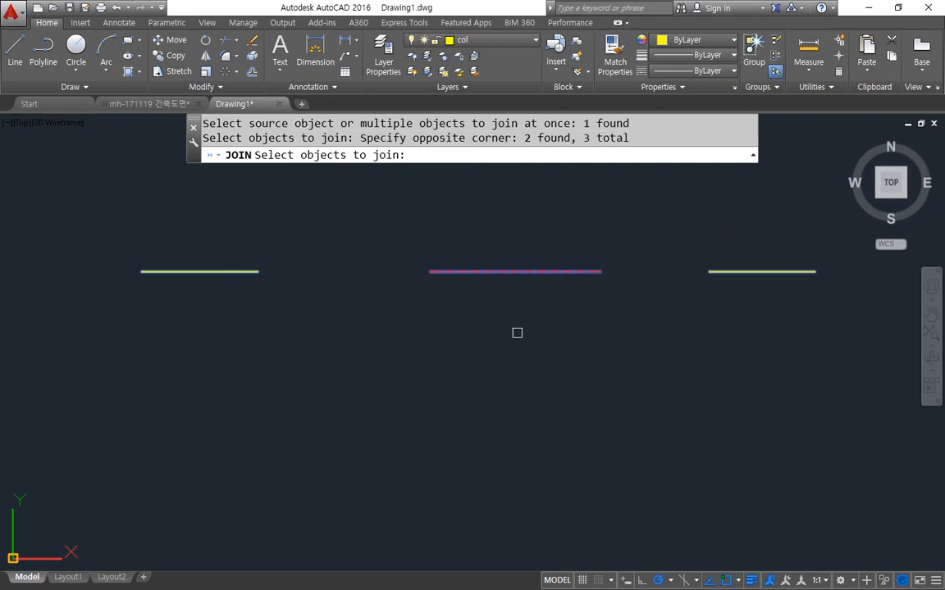
pyautogui.press('Return')
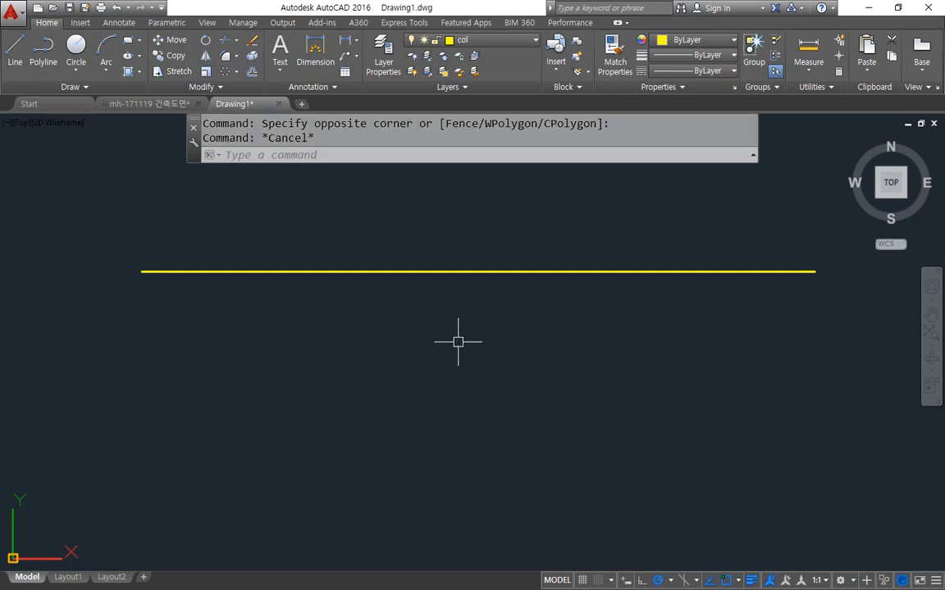
# - Erase the long joined horizontal line
pyautogui.click(465, 332)
pyautogui.click(396, 232)
pyautogui.write('e')
pyautogui.press('Return')
# - Draw a stepped chain of seven connected line segments across the drawing area
pyautogui.write('l')
pyautogui.press('Return')
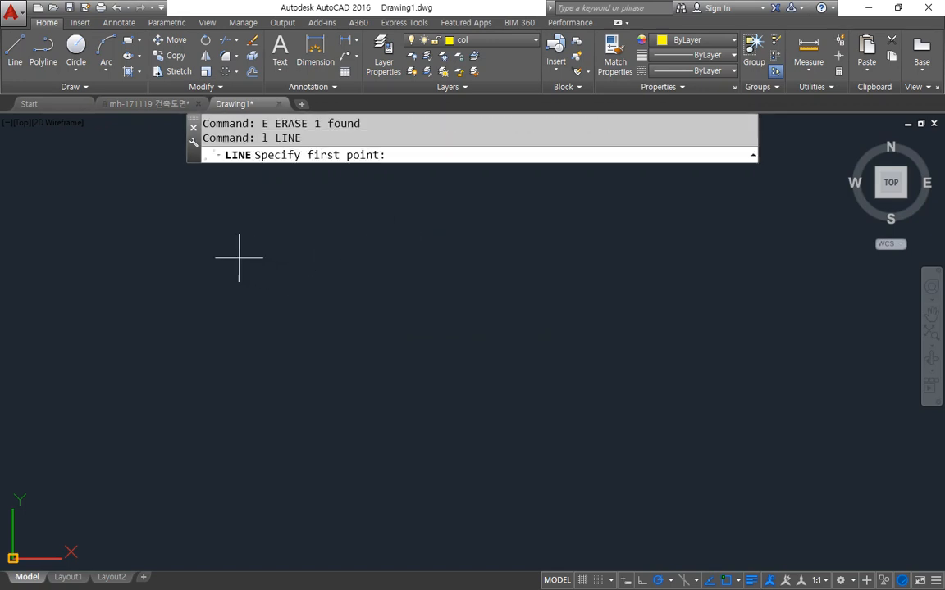
pyautogui.click(213, 251)
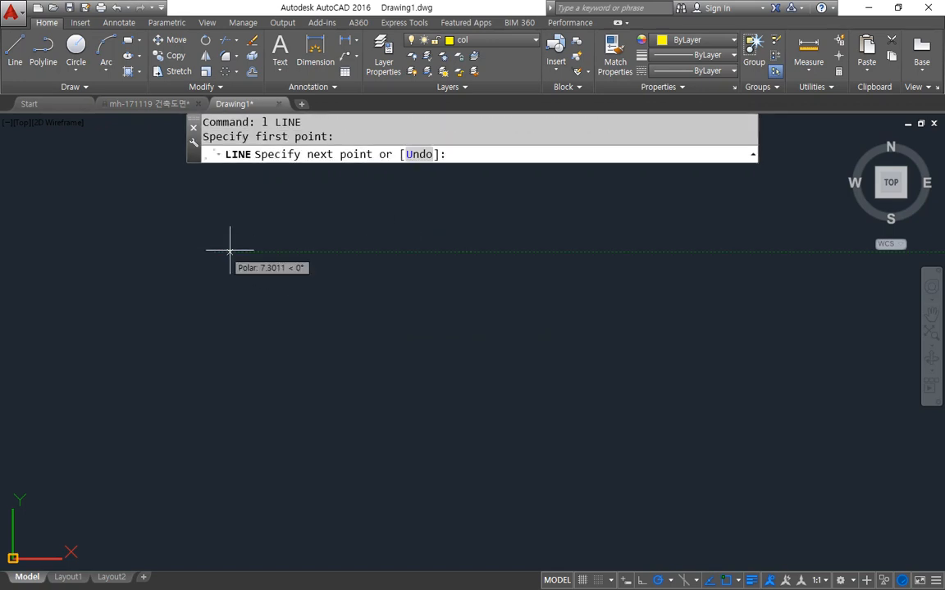
pyautogui.click(360, 244)
pyautogui.click(360, 368)
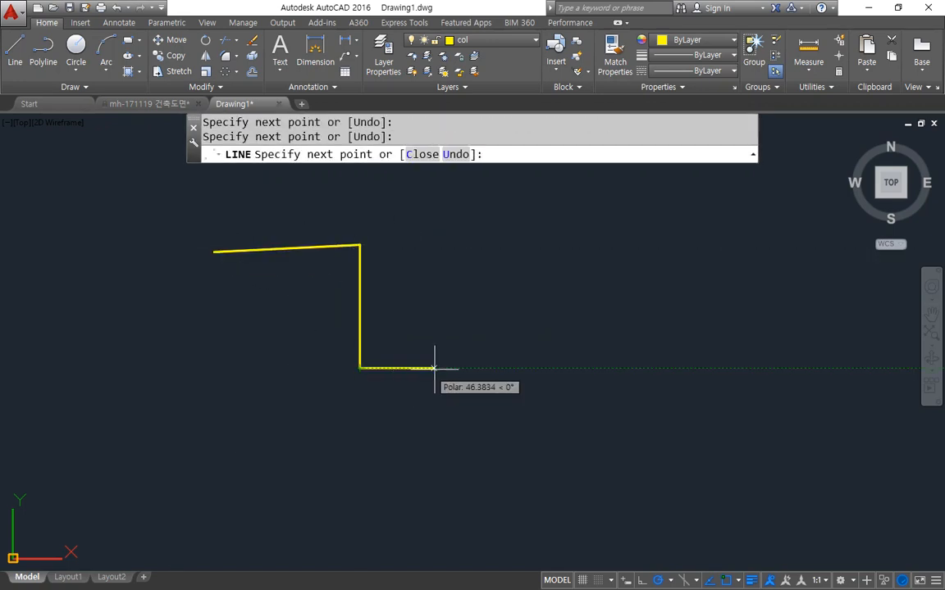
pyautogui.click(474, 368)
pyautogui.click(474, 307)
pyautogui.click(594, 306)
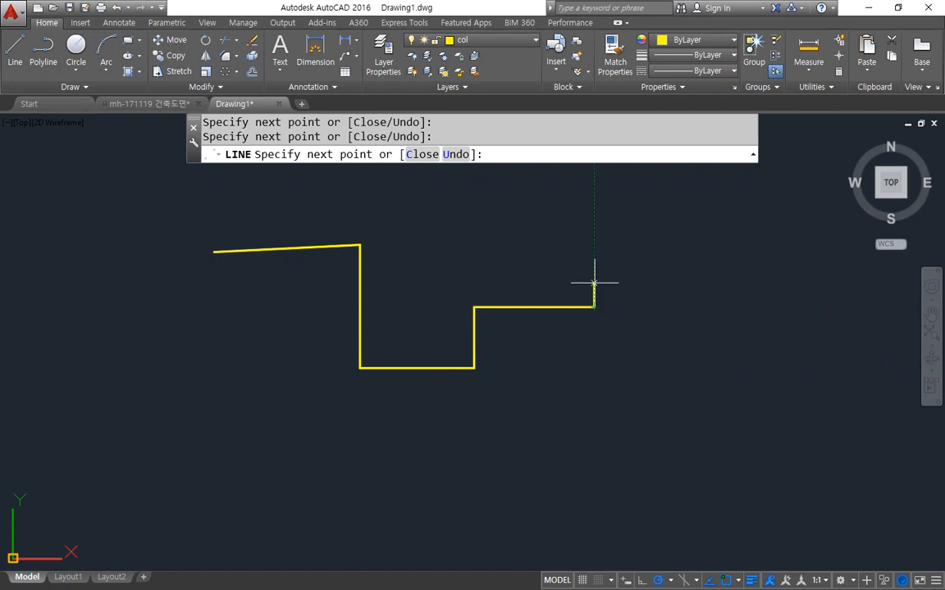
pyautogui.click(583, 231)
pyautogui.click(749, 220)
pyautogui.press('Return')
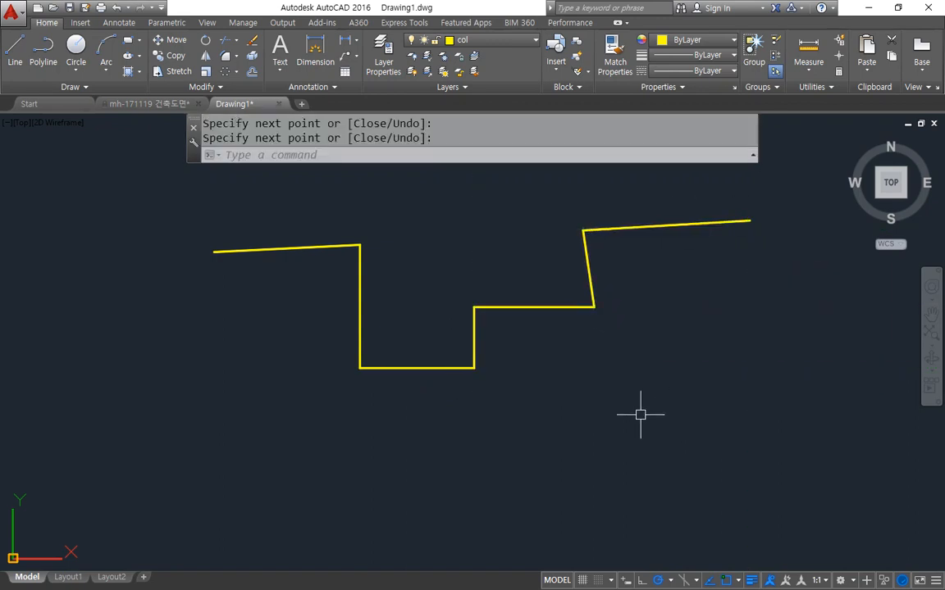
pyautogui.press('Escape')
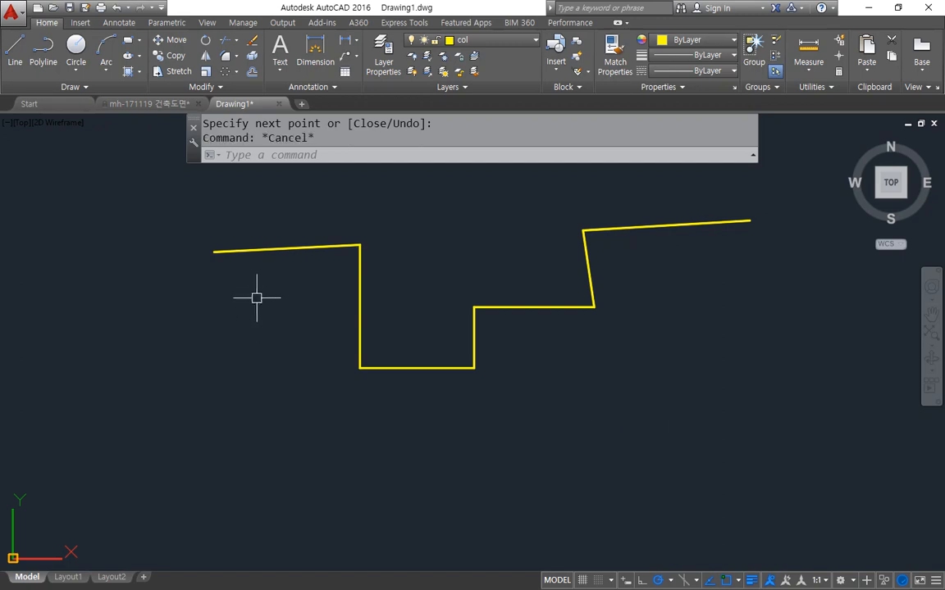
# - Select the first four segments of the stepped chain one by one to check whether they are separate objects, and clear the selection
pyautogui.click(274, 249)
pyautogui.click(363, 307)
pyautogui.click(353, 319)
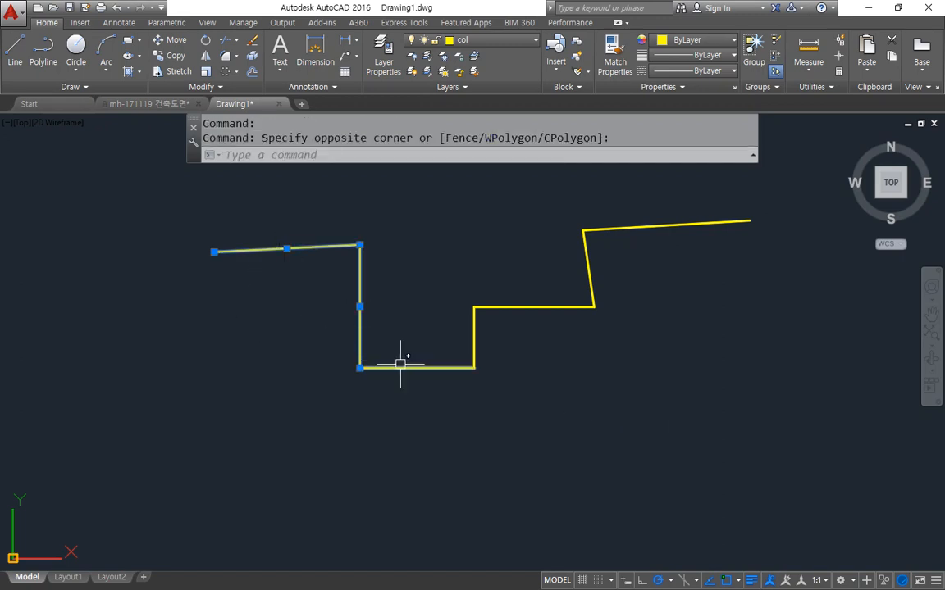
pyautogui.click(427, 368)
pyautogui.click(480, 351)
pyautogui.click(438, 328)
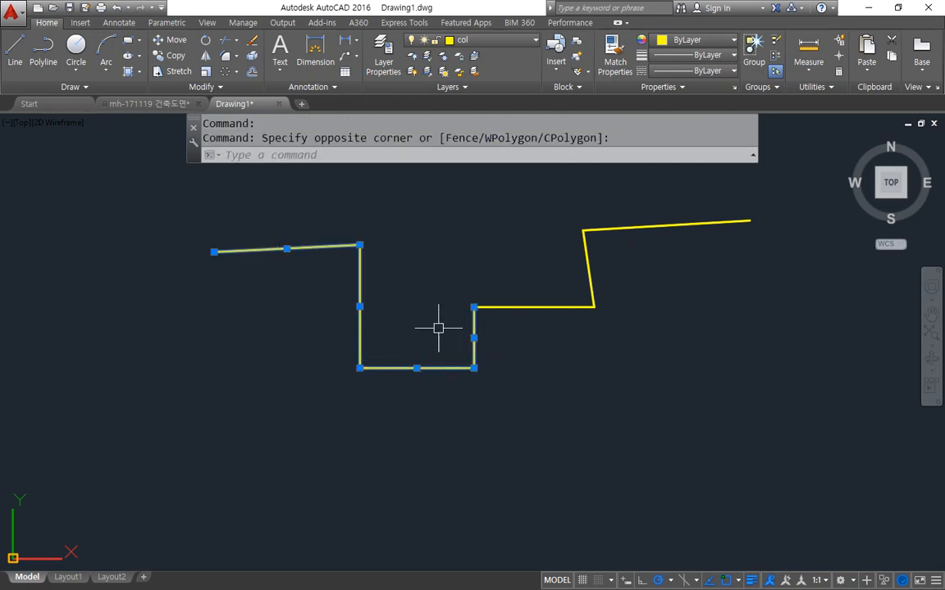
pyautogui.press('Escape')
# - Join all seven segments of the stepped chain into one polyline, with the first sloped segment as source object
pyautogui.write('j')
pyautogui.press('Return')
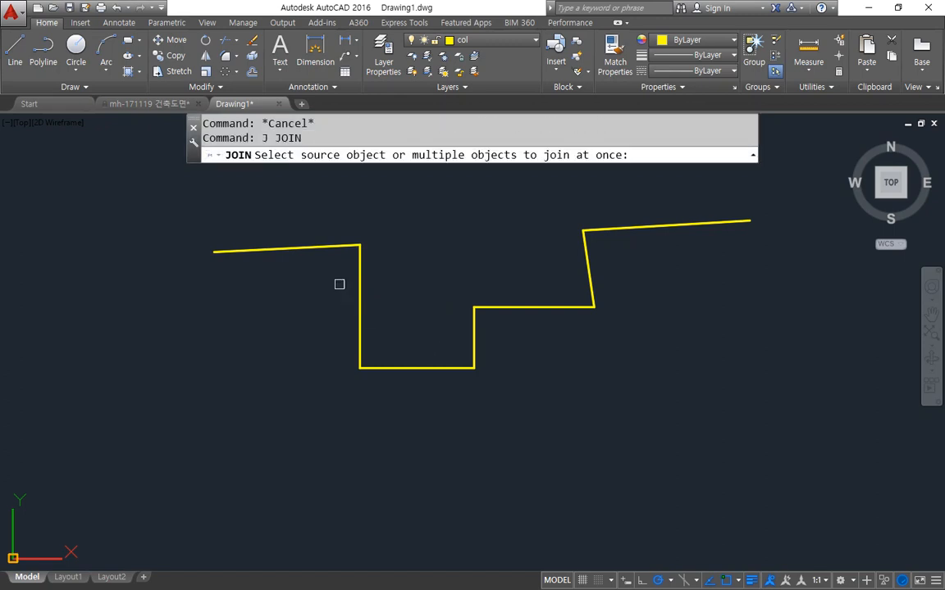
pyautogui.click(344, 241)
pyautogui.click(653, 194)
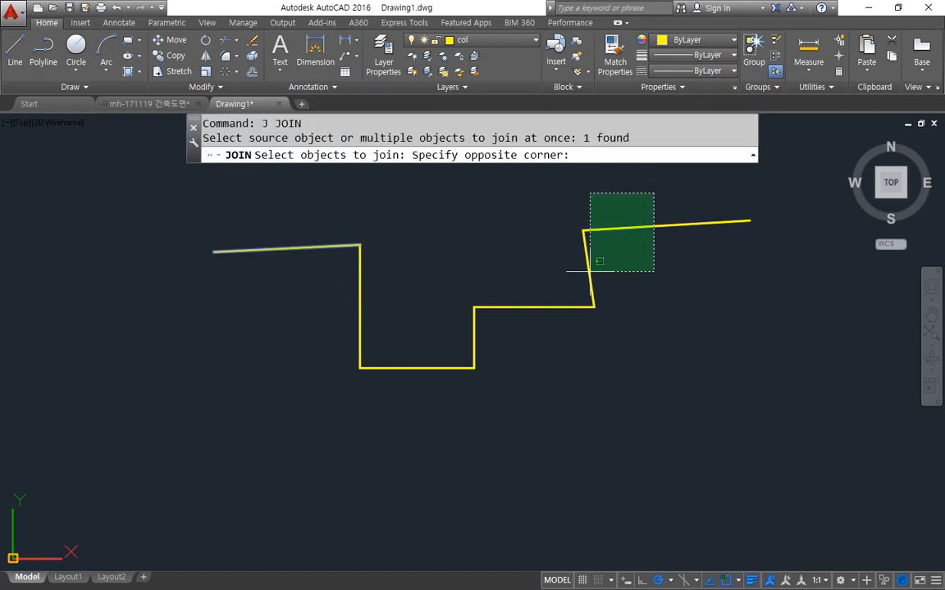
pyautogui.click(436, 416)
pyautogui.click(408, 407)
pyautogui.click(337, 327)
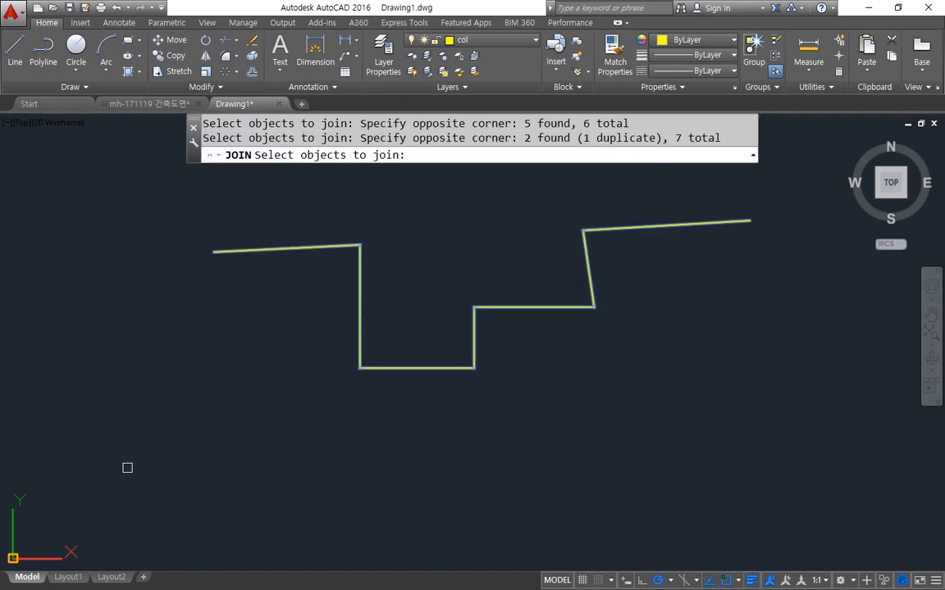
pyautogui.press('Return')
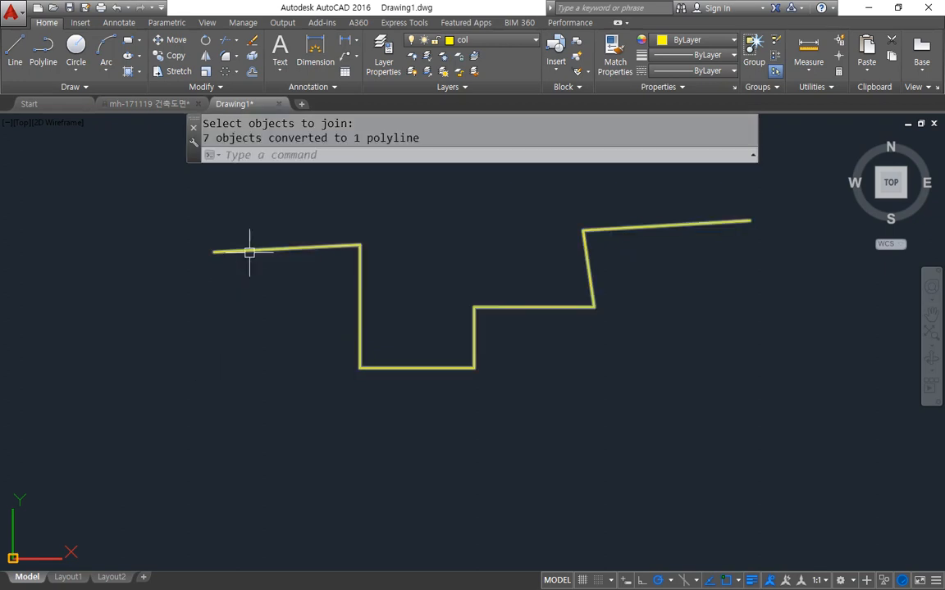
# - Explode the joined stepped polyline back into individual line segments
pyautogui.click(247, 250)
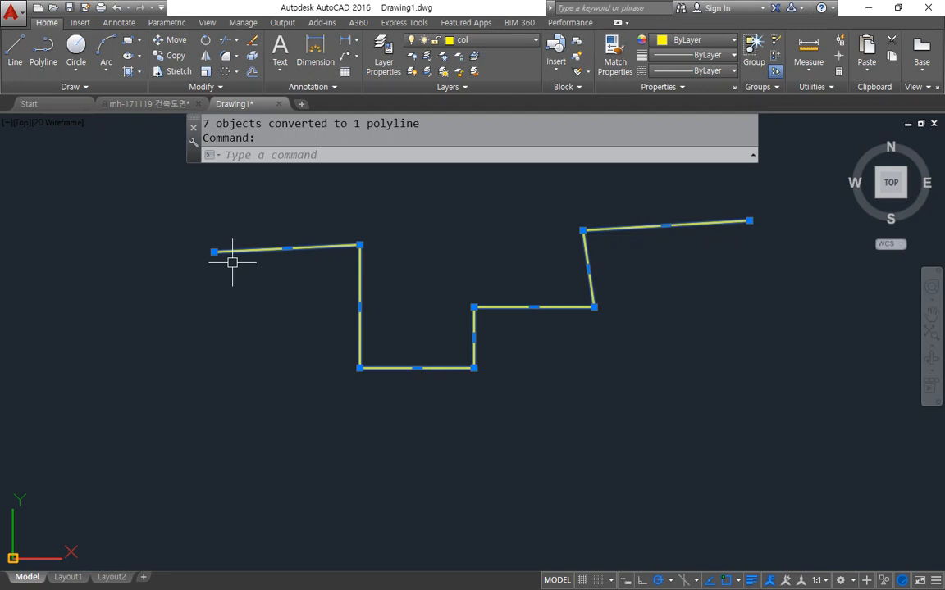
pyautogui.write('x')
pyautogui.press('Return')
# - Select several segments of the exploded chain one by one to check that they are separate, and clear the selection
pyautogui.click(249, 248)
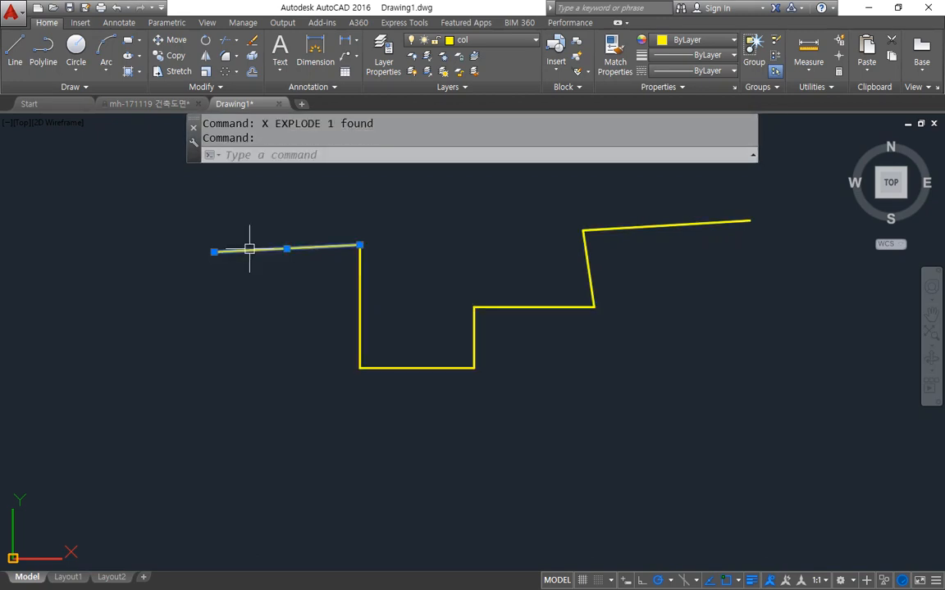
pyautogui.click(424, 373)
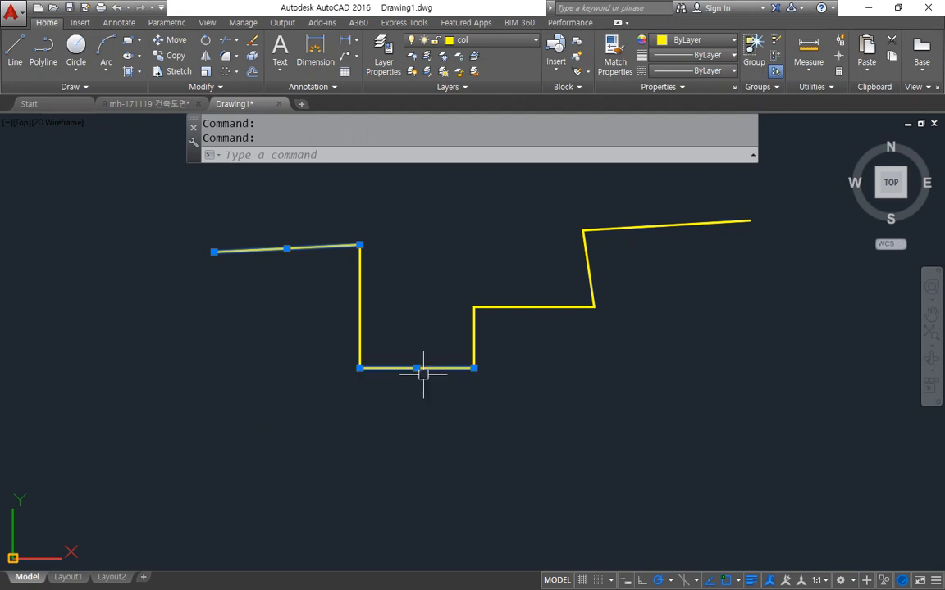
pyautogui.click(525, 316)
pyautogui.click(509, 293)
pyautogui.press('Escape')
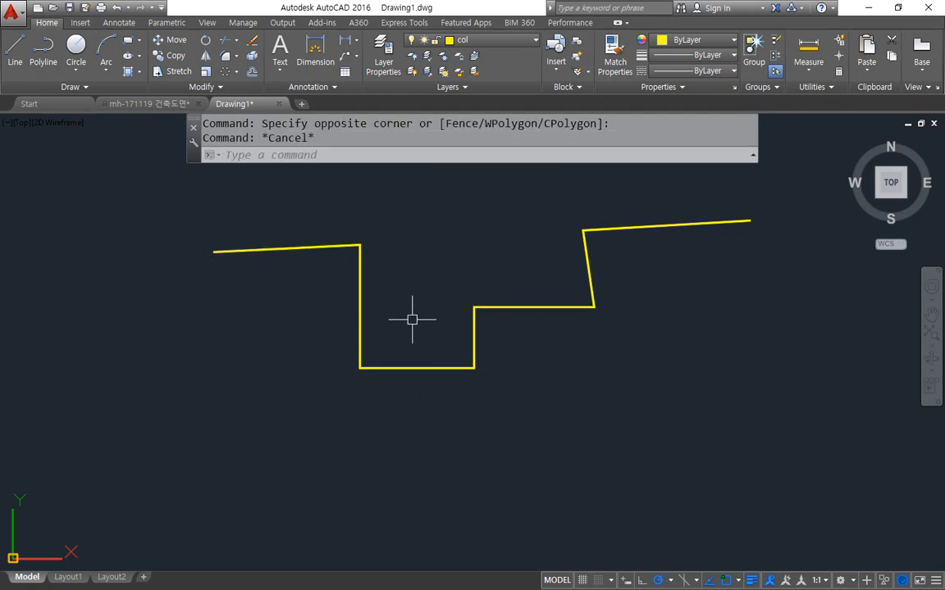
pyautogui.press('Escape')
# - Move every segment of the stepped chain except the leftmost sloped one to the cen layer
pyautogui.click(705, 203)
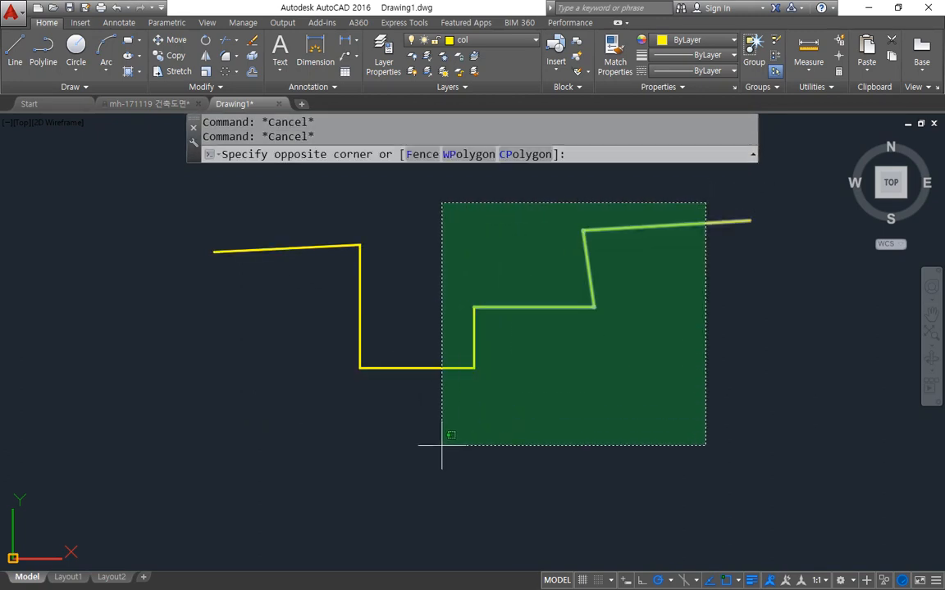
pyautogui.click(441, 445)
pyautogui.click(484, 39)
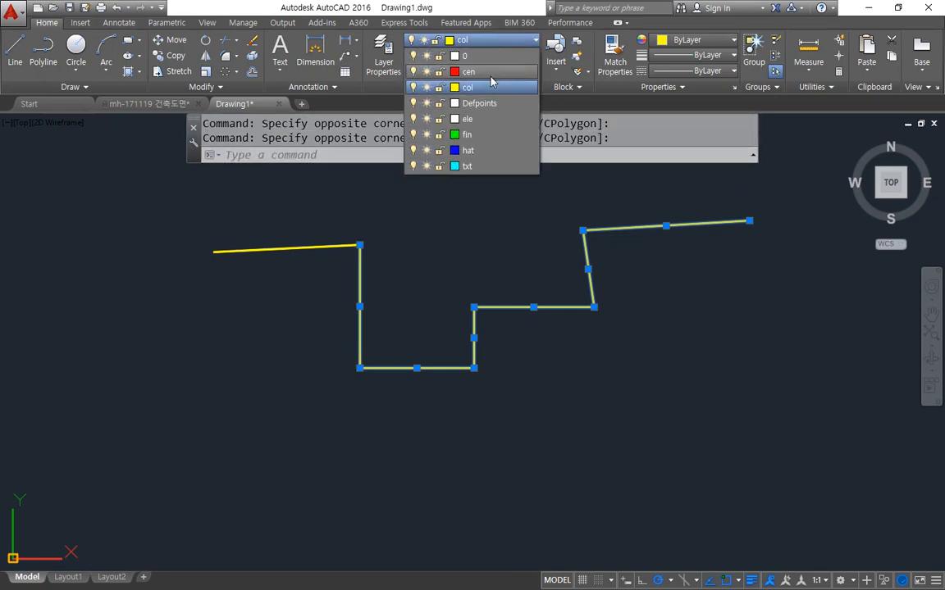
pyautogui.click(490, 74)
pyautogui.press('Escape')
pyautogui.press('Escape')
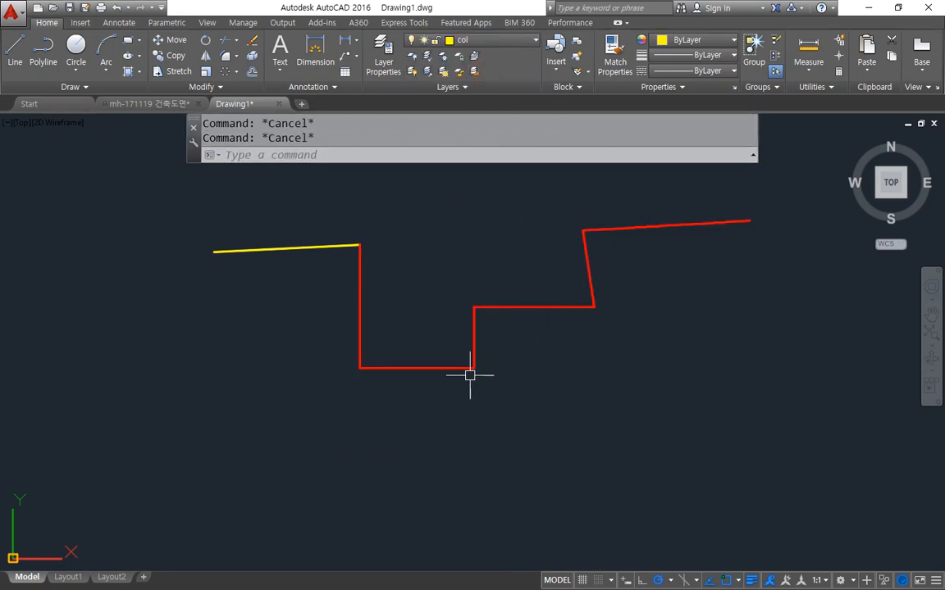
# - Join the stepped chain into one polyline, picking the yellow leftmost segment first as source and adding the six red segments
pyautogui.write('j')
pyautogui.press('Return')
pyautogui.click(291, 249)
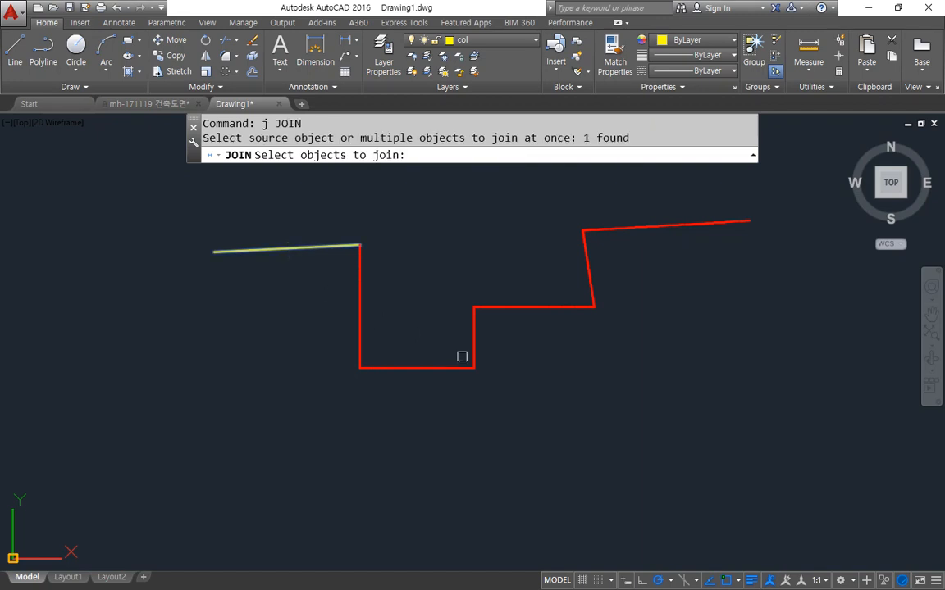
pyautogui.click(657, 410)
pyautogui.click(315, 279)
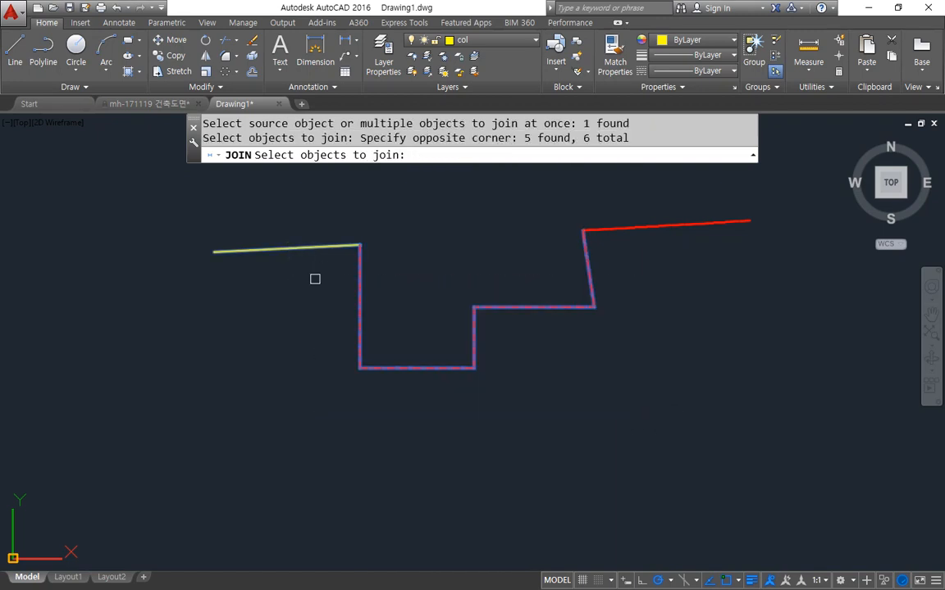
pyautogui.click(673, 223)
pyautogui.press('Return')
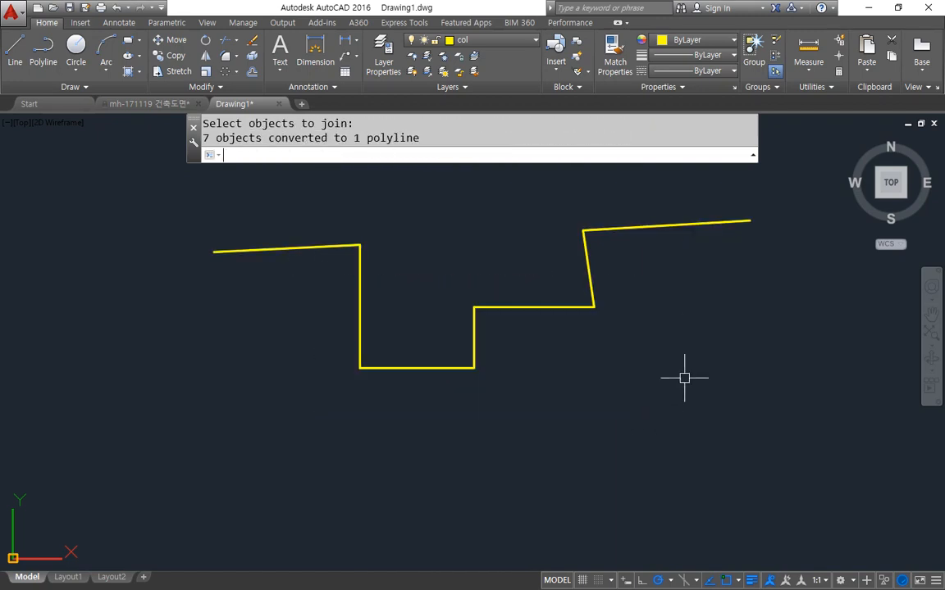
# - Select the joined stepped polyline to check that it is one object, and erase it
pyautogui.click(358, 311)
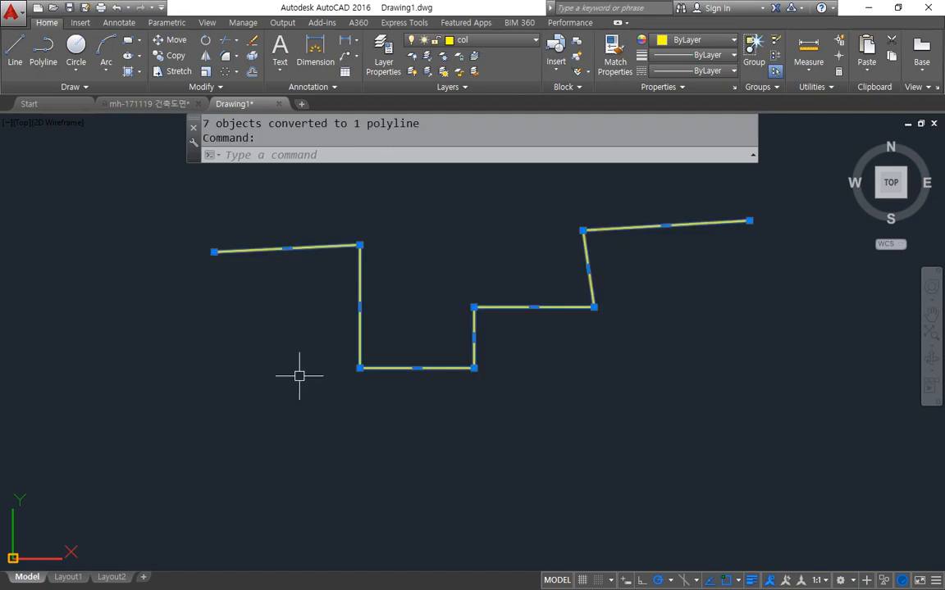
pyautogui.moveTo(369, 270)
pyautogui.mouseDown()
pyautogui.moveTo(352, 222)
pyautogui.moveTo(366, 274)
pyautogui.mouseUp()
pyautogui.moveTo(365, 350)
pyautogui.mouseDown()
pyautogui.moveTo(351, 389)
pyautogui.moveTo(368, 351)
pyautogui.mouseUp()
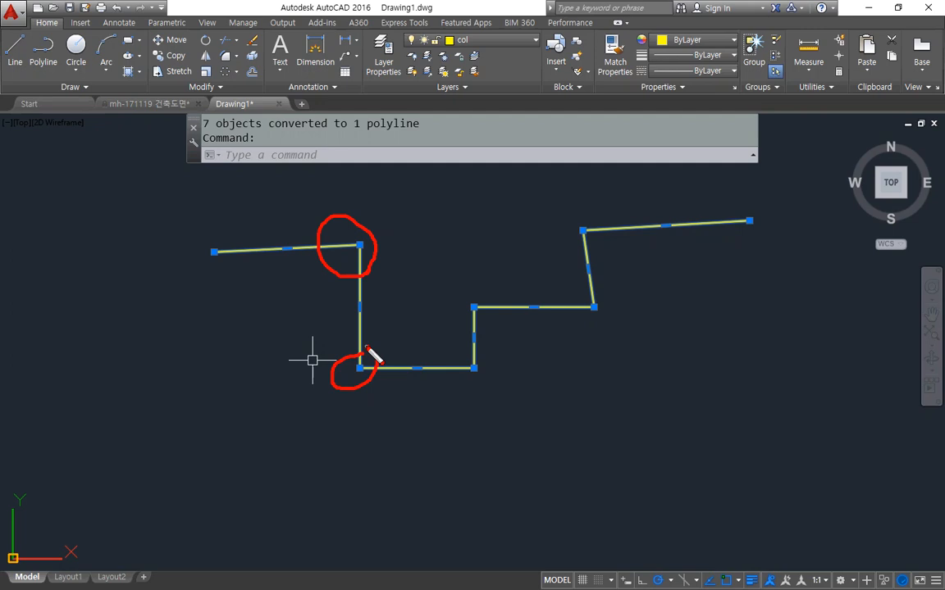
pyautogui.press('Escape')
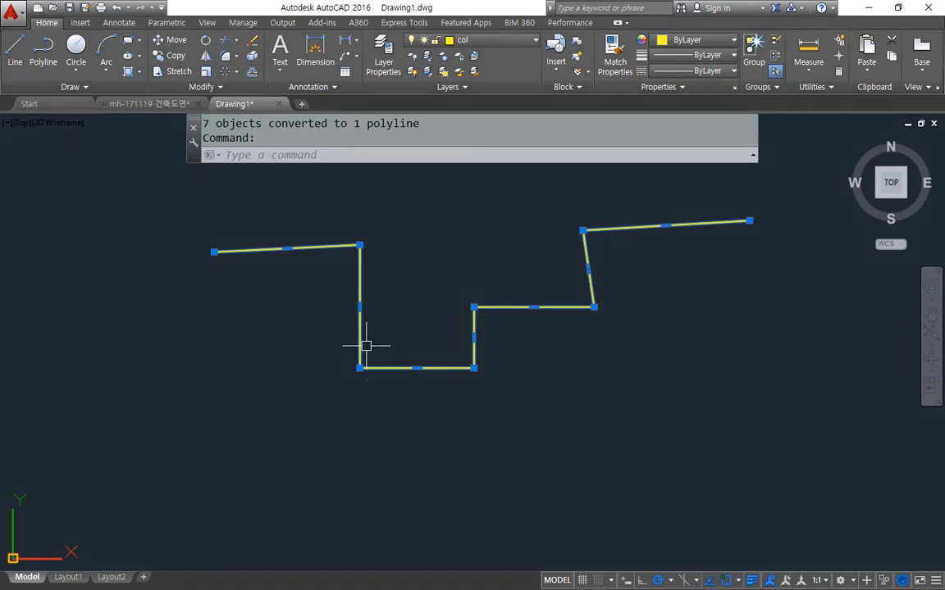
pyautogui.press('Delete')
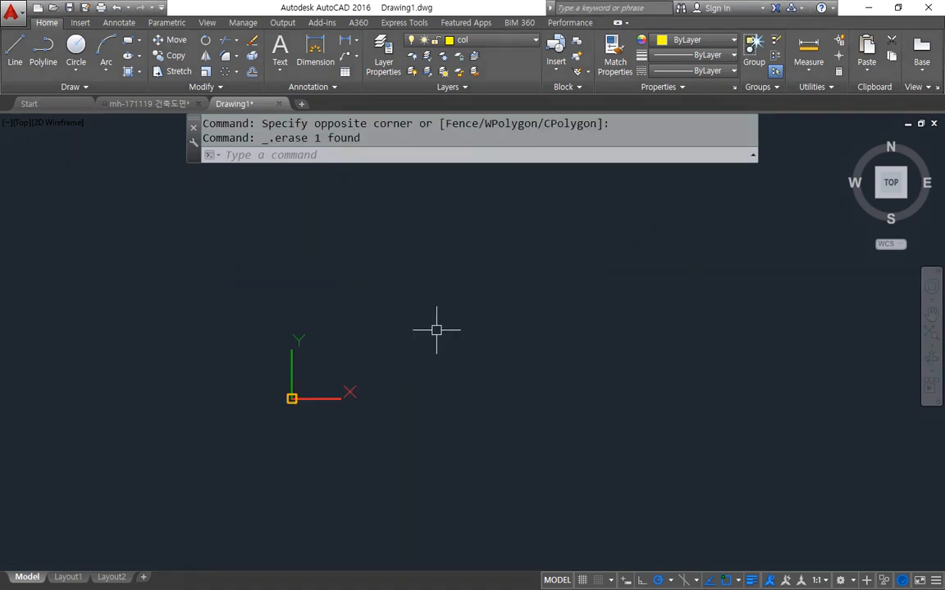
# - Draw a chain of five connected 500-unit lines running up, right, down, right and up
pyautogui.scroll(2, 328, 360)
pyautogui.write('l')
pyautogui.press('Return')
pyautogui.click(336, 370)
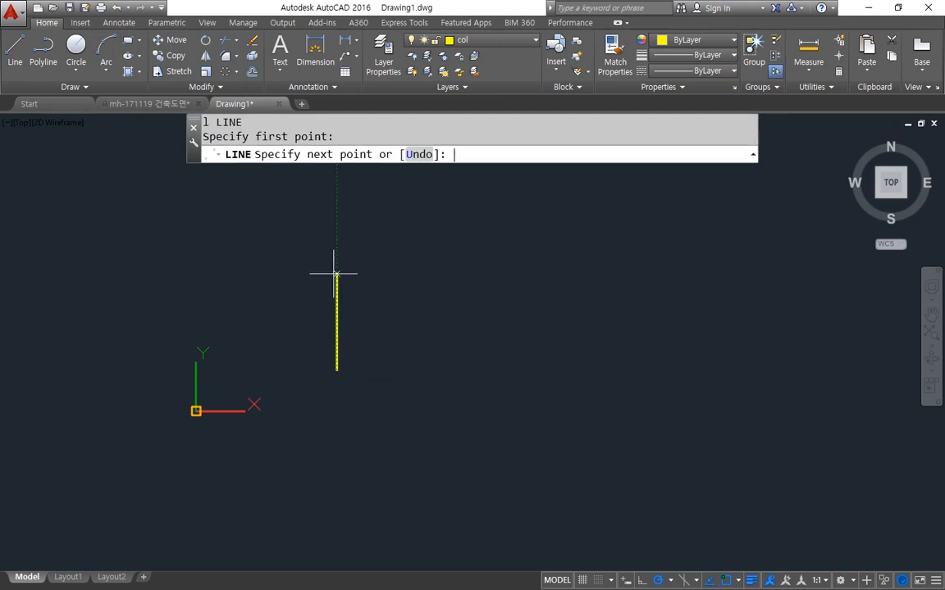
pyautogui.write('500')
pyautogui.press('Return')
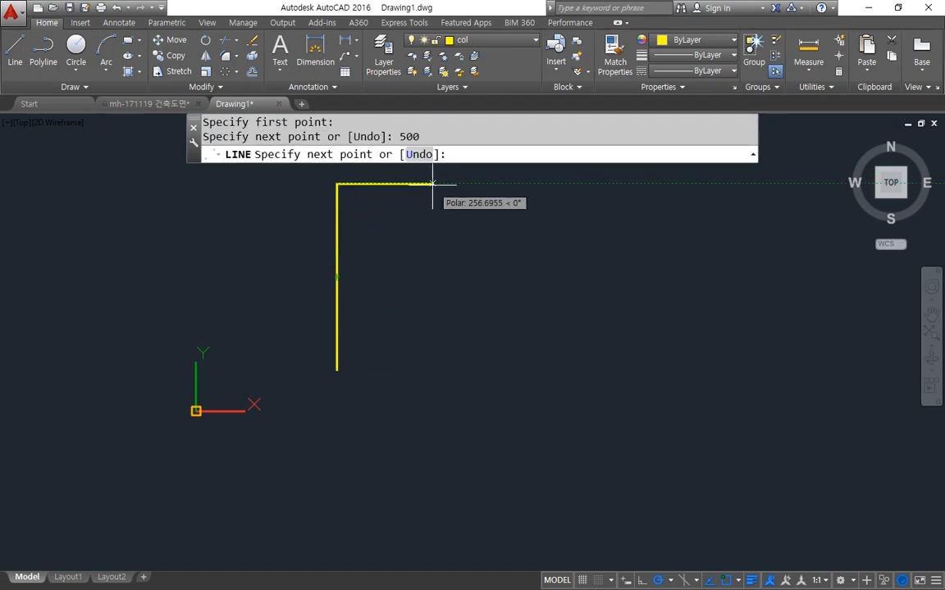
pyautogui.write('500')
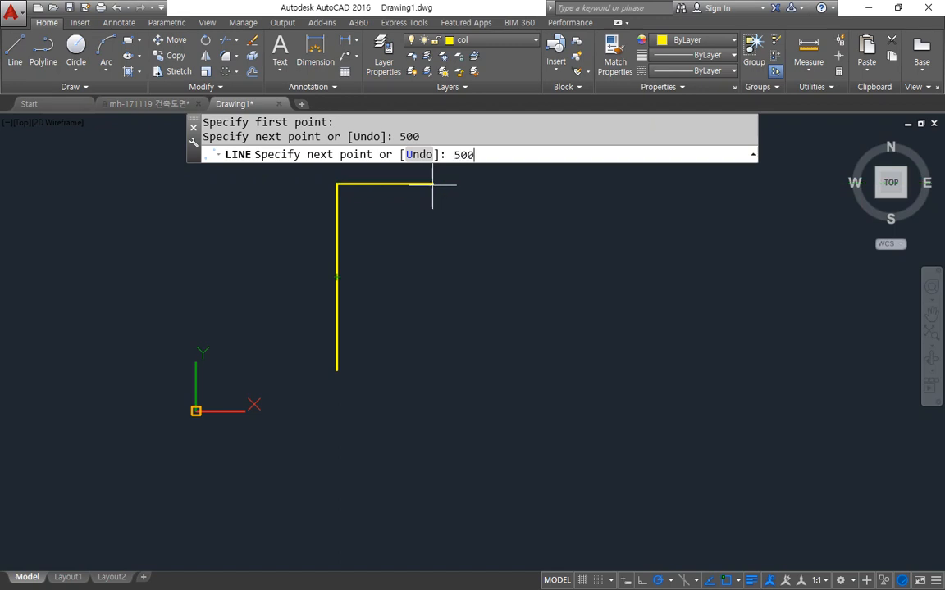
pyautogui.press('Return')
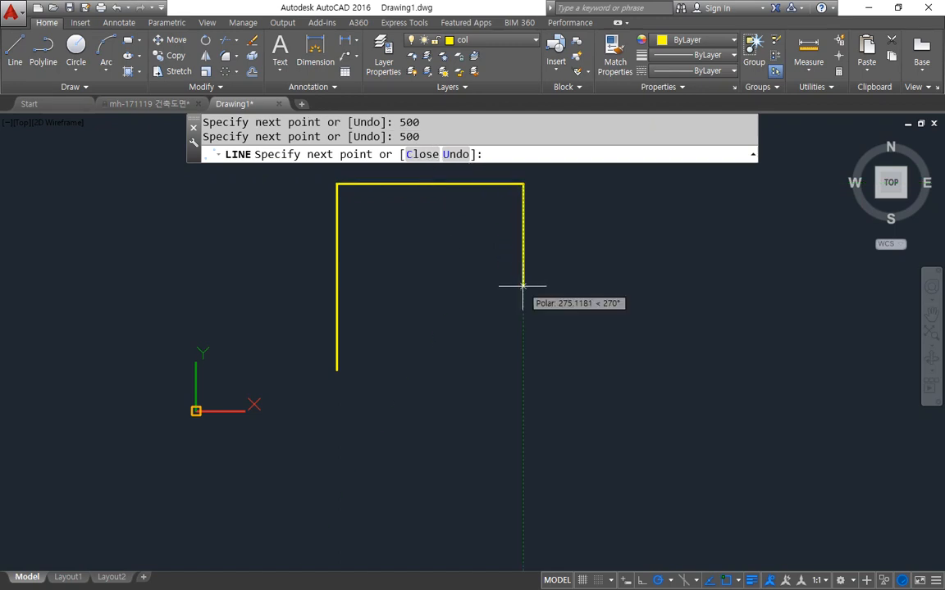
pyautogui.write('500')
pyautogui.press('Return')
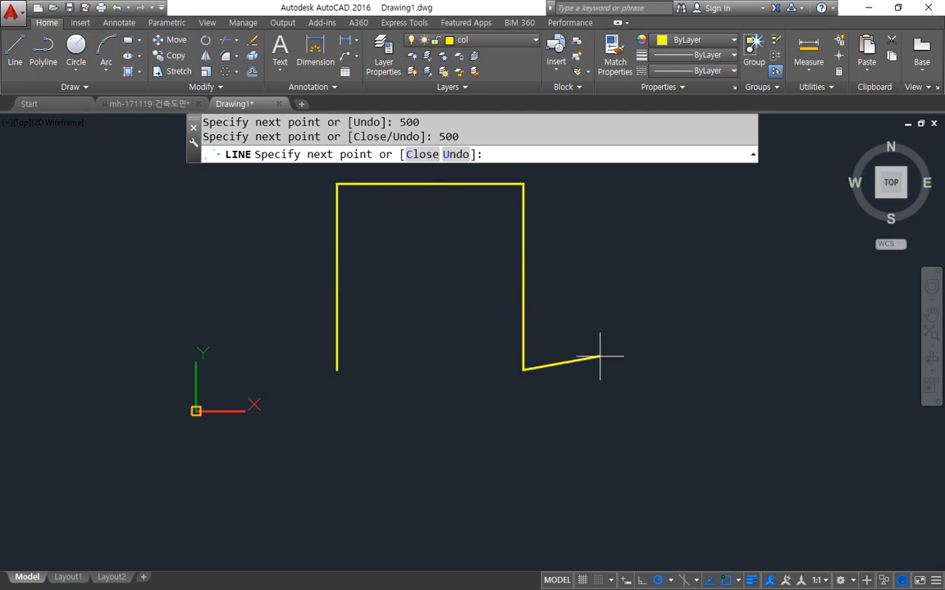
pyautogui.write('5')
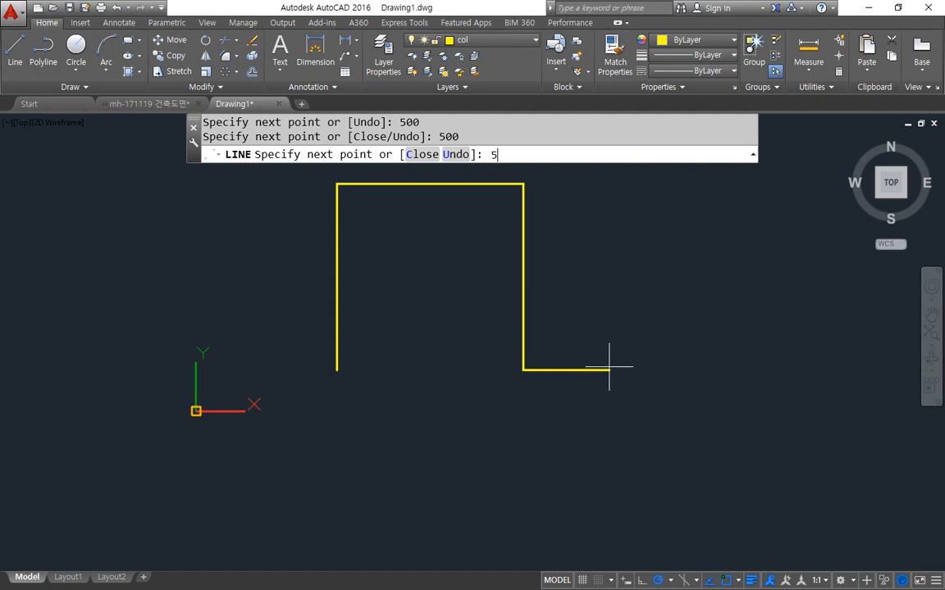
pyautogui.write('00')
pyautogui.press('Return')
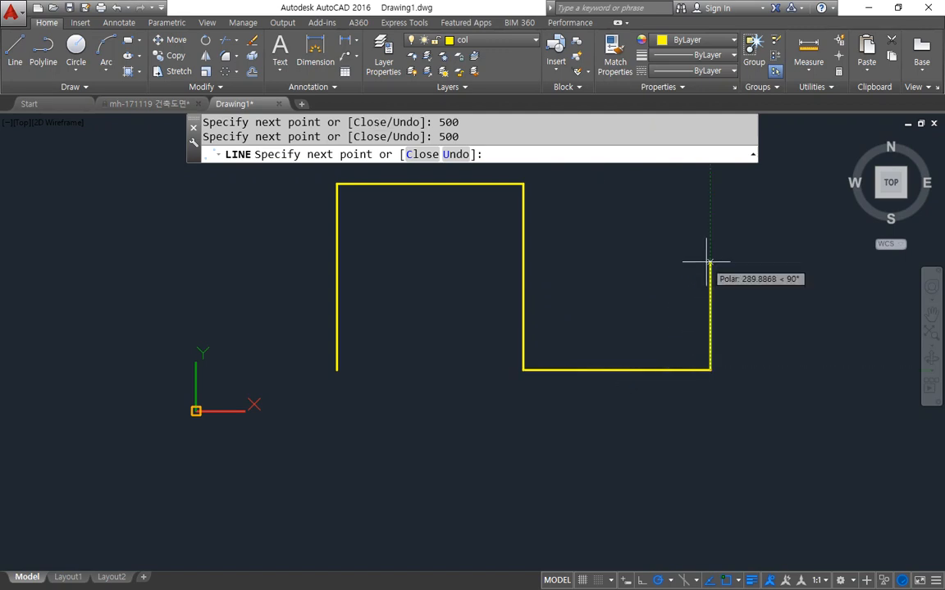
pyautogui.write('500')
pyautogui.press('Return')
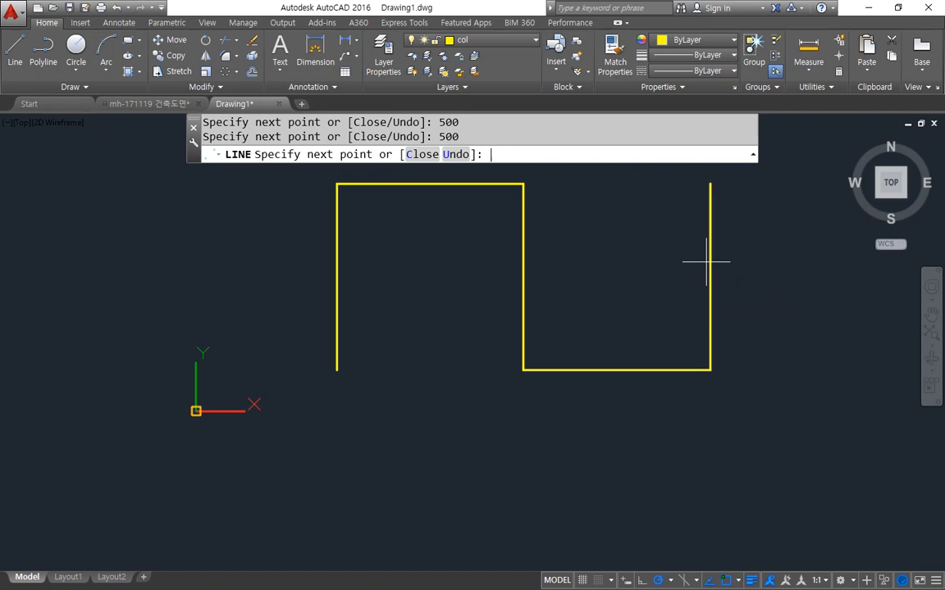
# - Add a 100-unit horizontal segment to the right from the chain's upper end, finish the line, and erase that segment
pyautogui.moveTo(709, 263); pyautogui.dragTo(534, 294, button='middle')
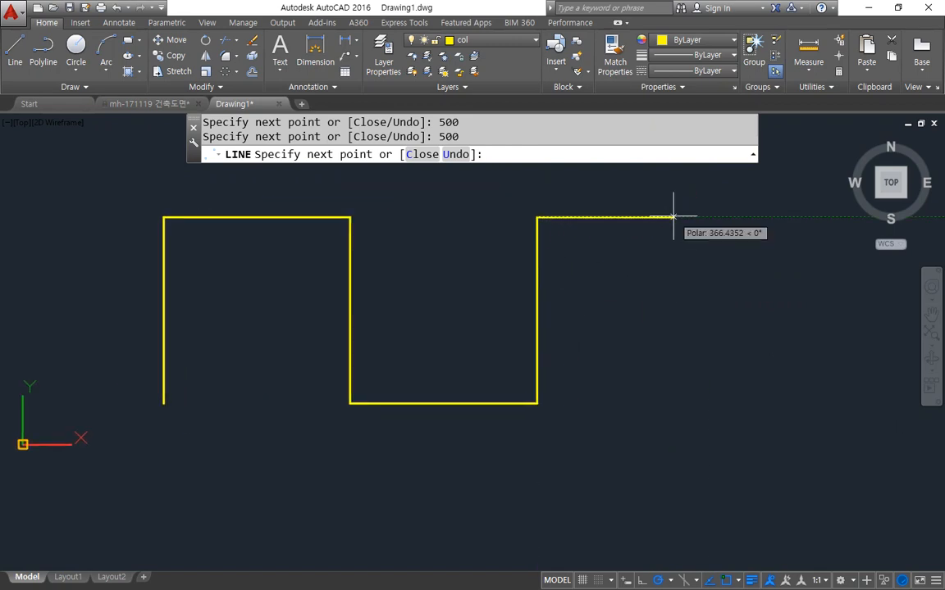
pyautogui.write('100')
pyautogui.press('Return')
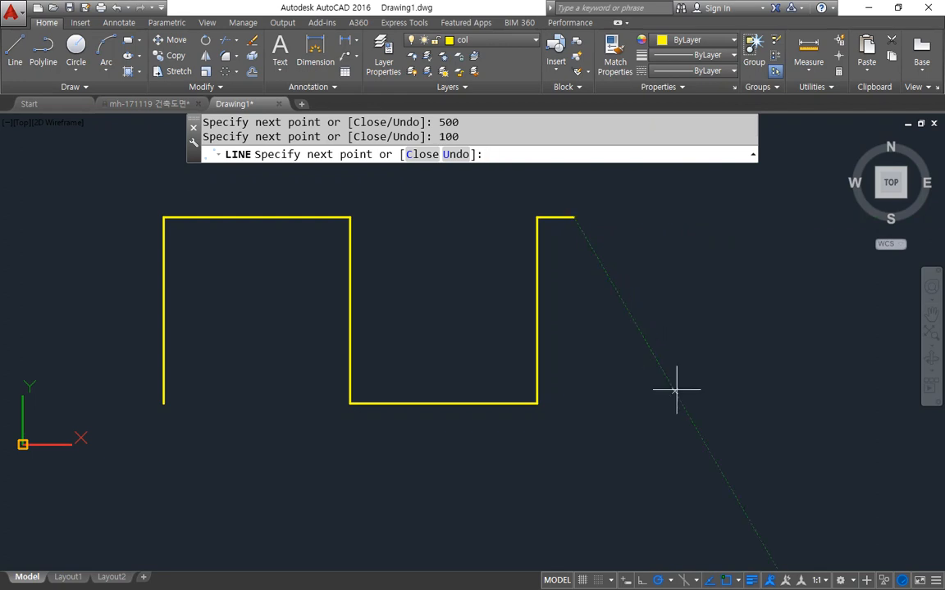
pyautogui.press('Return')
pyautogui.click(568, 217)
pyautogui.write('e')
pyautogui.press('Return')
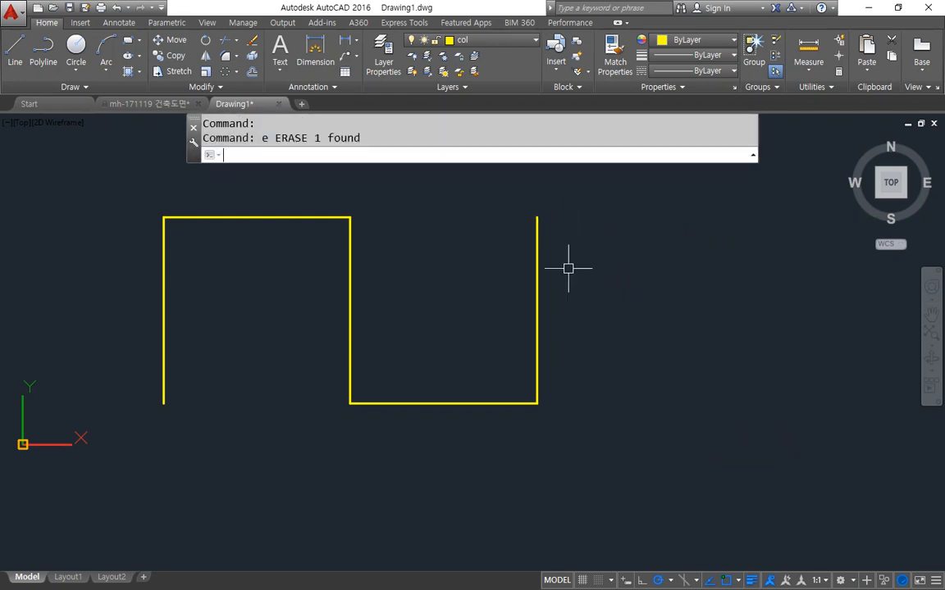
# - Draw a 1000-unit horizontal line to the right from the upper end of the chain's last vertical segment
pyautogui.write('l')
pyautogui.press('Return')
pyautogui.click(537, 217)
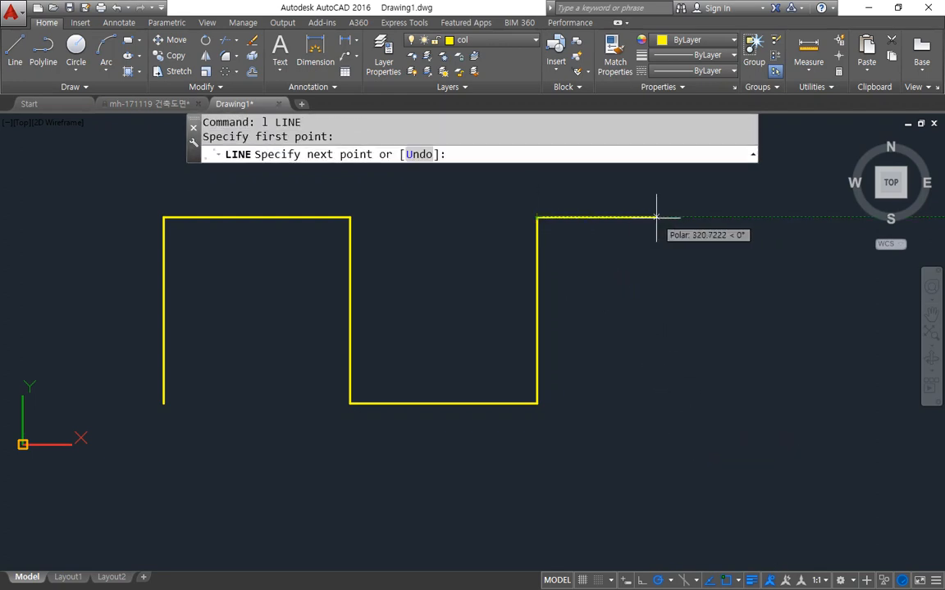
pyautogui.write('1000')
pyautogui.press('Return')
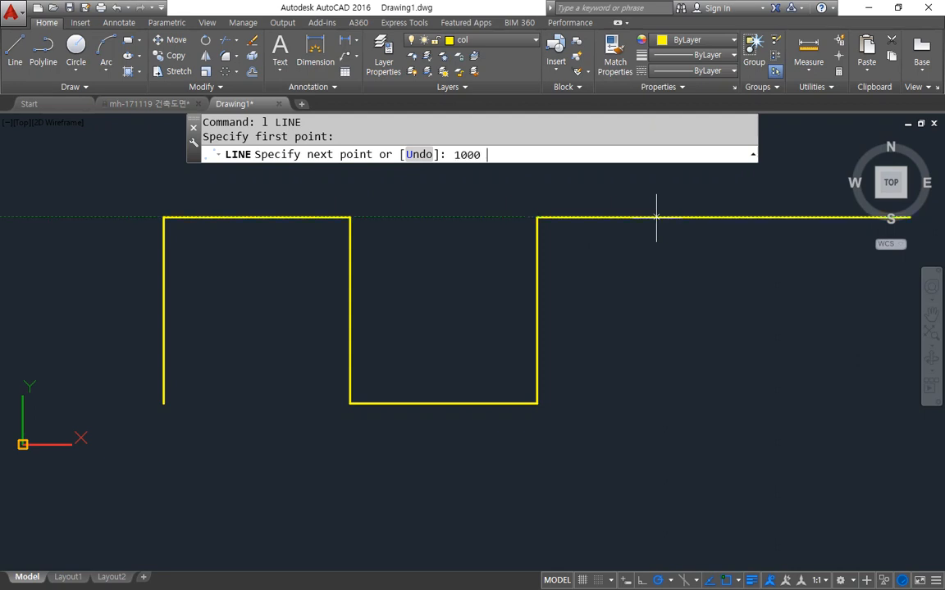
pyautogui.press('Return')
pyautogui.scroll(-3, 523, 384)
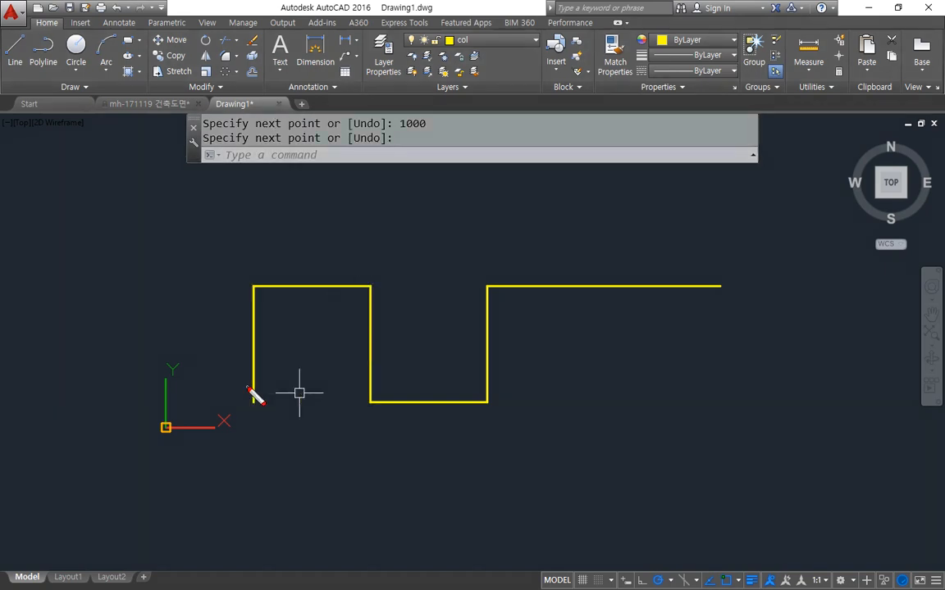
pyautogui.moveTo(247, 386)
pyautogui.mouseDown()
pyautogui.moveTo(268, 288)
pyautogui.moveTo(351, 310)
pyautogui.moveTo(375, 377)
pyautogui.moveTo(453, 378)
pyautogui.moveTo(502, 291)
pyautogui.moveTo(522, 286)
pyautogui.mouseUp()
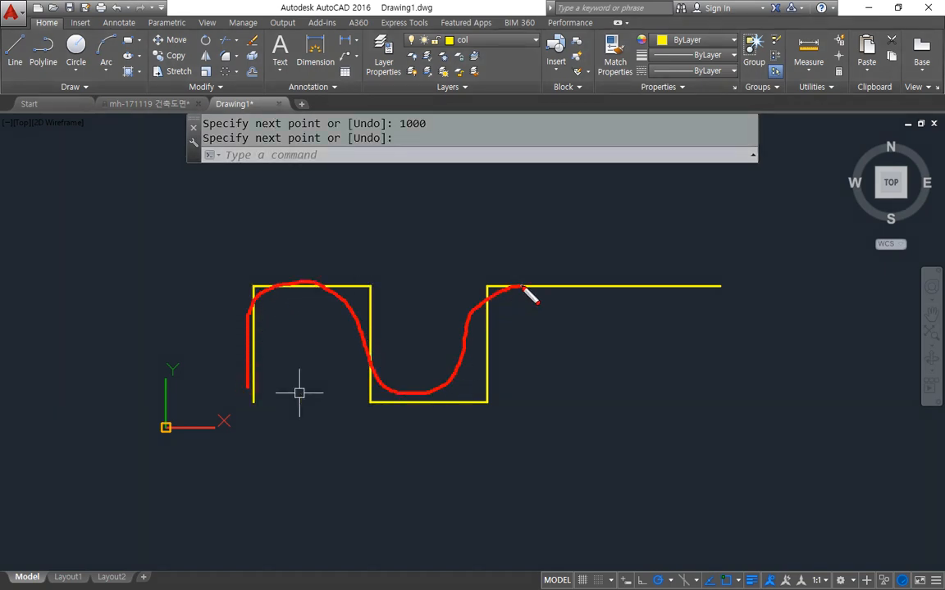
pyautogui.press('Escape')
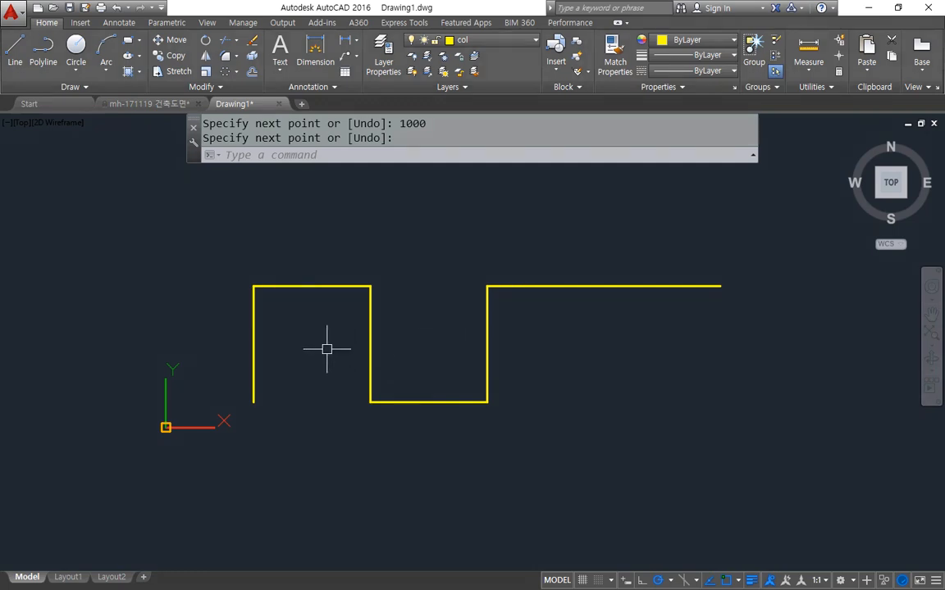
# - Fillet the chain's first upper corner, between the leftmost vertical line and the first horizontal line, with a radius of 200
pyautogui.write('f')
pyautogui.press('Return')
pyautogui.write('r')
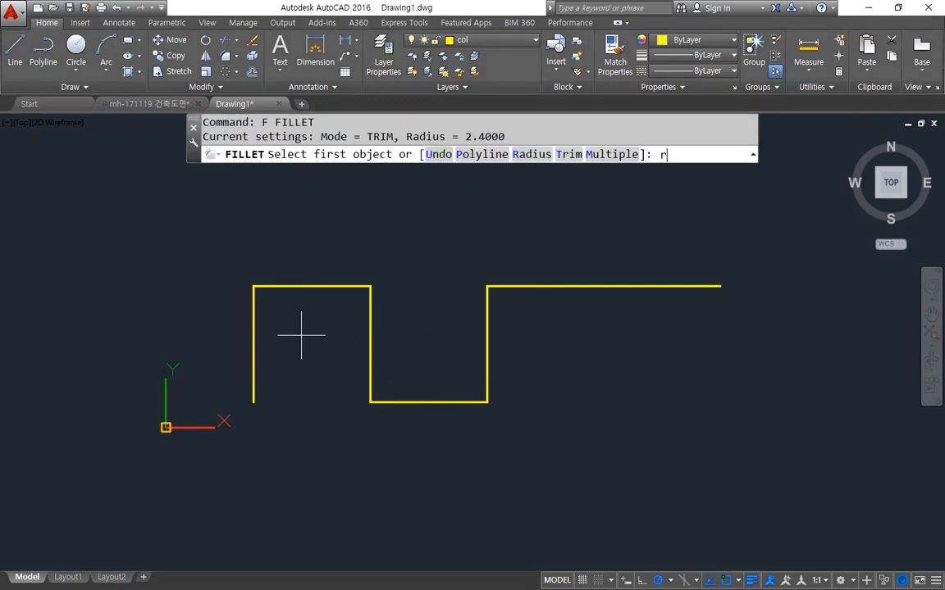
pyautogui.press('Return')
pyautogui.write('200')
pyautogui.press('Return')
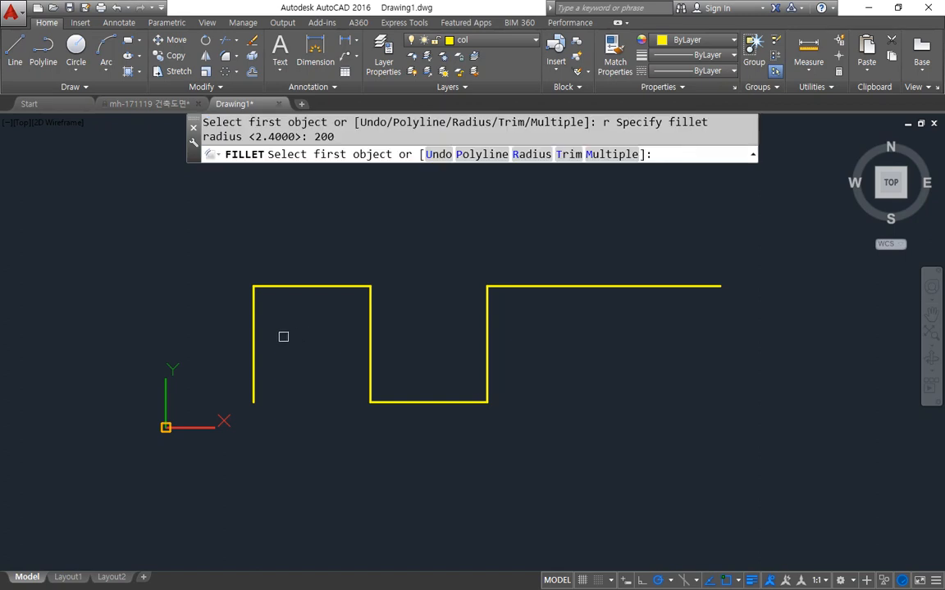
pyautogui.click(253, 335)
pyautogui.click(294, 287)
# - Fillet the remaining four corners of the square-wave chain with the same 200 radius
pyautogui.press('Return')
pyautogui.click(337, 286)
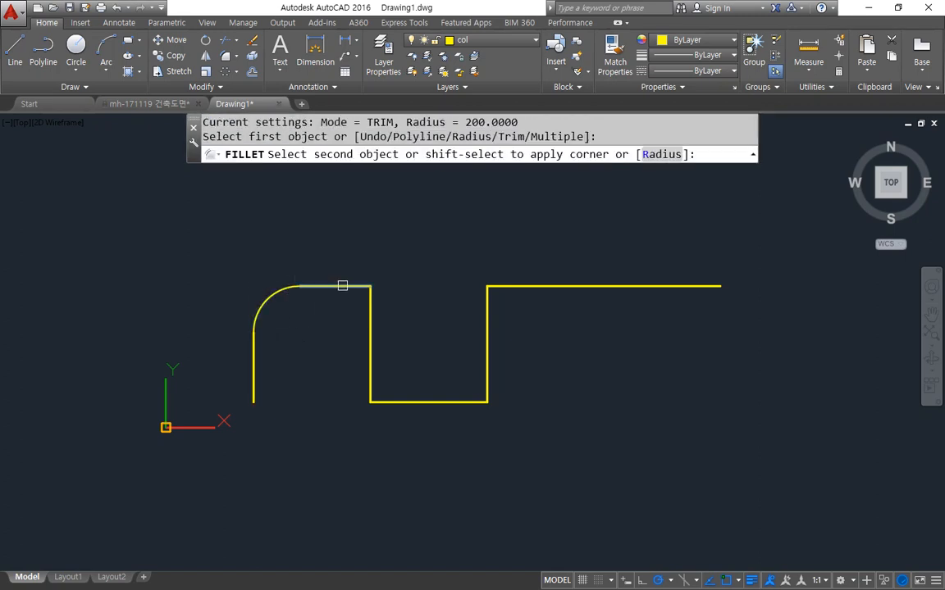
pyautogui.click(371, 312)
pyautogui.press('Return')
pyautogui.click(367, 368)
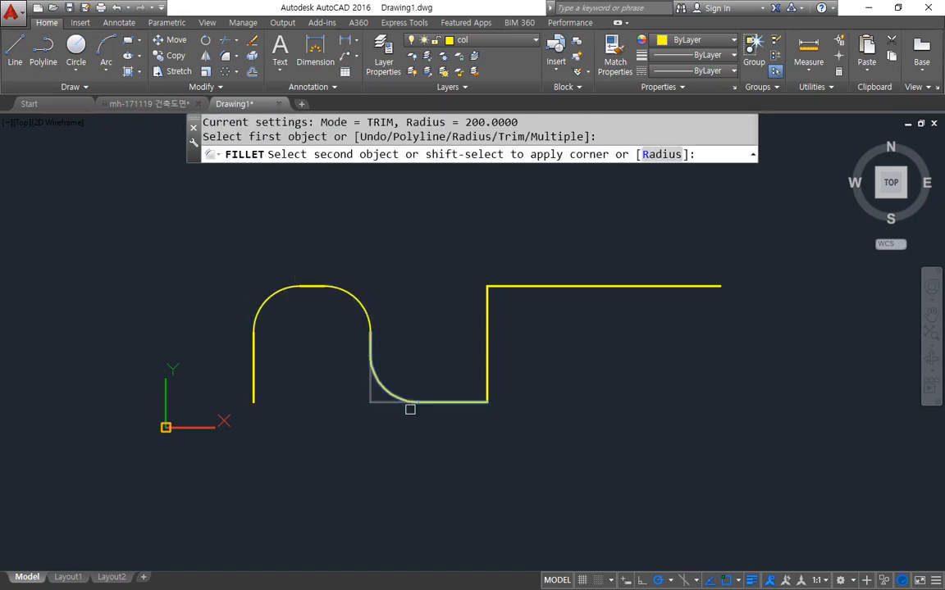
pyautogui.click(443, 402)
pyautogui.press('Return')
pyautogui.click(461, 401)
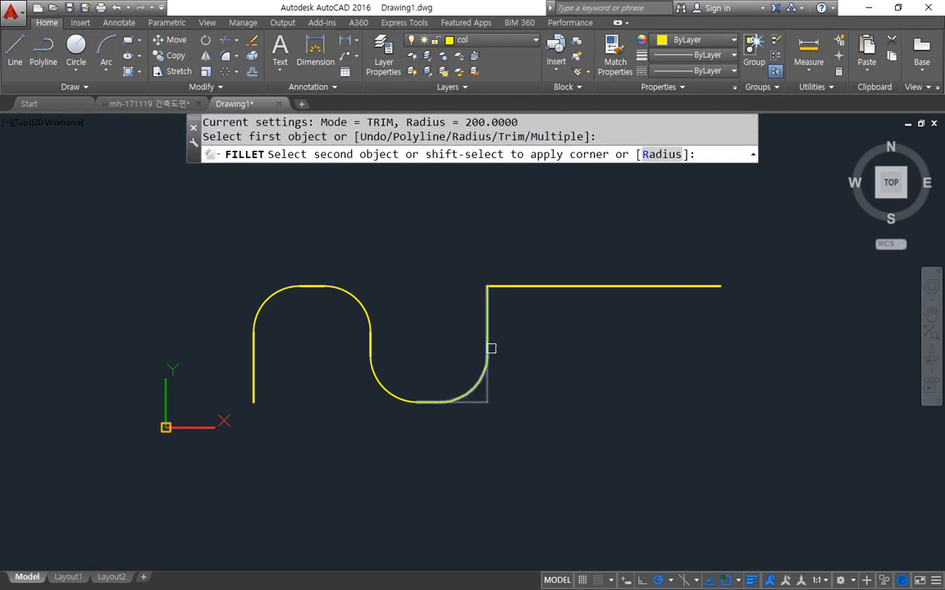
pyautogui.click(488, 345)
pyautogui.press('Return')
pyautogui.click(487, 328)
pyautogui.click(533, 285)
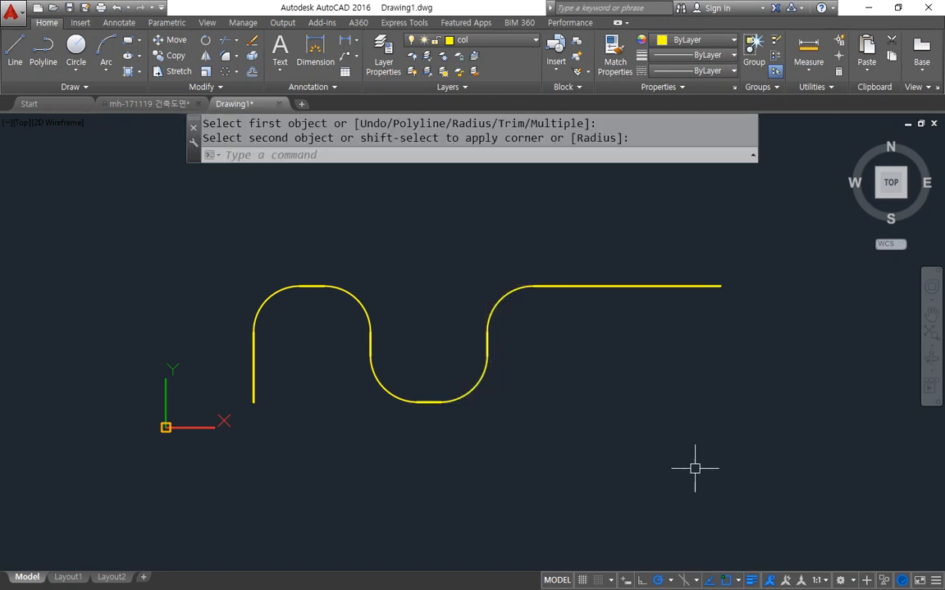
# - Join all lines and fillet arcs of the wave, and select its leftmost vertical segment to check how far it is connected
pyautogui.write('j')
pyautogui.press('Return')
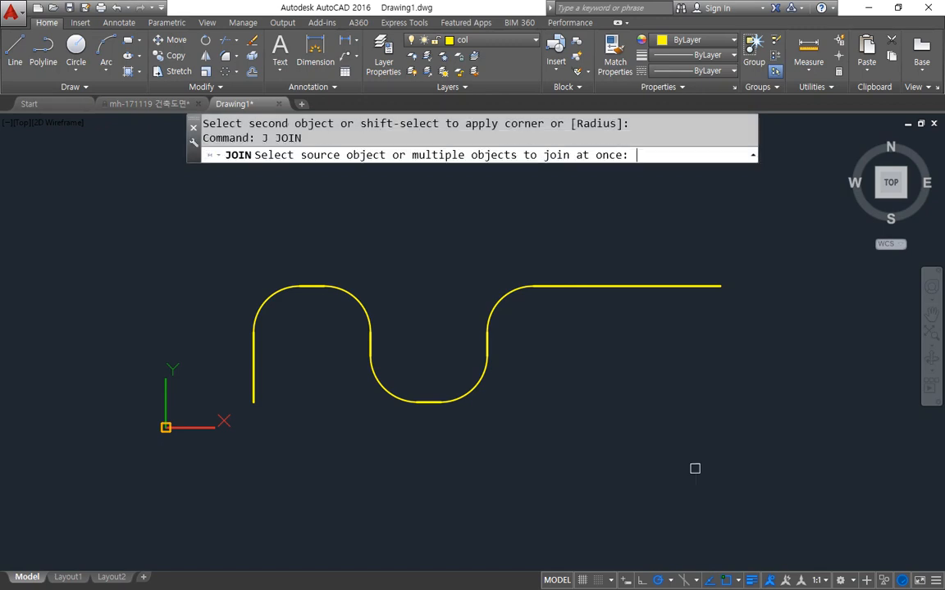
pyautogui.click(664, 215)
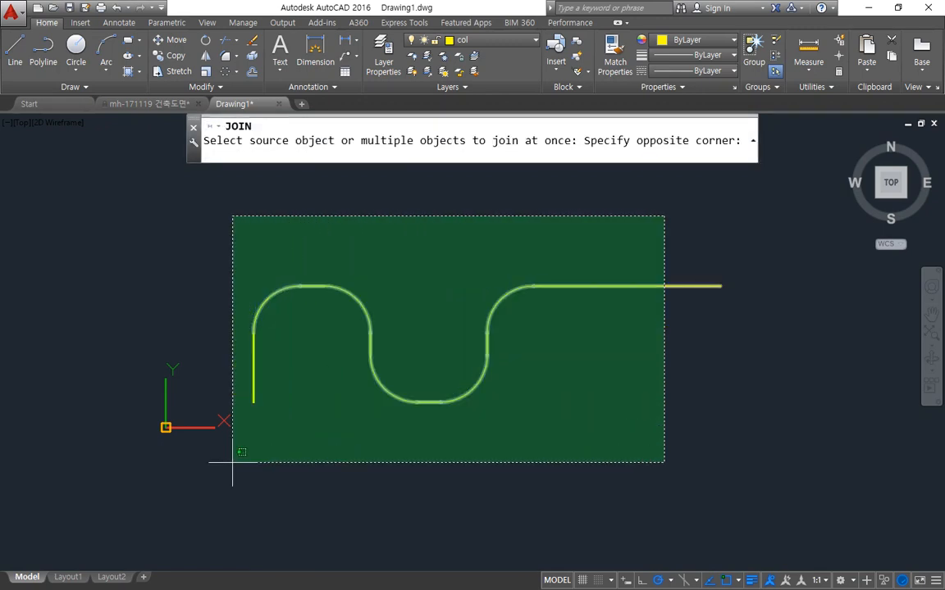
pyautogui.click(231, 460)
pyautogui.press('Return')
pyautogui.click(255, 370)
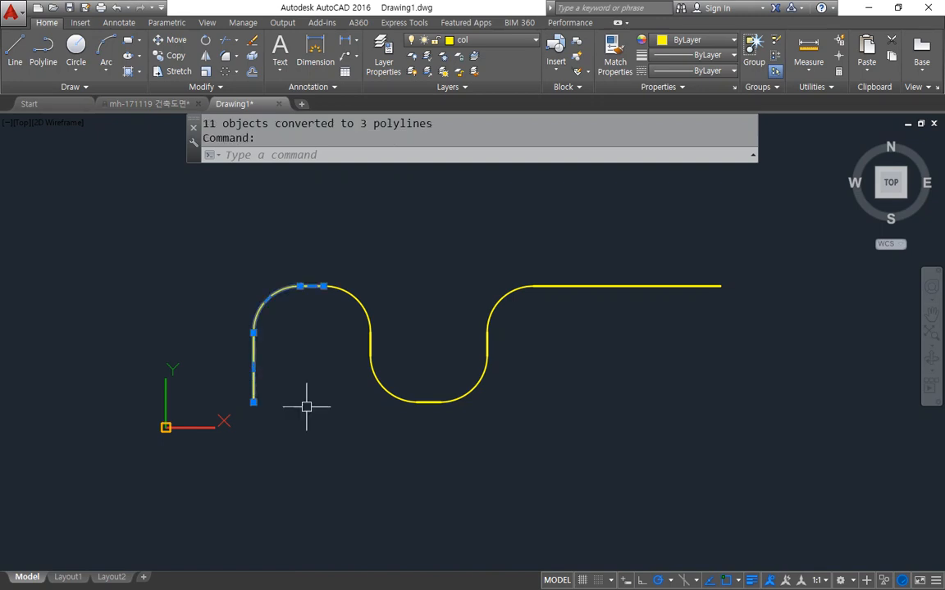
pyautogui.press('Escape')
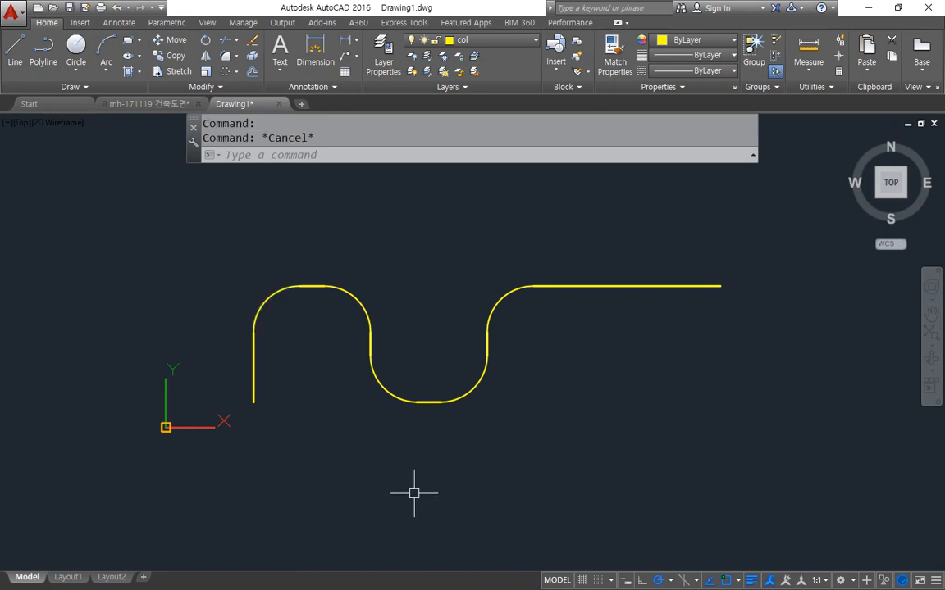
# - Join the wave's separate polylines again into one, and select the wave to check that it is a single object
pyautogui.write('j')
pyautogui.press('Return')
pyautogui.click(637, 217)
pyautogui.click(233, 468)
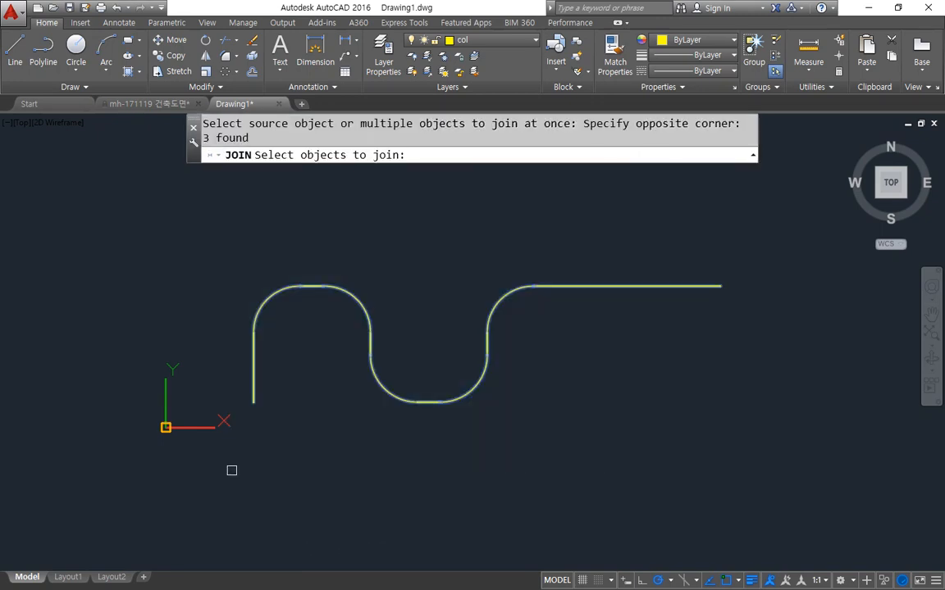
pyautogui.press('Return')
pyautogui.click(261, 310)
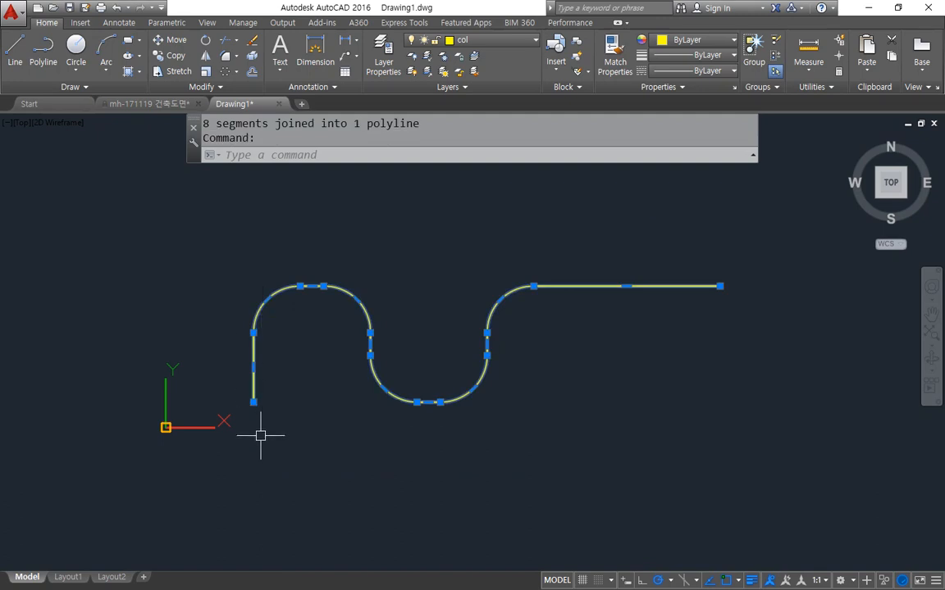
pyautogui.press('Escape')
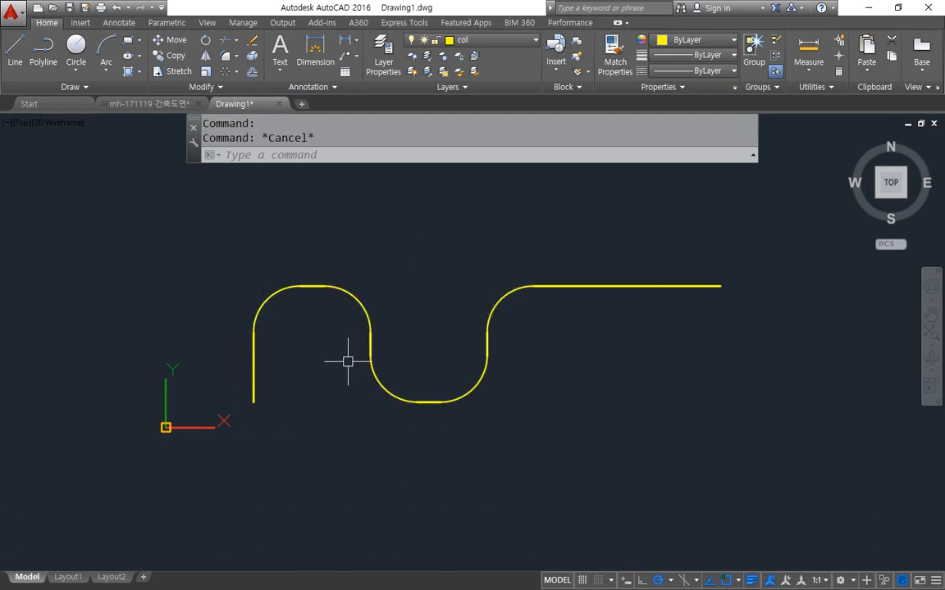
# - Offset the wave polyline by 50 to both its outer and inner side
pyautogui.scroll(4, 287, 341)
pyautogui.write('o')
pyautogui.press('Return')
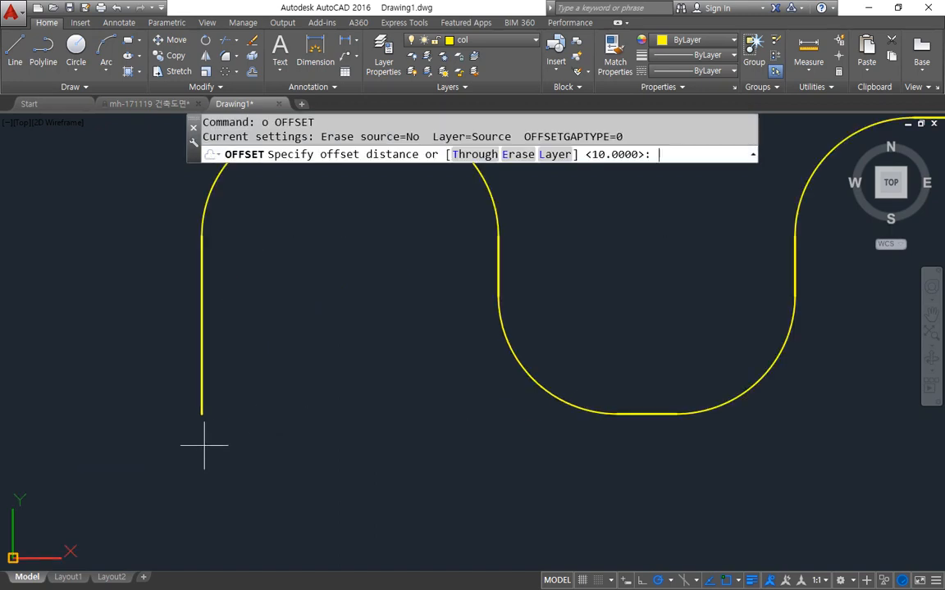
pyautogui.write('50')
pyautogui.press('Return')
pyautogui.click(201, 382)
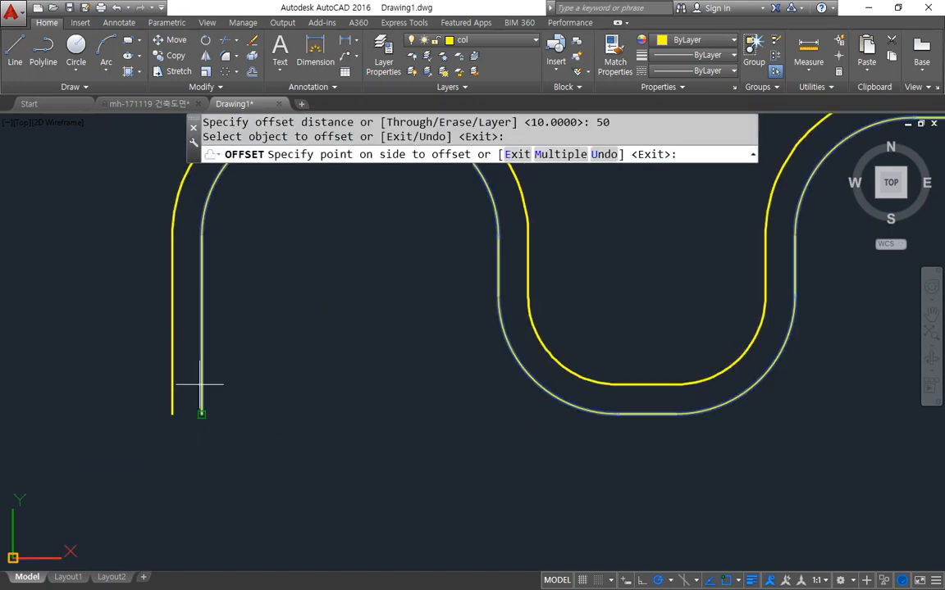
pyautogui.click(165, 380)
pyautogui.click(201, 381)
pyautogui.click(311, 386)
pyautogui.press('Return')
pyautogui.moveTo(304, 351); pyautogui.dragTo(308, 416, button='middle')
pyautogui.press('Escape')
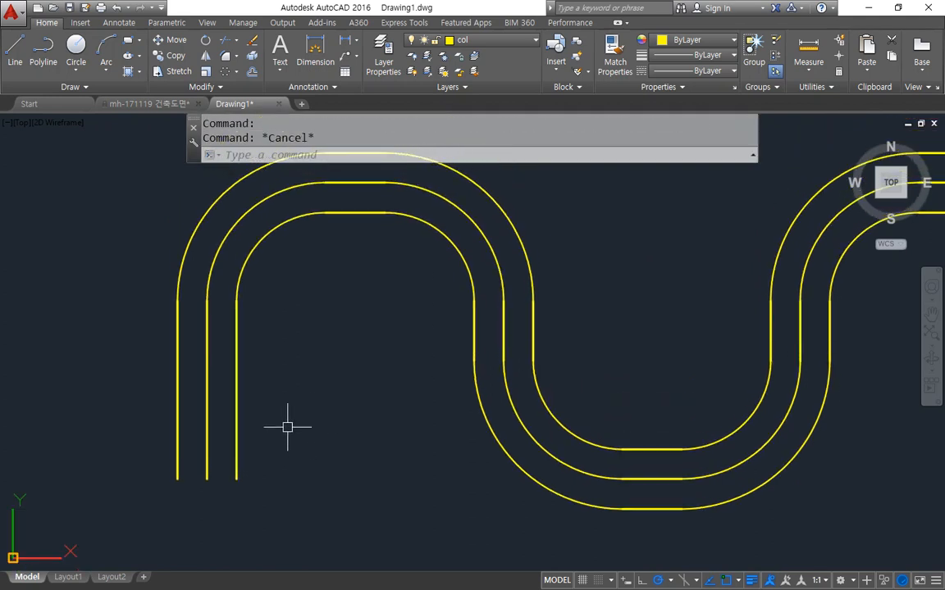
# - Move the middle wave polyline to the fin layer and clear the selection
pyautogui.click(207, 401)
pyautogui.click(483, 41)
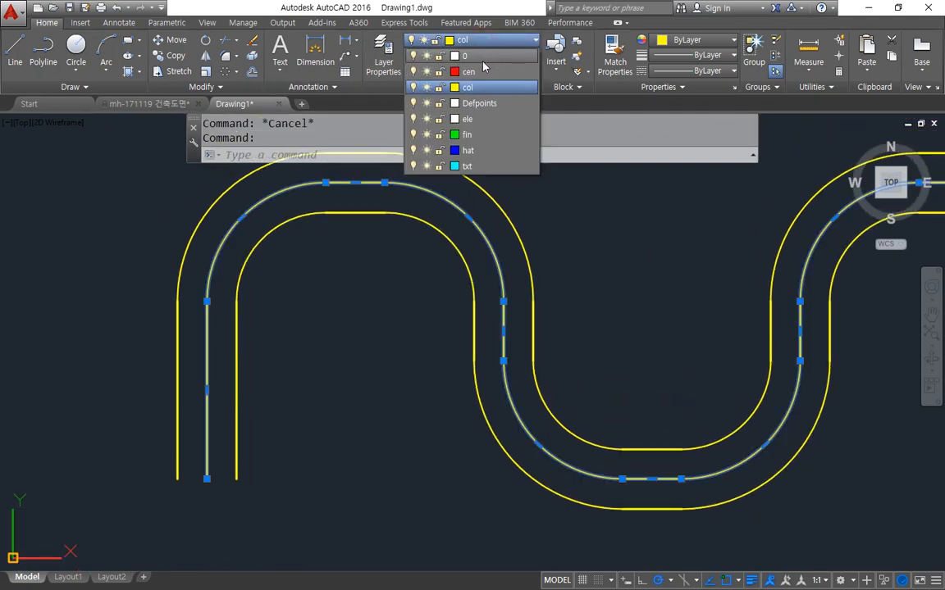
pyautogui.click(480, 135)
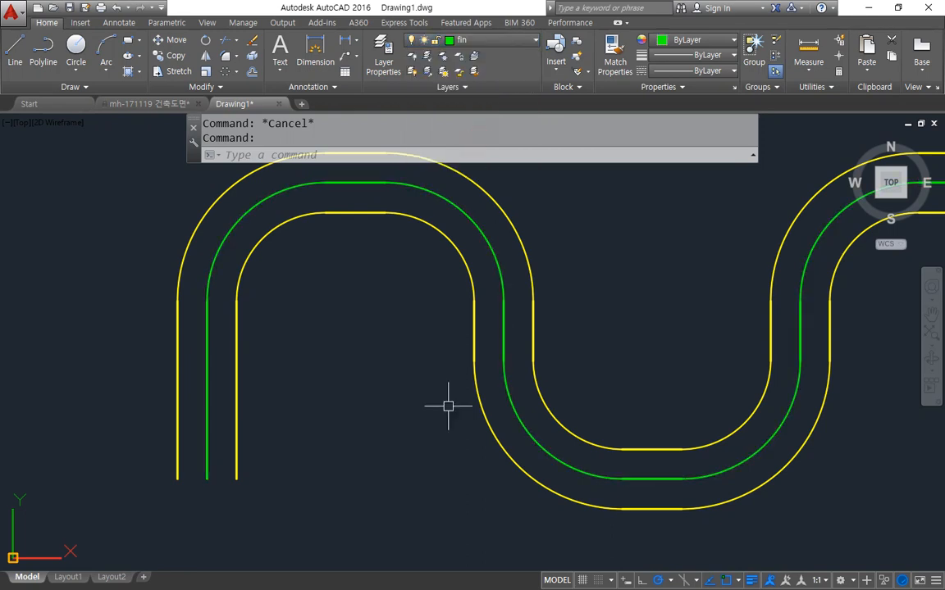
pyautogui.press('Escape')
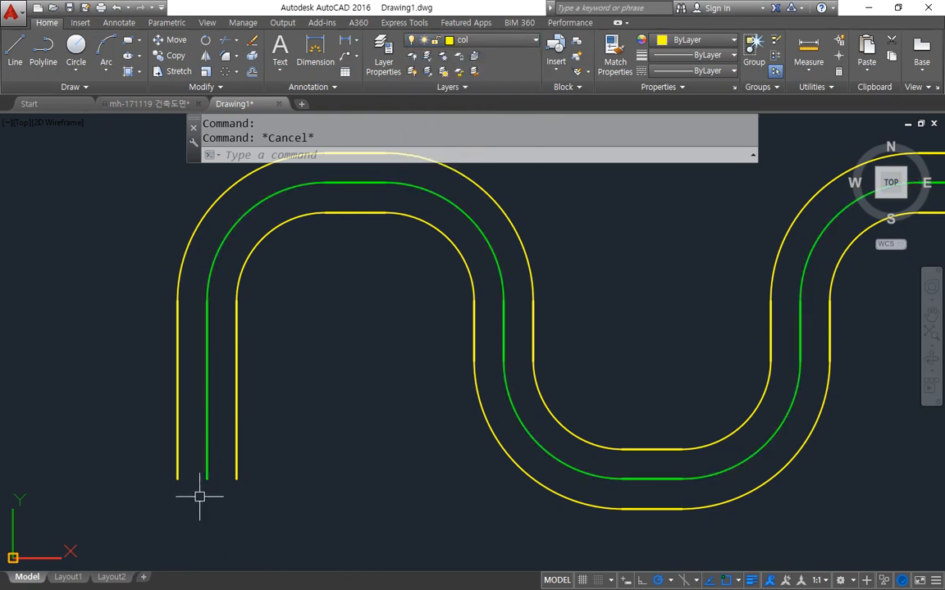
pyautogui.moveTo(201, 485)
pyautogui.mouseDown()
pyautogui.moveTo(195, 330)
pyautogui.moveTo(287, 190)
pyautogui.moveTo(488, 215)
pyautogui.moveTo(560, 451)
pyautogui.moveTo(808, 349)
pyautogui.moveTo(849, 242)
pyautogui.mouseUp()
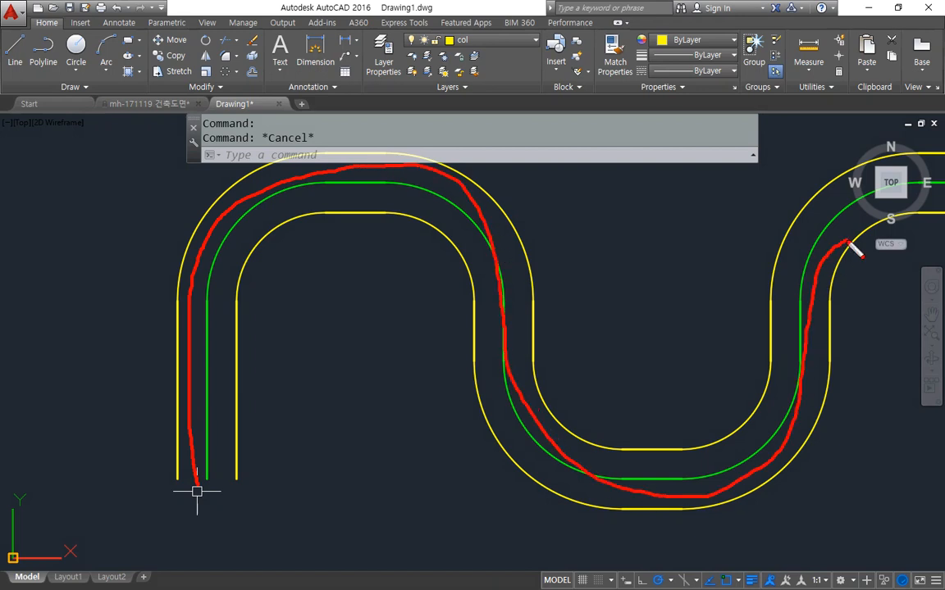
pyautogui.press('Escape')
# - Draw a 100 by 20 rectangle up and right from the lower end of the leftmost offset line
pyautogui.scroll(5, 189, 492)
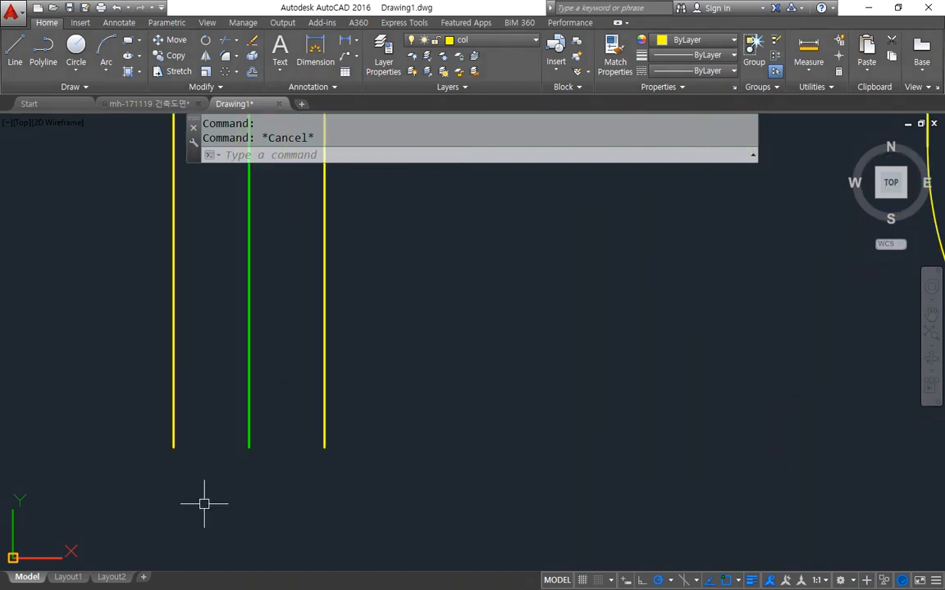
pyautogui.write('rec')
pyautogui.press('Return')
pyautogui.click(173, 448)
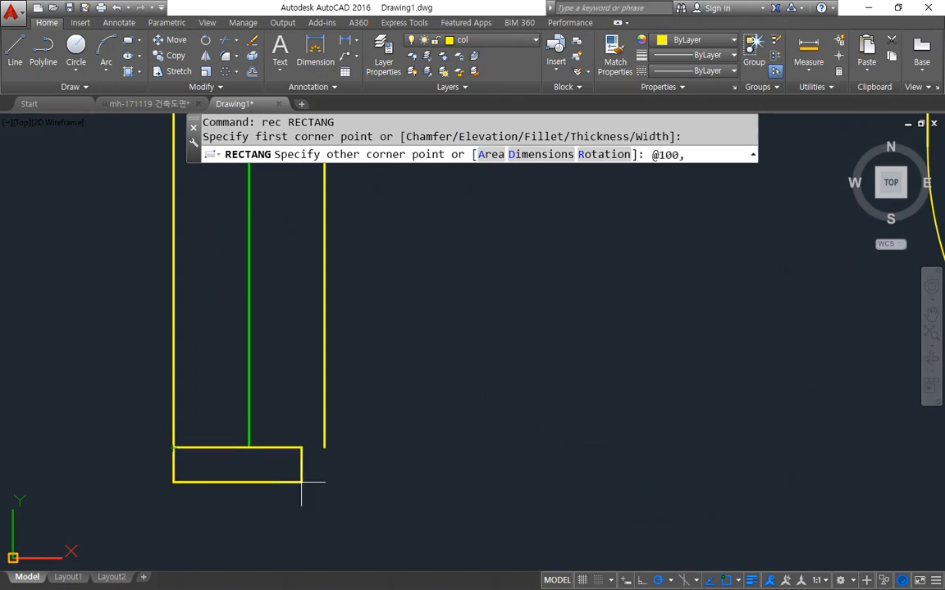
pyautogui.write('@100,20')
pyautogui.press('Return')
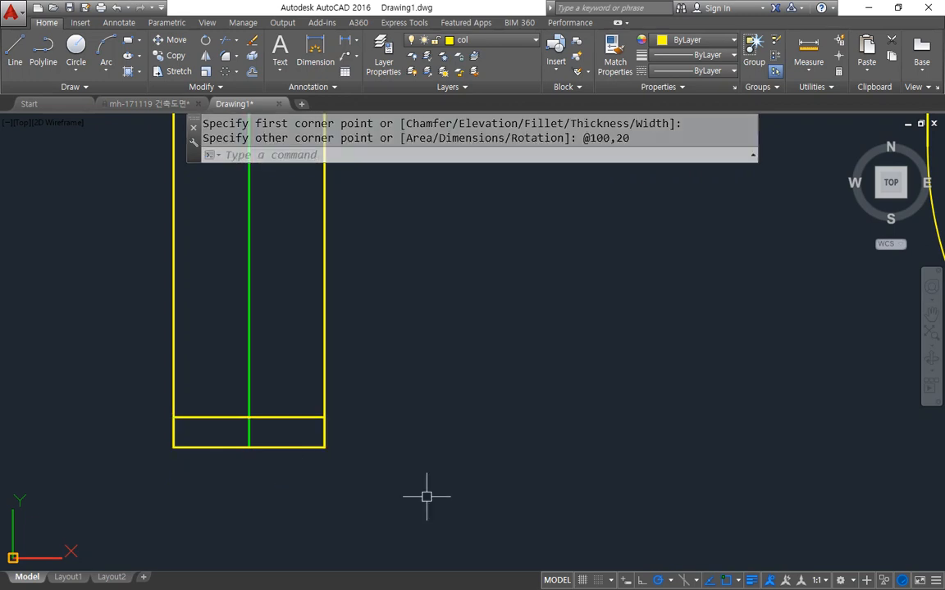
# - Draw a diagonal line from the rectangle's upper-left corner to its lower-right corner
pyautogui.write('l')
pyautogui.press('Return')
pyautogui.click(175, 419)
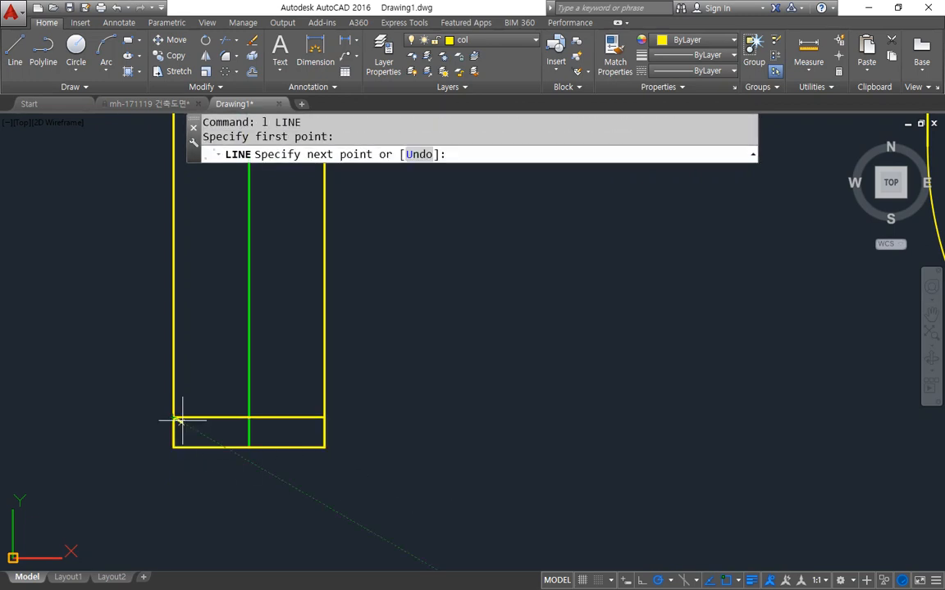
pyautogui.click(322, 445)
pyautogui.press('Return')
# - Move the rectangle and its diagonal from the diagonal's midpoint to the lower endpoint of the green centre polyline
pyautogui.write('m')
pyautogui.press('Return')
pyautogui.click(297, 415)
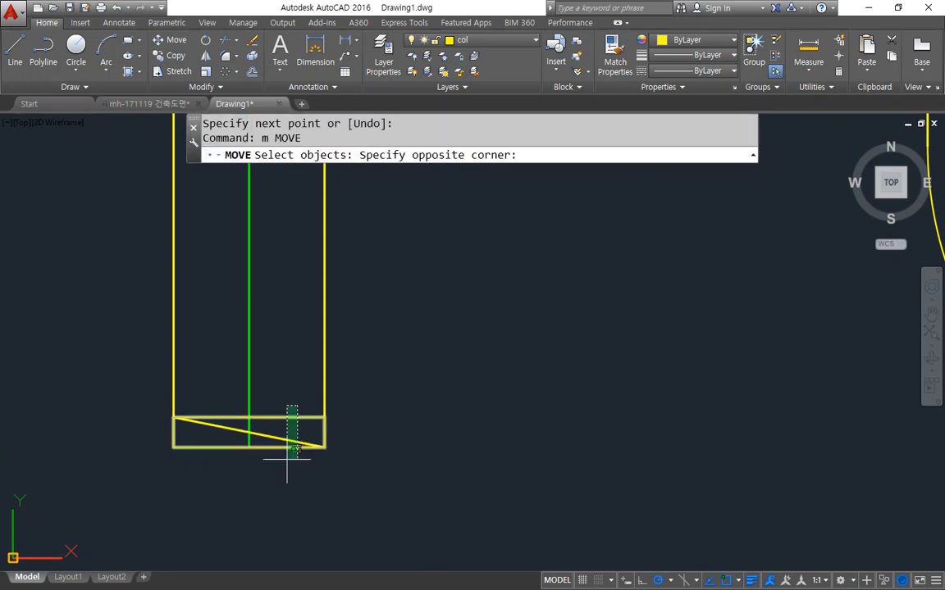
pyautogui.click(253, 434)
pyautogui.press('Return')
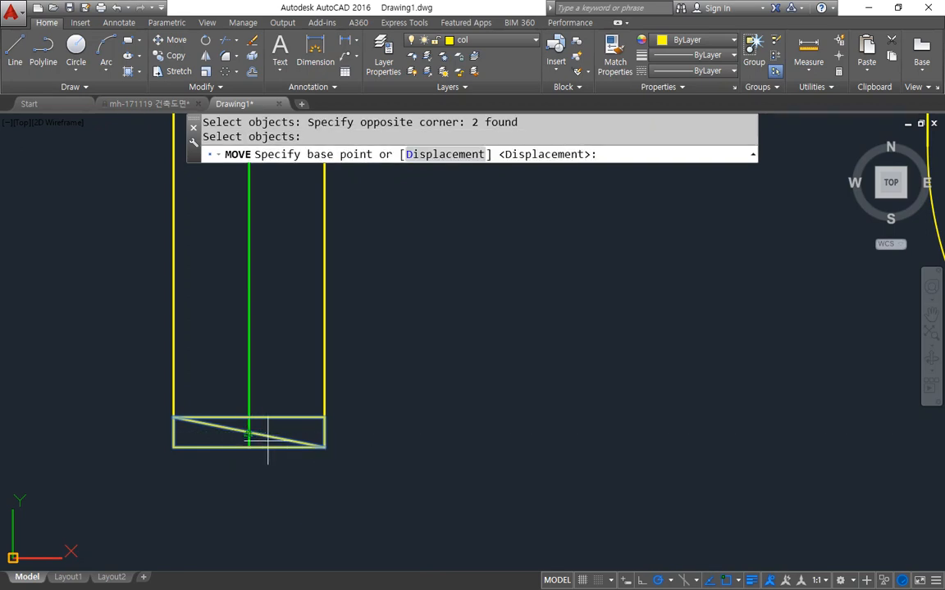
pyautogui.click(267, 440)
pyautogui.click(256, 451)
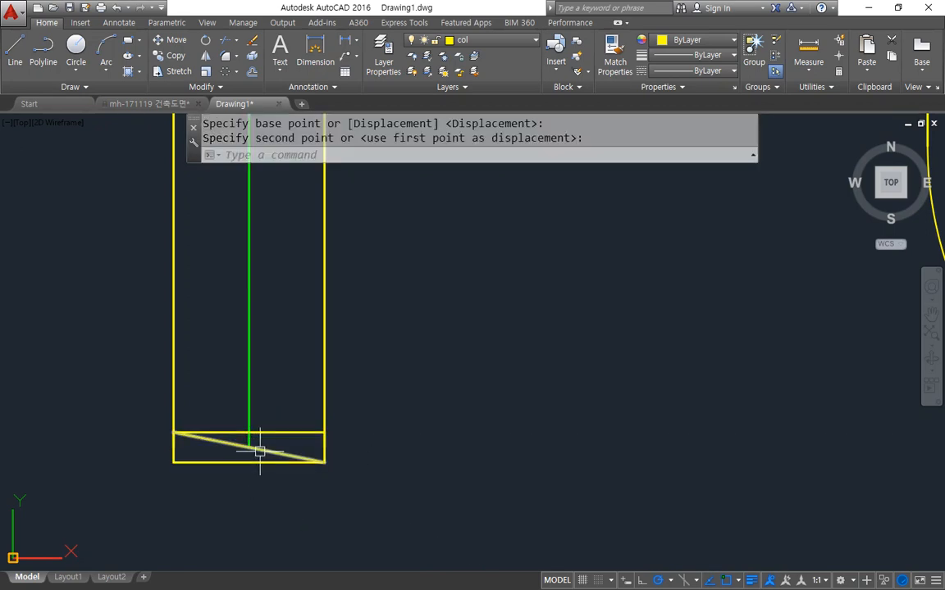
# - Erase the diagonal line inside the rectangle
pyautogui.click(259, 451)
pyautogui.write('e')
pyautogui.press('Return')
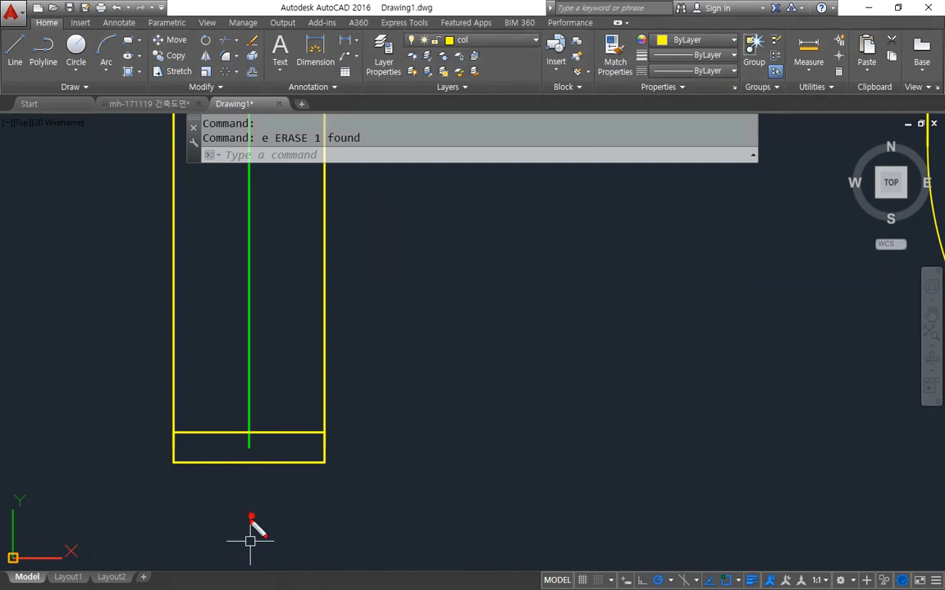
pyautogui.moveTo(250, 517)
pyautogui.mouseDown()
pyautogui.moveTo(287, 371)
pyautogui.moveTo(290, 519)
pyautogui.mouseUp()
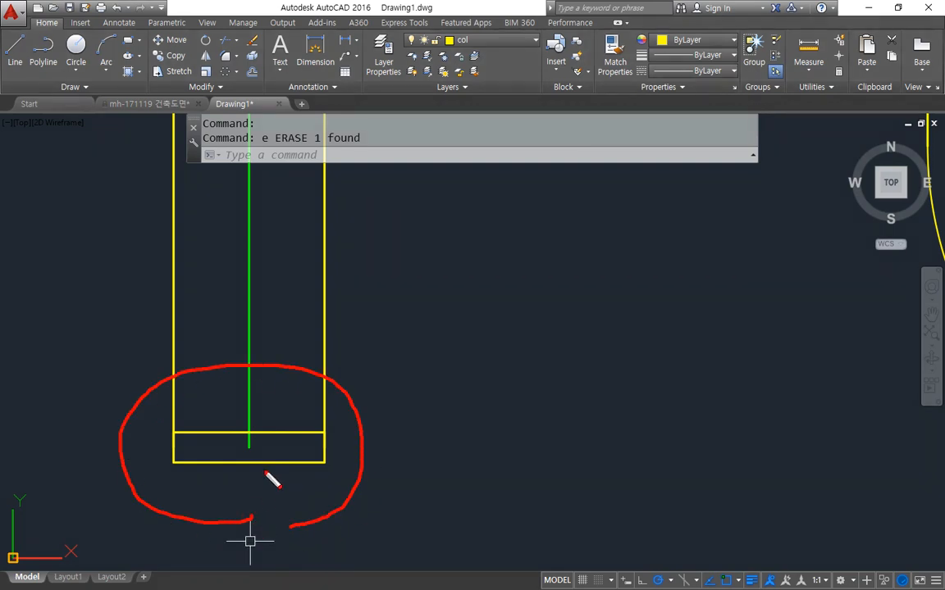
pyautogui.moveTo(264, 478)
pyautogui.mouseDown()
pyautogui.moveTo(318, 461)
pyautogui.moveTo(264, 480)
pyautogui.mouseUp()
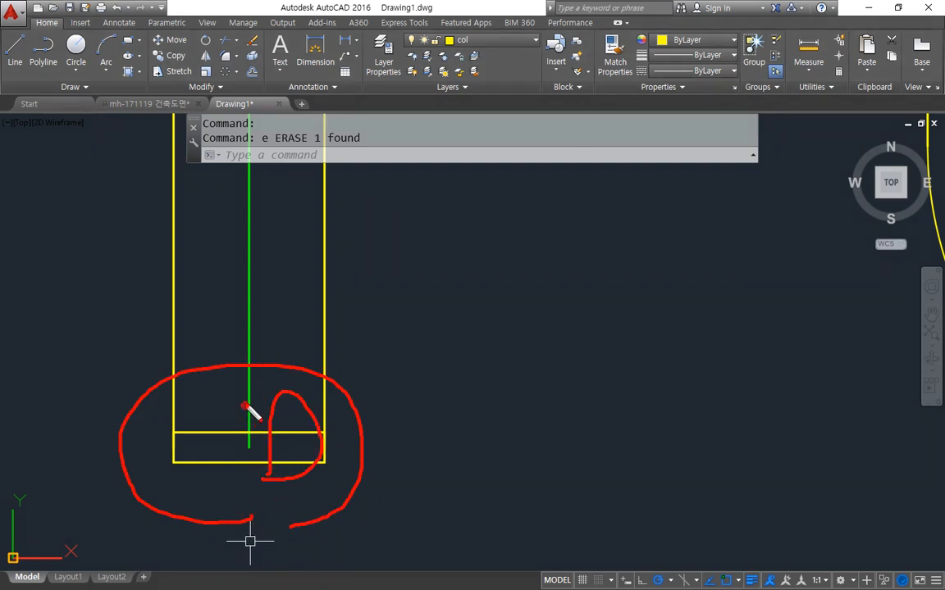
pyautogui.moveTo(245, 405)
pyautogui.mouseDown()
pyautogui.moveTo(236, 266)
pyautogui.moveTo(254, 270)
pyautogui.mouseUp()
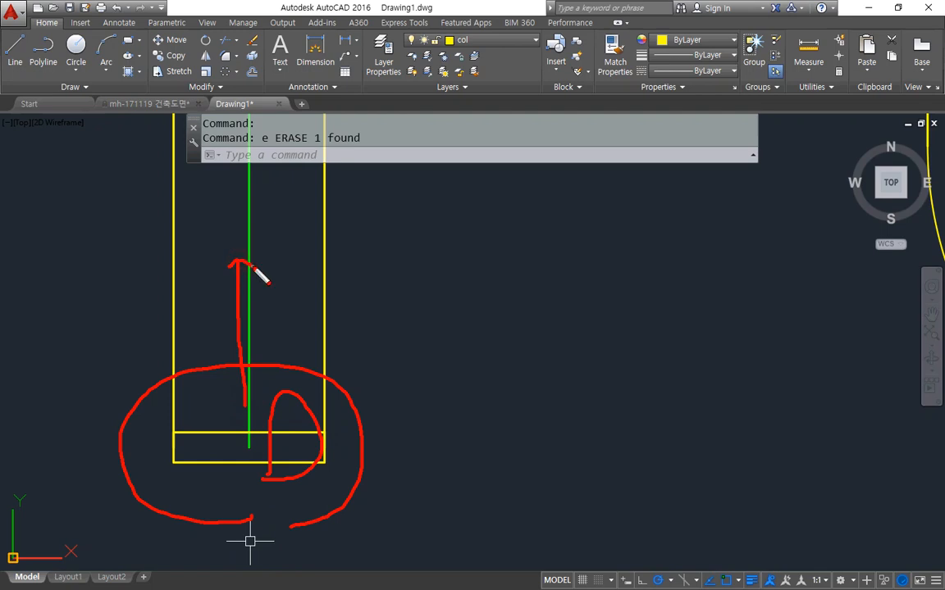
pyautogui.press('Escape')
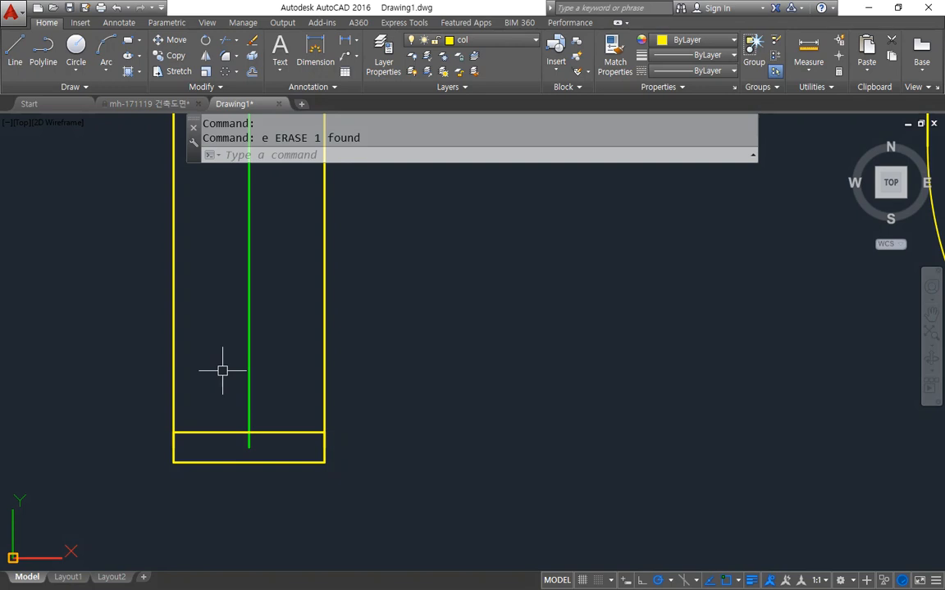
pyautogui.press('Escape')
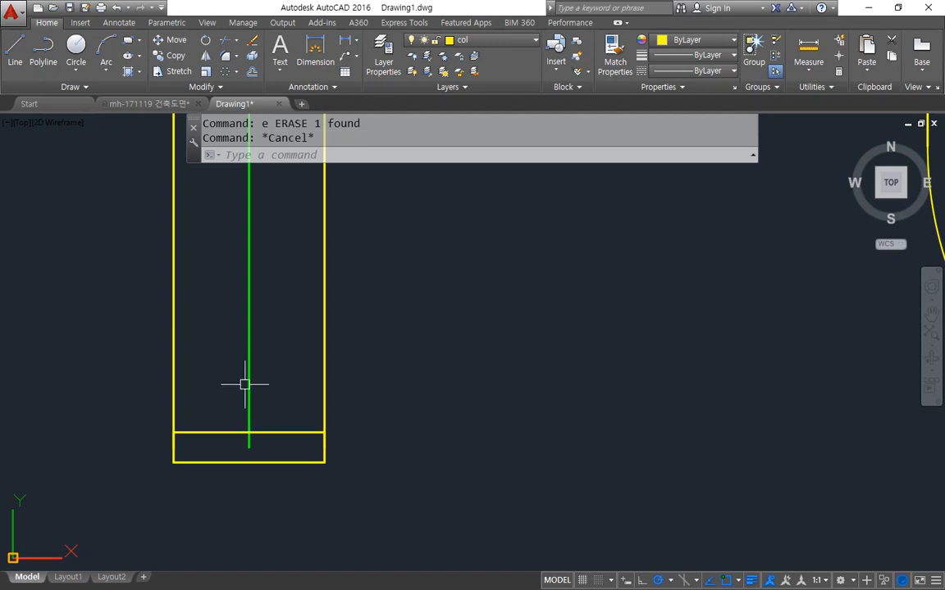
# - Create a path array of the small rectangle along the green centre polyline
pyautogui.scroll(-6, 244, 382)
pyautogui.moveTo(311, 396)
pyautogui.mouseDown(button='middle')
pyautogui.moveTo(238, 439)
pyautogui.moveTo(135, 454)
pyautogui.mouseUp(button='middle')
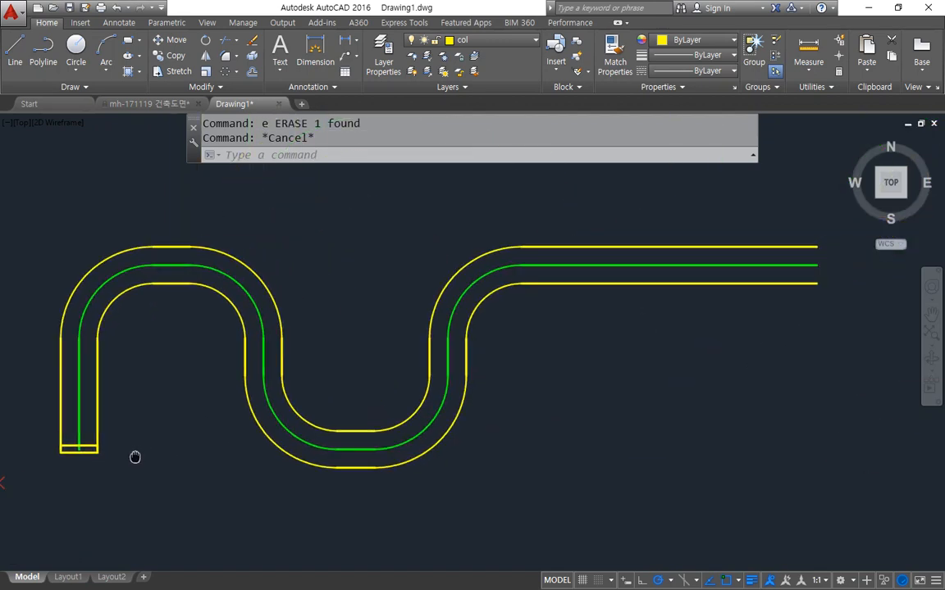
pyautogui.click(236, 72)
pyautogui.click(260, 119)
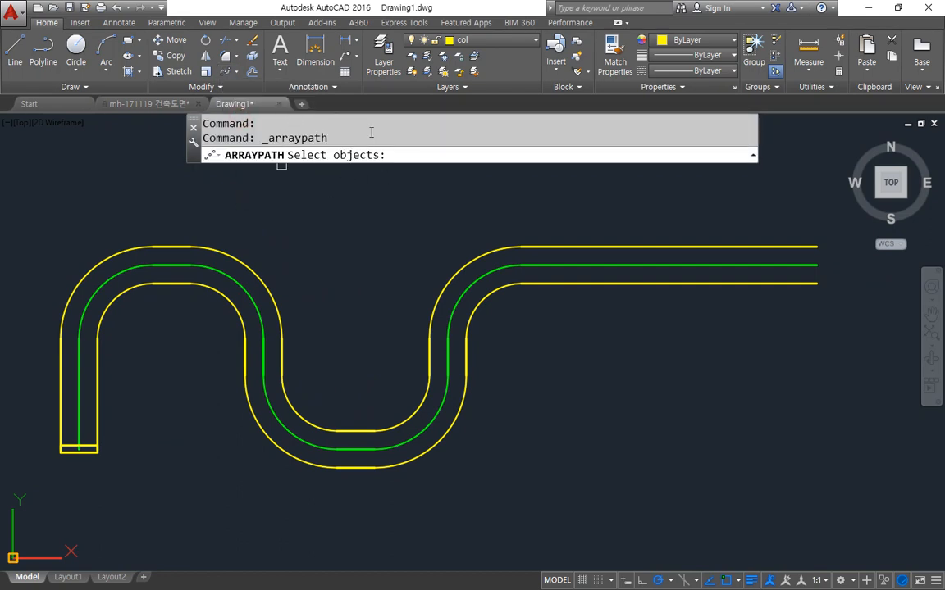
pyautogui.click(91, 449)
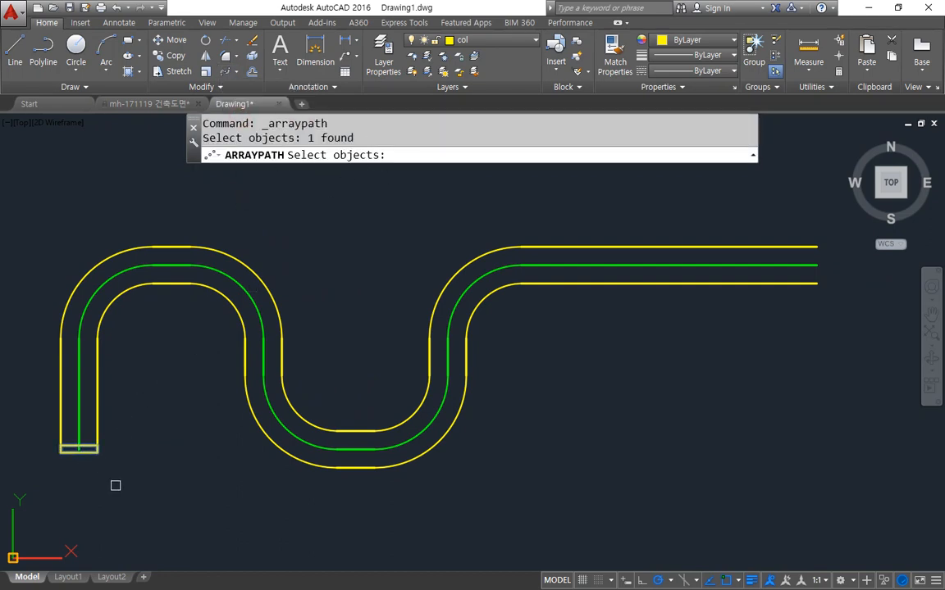
pyautogui.press('Return')
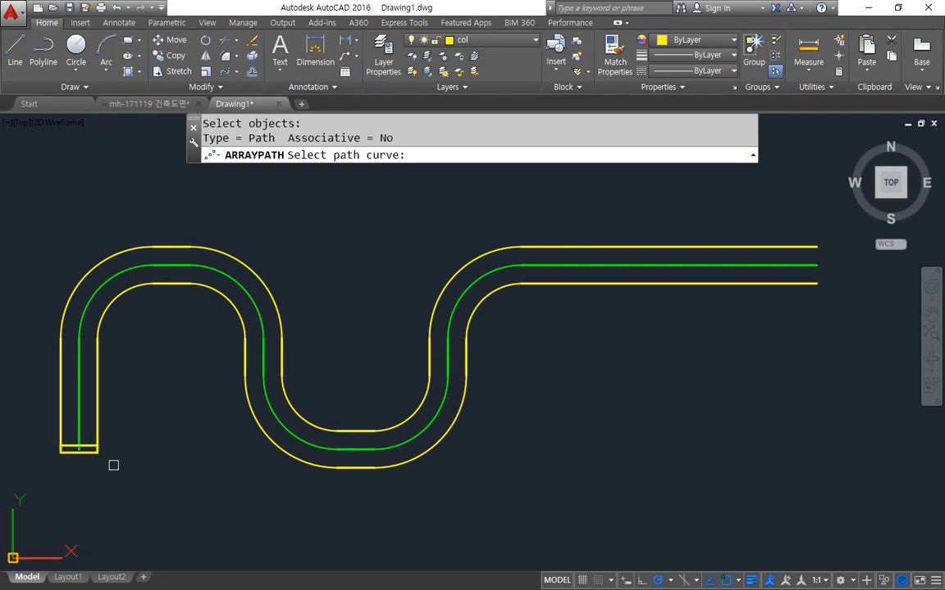
pyautogui.click(80, 377)
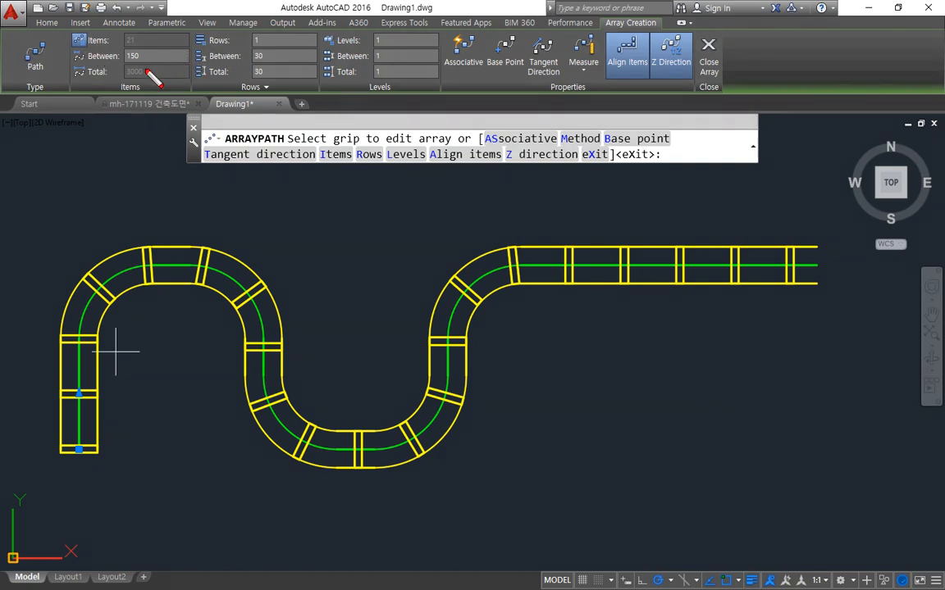
# - Set the spacing between the array items to 50 and inspect the far end of the path
pyautogui.moveTo(146, 70)
pyautogui.mouseDown()
pyautogui.moveTo(101, 40)
pyautogui.moveTo(118, 76)
pyautogui.moveTo(160, 46)
pyautogui.moveTo(144, 62)
pyautogui.moveTo(136, 26)
pyautogui.moveTo(154, 54)
pyautogui.moveTo(106, 55)
pyautogui.mouseUp()
pyautogui.write('50')
pyautogui.press('Return')
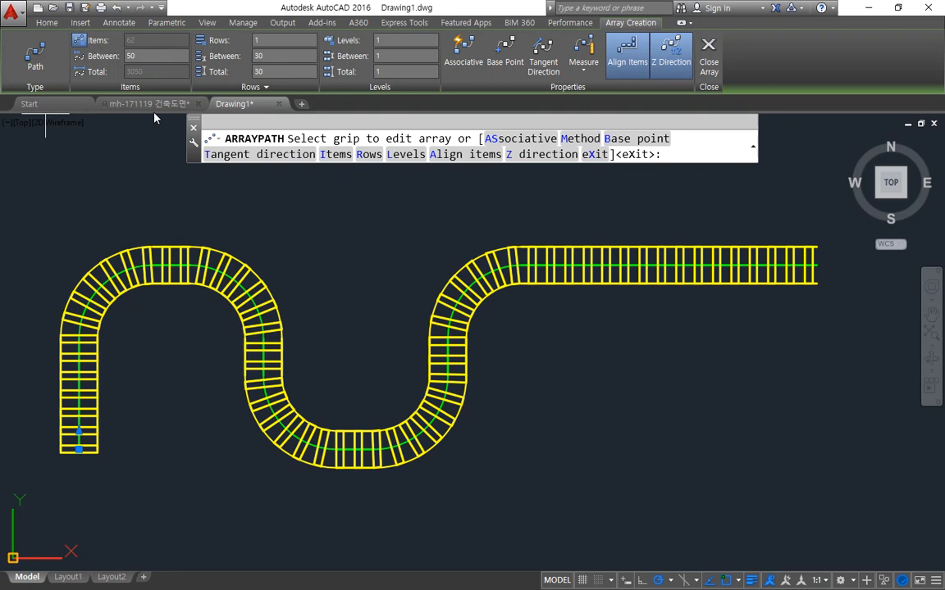
pyautogui.scroll(6, 820, 291)
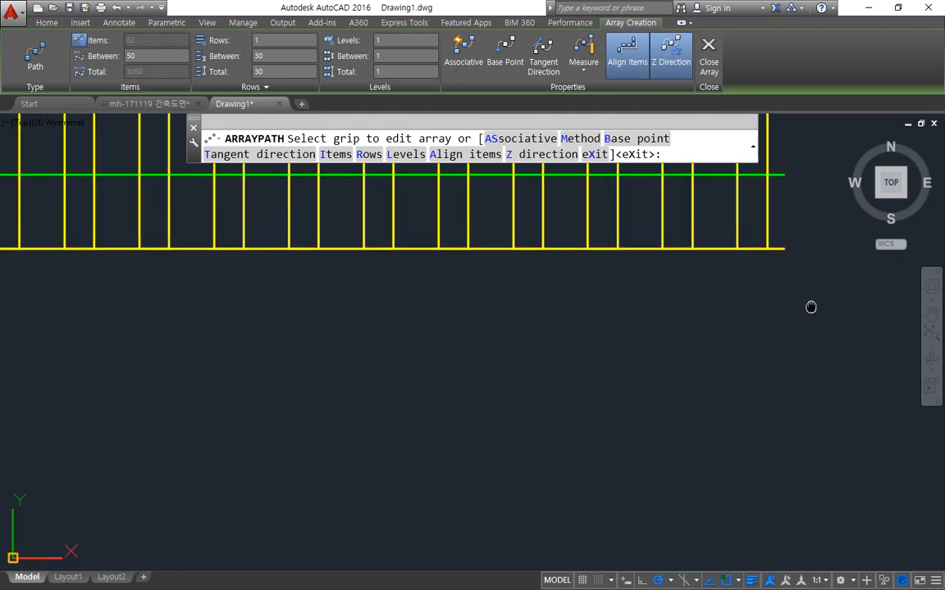
pyautogui.moveTo(810, 306); pyautogui.dragTo(686, 385, button='middle')
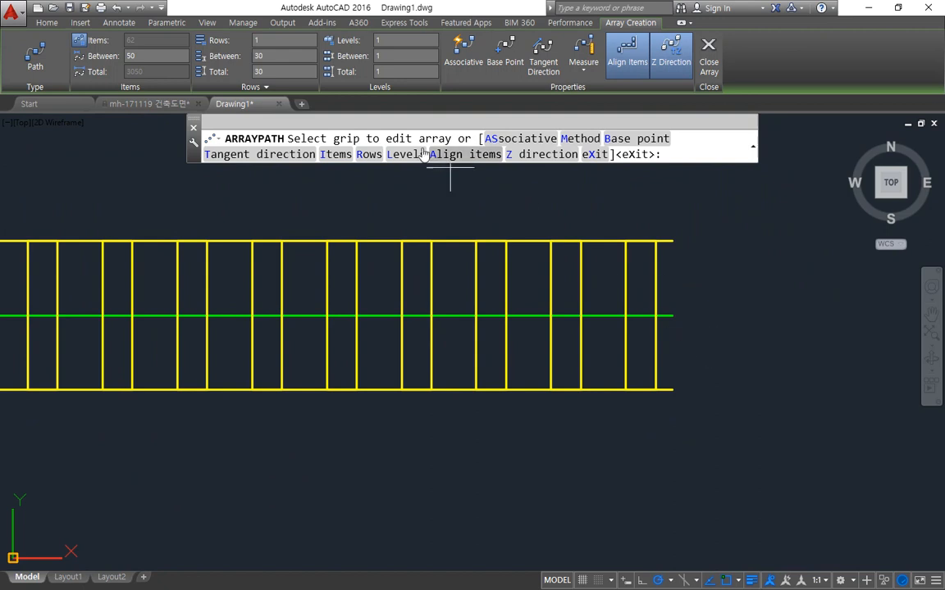
# - Change the path array's distribution method to Divide
pyautogui.moveTo(594, 90)
pyautogui.mouseDown()
pyautogui.moveTo(542, 38)
pyautogui.moveTo(617, 54)
pyautogui.moveTo(546, 64)
pyautogui.moveTo(608, 24)
pyautogui.mouseUp()
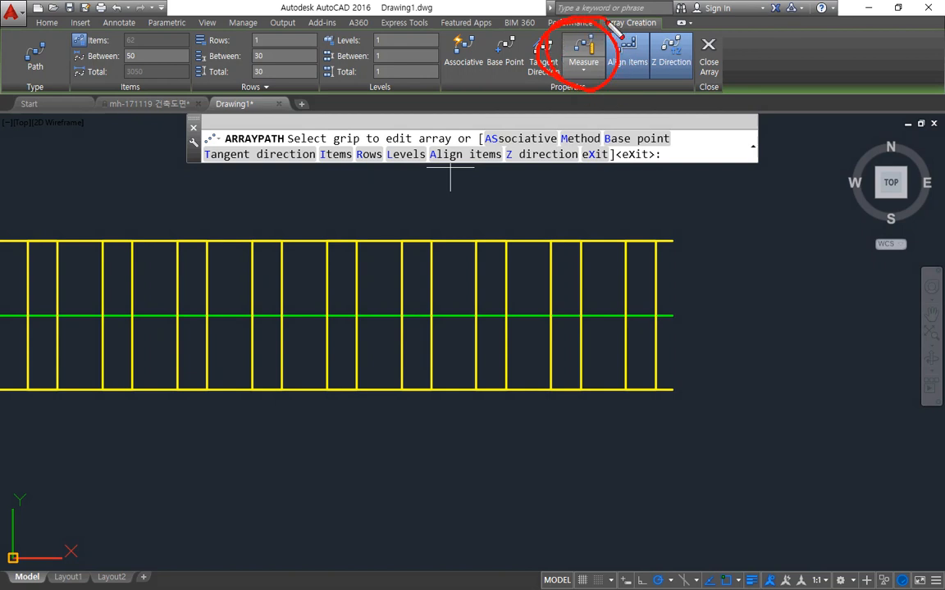
pyautogui.click(584, 71)
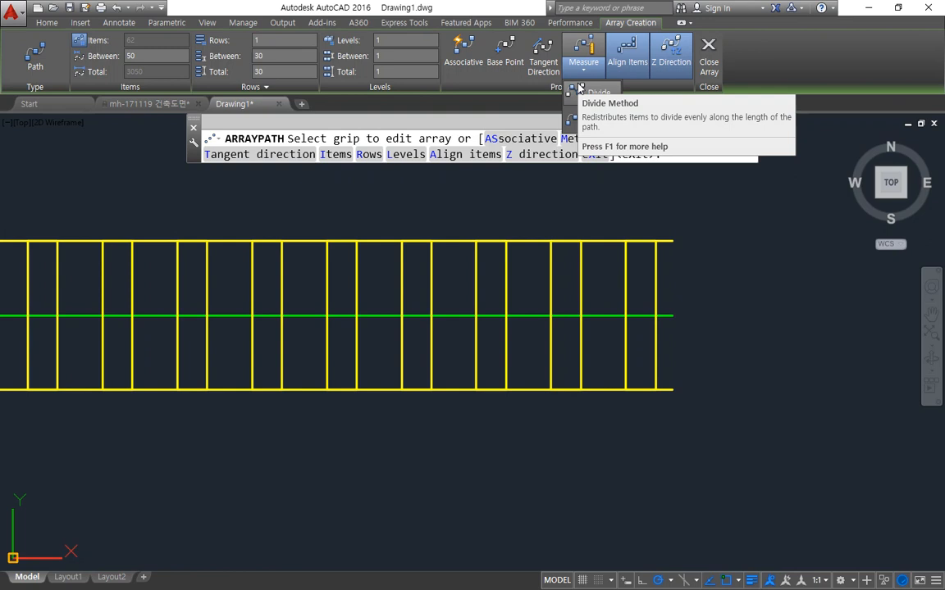
pyautogui.moveTo(138, 55)
pyautogui.mouseDown()
pyautogui.moveTo(123, 61)
pyautogui.moveTo(140, 55)
pyautogui.mouseUp()
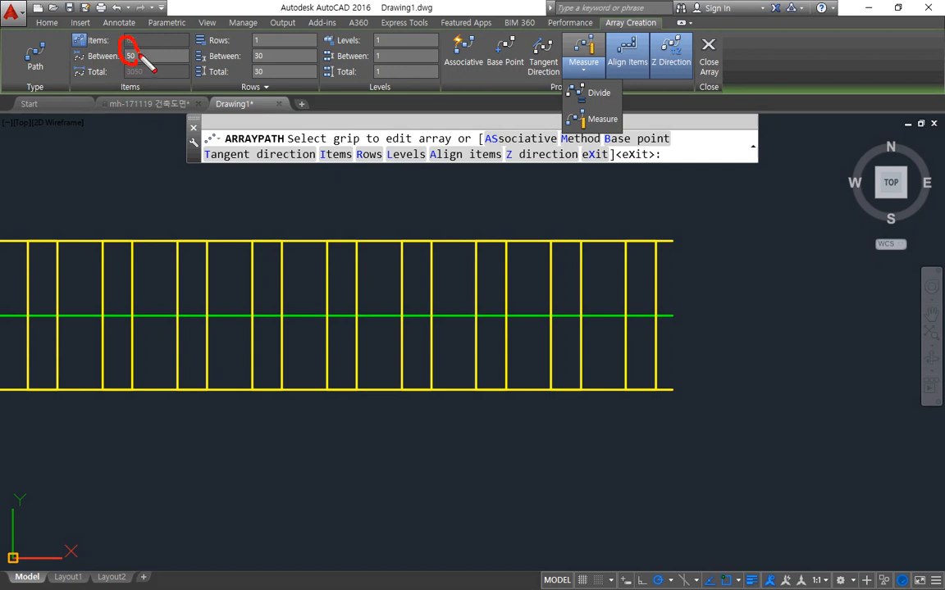
pyautogui.moveTo(612, 134)
pyautogui.mouseDown()
pyautogui.moveTo(548, 129)
pyautogui.moveTo(652, 130)
pyautogui.moveTo(623, 135)
pyautogui.mouseUp()
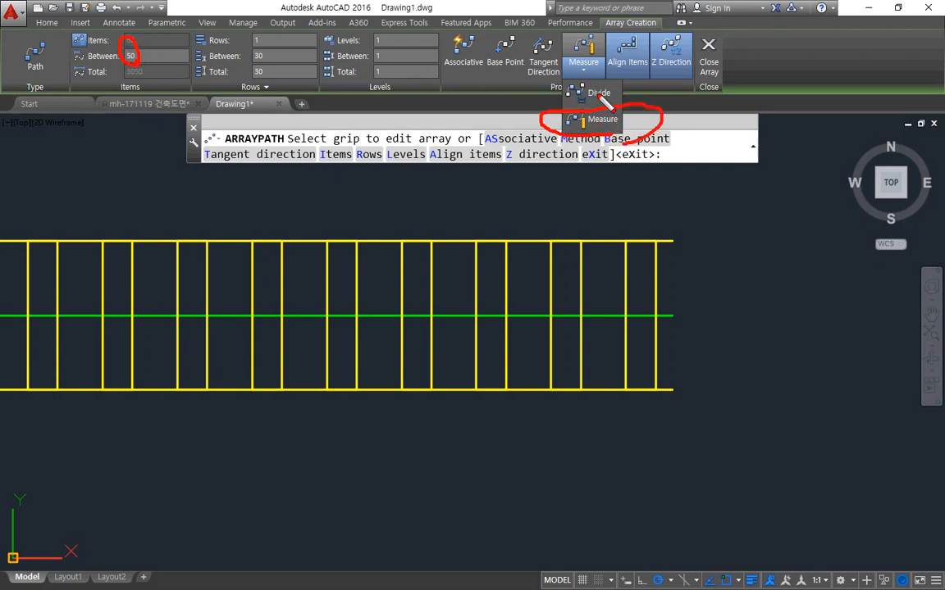
pyautogui.press('Escape')
pyautogui.click(582, 57)
pyautogui.click(592, 92)
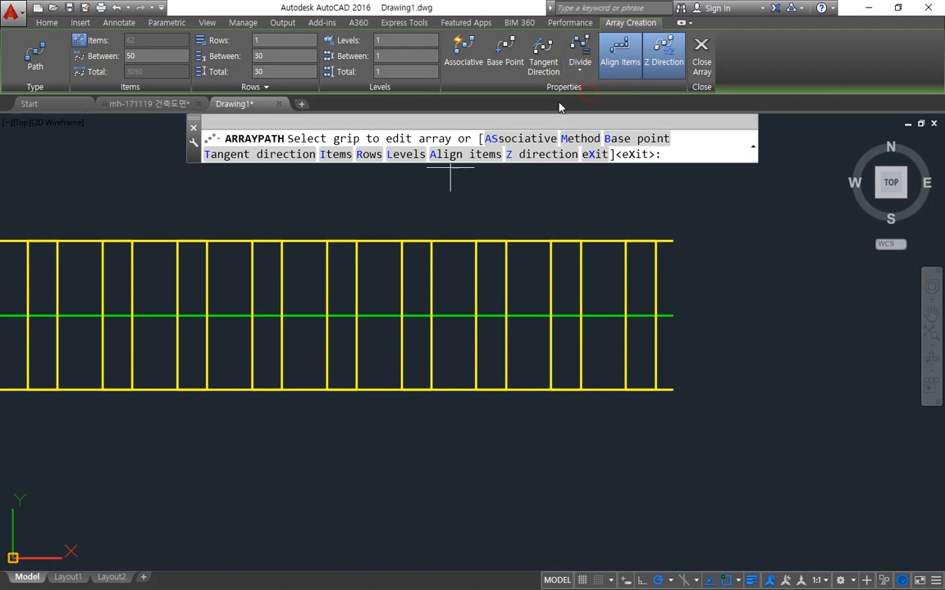
# - Set the path array's item count to 80
pyautogui.moveTo(109, 48)
pyautogui.mouseDown()
pyautogui.moveTo(137, 18)
pyautogui.moveTo(127, 47)
pyautogui.mouseUp()
pyautogui.moveTo(671, 289)
pyautogui.mouseDown()
pyautogui.moveTo(648, 314)
pyautogui.moveTo(701, 332)
pyautogui.mouseUp()
pyautogui.moveTo(168, 42); pyautogui.dragTo(125, 49)
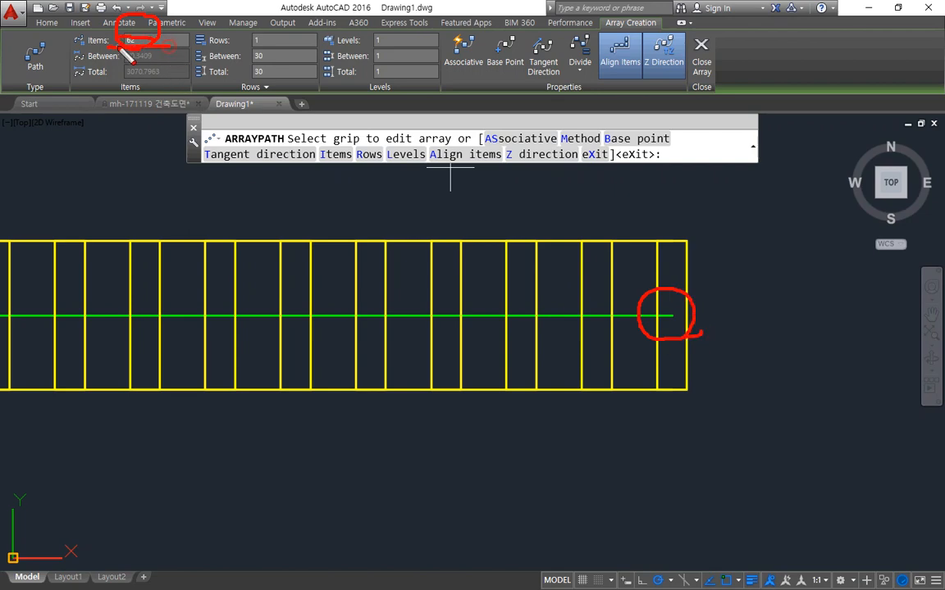
pyautogui.scroll(-5, 284, 227)
pyautogui.moveTo(284, 229)
pyautogui.mouseDown(button='middle')
pyautogui.moveTo(432, 232)
pyautogui.moveTo(691, 267)
pyautogui.mouseUp(button='middle')
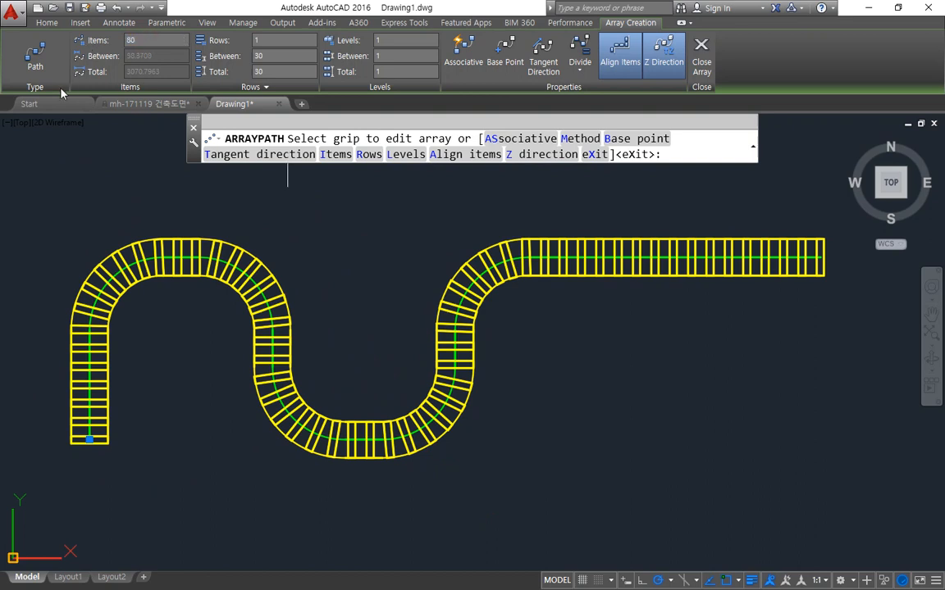
pyautogui.click(275, 40)
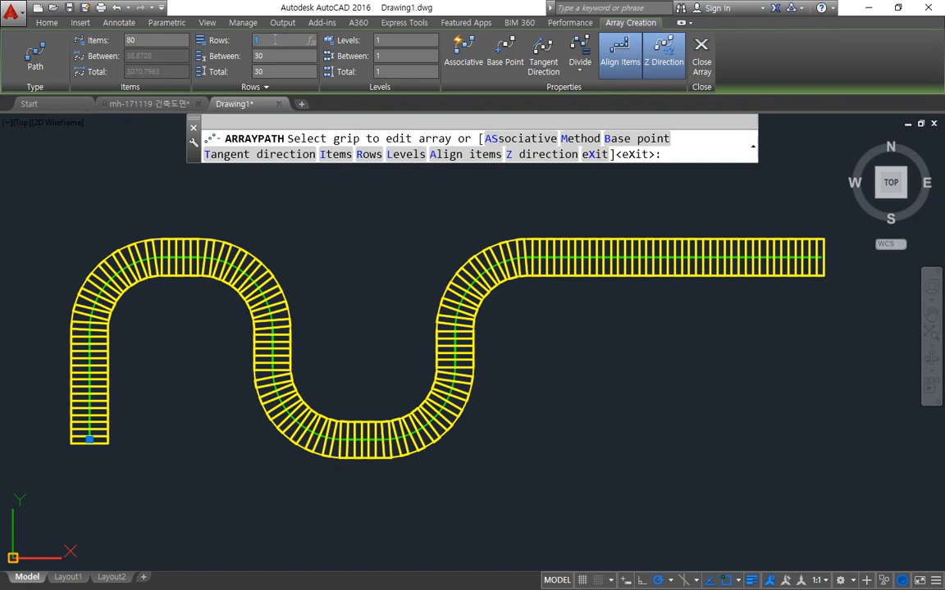
# - Inspect the array along the curves and set its item count to 50
pyautogui.scroll(4, 54, 435)
pyautogui.moveTo(255, 344); pyautogui.dragTo(189, 479, button='middle')
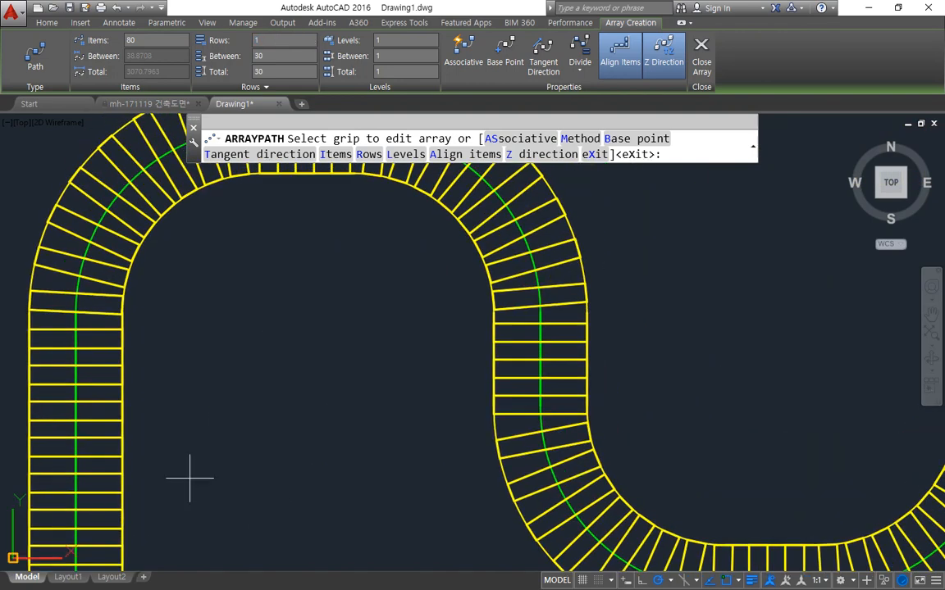
pyautogui.moveTo(210, 192); pyautogui.dragTo(130, 267, button='middle')
pyautogui.moveTo(369, 365); pyautogui.dragTo(337, 322, button='middle')
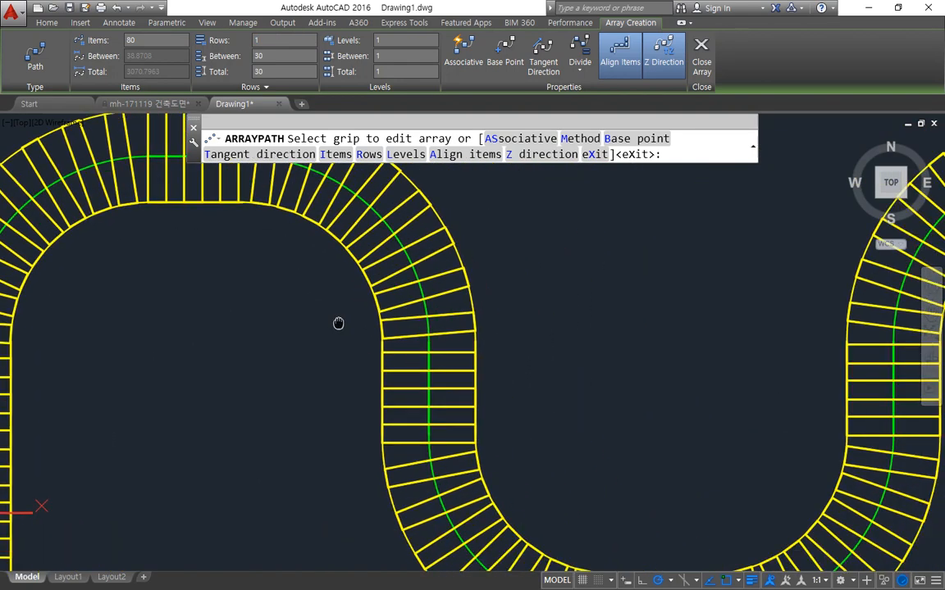
pyautogui.click(145, 40)
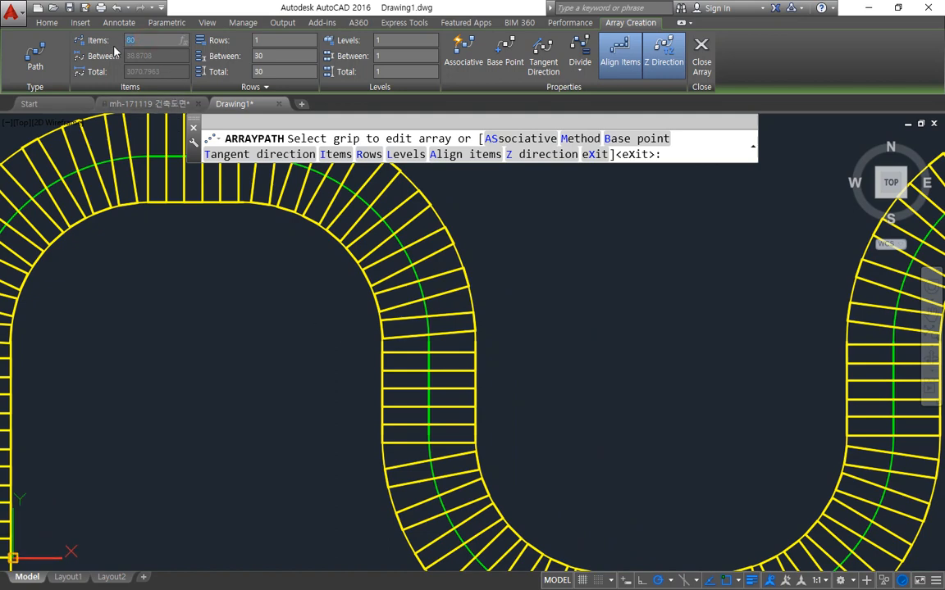
pyautogui.press('Return')
pyautogui.scroll(-4, 279, 431)
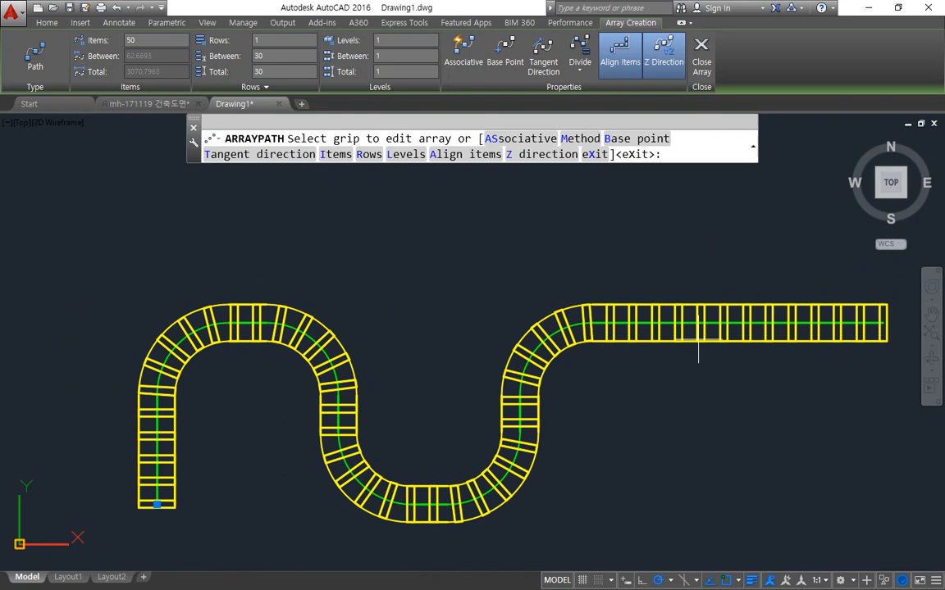
# - Set the path array's item count to 60 and finish the array
pyautogui.moveTo(107, 65); pyautogui.dragTo(162, 64)
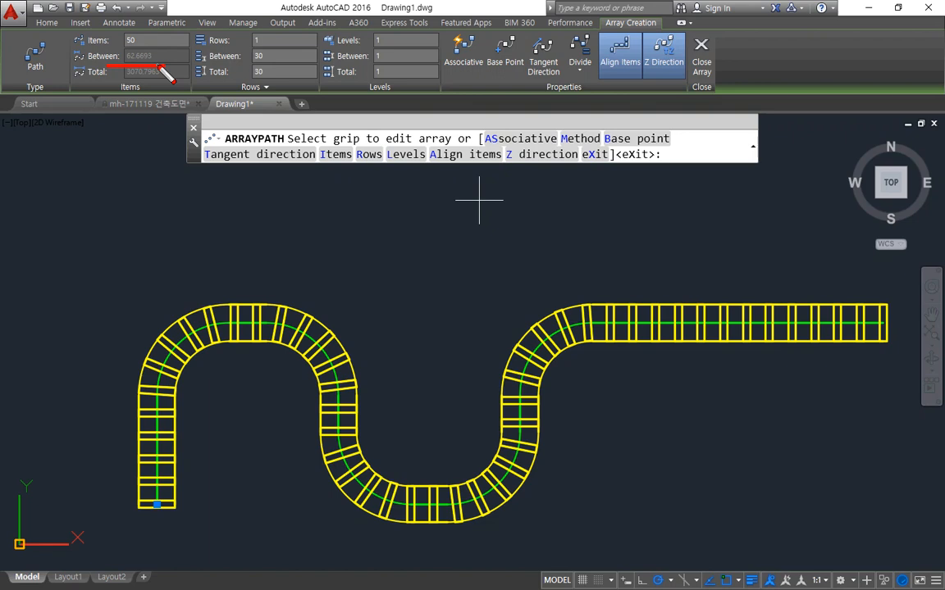
pyautogui.click(146, 39)
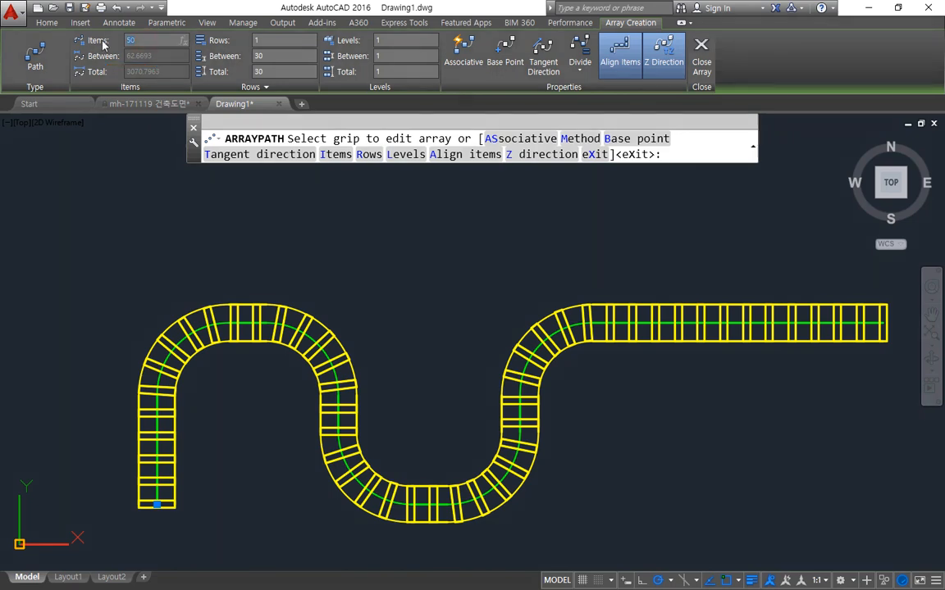
pyautogui.write('60')
pyautogui.press('Return')
pyautogui.click(287, 56)
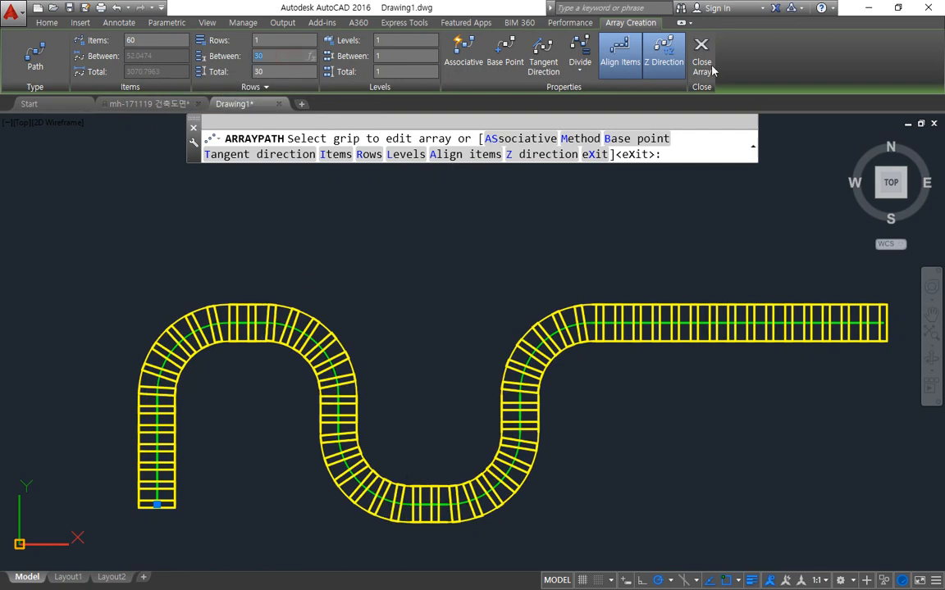
pyautogui.click(702, 57)
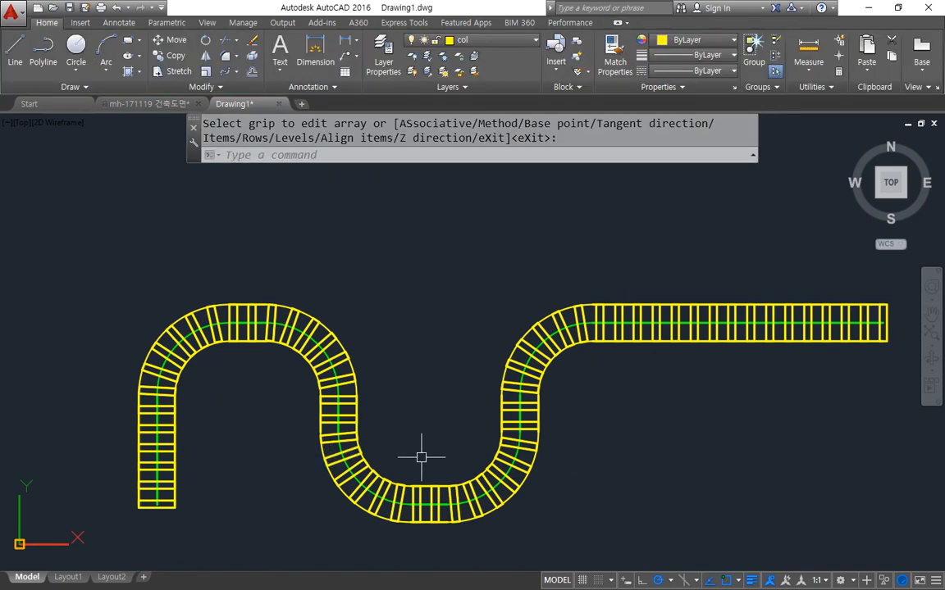
# - Switch to the Notepad command list, look up the MIrror entry, and return to the AutoCAD drawing
pyautogui.hotkey('alt', 'Tab')
pyautogui.click(583, 279)
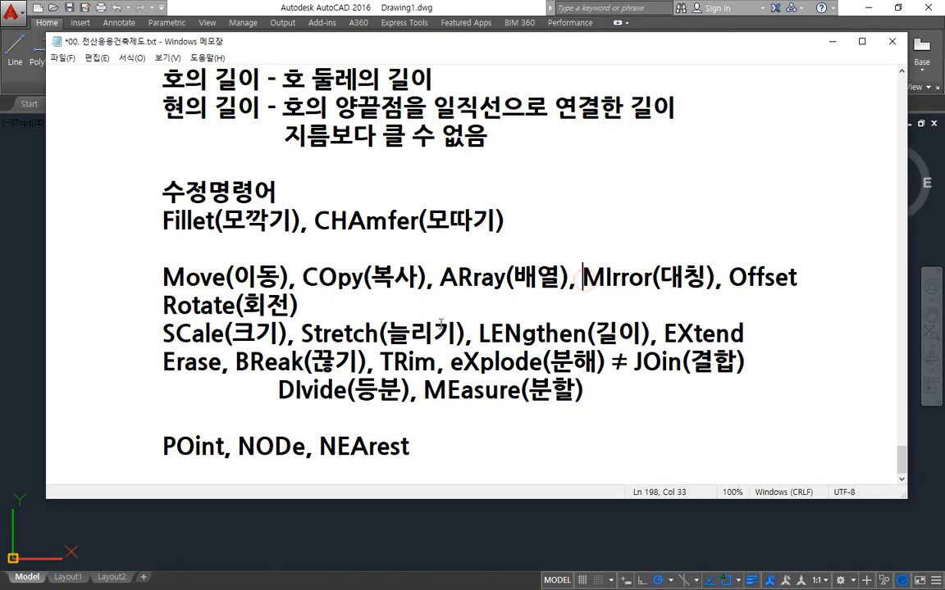
pyautogui.click(17, 300)
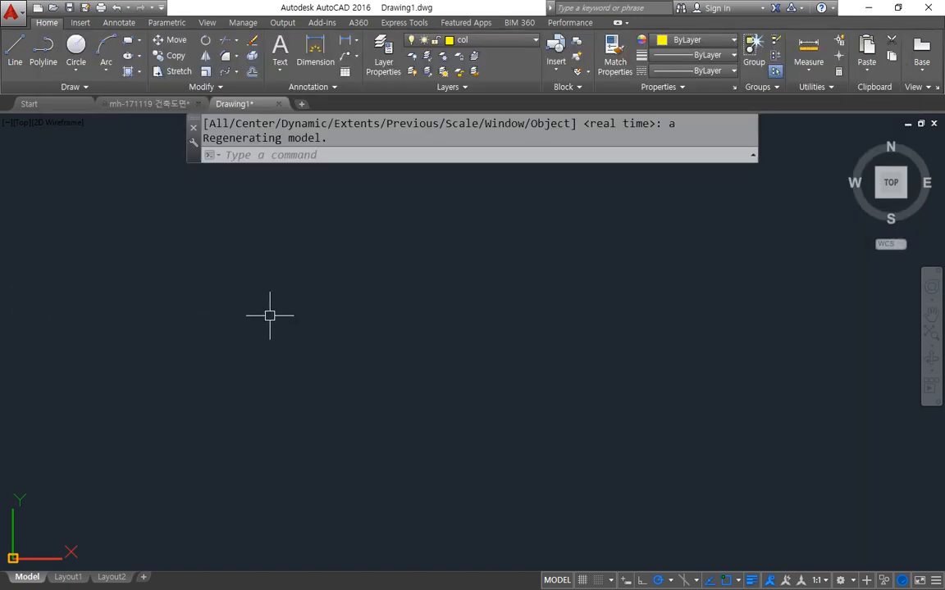
# - Begin a fit-point spline with a large rounded upper lobe, a sharp inward corner and two small curls below it
pyautogui.write('spl')
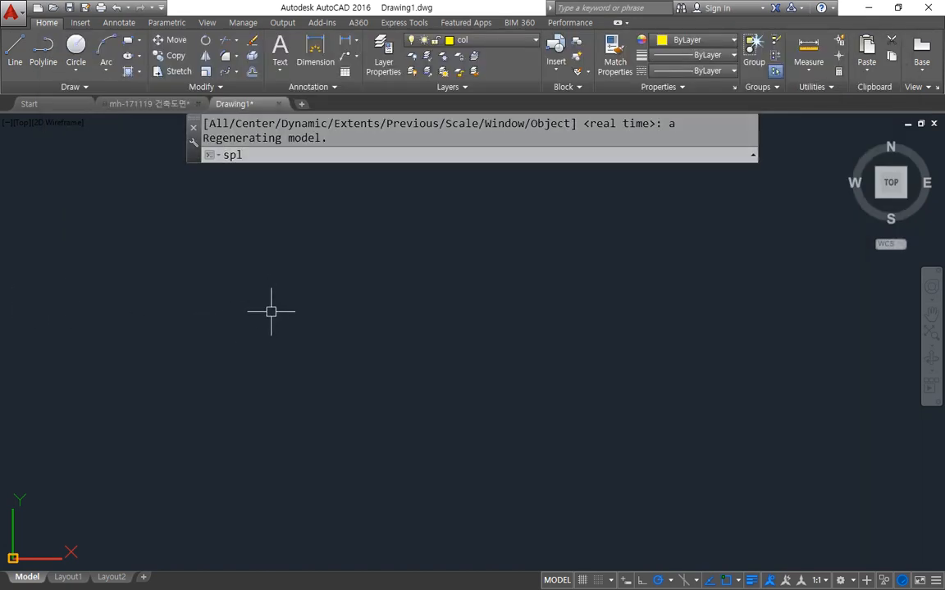
pyautogui.press('Return')
pyautogui.click(365, 296)
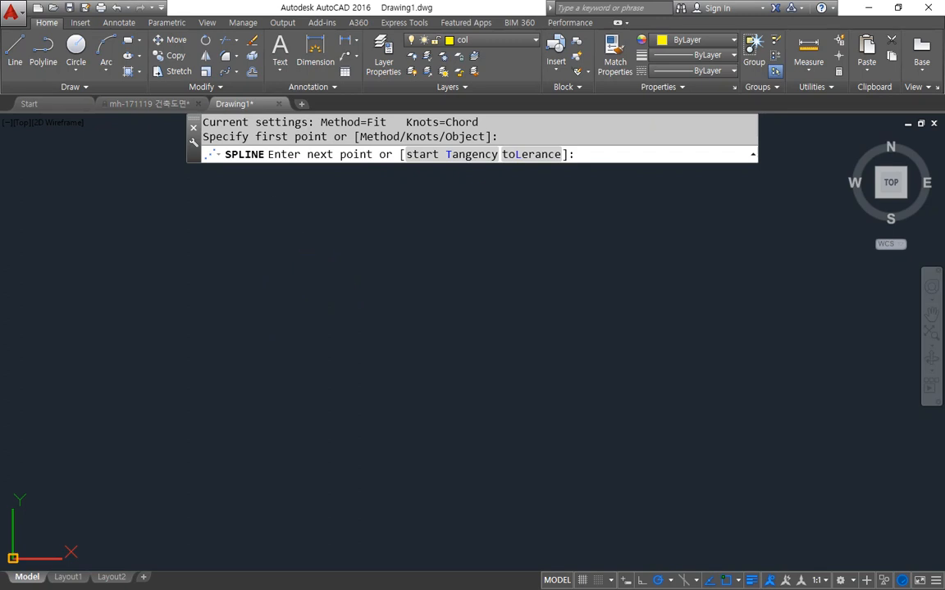
pyautogui.click(246, 227)
pyautogui.click(201, 287)
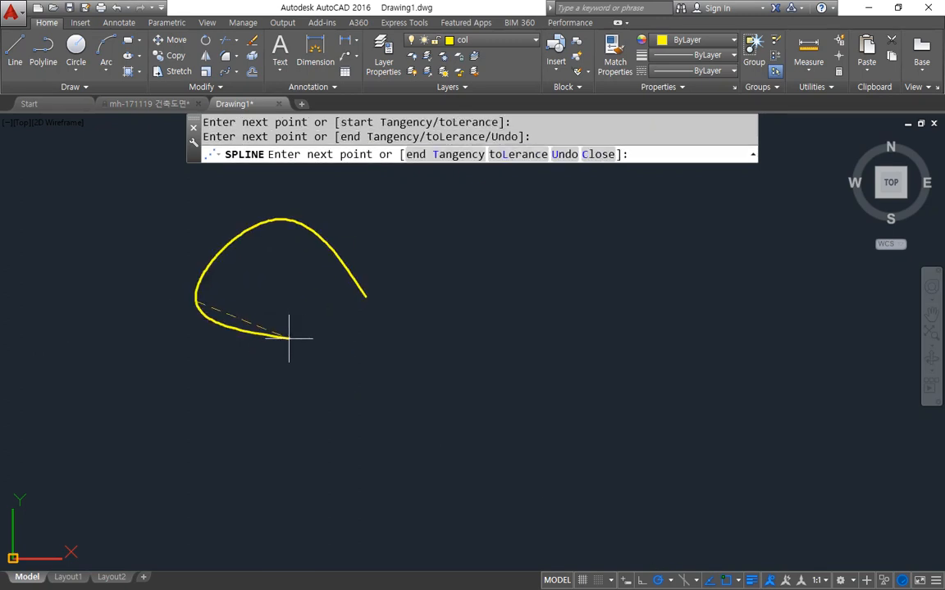
pyautogui.click(322, 320)
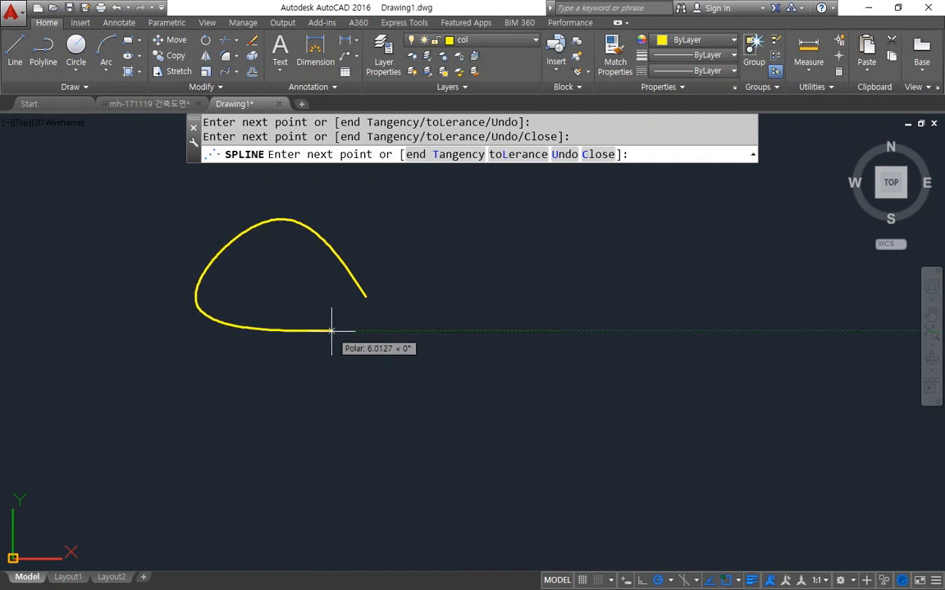
pyautogui.click(329, 329)
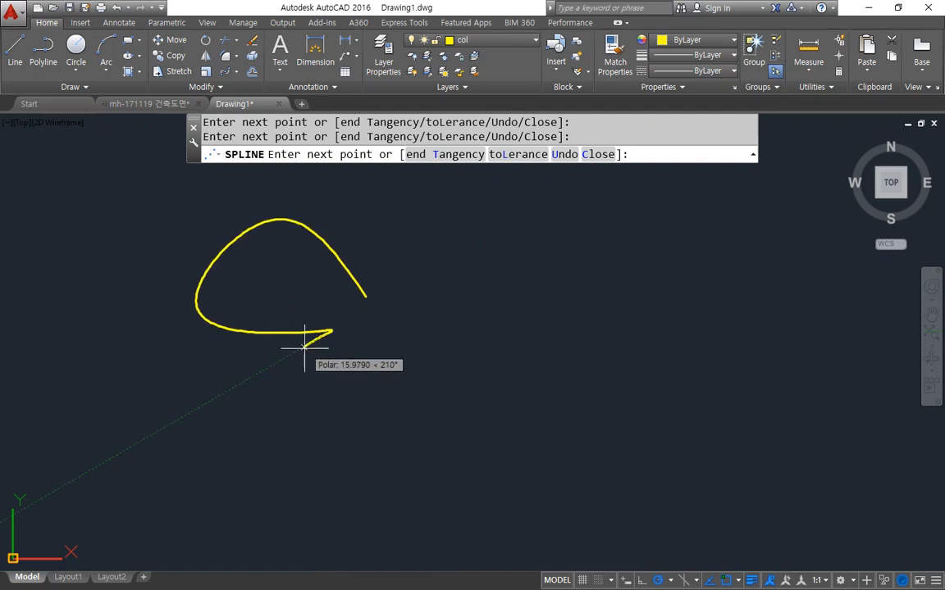
pyautogui.click(306, 364)
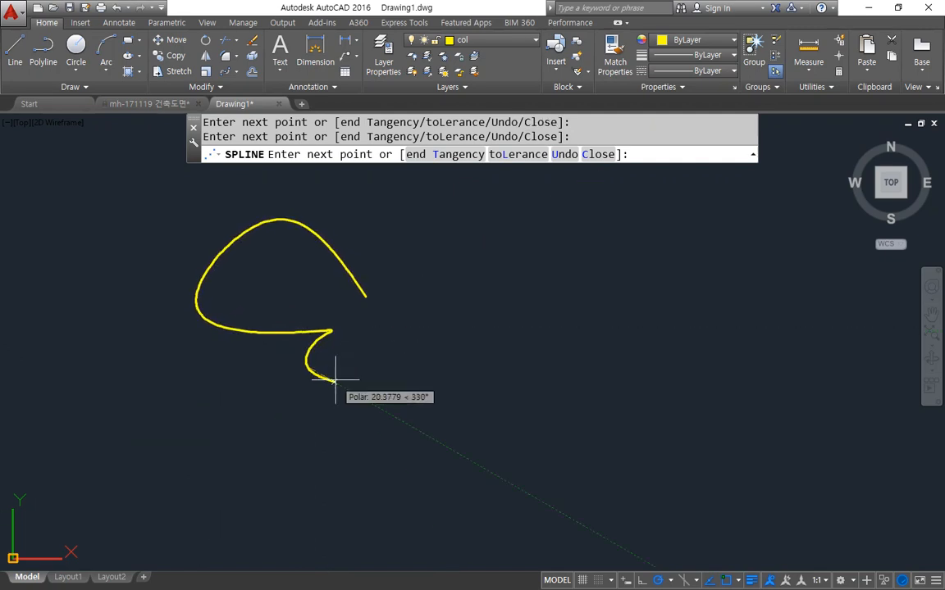
pyautogui.click(330, 376)
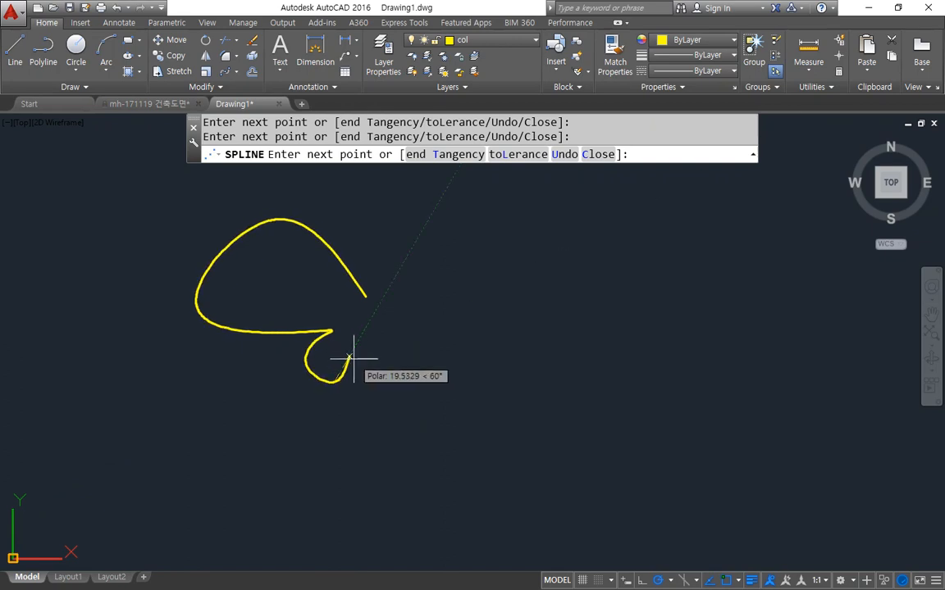
pyautogui.click(358, 362)
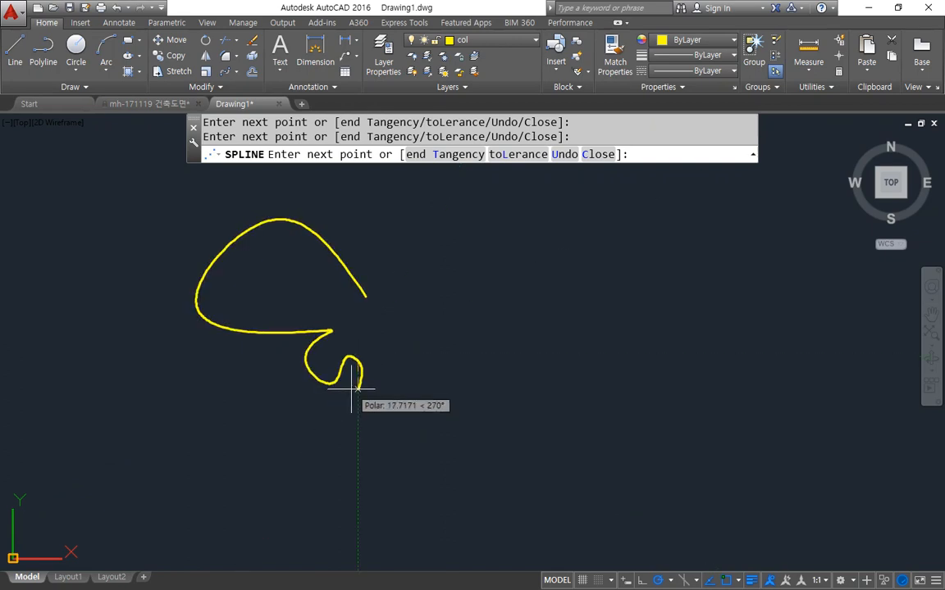
# - Extend the spline into a long narrow tail with a rounded tip, and close it back to its start point
pyautogui.click(328, 552)
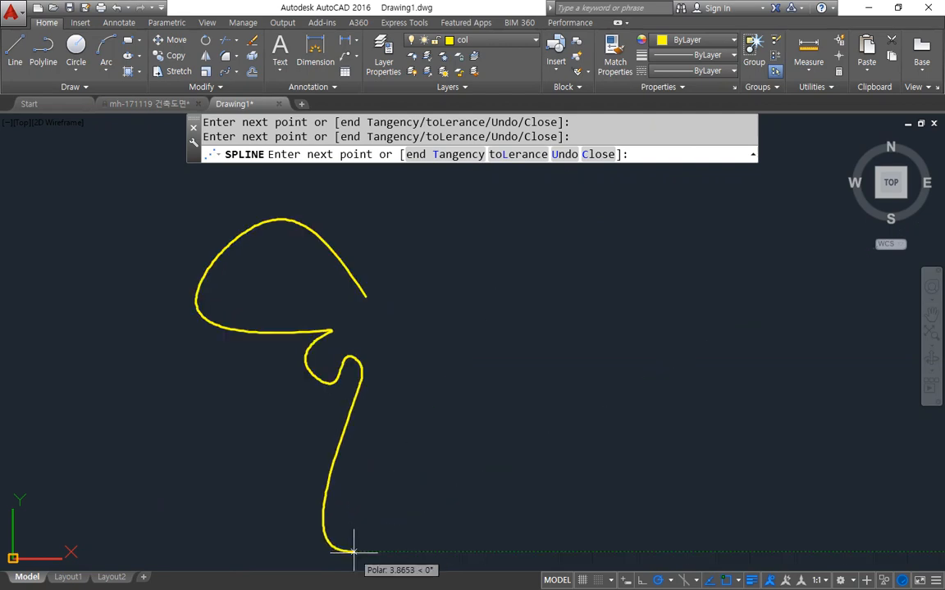
pyautogui.scroll(5, 341, 557)
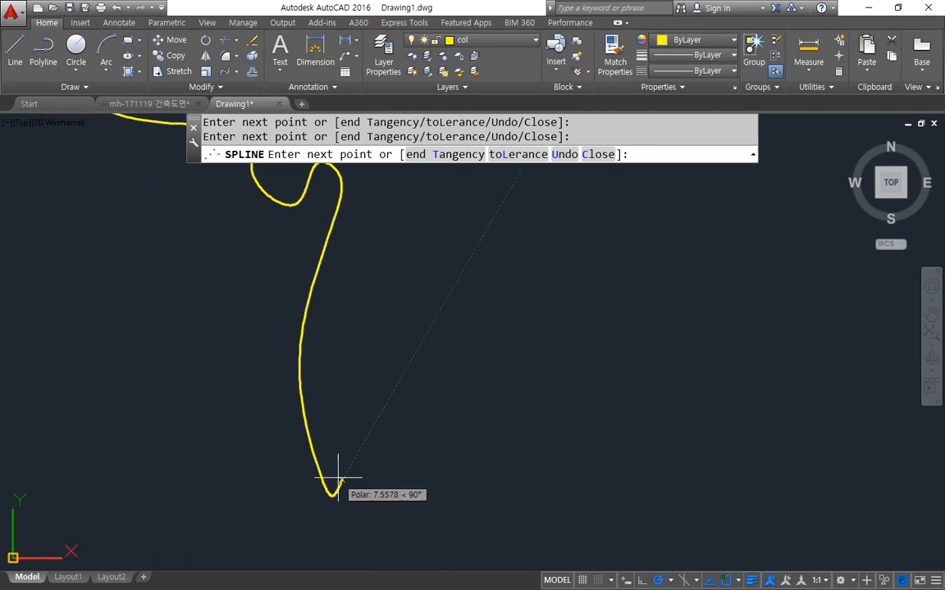
pyautogui.click(338, 482)
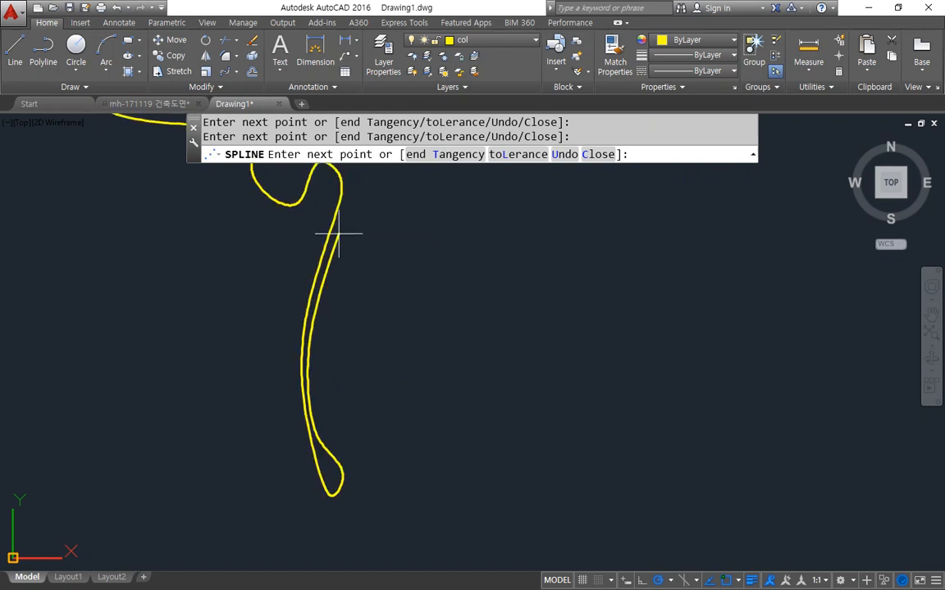
pyautogui.moveTo(338, 233); pyautogui.dragTo(342, 355, button='middle')
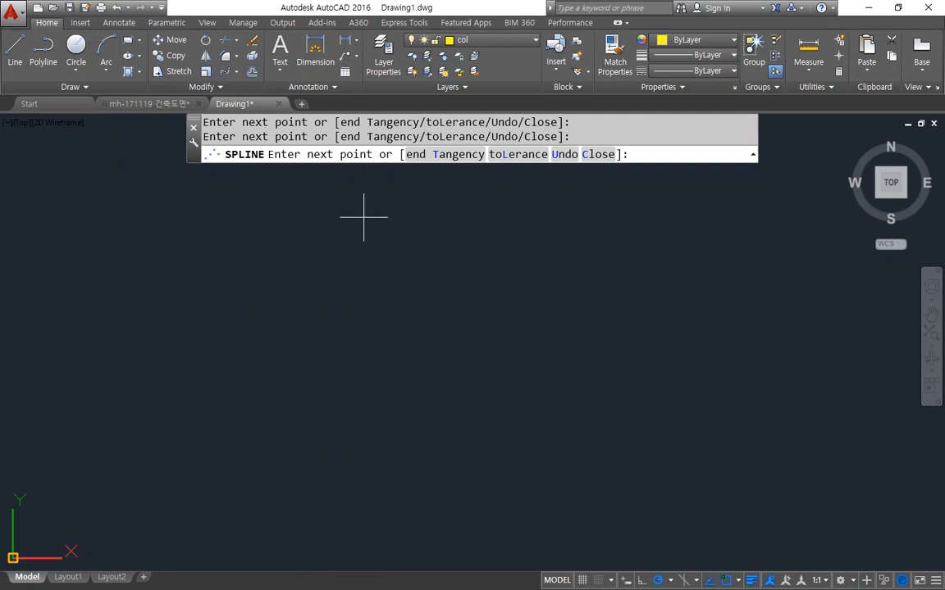
pyautogui.write('c')
pyautogui.press('Return')
pyautogui.moveTo(396, 337); pyautogui.dragTo(392, 392, button='middle')
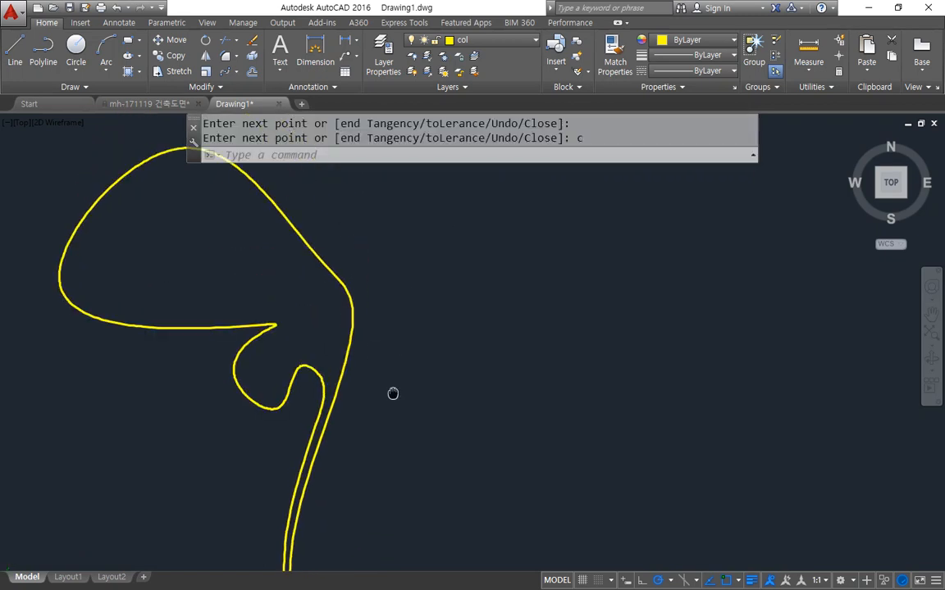
pyautogui.click(336, 284)
pyautogui.click(328, 280)
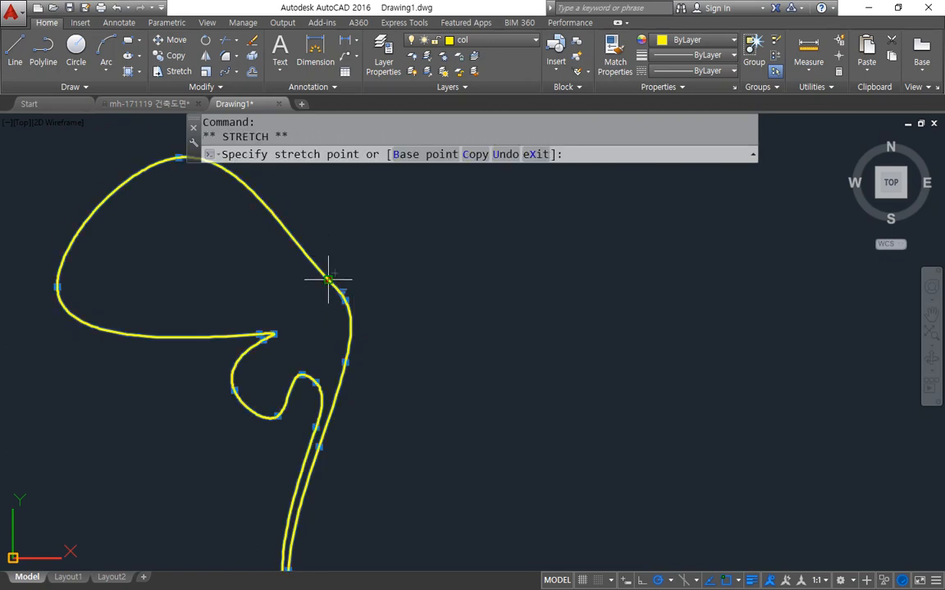
pyautogui.press('Escape')
pyautogui.press('Escape')
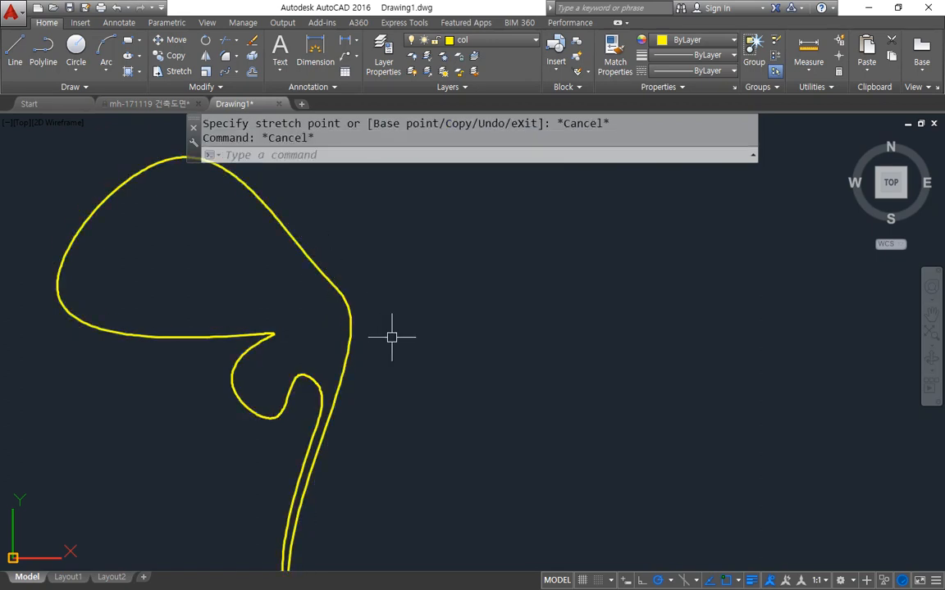
pyautogui.press('Escape')
pyautogui.scroll(-2, 392, 337)
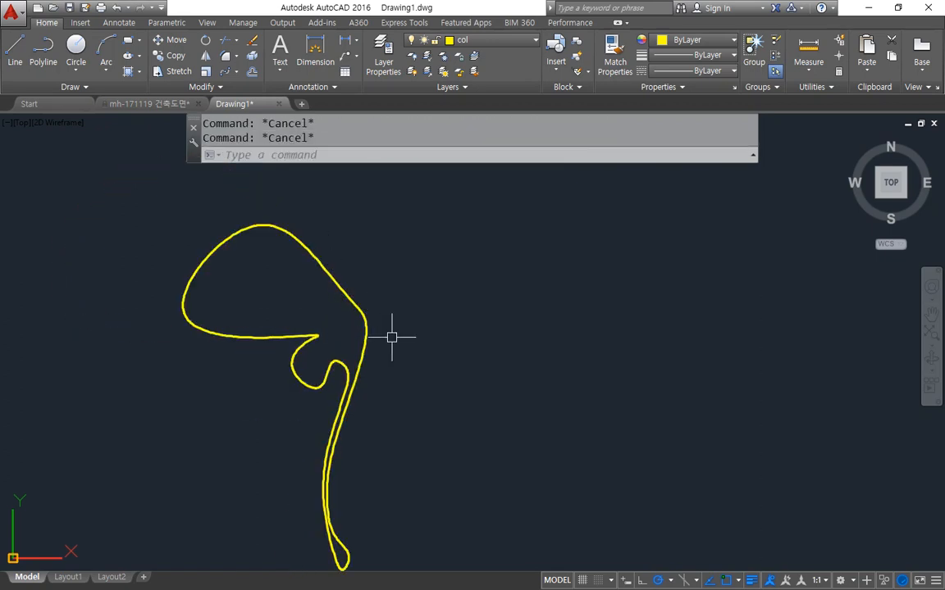
# - Try to reshape the closed spline by stretching the grip near its start point up and away from the outline
pyautogui.click(351, 295)
pyautogui.scroll(5, 344, 307)
pyautogui.moveTo(344, 308); pyautogui.dragTo(162, 371, button='middle')
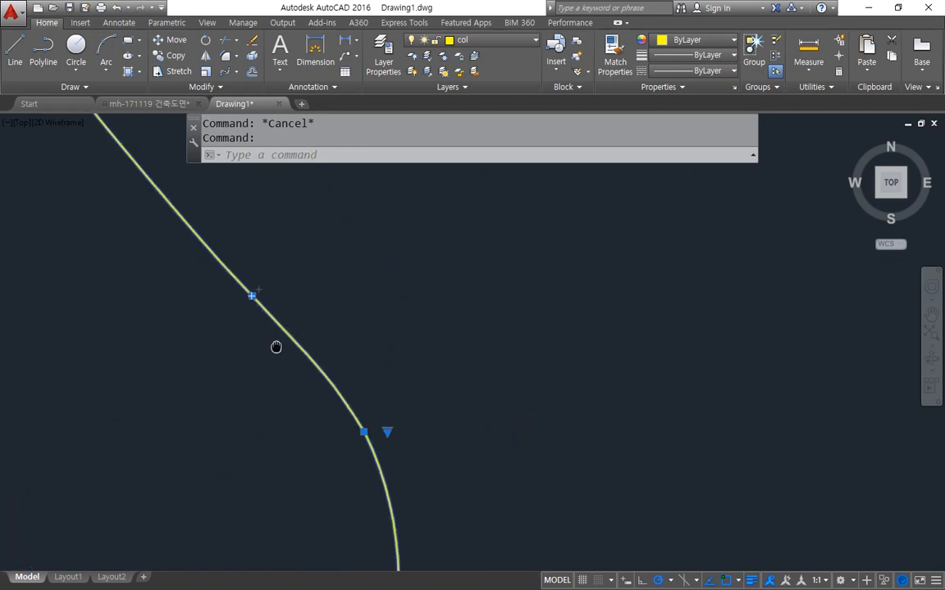
pyautogui.click(252, 296)
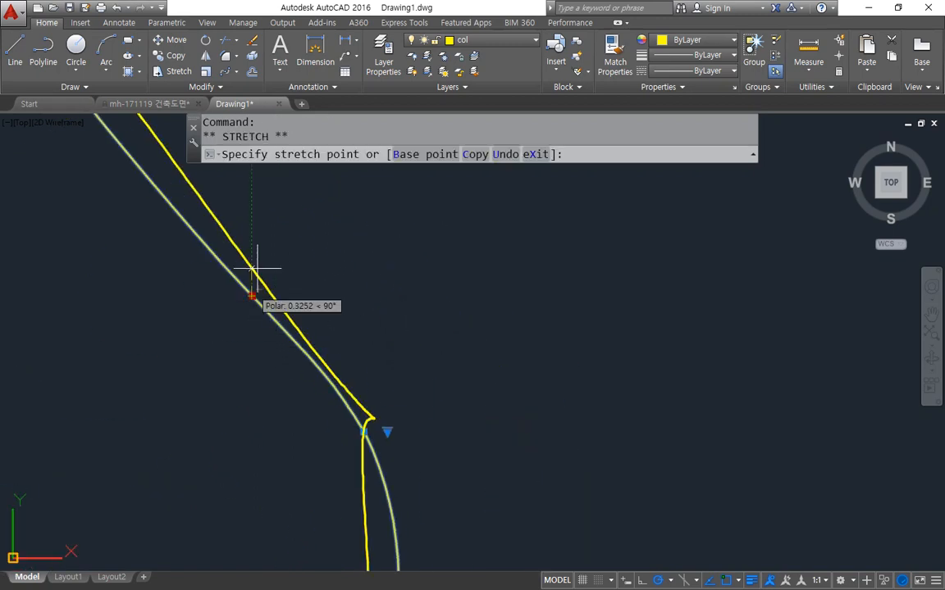
pyautogui.click(226, 208)
pyautogui.scroll(-3, 361, 442)
pyautogui.scroll(-3, 411, 449)
pyautogui.moveTo(411, 449); pyautogui.dragTo(362, 352, button='middle')
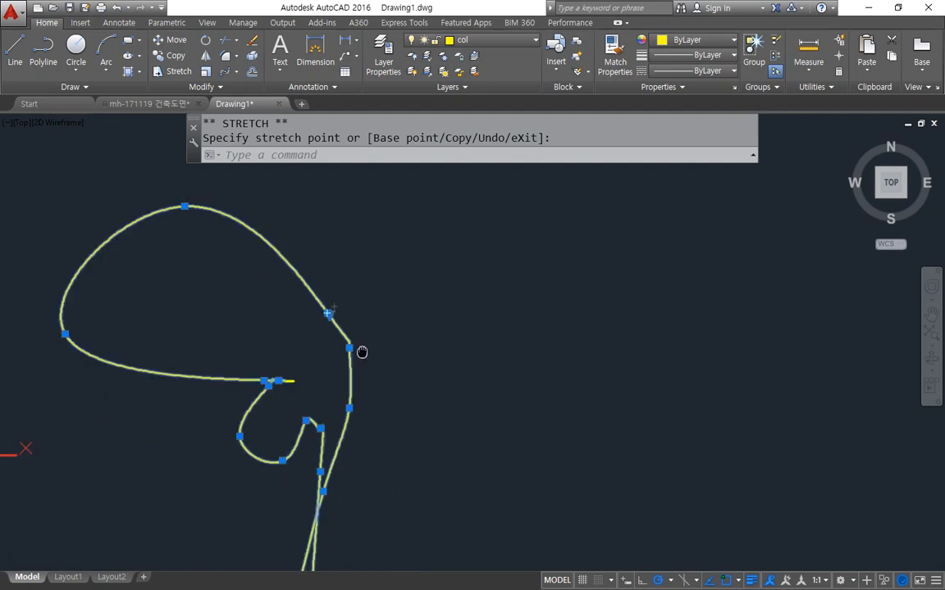
# - Undo the grip edit on the closed spline
pyautogui.hotkey('ctrl', 'z')
pyautogui.press('Escape')
pyautogui.scroll(-2, 421, 385)
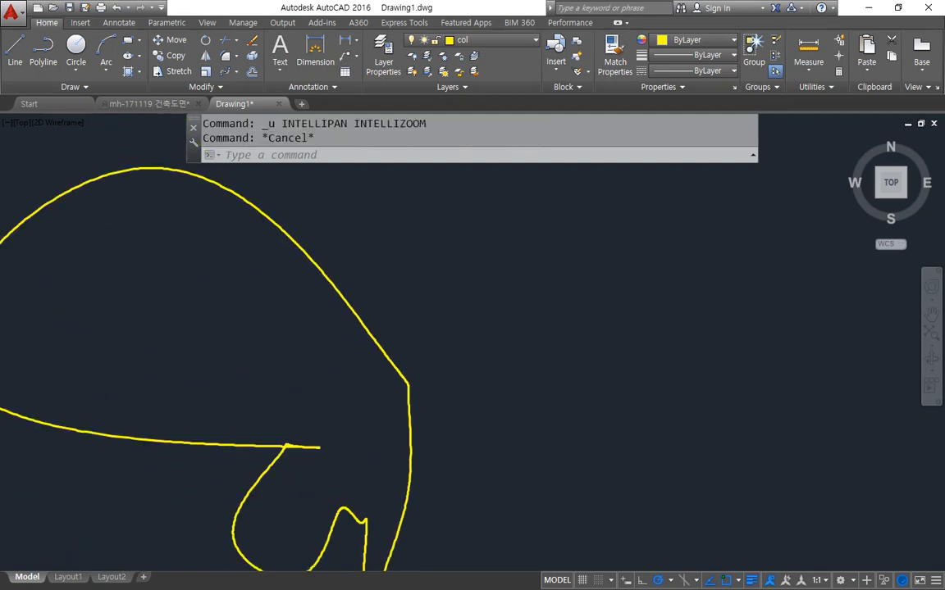
pyautogui.scroll(-2, 417, 344)
pyautogui.hotkey('ctrl', 'z')
pyautogui.hotkey('ctrl', 'z')
pyautogui.hotkey('ctrl', 'z')
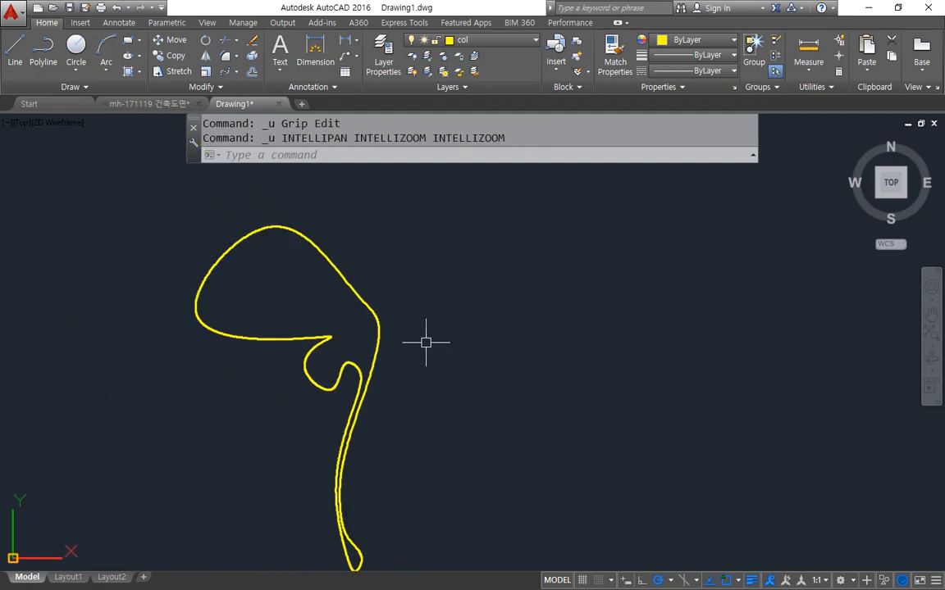
# - Draw a vertical line just beside the right edge of the closed spline as a mirror axis
pyautogui.scroll(-1, 421, 338)
pyautogui.scroll(1, 421, 337)
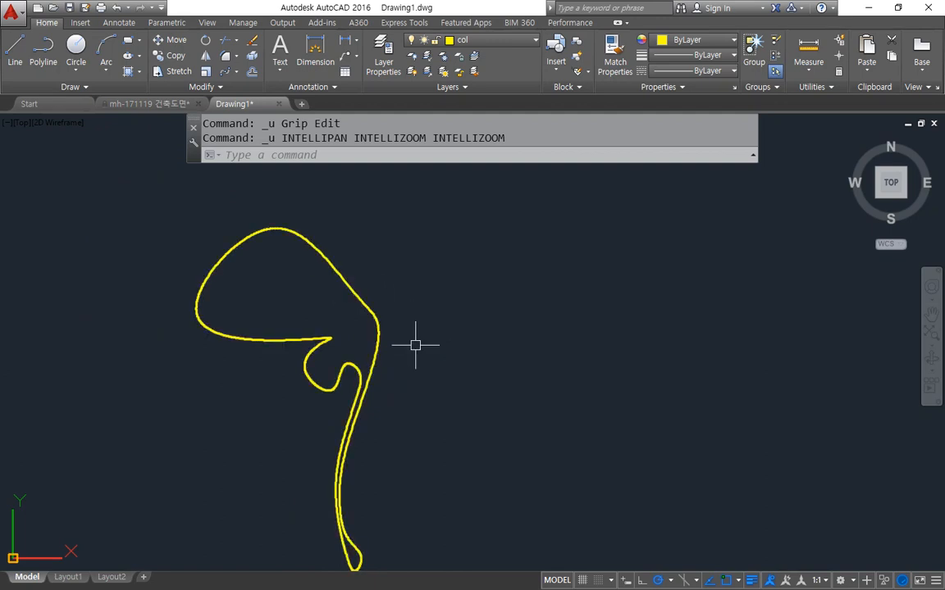
pyautogui.moveTo(415, 345); pyautogui.dragTo(395, 319, button='middle')
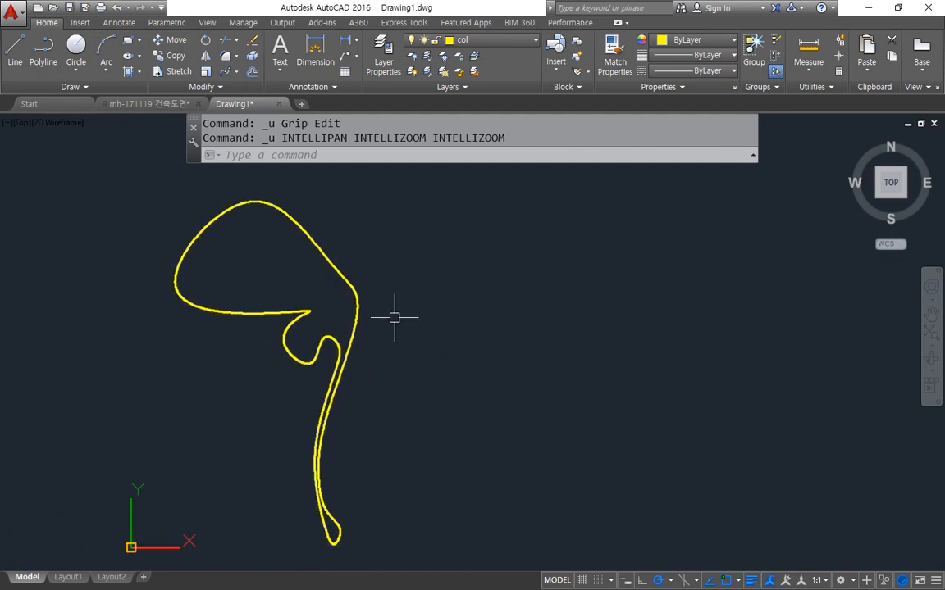
pyautogui.write(';')
pyautogui.press('Return')
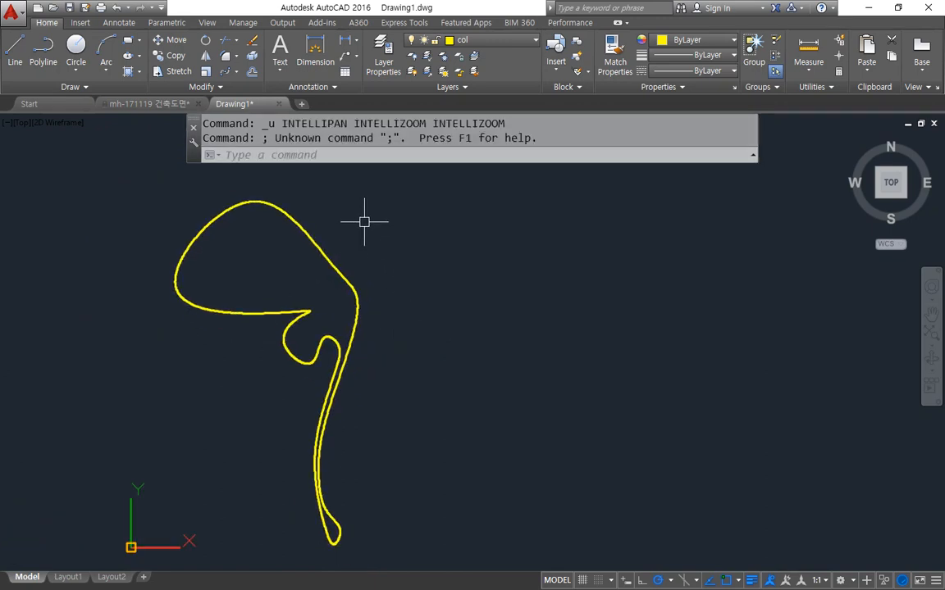
pyautogui.write('l')
pyautogui.press('Return')
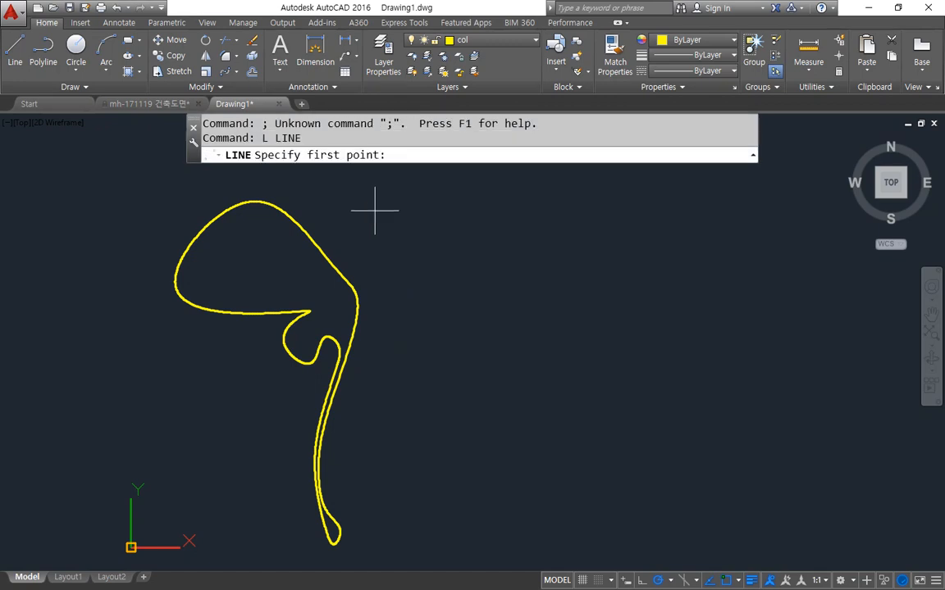
pyautogui.click(374, 211)
pyautogui.click(375, 402)
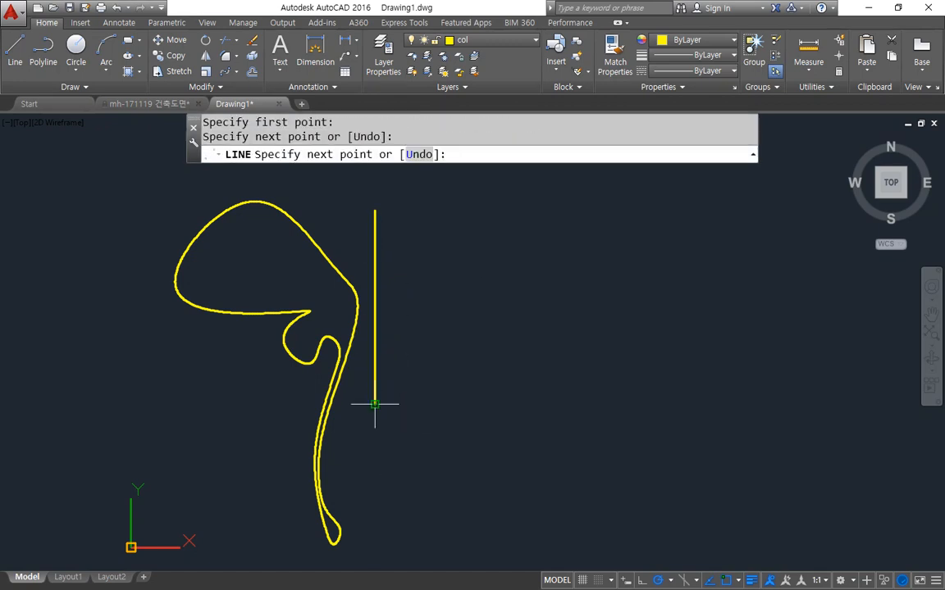
pyautogui.press('Return')
# - Move the vertical line horizontally away from the closed spline
pyautogui.write('m')
pyautogui.press('Return')
pyautogui.click(427, 436)
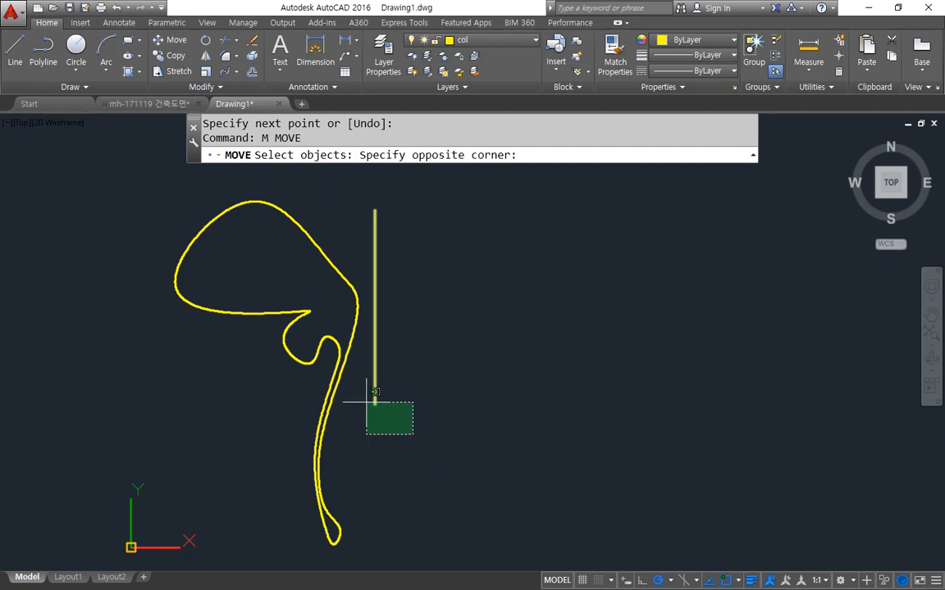
pyautogui.click(367, 394)
pyautogui.press('Return')
pyautogui.click(428, 406)
pyautogui.click(565, 409)
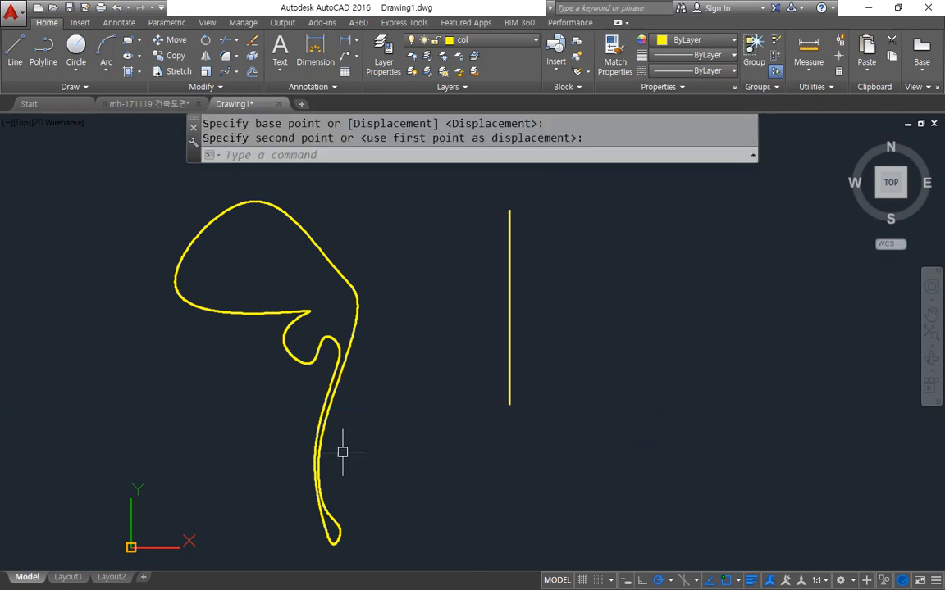
# - Move the vertical line back to sit close beside the closed spline's right edge
pyautogui.press('Return')
pyautogui.click(605, 348)
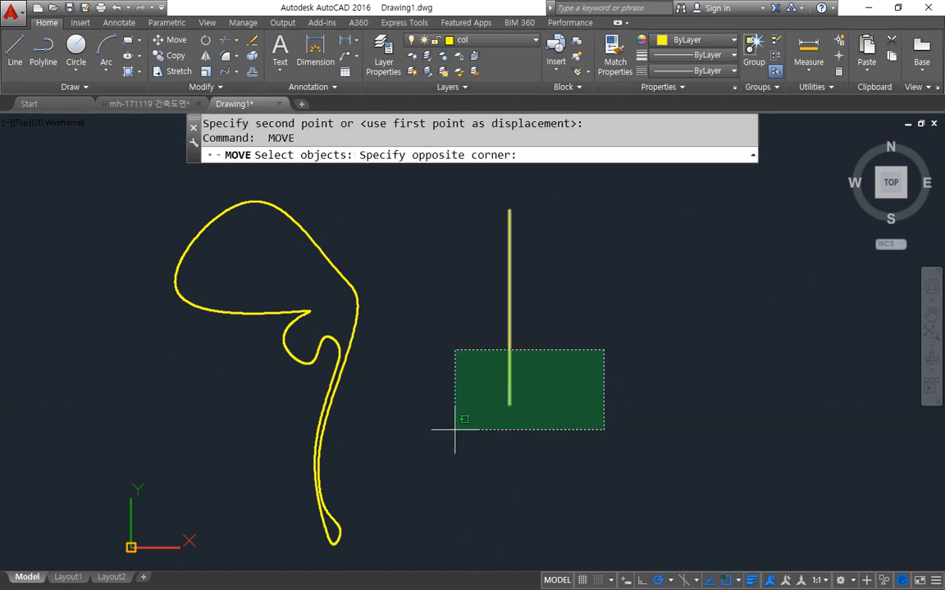
pyautogui.click(456, 420)
pyautogui.press('Return')
pyautogui.click(560, 436)
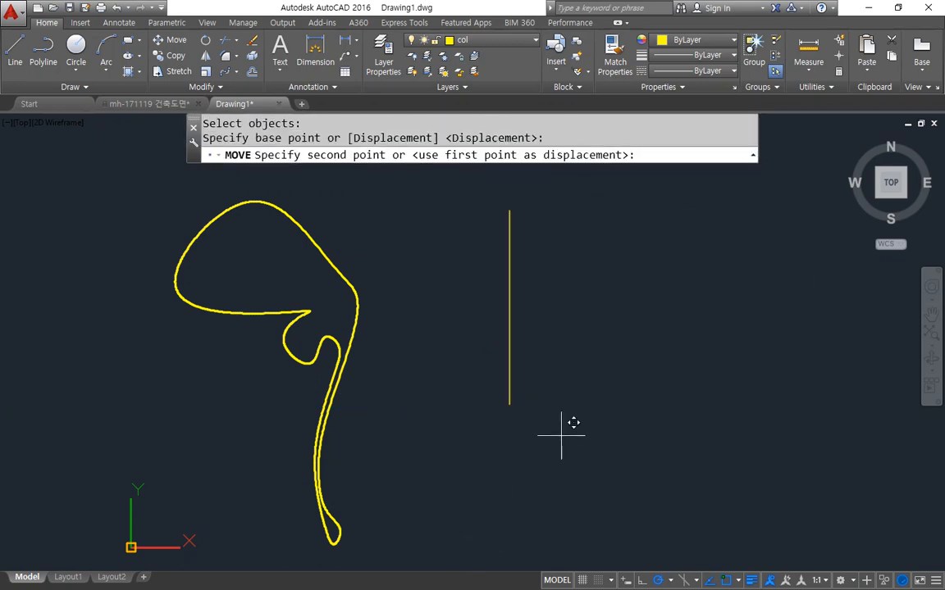
pyautogui.click(423, 435)
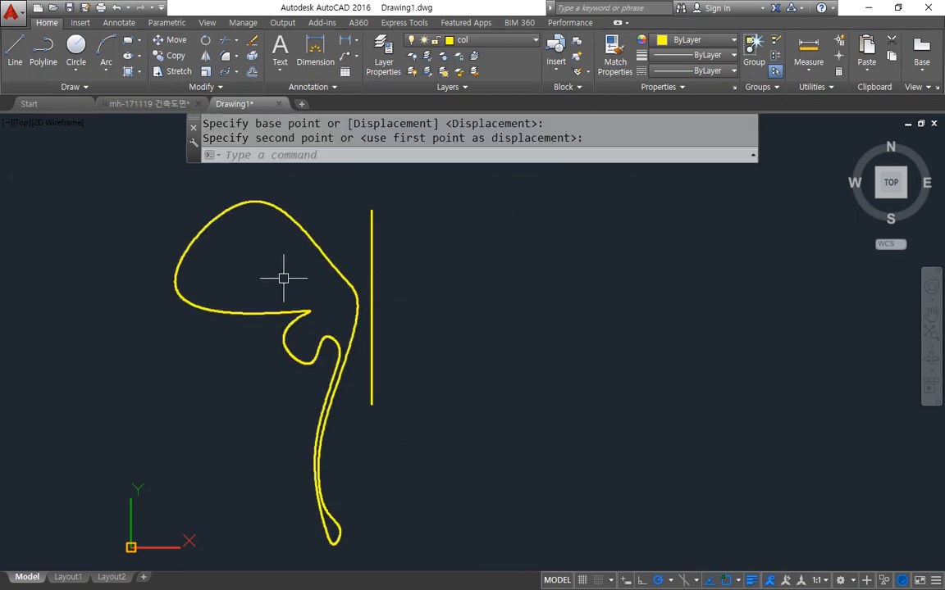
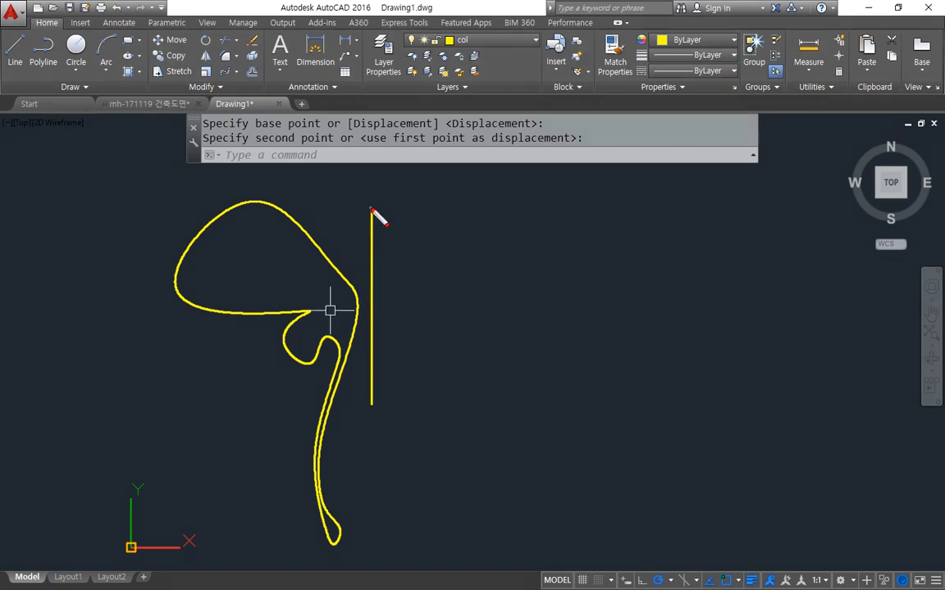
pyautogui.moveTo(372, 207); pyautogui.dragTo(371, 407)
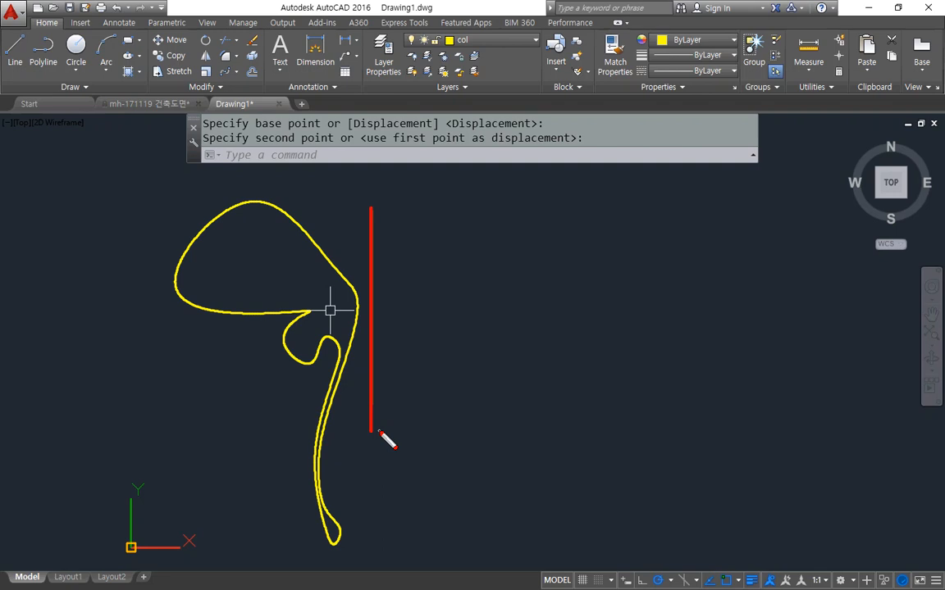
pyautogui.moveTo(383, 241); pyautogui.dragTo(403, 268)
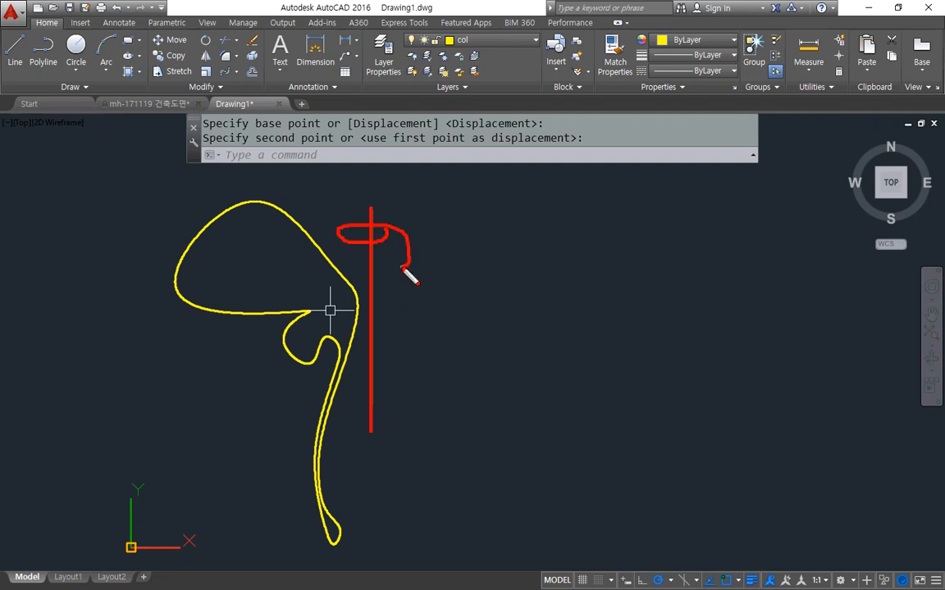
pyautogui.press('Escape')
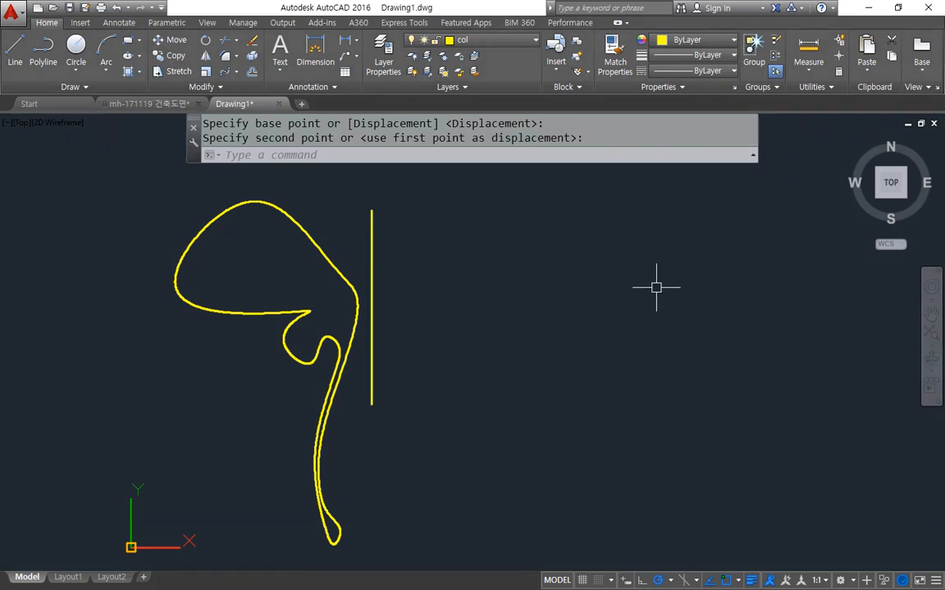
# - Mirror the closed spline across the vertical line, using its two endpoints as the mirror axis and keeping the source object
pyautogui.write('mi')
pyautogui.press('Return')
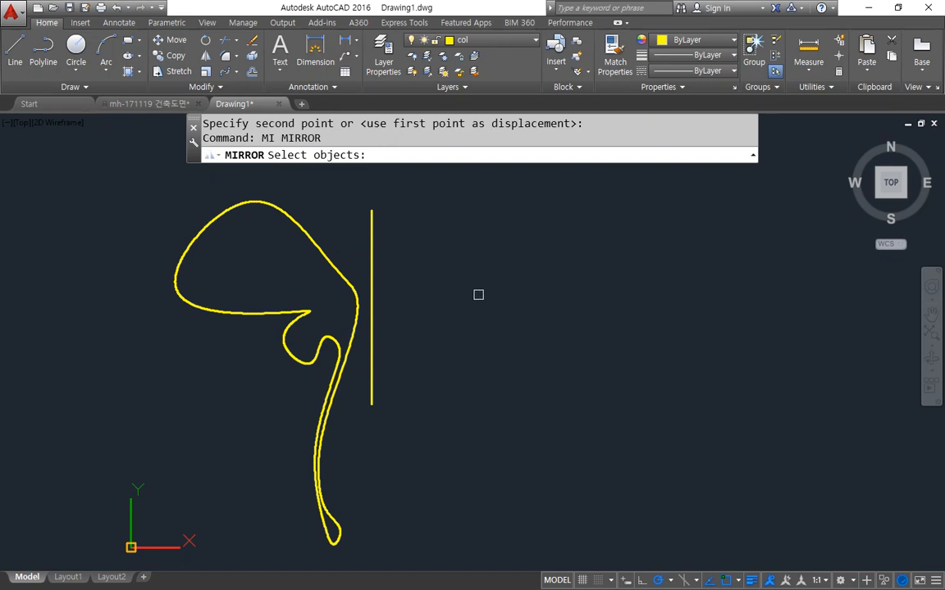
pyautogui.click(306, 233)
pyautogui.press('Return')
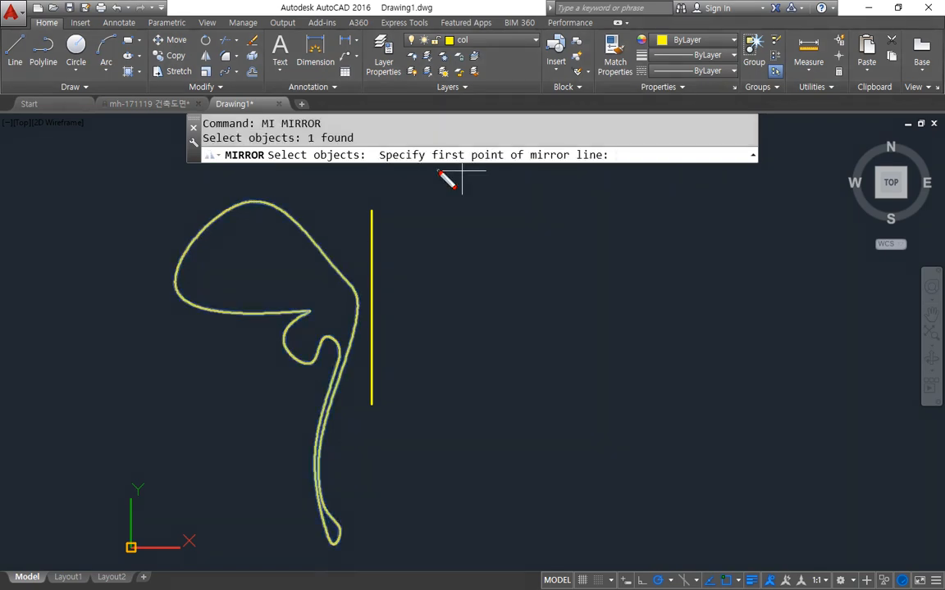
pyautogui.moveTo(439, 173); pyautogui.dragTo(618, 174)
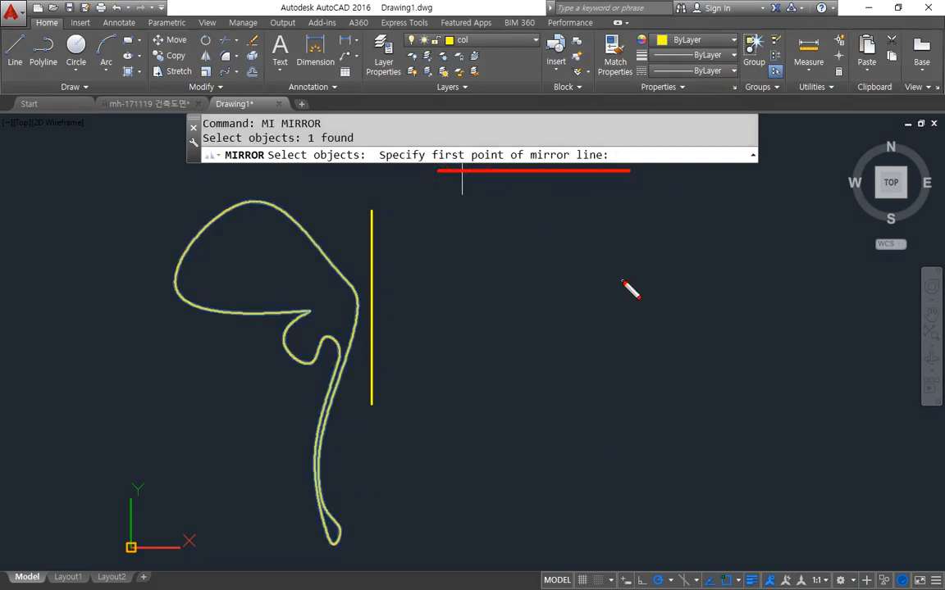
pyautogui.press('Escape')
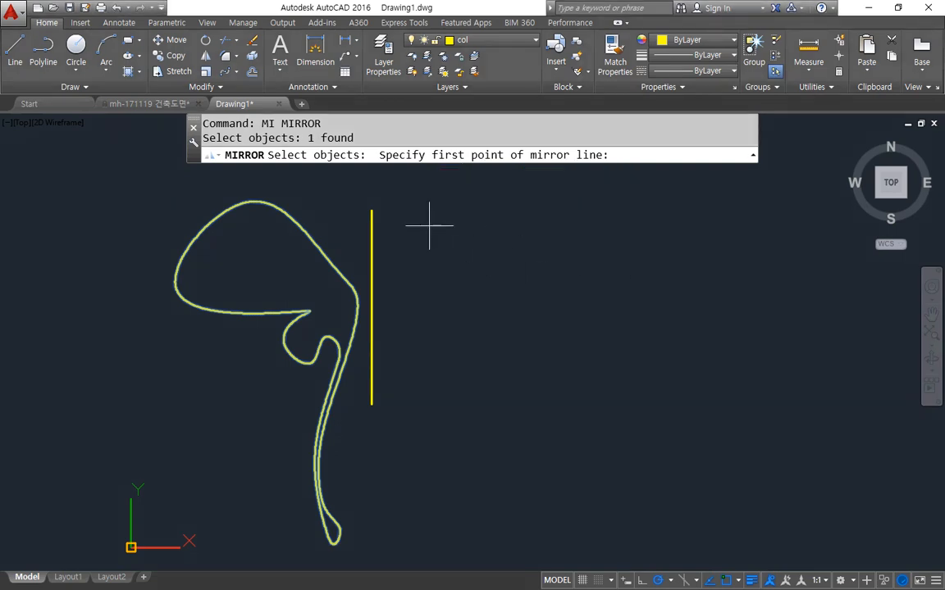
pyautogui.click(372, 212)
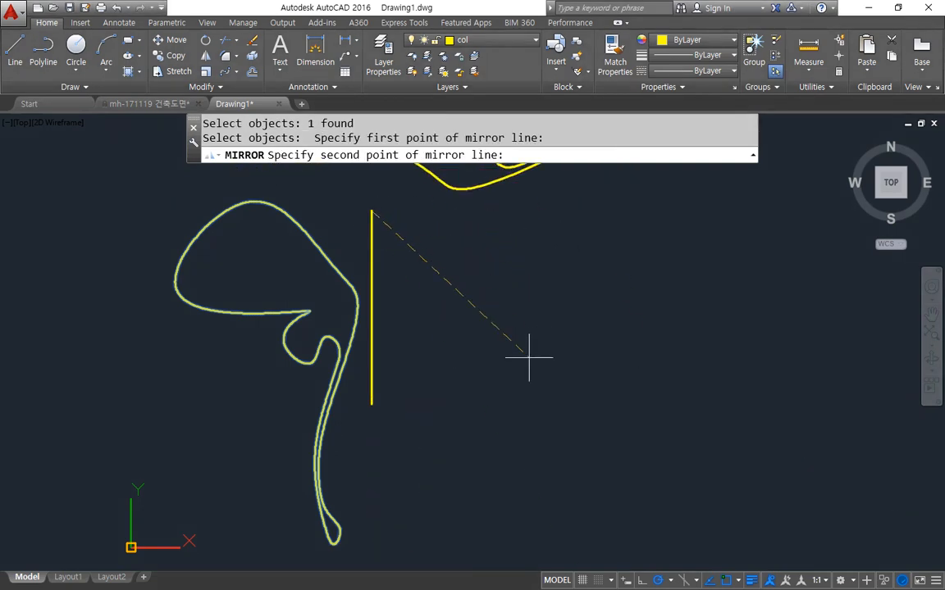
pyautogui.click(371, 404)
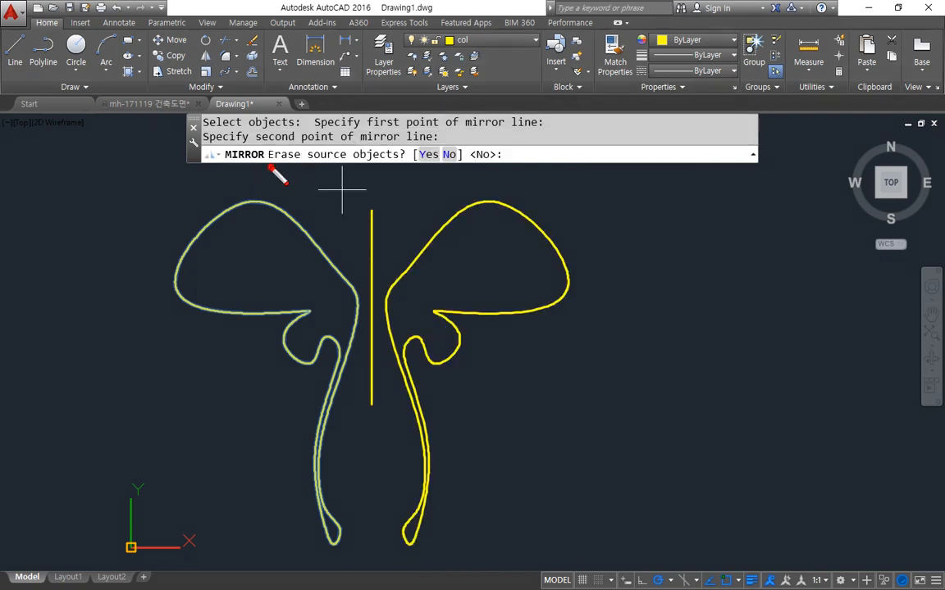
pyautogui.moveTo(322, 166); pyautogui.dragTo(394, 163)
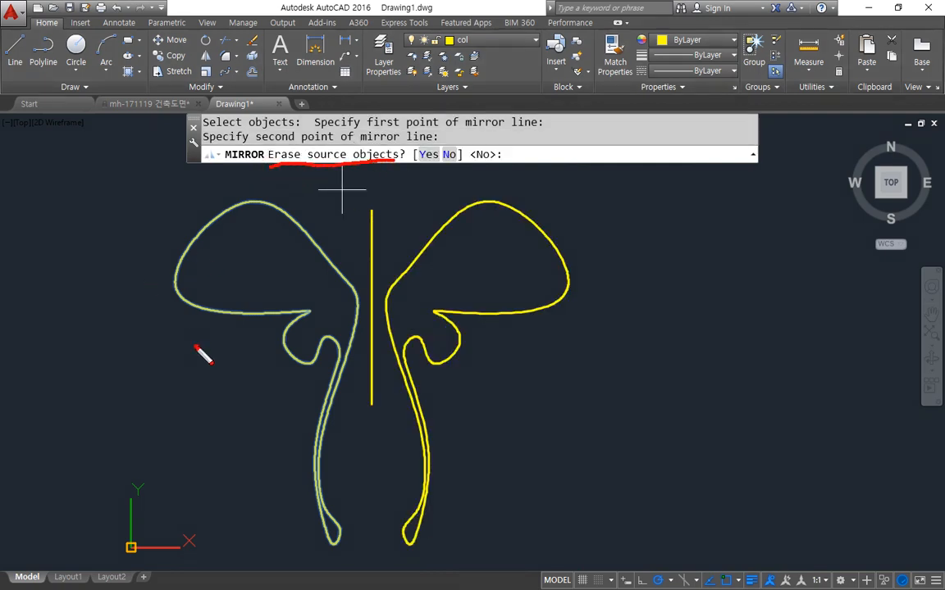
pyautogui.moveTo(197, 347); pyautogui.dragTo(260, 329)
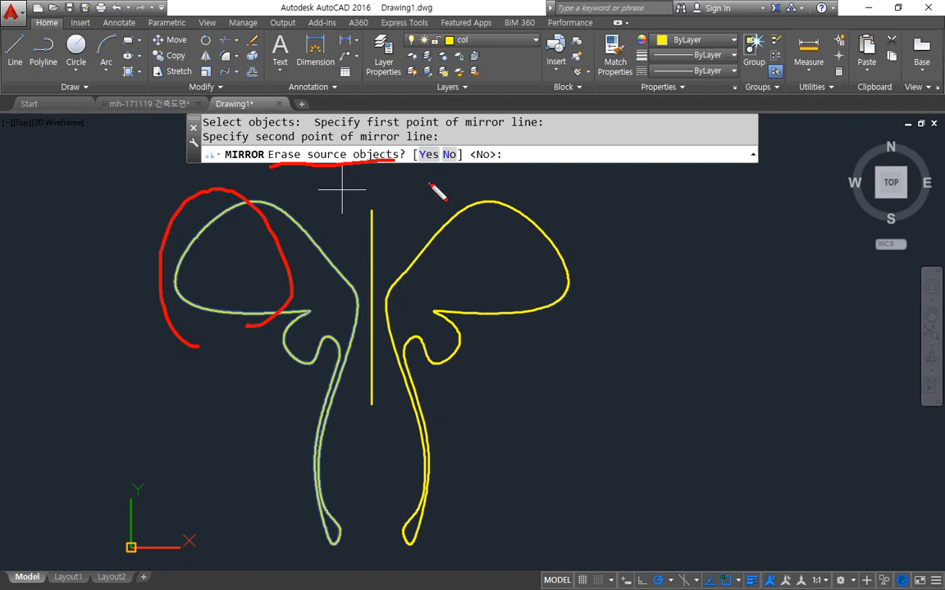
pyautogui.moveTo(425, 171); pyautogui.dragTo(538, 170)
pyautogui.press('Escape')
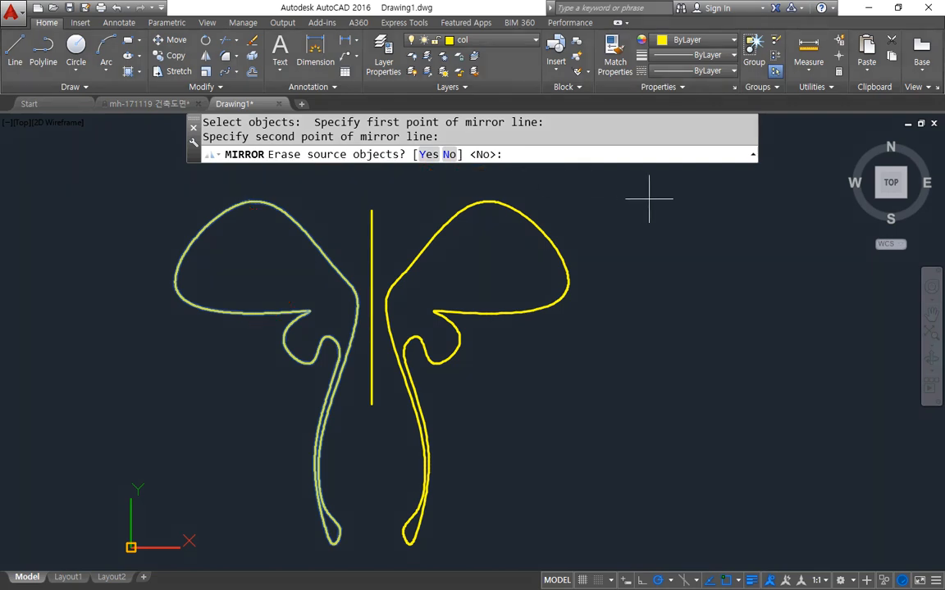
pyautogui.press('Return')
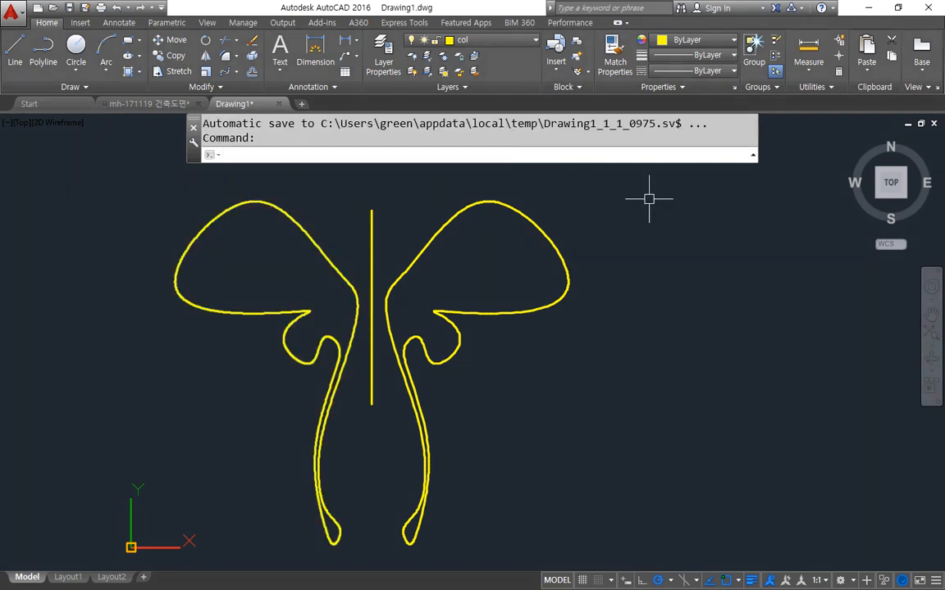
# - Draw a horizontal line just above the two wing splines, spanning most of their combined width
pyautogui.moveTo(648, 199)
pyautogui.mouseDown(button='middle')
pyautogui.moveTo(609, 289)
pyautogui.moveTo(592, 299)
pyautogui.mouseUp(button='middle')
pyautogui.write('l')
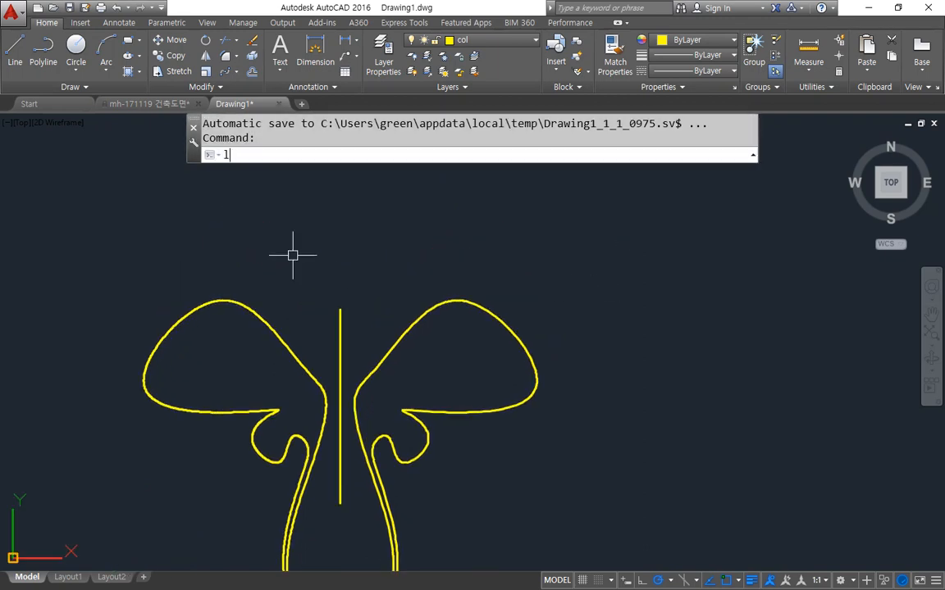
pyautogui.press('Return')
pyautogui.click(208, 266)
pyautogui.click(541, 267)
pyautogui.press('Return')
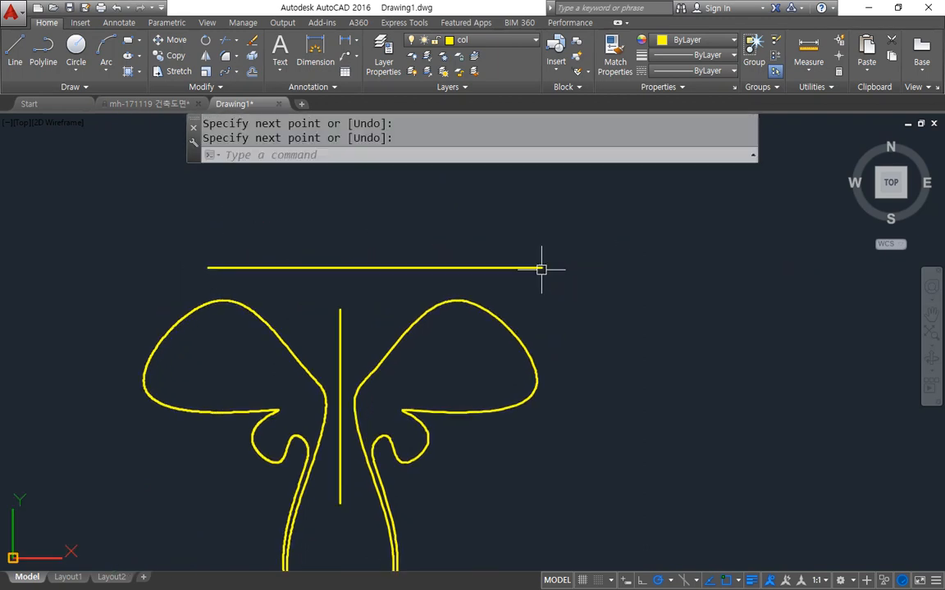
# - Mirror both wing splines and the vertical line upward across the horizontal line, erasing the source objects
pyautogui.write('mi')
pyautogui.press('Return')
pyautogui.click(420, 324)
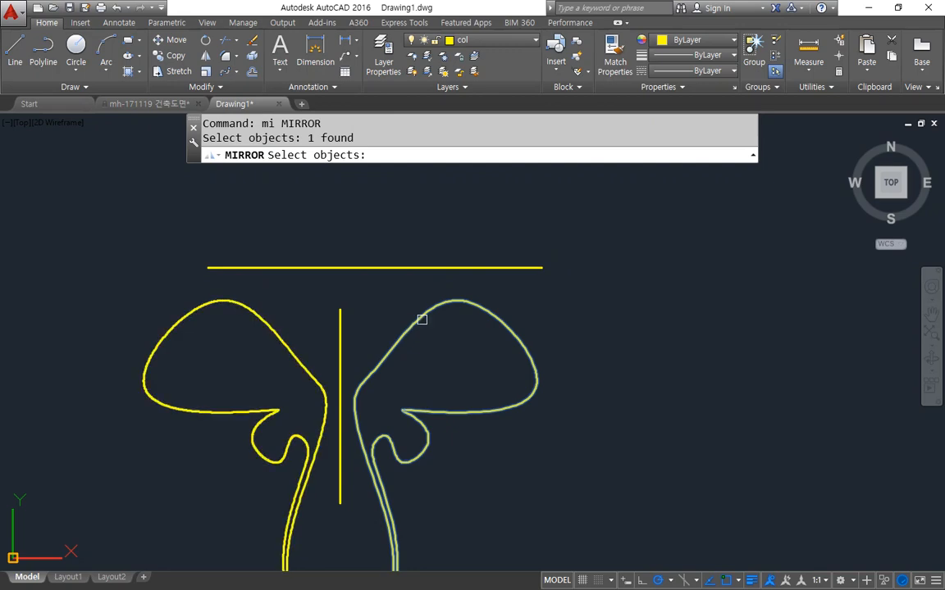
pyautogui.click(445, 361)
pyautogui.click(230, 410)
pyautogui.press('Return')
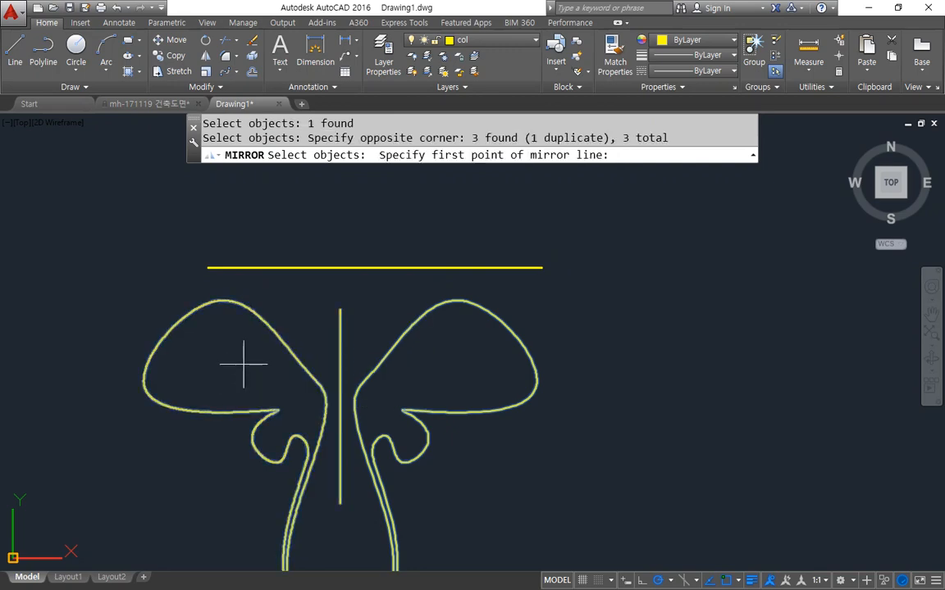
pyautogui.click(216, 266)
pyautogui.scroll(-2, 528, 268)
pyautogui.moveTo(528, 268); pyautogui.dragTo(524, 318, button='middle')
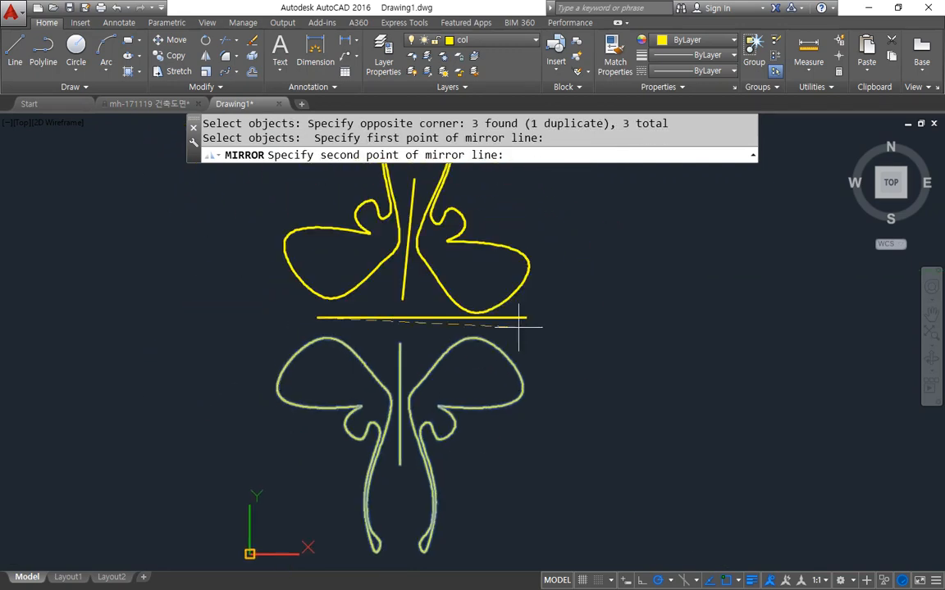
pyautogui.click(525, 317)
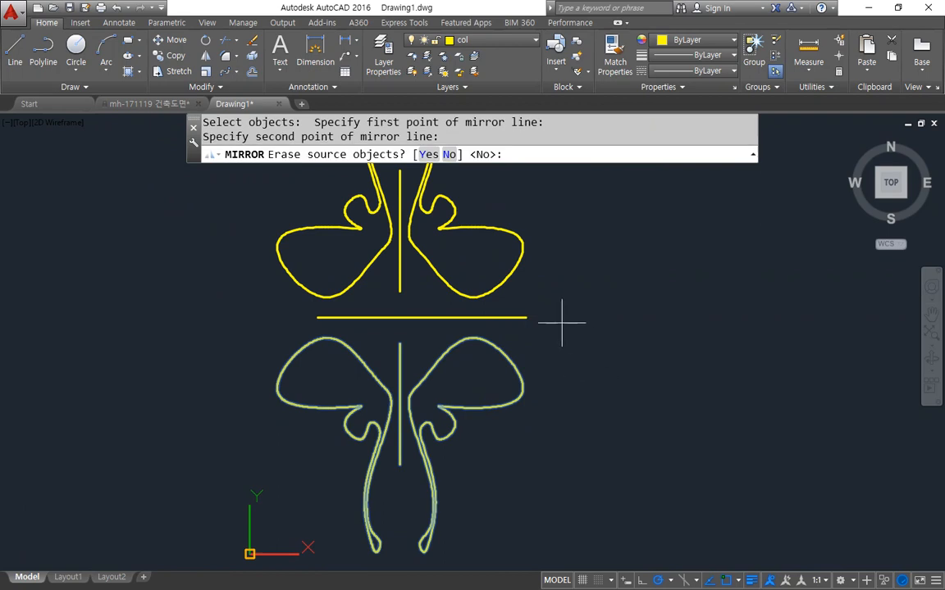
pyautogui.press('Return')
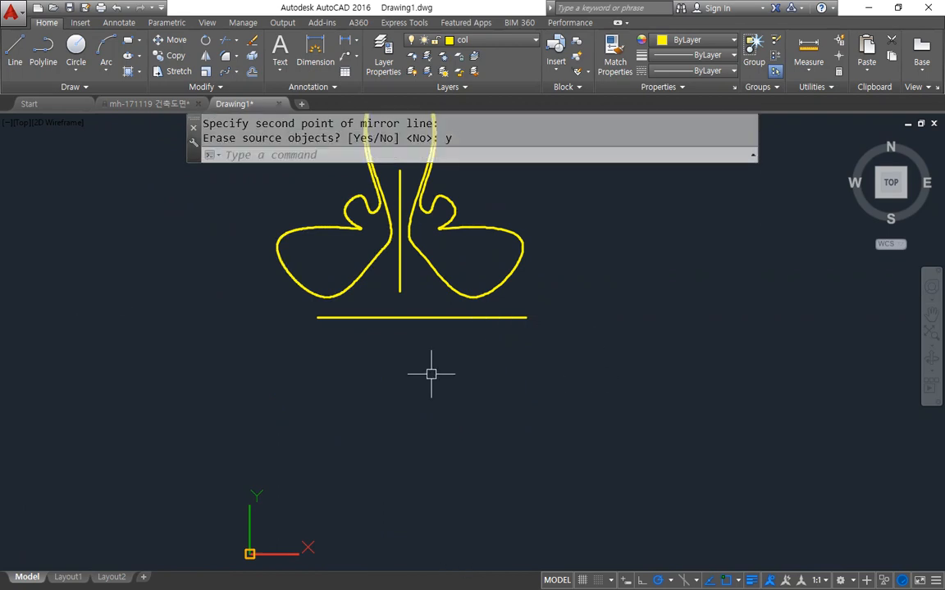
# - Mirror the upside-down wings and their vertical line back below the horizontal line, keeping the source objects
pyautogui.write('mi')
pyautogui.press('Return')
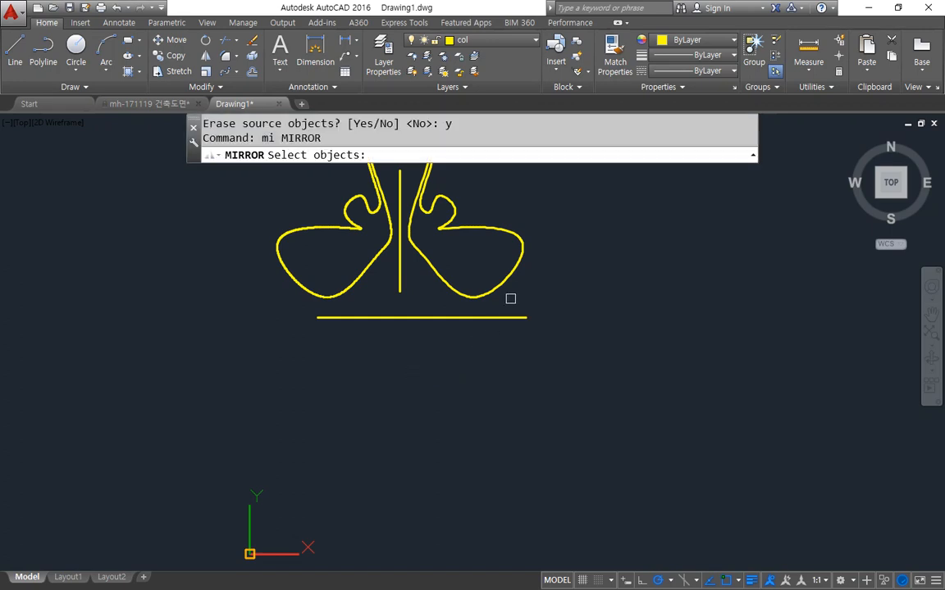
pyautogui.click(538, 271)
pyautogui.click(248, 232)
pyautogui.press('Return')
pyautogui.click(316, 317)
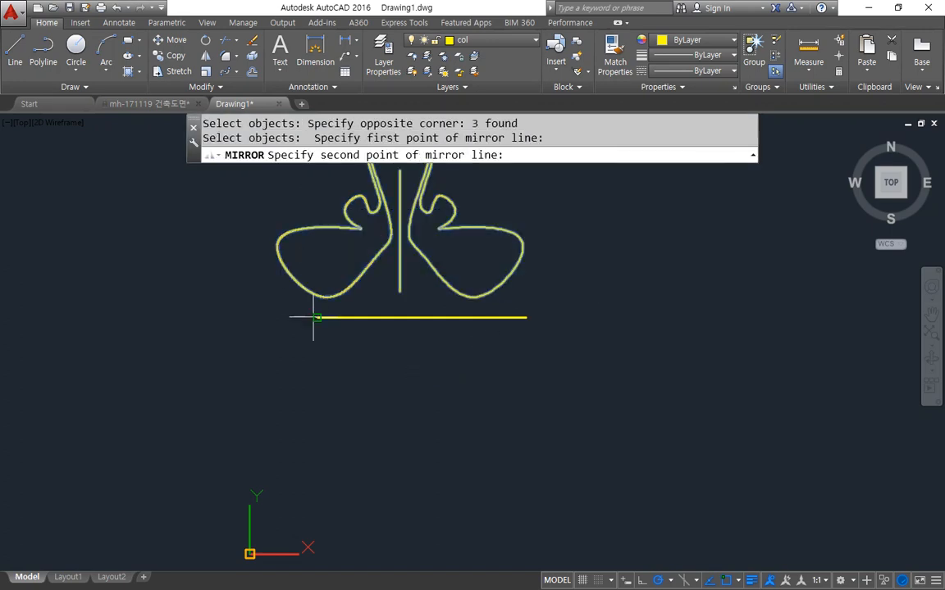
pyautogui.click(526, 318)
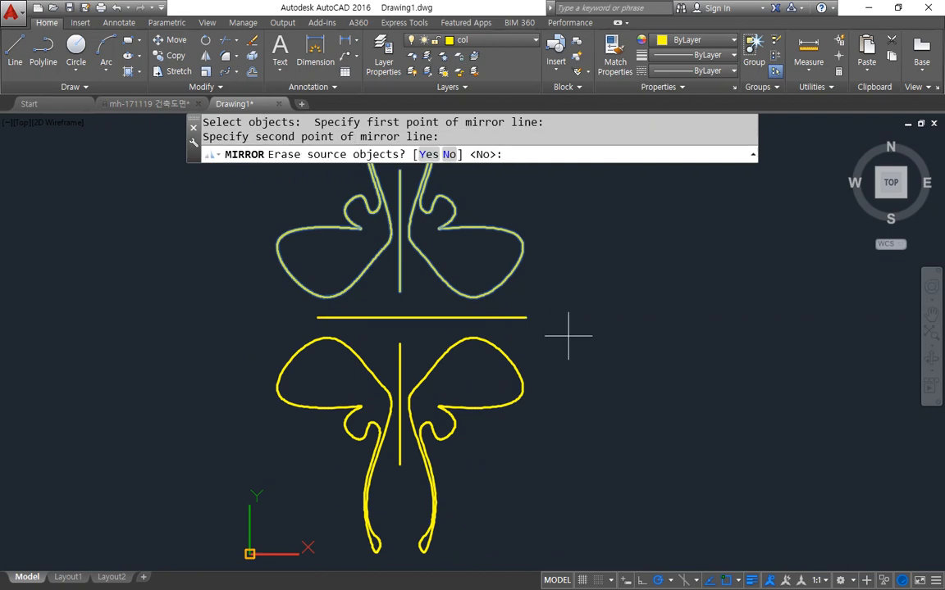
pyautogui.press('Return')
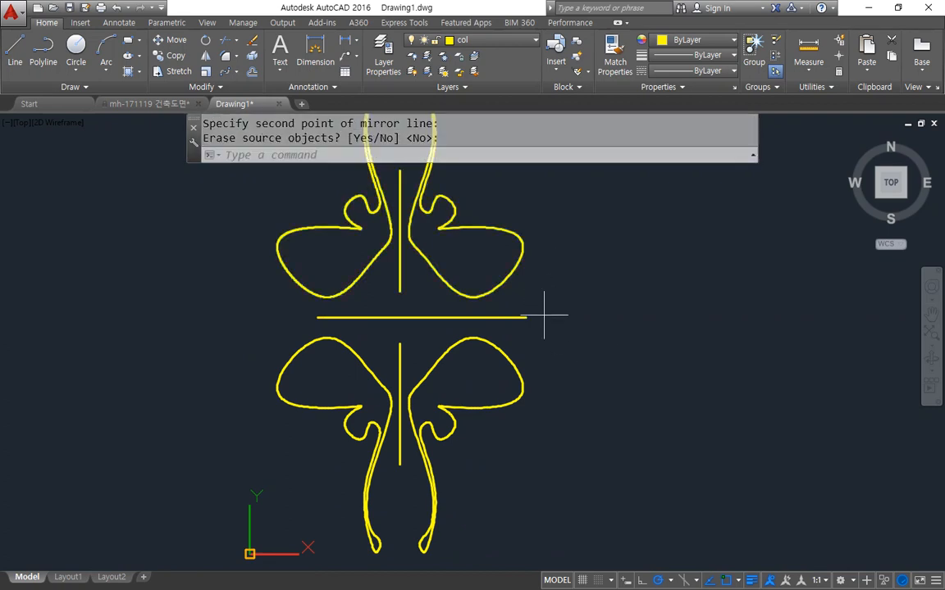
# - Erase the upside-down wings and vertical line above the horizontal line
pyautogui.click(544, 314)
pyautogui.click(315, 226)
pyautogui.write('e')
pyautogui.press('Return')
# - Erase the horizontal mirror line above the butterfly shape
pyautogui.moveTo(495, 362); pyautogui.dragTo(419, 297, button='middle')
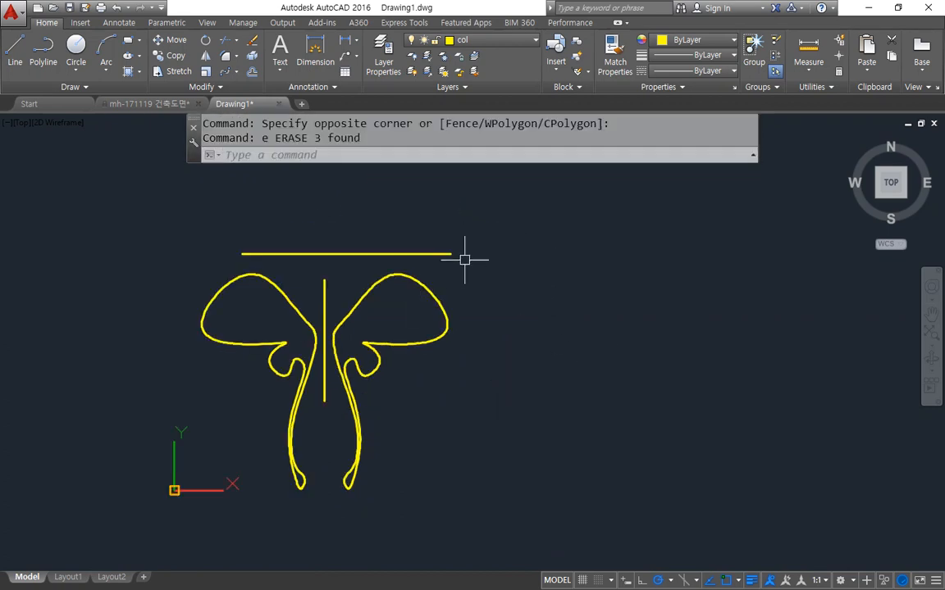
pyautogui.click(448, 245)
pyautogui.click(424, 269)
pyautogui.write('e')
pyautogui.press('Return')
# - Draw a slanted line descending to the right, just above and beside the right wing
pyautogui.write('l')
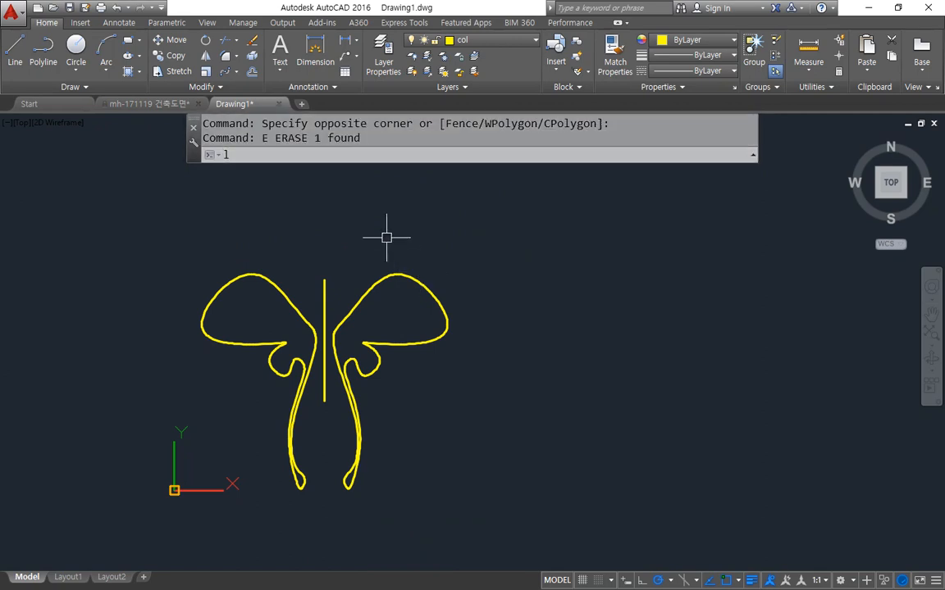
pyautogui.press('Return')
pyautogui.click(319, 205)
pyautogui.click(521, 321)
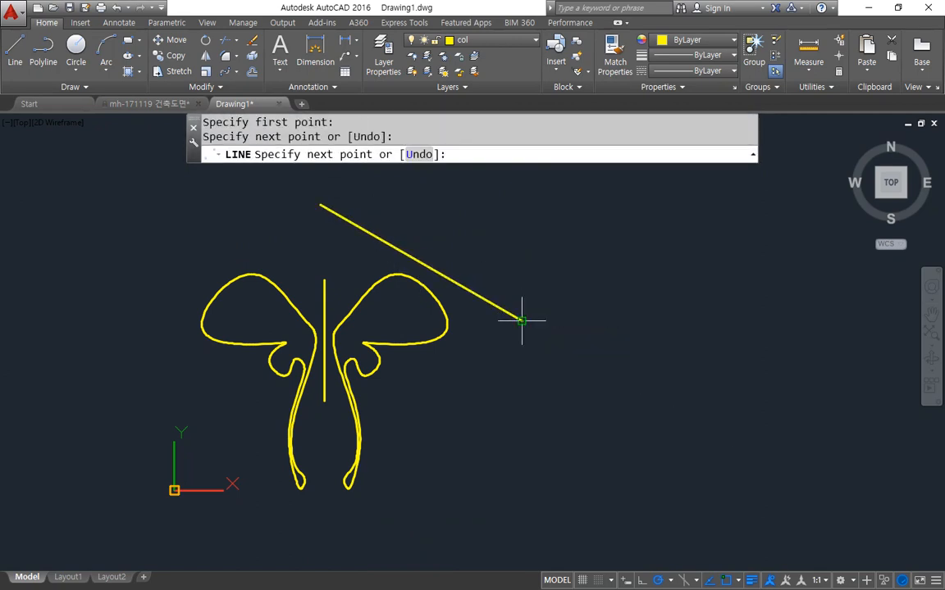
pyautogui.press('Return')
# - Mirror both wings and the vertical line across the slanted line, keeping the source objects
pyautogui.write('mi')
pyautogui.press('Return')
pyautogui.click(402, 436)
pyautogui.click(174, 246)
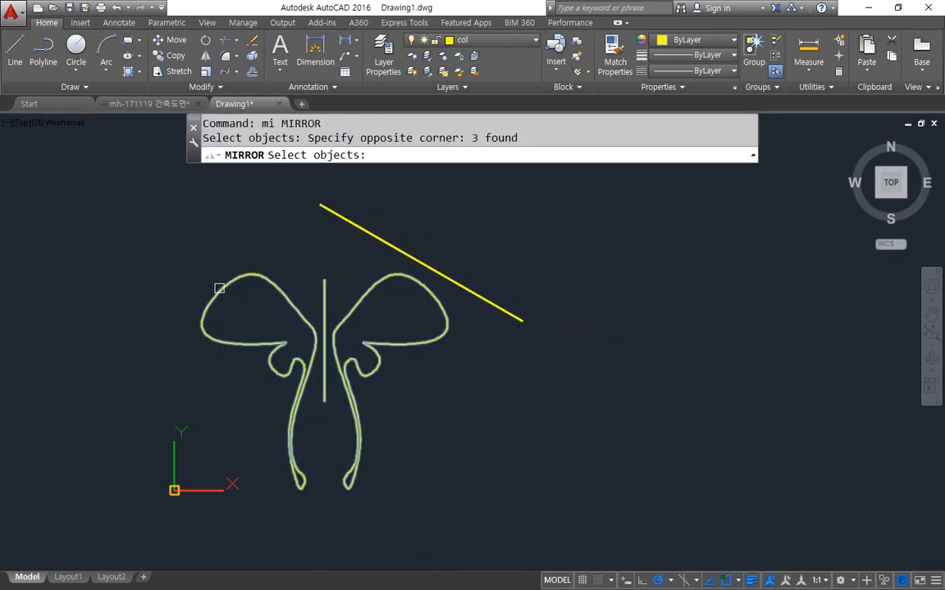
pyautogui.press('Return')
pyautogui.click(320, 205)
pyautogui.moveTo(528, 321); pyautogui.dragTo(525, 413, button='middle')
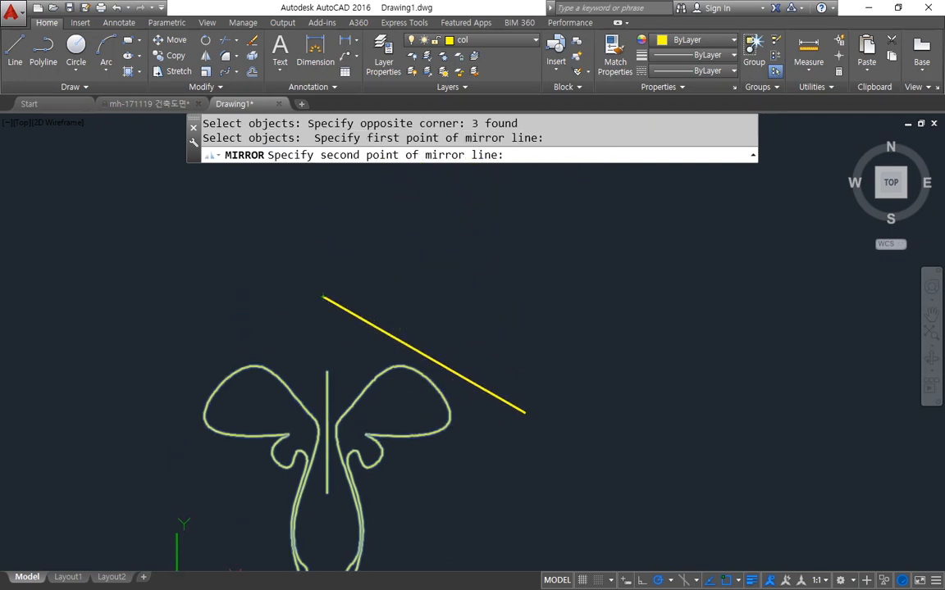
pyautogui.click(524, 414)
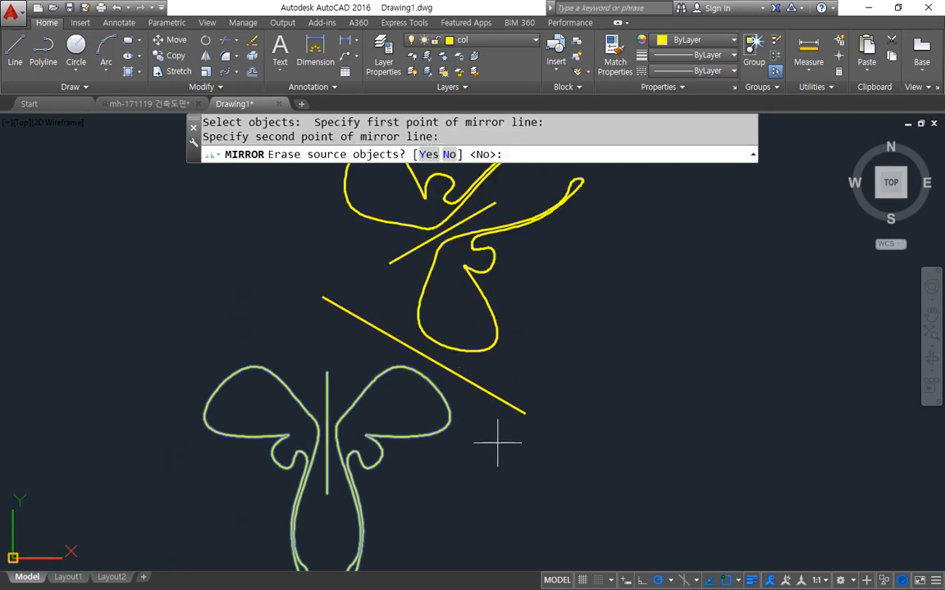
pyautogui.press('Return')
# - Draw an ellipse for the butterfly's body along the vertical line, using a Nearest snap to start and reaching the wings' inner edges
pyautogui.scroll(6, 332, 459)
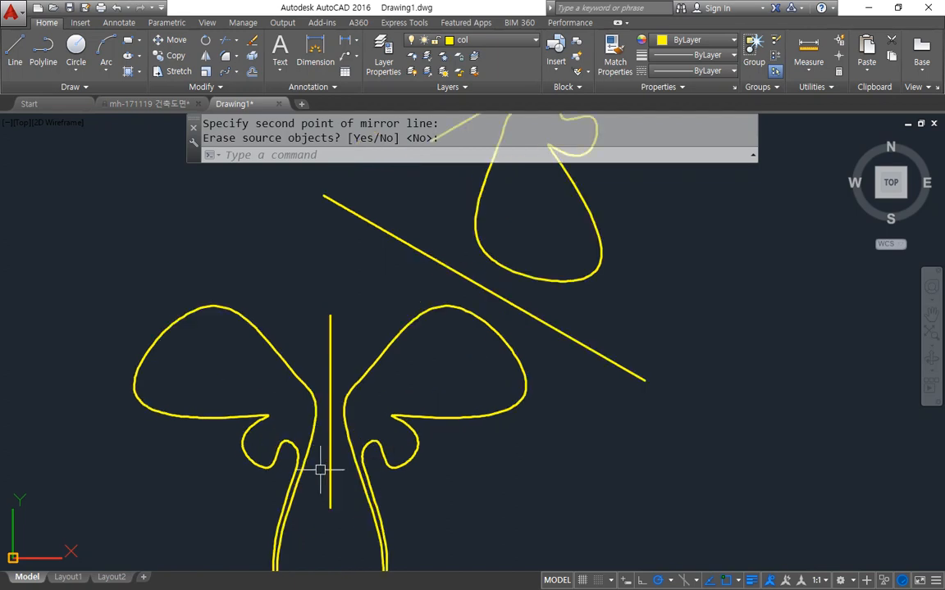
pyautogui.scroll(3, 324, 385)
pyautogui.write('el')
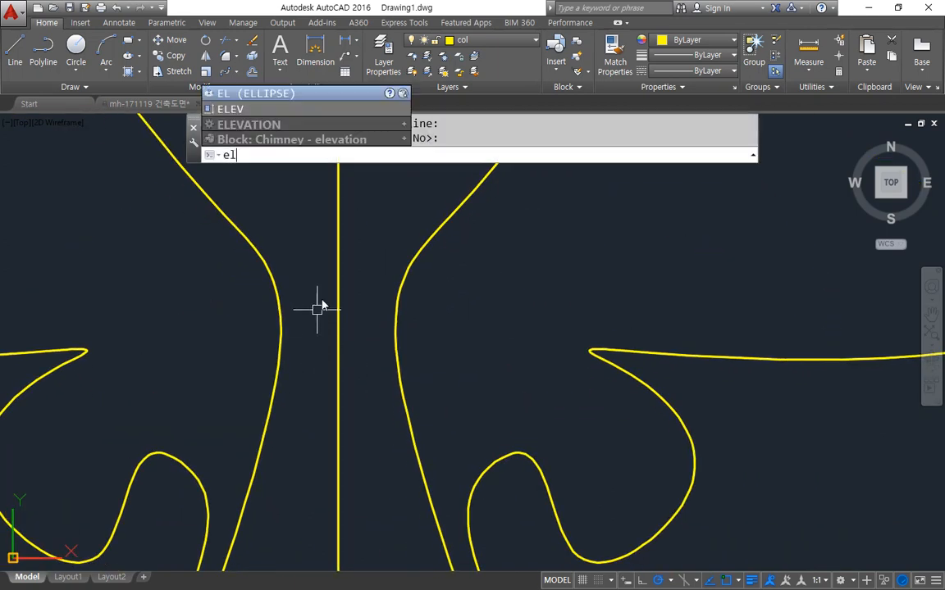
pyautogui.press('Return')
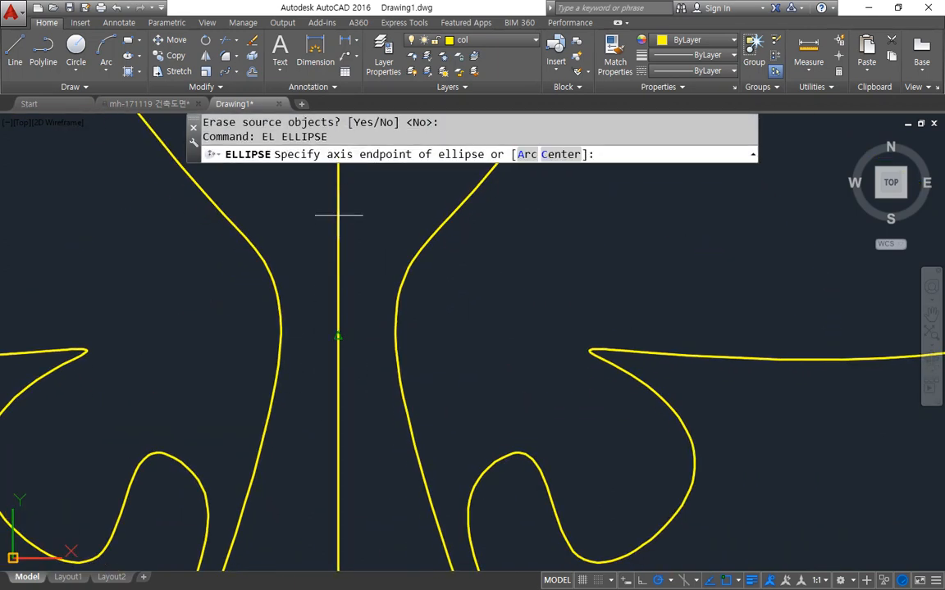
pyautogui.write('nea')
pyautogui.press('Return')
pyautogui.click(339, 214)
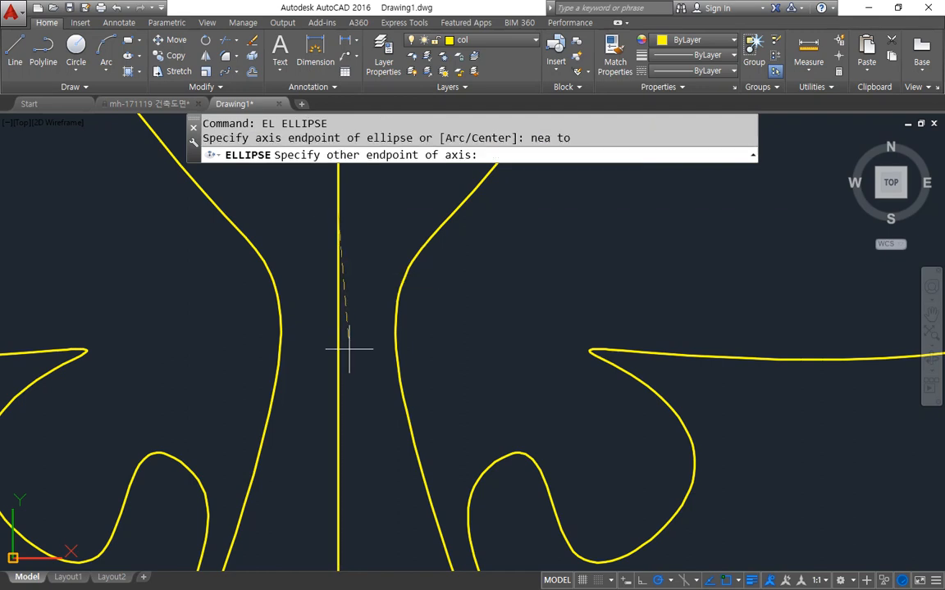
pyautogui.click(339, 400)
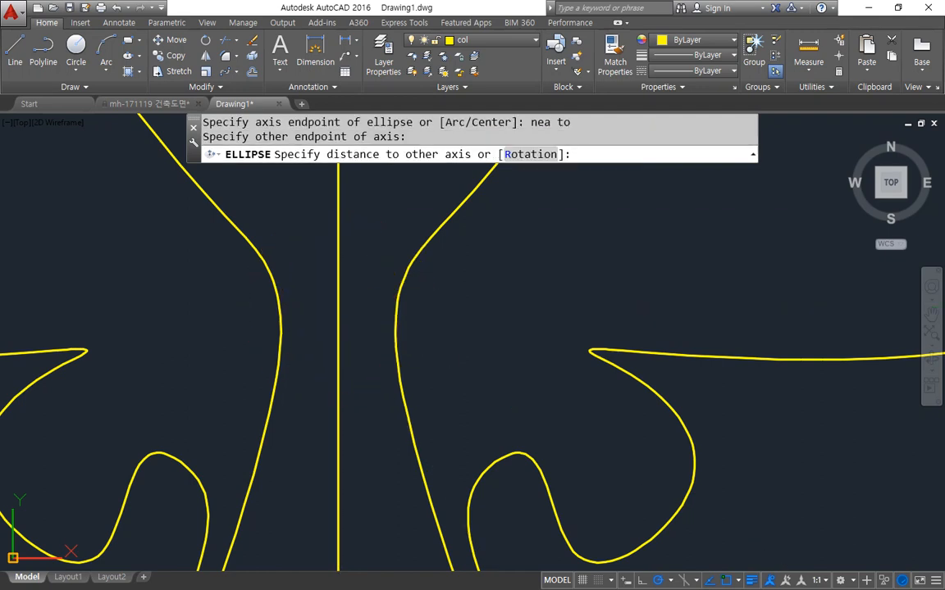
pyautogui.click(397, 307)
# - Draw a circle for the head, centred on the vertical line with a Nearest snap and touching the top of the body ellipse
pyautogui.moveTo(349, 235); pyautogui.dragTo(339, 255, button='middle')
pyautogui.write('c')
pyautogui.press('Return')
pyautogui.write('ne')
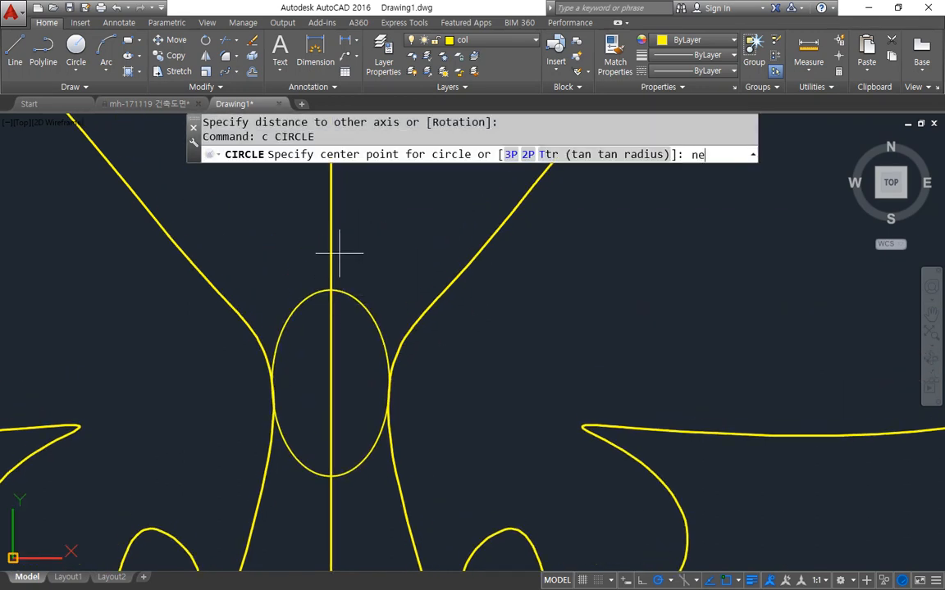
pyautogui.write('a')
pyautogui.press('Return')
pyautogui.click(332, 244)
pyautogui.scroll(-3, 334, 292)
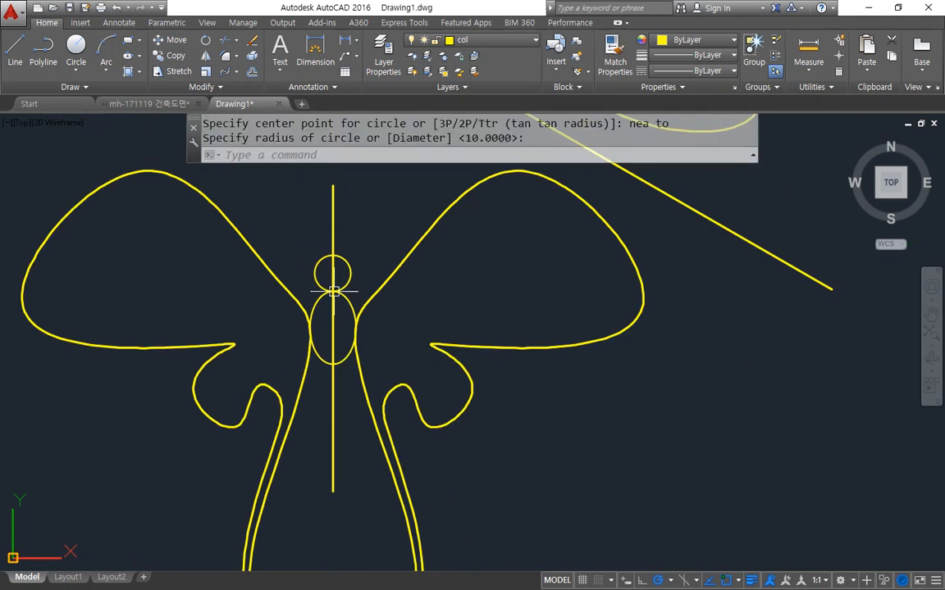
# - Erase the vertical axis line running through the butterfly's head and body
pyautogui.scroll(-2, 334, 291)
pyautogui.click(333, 291)
pyautogui.click(333, 386)
pyautogui.write('e')
pyautogui.press('Return')
# - Erase the slanted mirror line beside the right wing
pyautogui.click(616, 273)
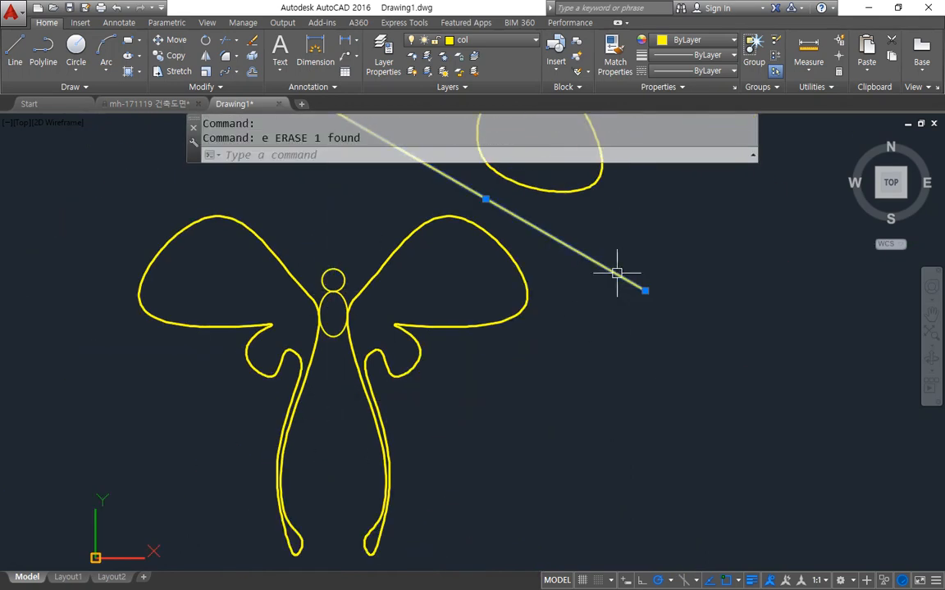
pyautogui.write('e')
pyautogui.press('Return')
# - Select the tilted mirrored copy above the butterfly for erasing
pyautogui.scroll(-2, 600, 299)
pyautogui.moveTo(600, 300); pyautogui.dragTo(565, 368, button='middle')
pyautogui.click(626, 312)
pyautogui.click(485, 177)
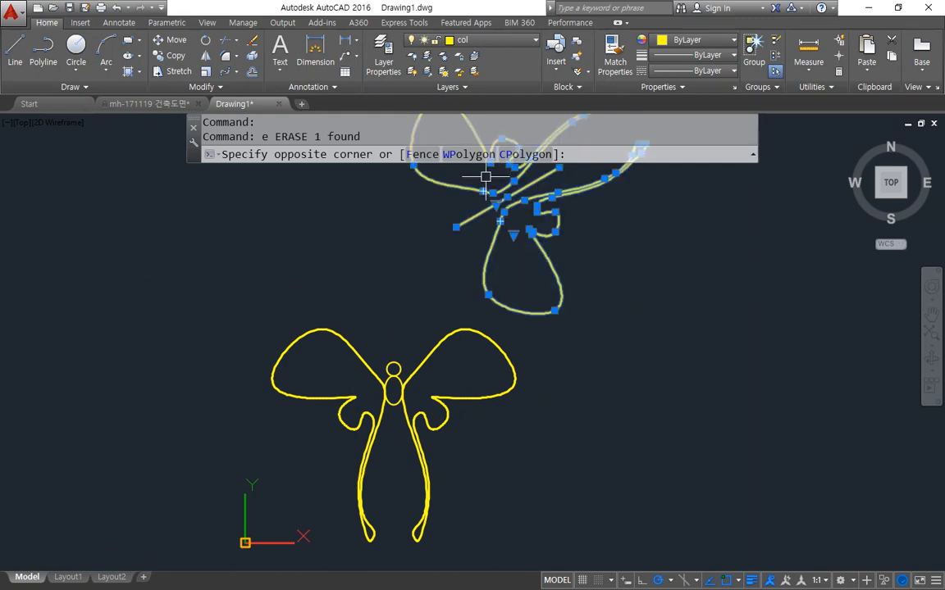